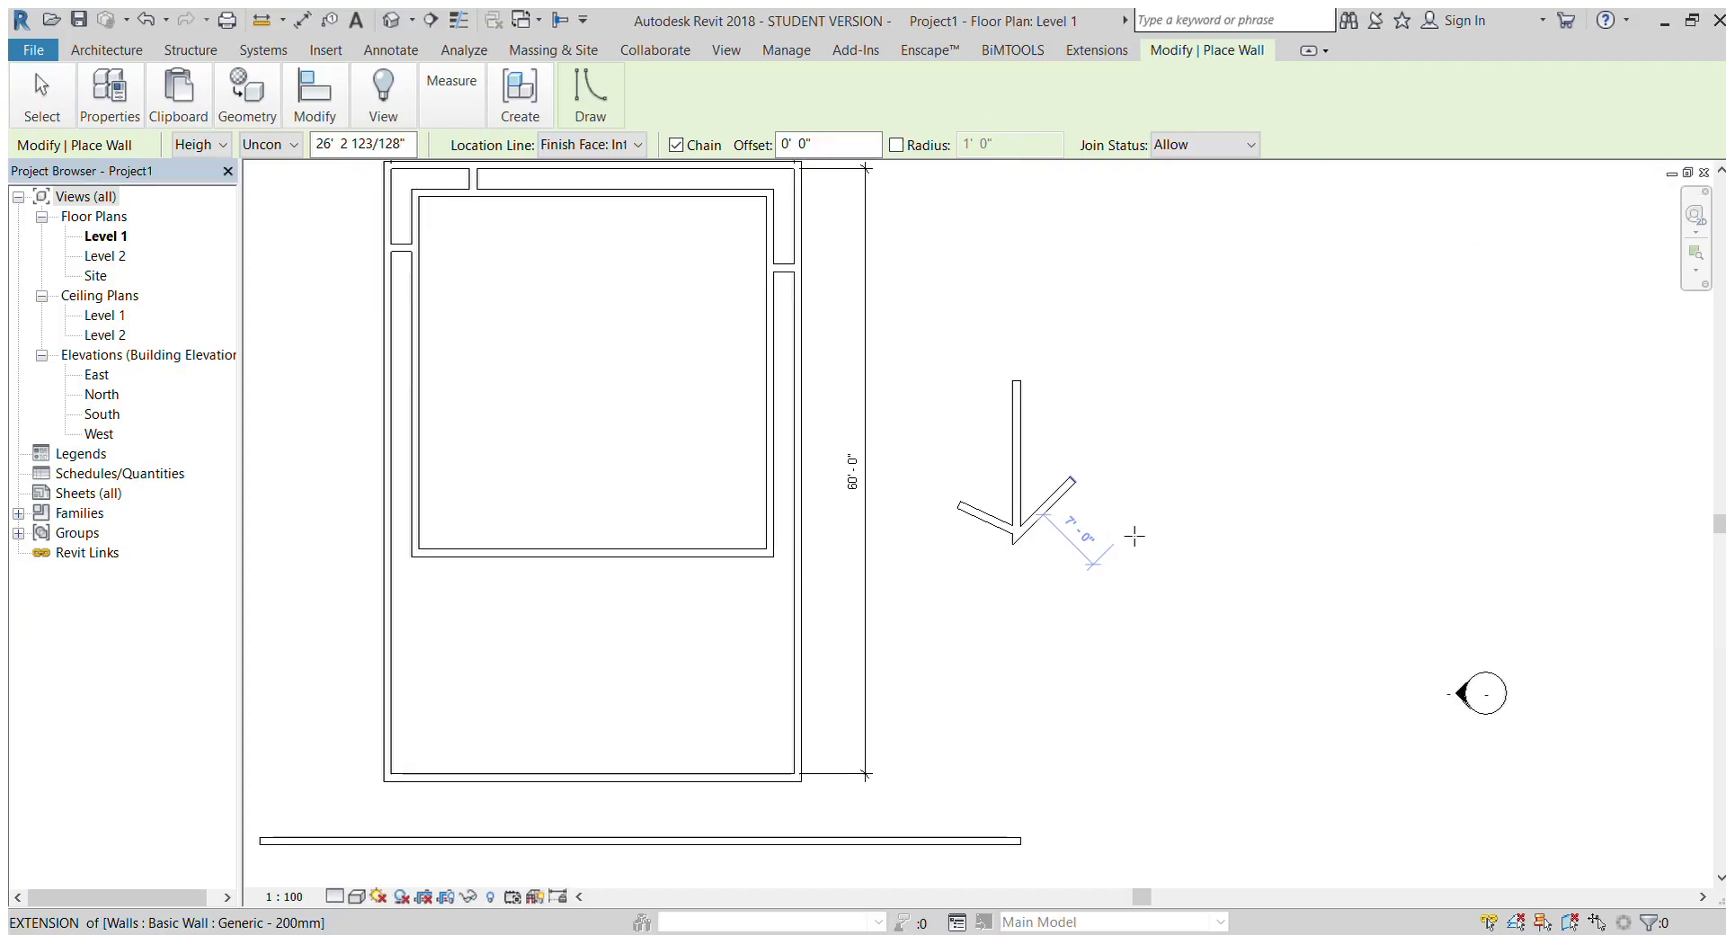
- Cancel the stray partition walls and place a text box to the right of the plan
key(Escape)
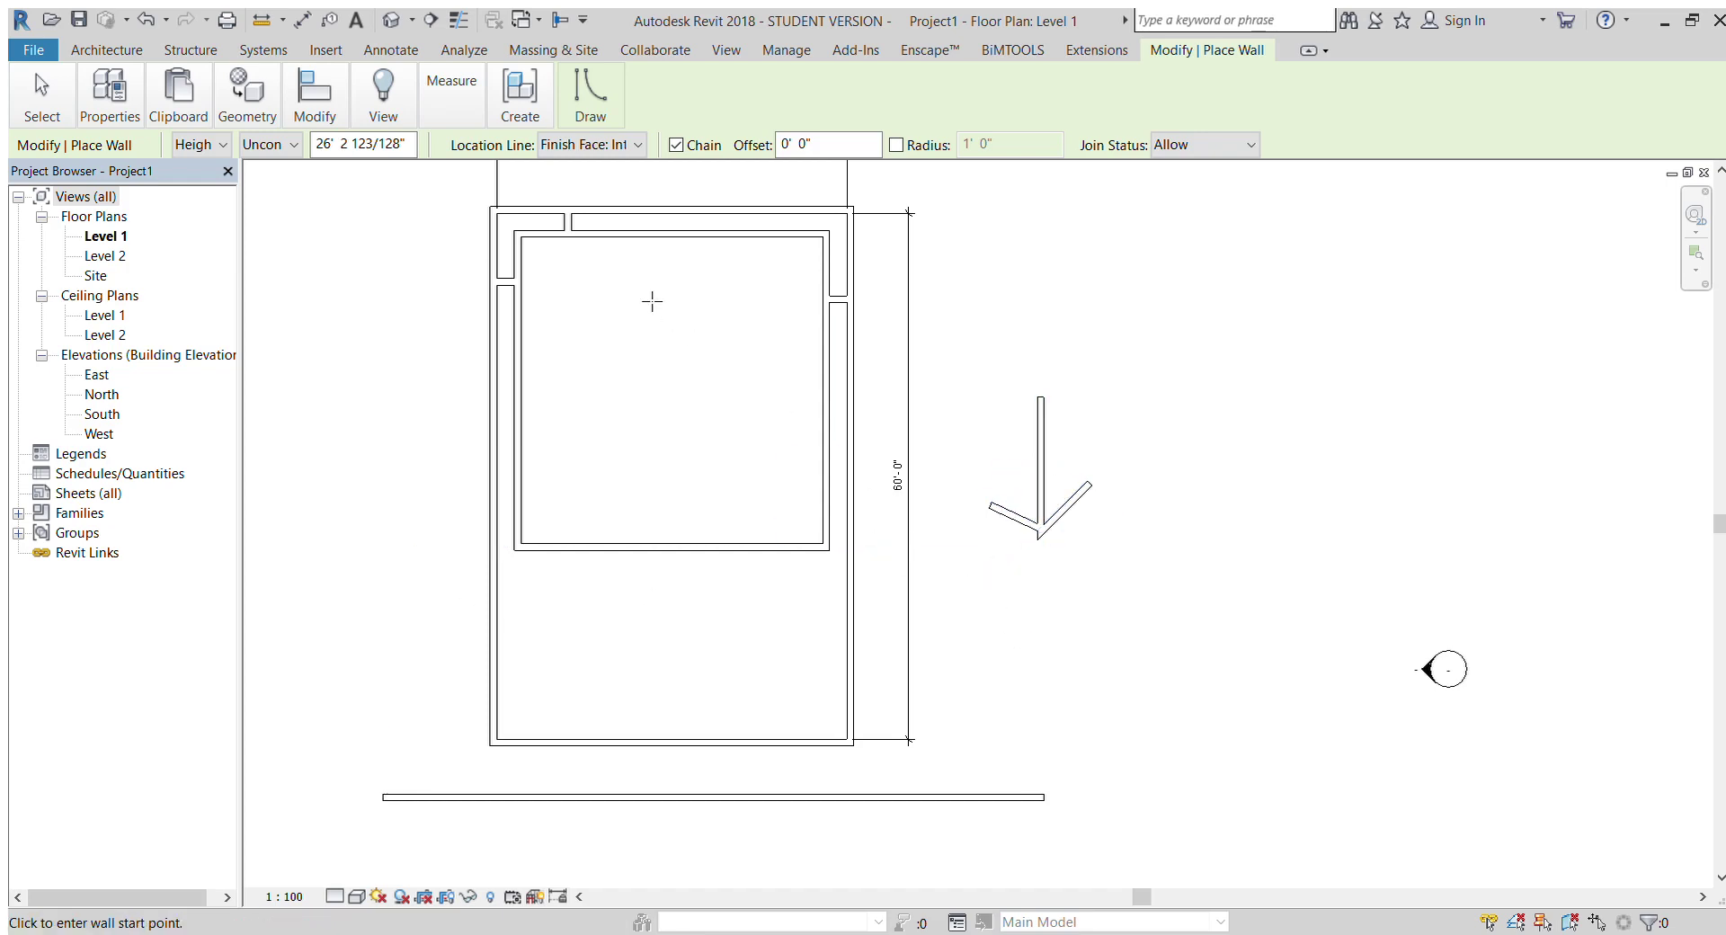
scroll(588, 270, up, 1)
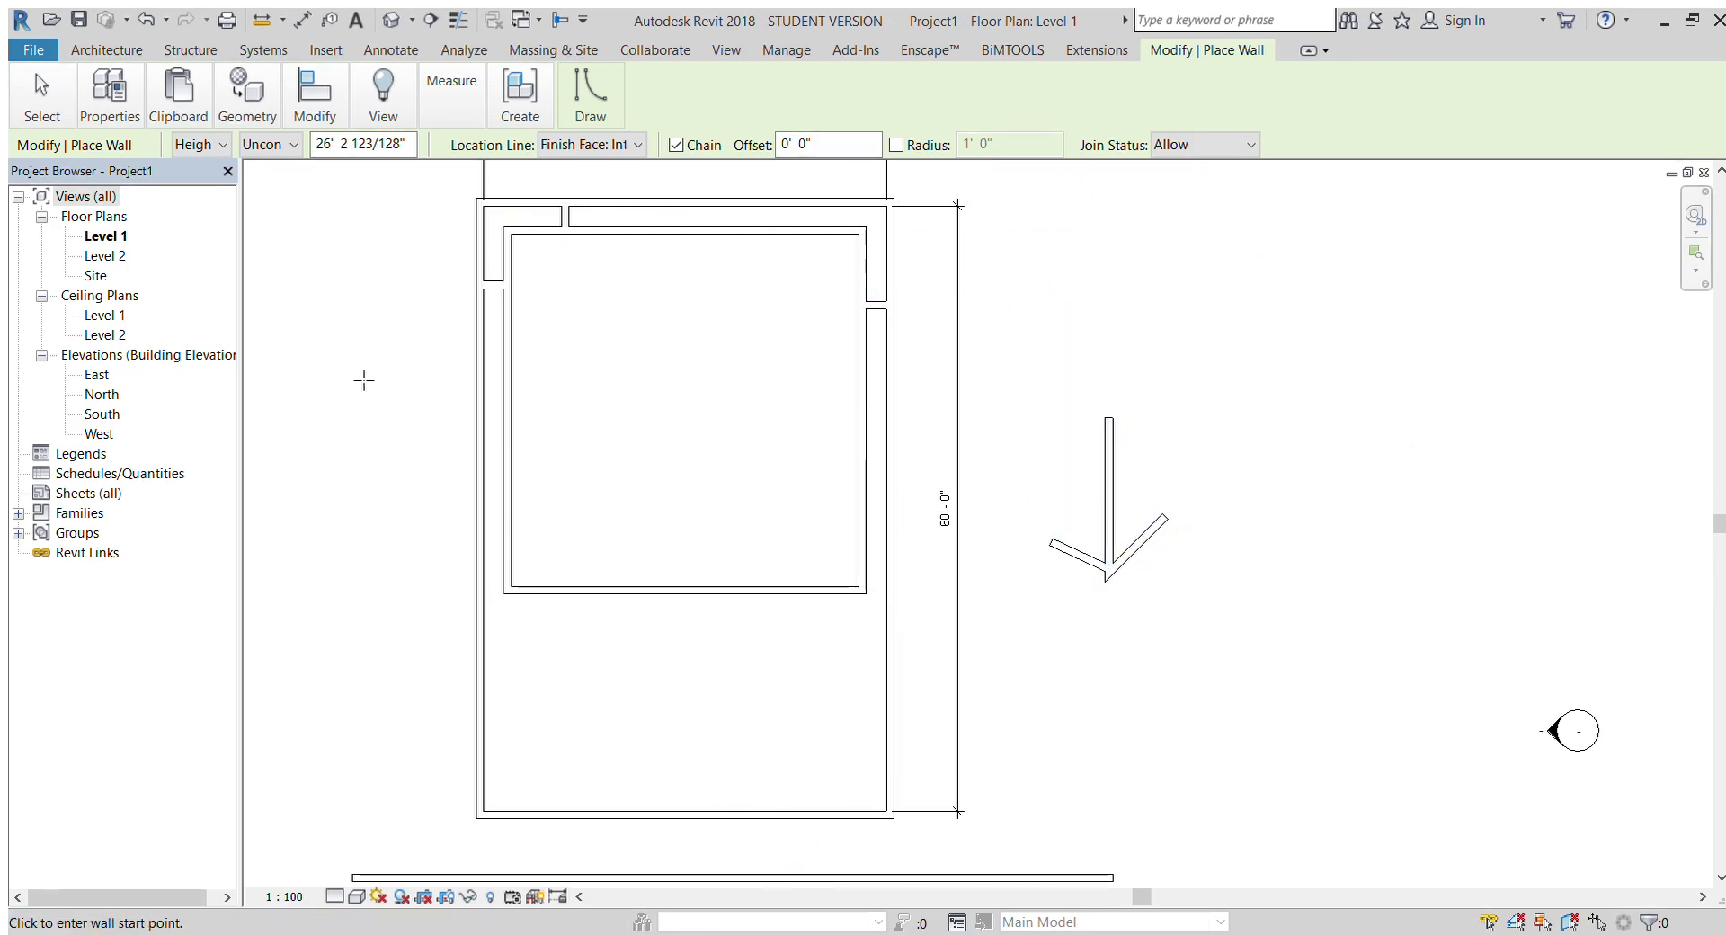
click(503, 280)
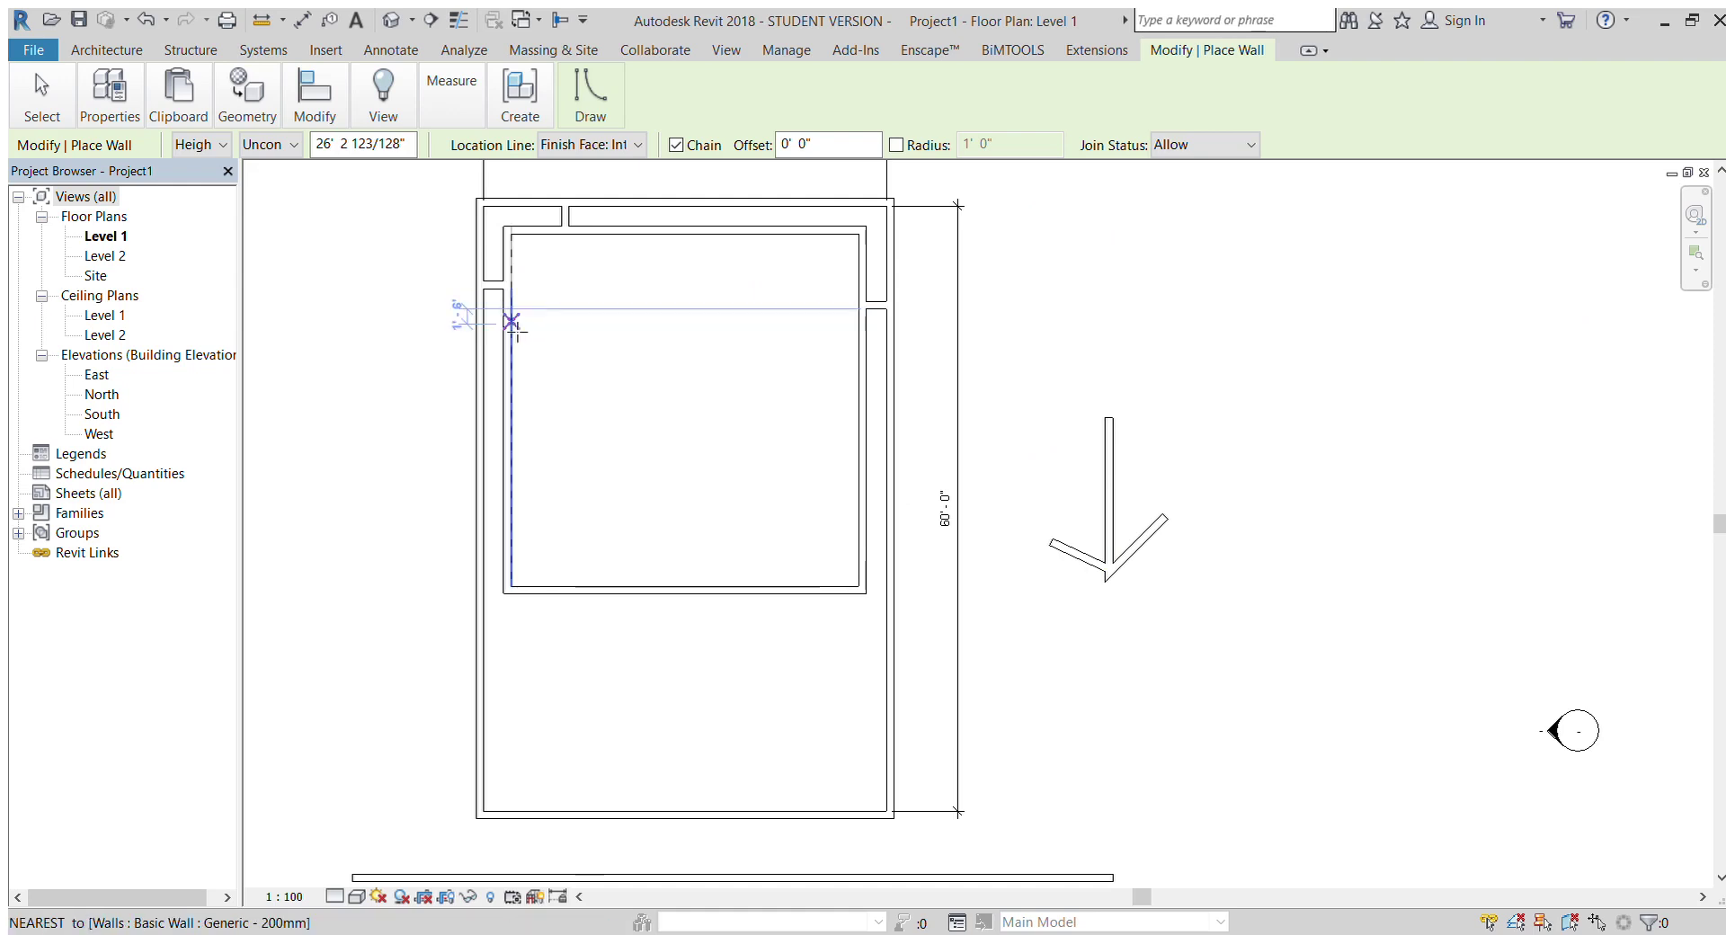
key(Escape)
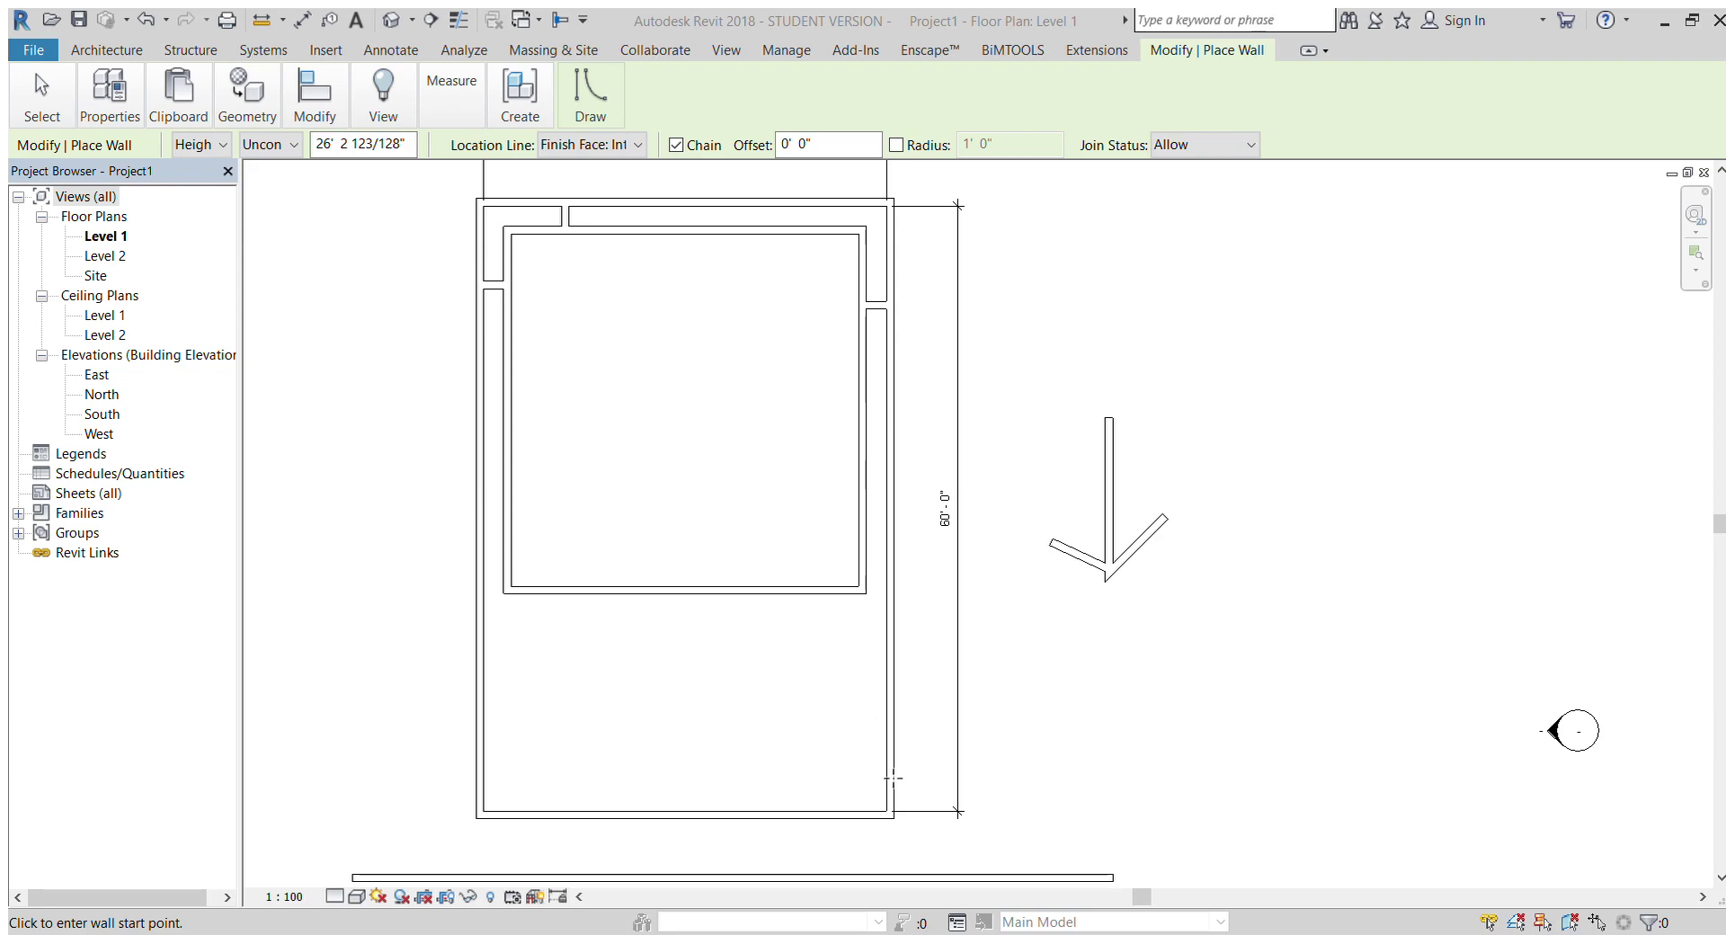
scroll(478, 212, up, 1)
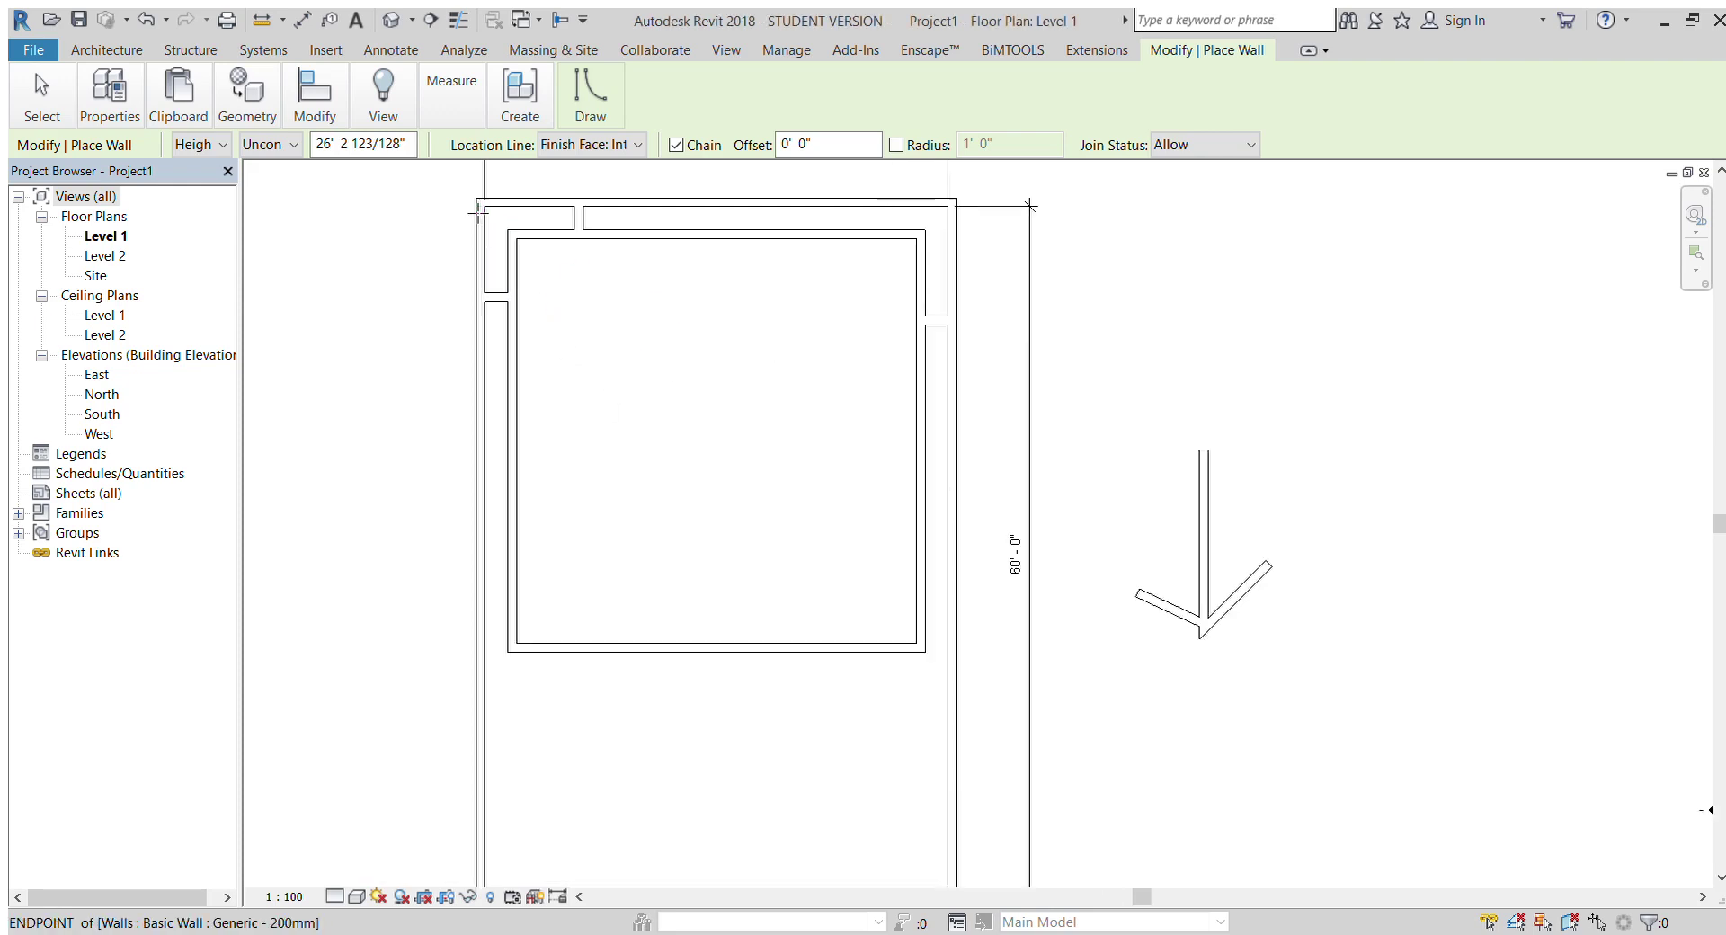
middle_drag(478, 211, 488, 223)
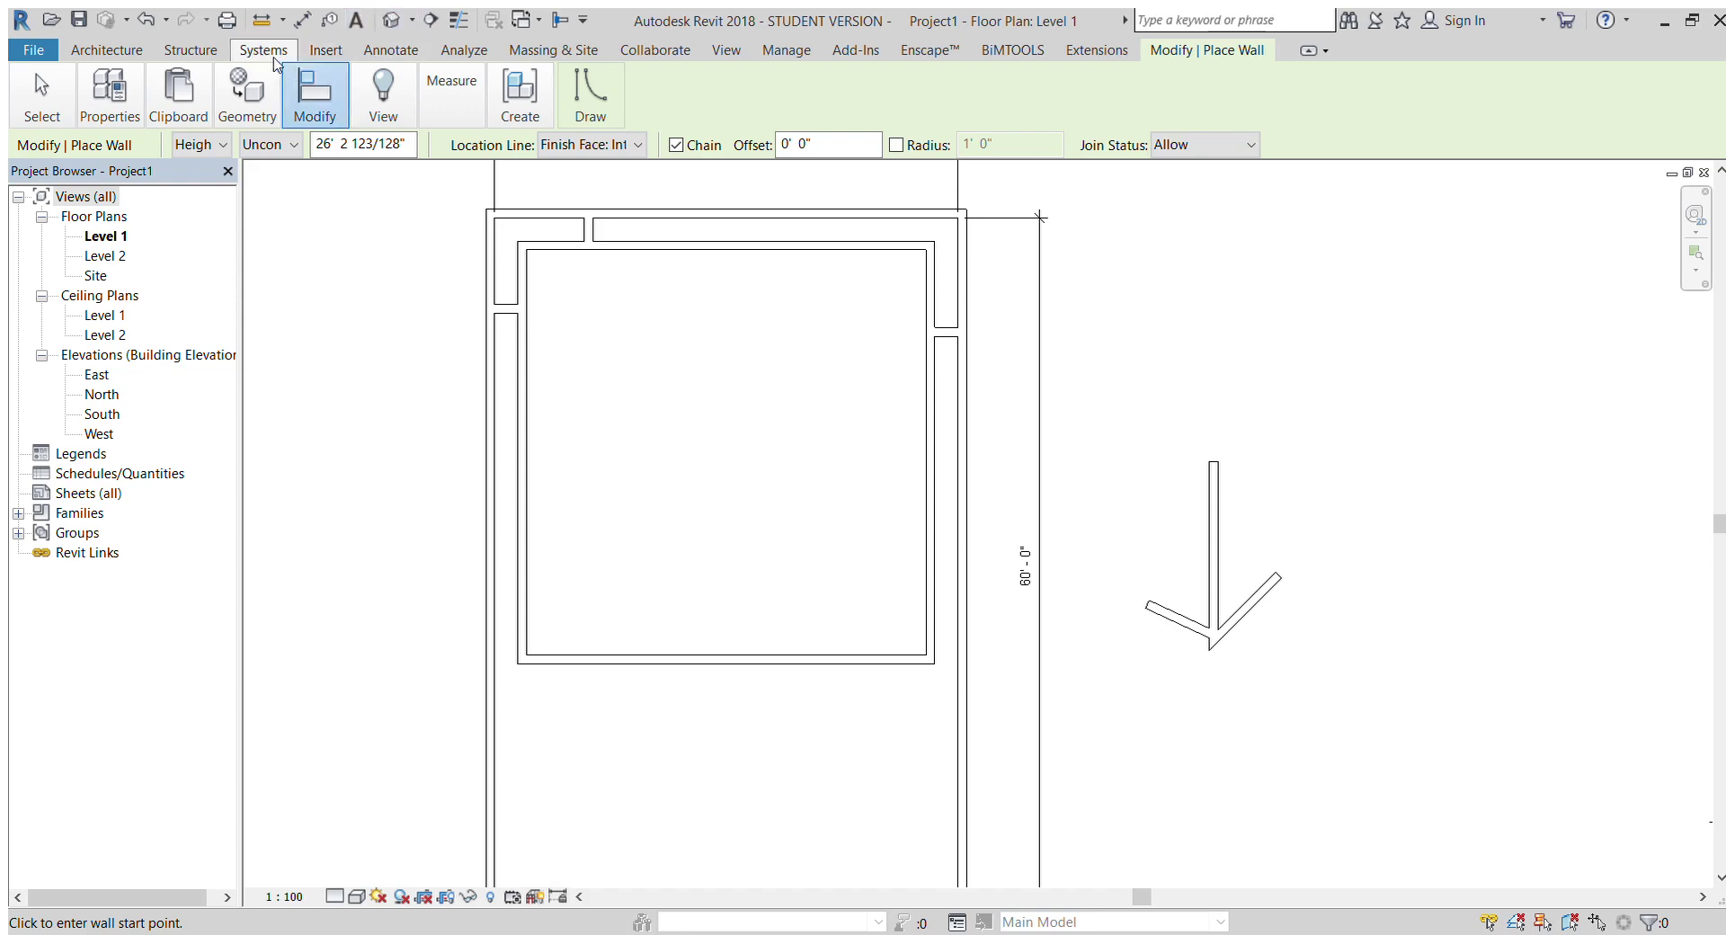
click(390, 50)
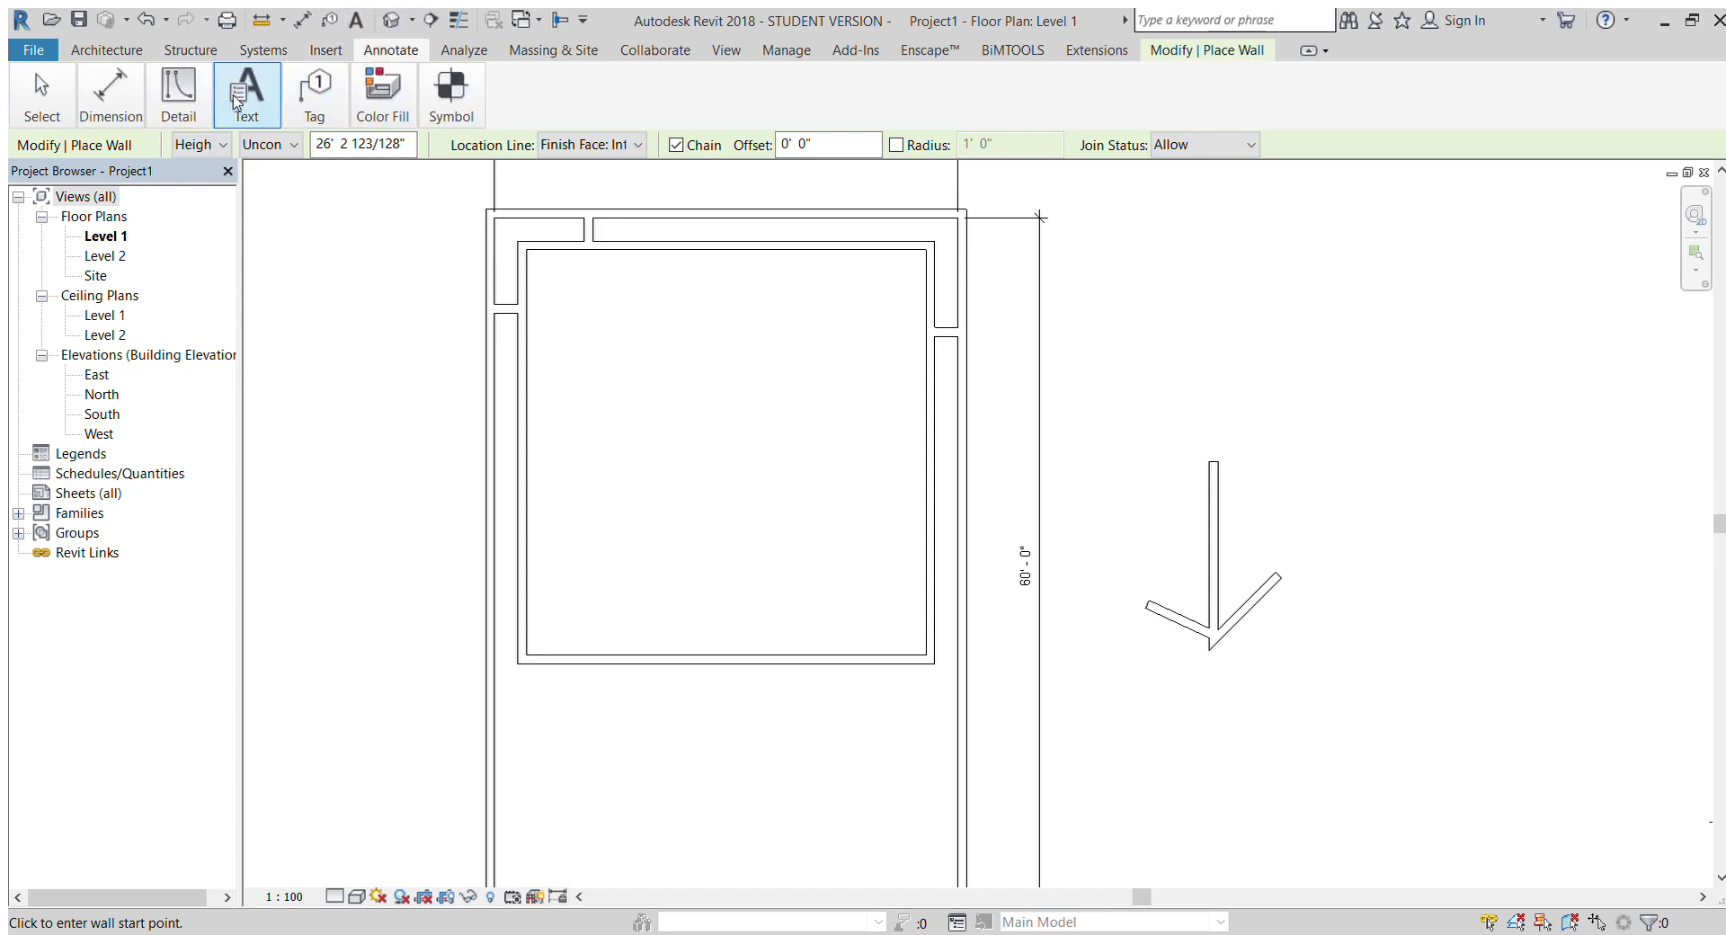
click(1124, 210)
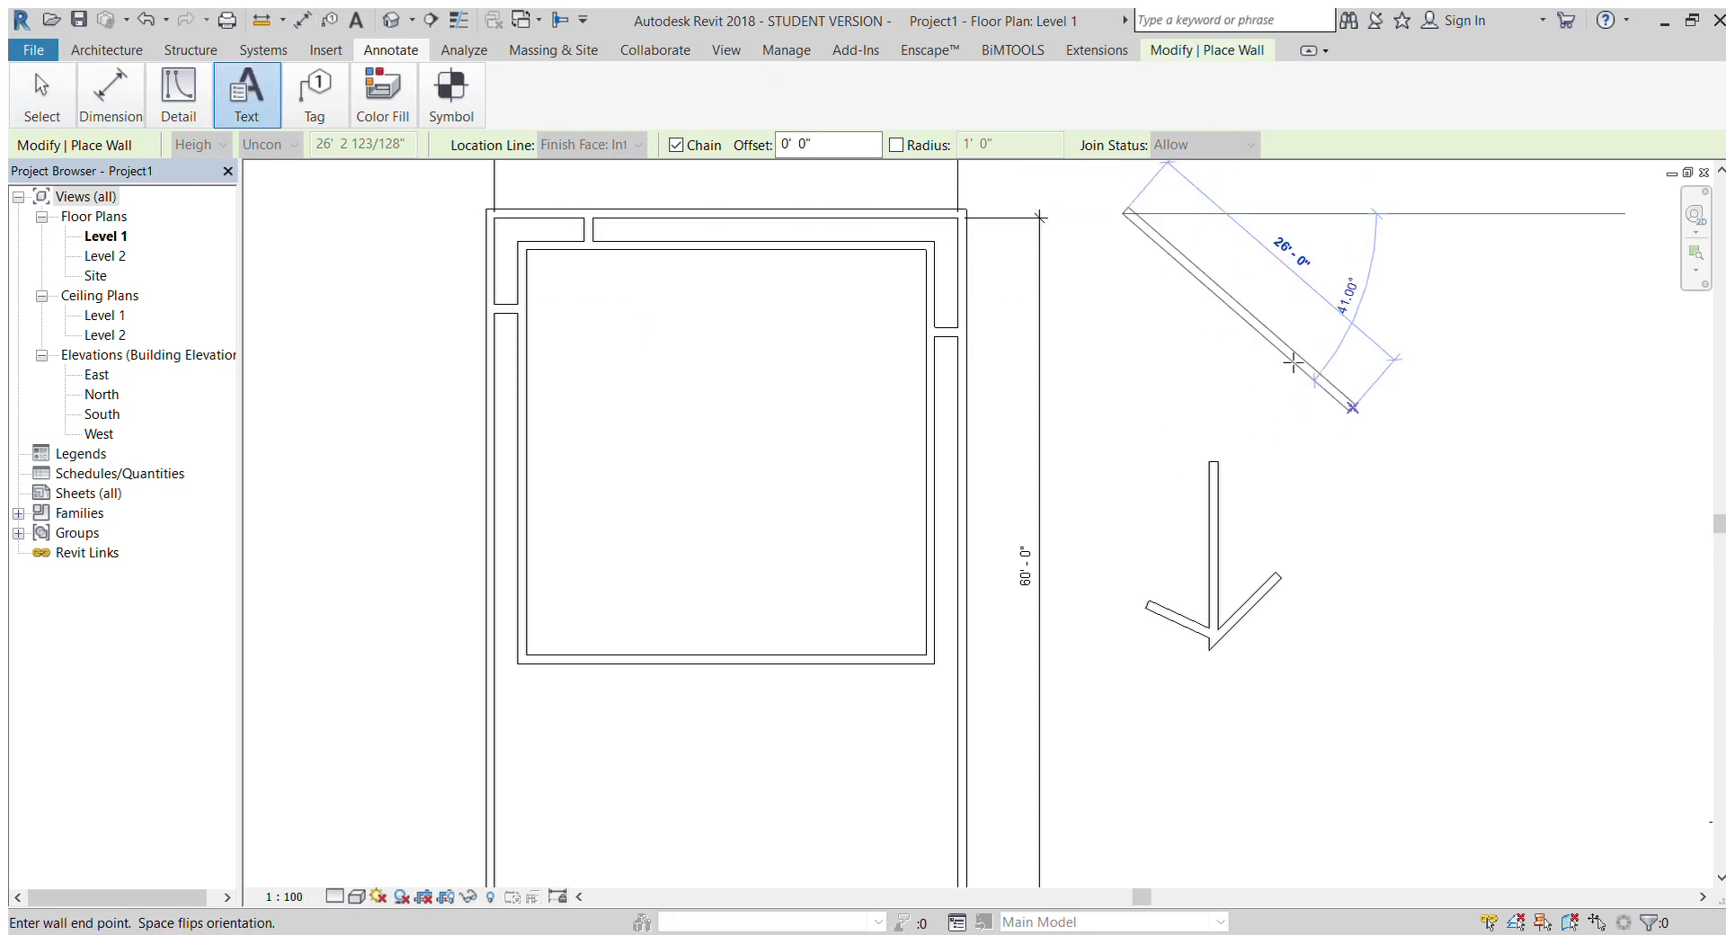
key(Escape)
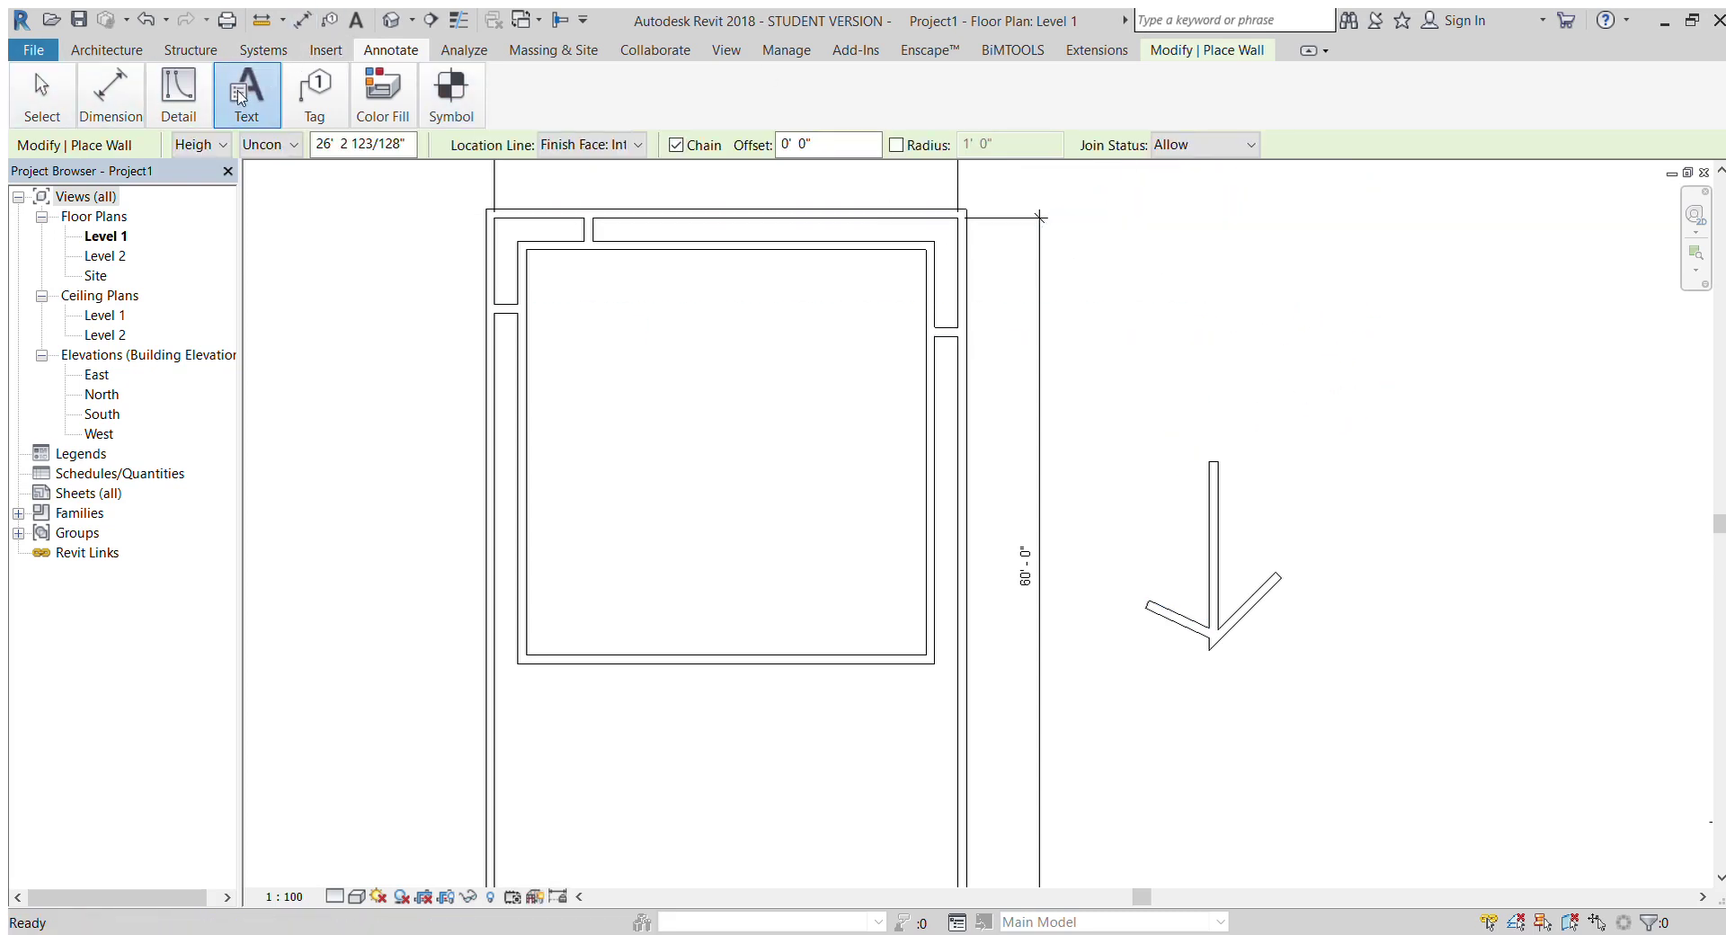
click(240, 96)
click(1133, 247)
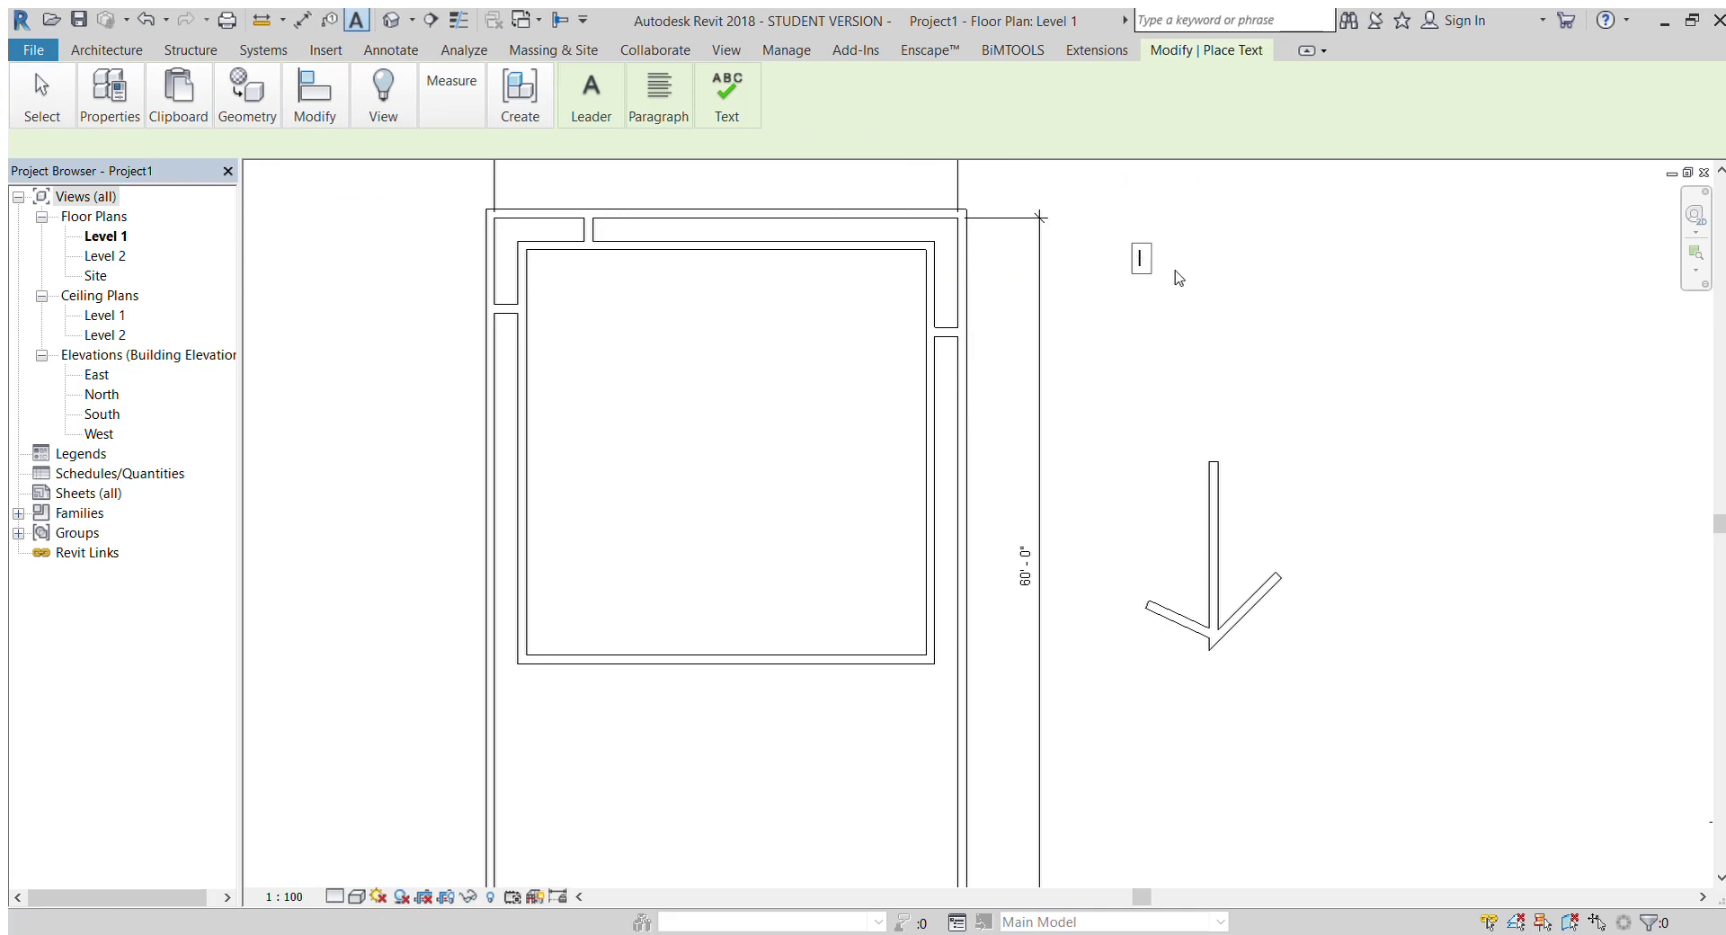
- Type the first room names on separate lines: kitch, pooja, mb, bedrom
text(kit)
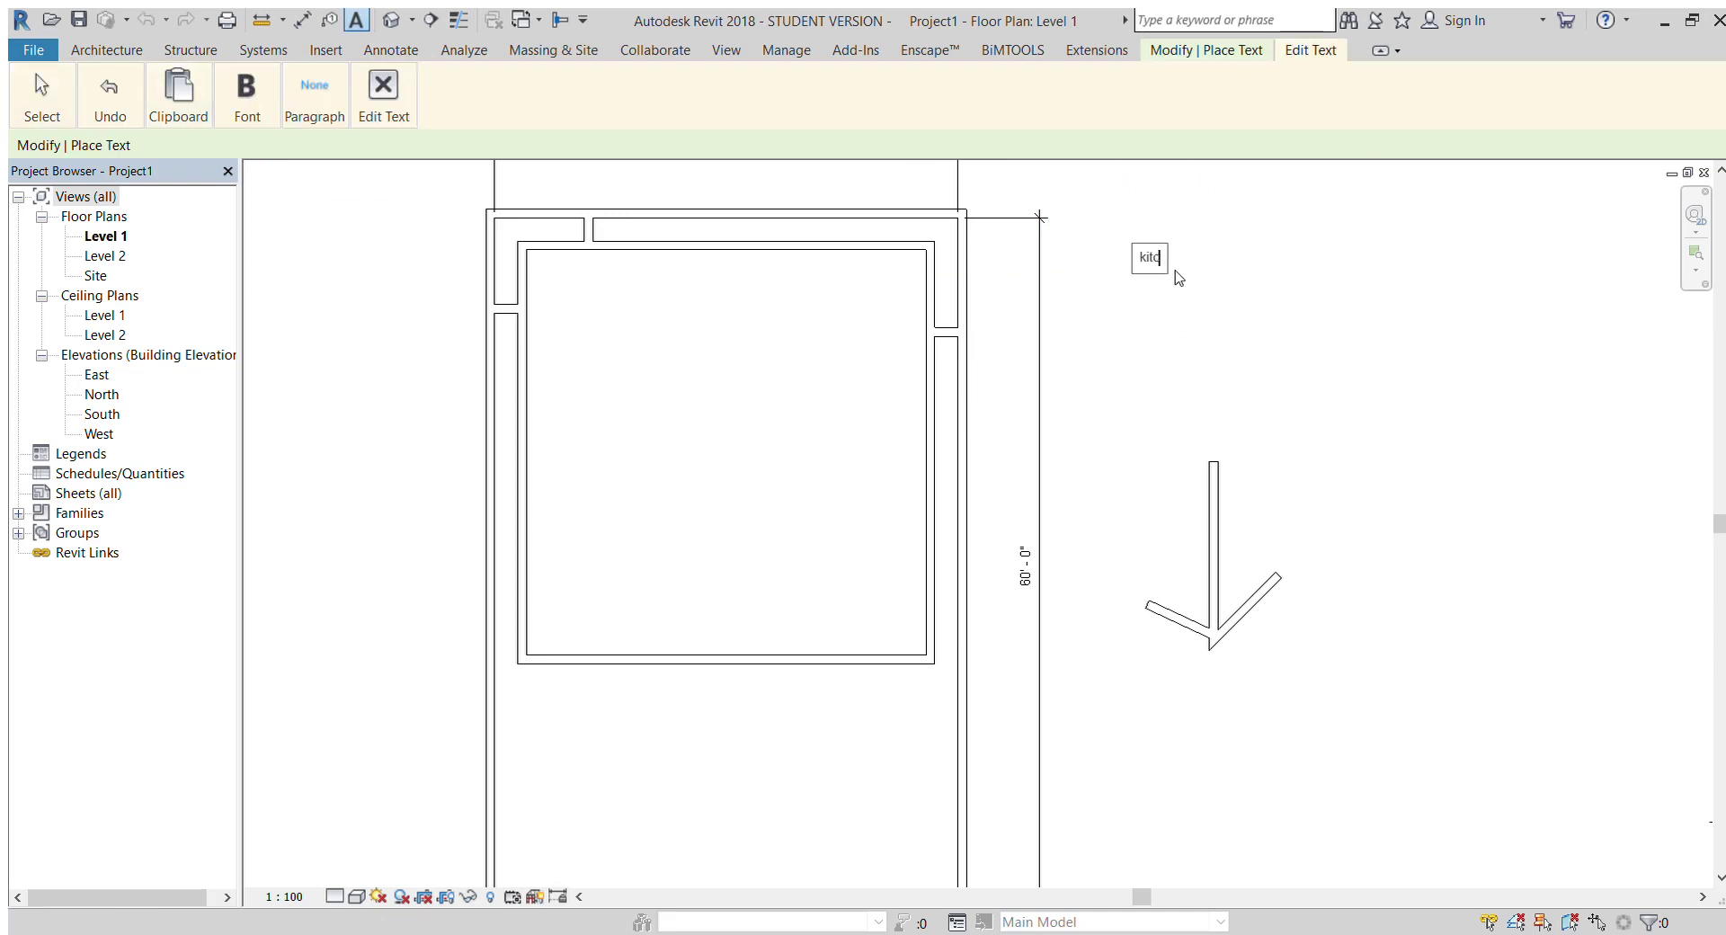
text(ch)
key(Return)
text(poo)
text(ja)
key(Return)
text(mb)
key(Return)
text(be)
text(drom4)
key(BackSpace)
key(Return)
- Add attac to, ha, stair outer, dinning and portig, then finish the note
text(a)
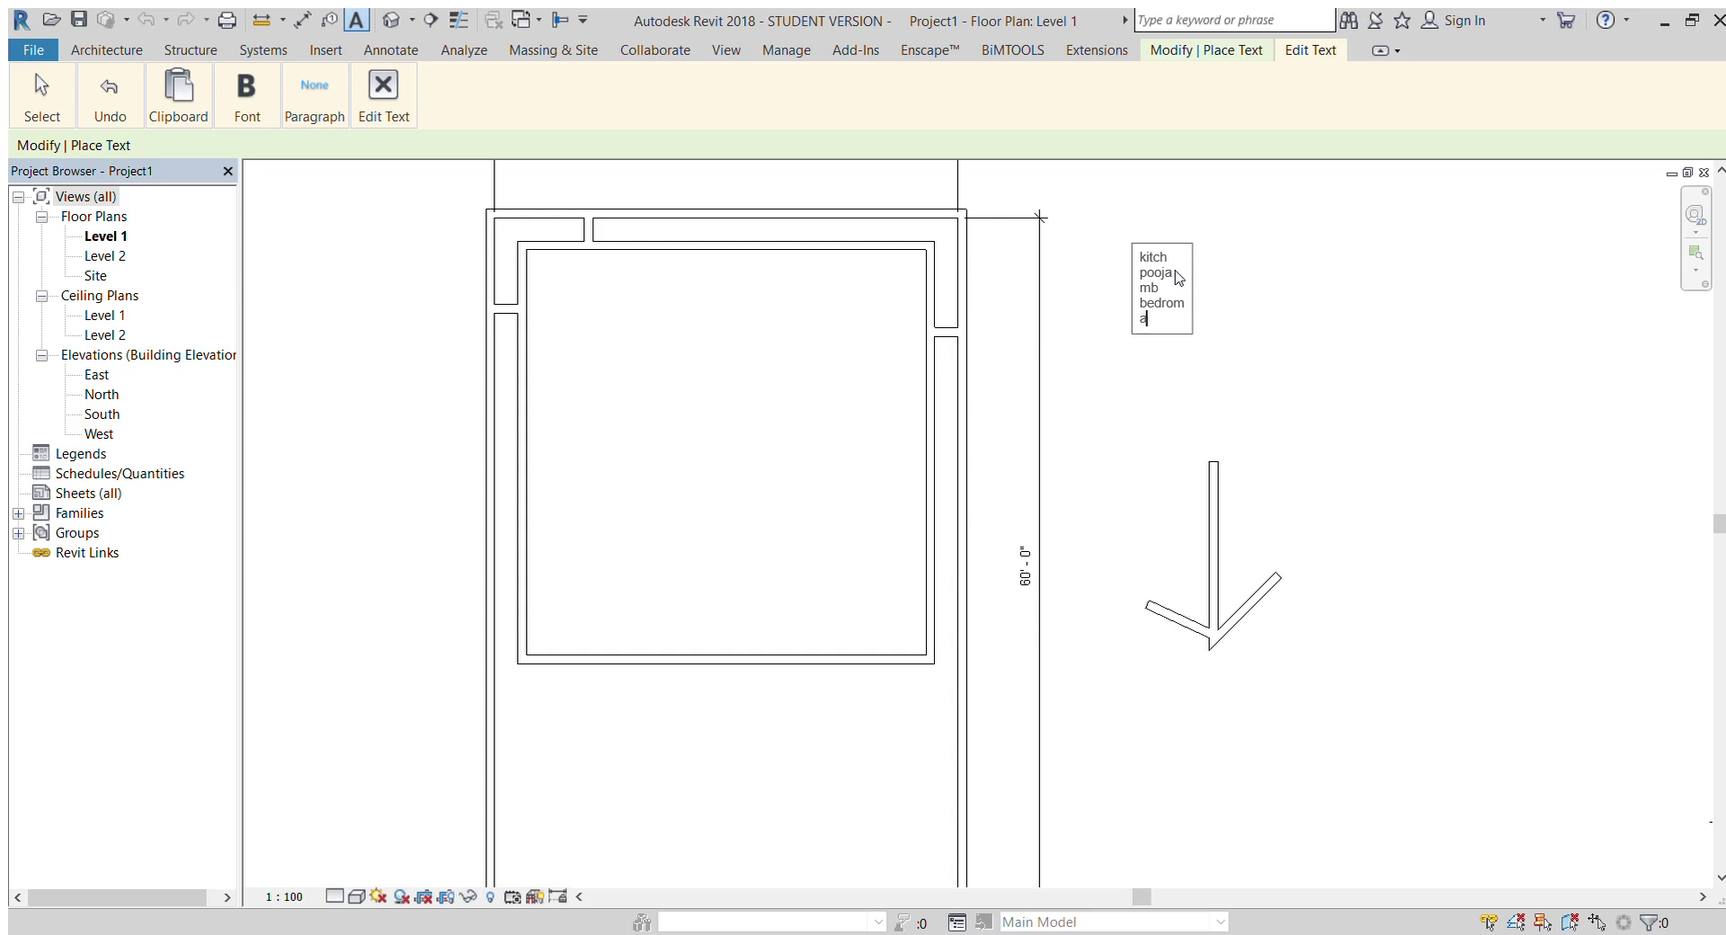
text(ttac)
text( to)
text(i)
key(BackSpace)
key(Return)
text(hall)
key(Return)
text(sta)
text(ir o)
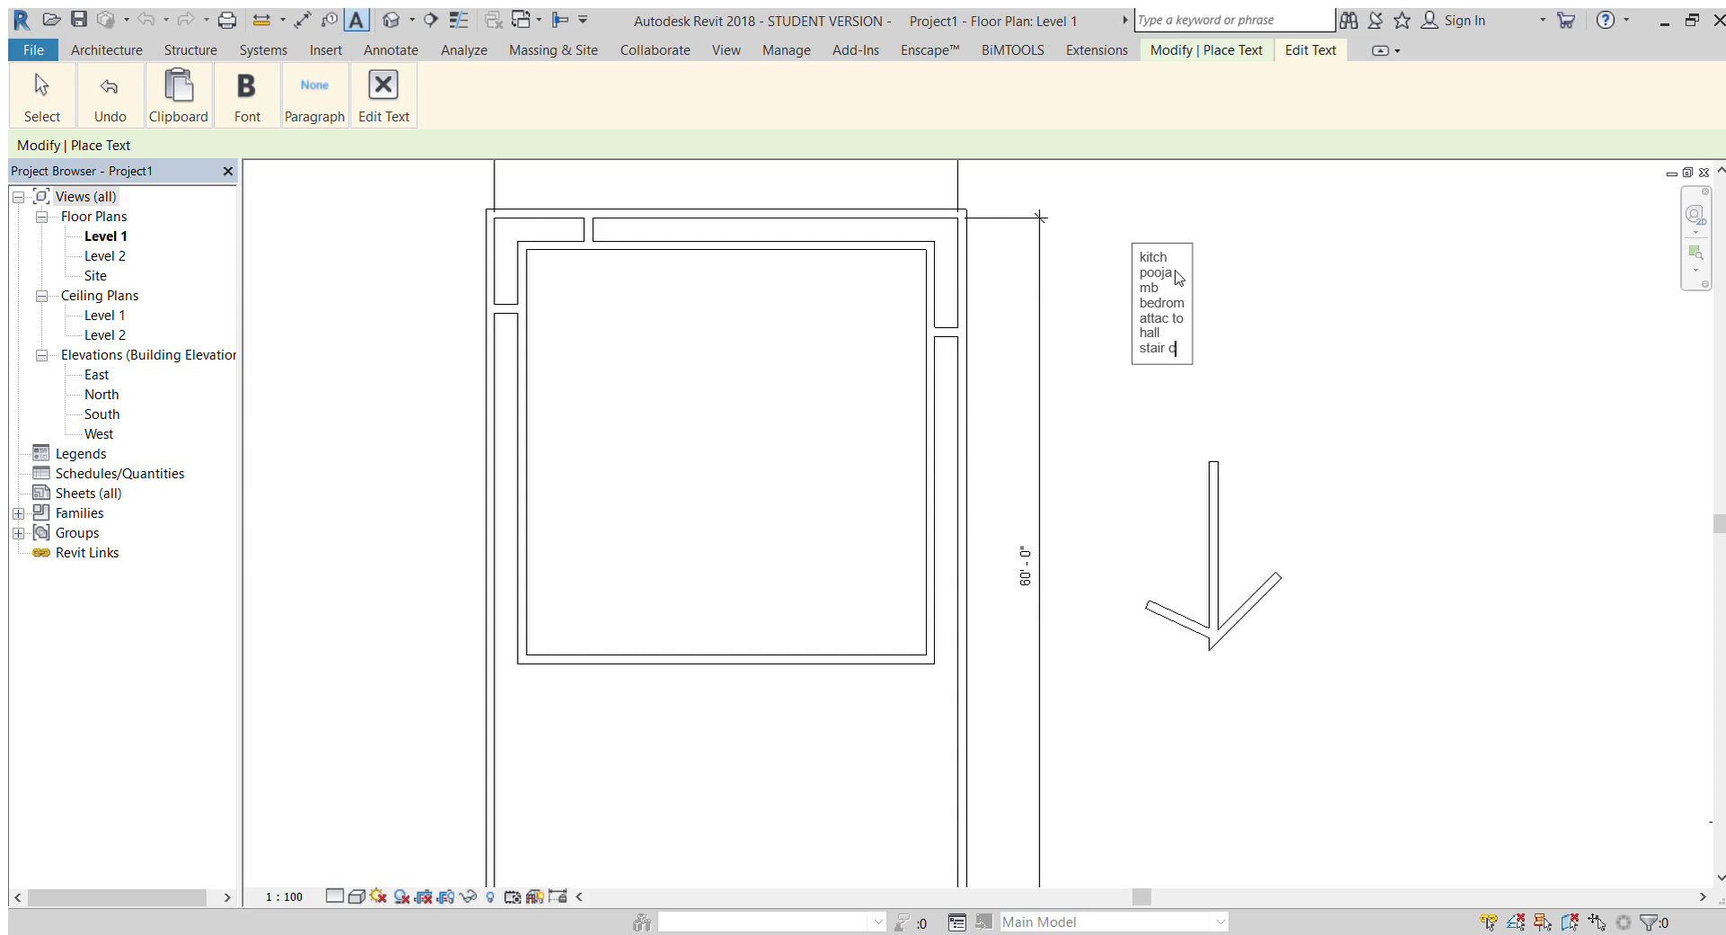
text(uter)
key(Return)
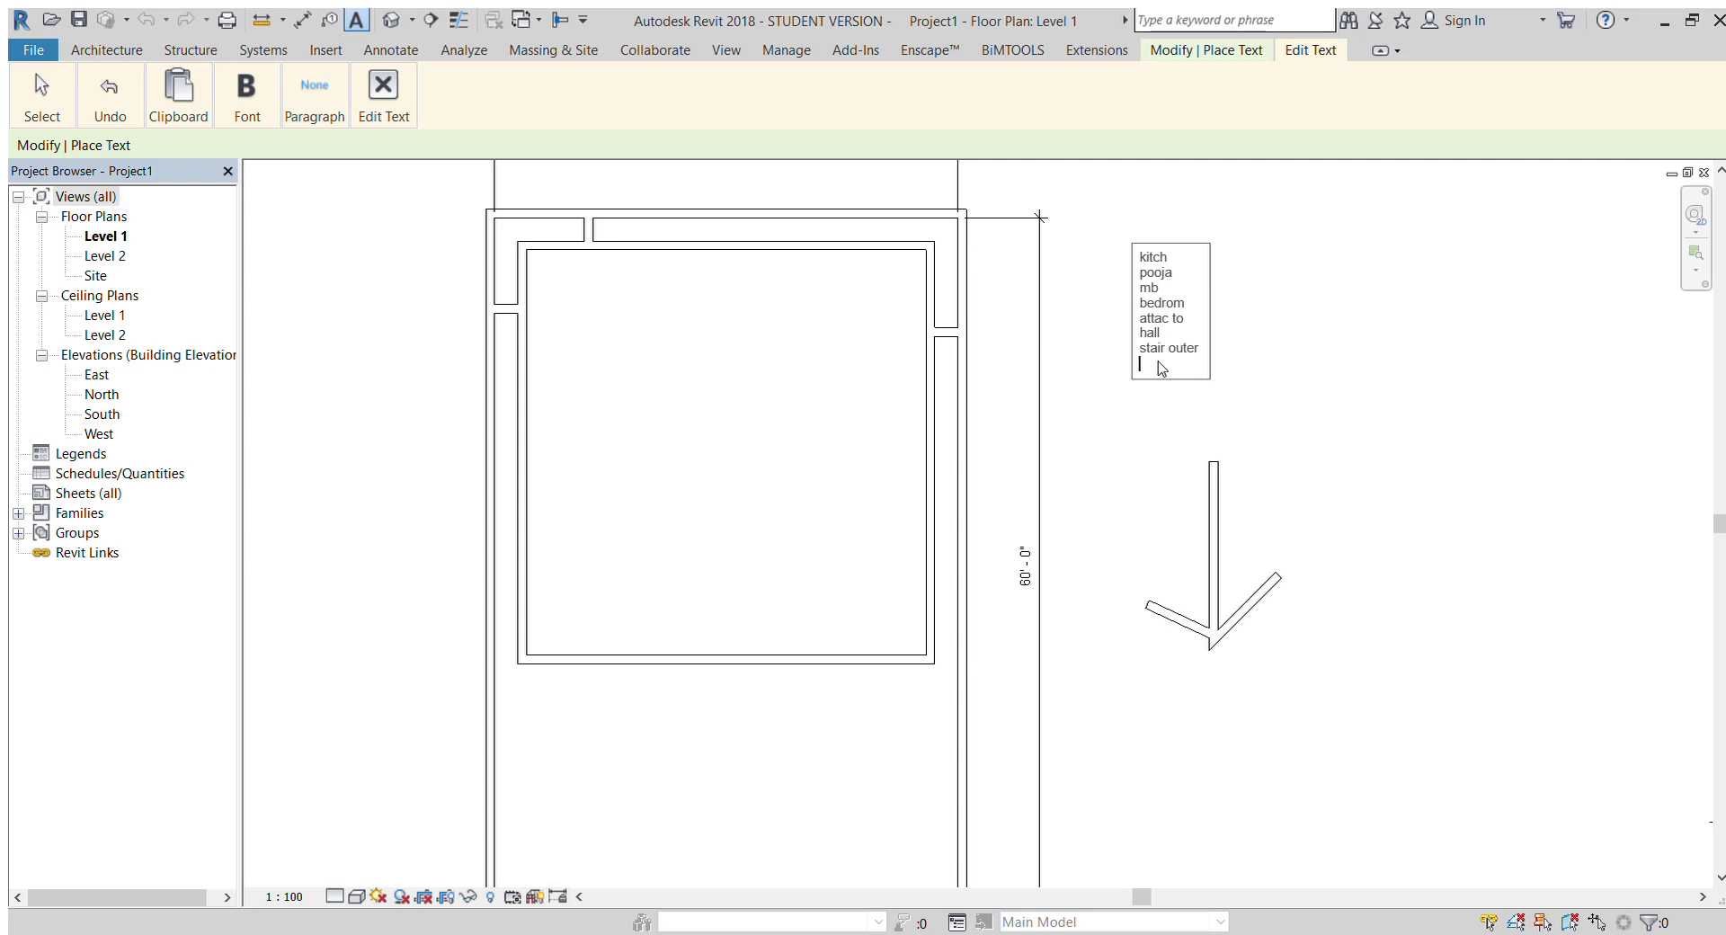
text(dinn)
text(ing)
key(Return)
text(port)
text(ig)
click(1323, 358)
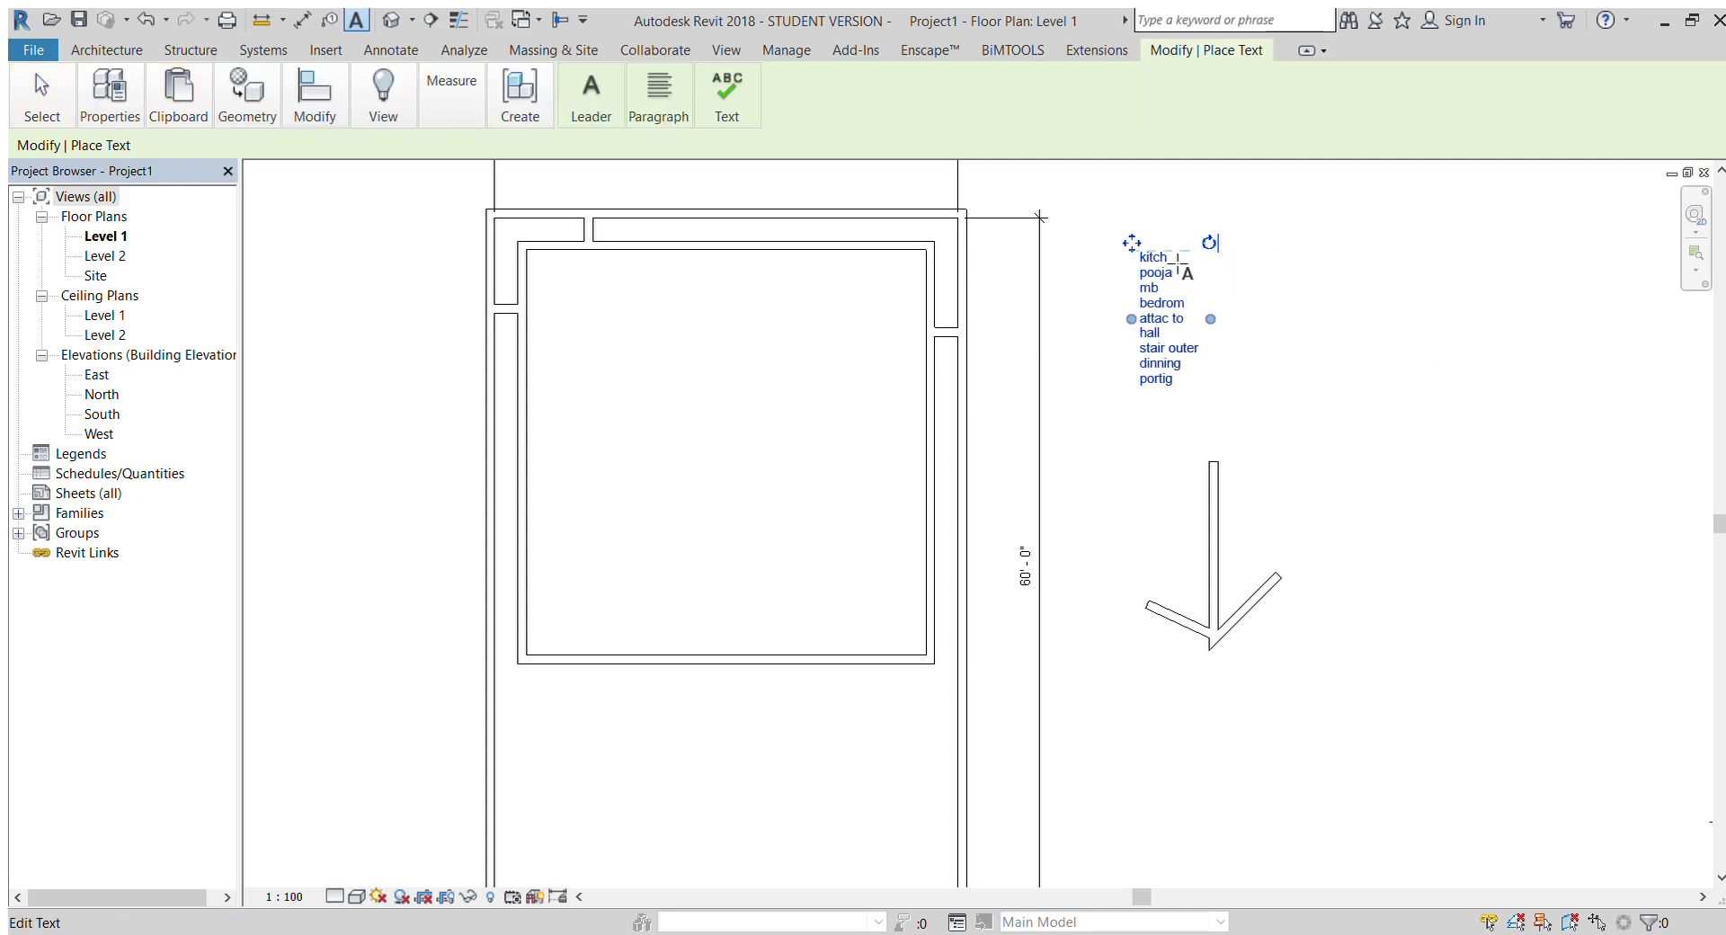
scroll(1176, 268, up, 2)
scroll(1176, 268, up, 2)
scroll(1176, 268, up, 1)
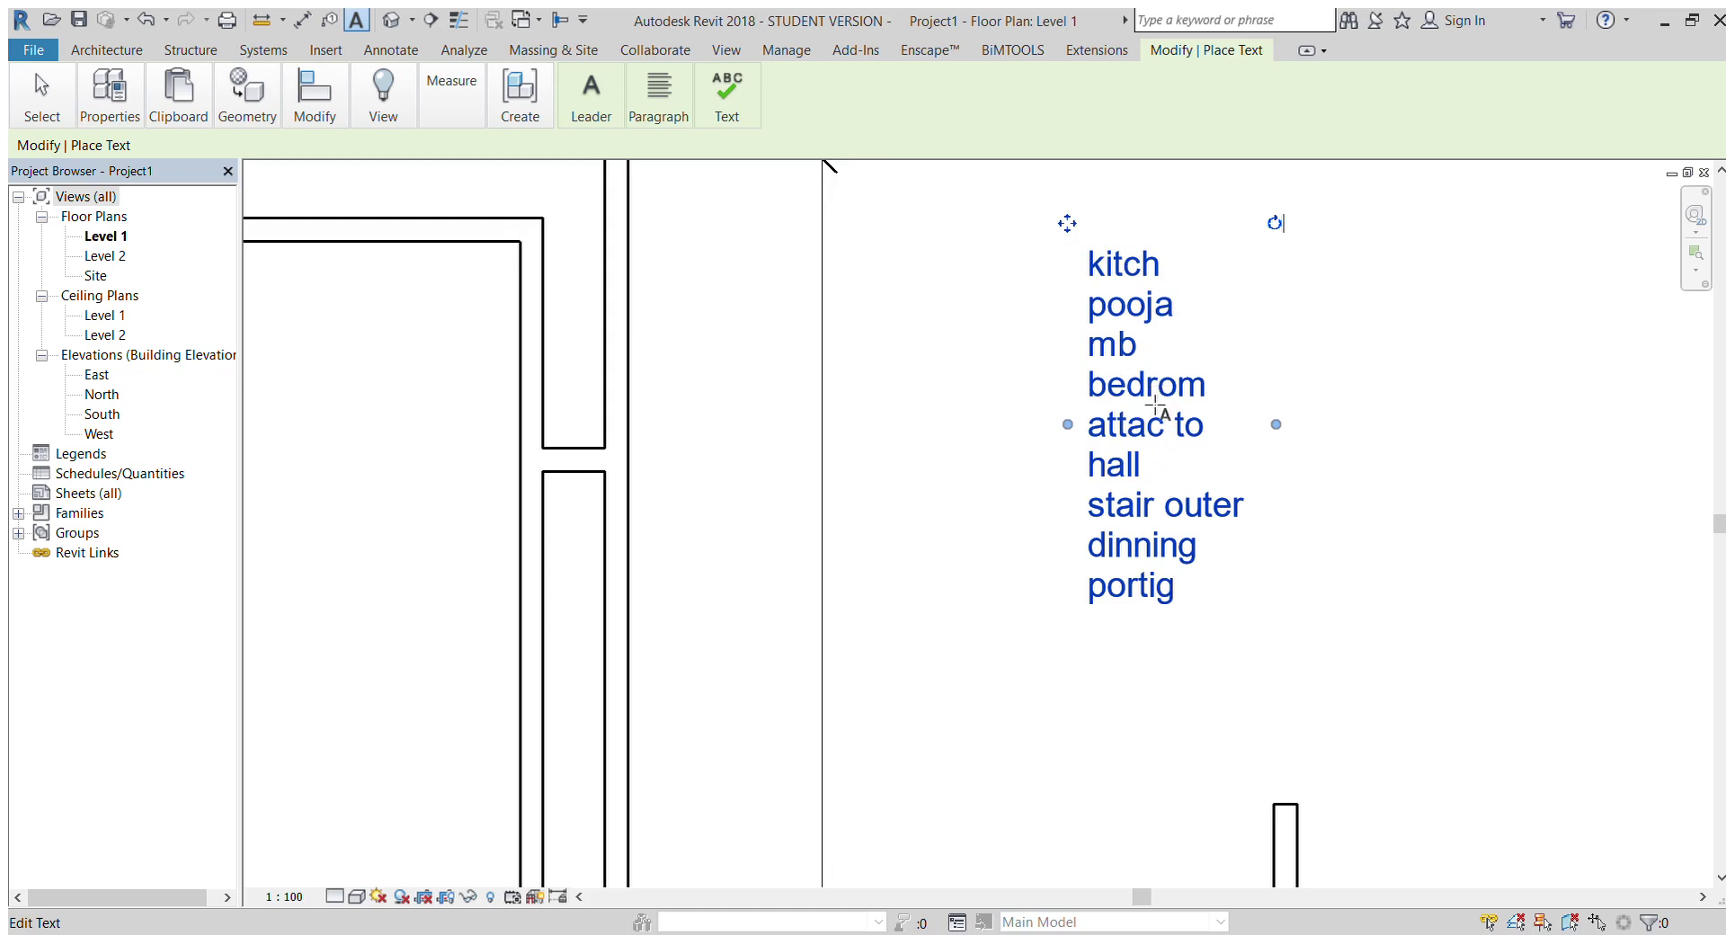
scroll(1164, 359, down, 2)
scroll(1163, 395, down, 2)
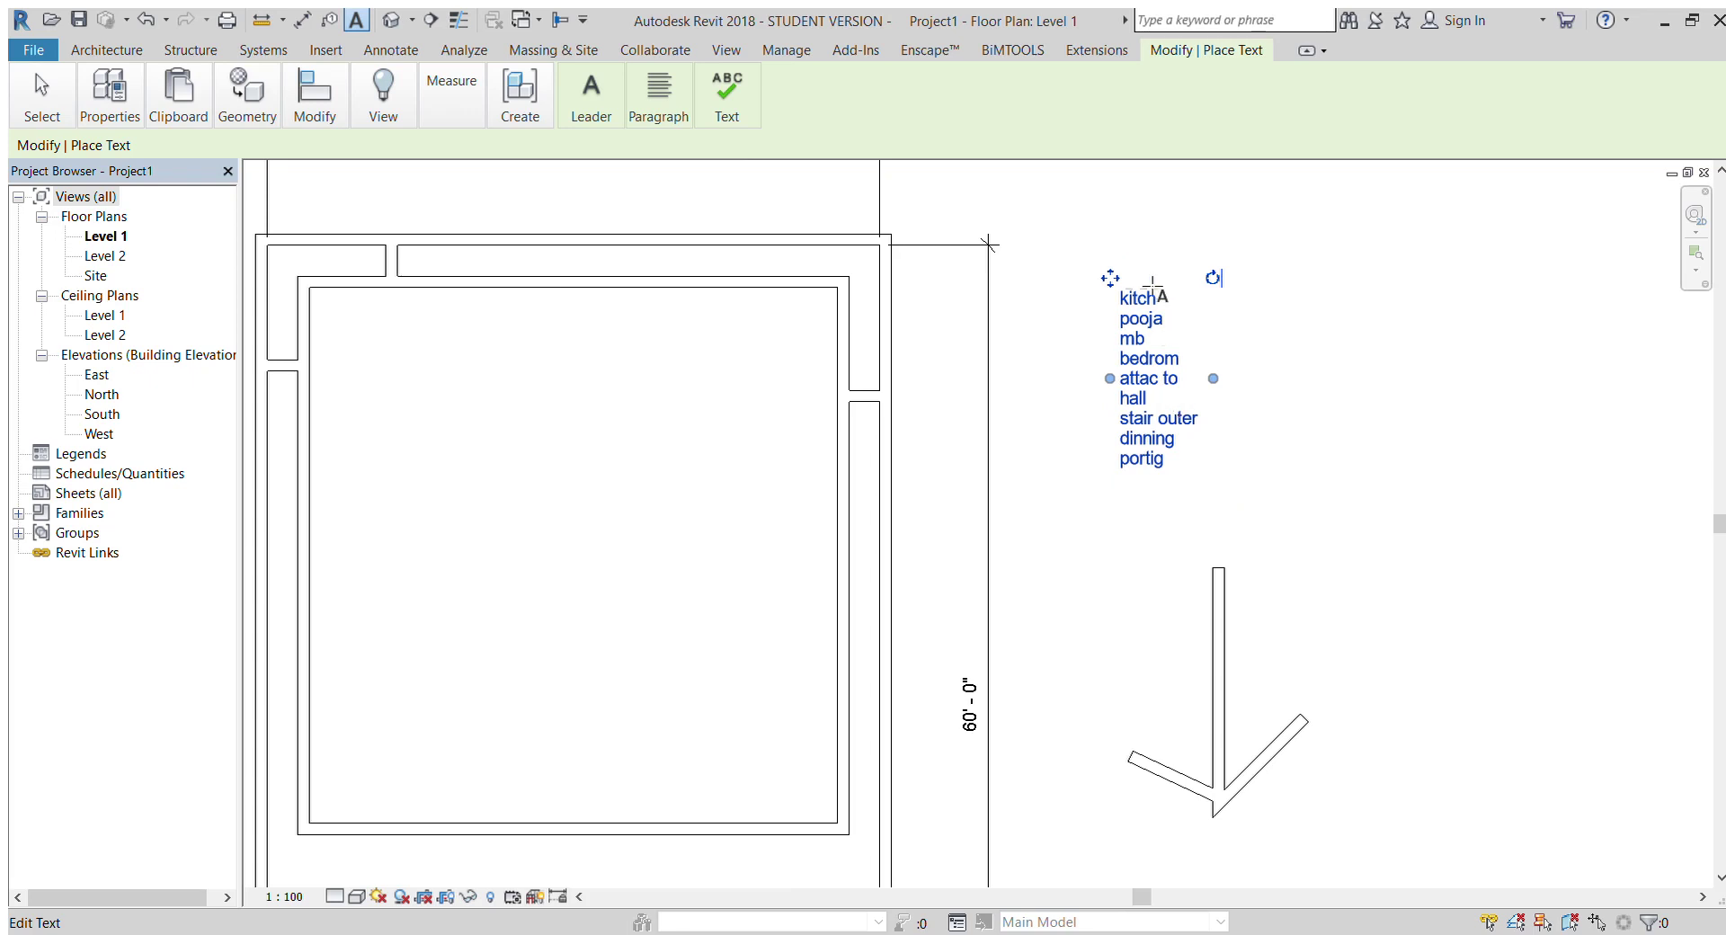
scroll(1147, 290, down, 1)
scroll(775, 288, up, 1)
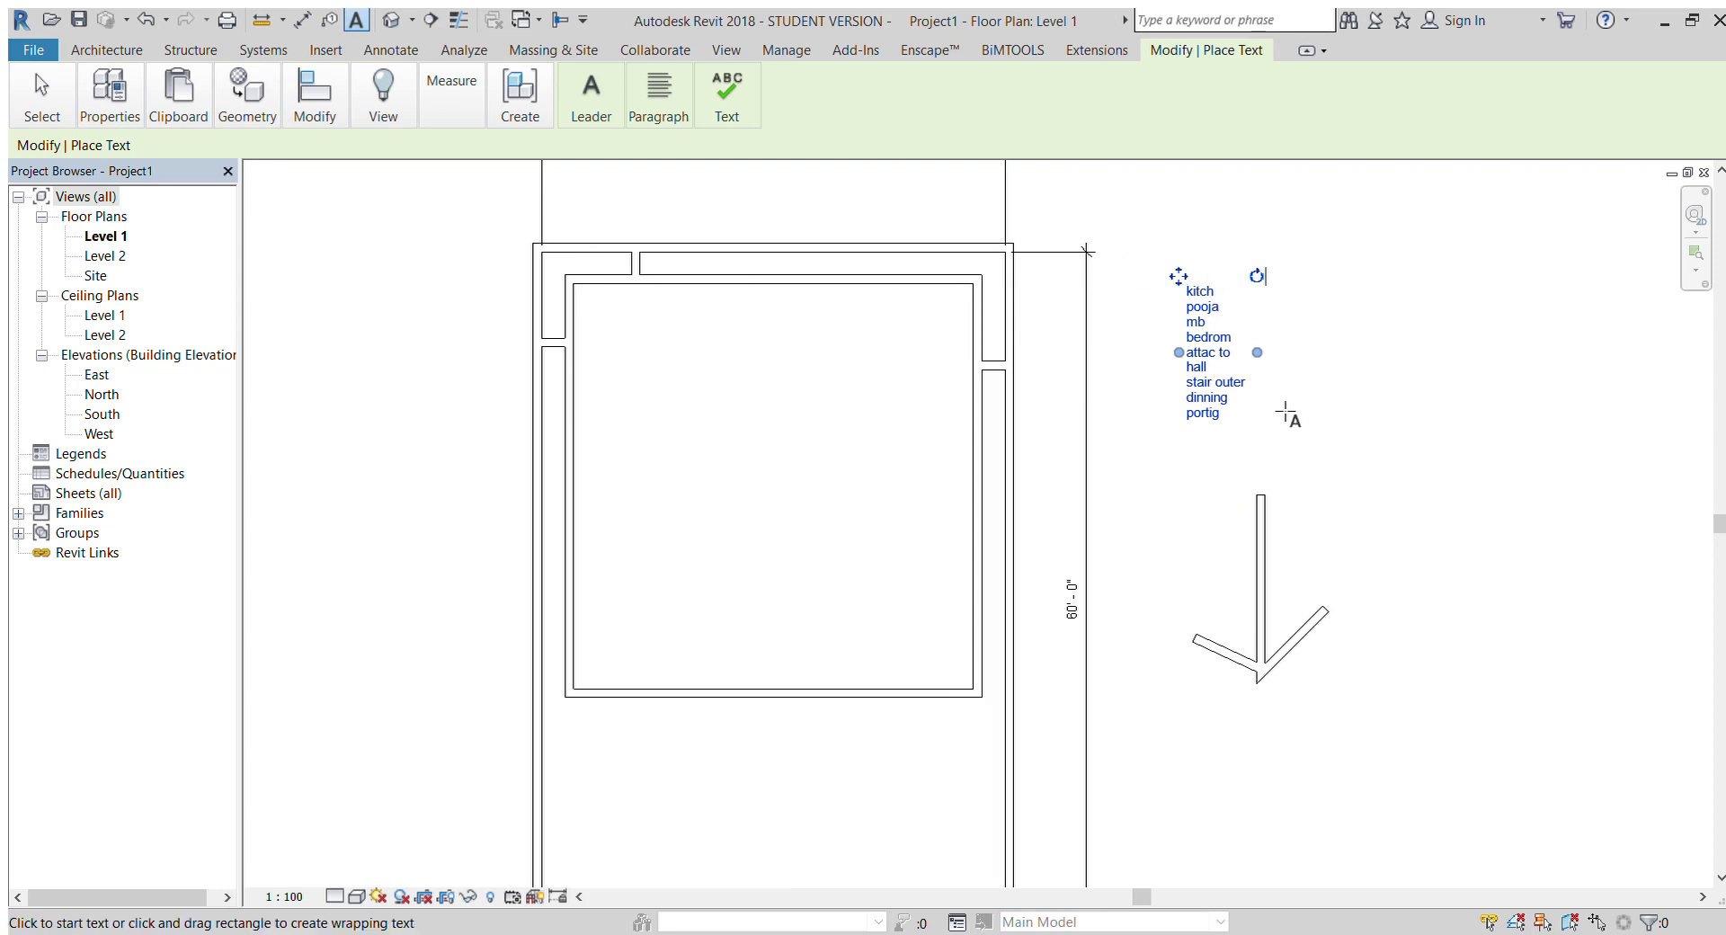
scroll(1236, 341, up, 1)
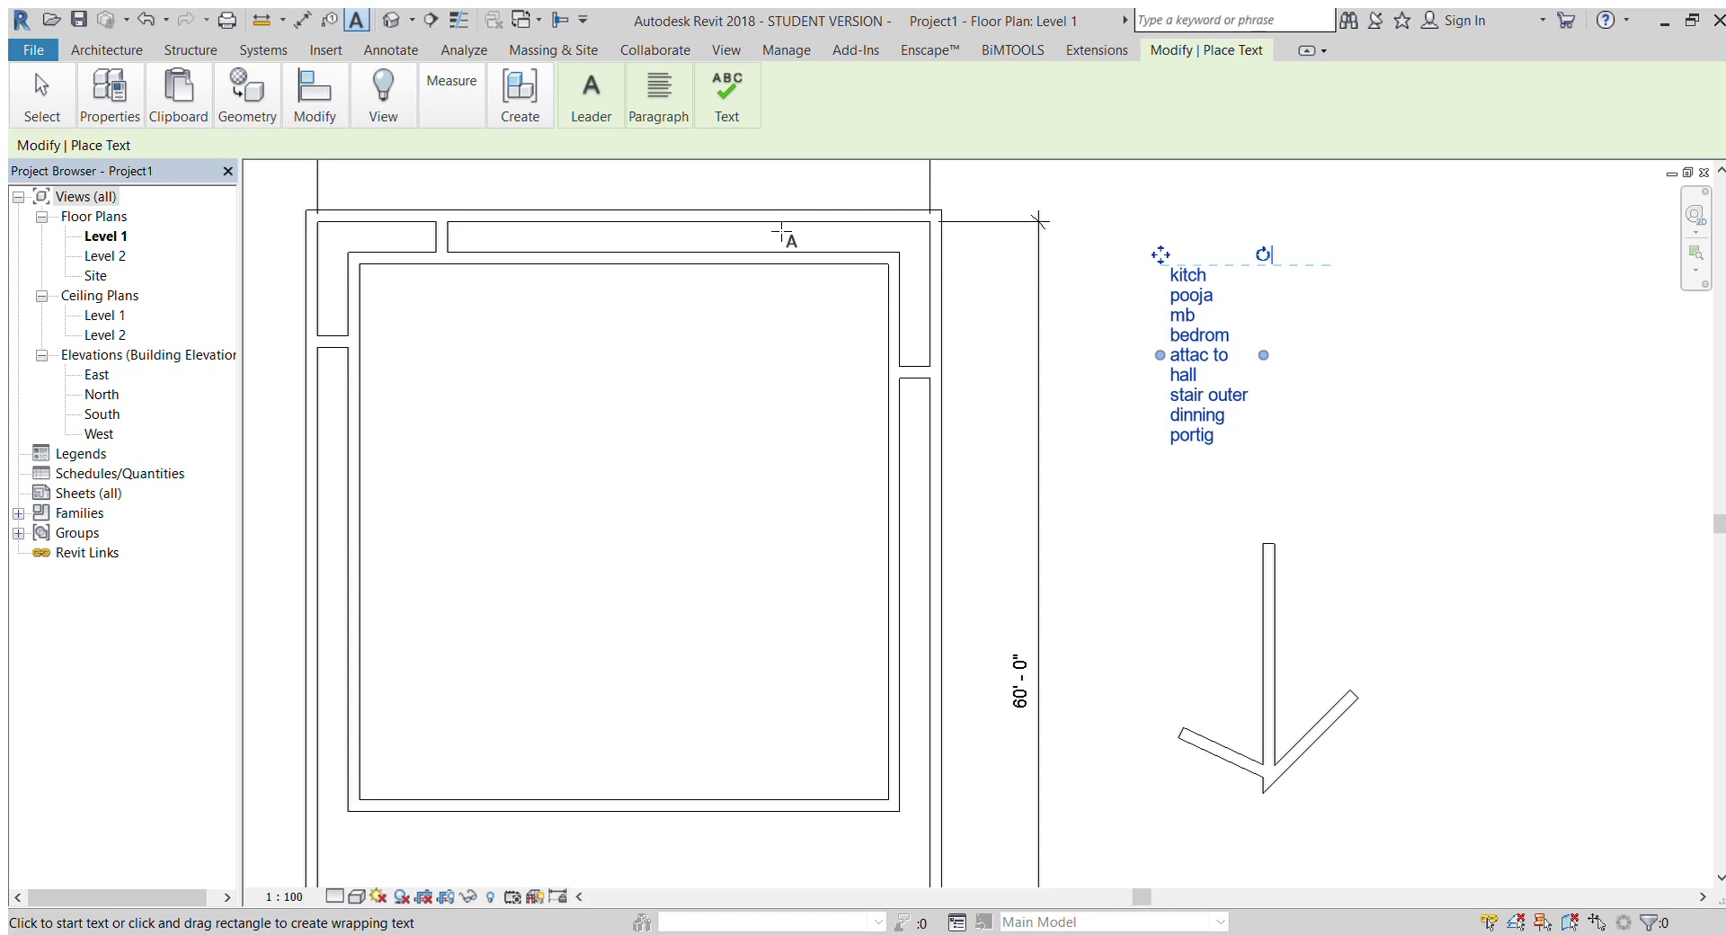
scroll(1323, 283, down, 2)
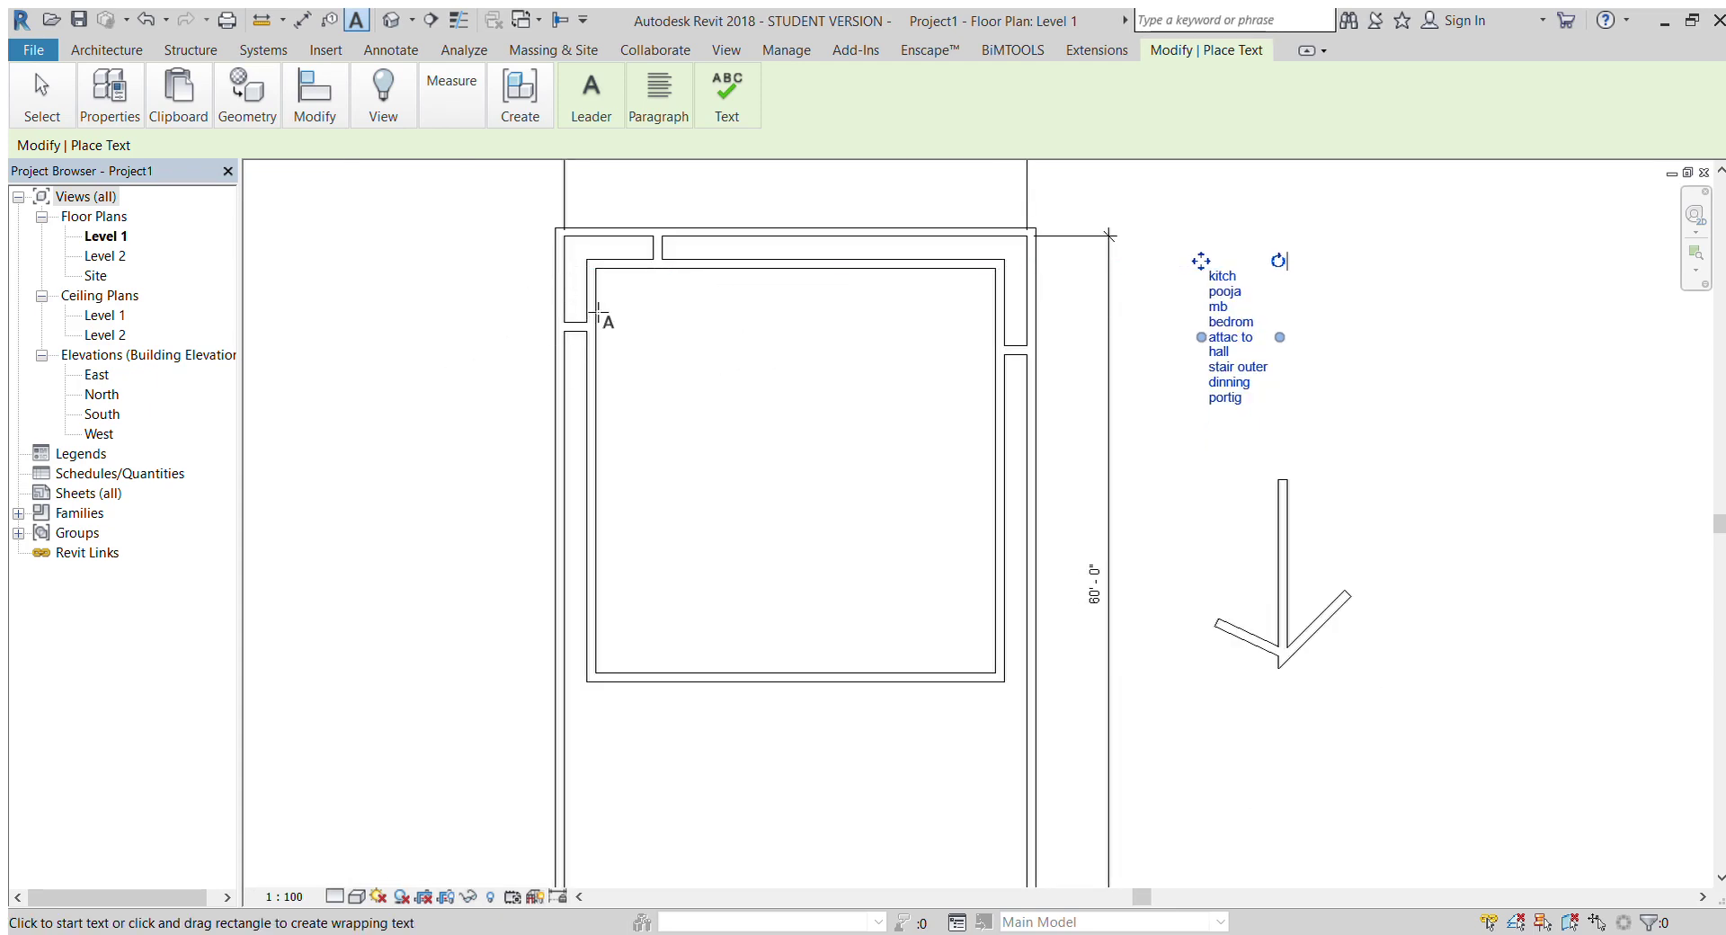
scroll(599, 314, up, 1)
- Delete the top inner wall and return to the Wall tool
click(118, 52)
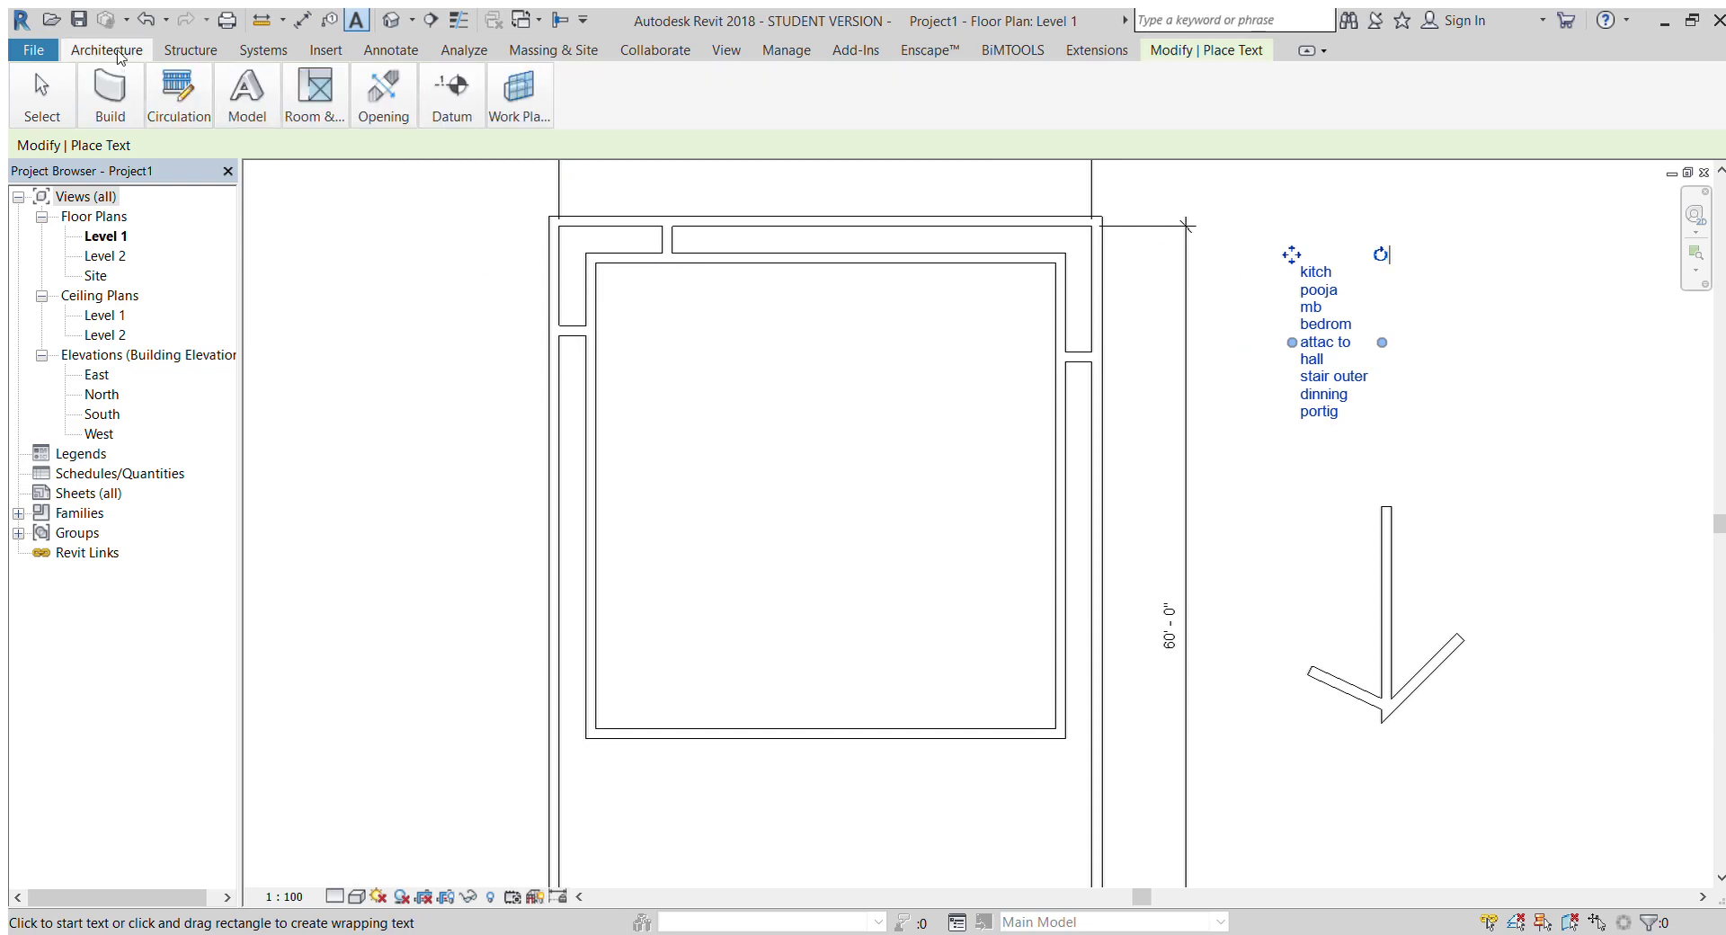
key(w)
key(a)
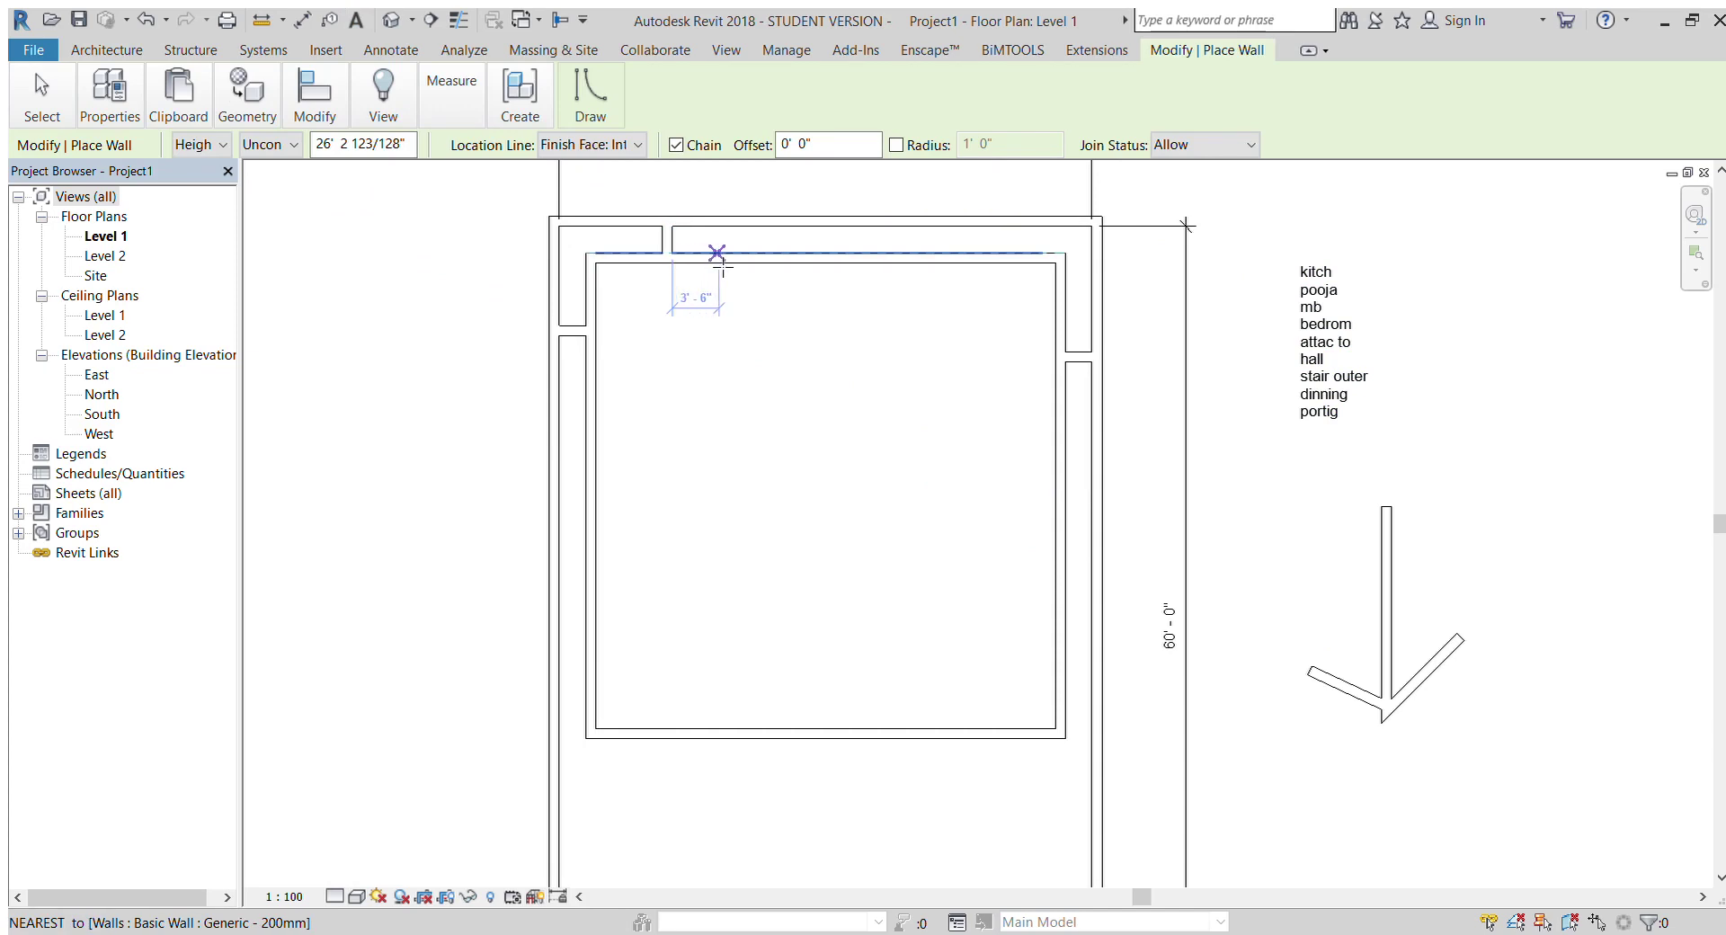
key(Escape)
key(Escape)
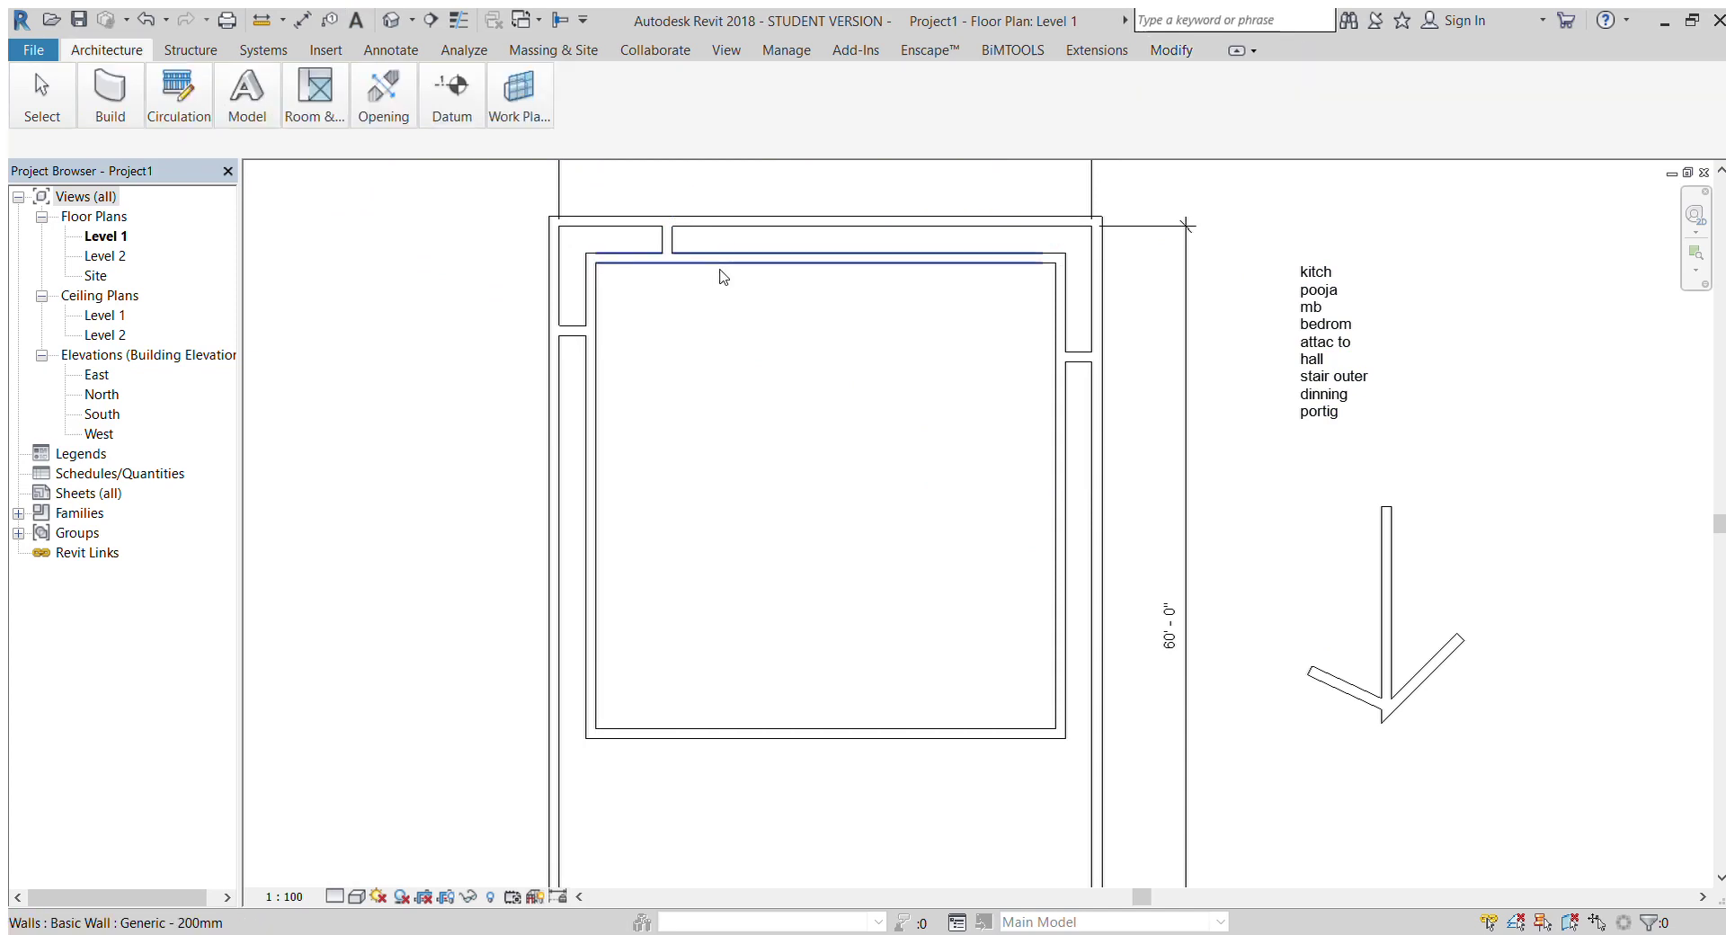
click(722, 264)
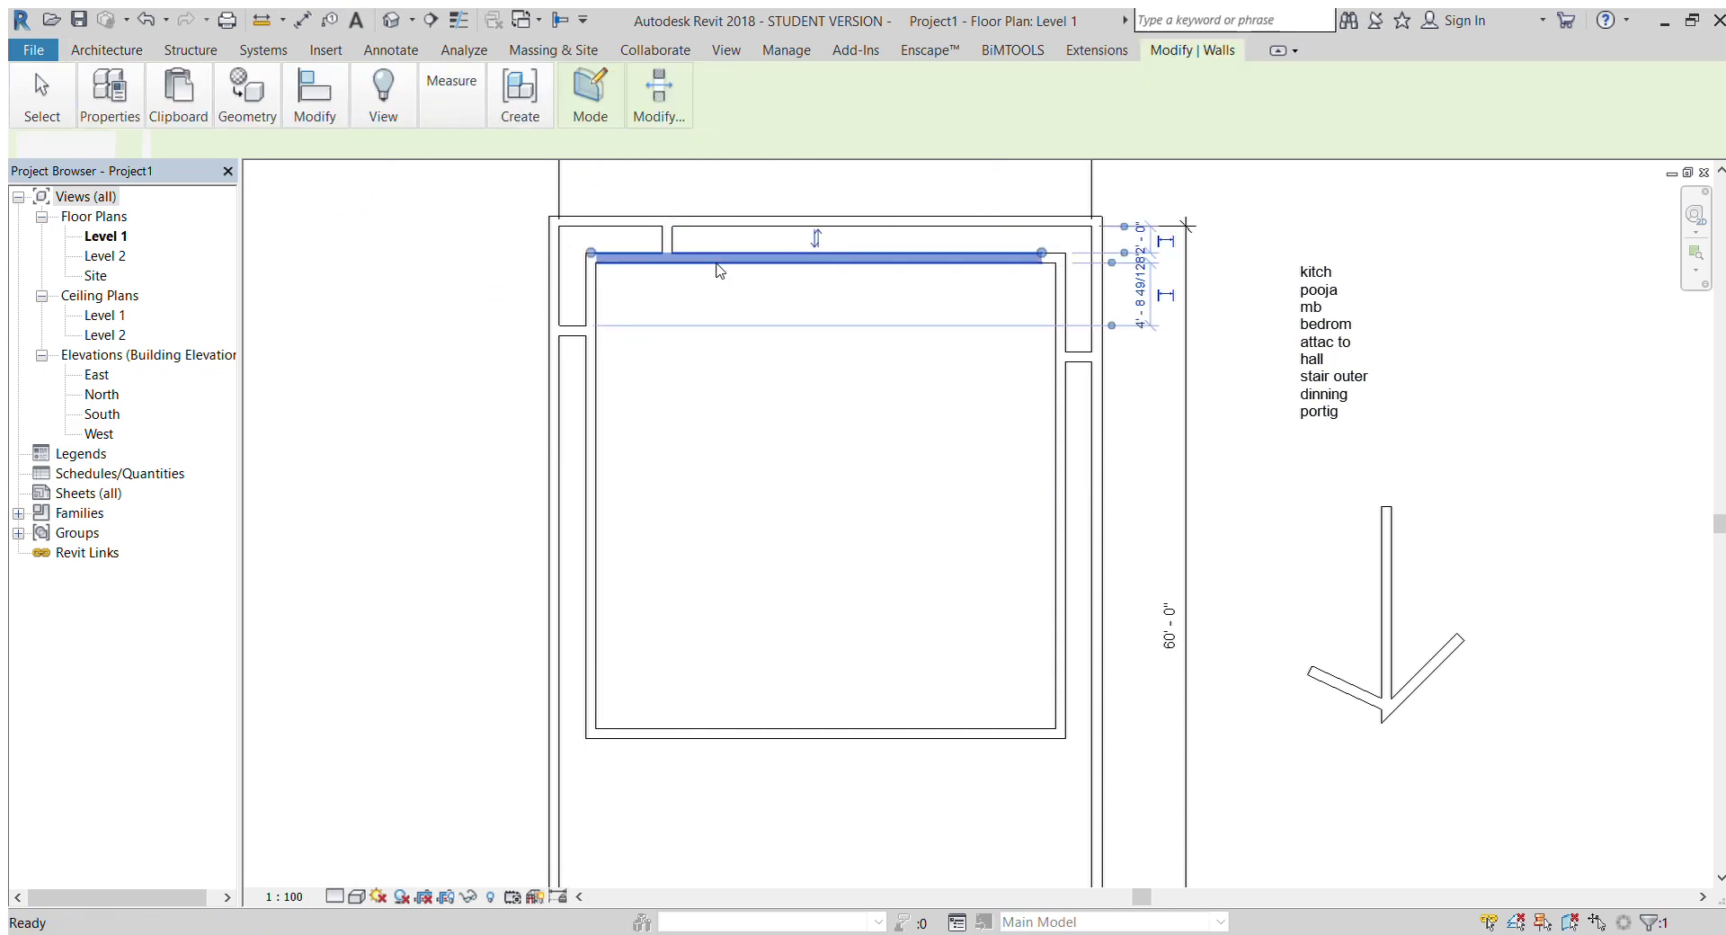
key(Delete)
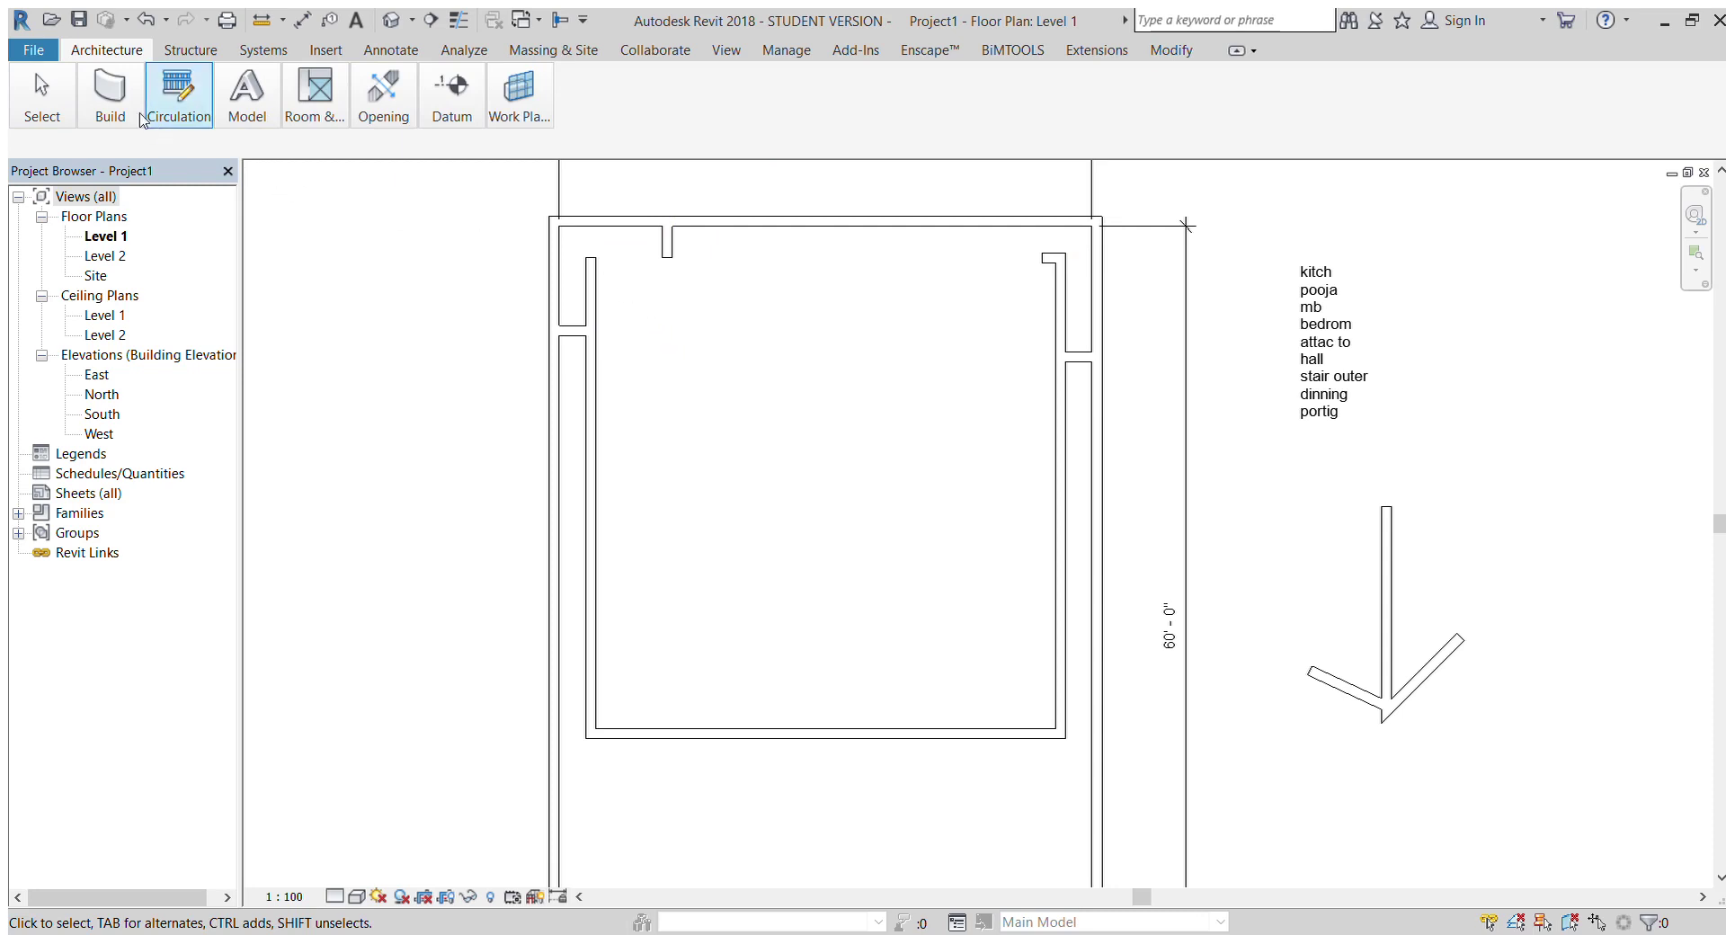
click(101, 99)
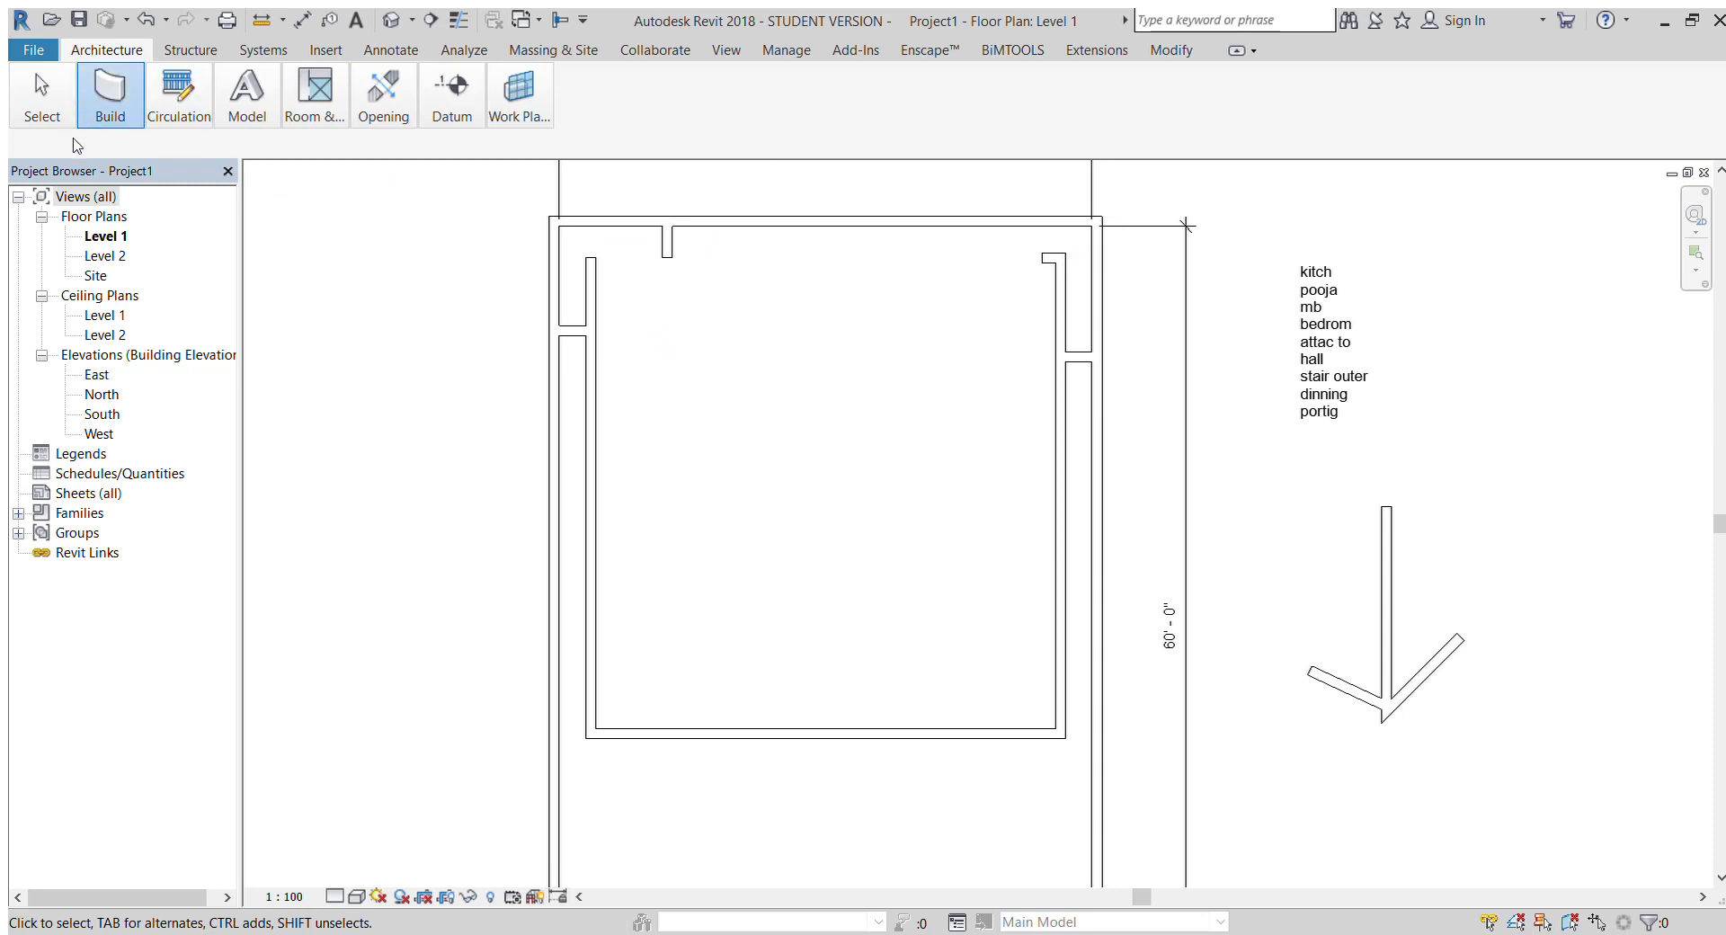
- Draw a horizontal partition wall near the top from the top-left inner corner
click(597, 258)
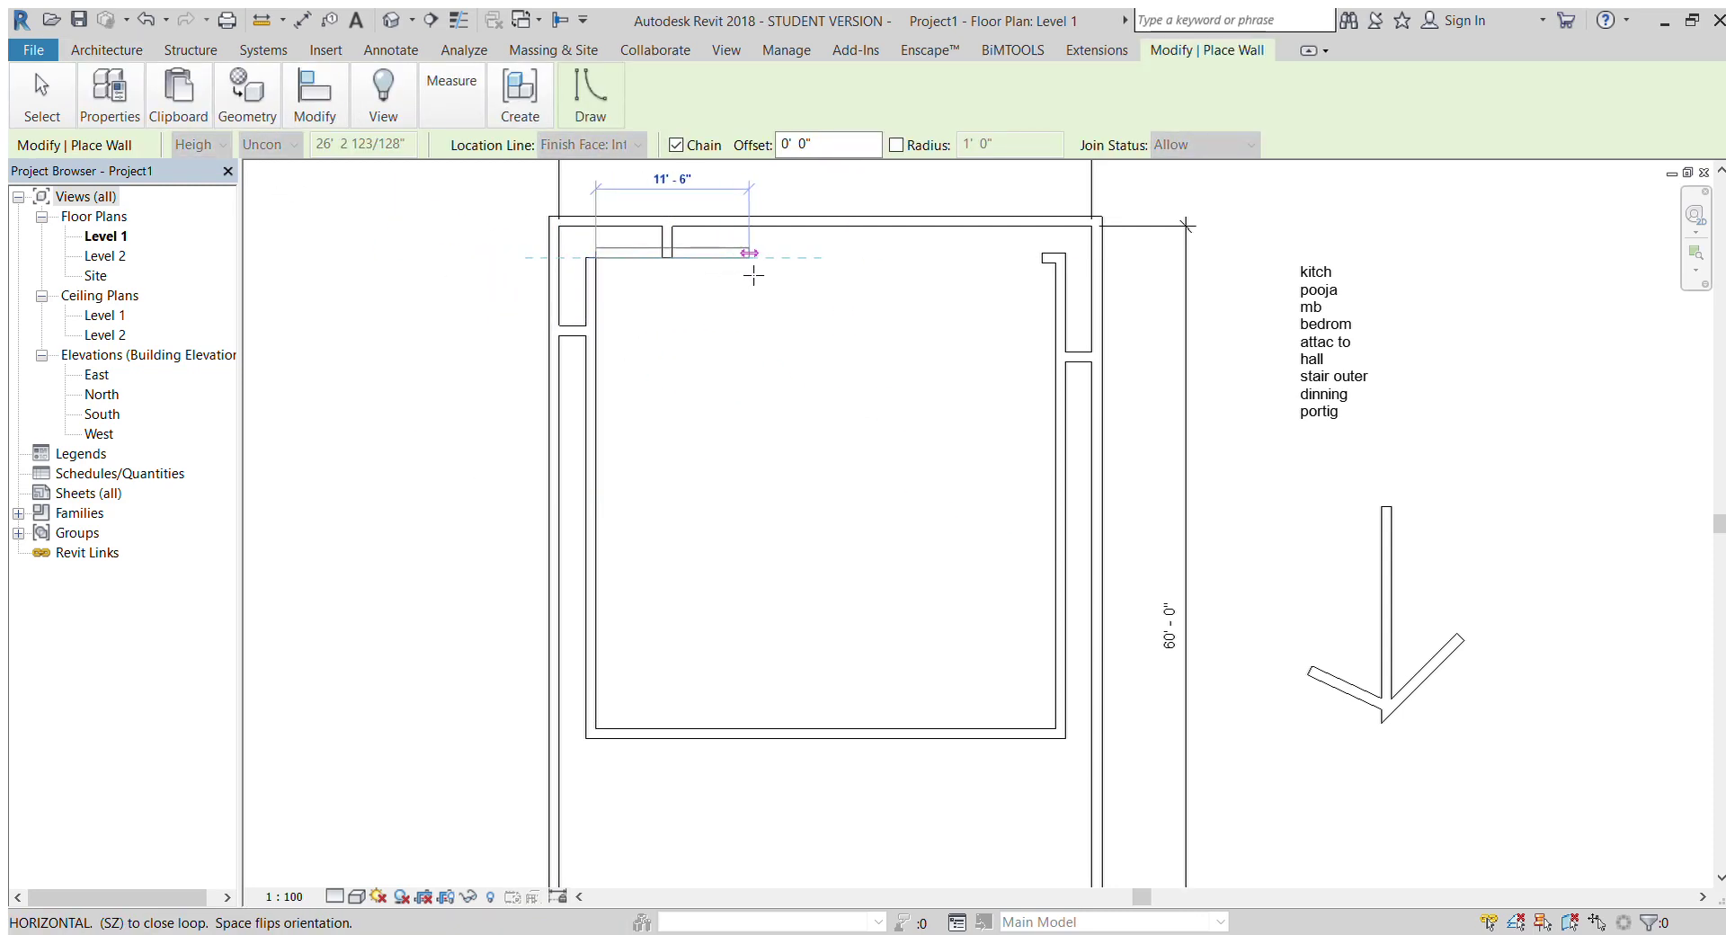
key(Escape)
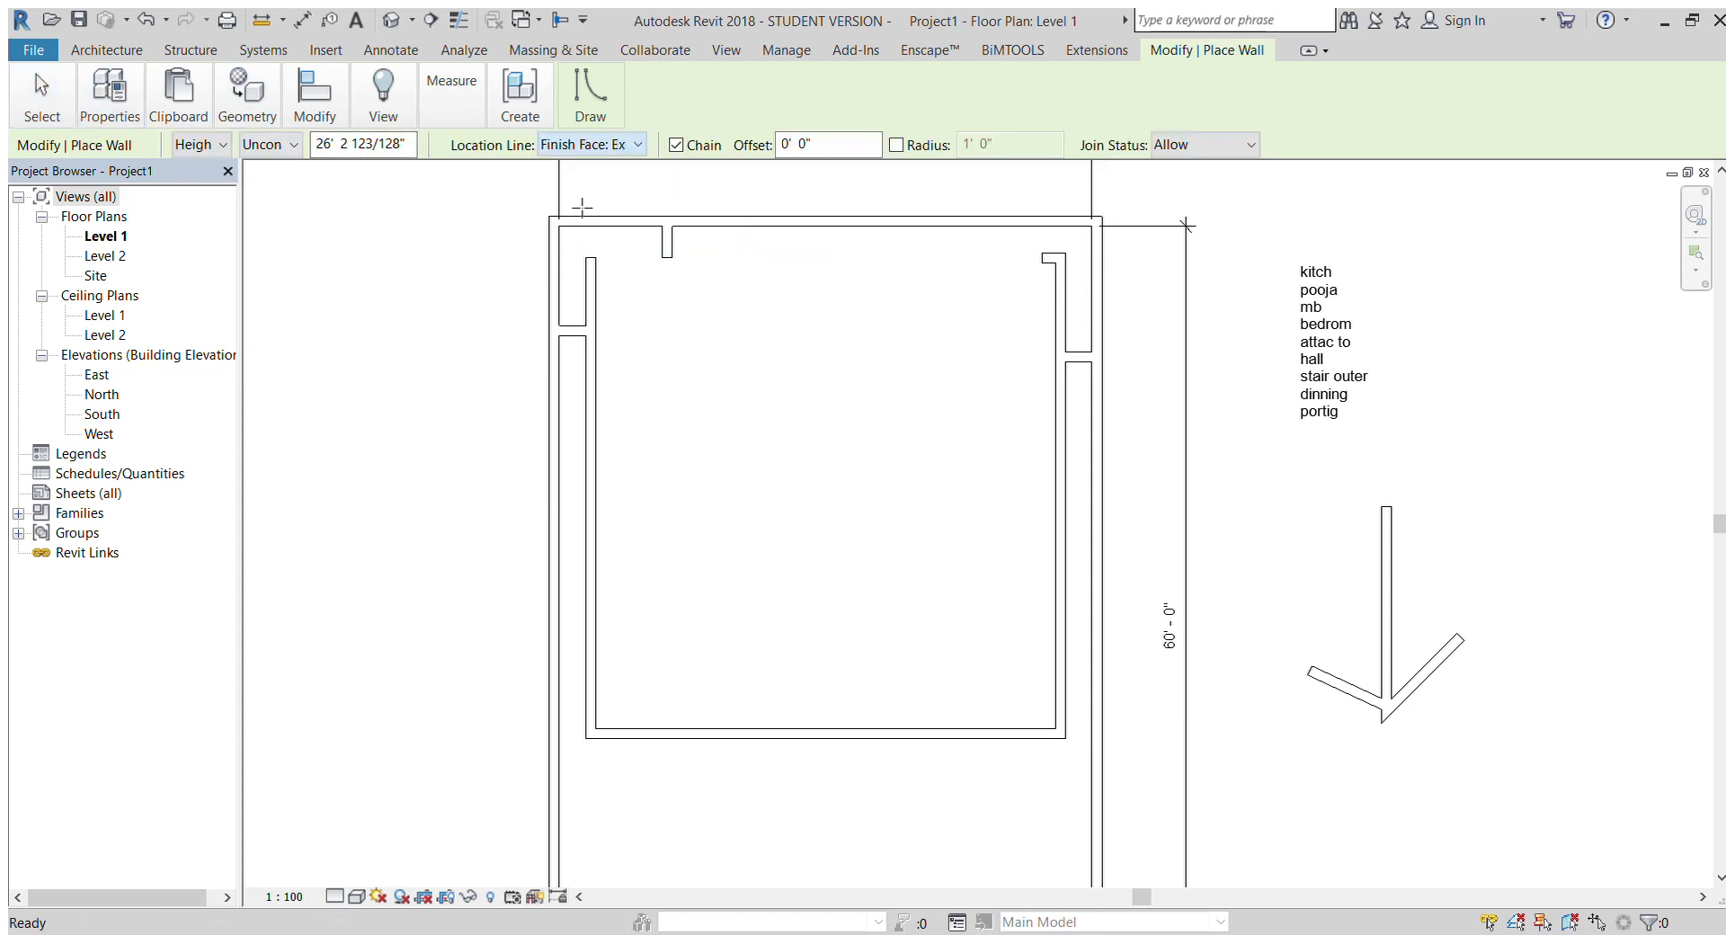
click(596, 258)
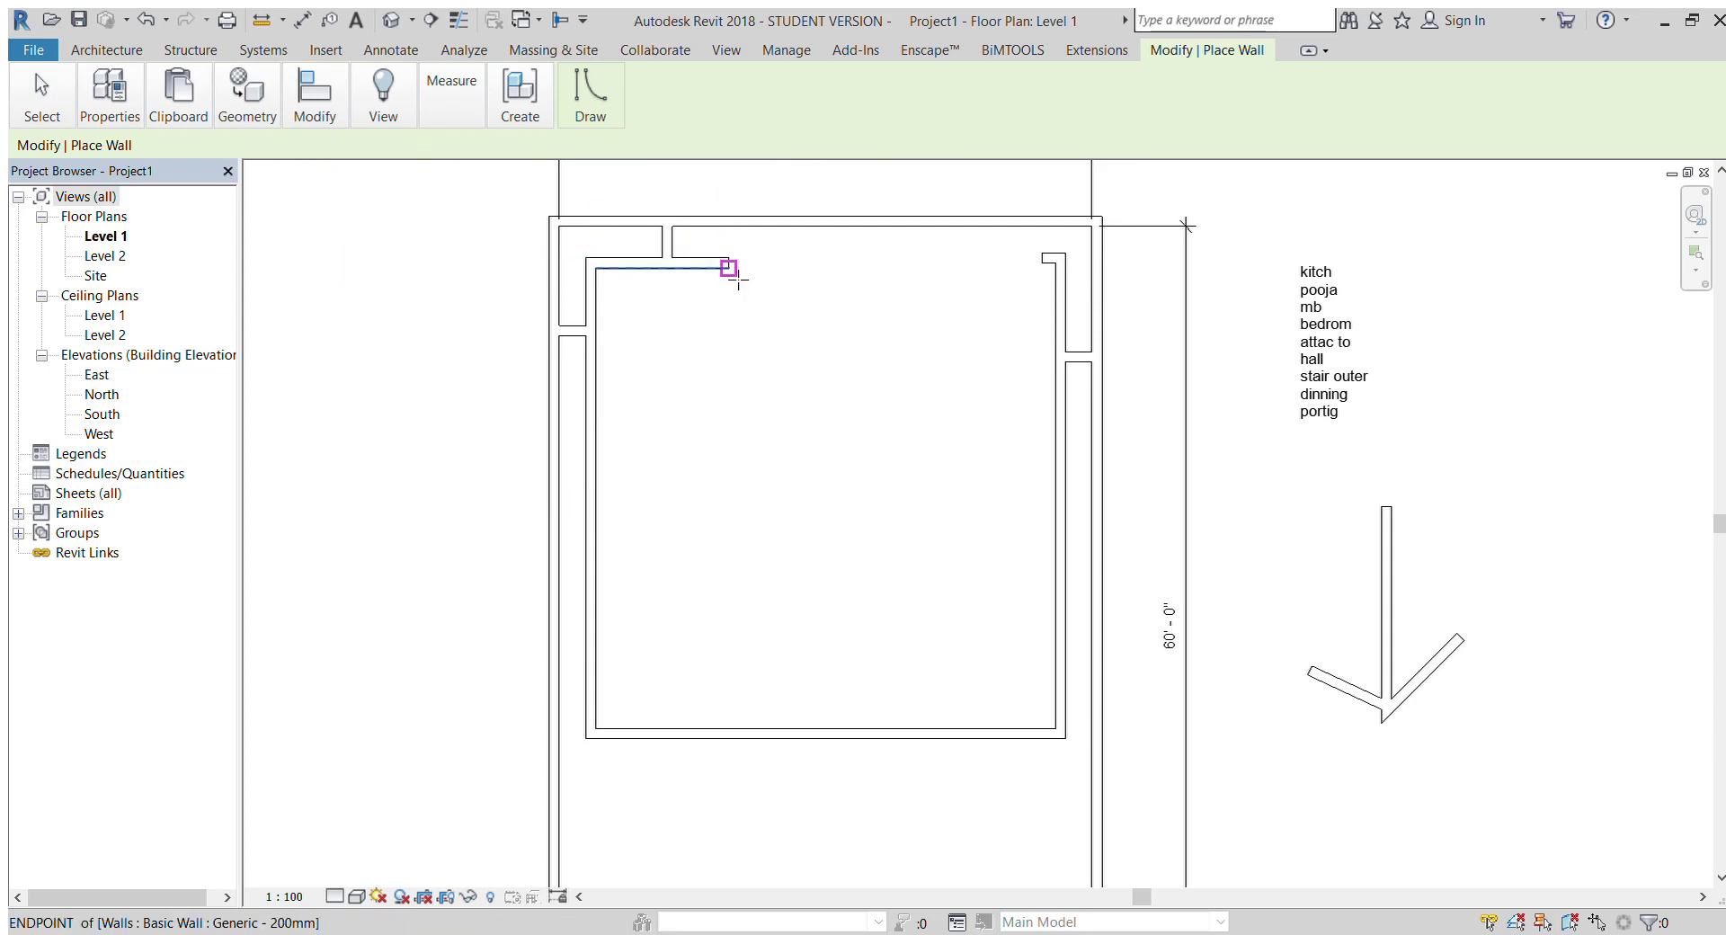
click(728, 263)
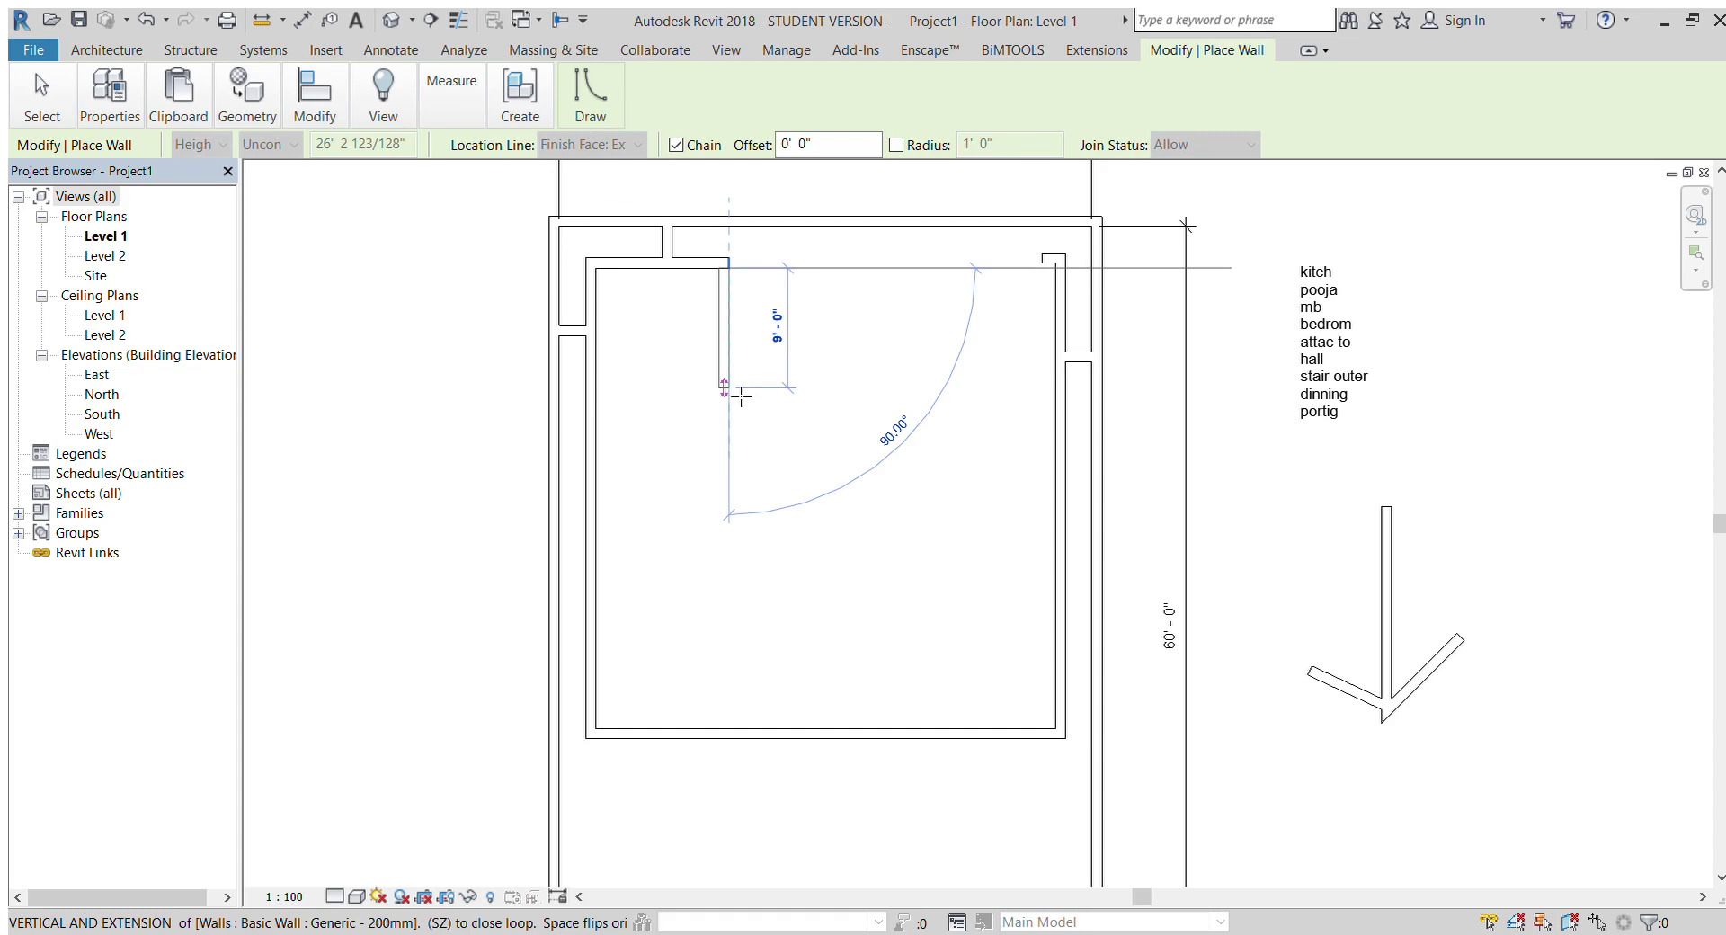
key(Escape)
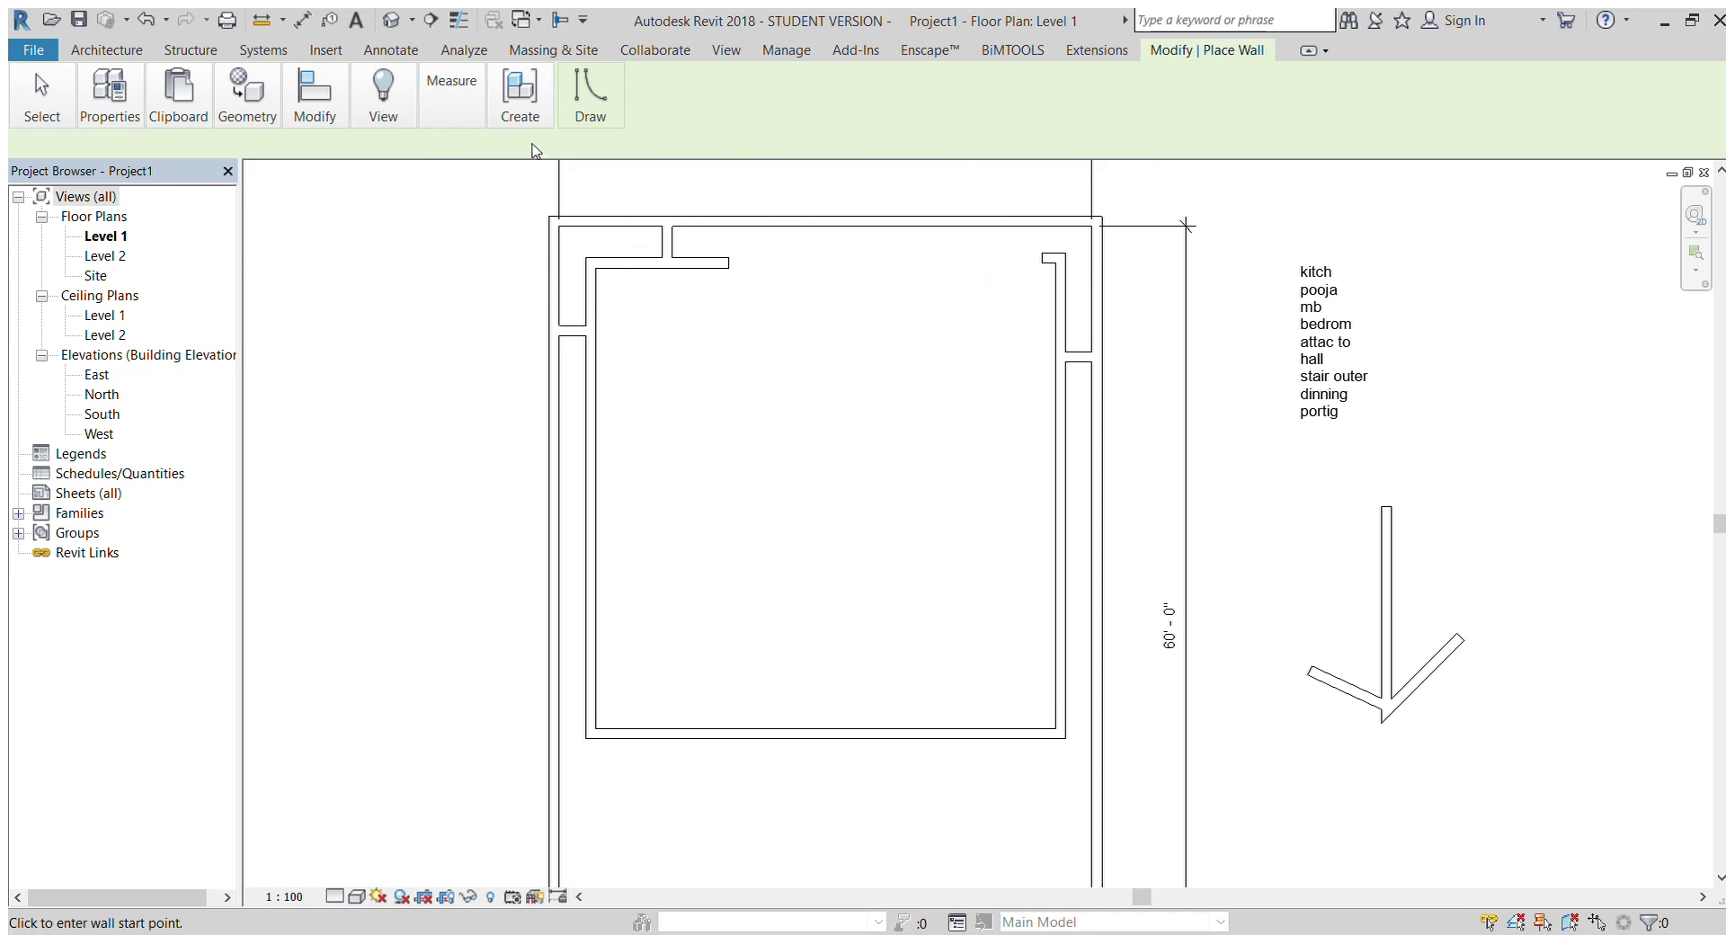
scroll(566, 148, down, 1)
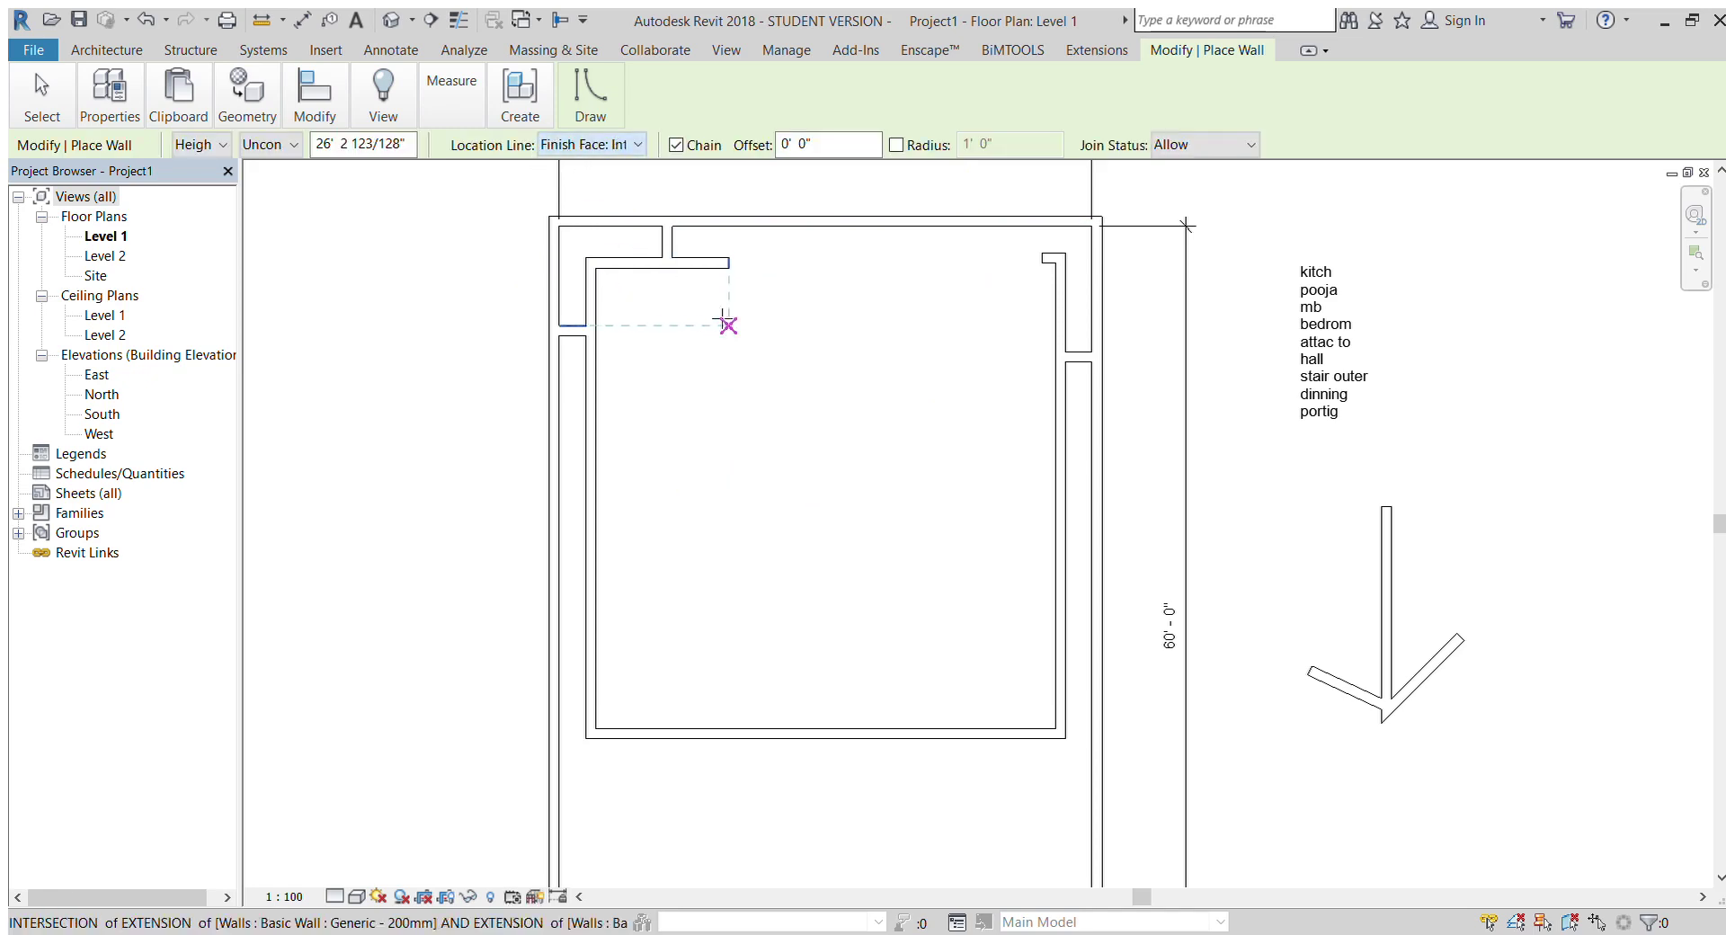
- Run a 10'-0" wall downward and a horizontal wall closing the corner room
click(726, 282)
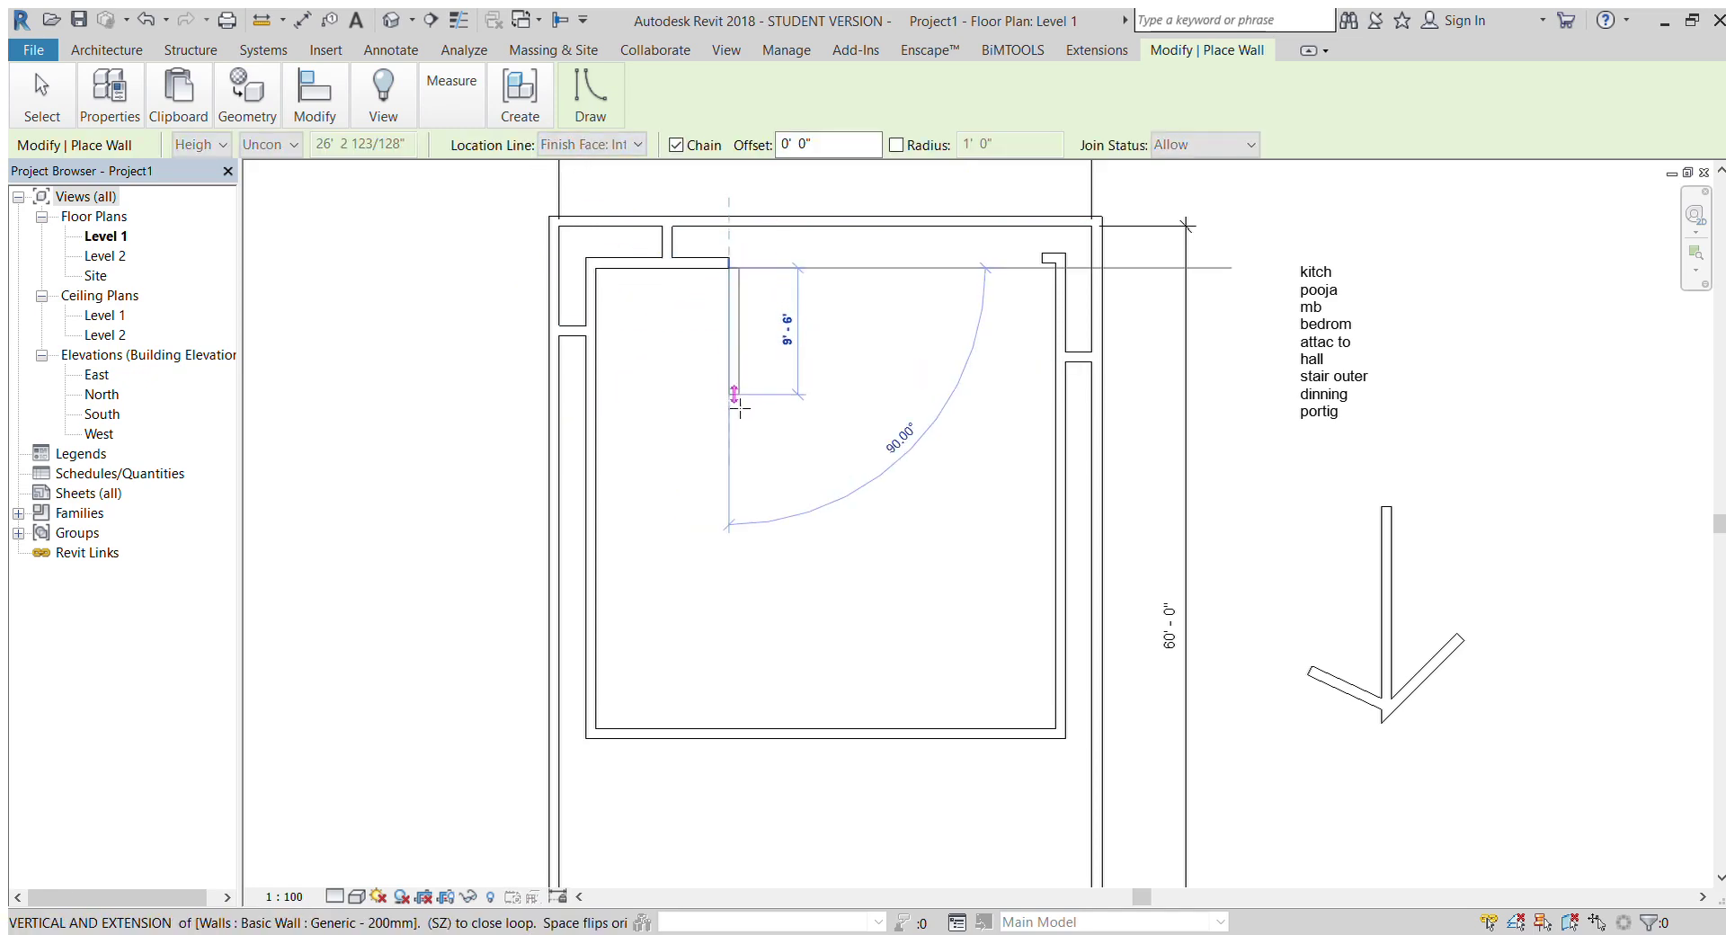
scroll(734, 396, up, 2)
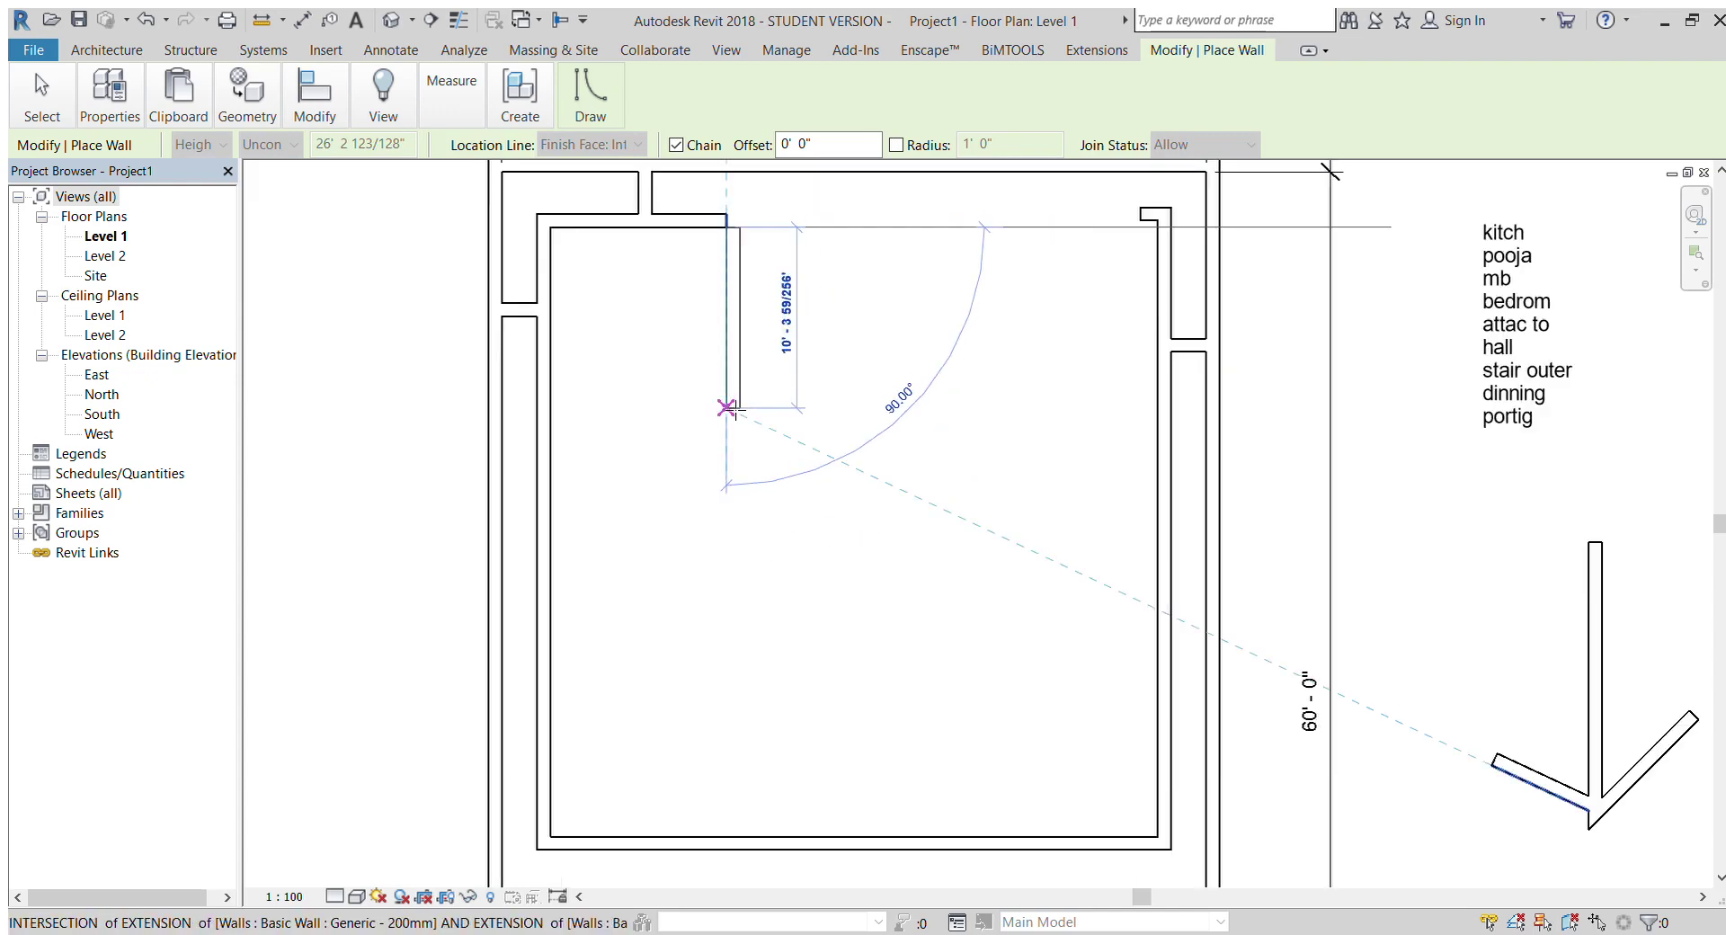
click(735, 404)
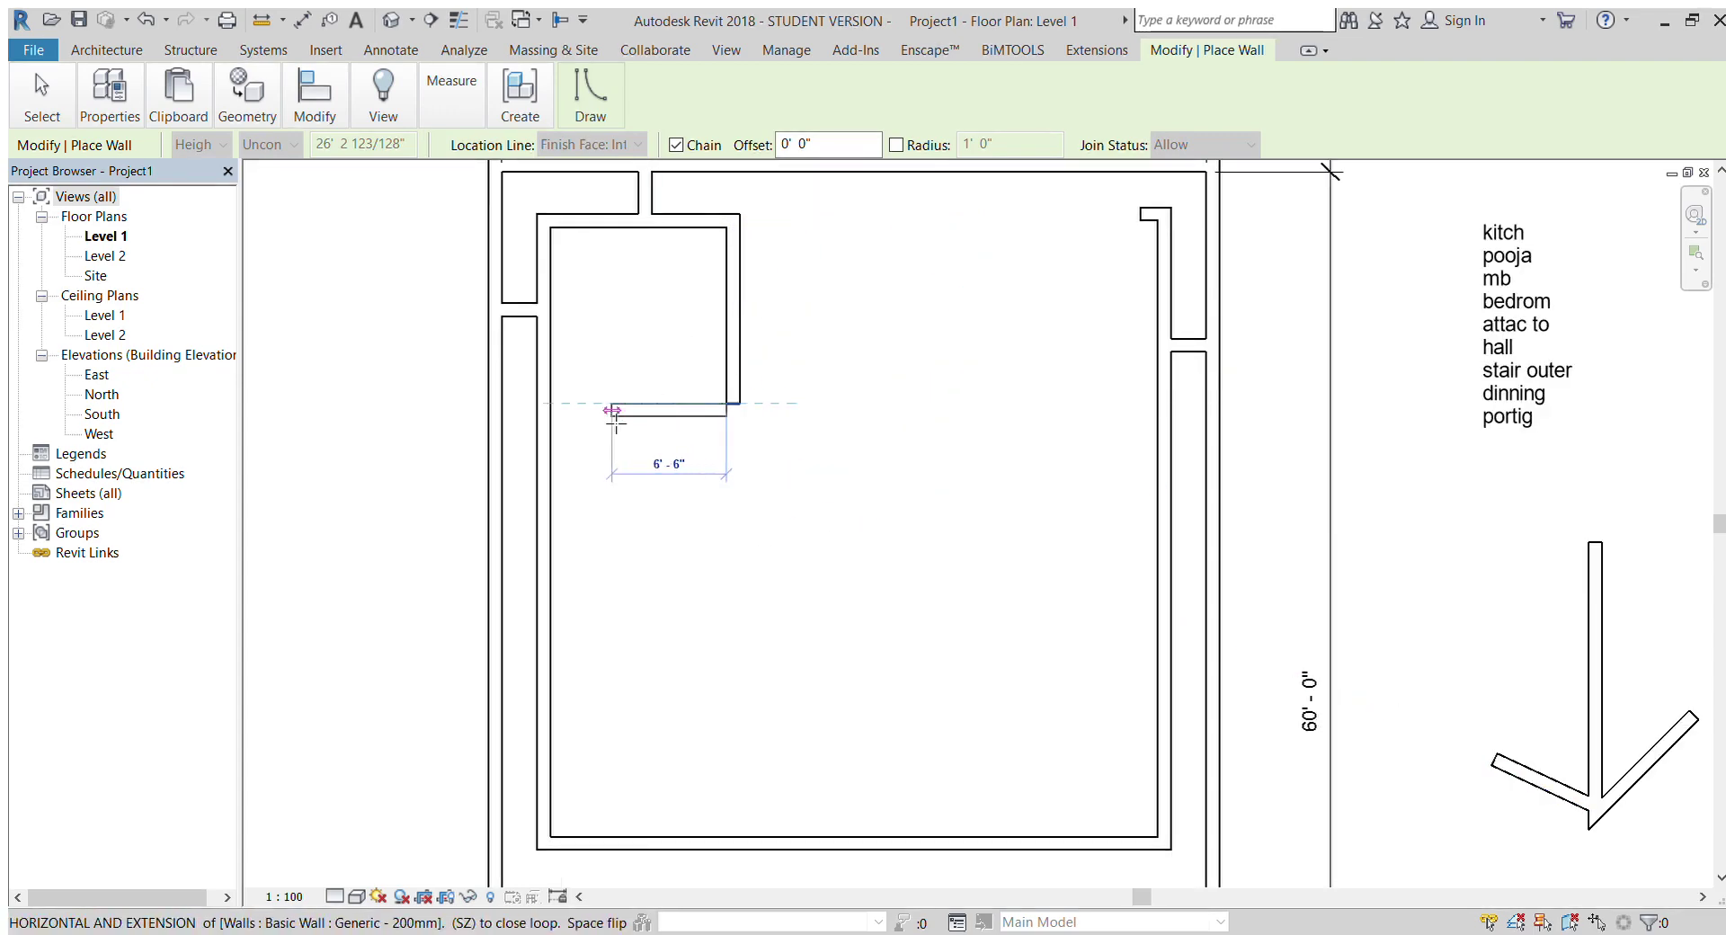
click(557, 423)
key(Escape)
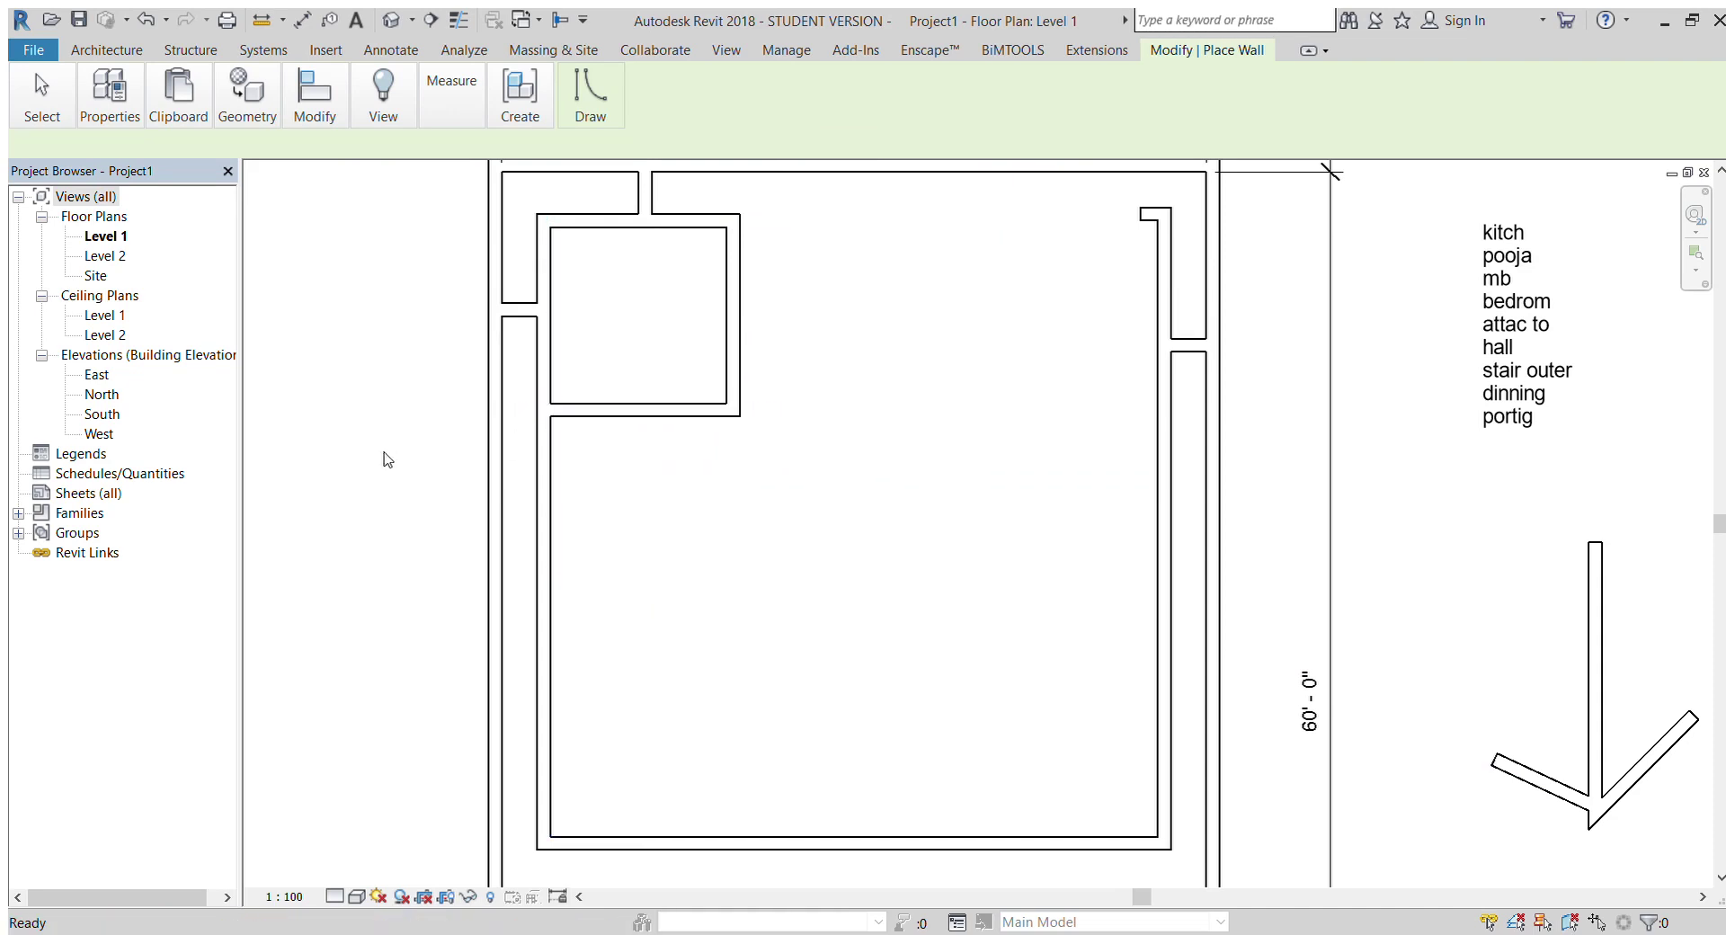
scroll(395, 459, down, 1)
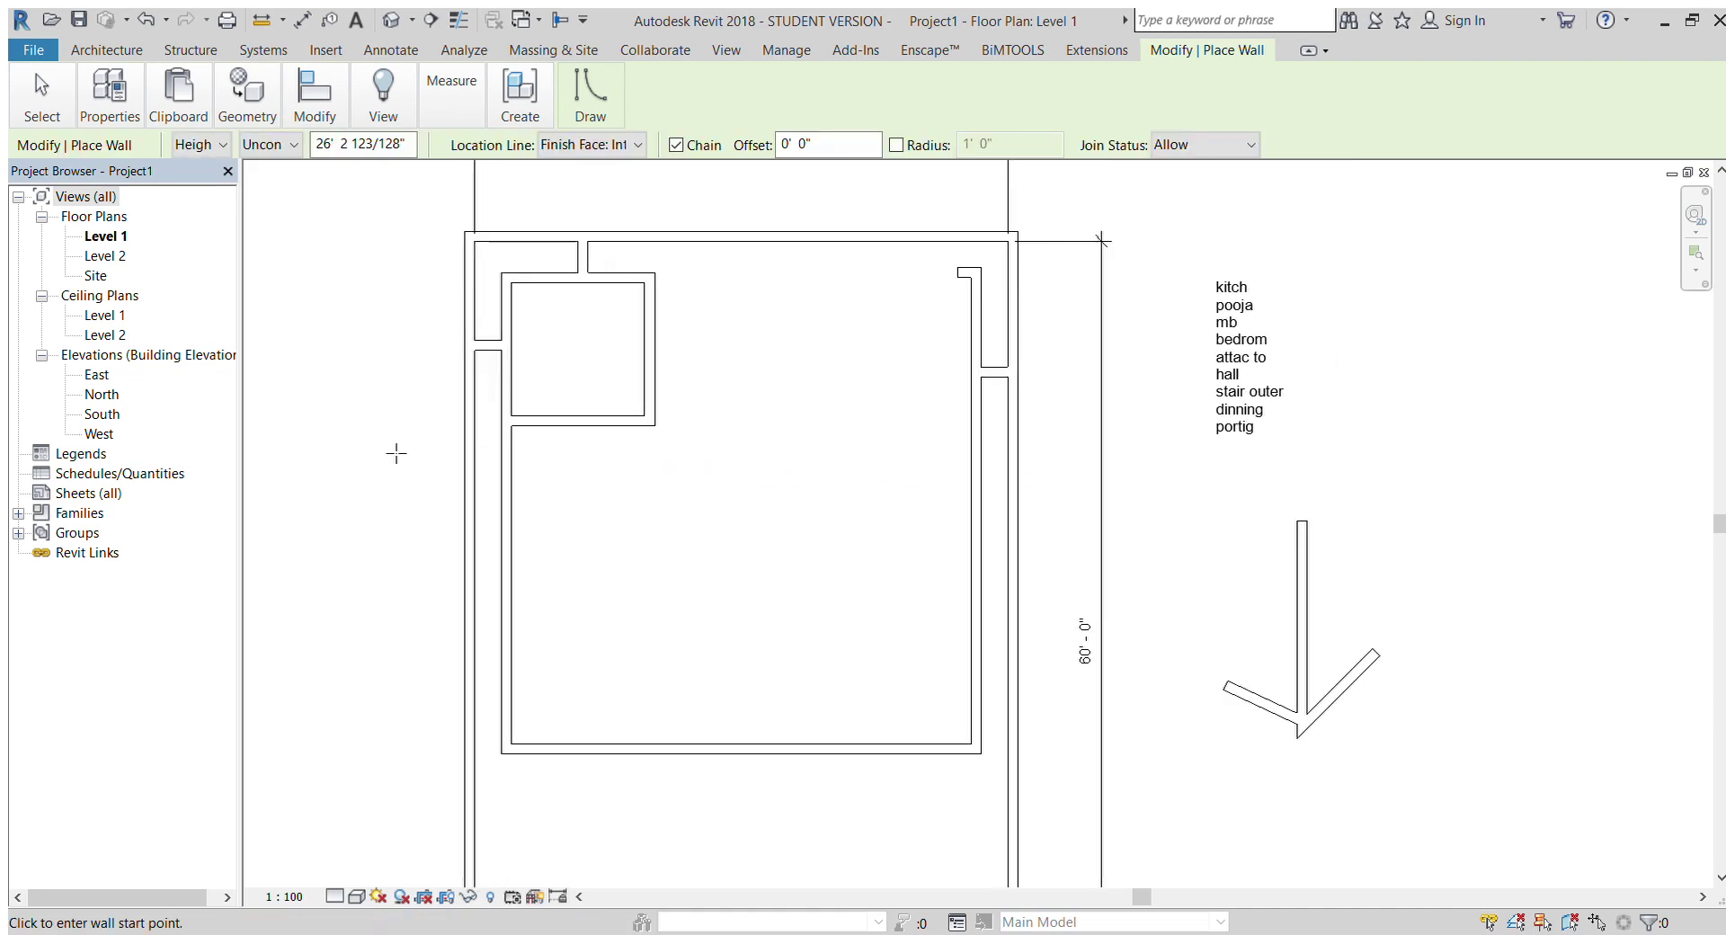
scroll(396, 454, up, 1)
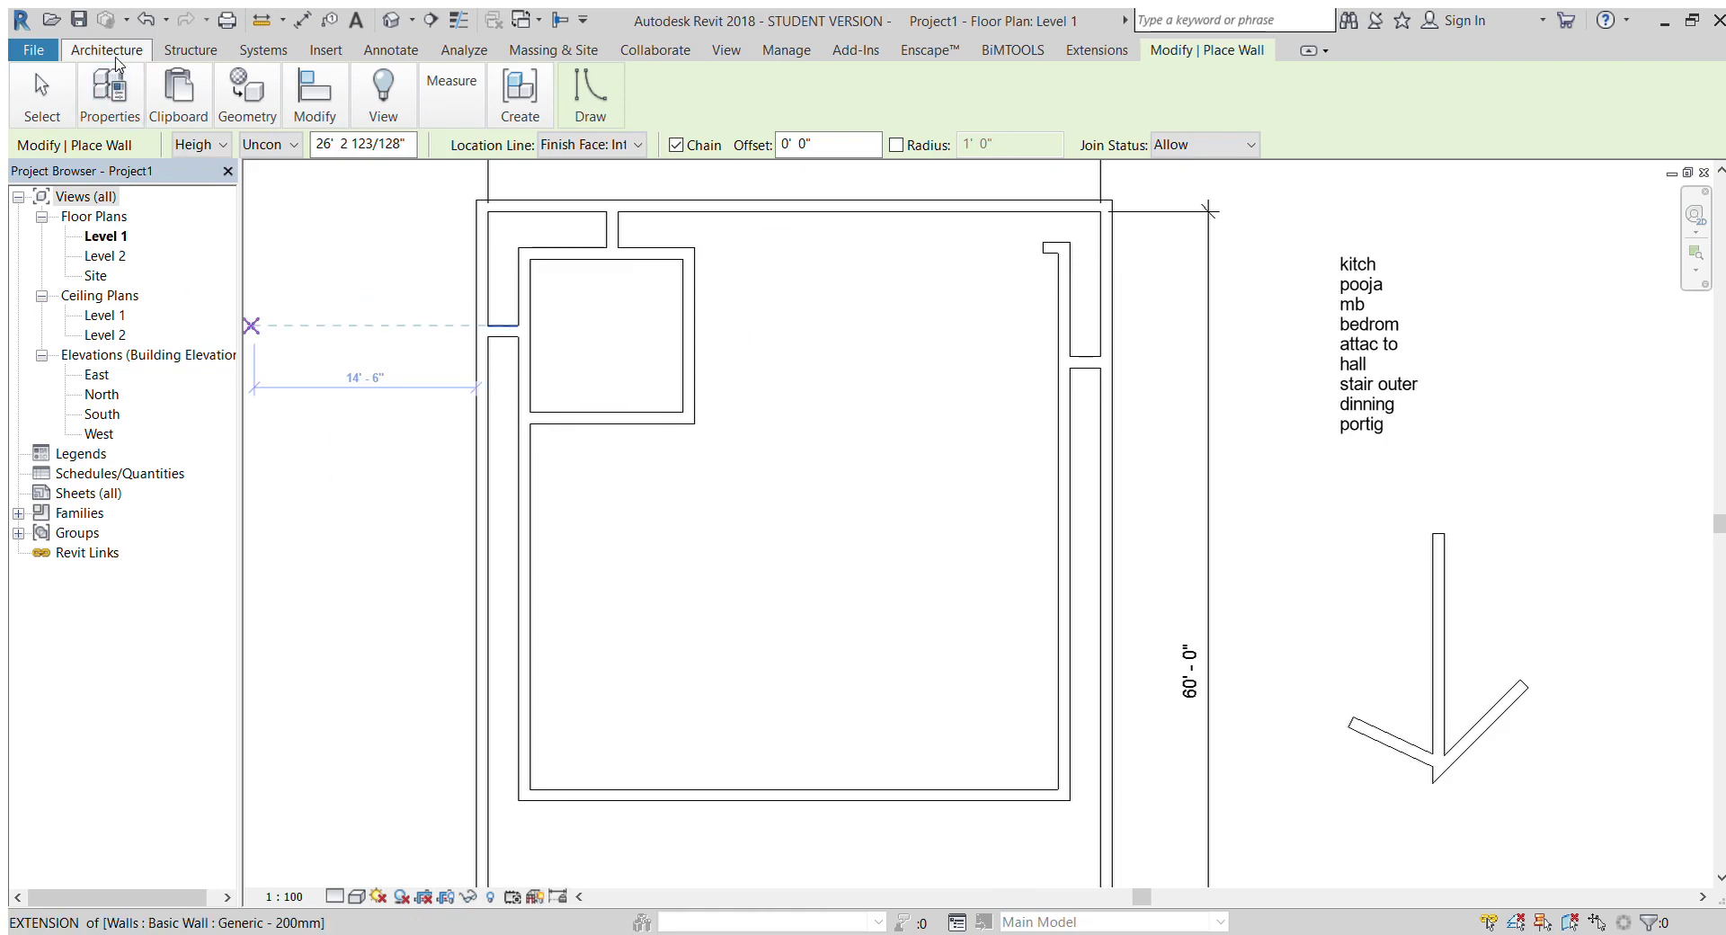
- Place aligned 10'-0" dimensions across the room's top width and along its left depth
click(390, 50)
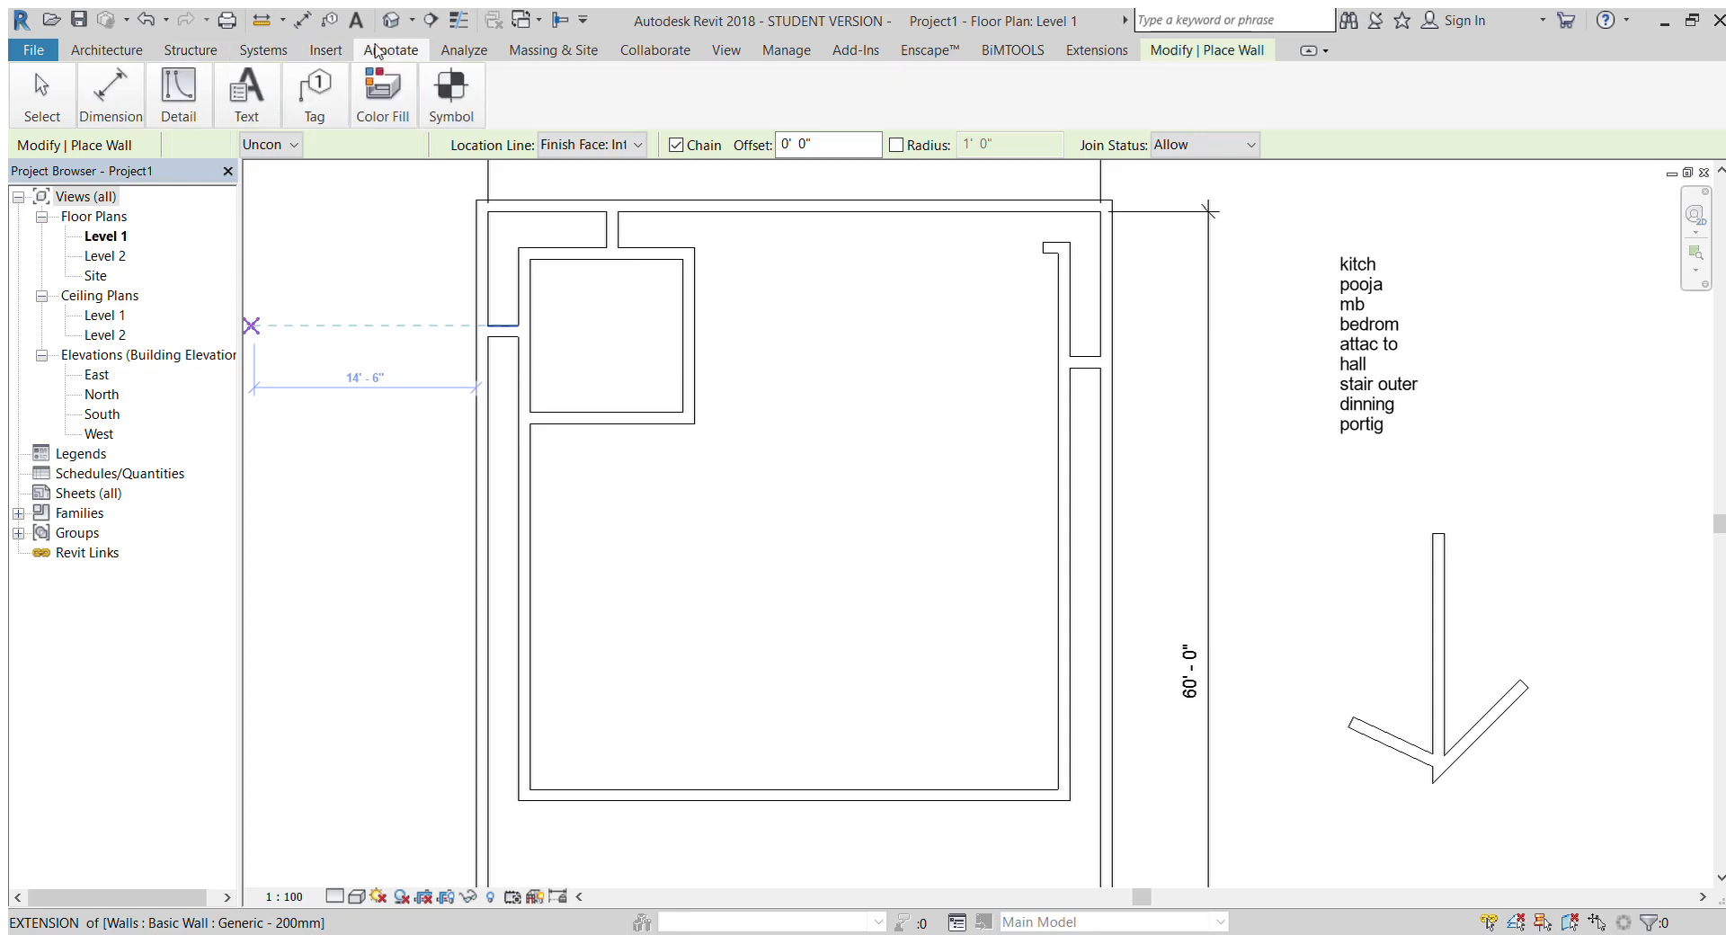
click(120, 114)
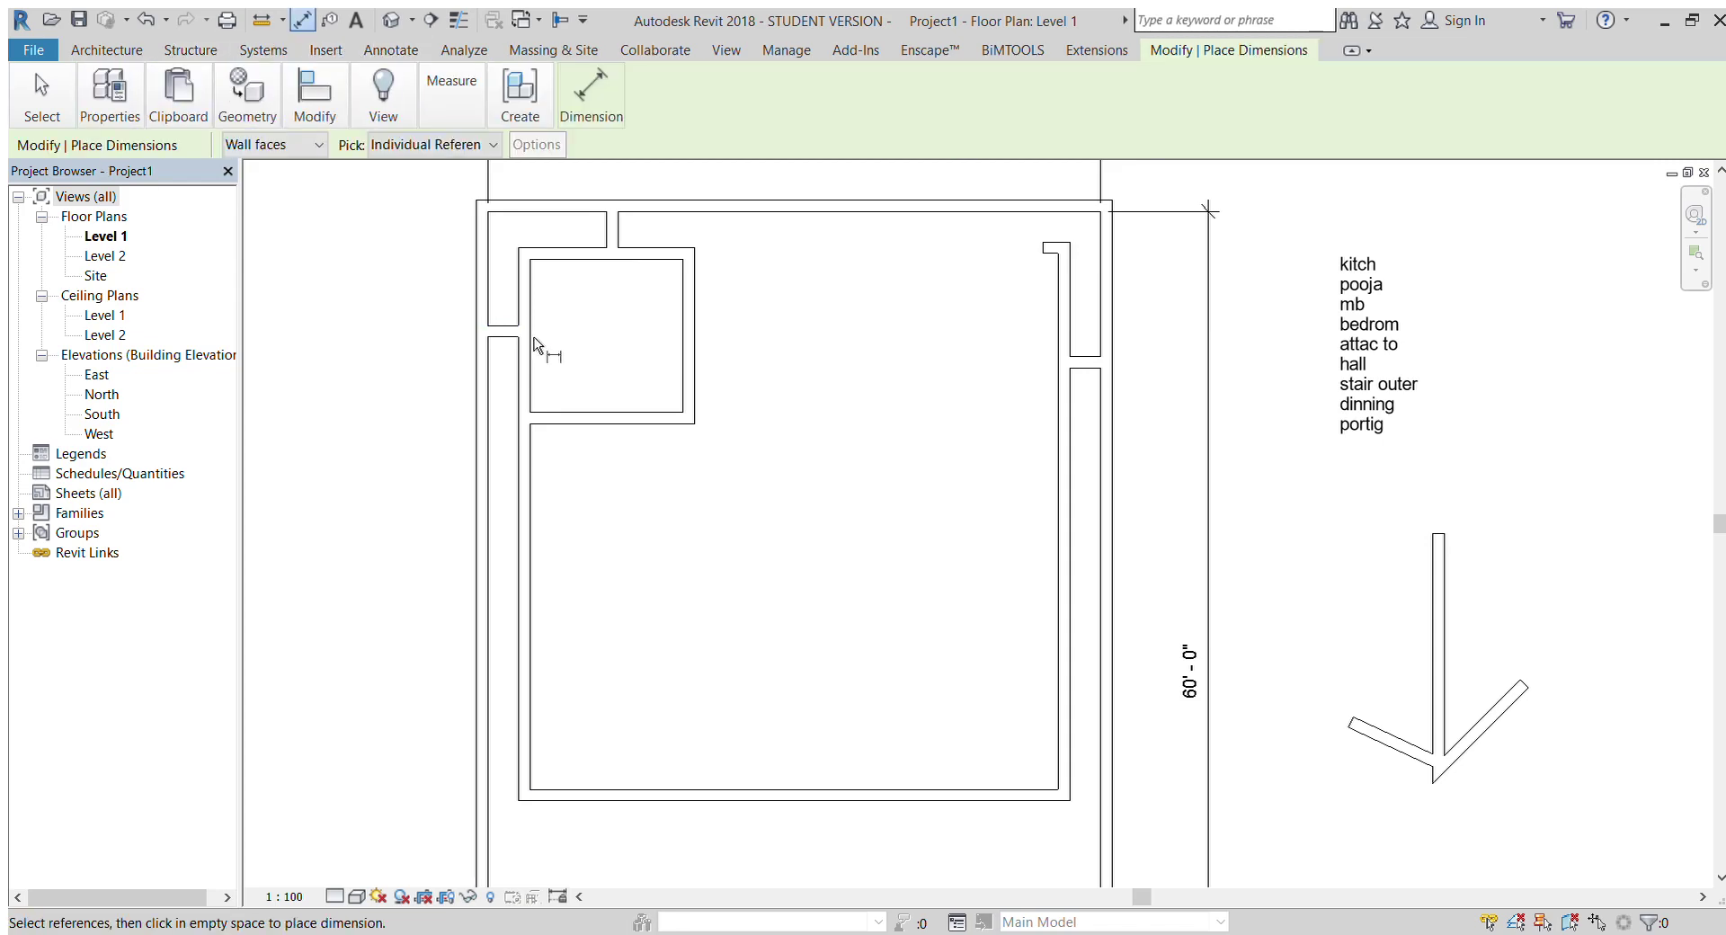
click(682, 333)
click(674, 235)
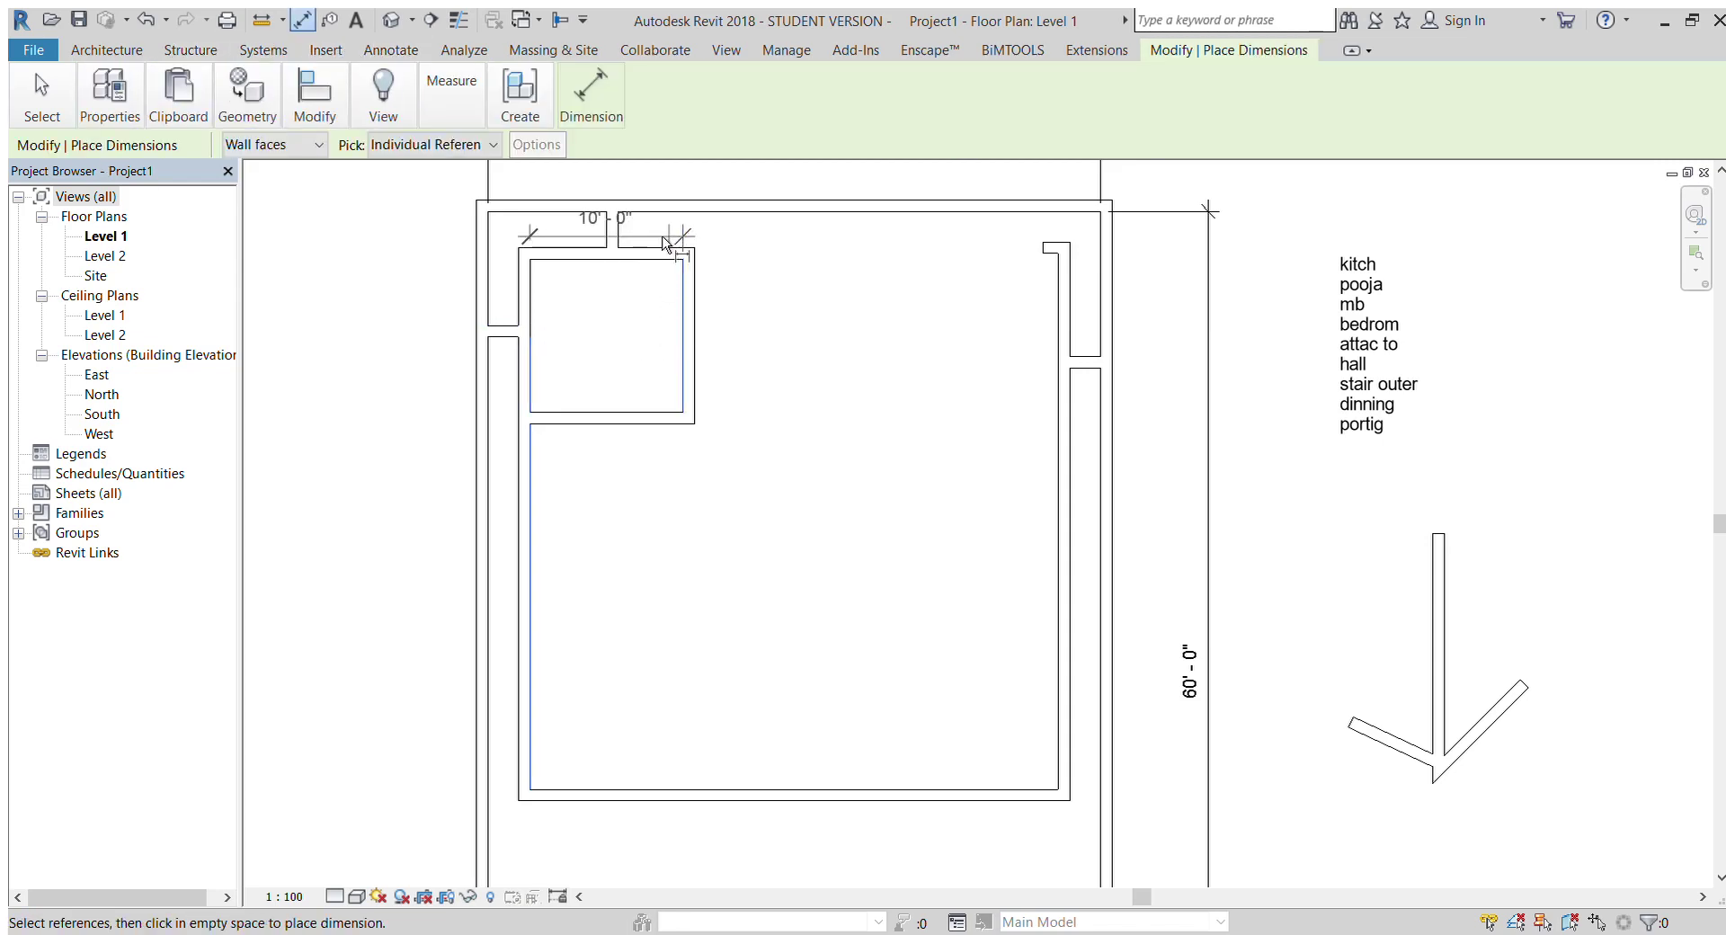
click(634, 260)
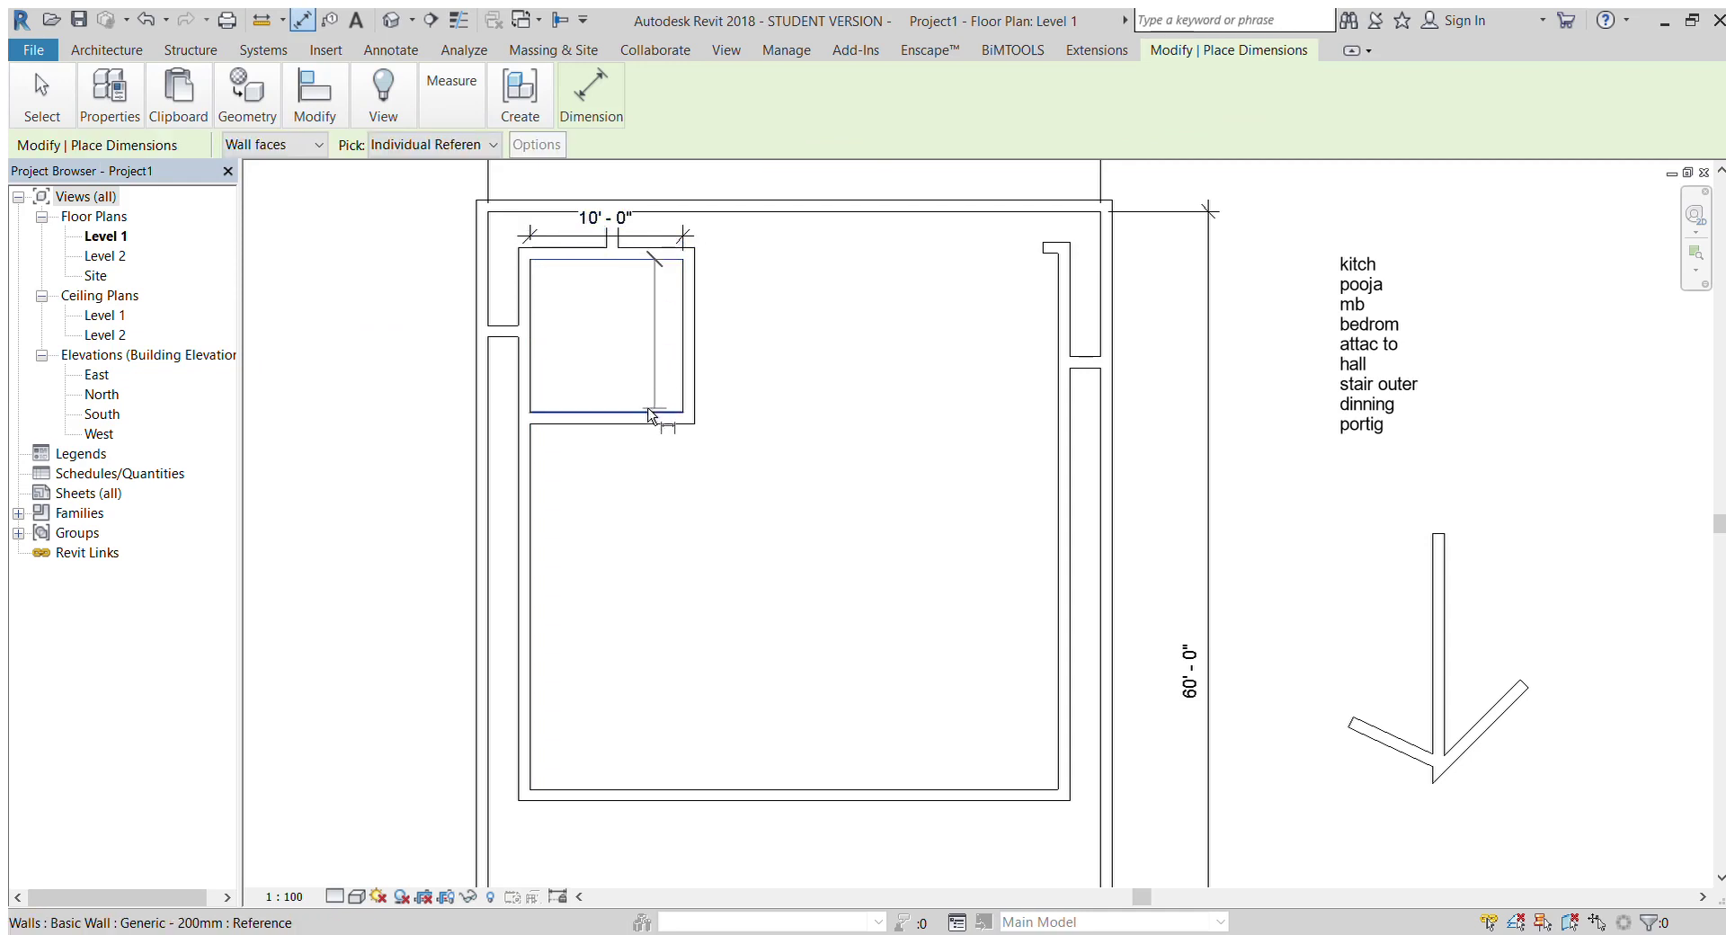
click(652, 413)
click(506, 415)
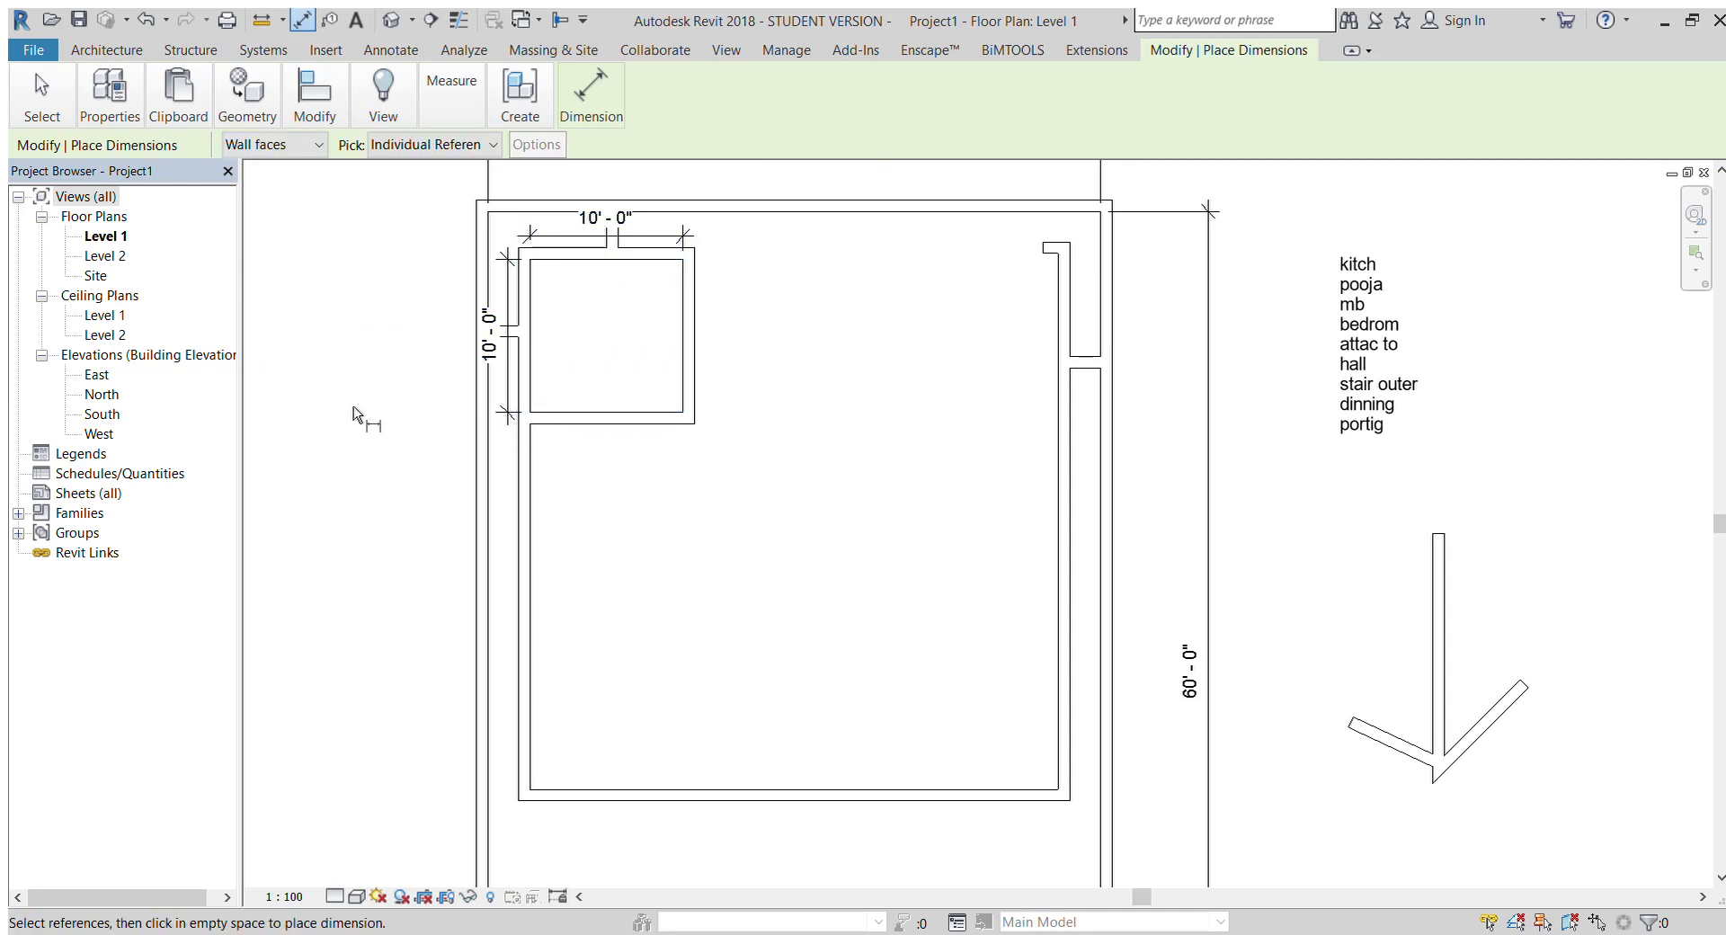
scroll(373, 409, down, 1)
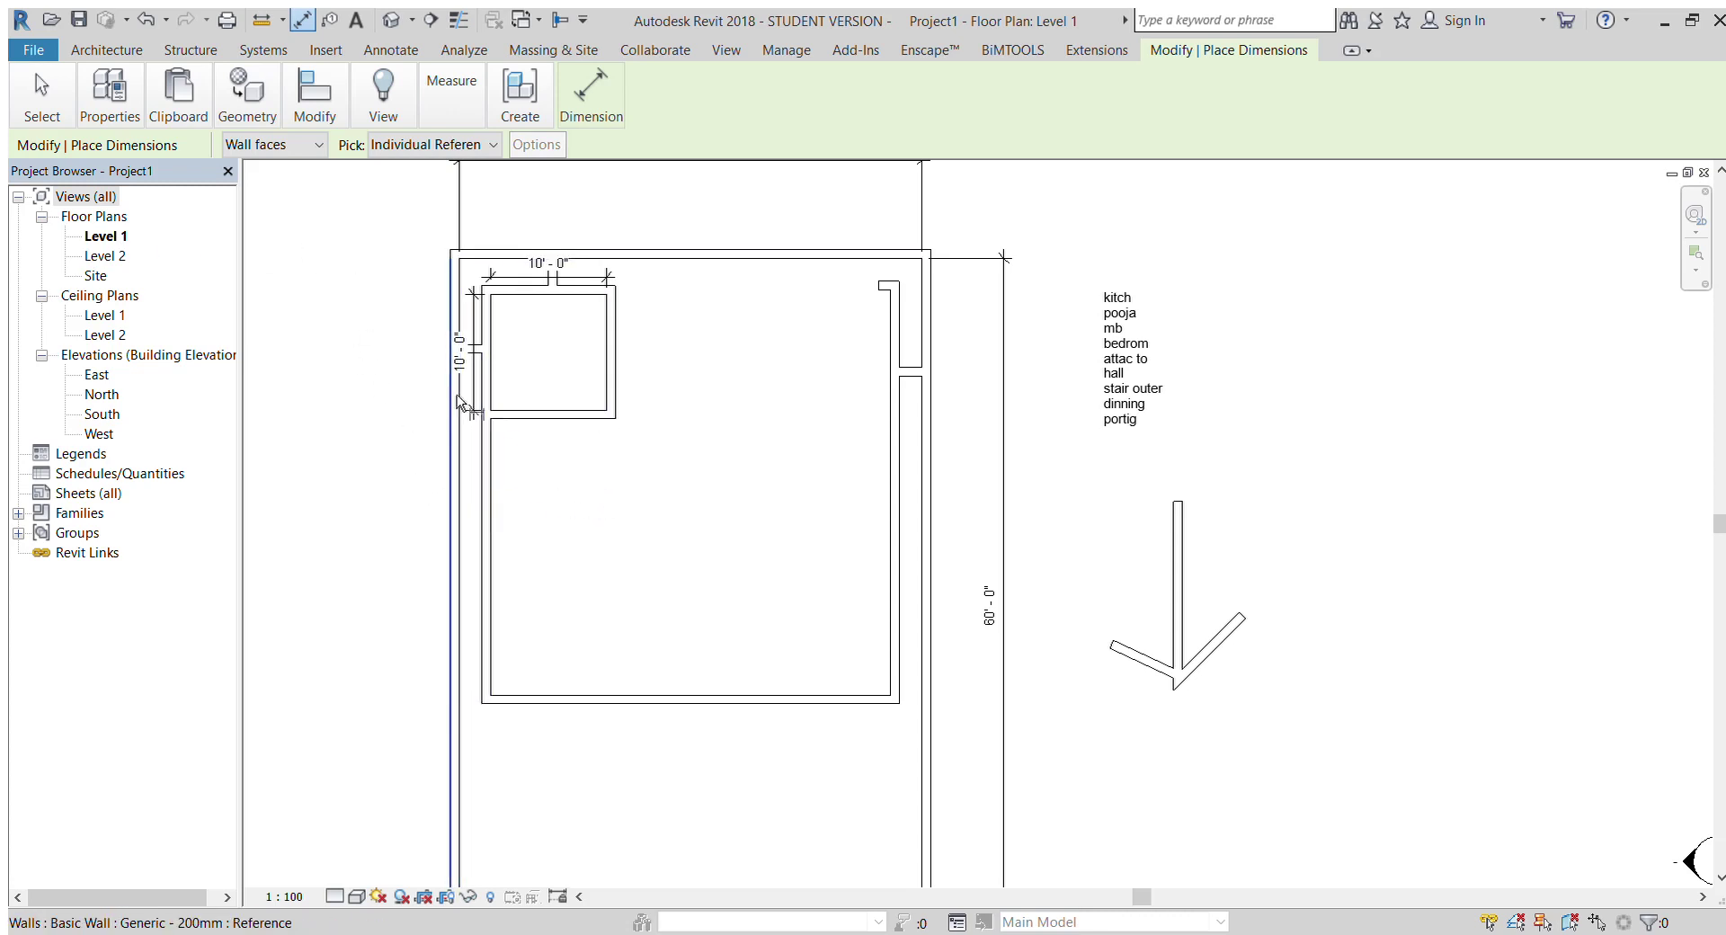
scroll(498, 438, up, 1)
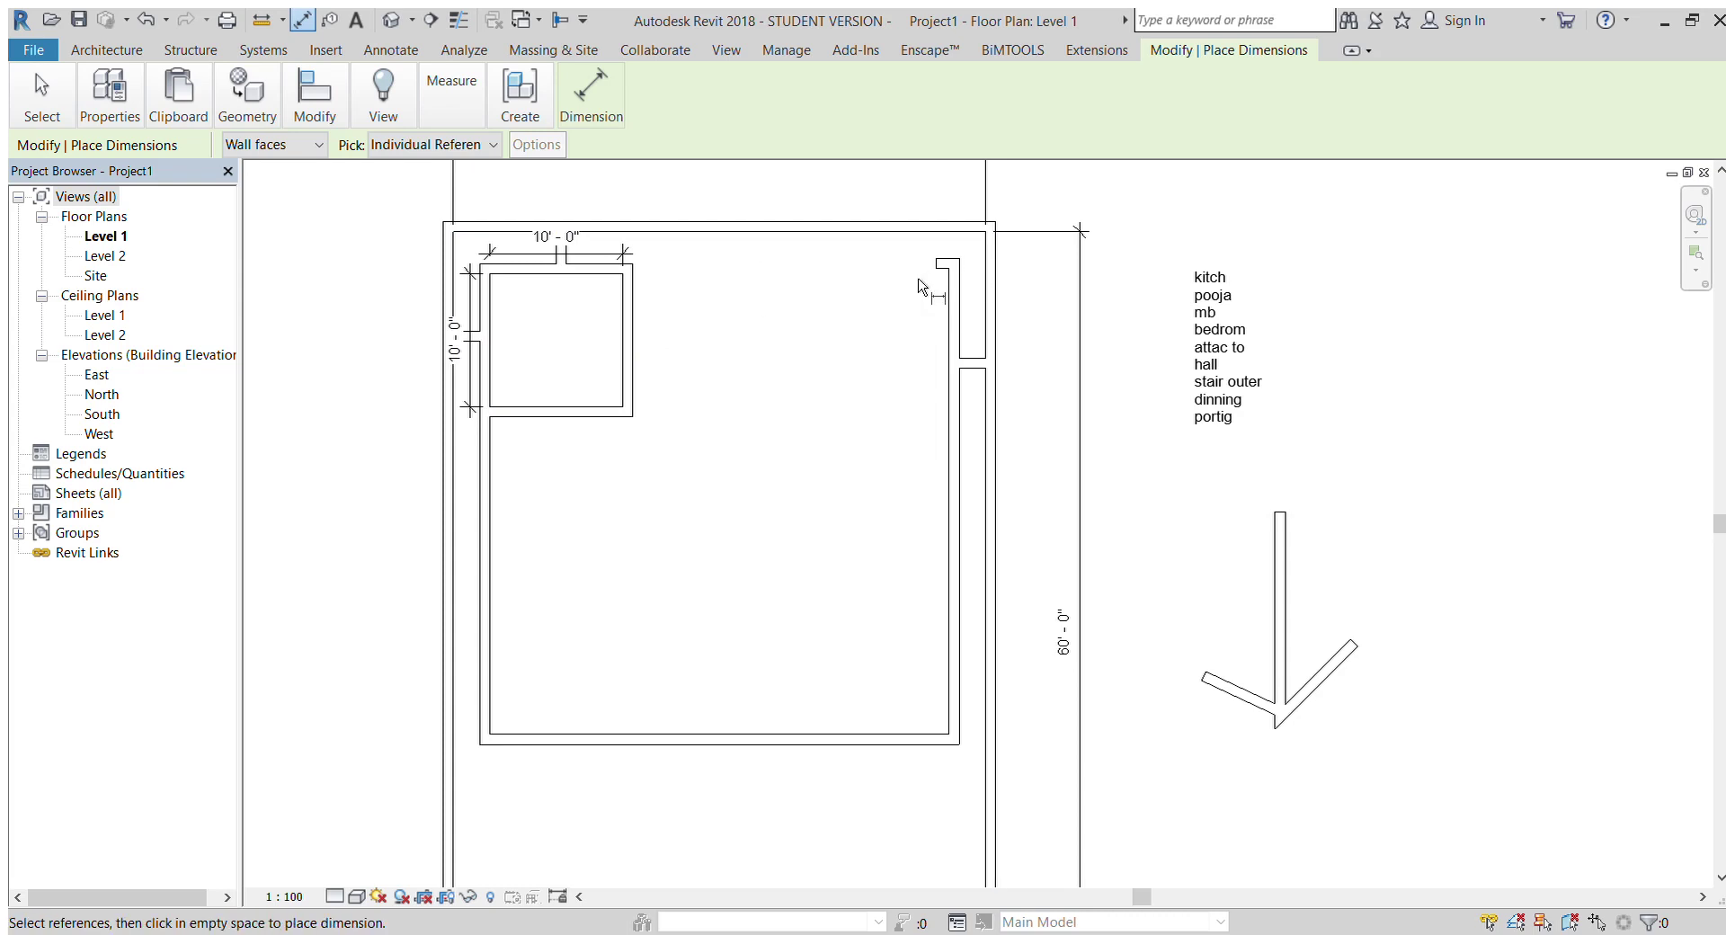
scroll(1592, 759, down, 1)
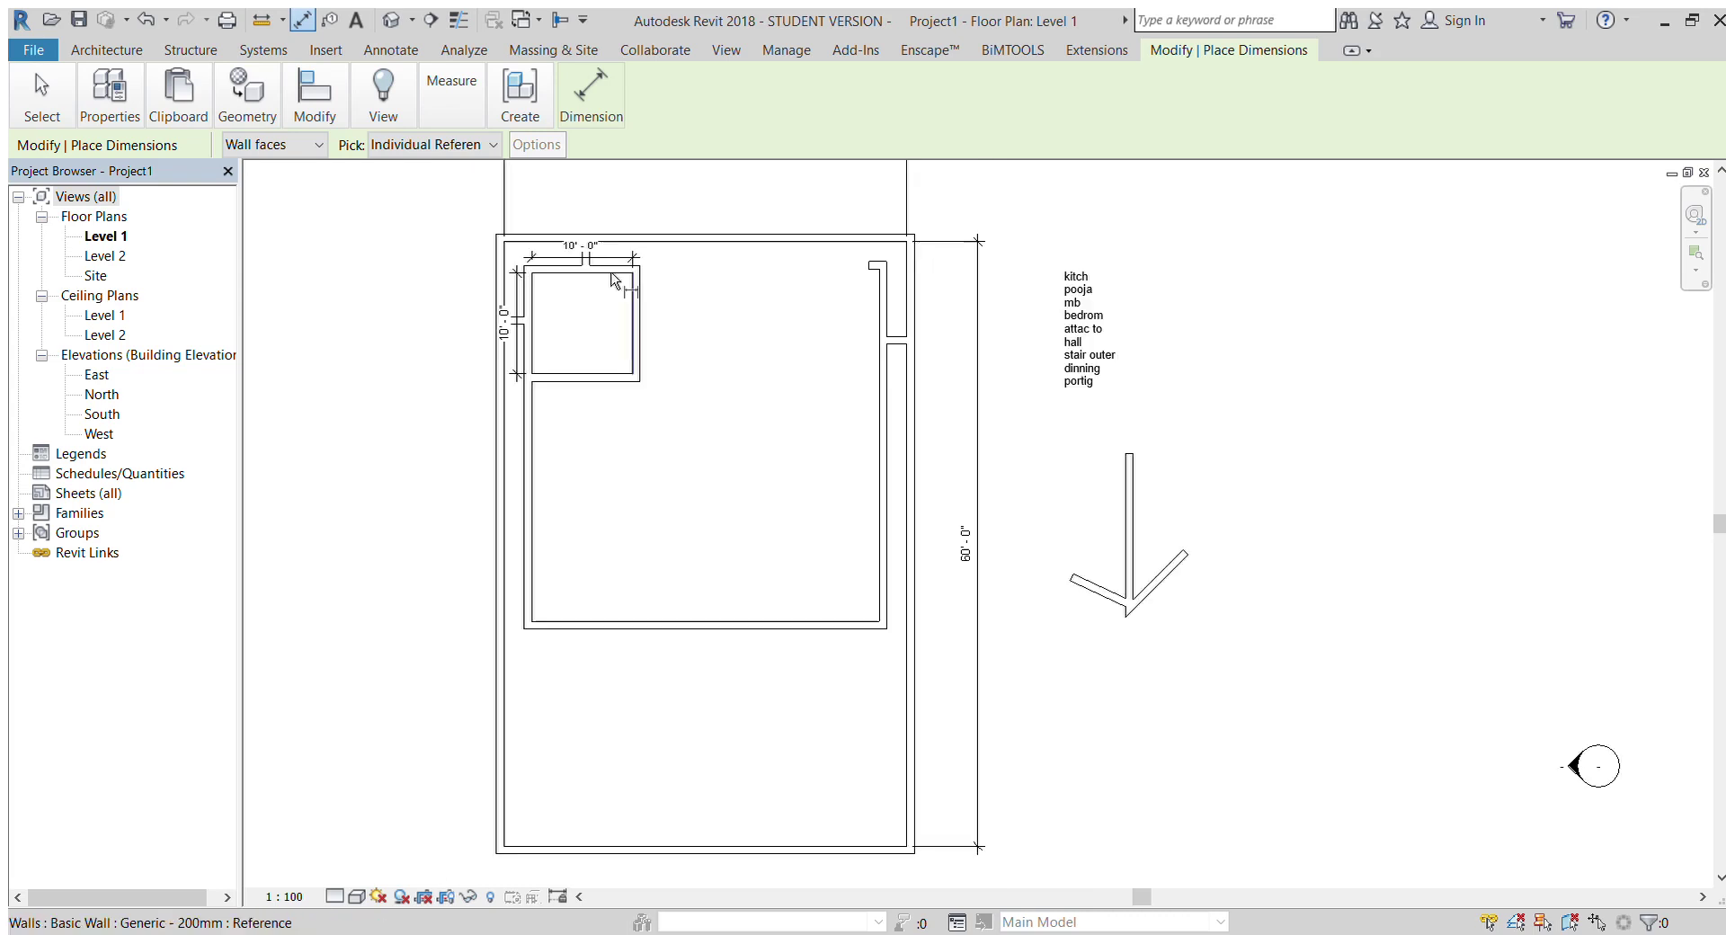
scroll(1591, 759, down, 1)
scroll(1591, 758, up, 1)
scroll(564, 311, up, 1)
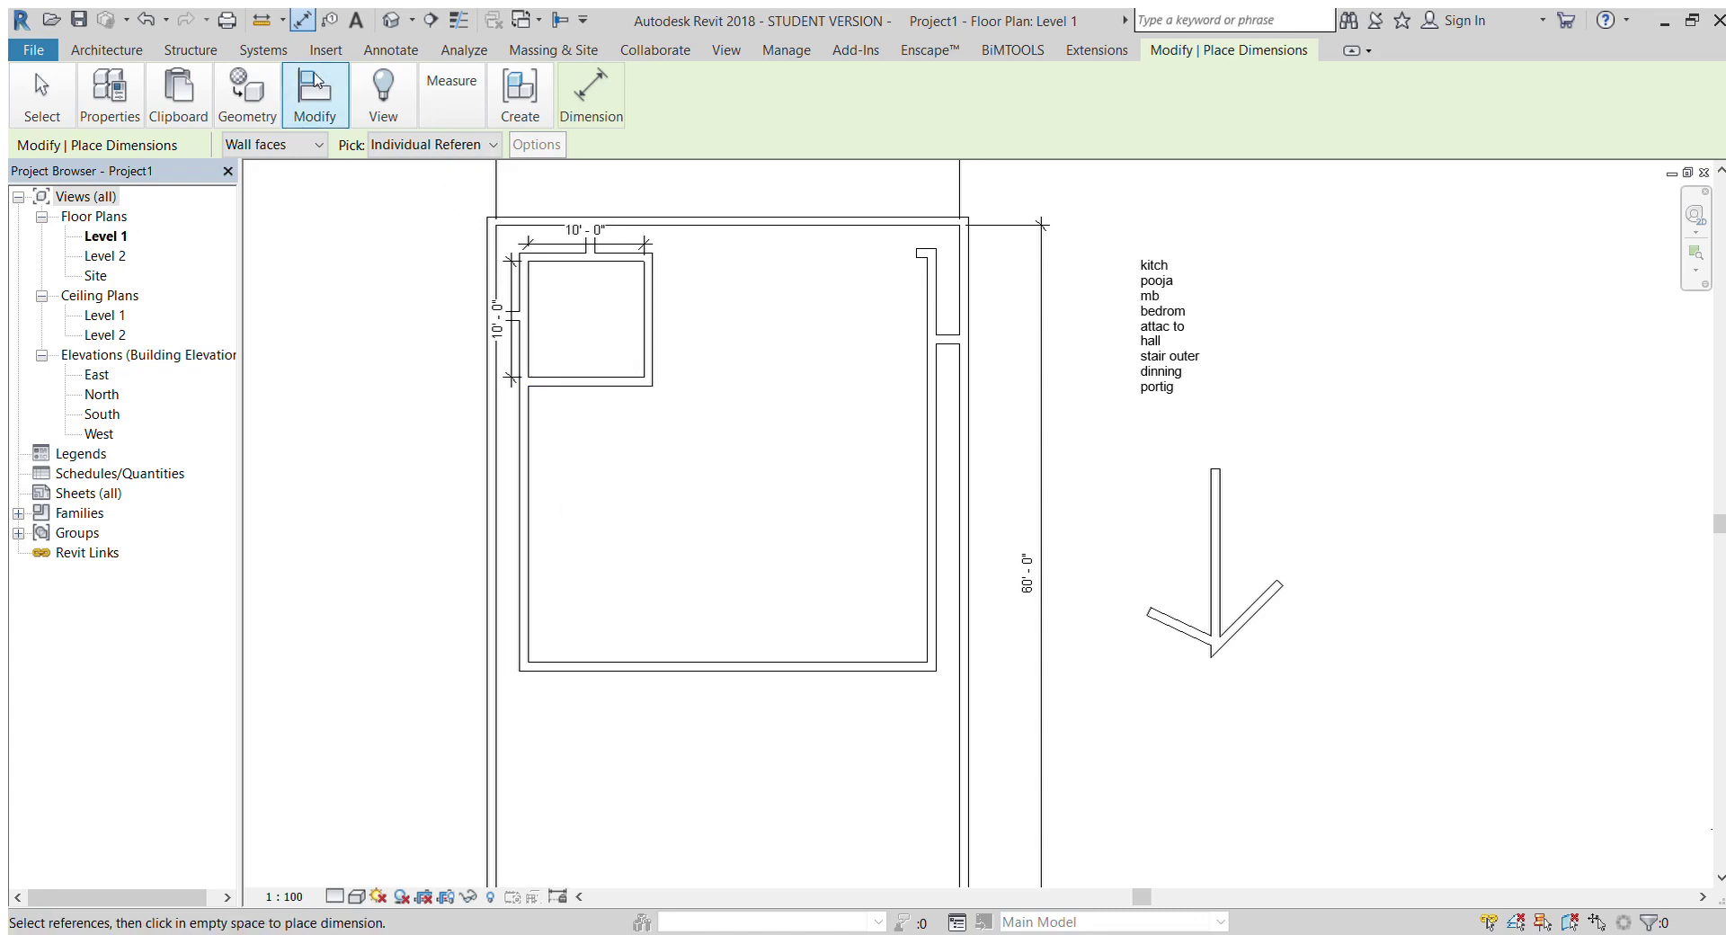
- Draw a 10'-0" wall down from the corner room, then a wall left to the outer wall
click(101, 51)
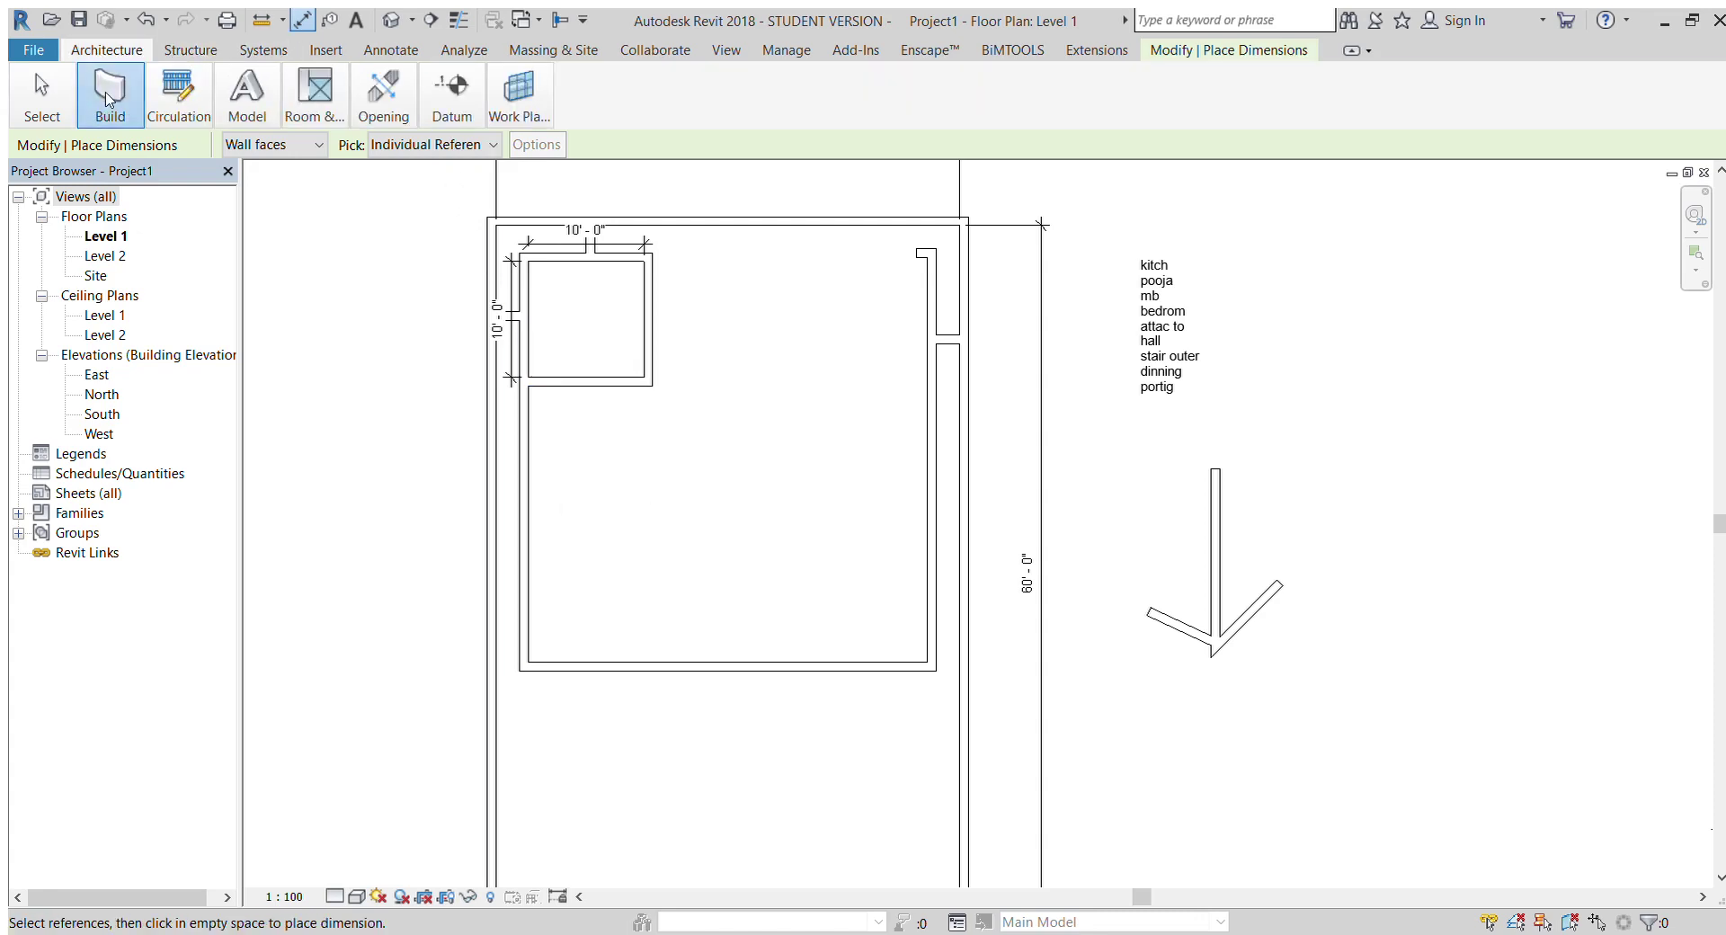
key(w)
key(a)
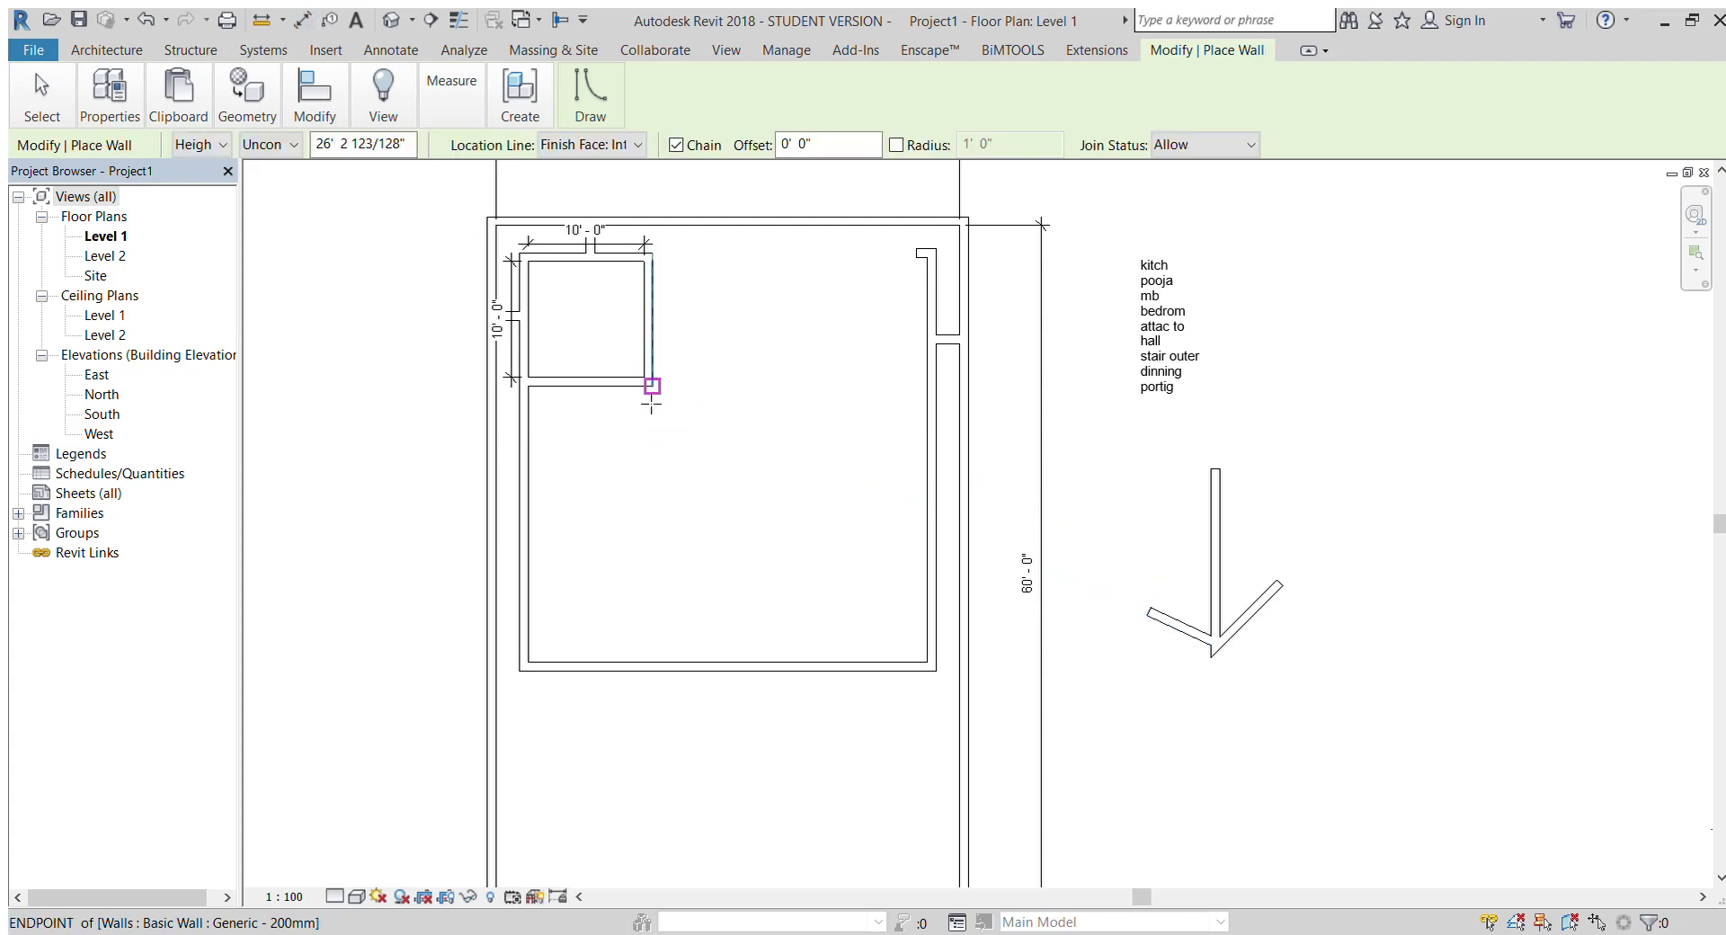
click(654, 387)
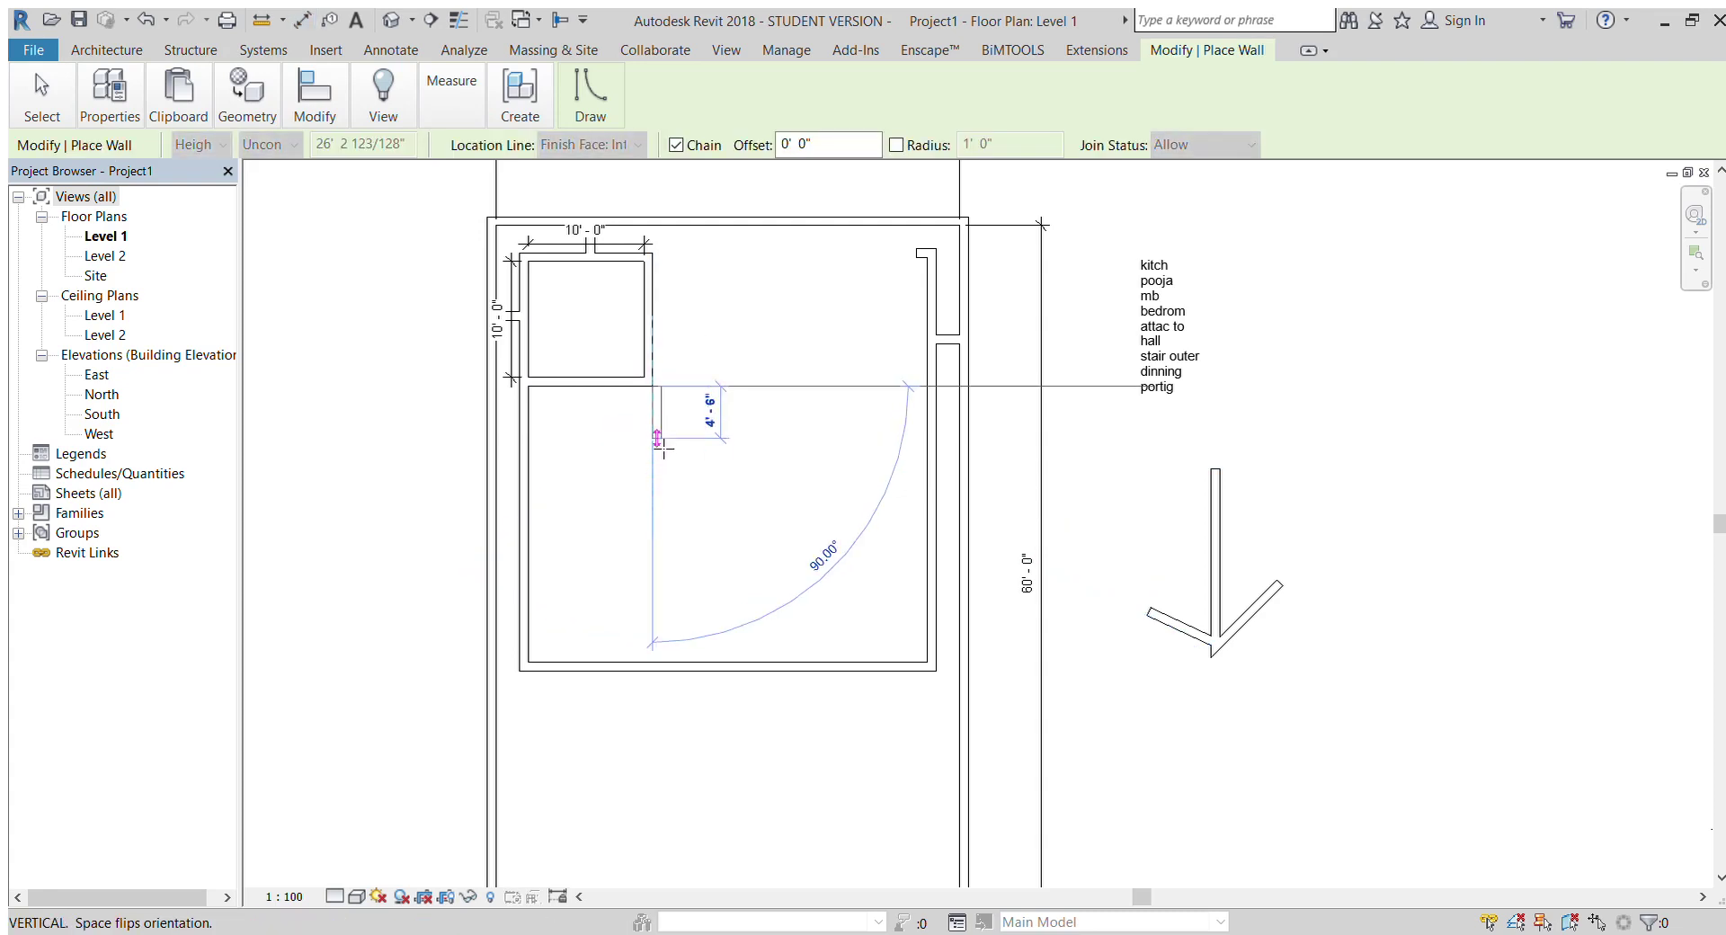
key(Escape)
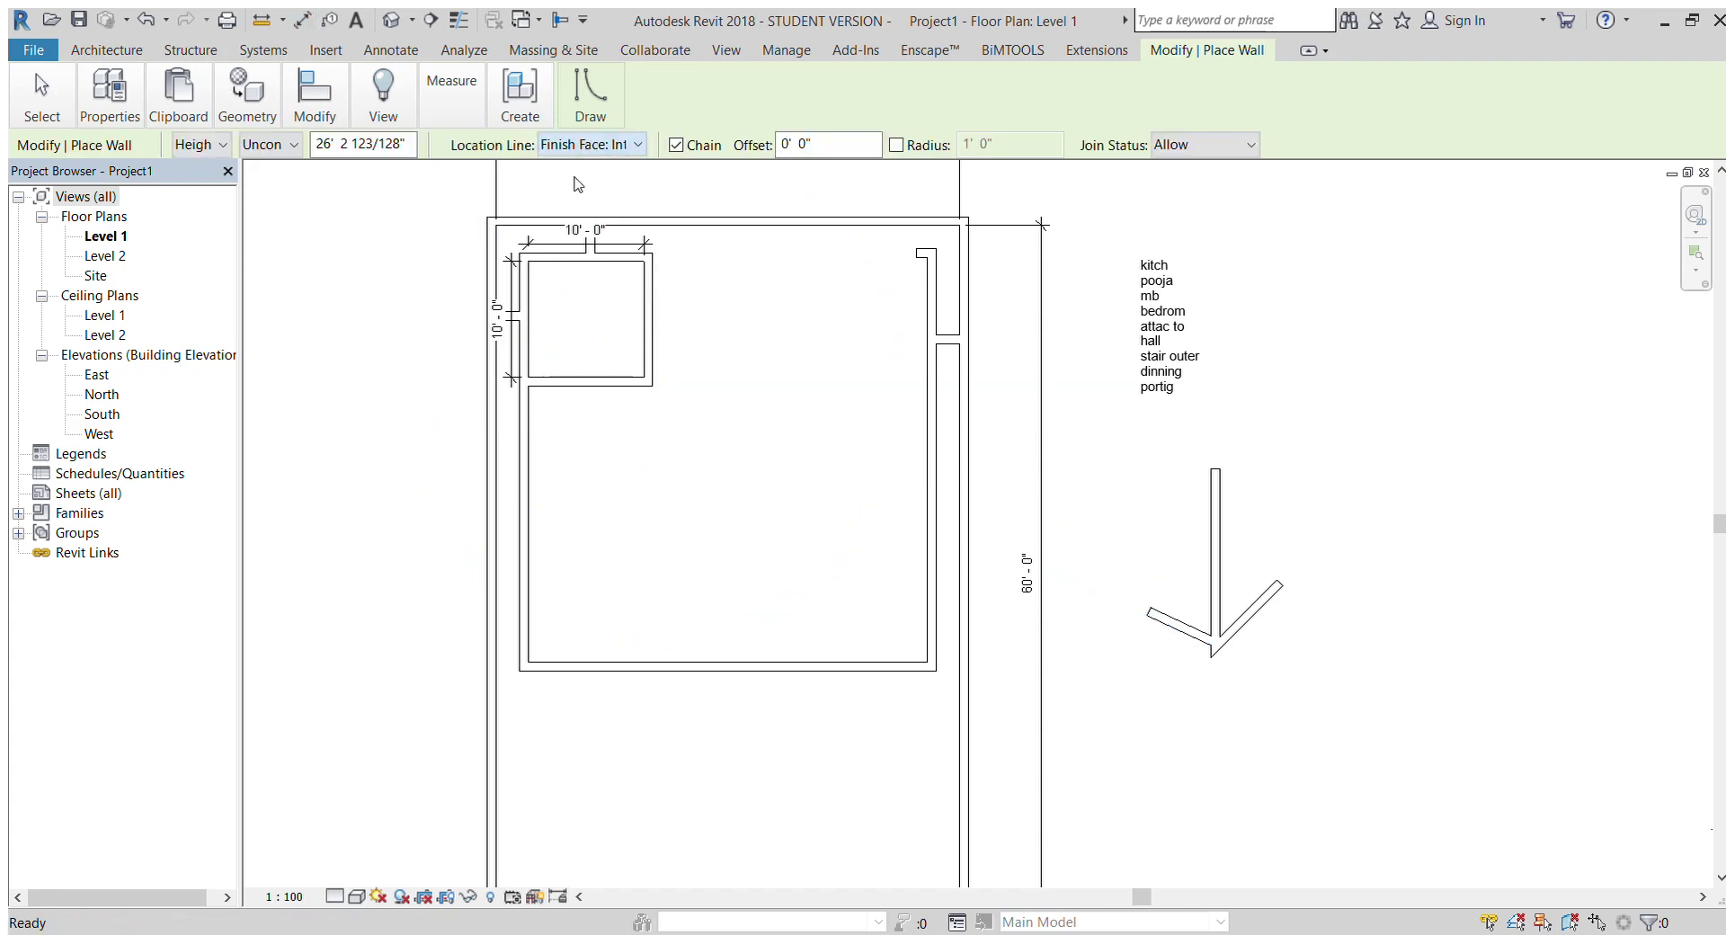
click(654, 387)
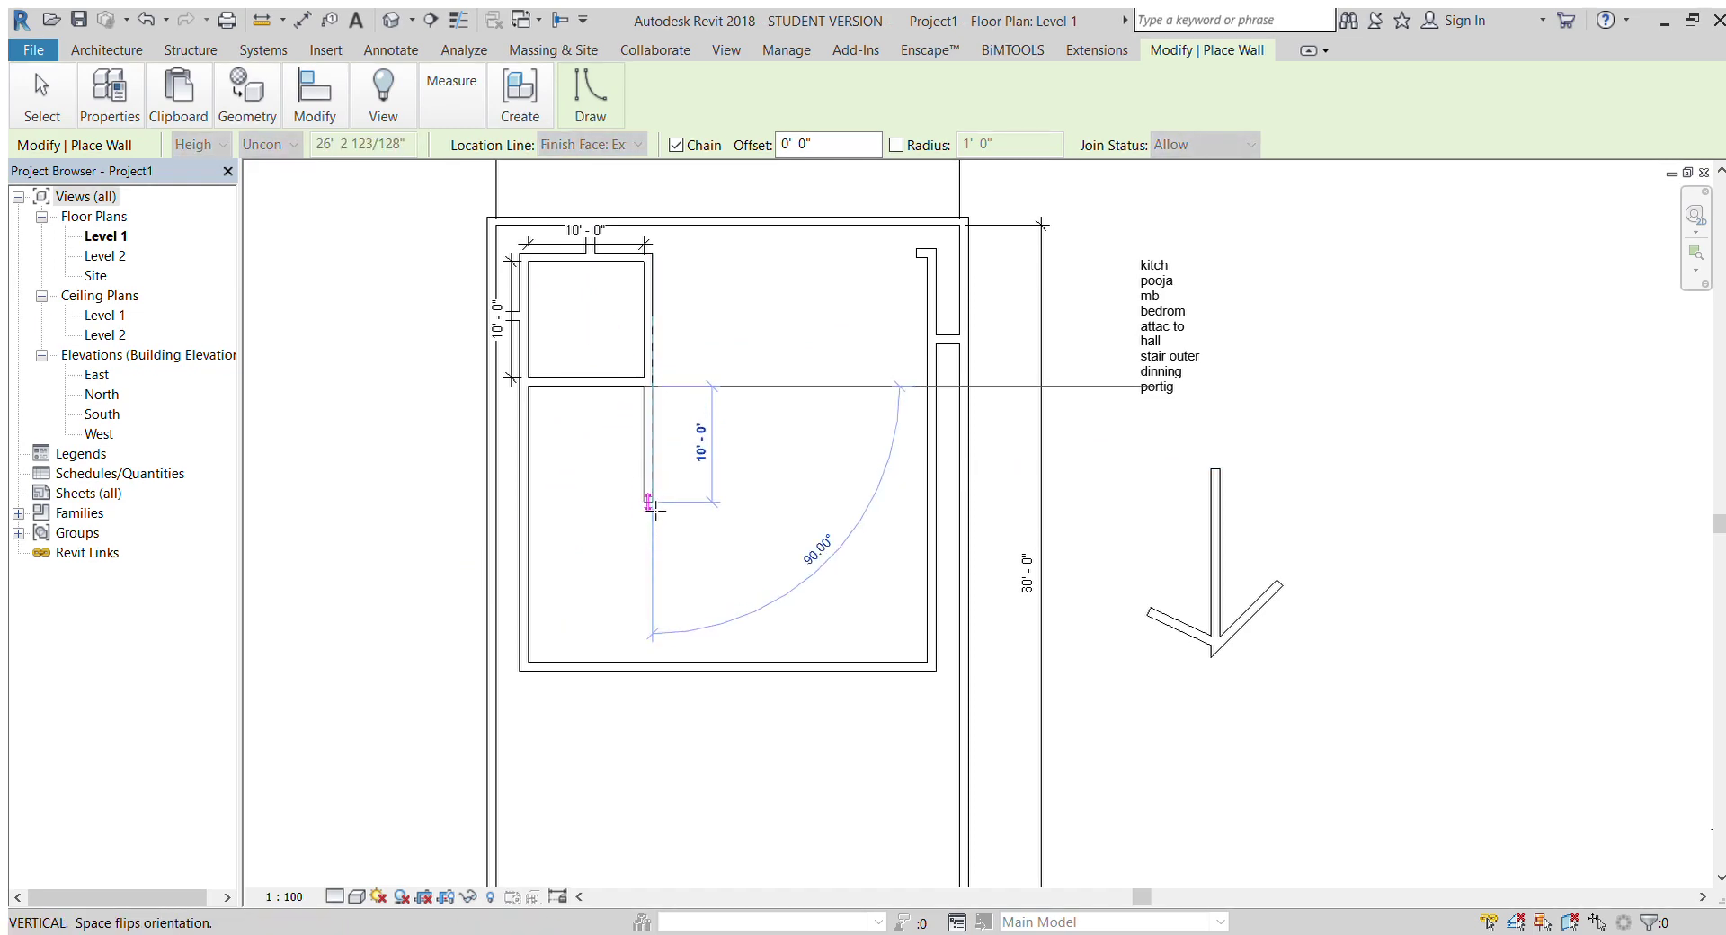
click(649, 501)
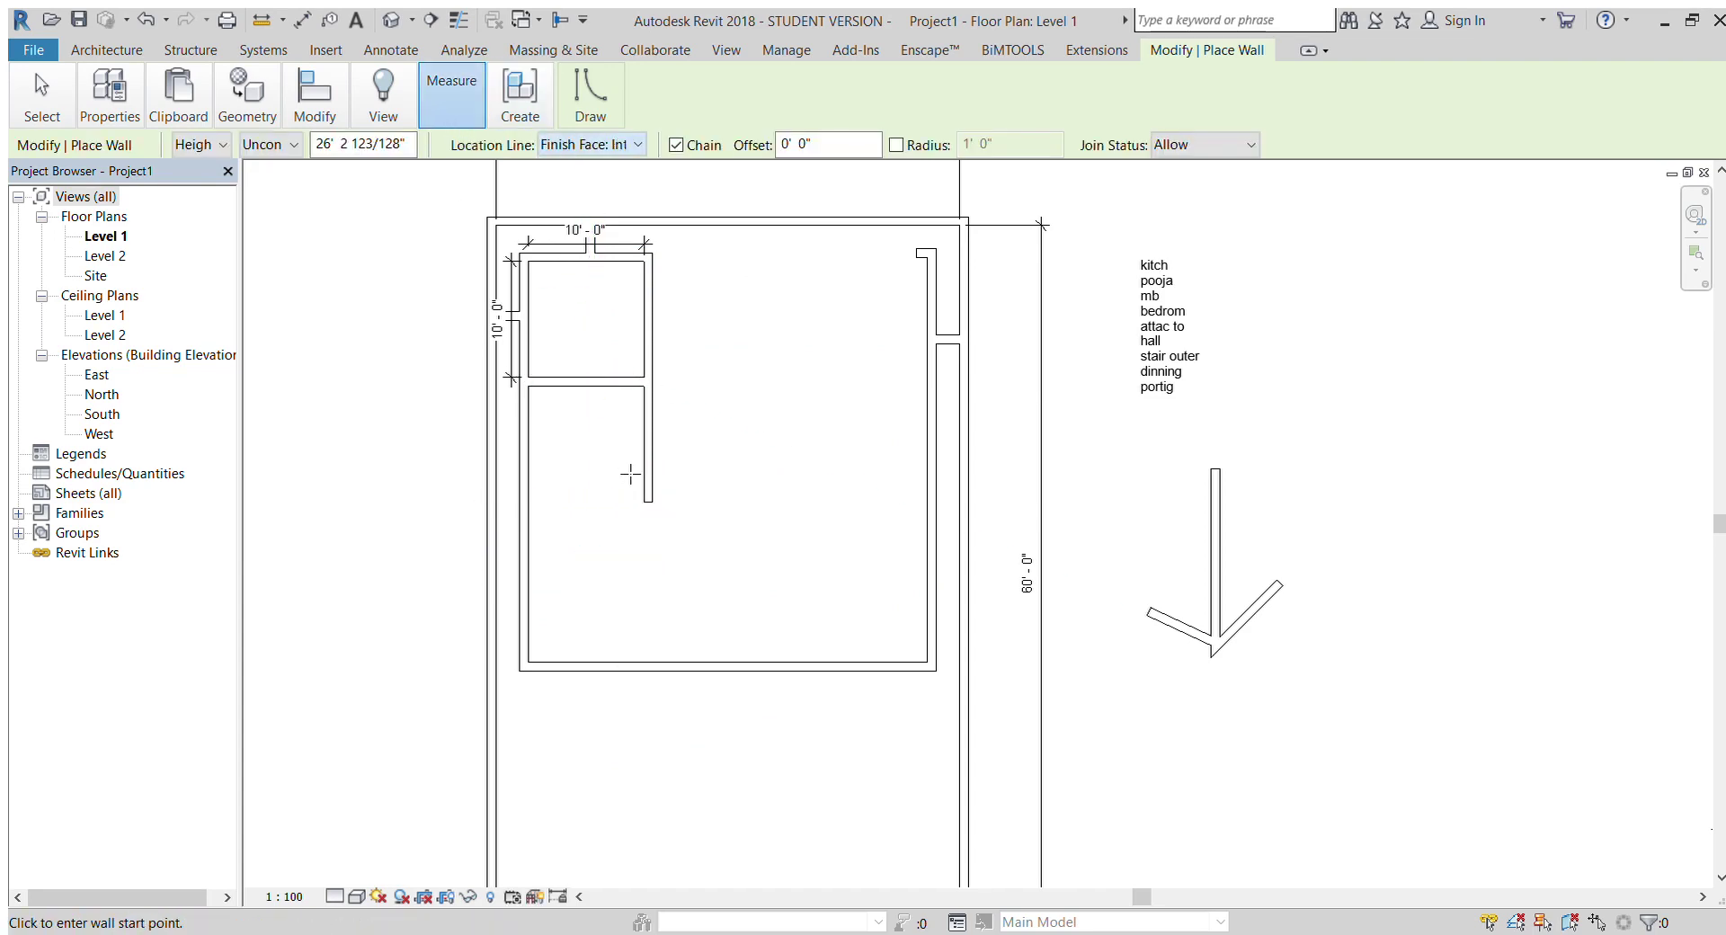
click(647, 502)
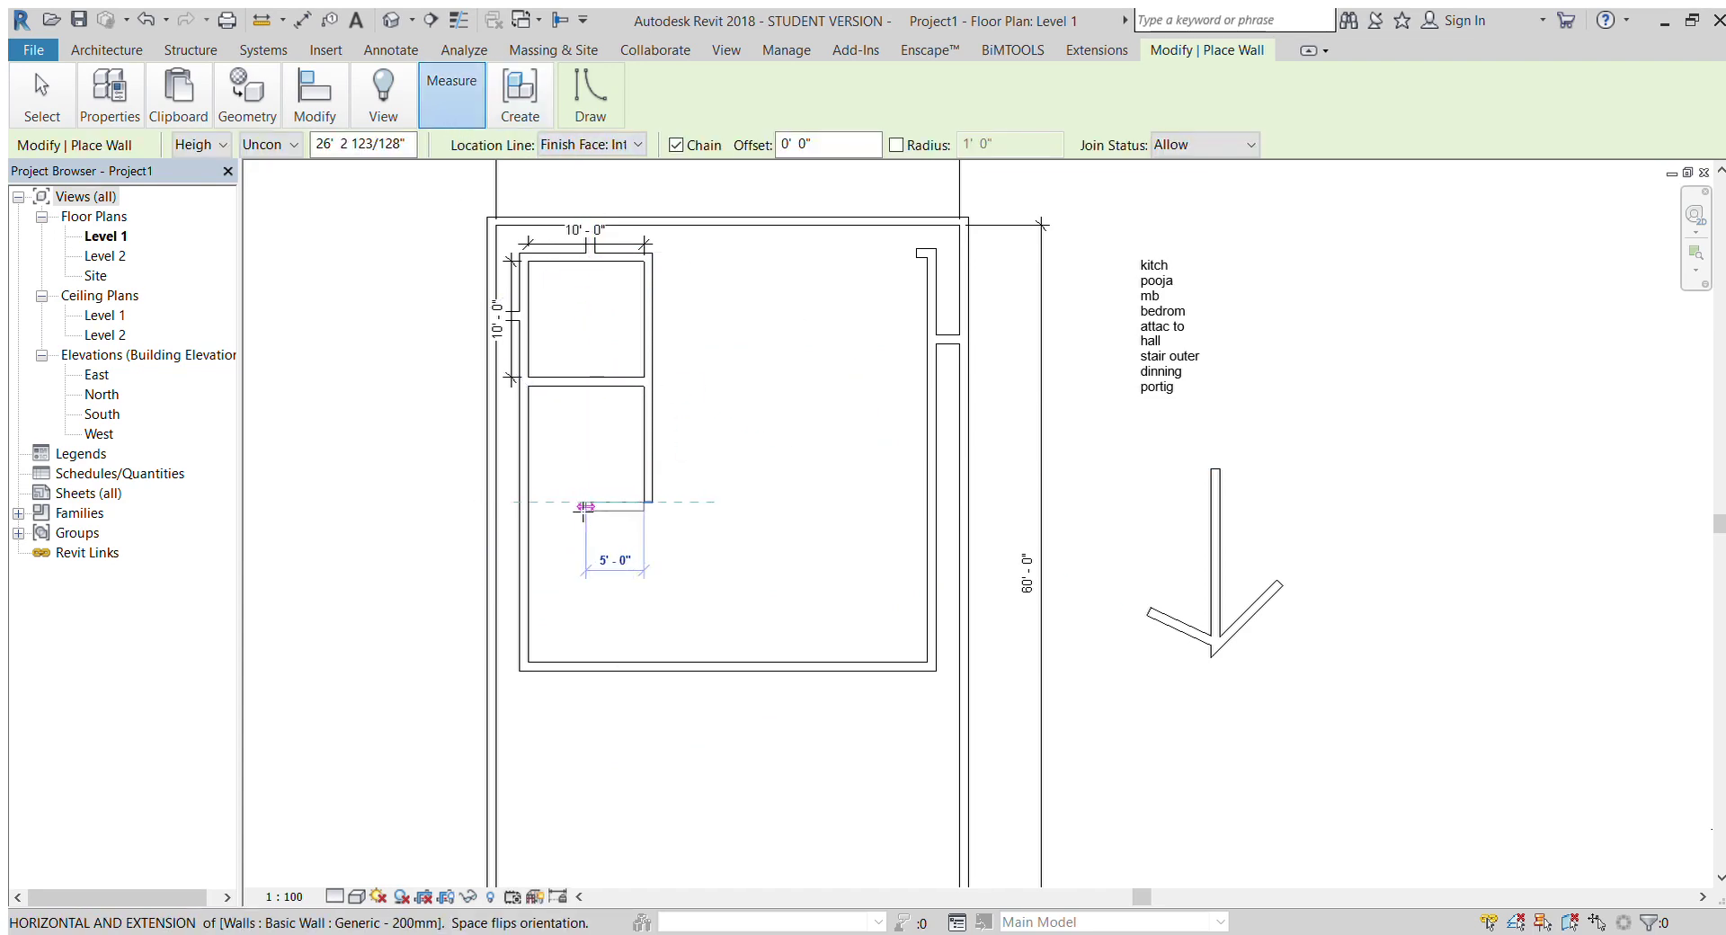
click(525, 502)
key(Escape)
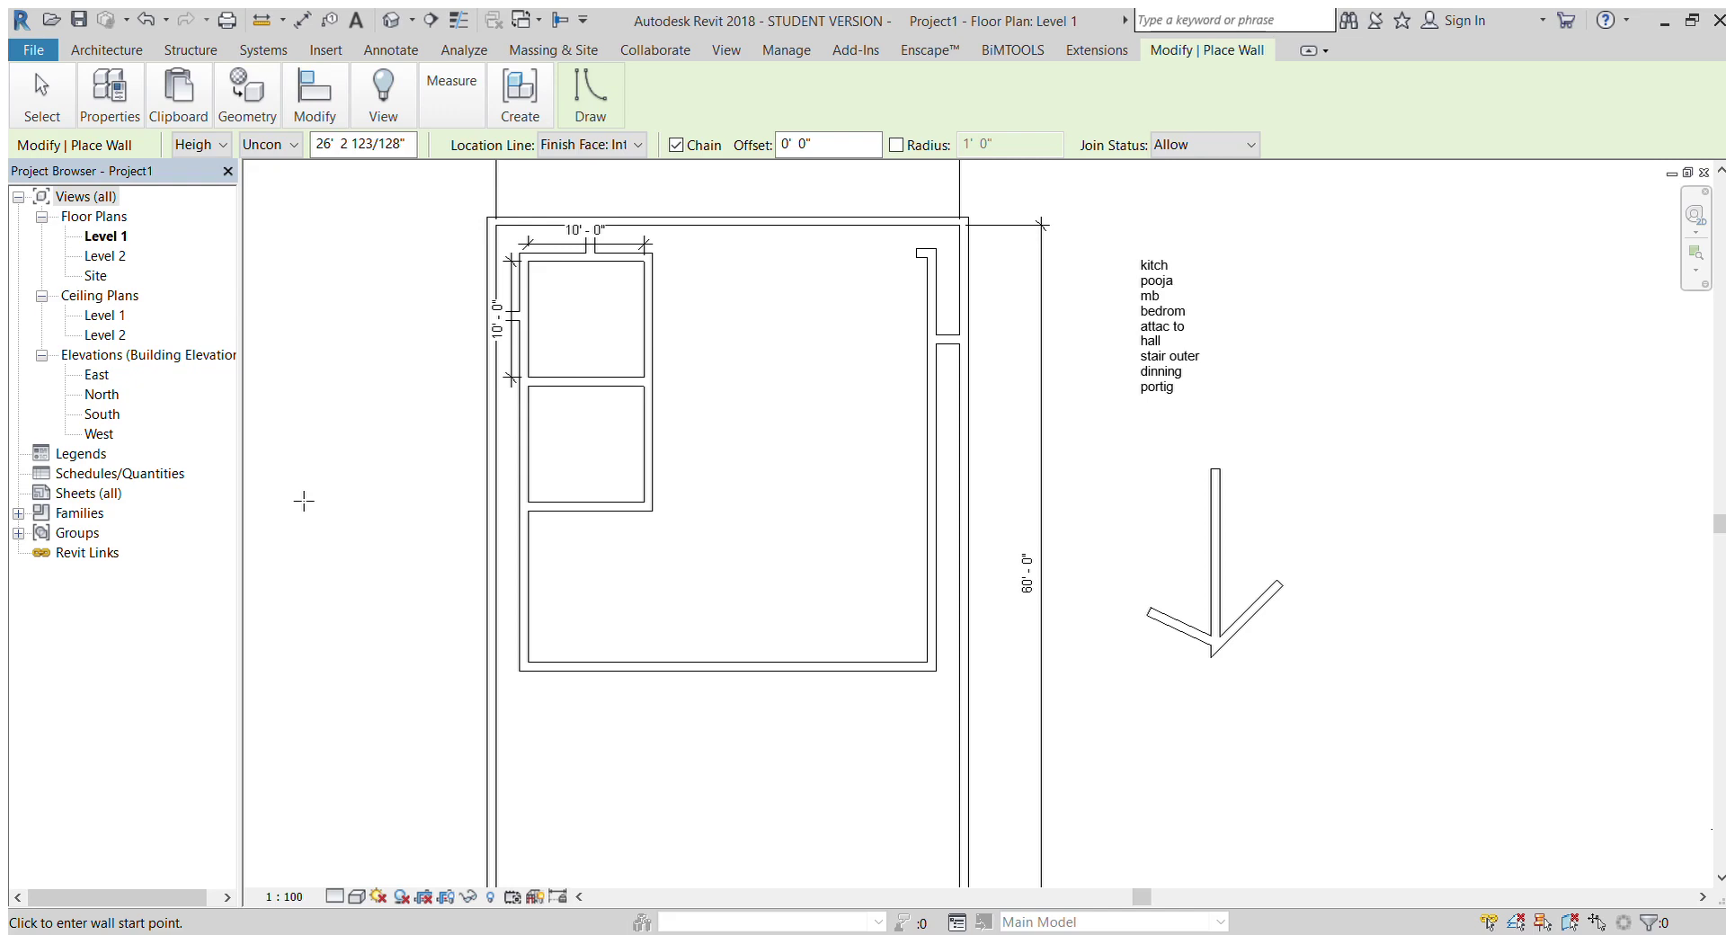
- Draw walls 6'-6" right, 10' down, and back left to form the narrow room
scroll(724, 263, up, 2)
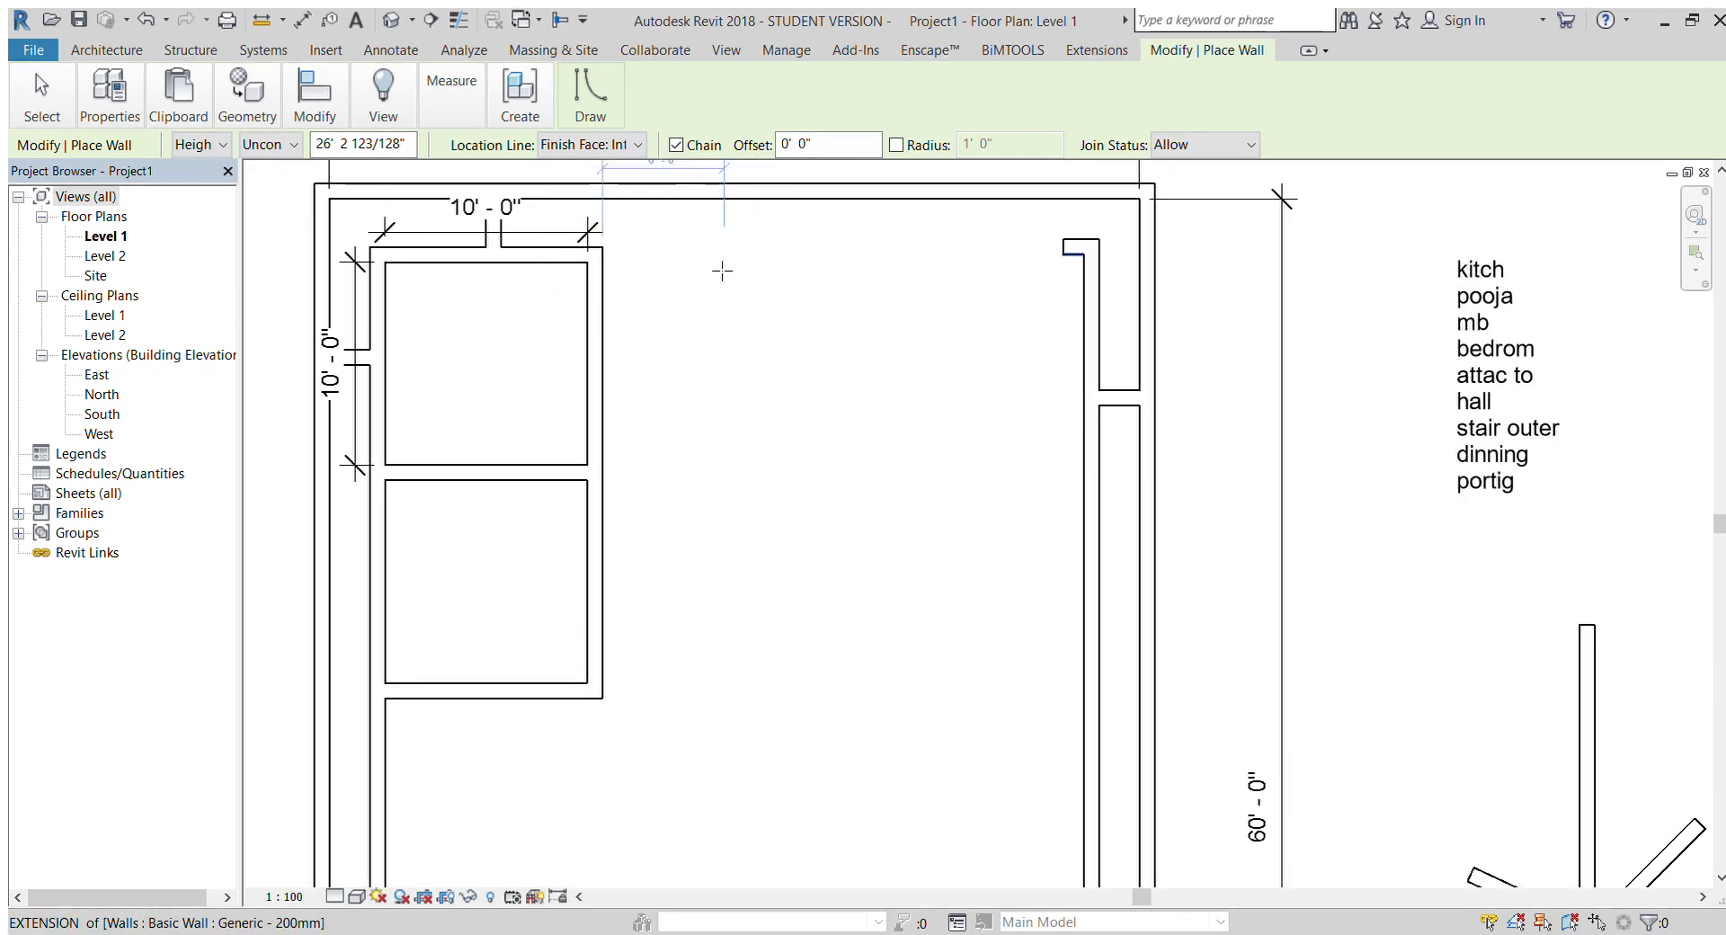
click(623, 256)
scroll(684, 258, down, 1)
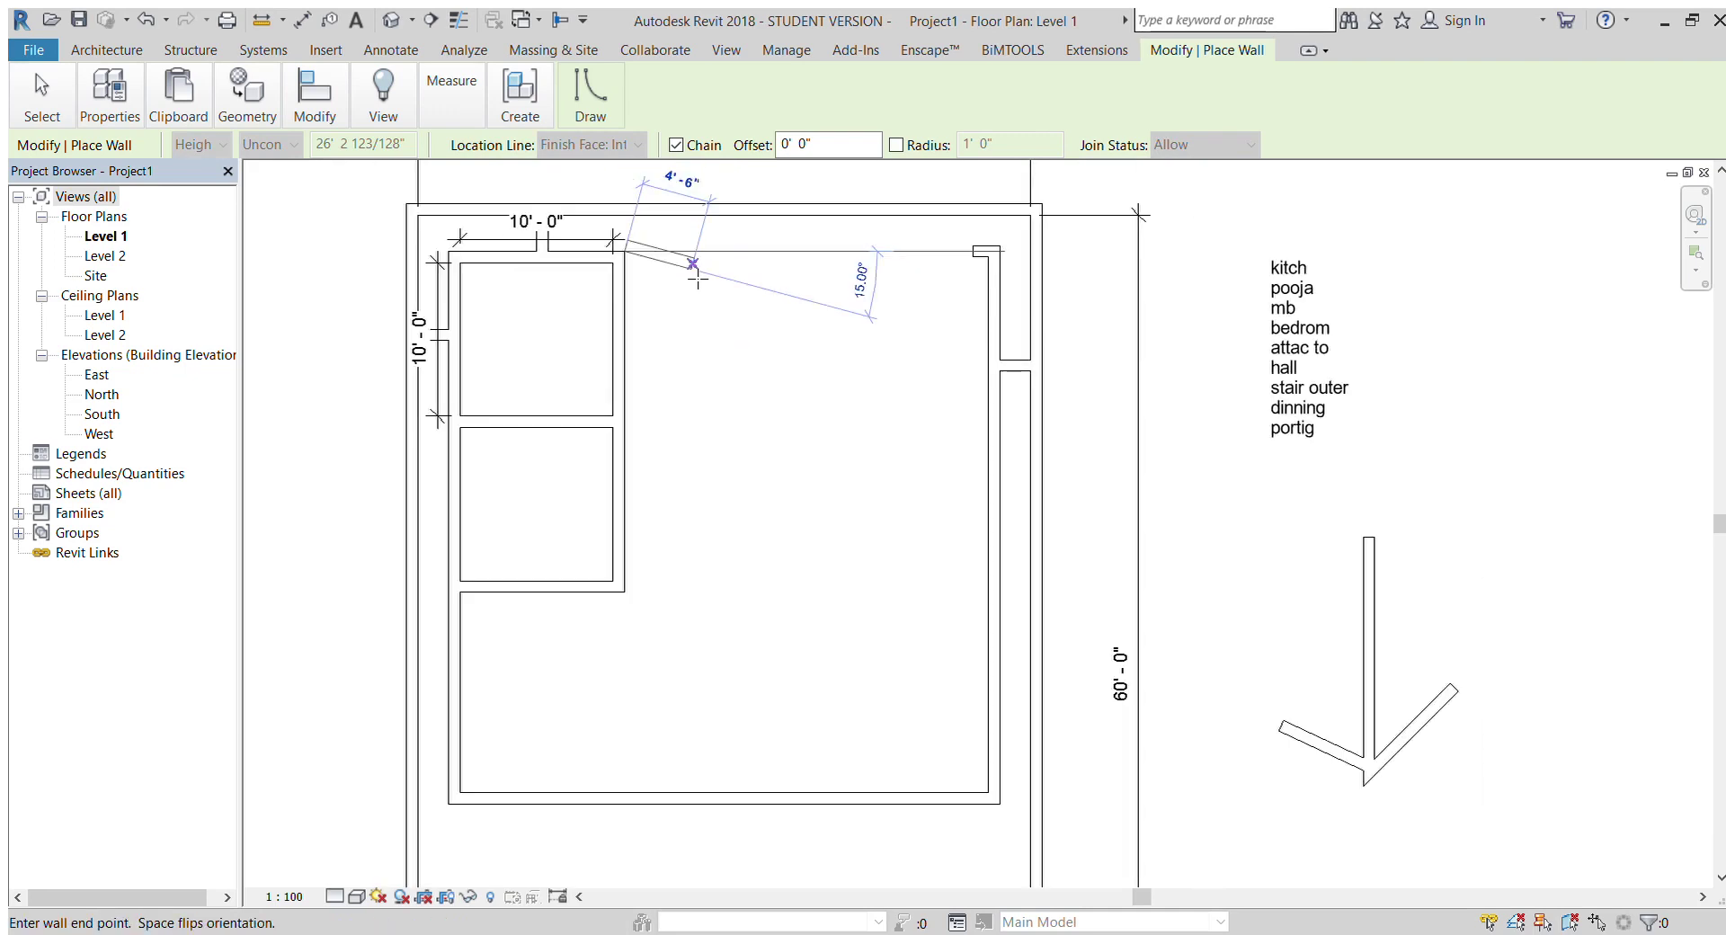
key(Escape)
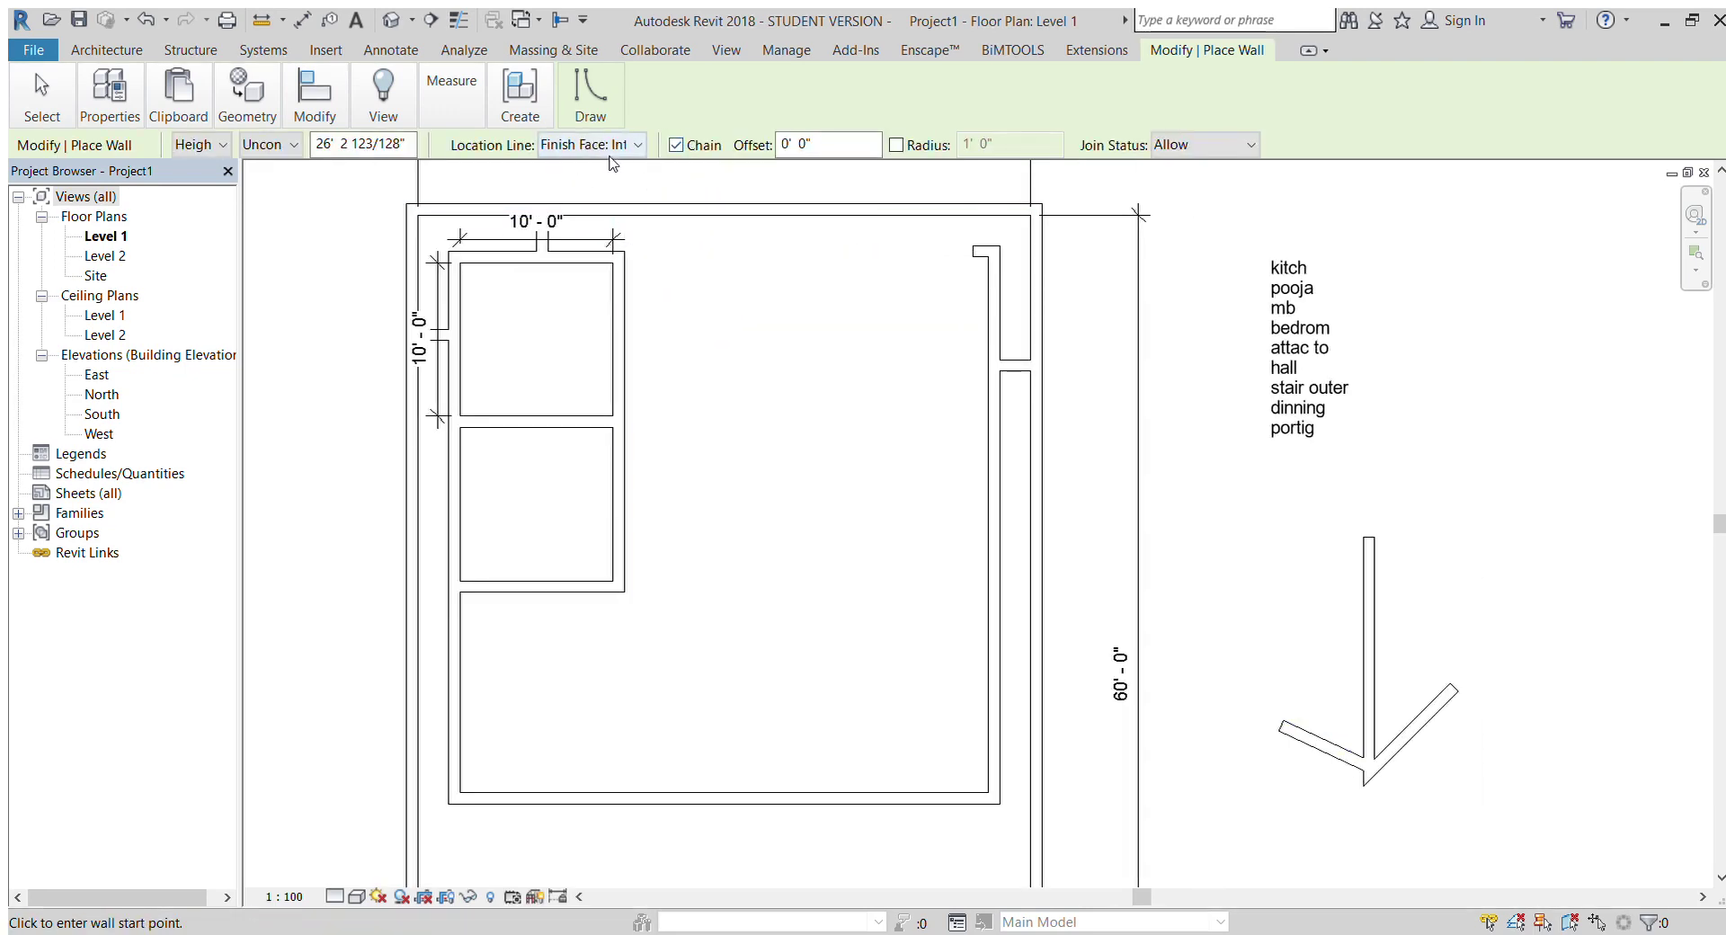
scroll(608, 152, up, 1)
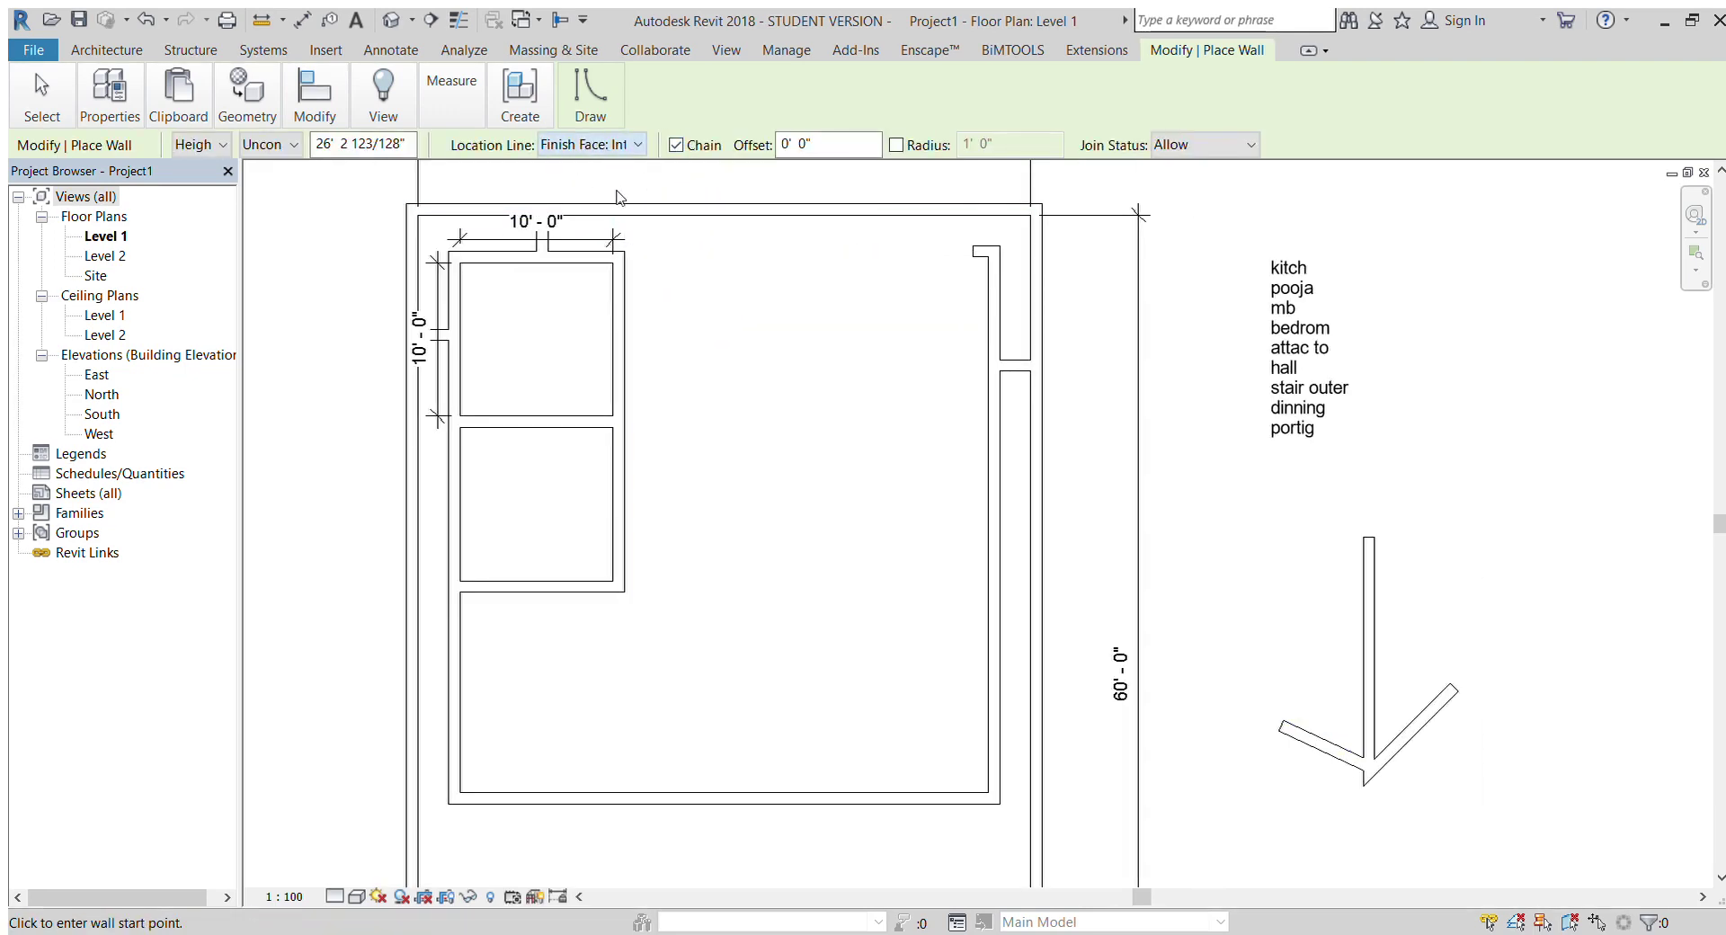
click(632, 250)
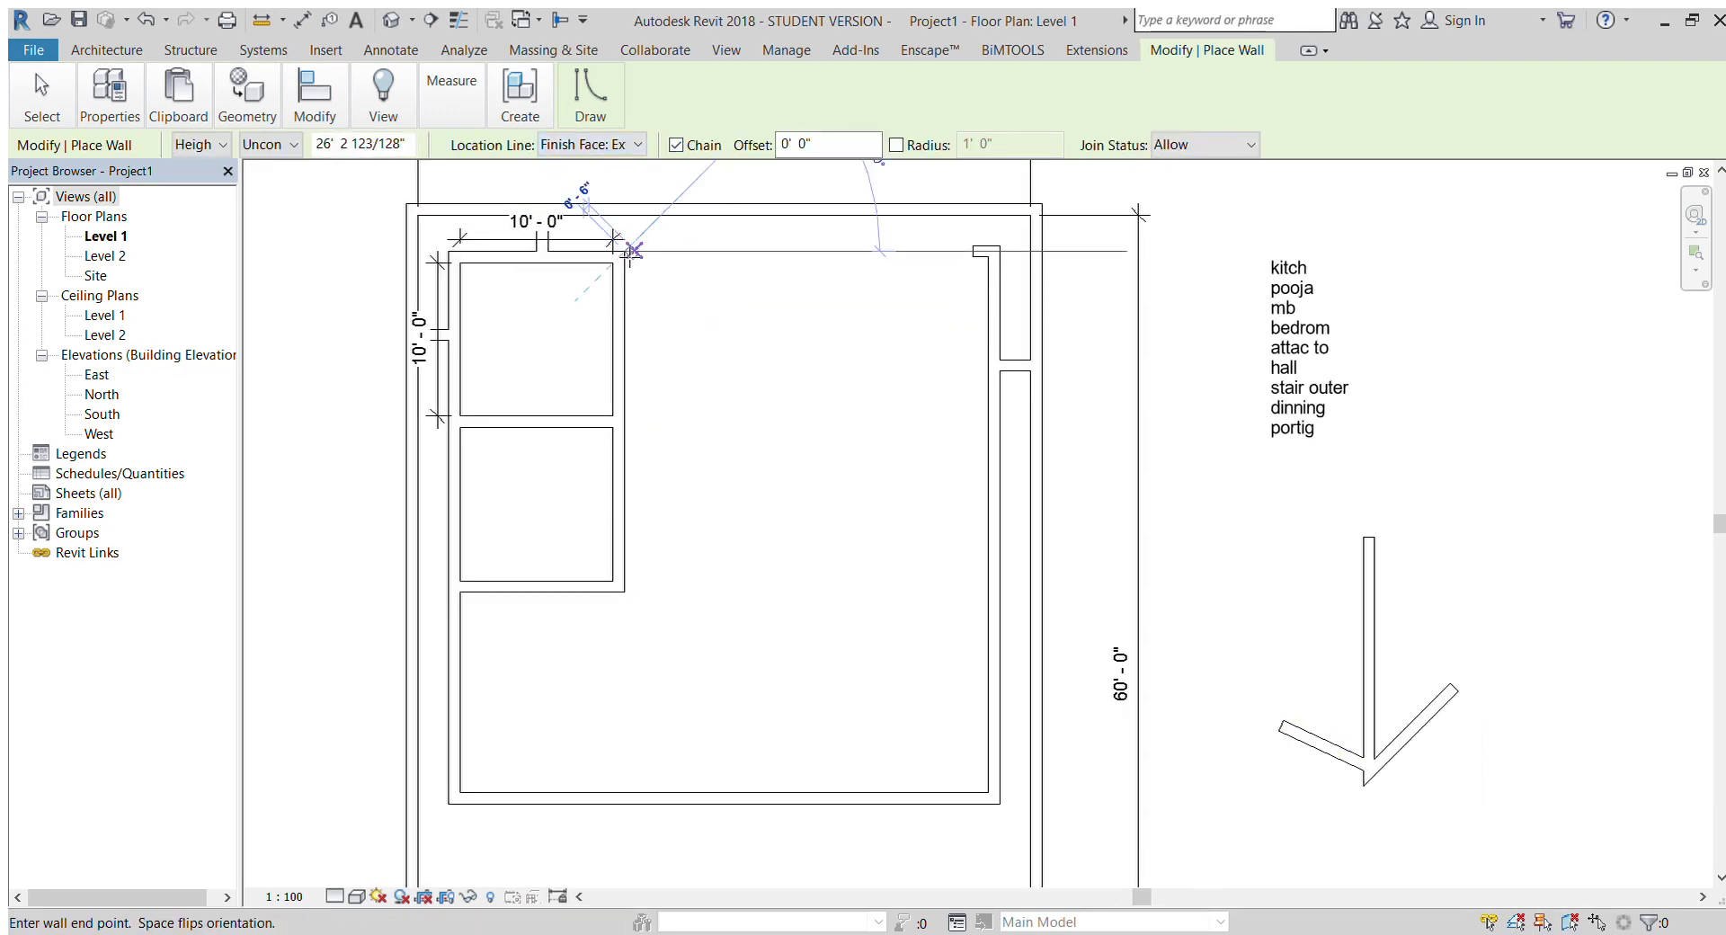
click(701, 257)
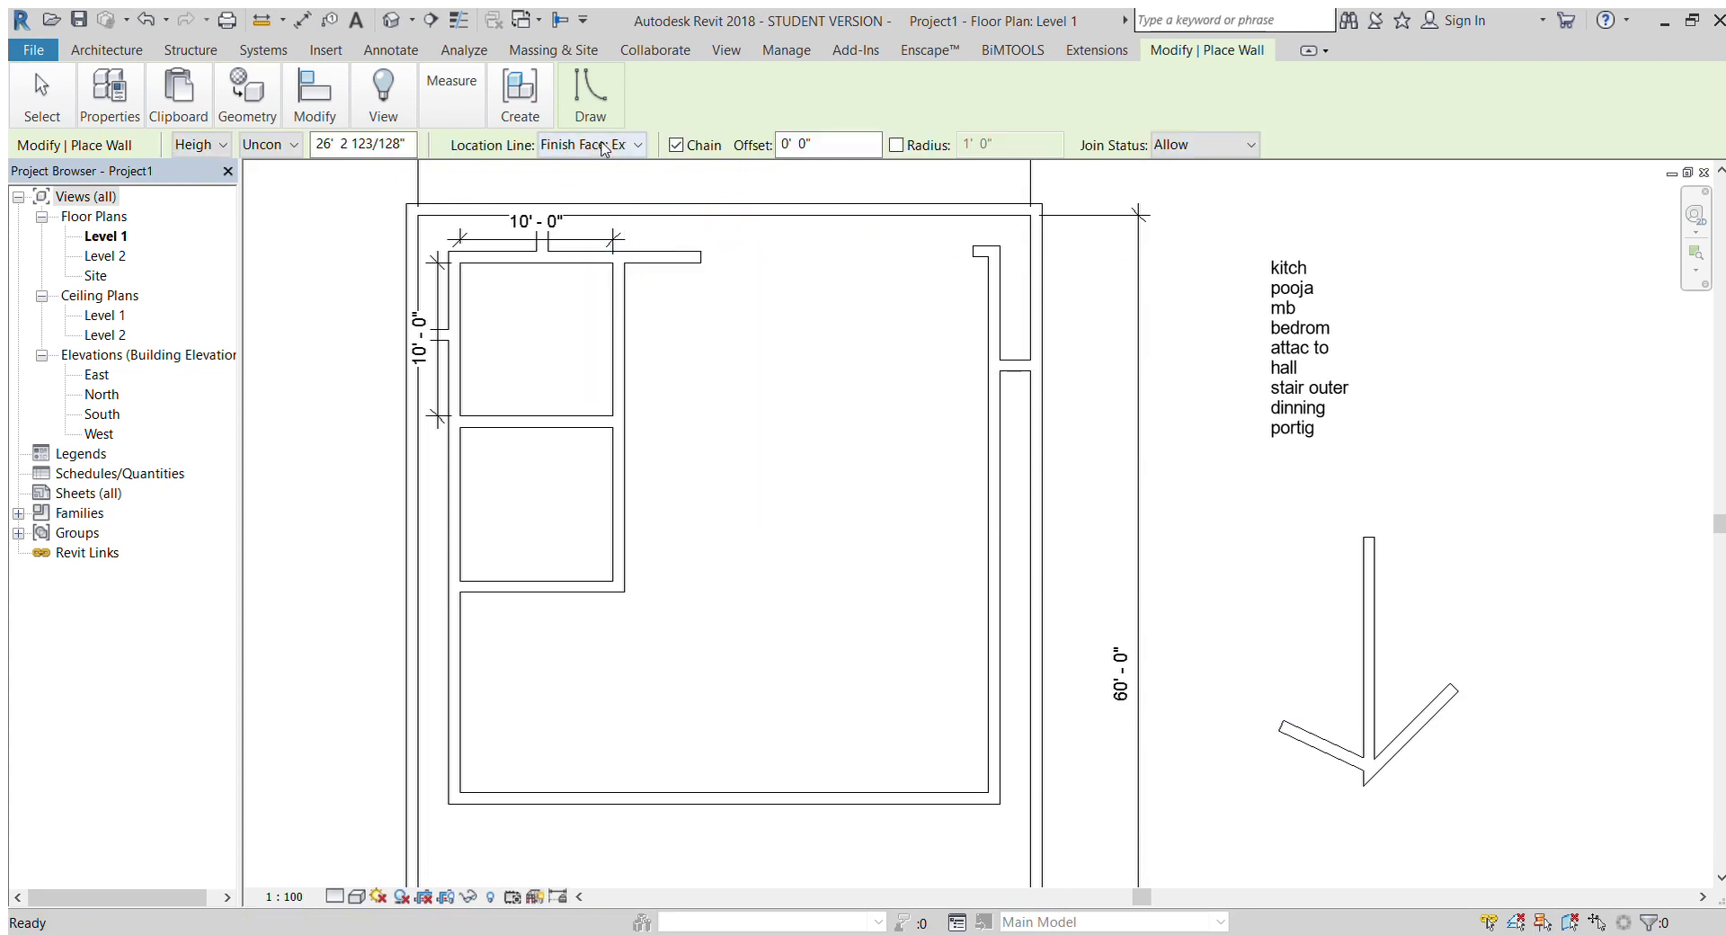
key(Down)
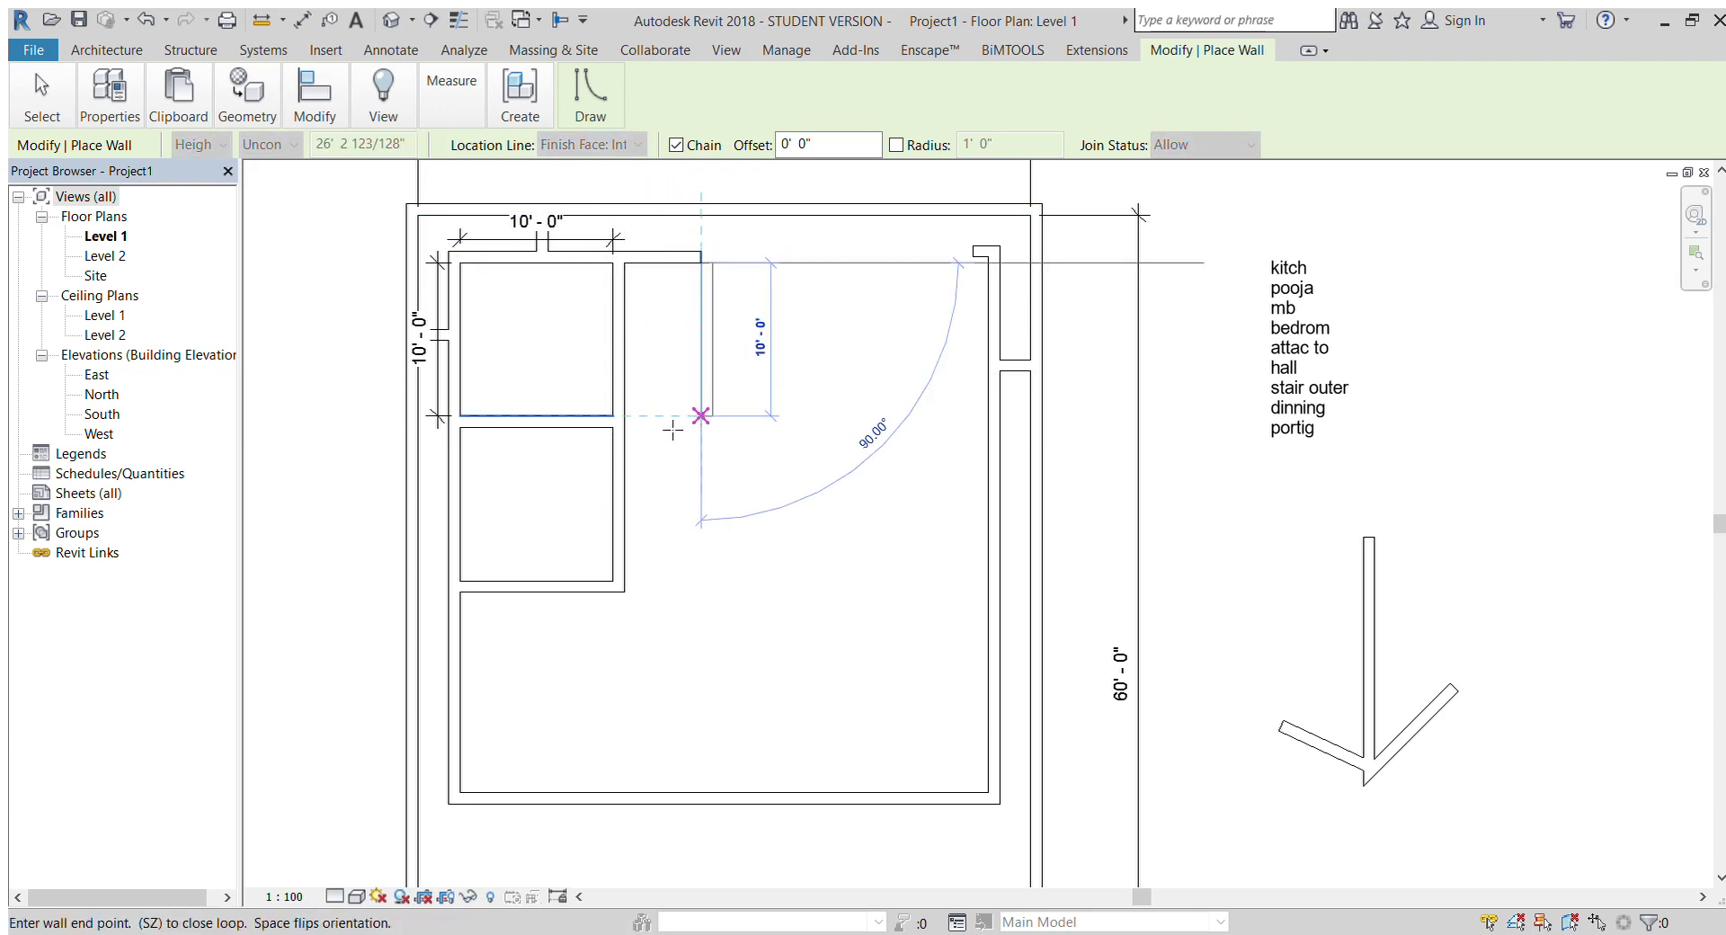
click(700, 416)
click(624, 415)
key(Escape)
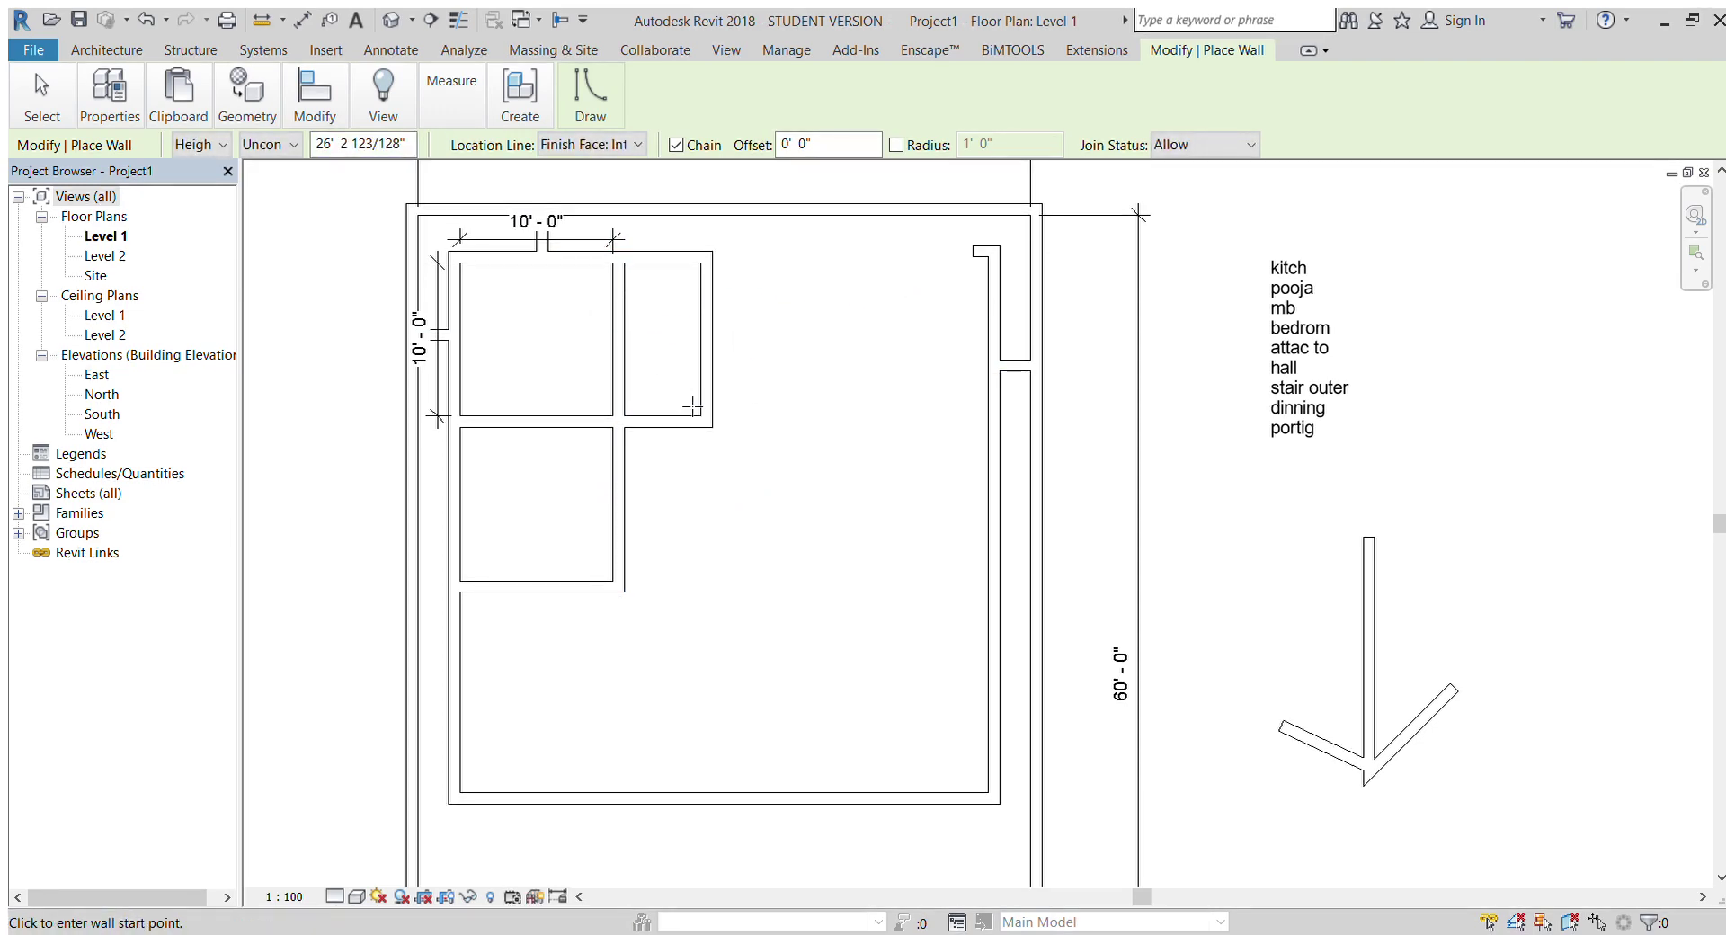
scroll(692, 408, down, 1)
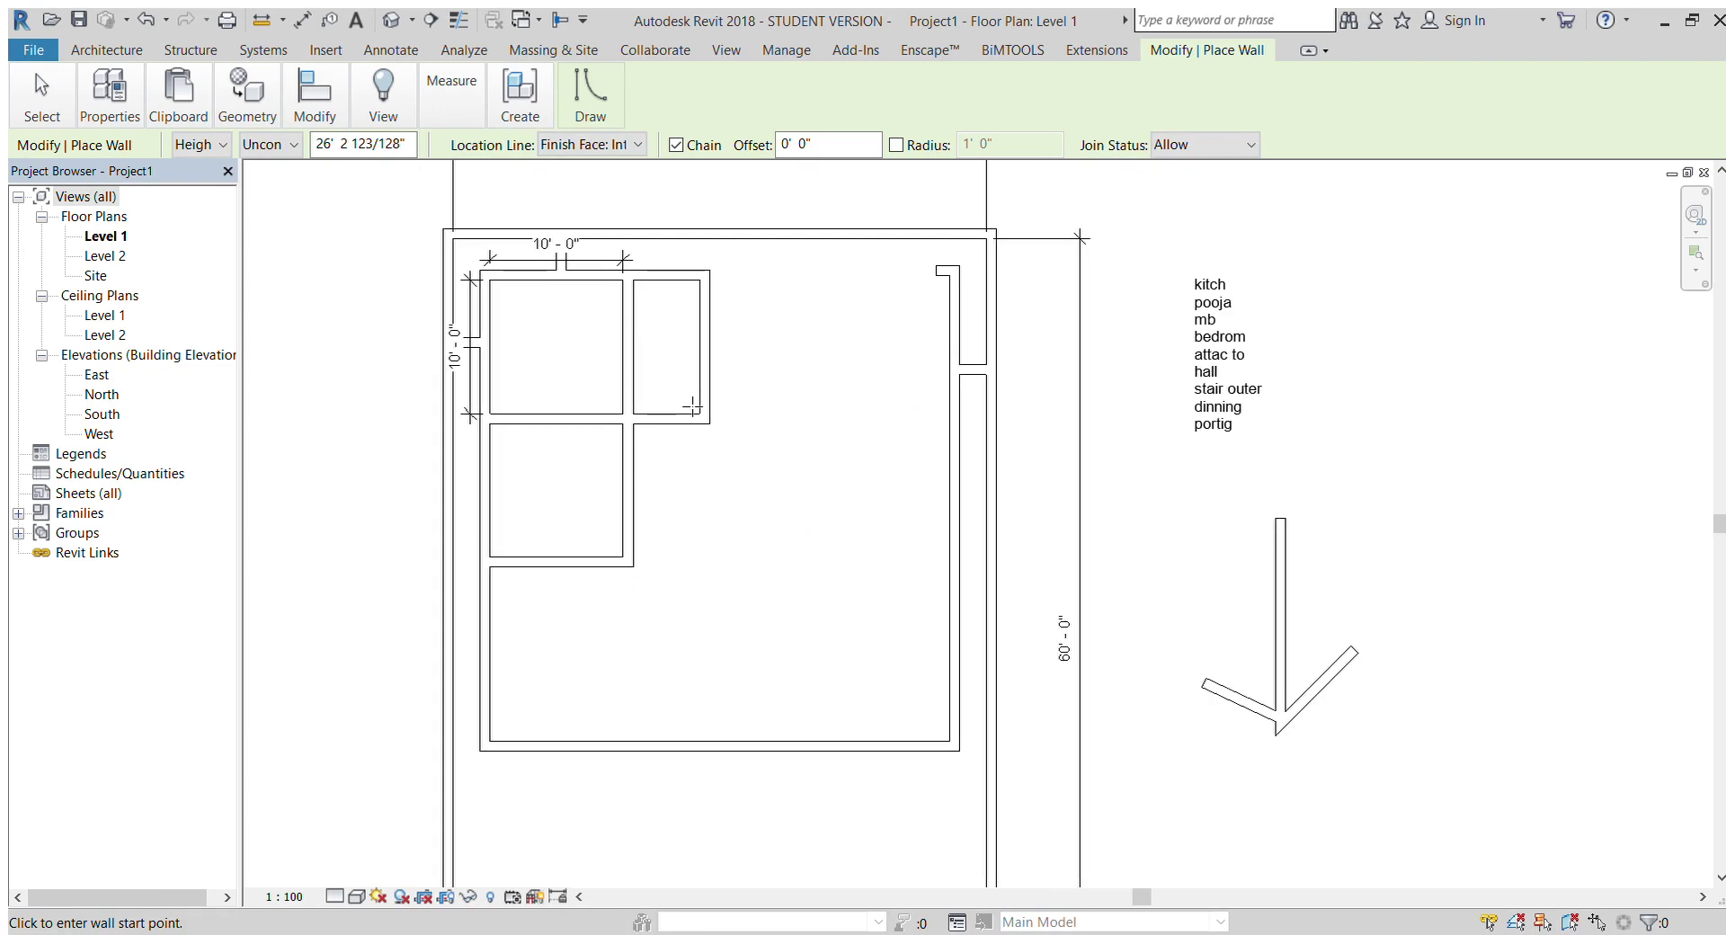
scroll(693, 407, up, 1)
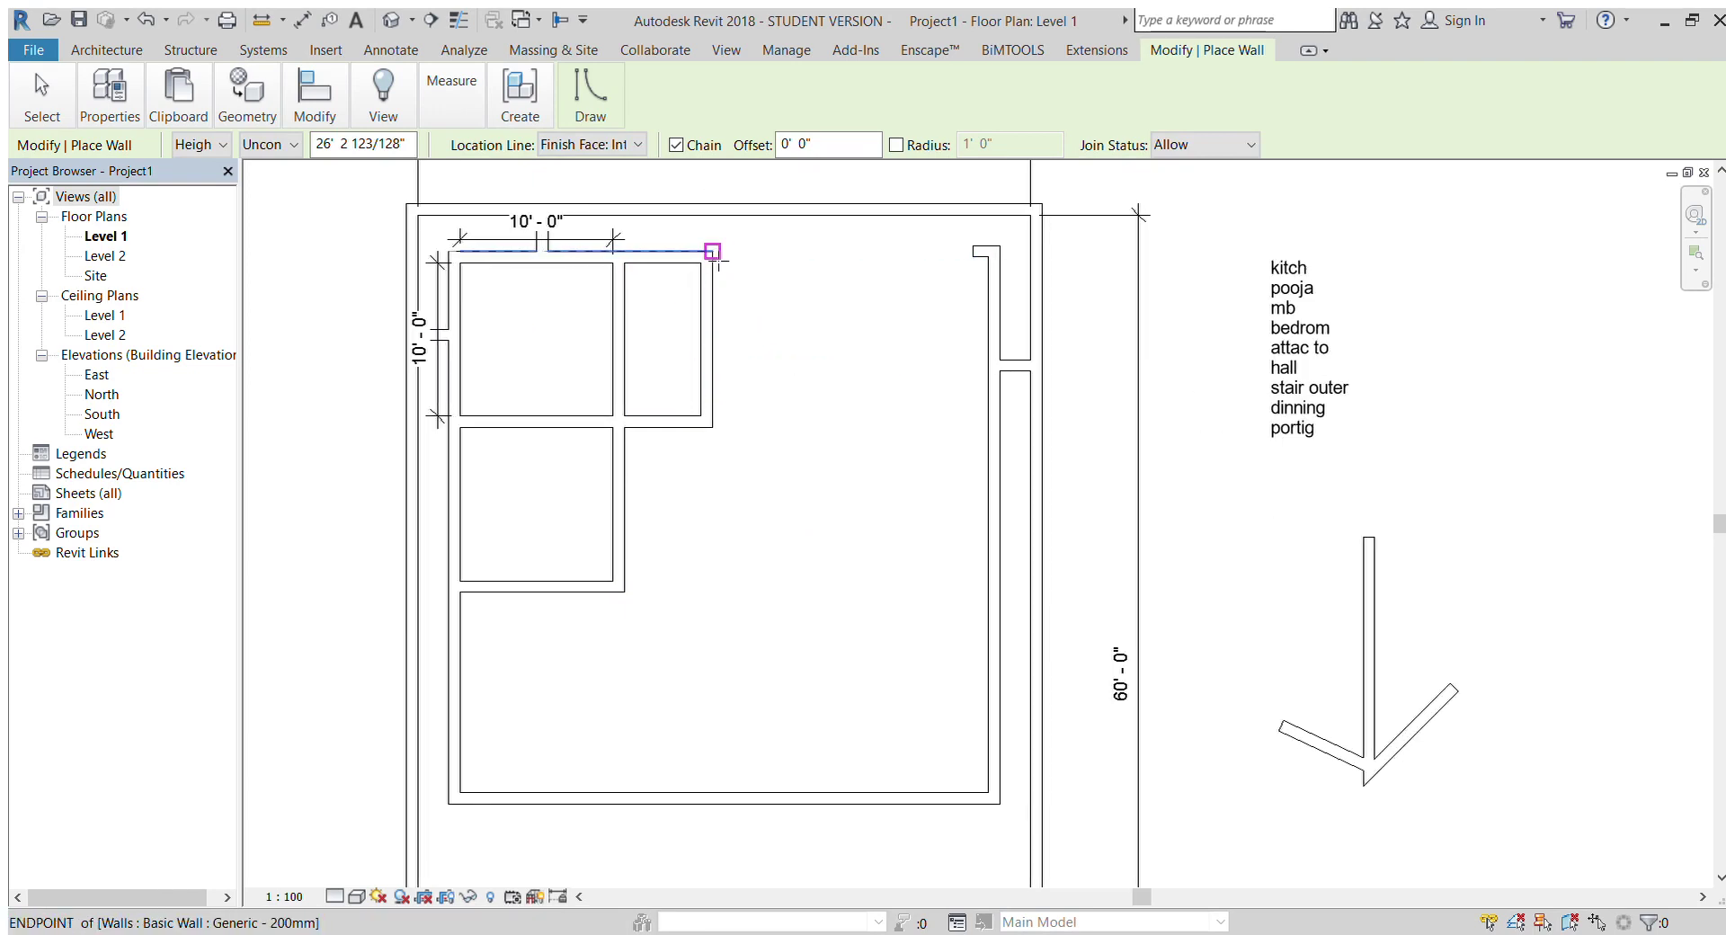
- Set Location Line to Finish Face: Exterior and draw a 10' top wall to the right
click(713, 252)
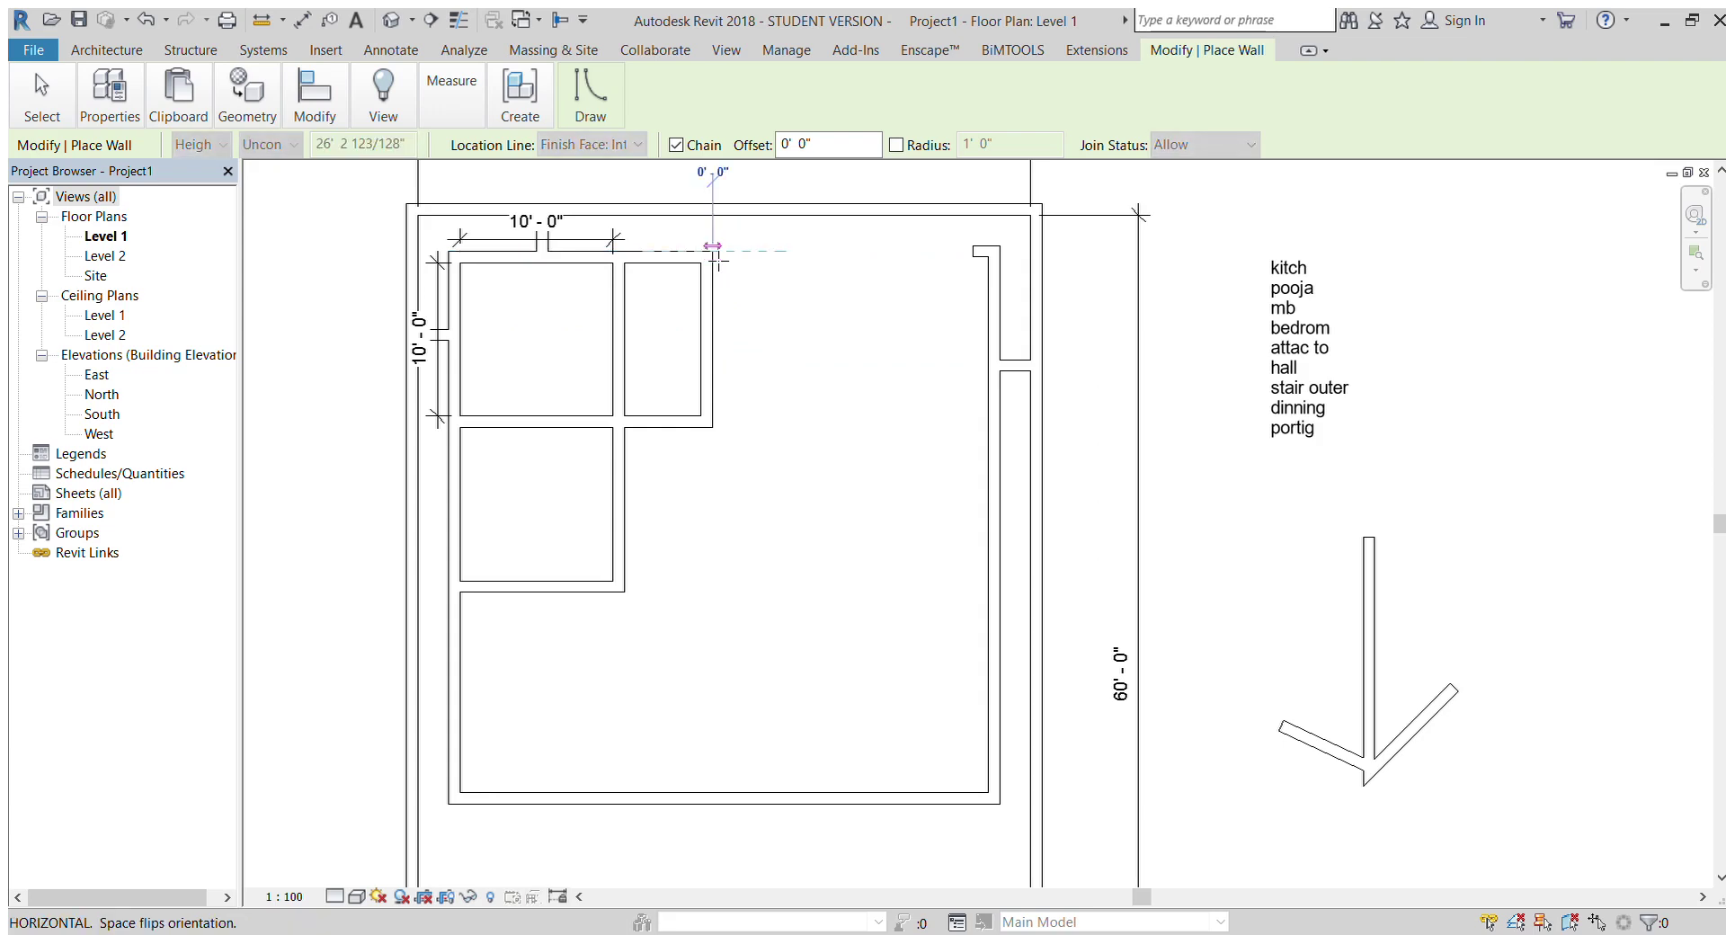
key(Escape)
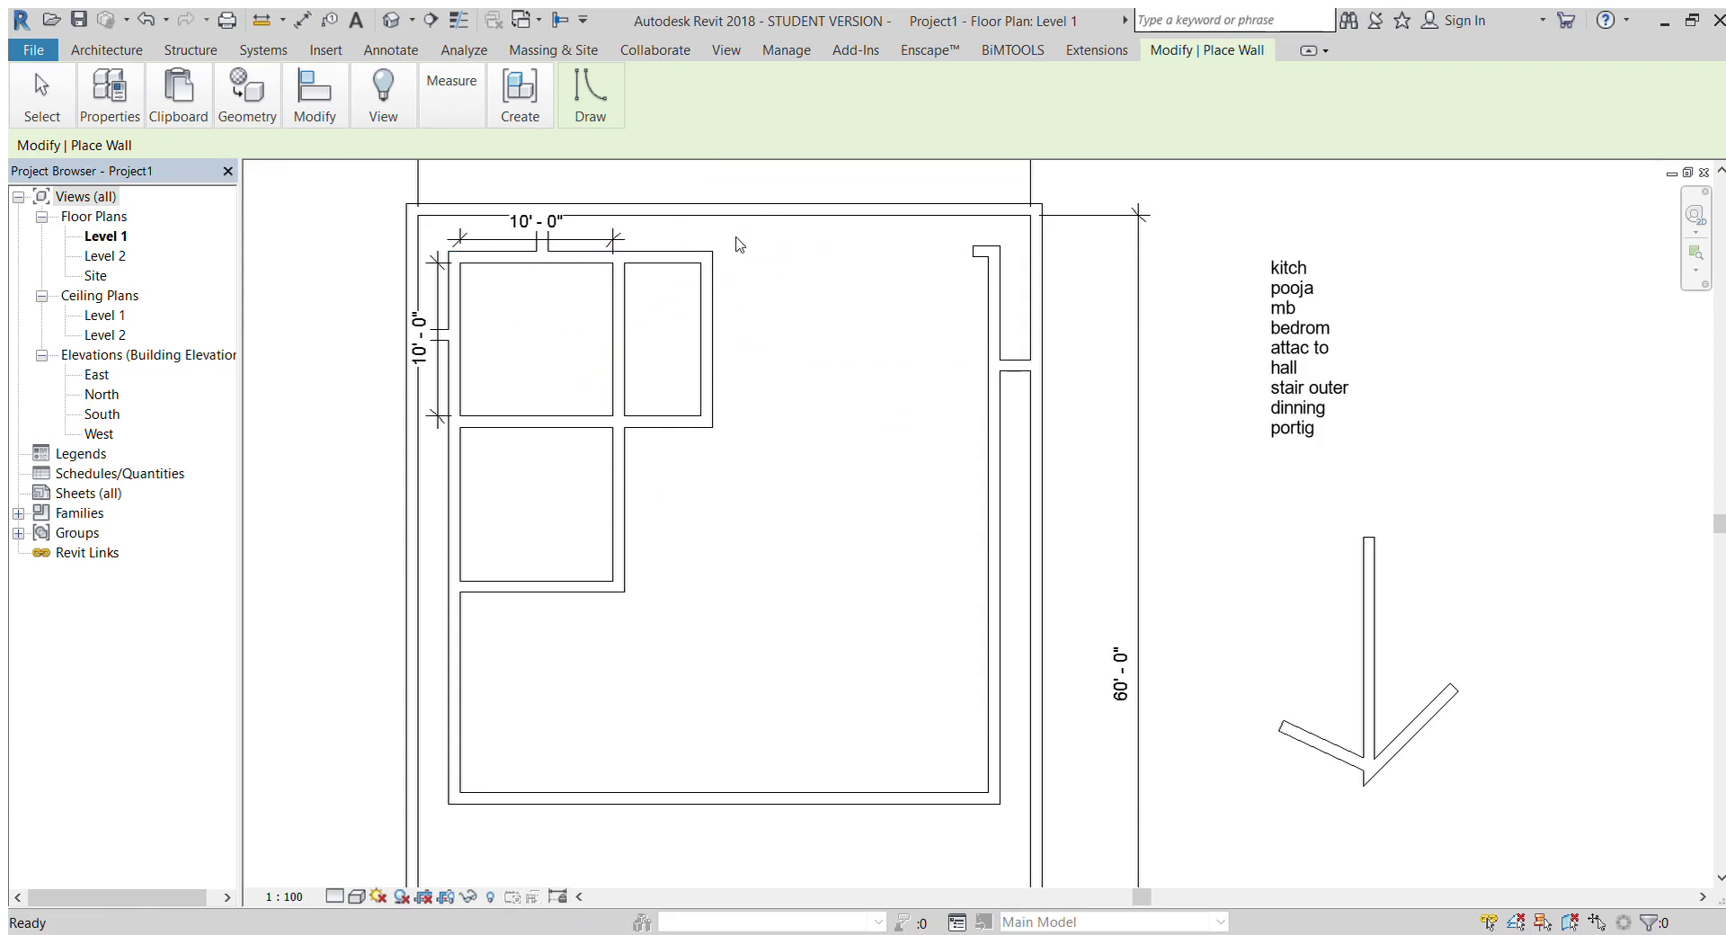
click(717, 259)
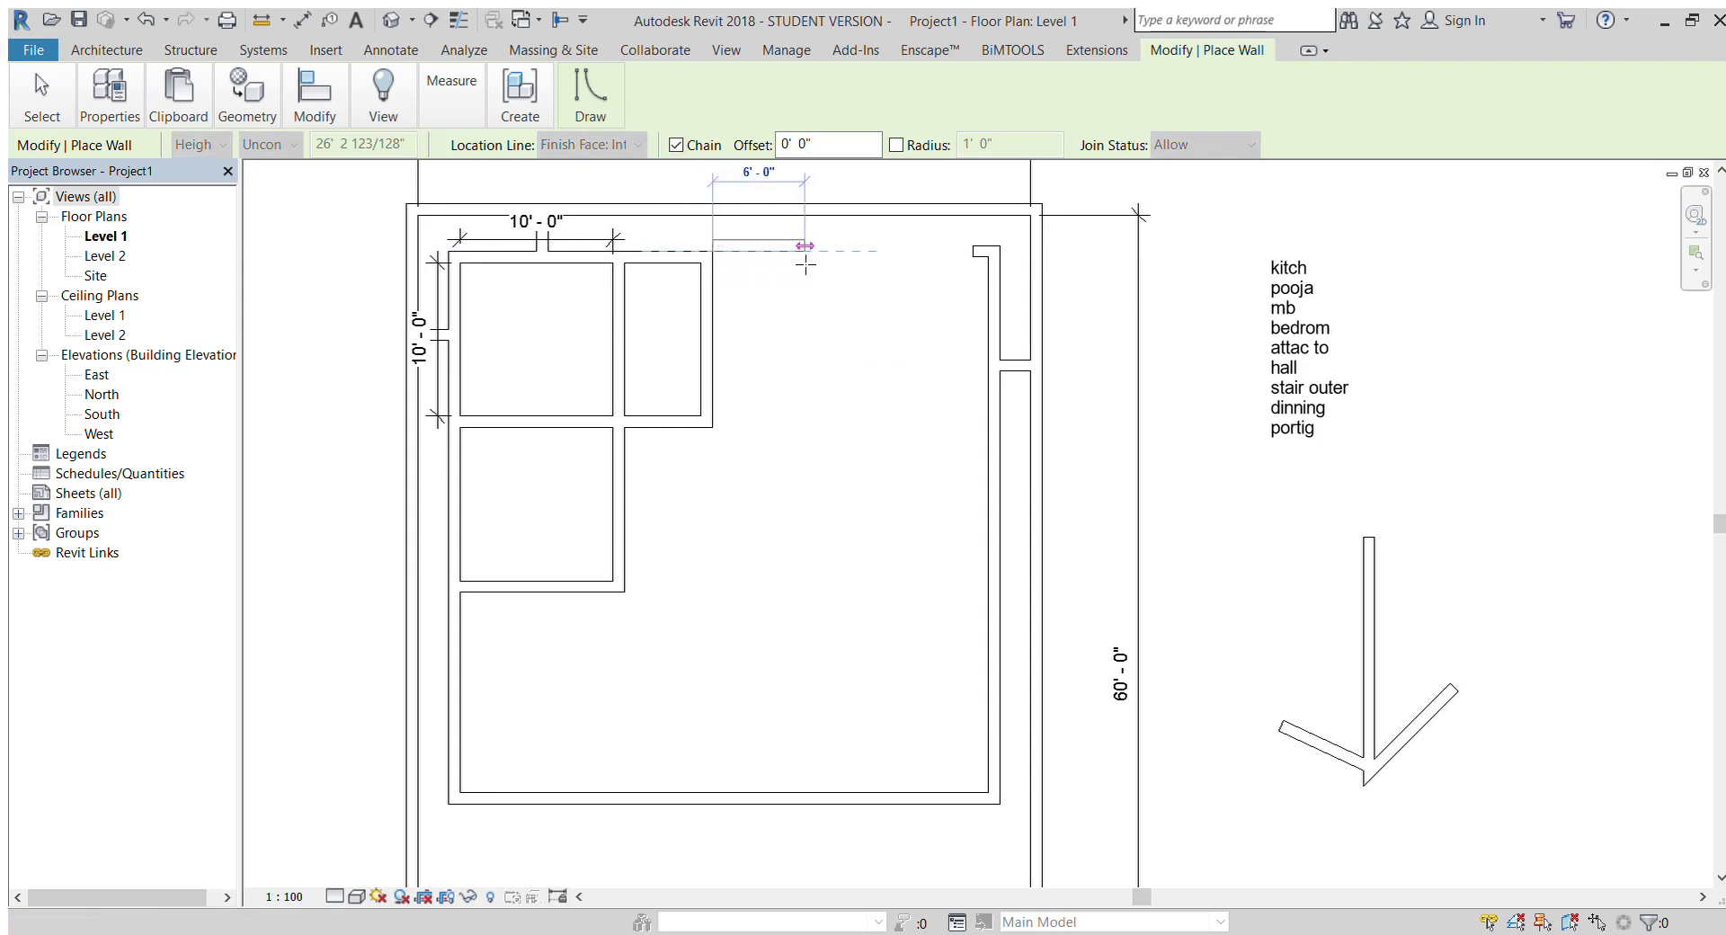
key(Escape)
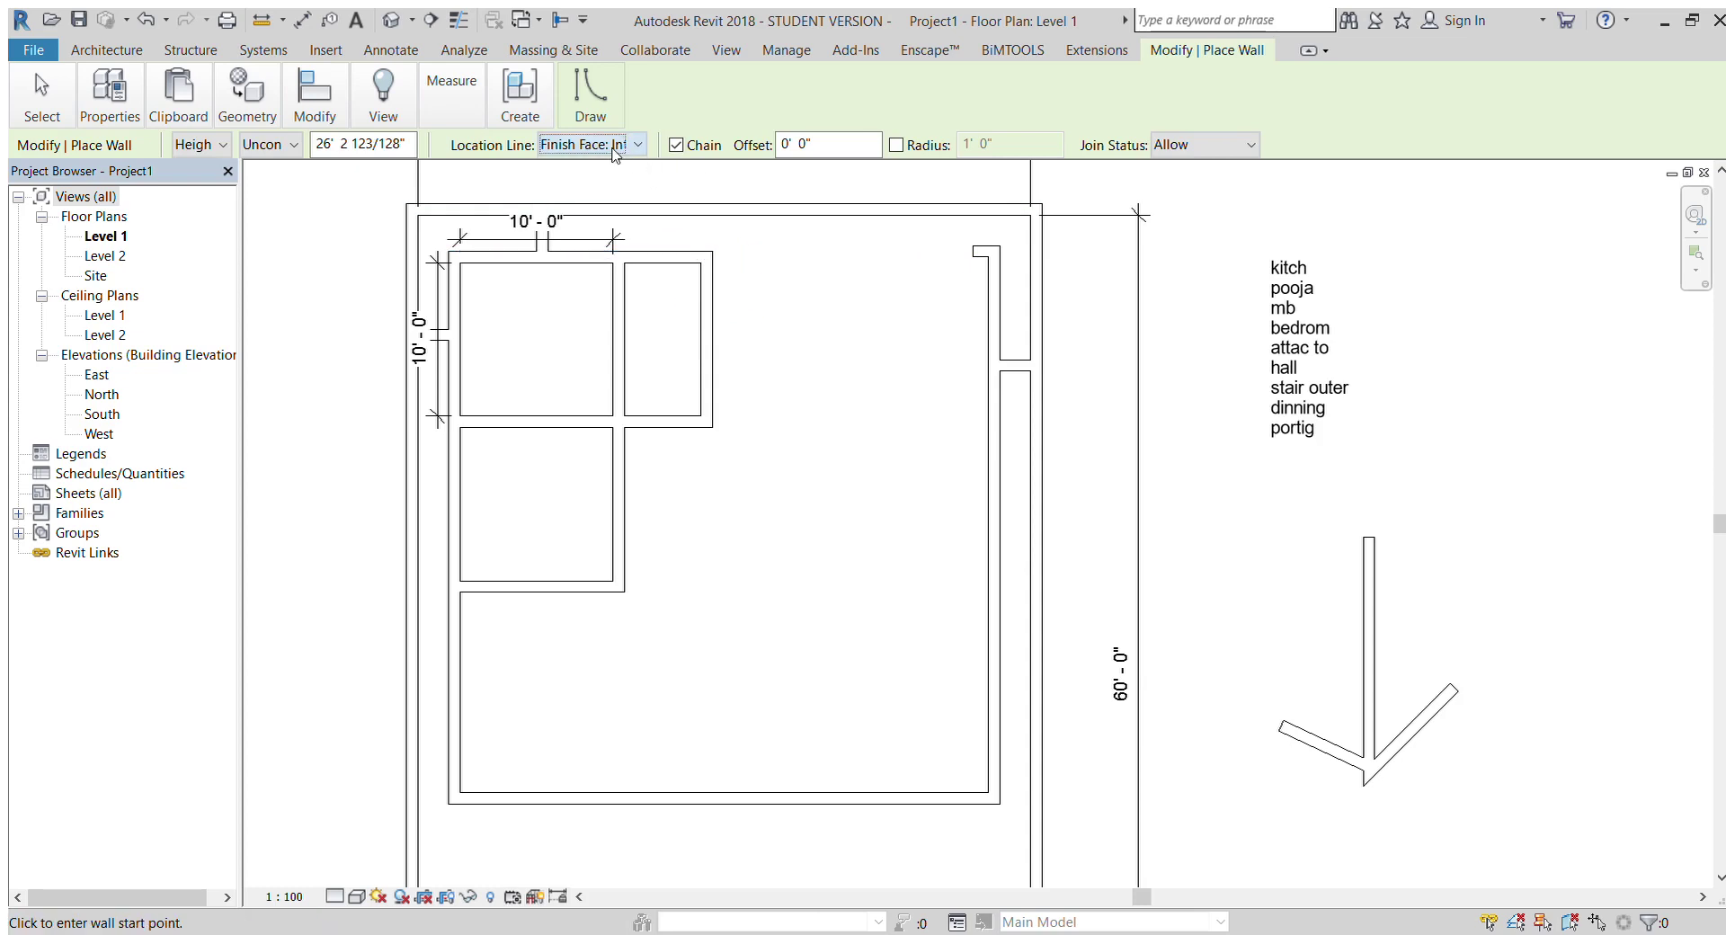
click(622, 219)
click(715, 262)
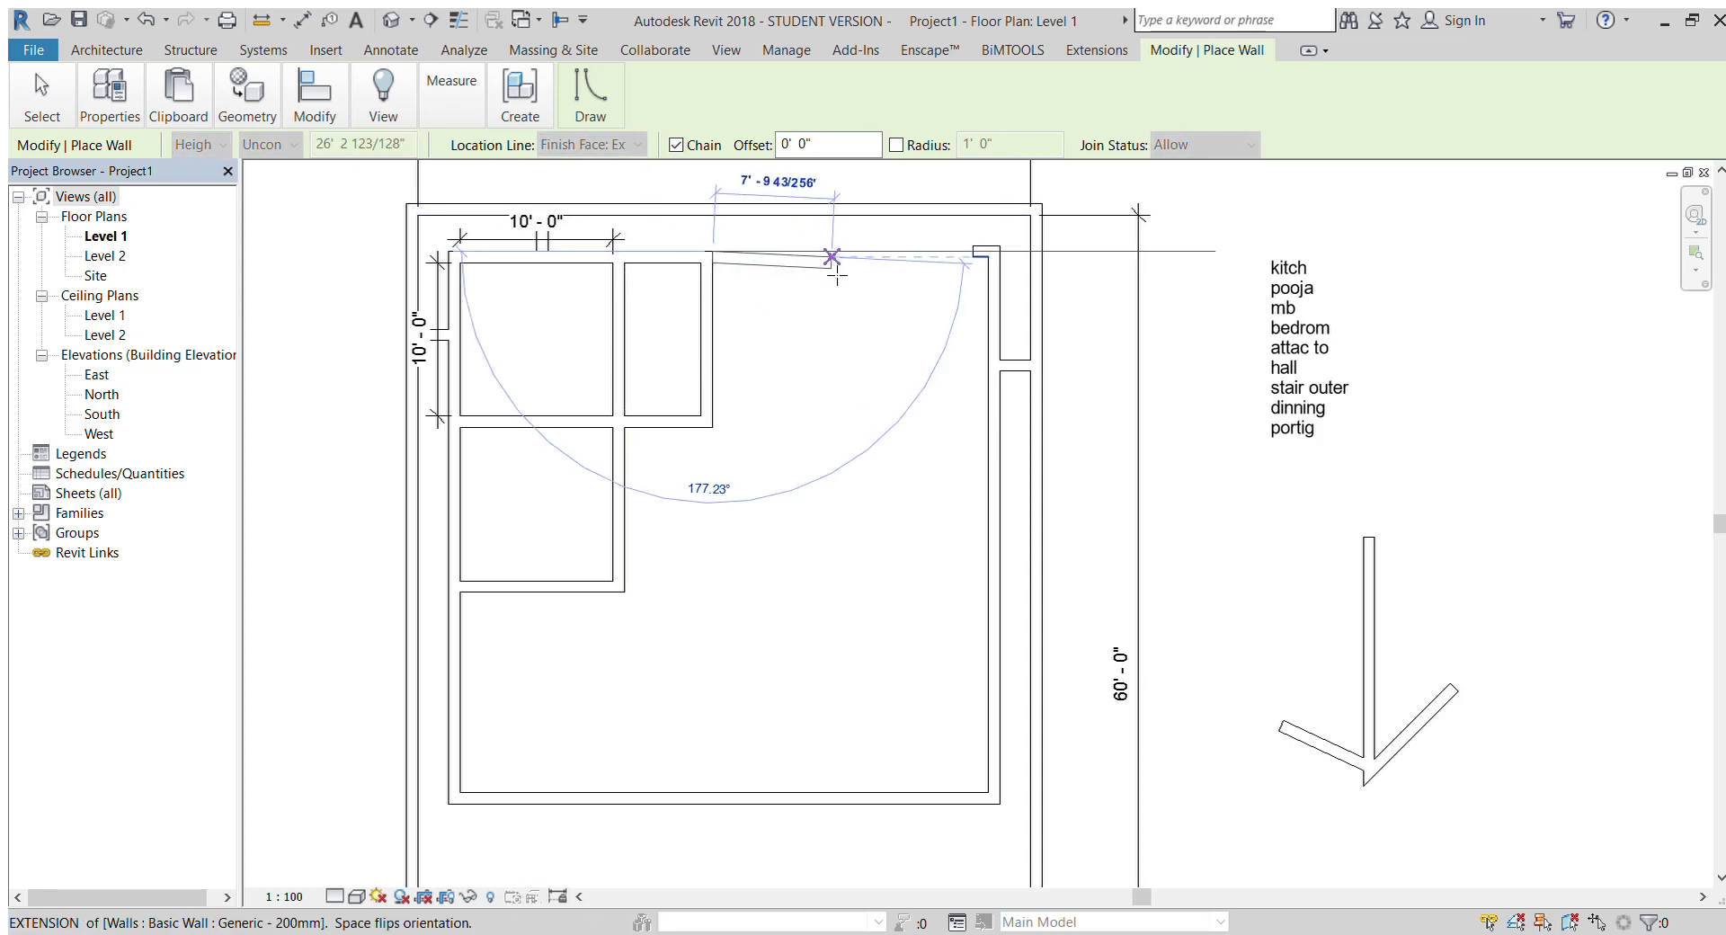
click(882, 259)
key(Escape)
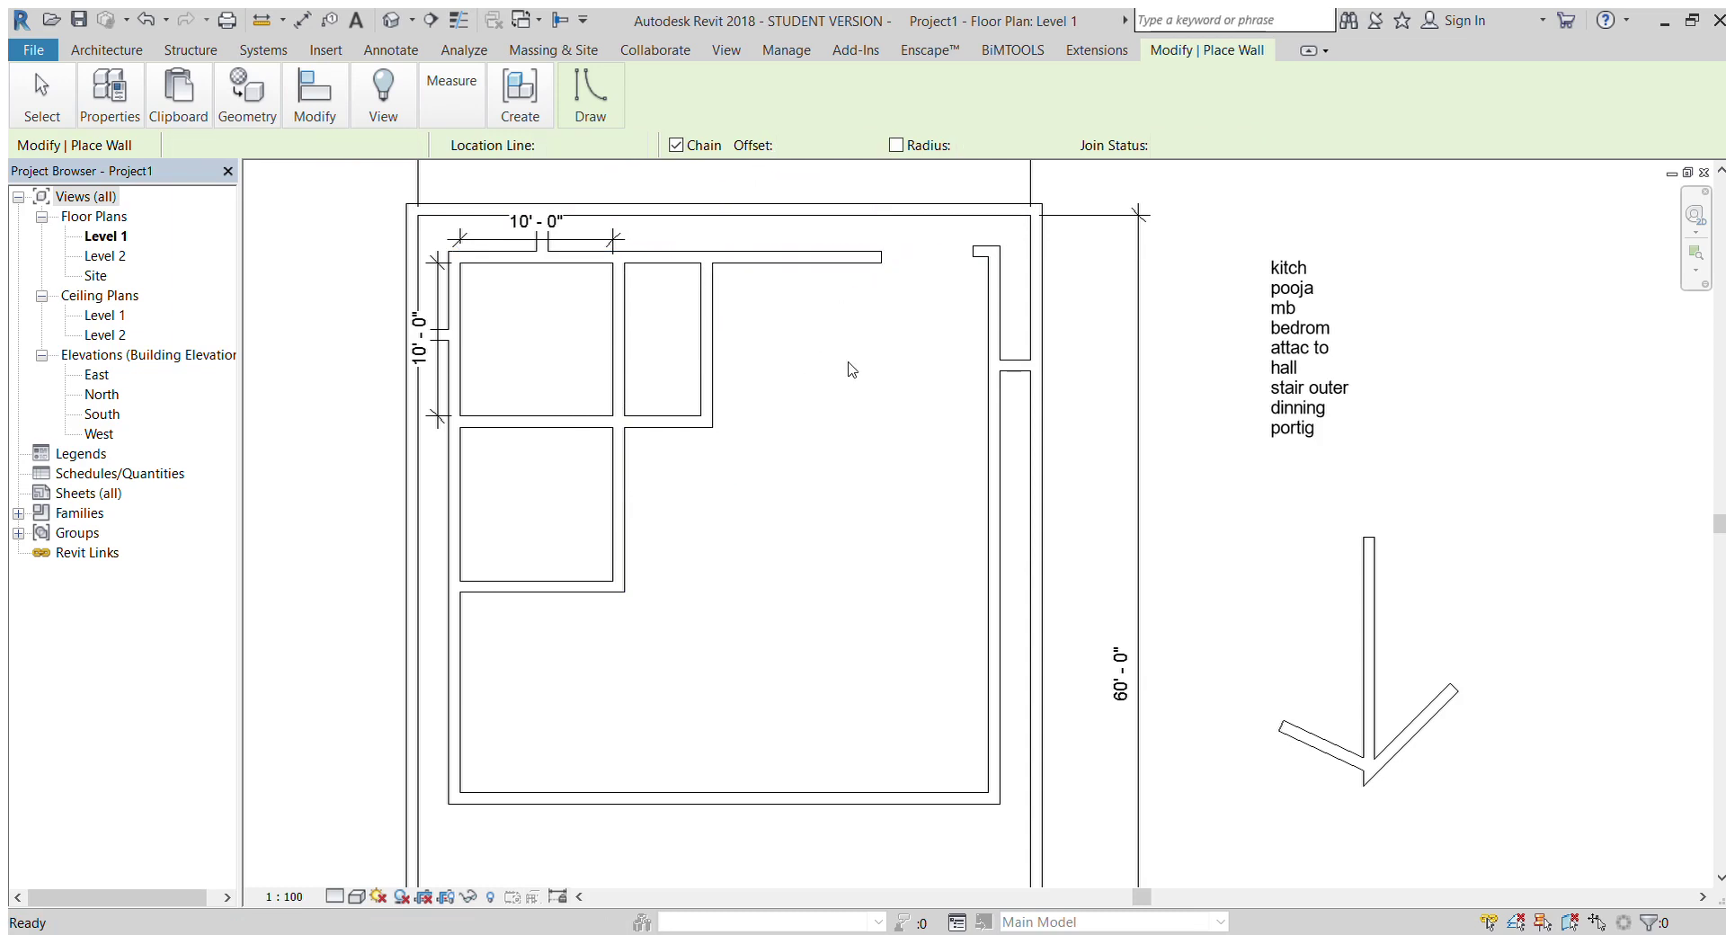
- Draw the right wall 15' down and the bottom wall 11' left, closing the room
click(891, 279)
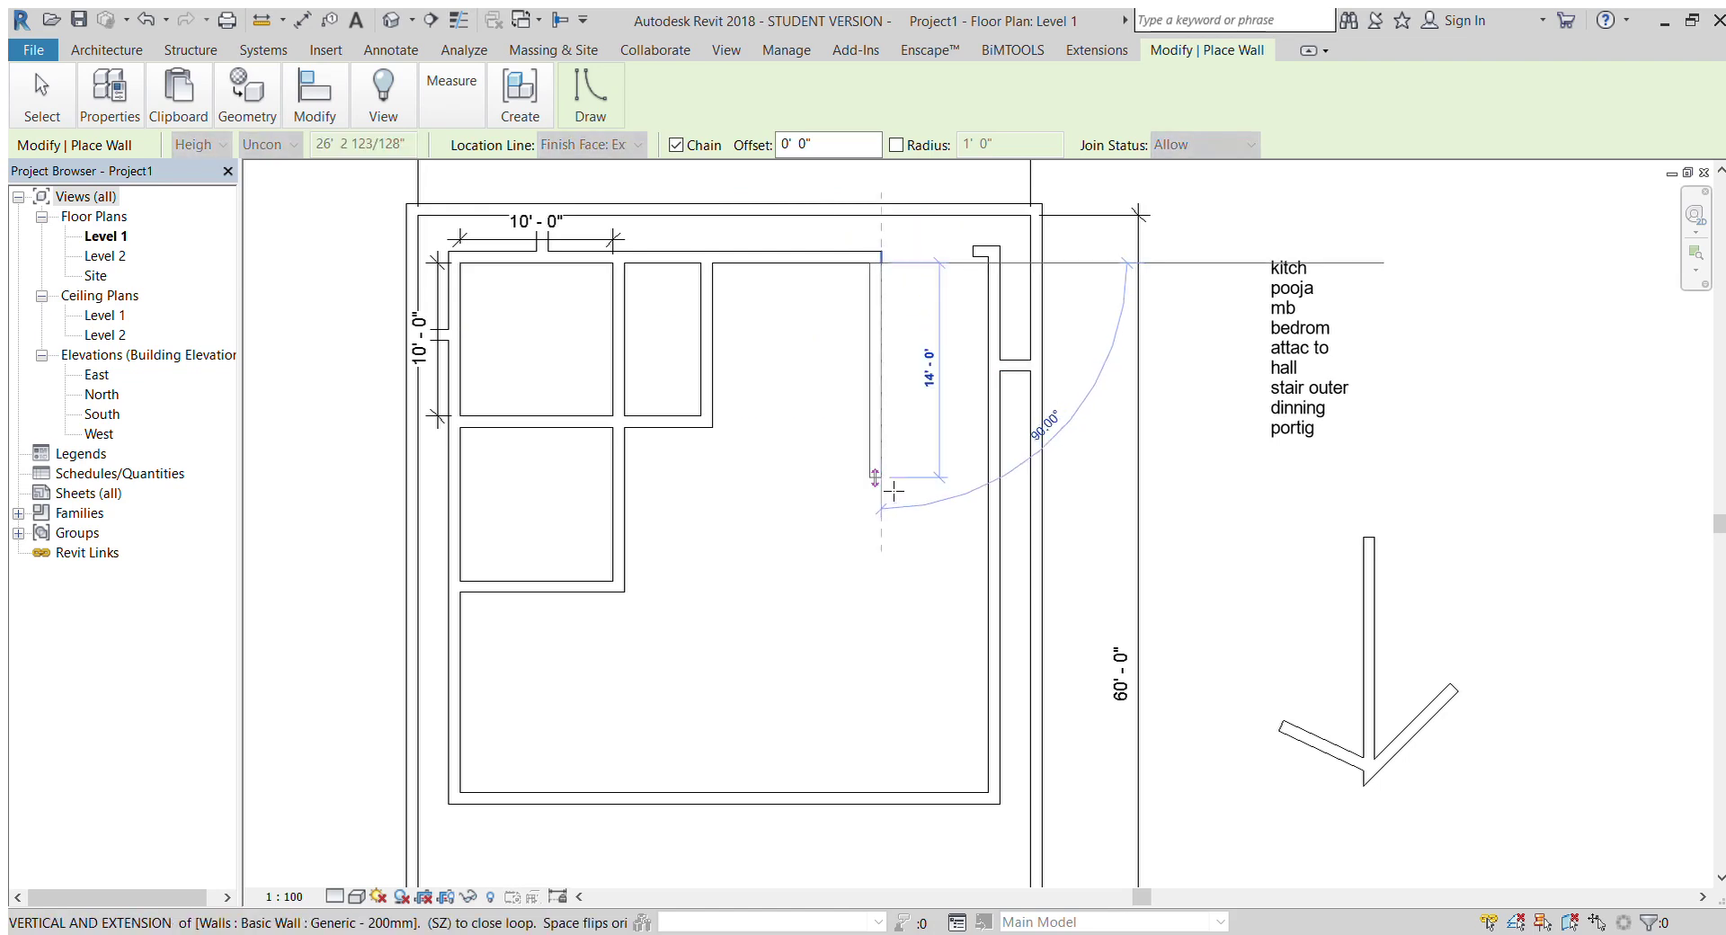
key(Escape)
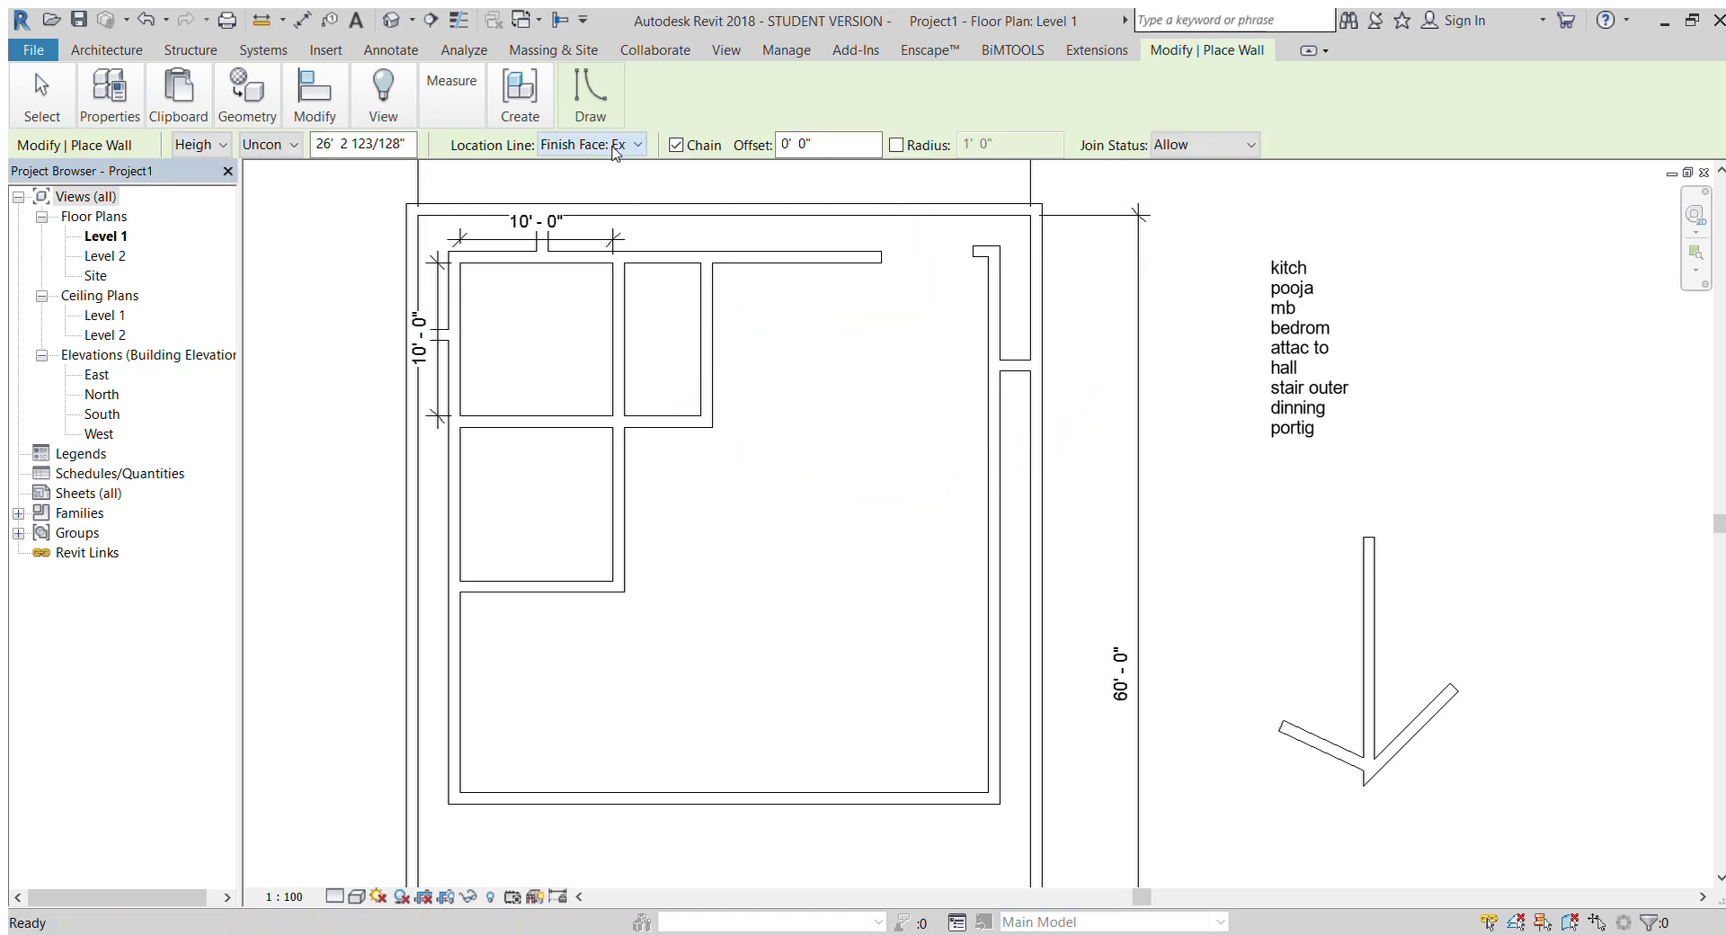
click(881, 263)
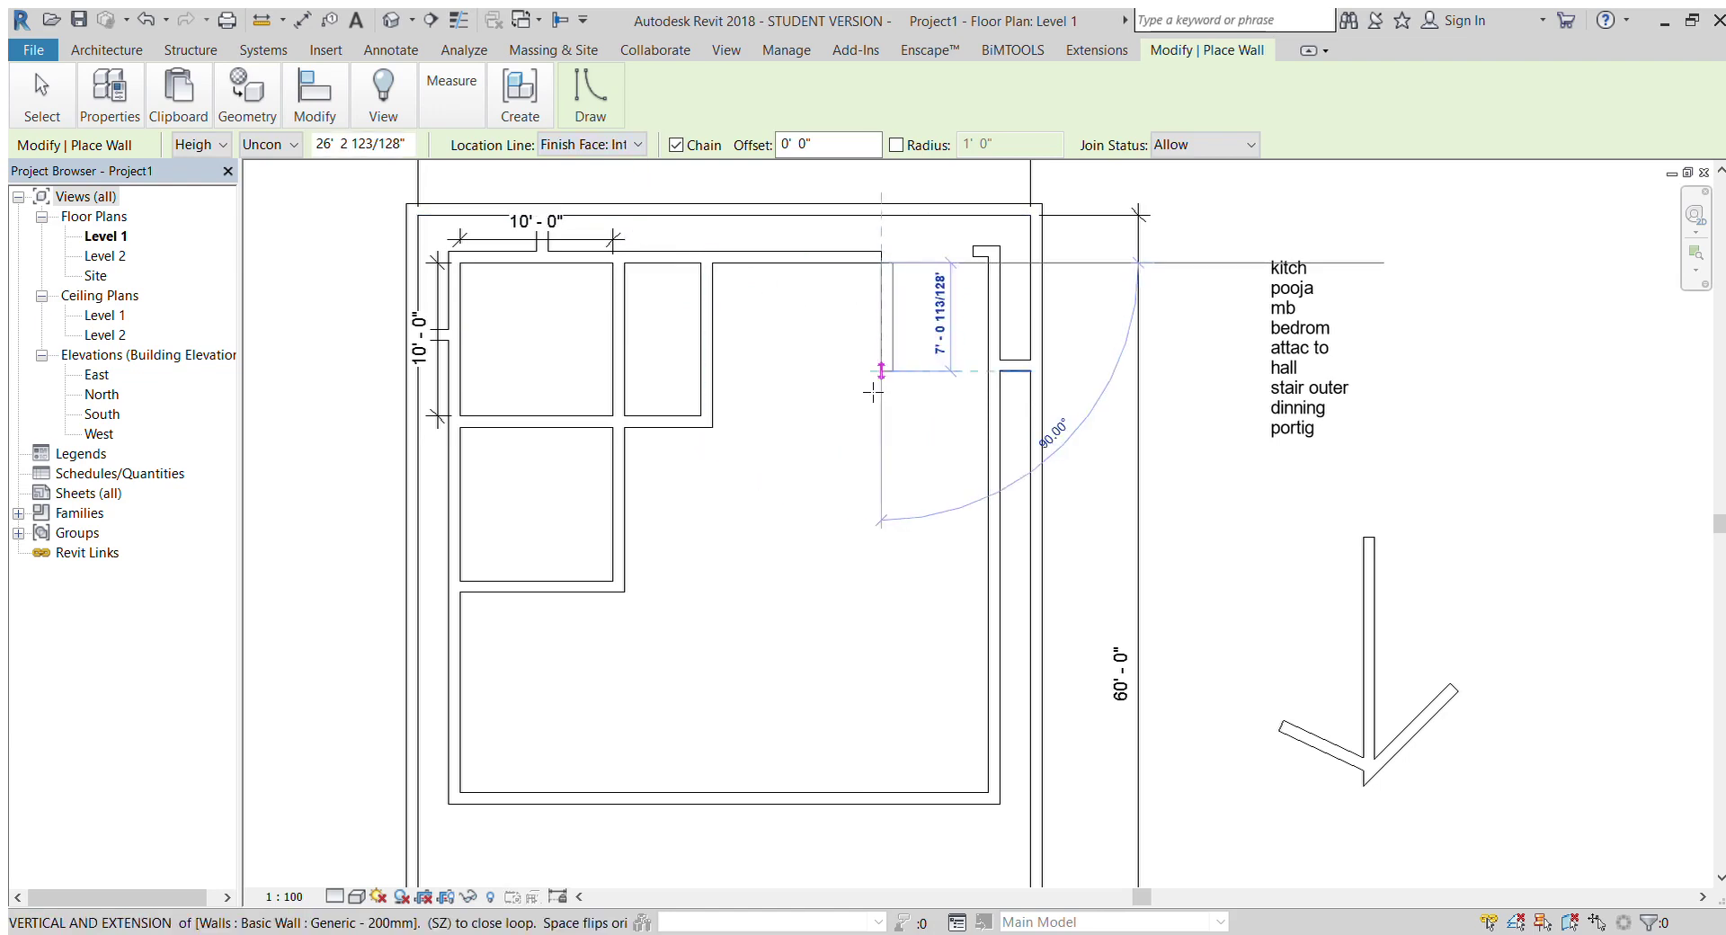
click(862, 520)
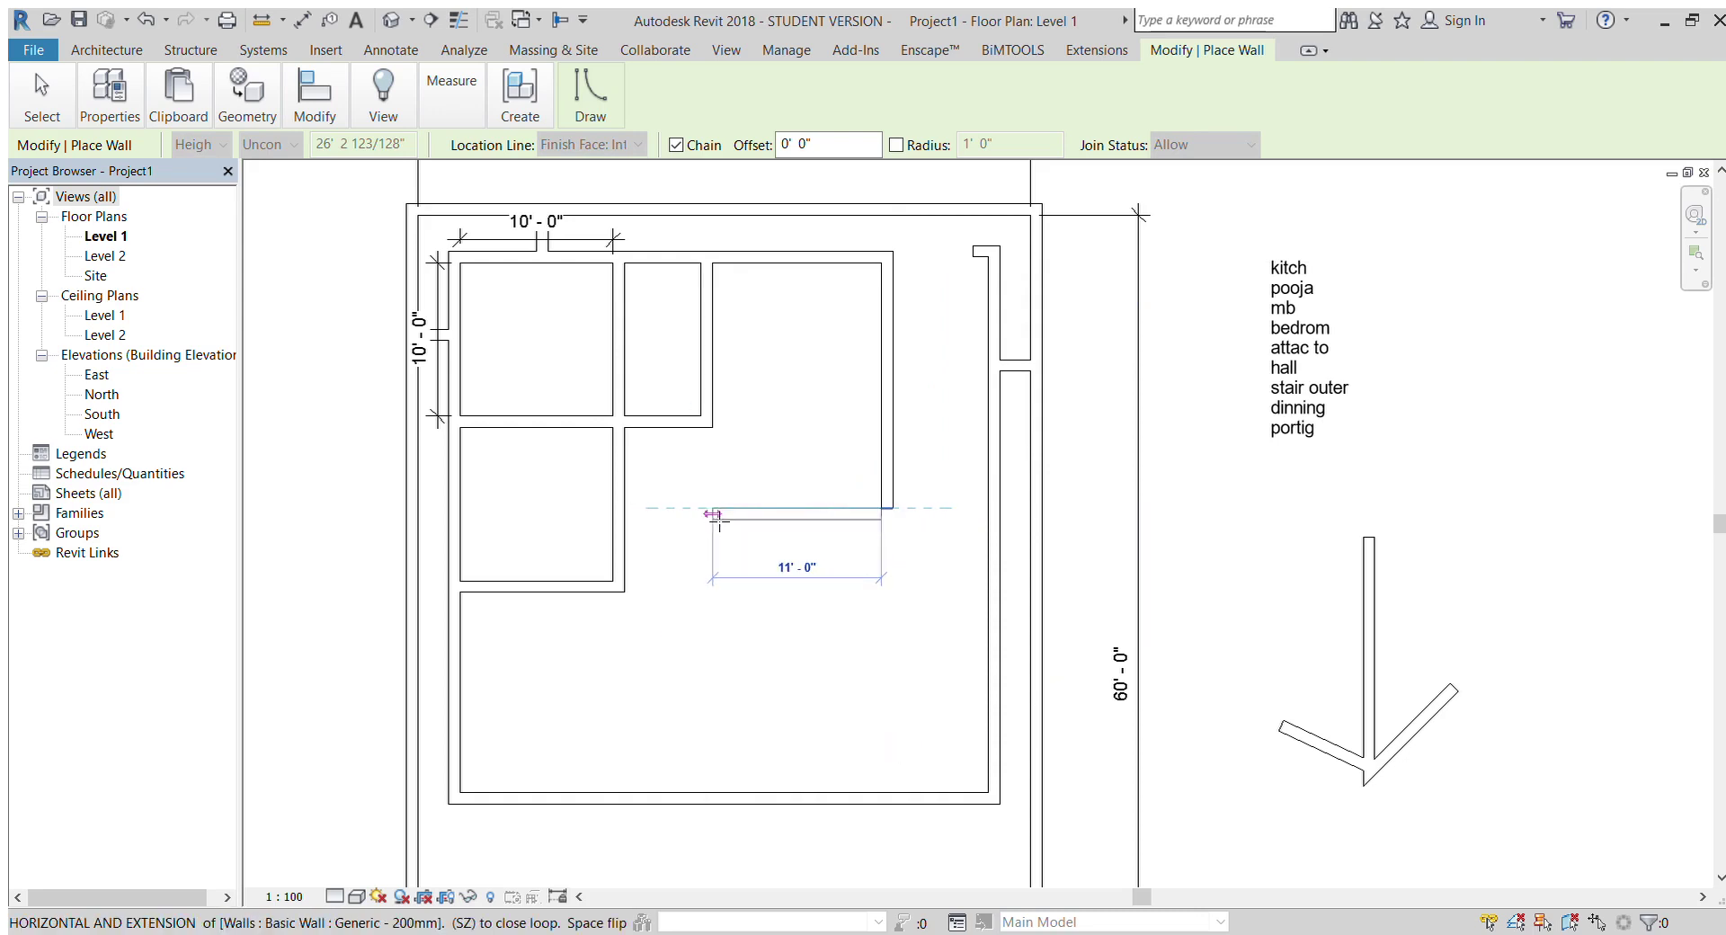
click(712, 510)
click(666, 494)
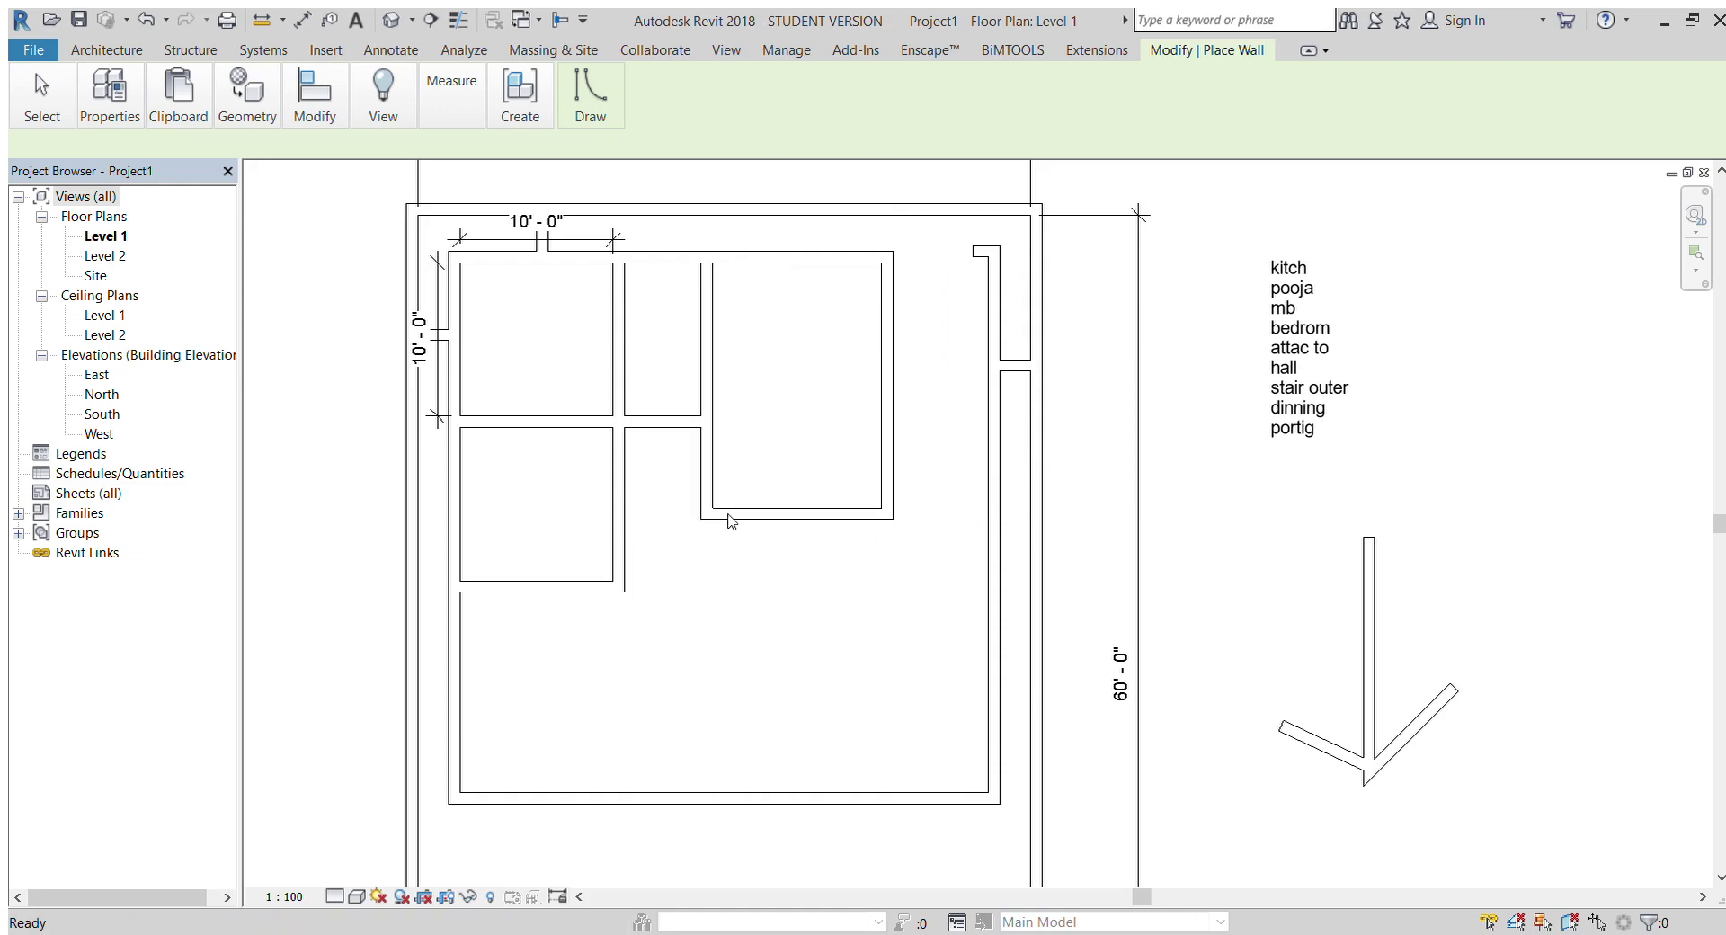
scroll(377, 324, down, 1)
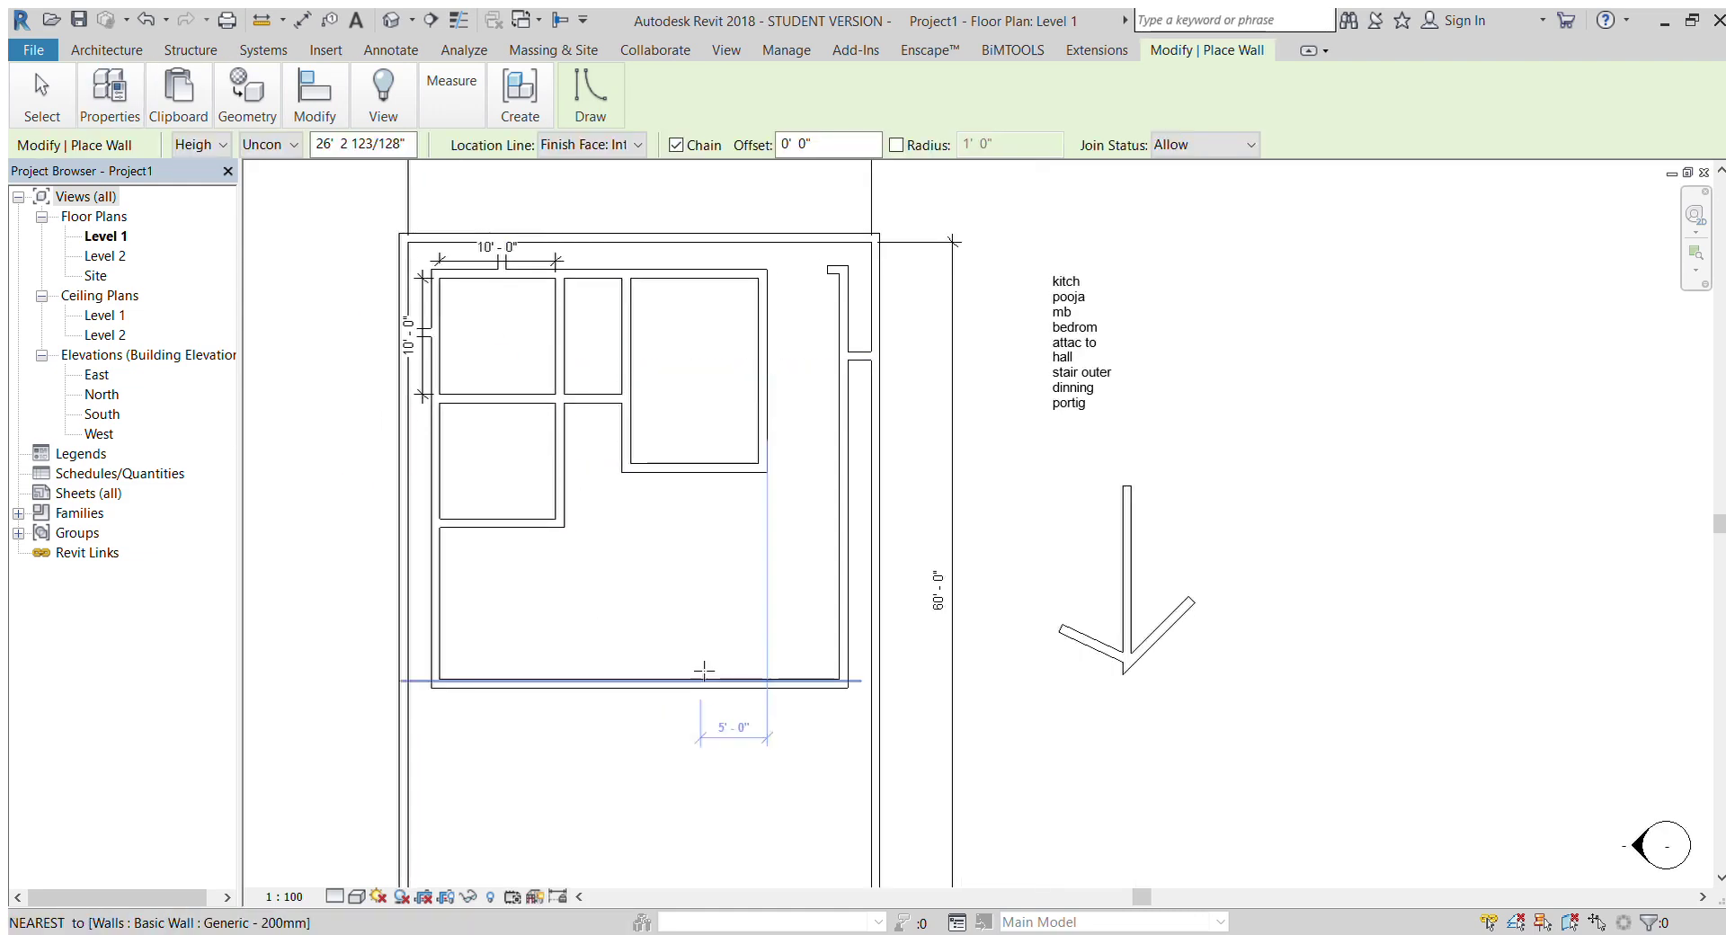
scroll(706, 687, up, 1)
- Cancel the extra walls started at the larger room's lower corner
click(791, 428)
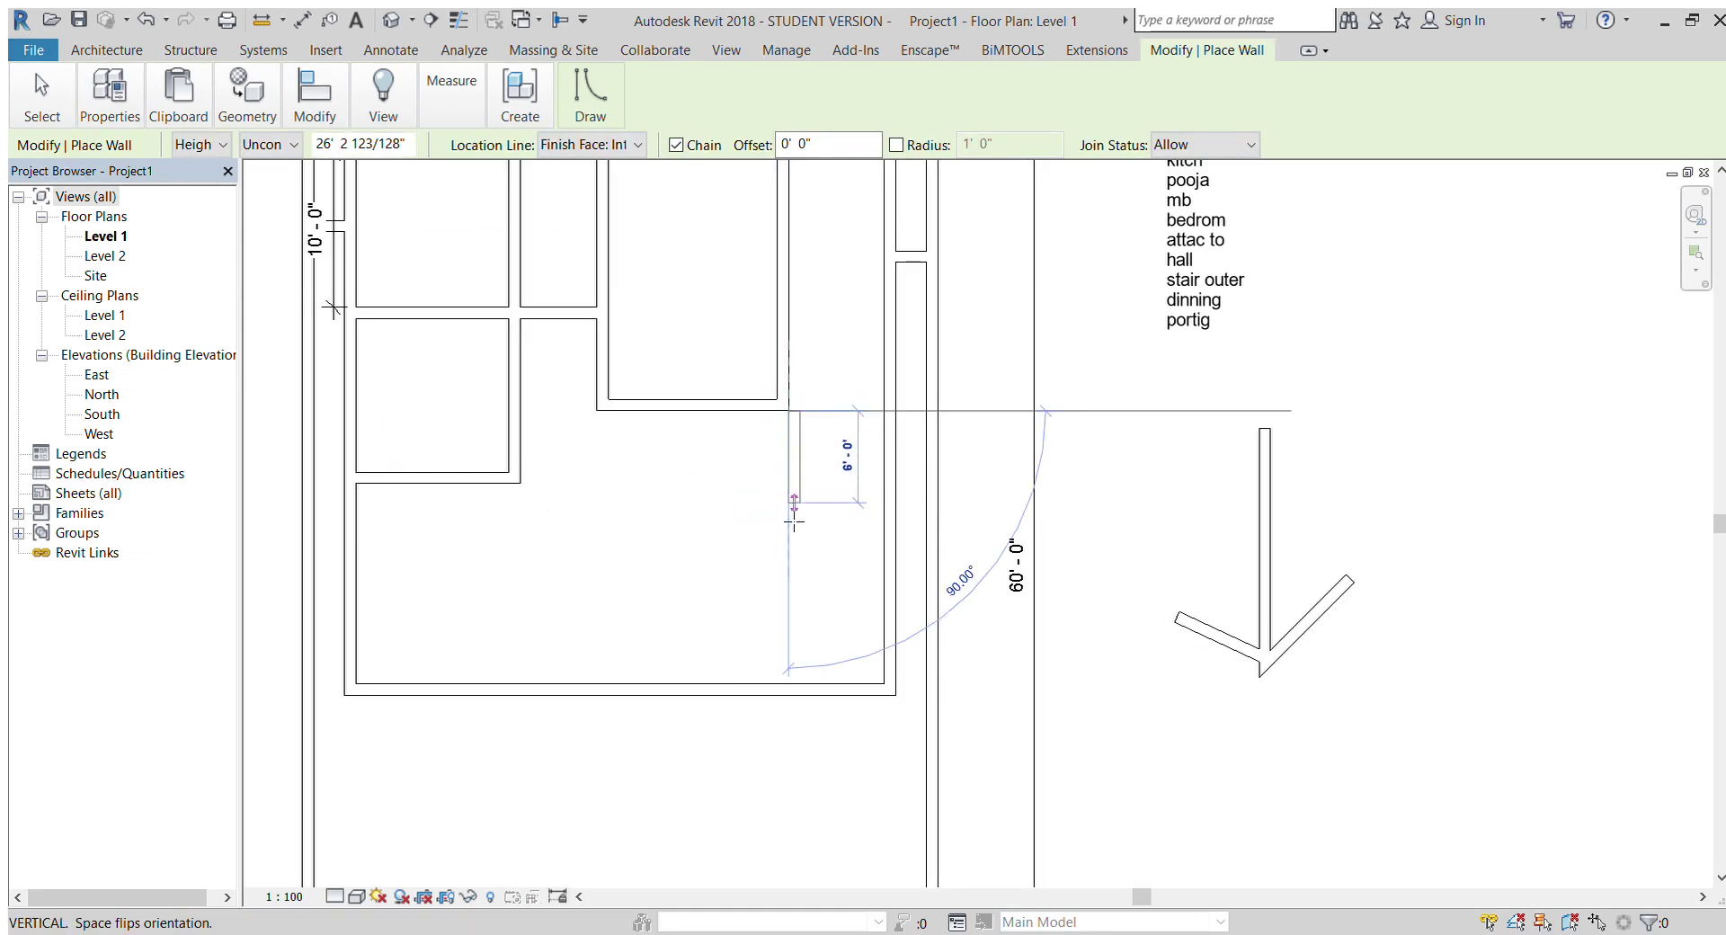
scroll(778, 499, down, 1)
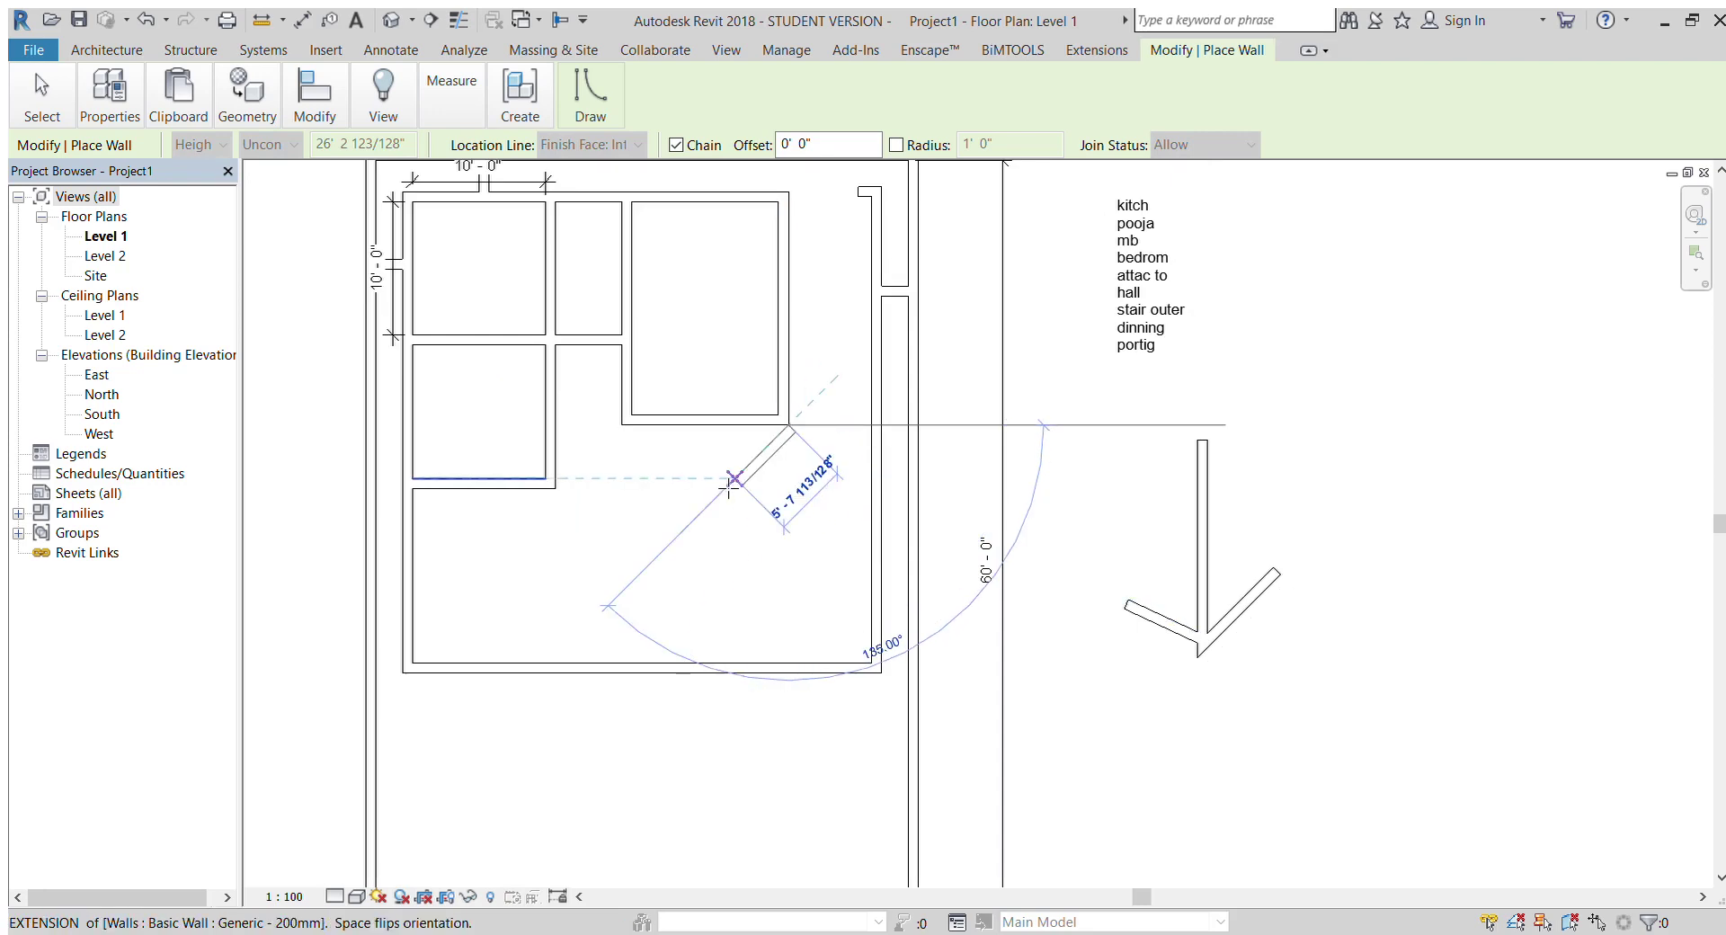
key(Escape)
key(Escape)
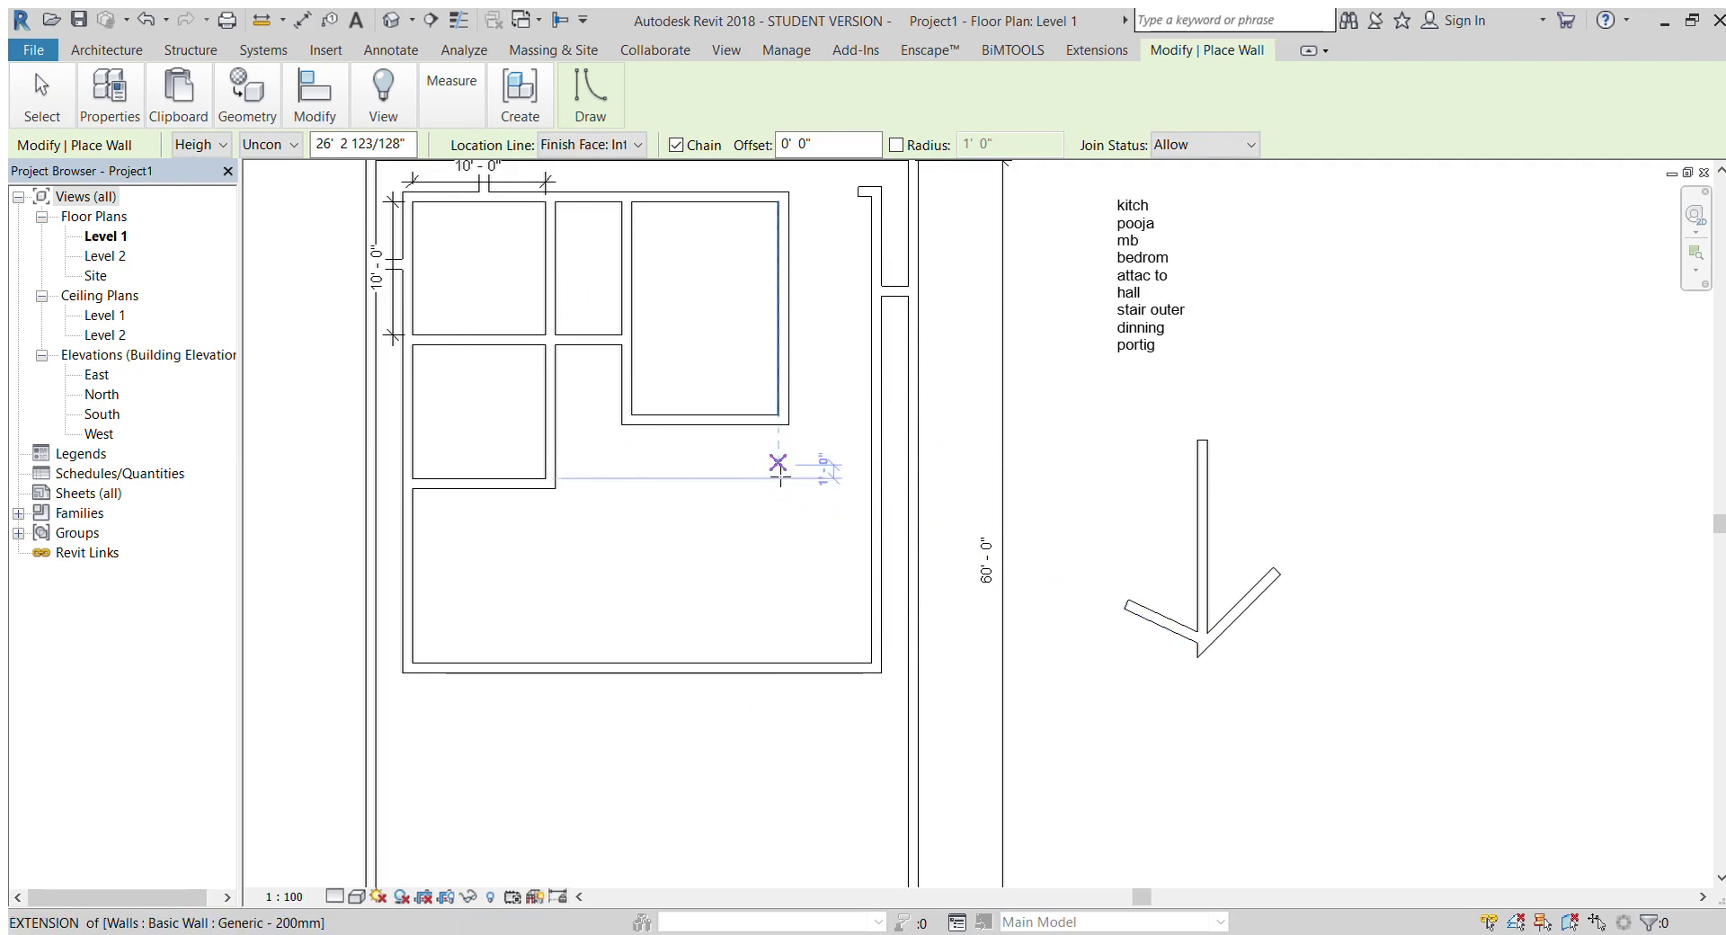
scroll(778, 470, down, 1)
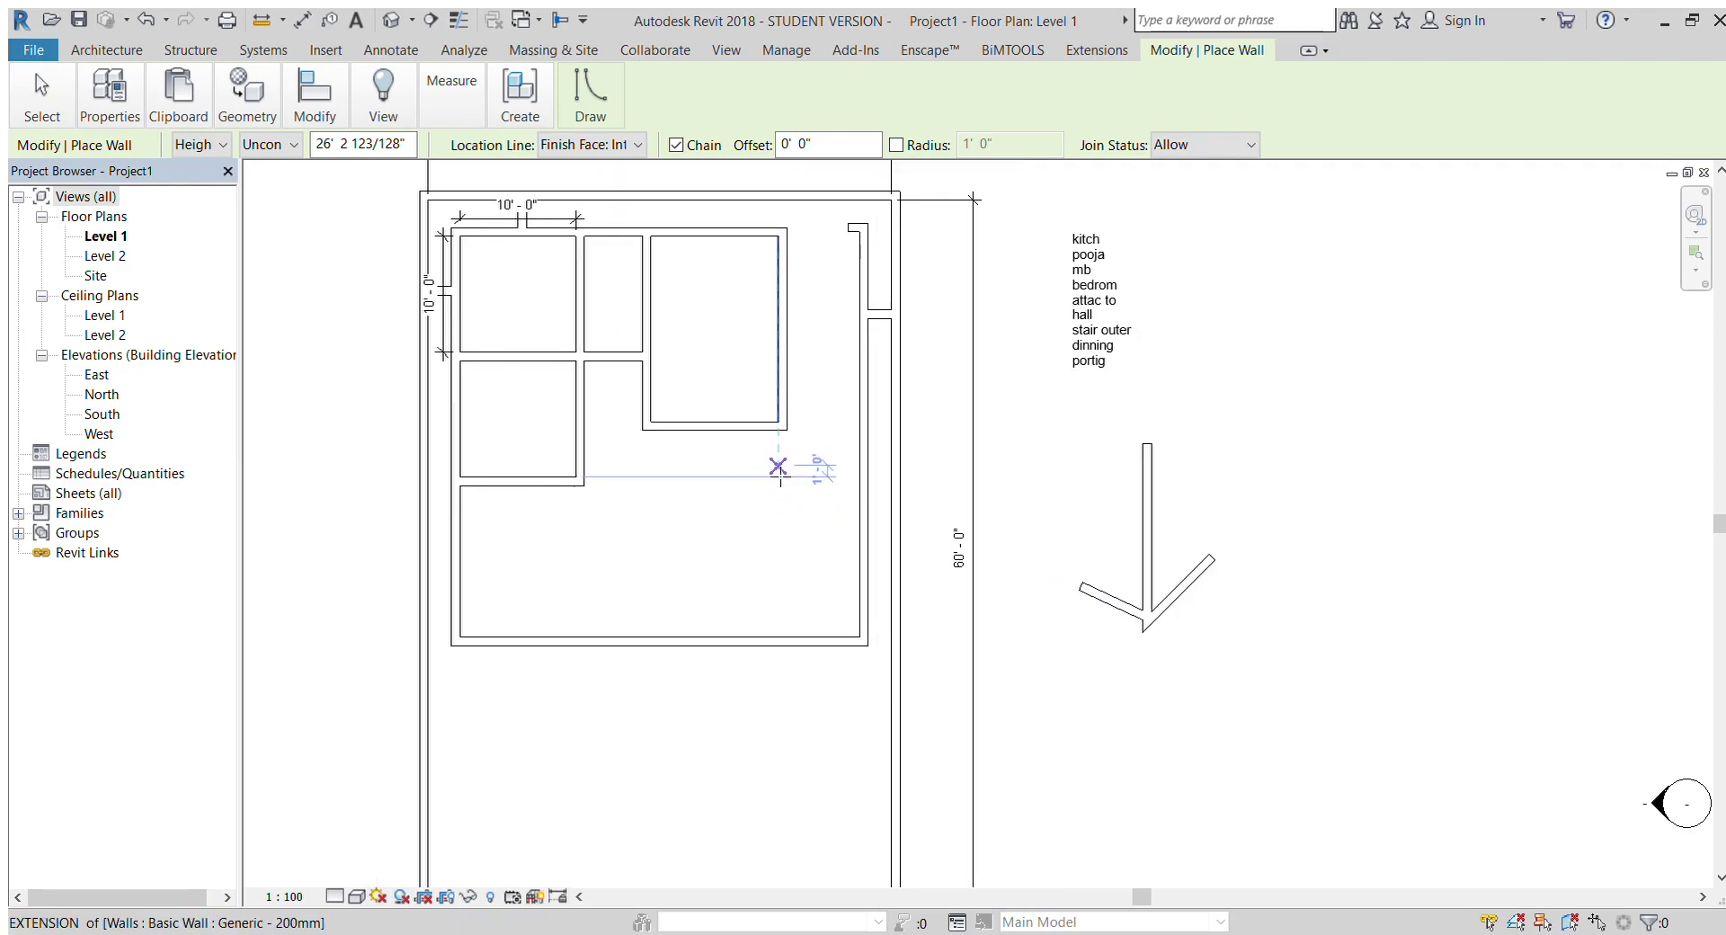
click(788, 431)
key(Escape)
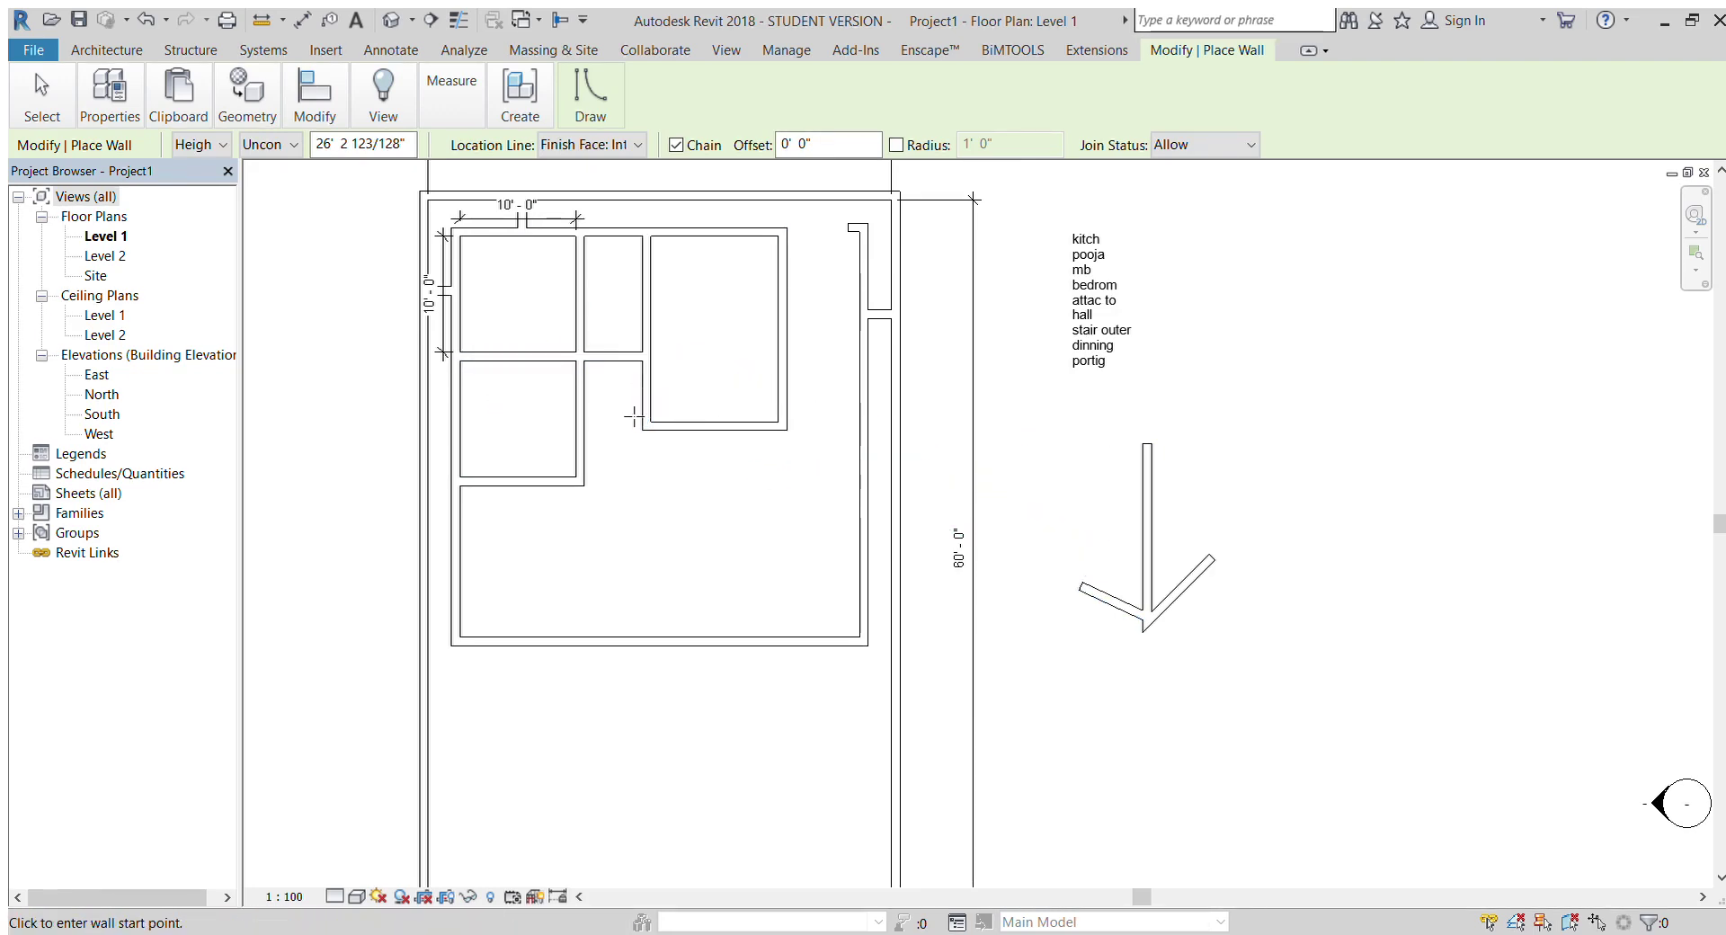
click(641, 406)
click(784, 430)
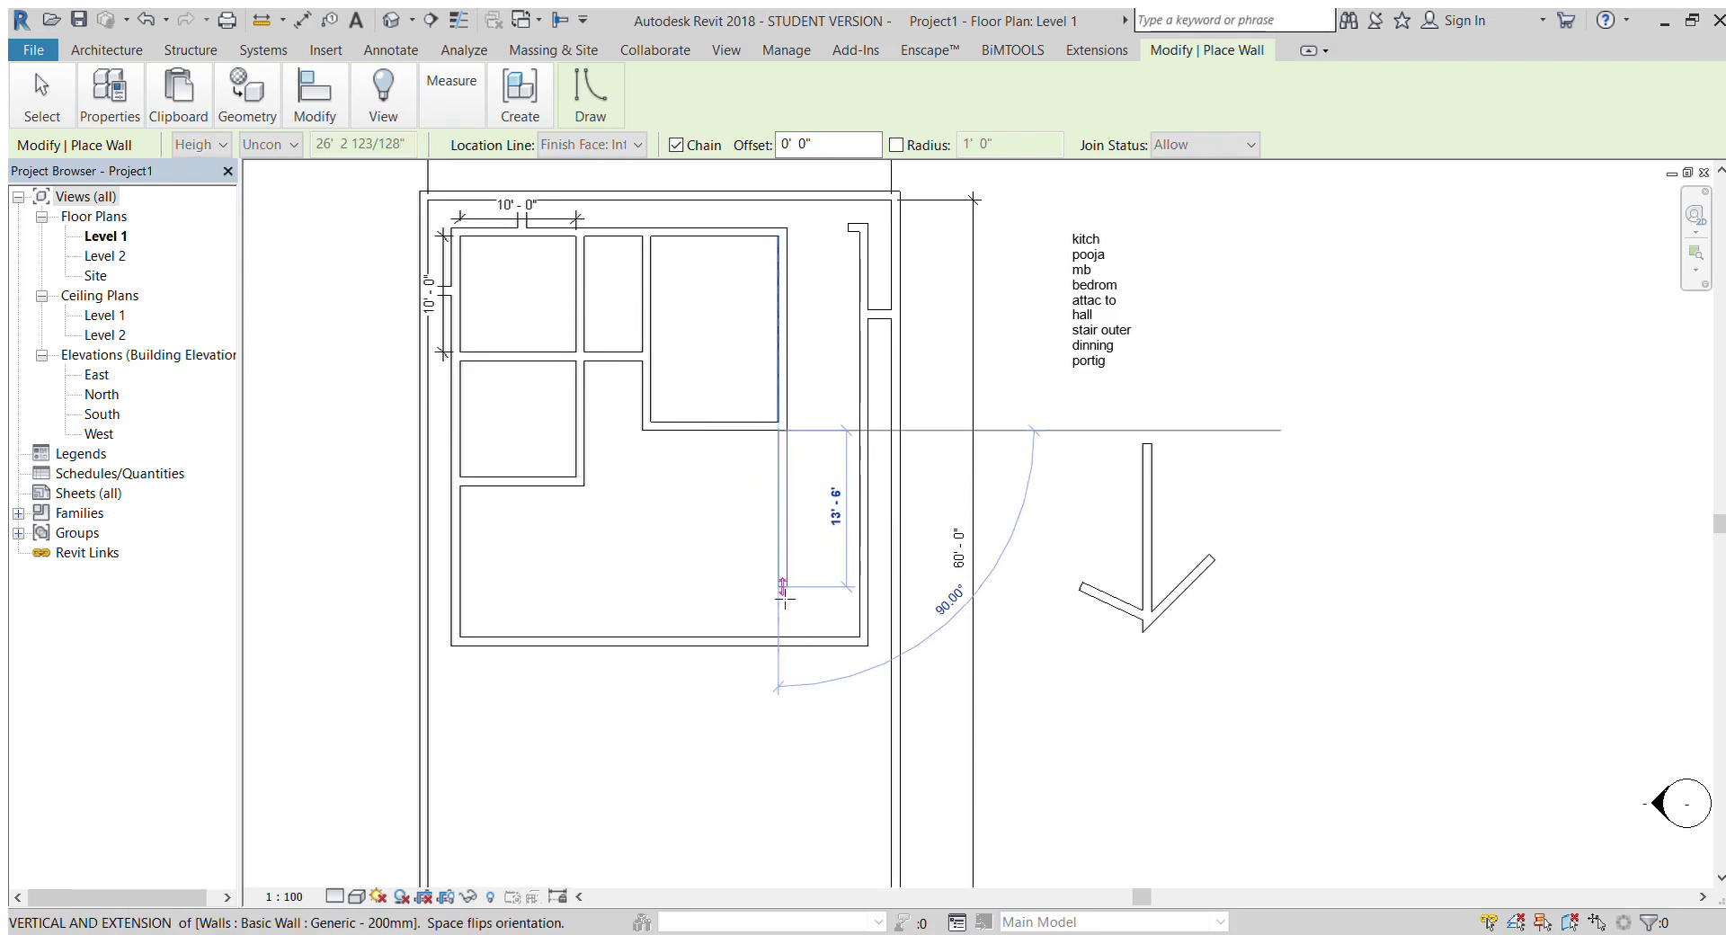
click(779, 476)
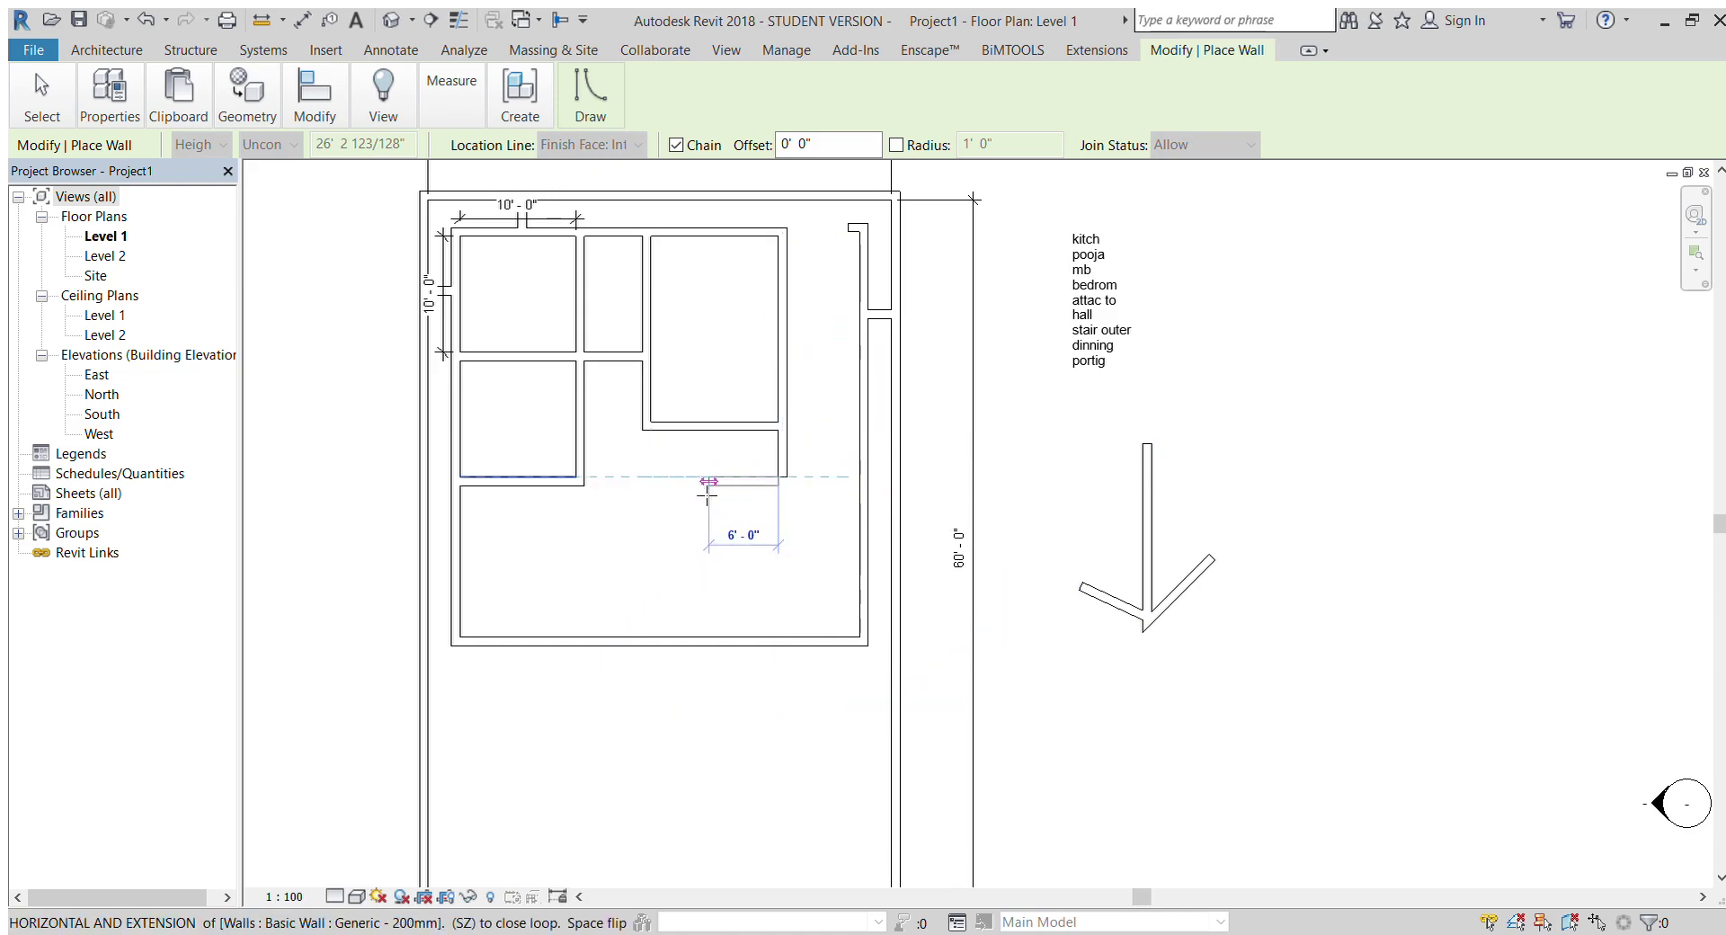
click(651, 477)
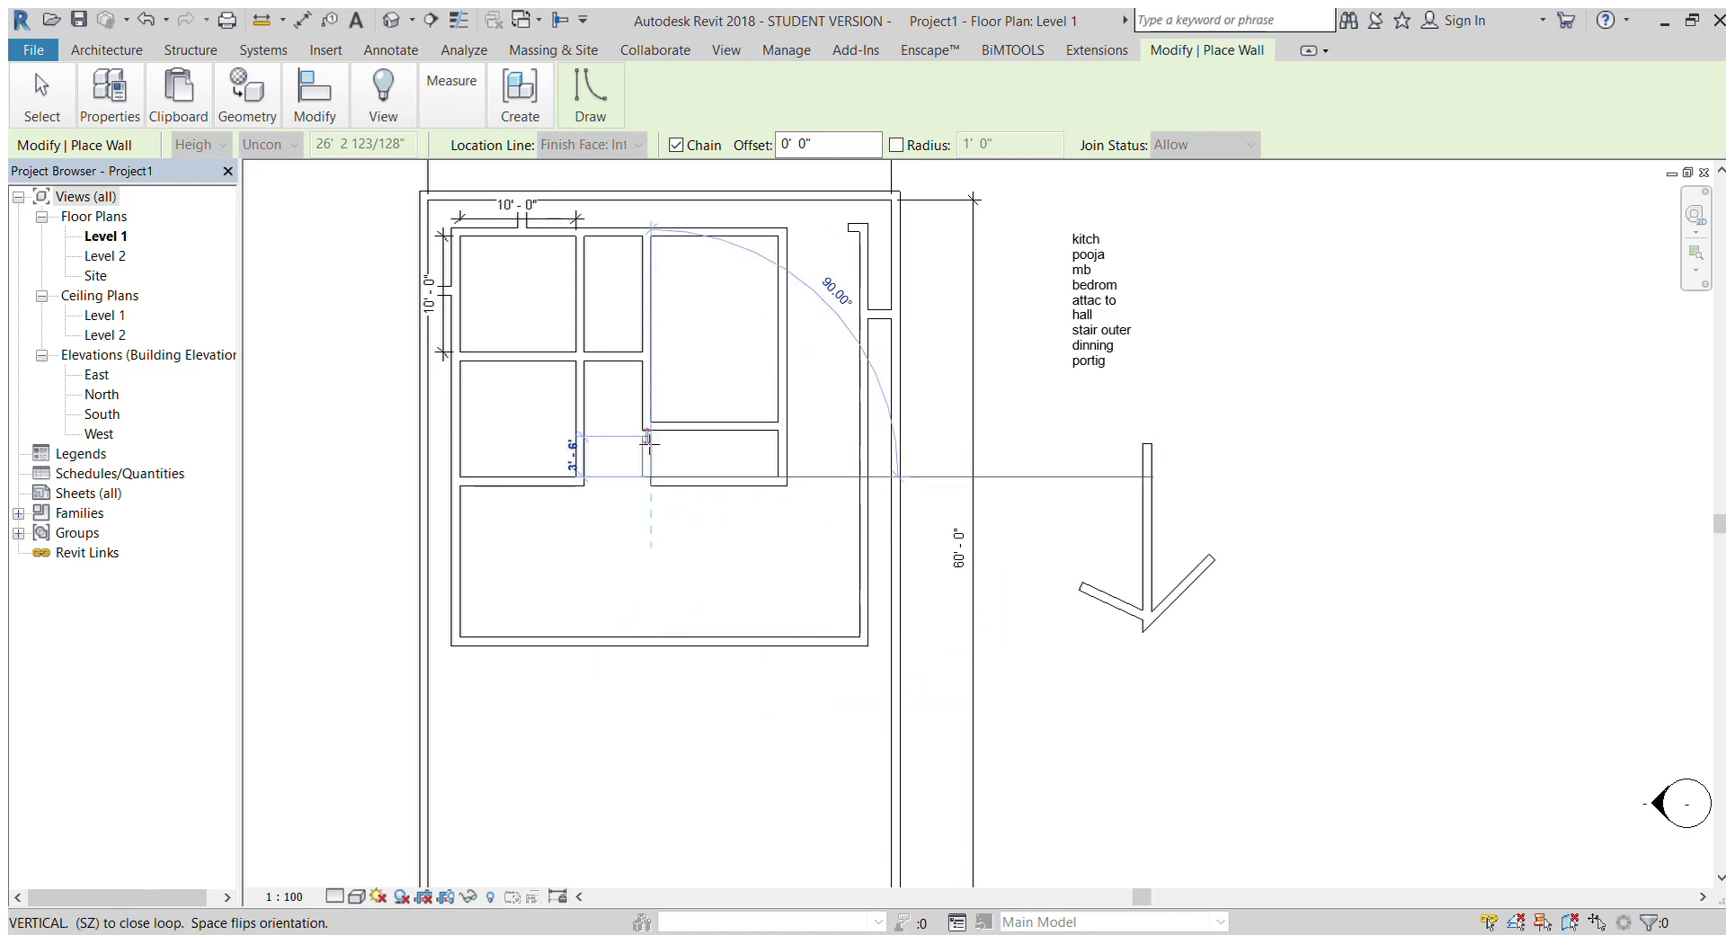
key(Escape)
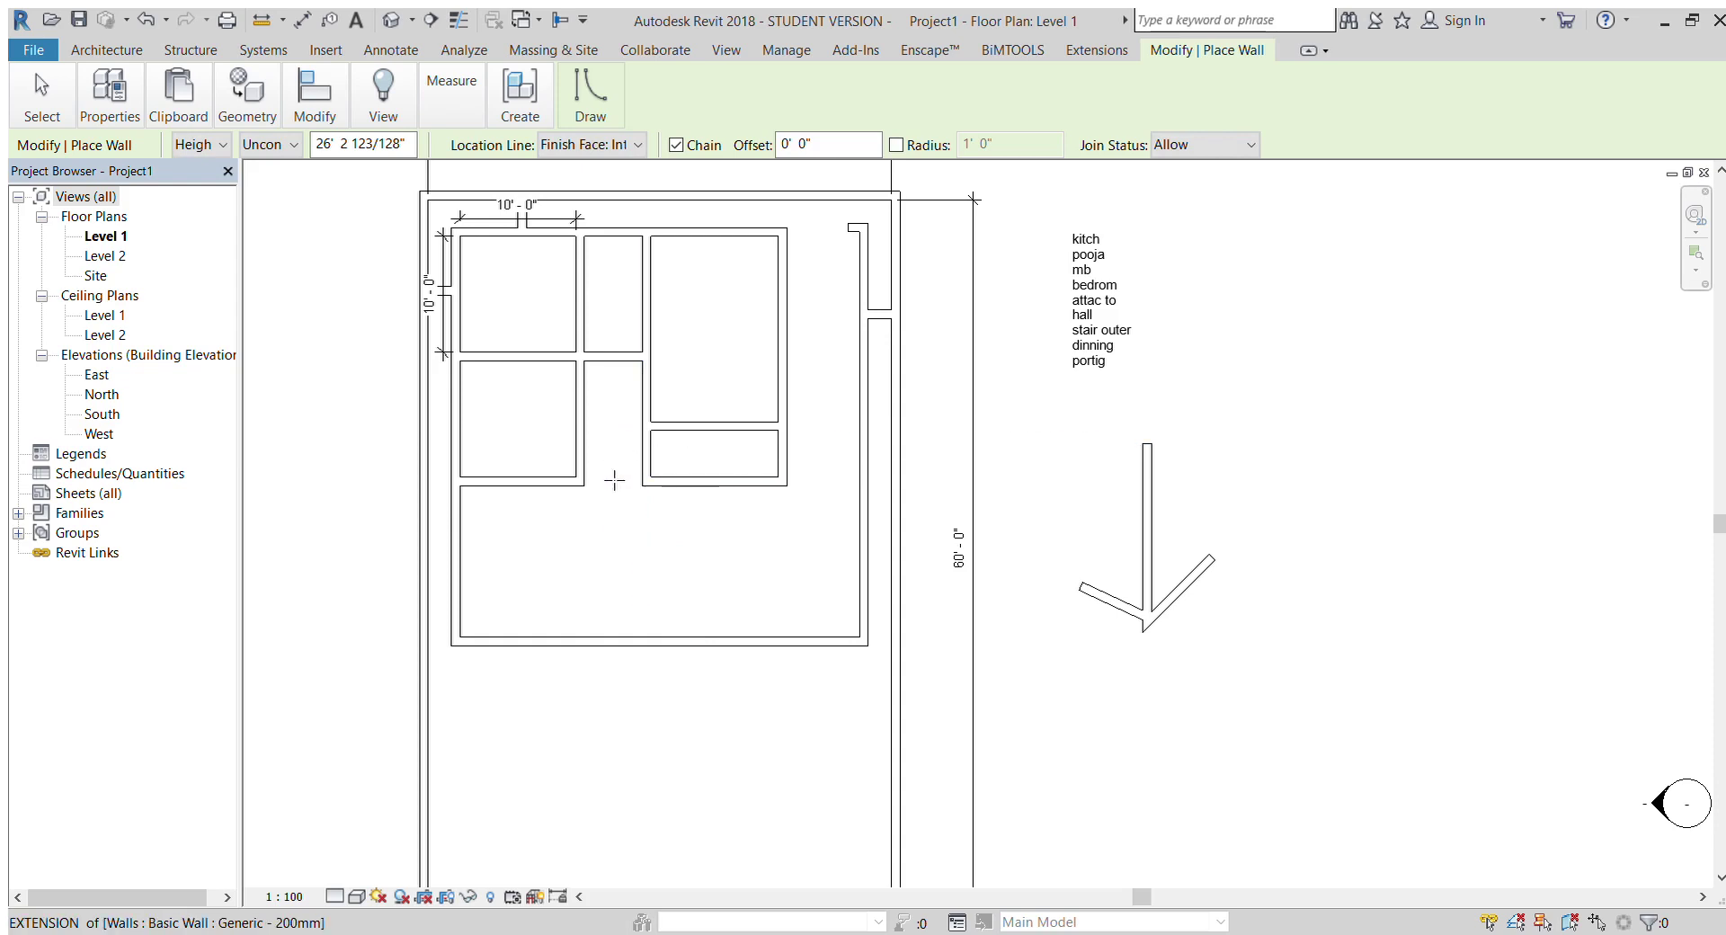
middle_drag(615, 570, 598, 553)
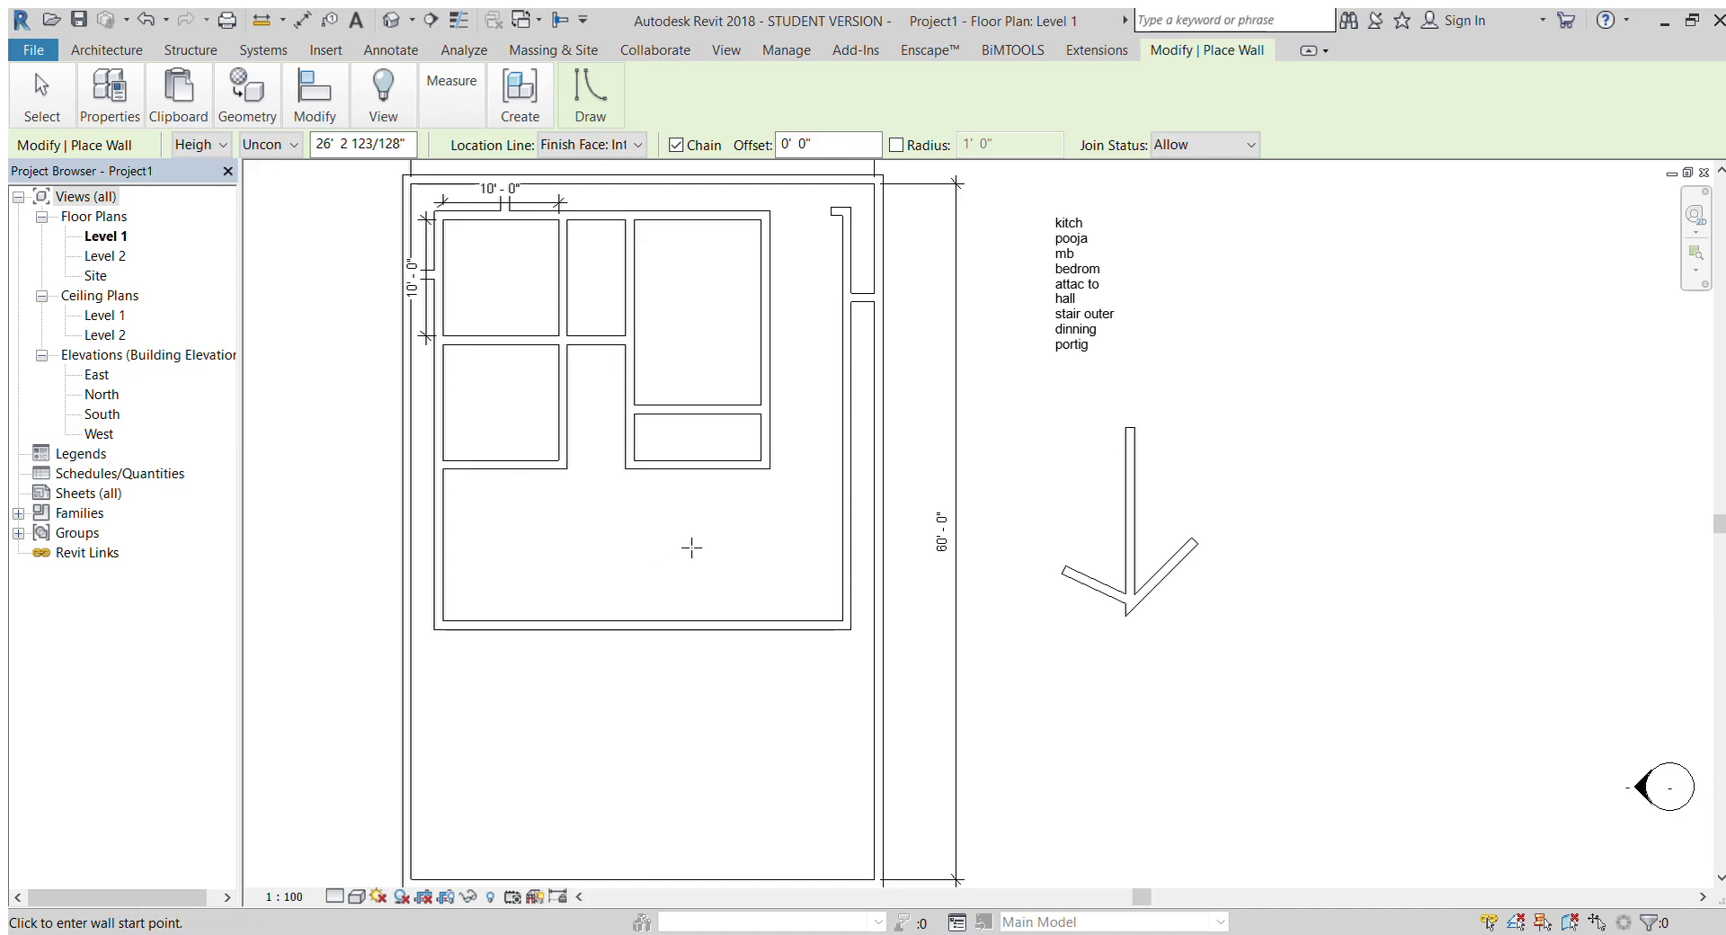
- Draw a vertical wall down to the bottom wall, then a horizontal wall left closing the sixth room
click(770, 468)
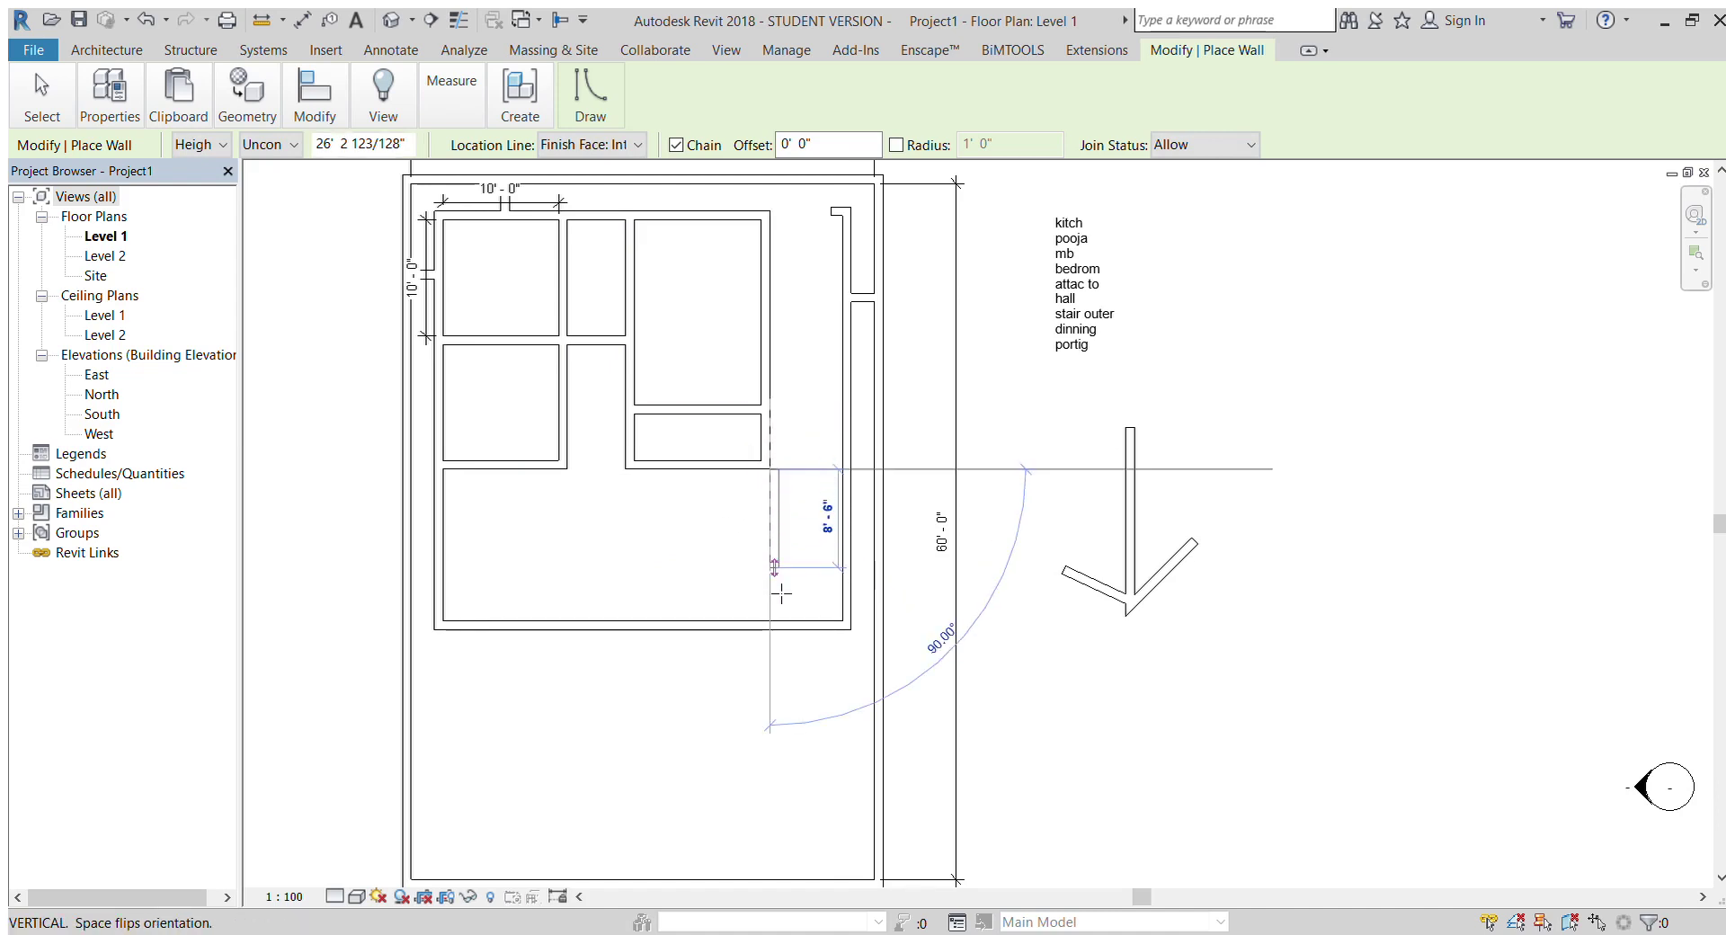
scroll(775, 588, down, 1)
key(Escape)
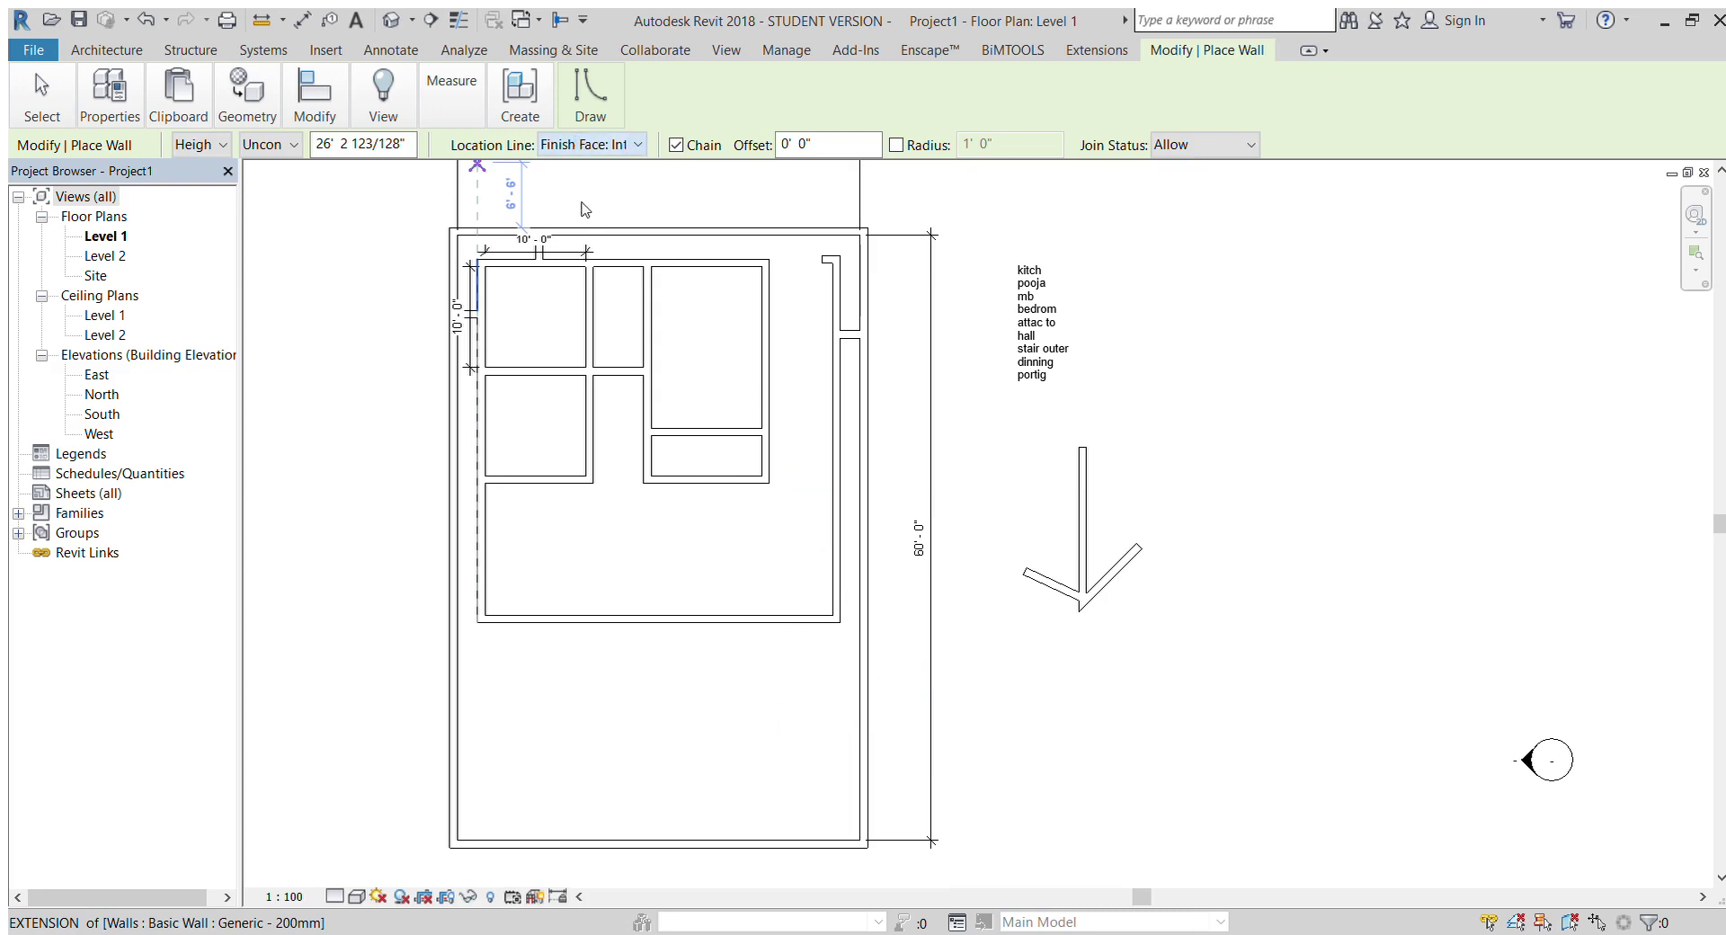
click(770, 484)
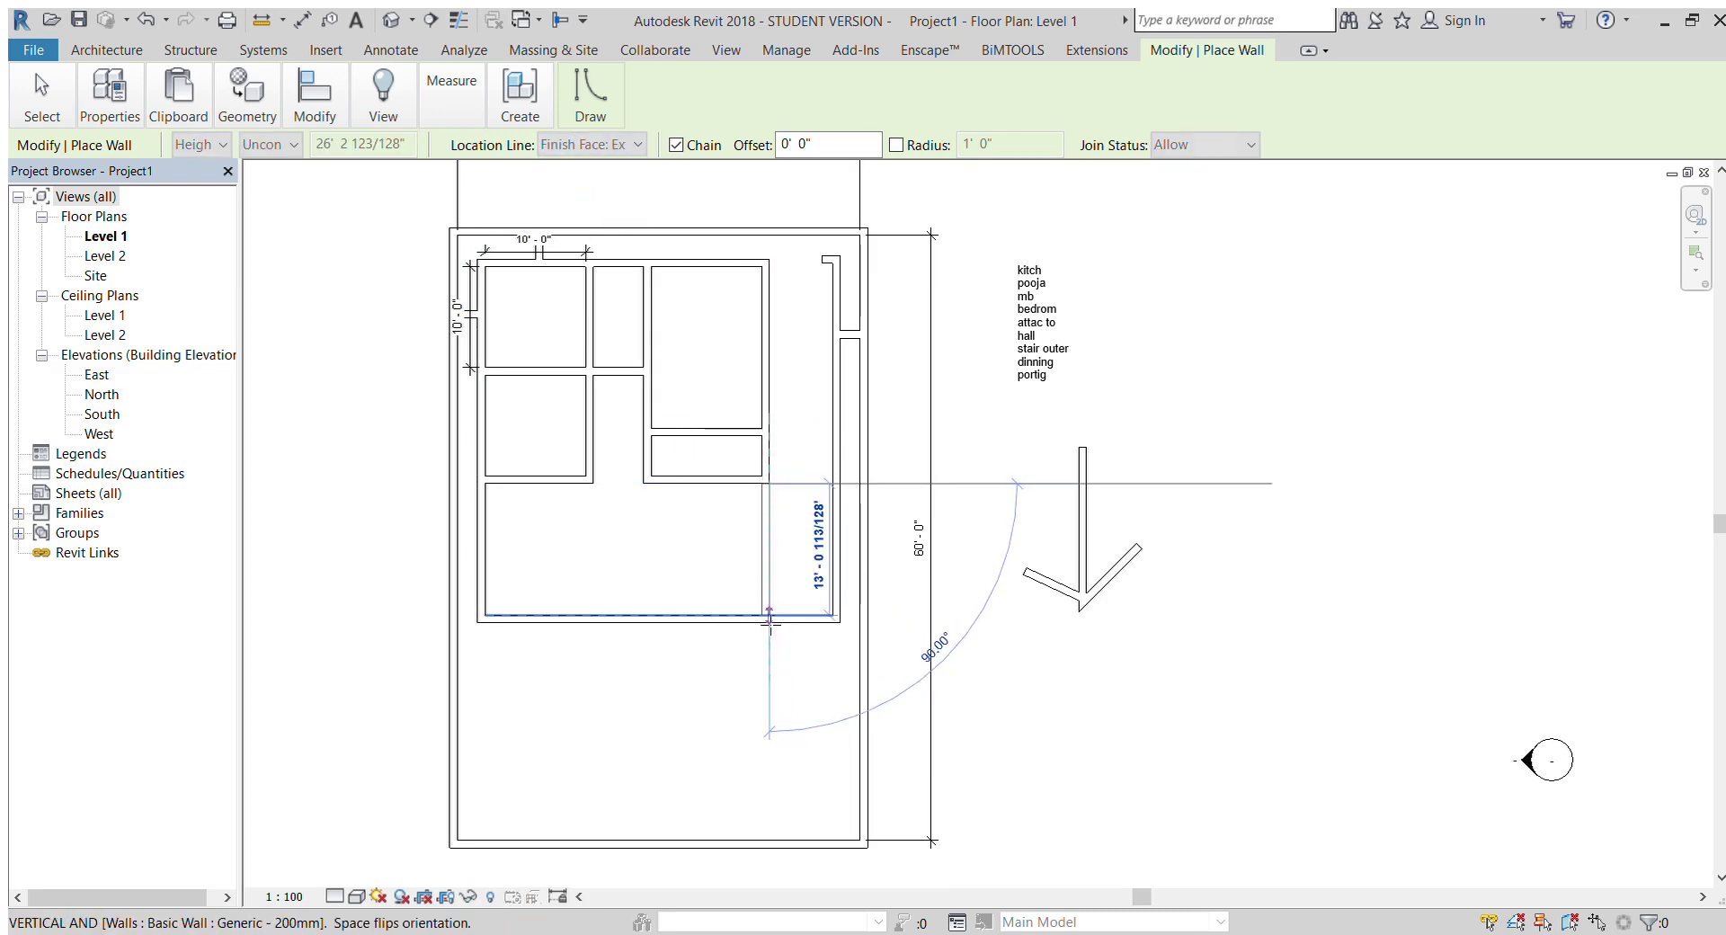
click(766, 585)
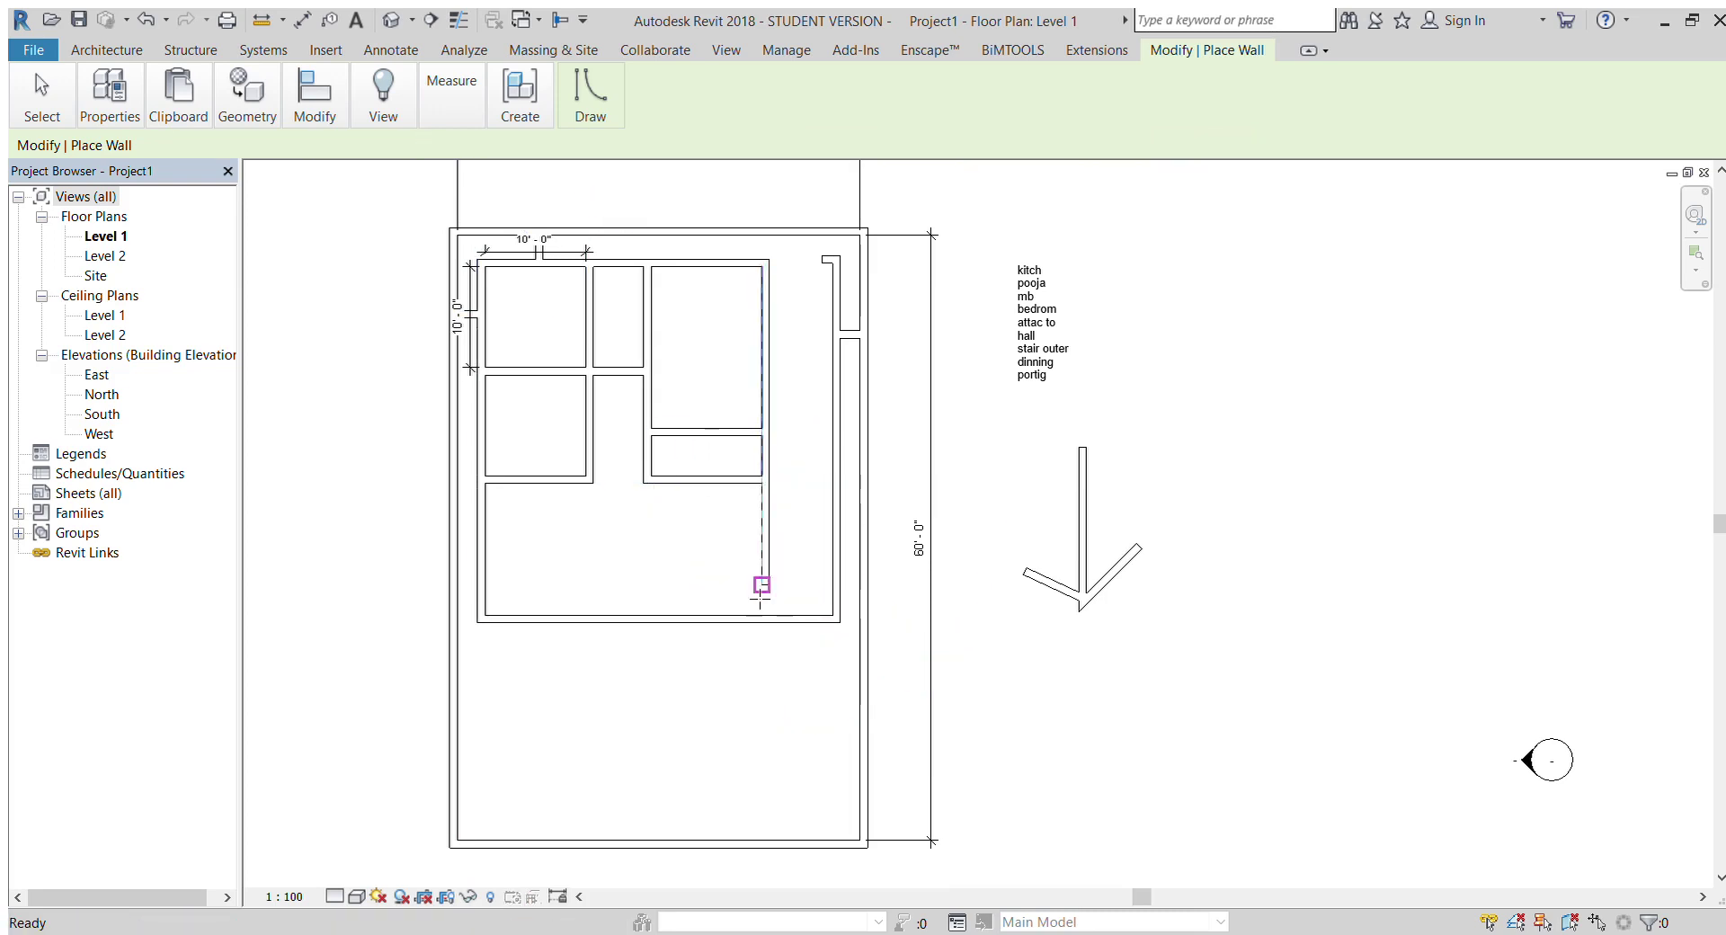
scroll(759, 591, up, 2)
key(Escape)
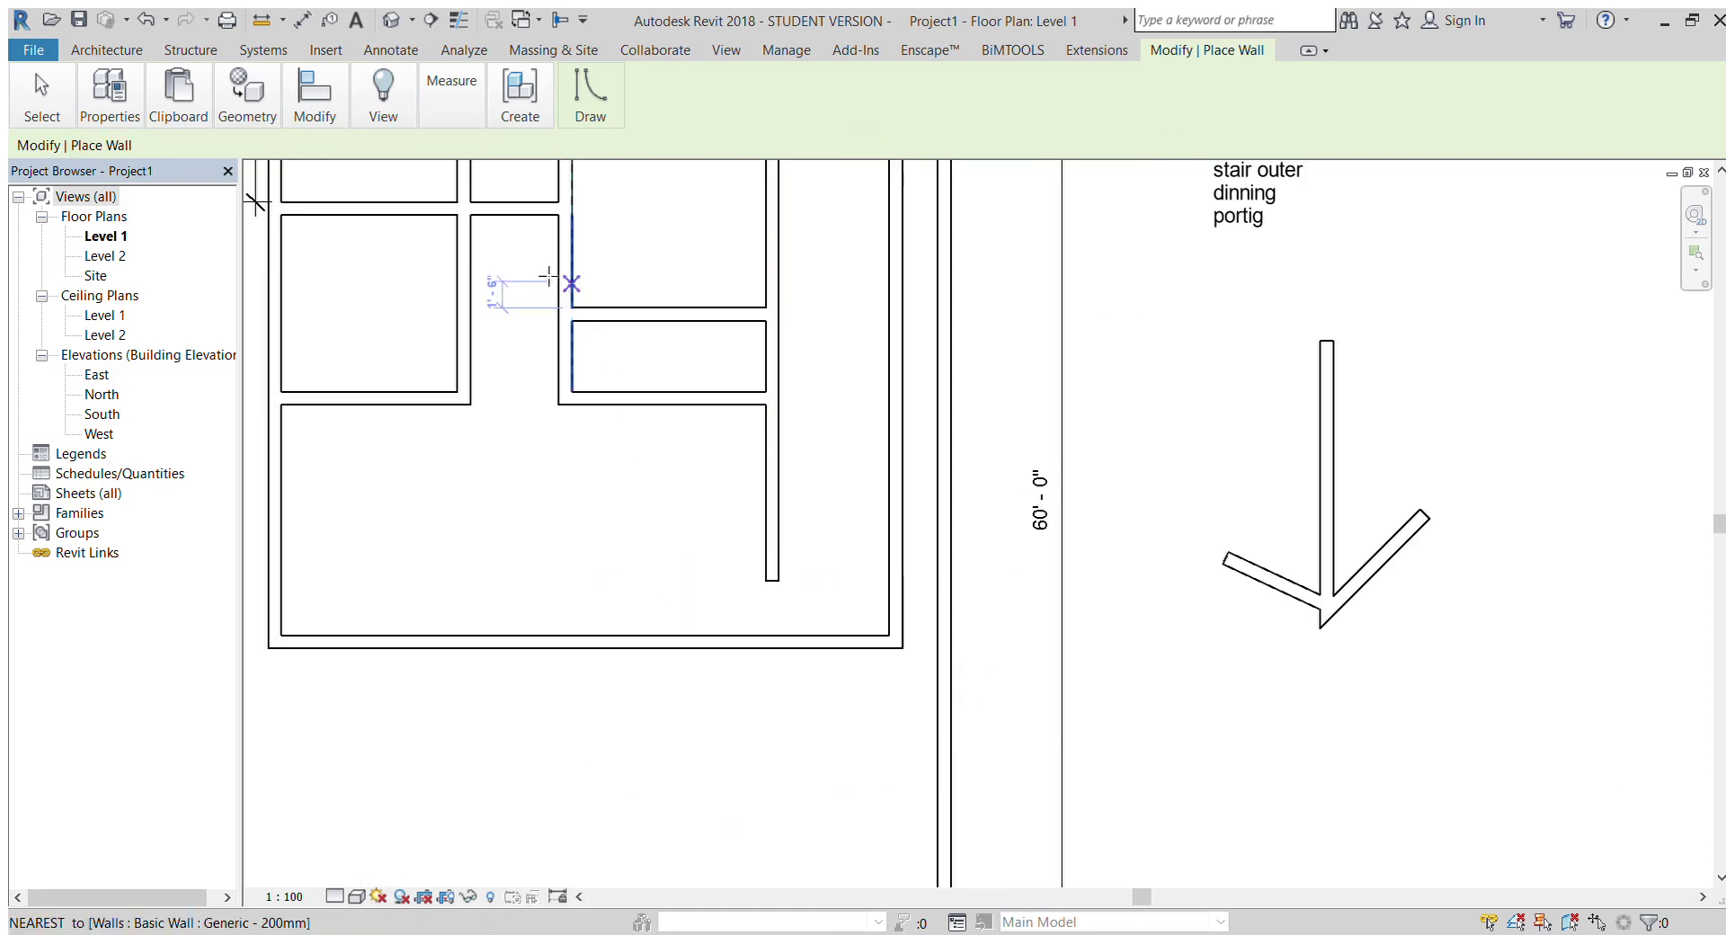
key(Down)
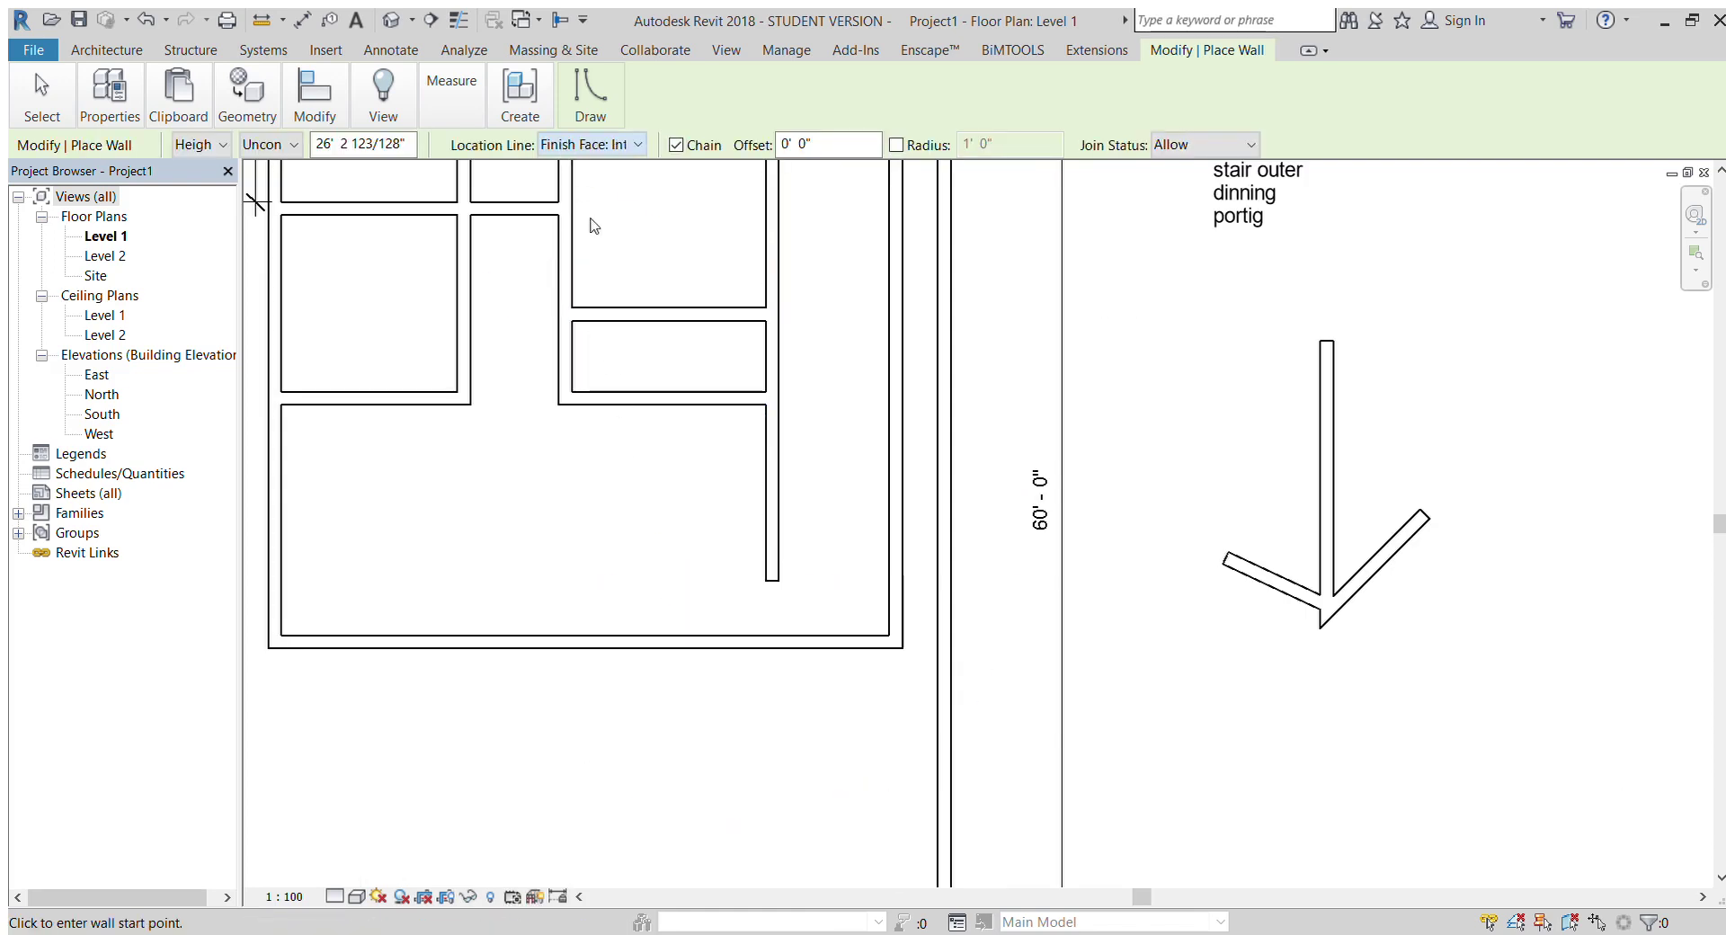
click(769, 582)
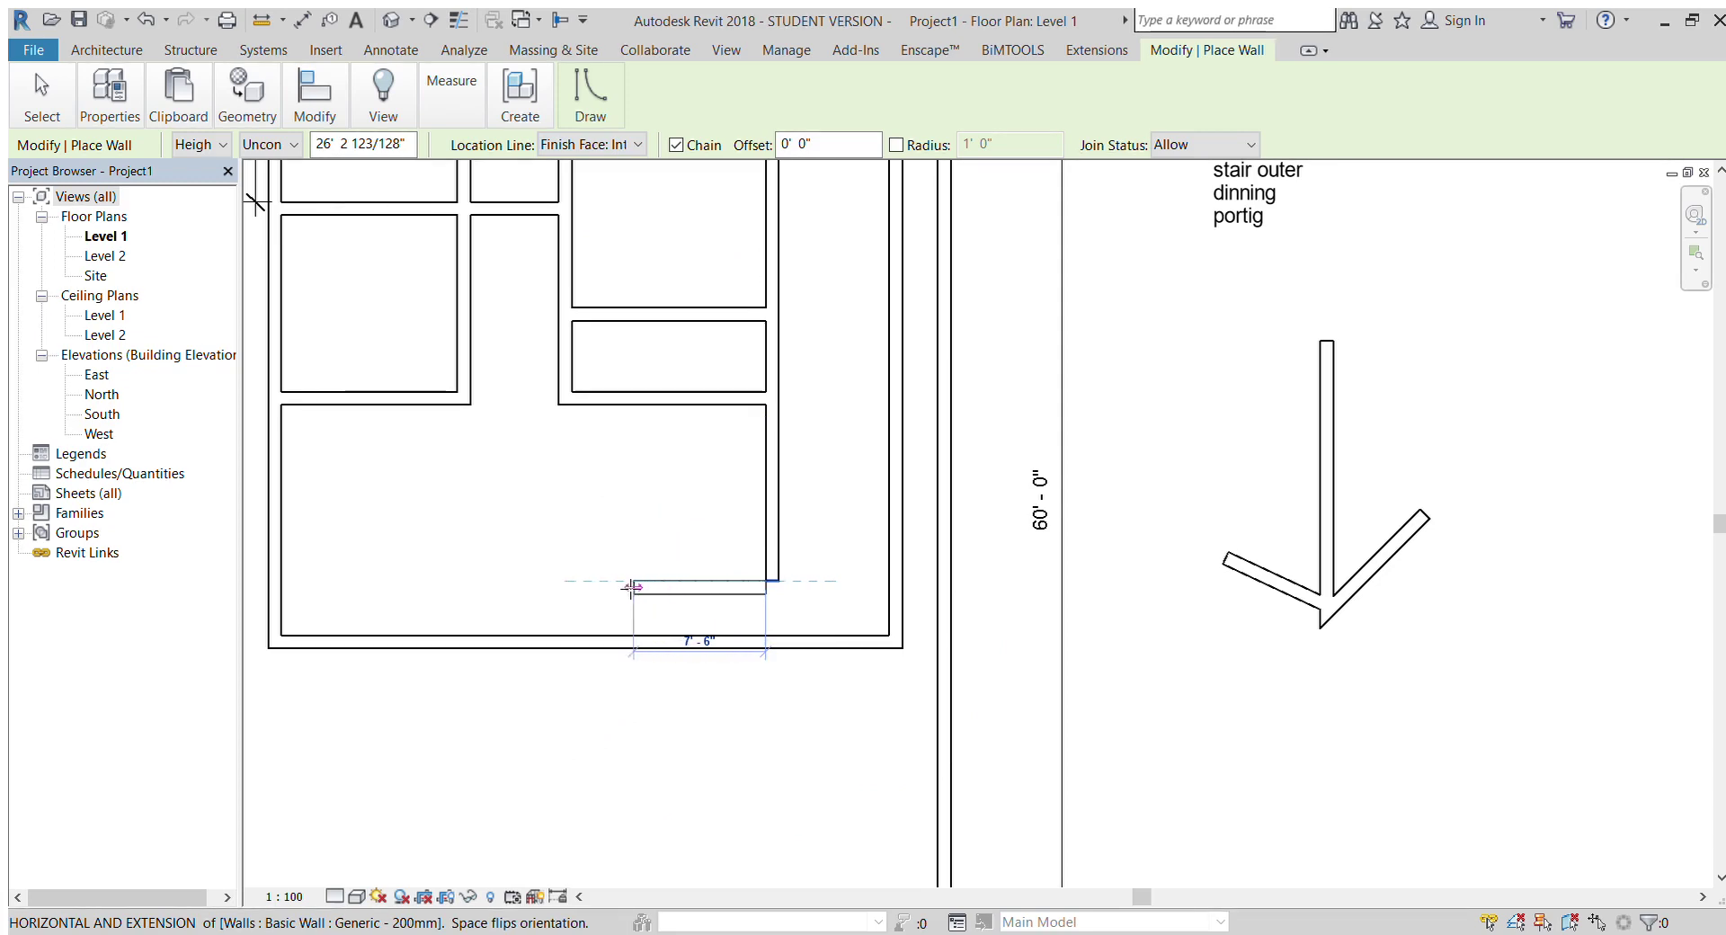
click(572, 583)
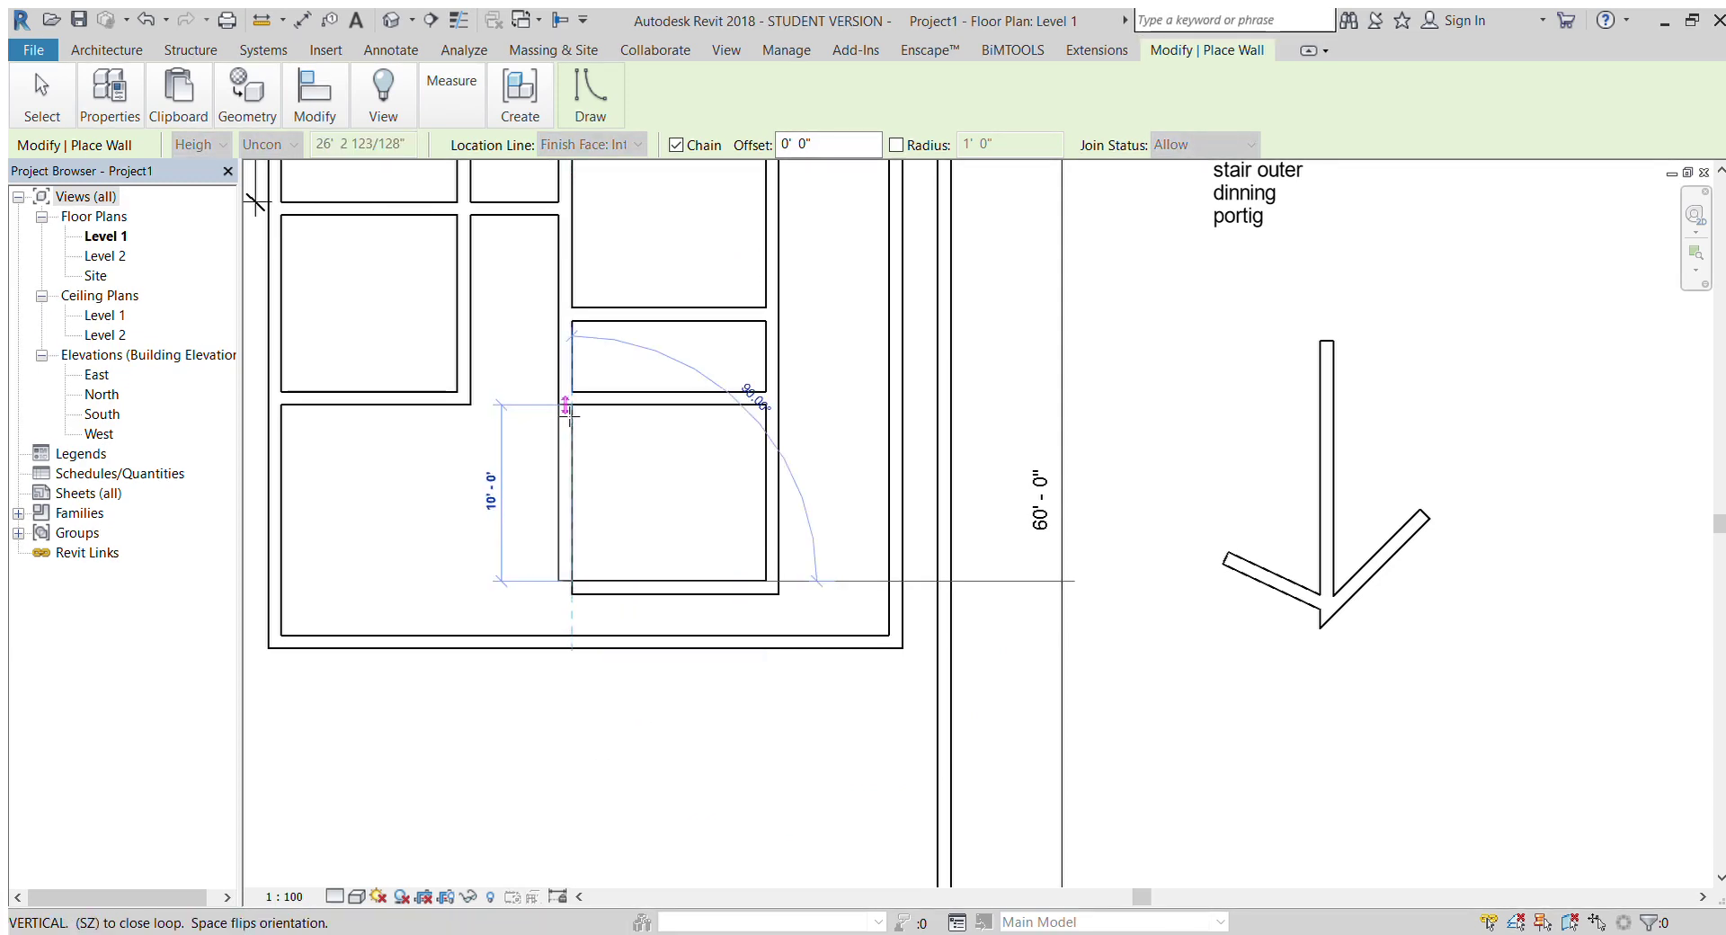
key(Escape)
scroll(604, 371, down, 2)
- Delete the long bottom wall of the large room and restart the Wall tool with WA
key(Escape)
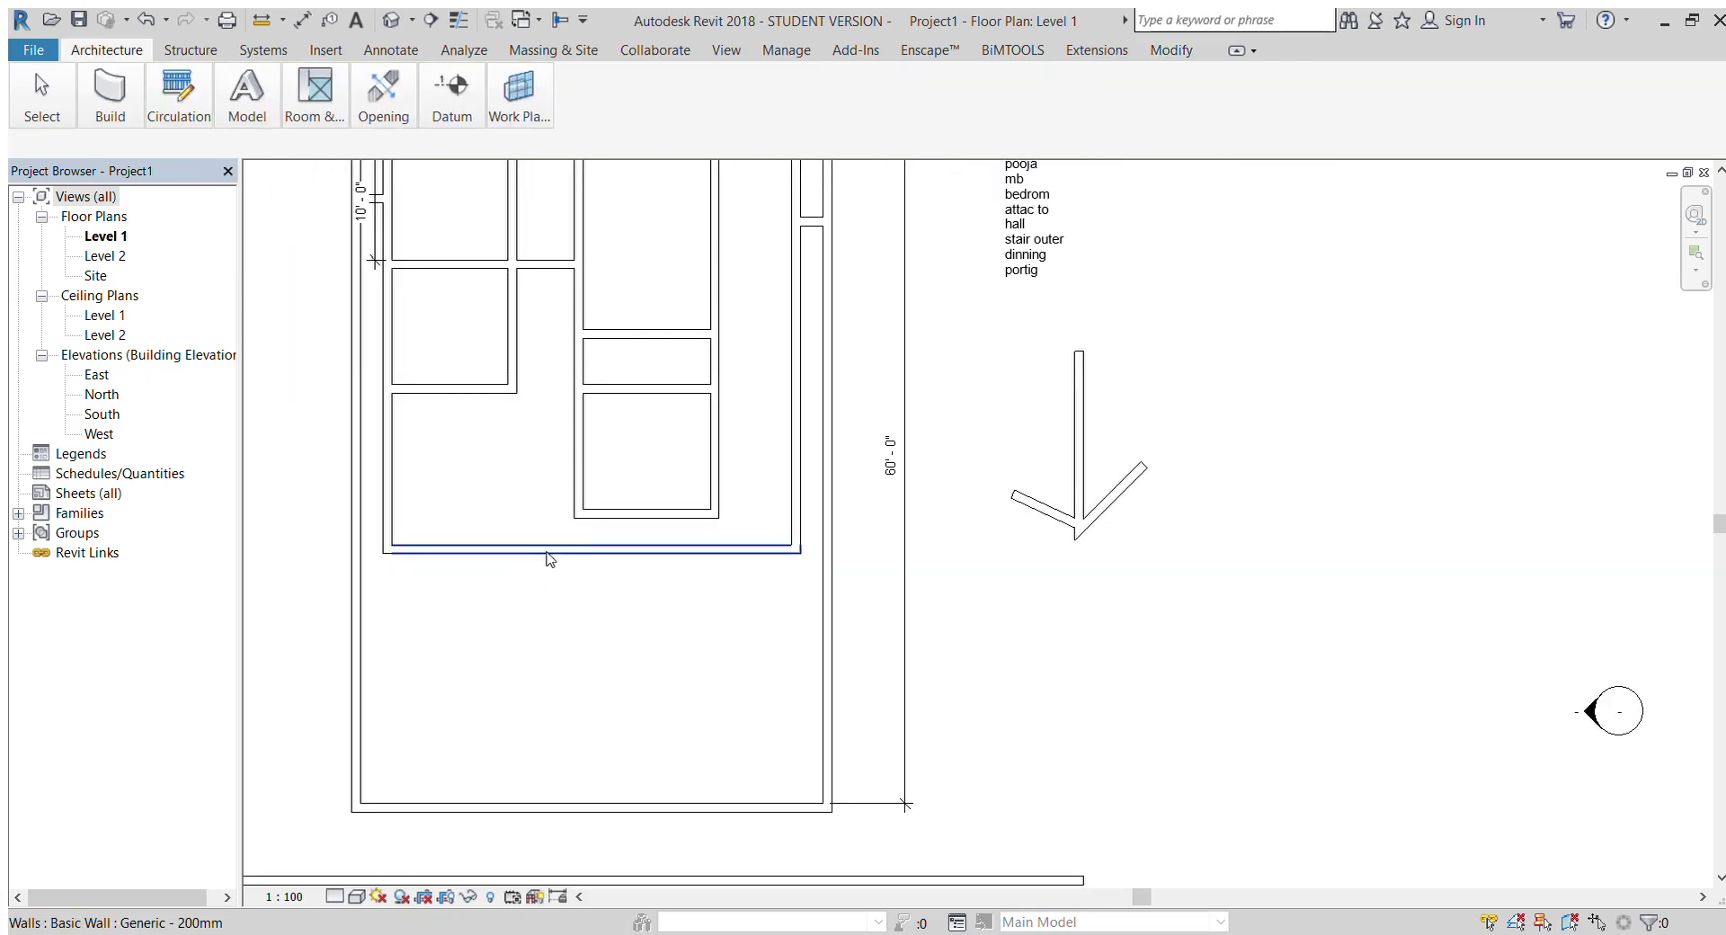
click(546, 552)
key(Delete)
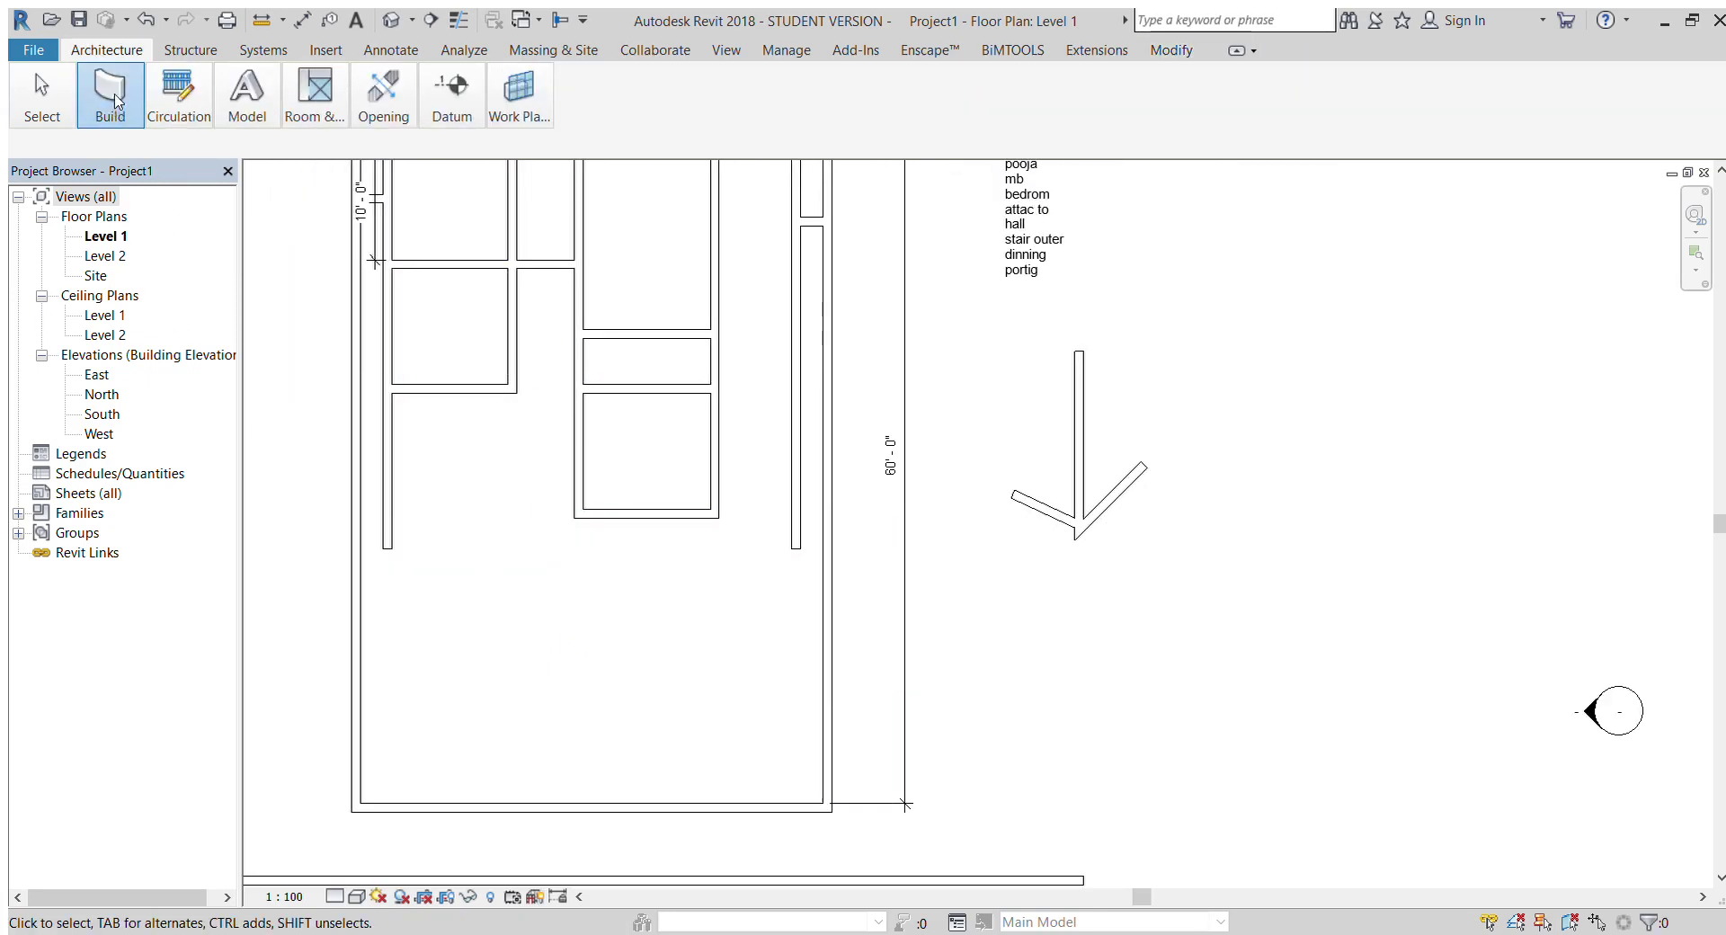
key(w)
key(a)
- Draw a 4' vertical wall down and a horizontal wall left to form the small room
scroll(720, 530, up, 2)
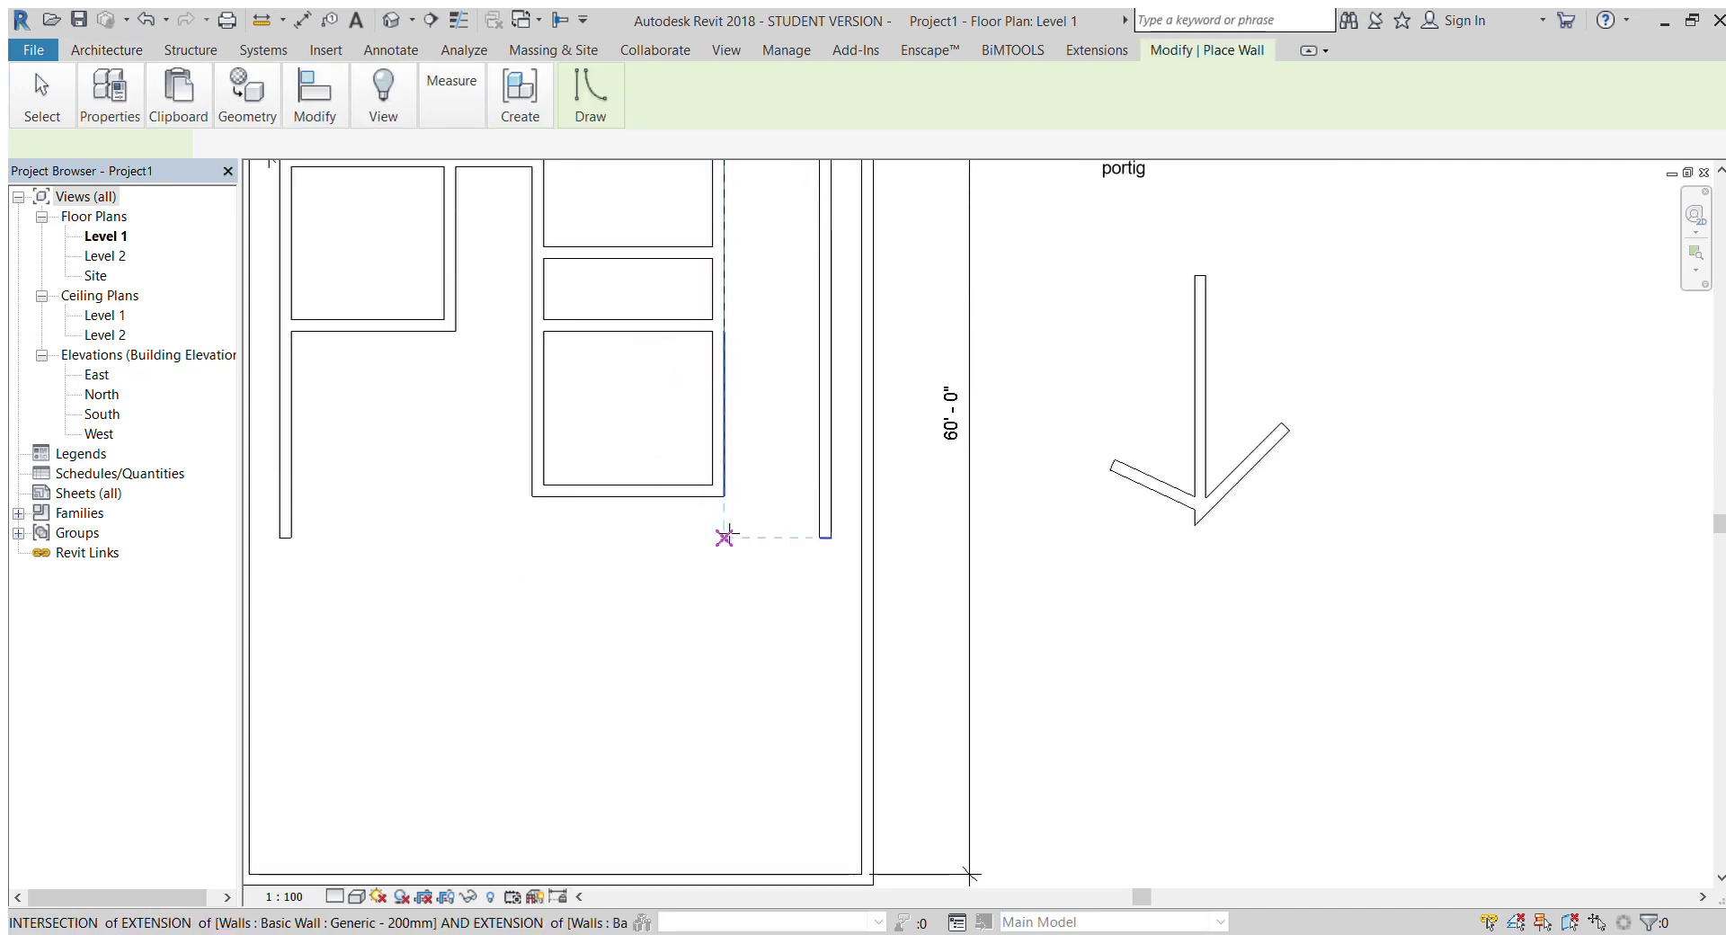
click(734, 510)
scroll(764, 576, down, 1)
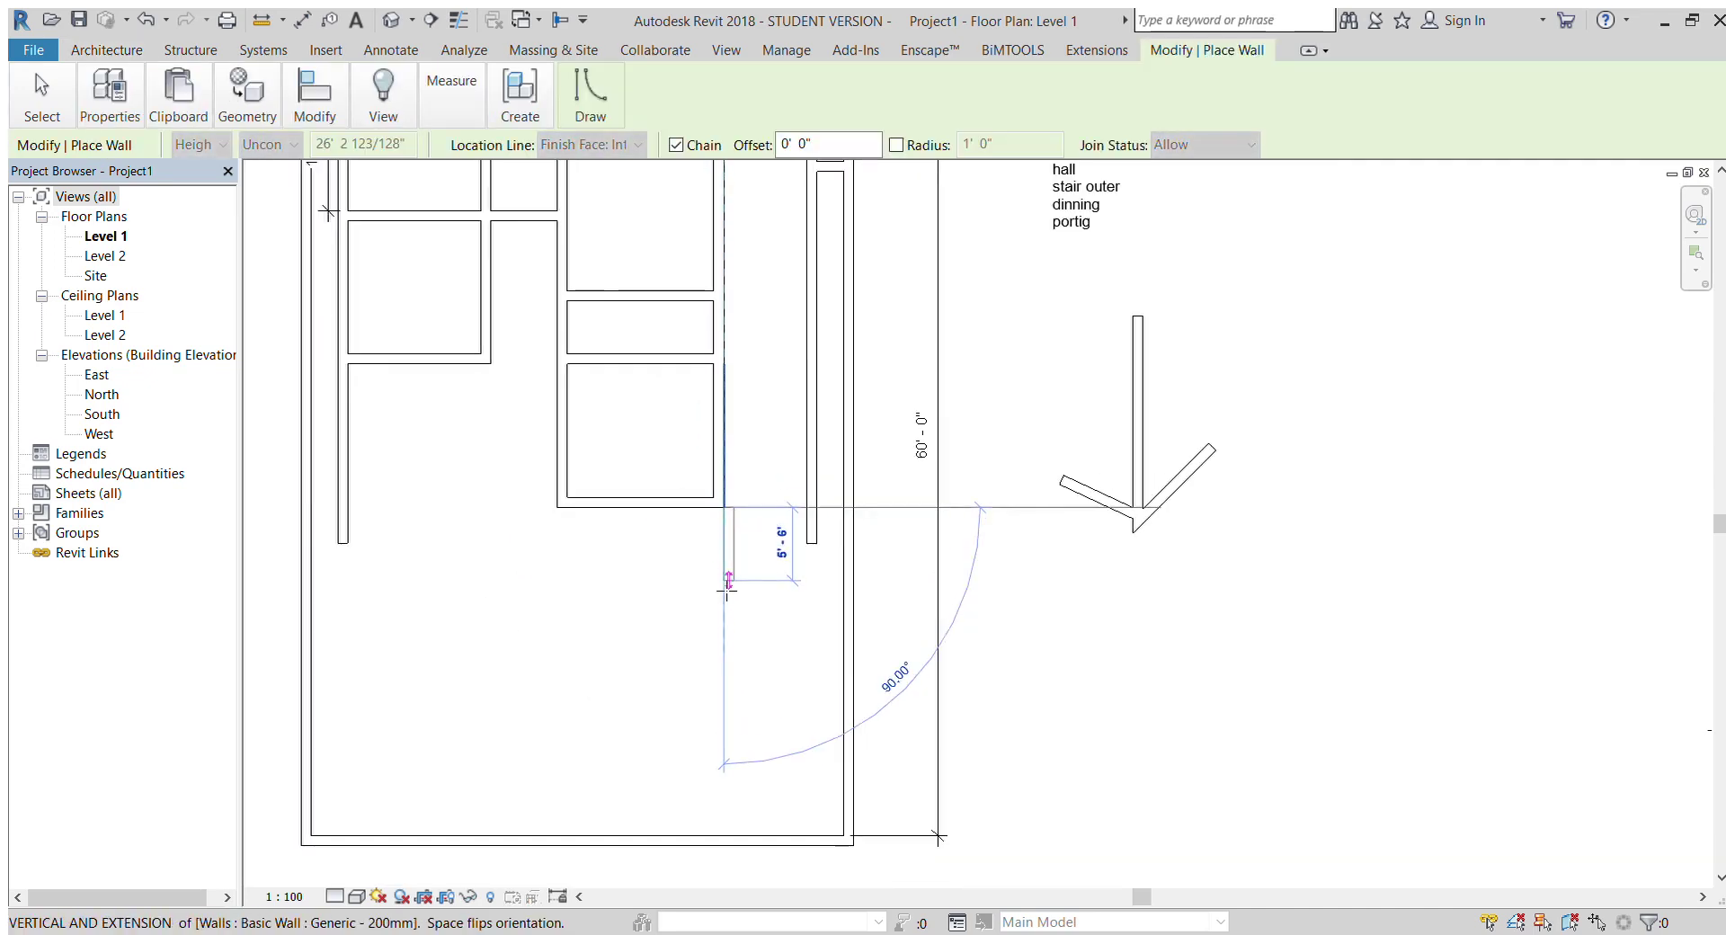
key(Escape)
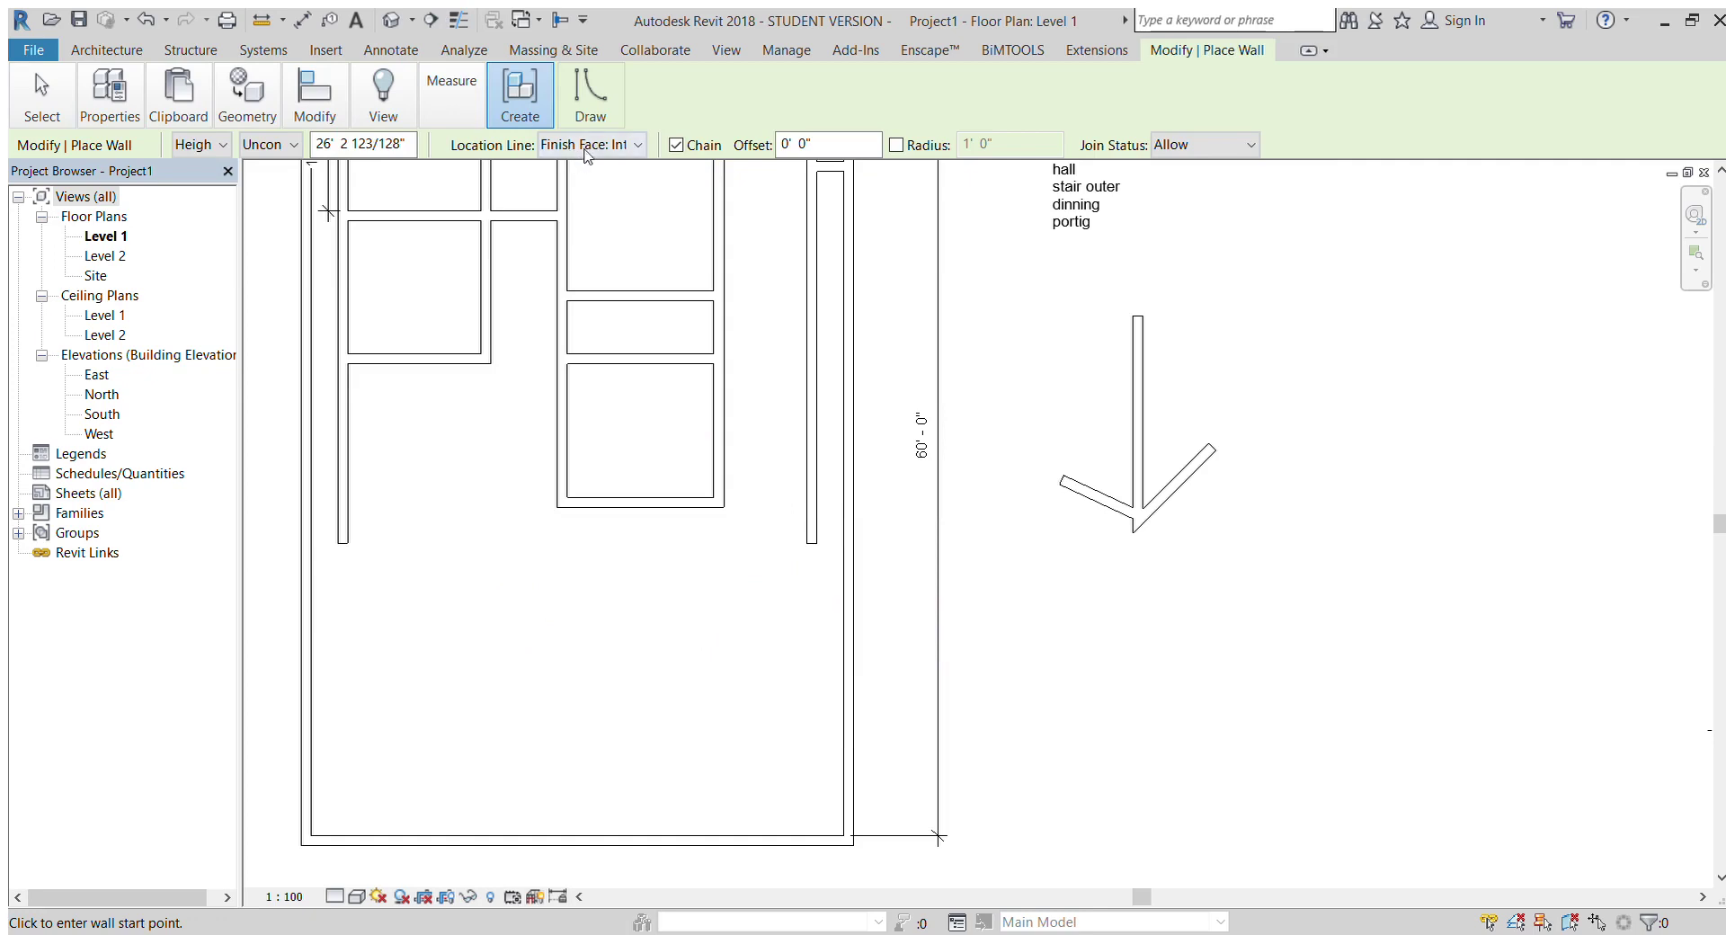
click(721, 508)
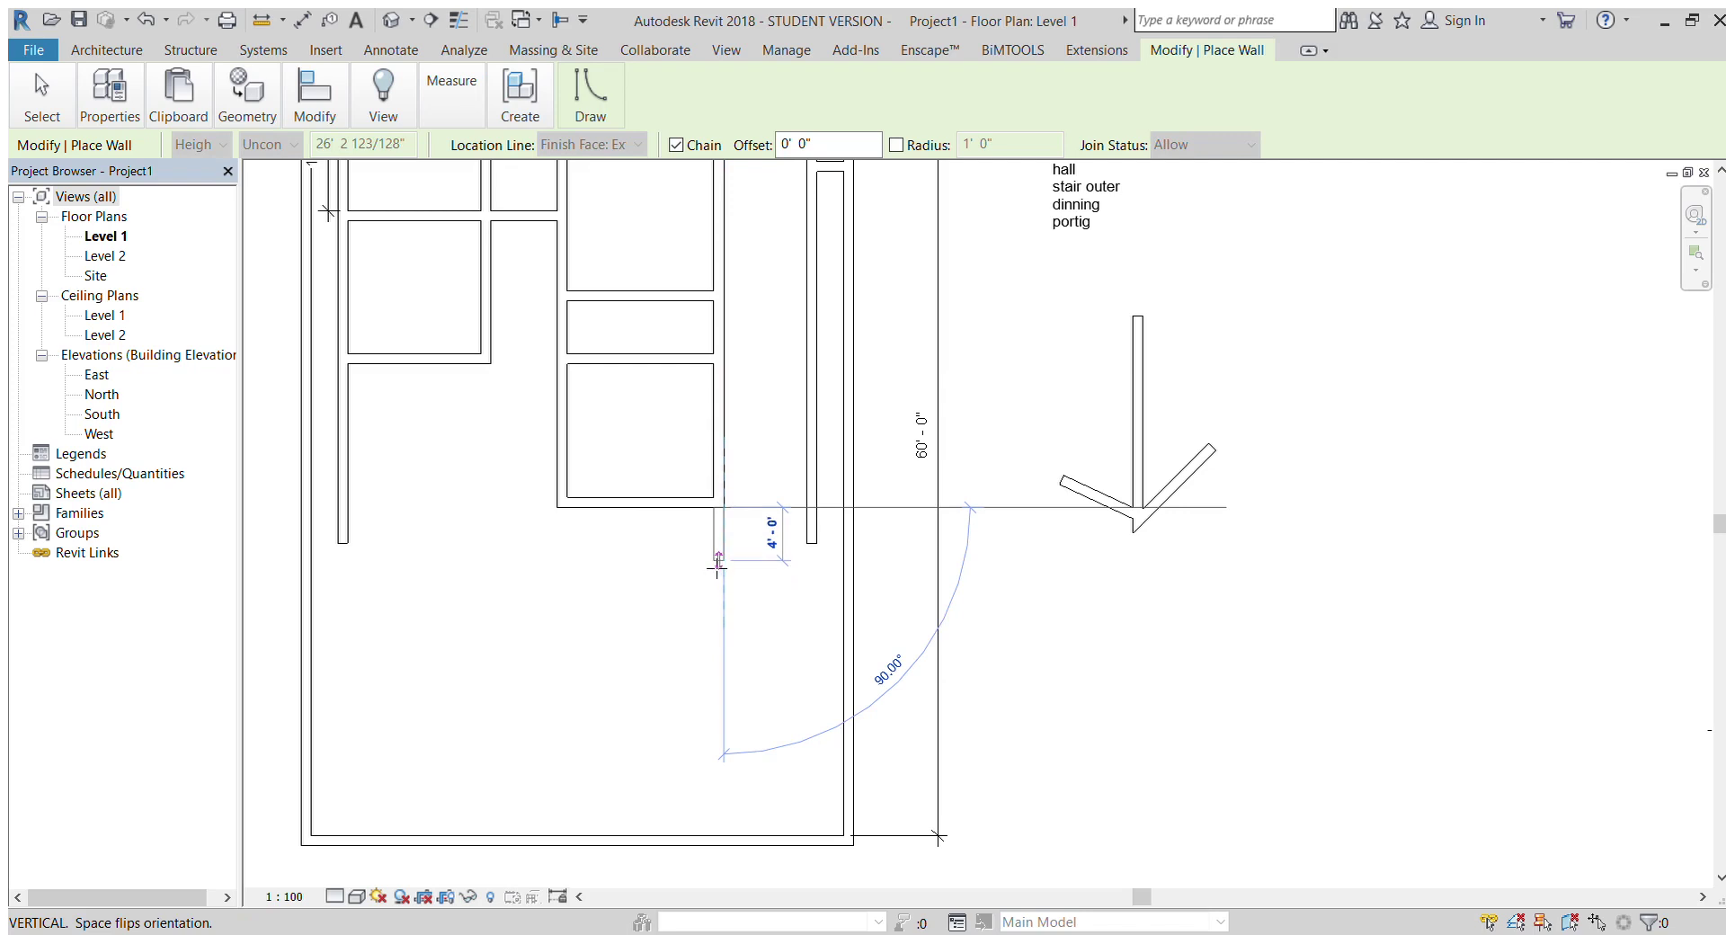
click(718, 562)
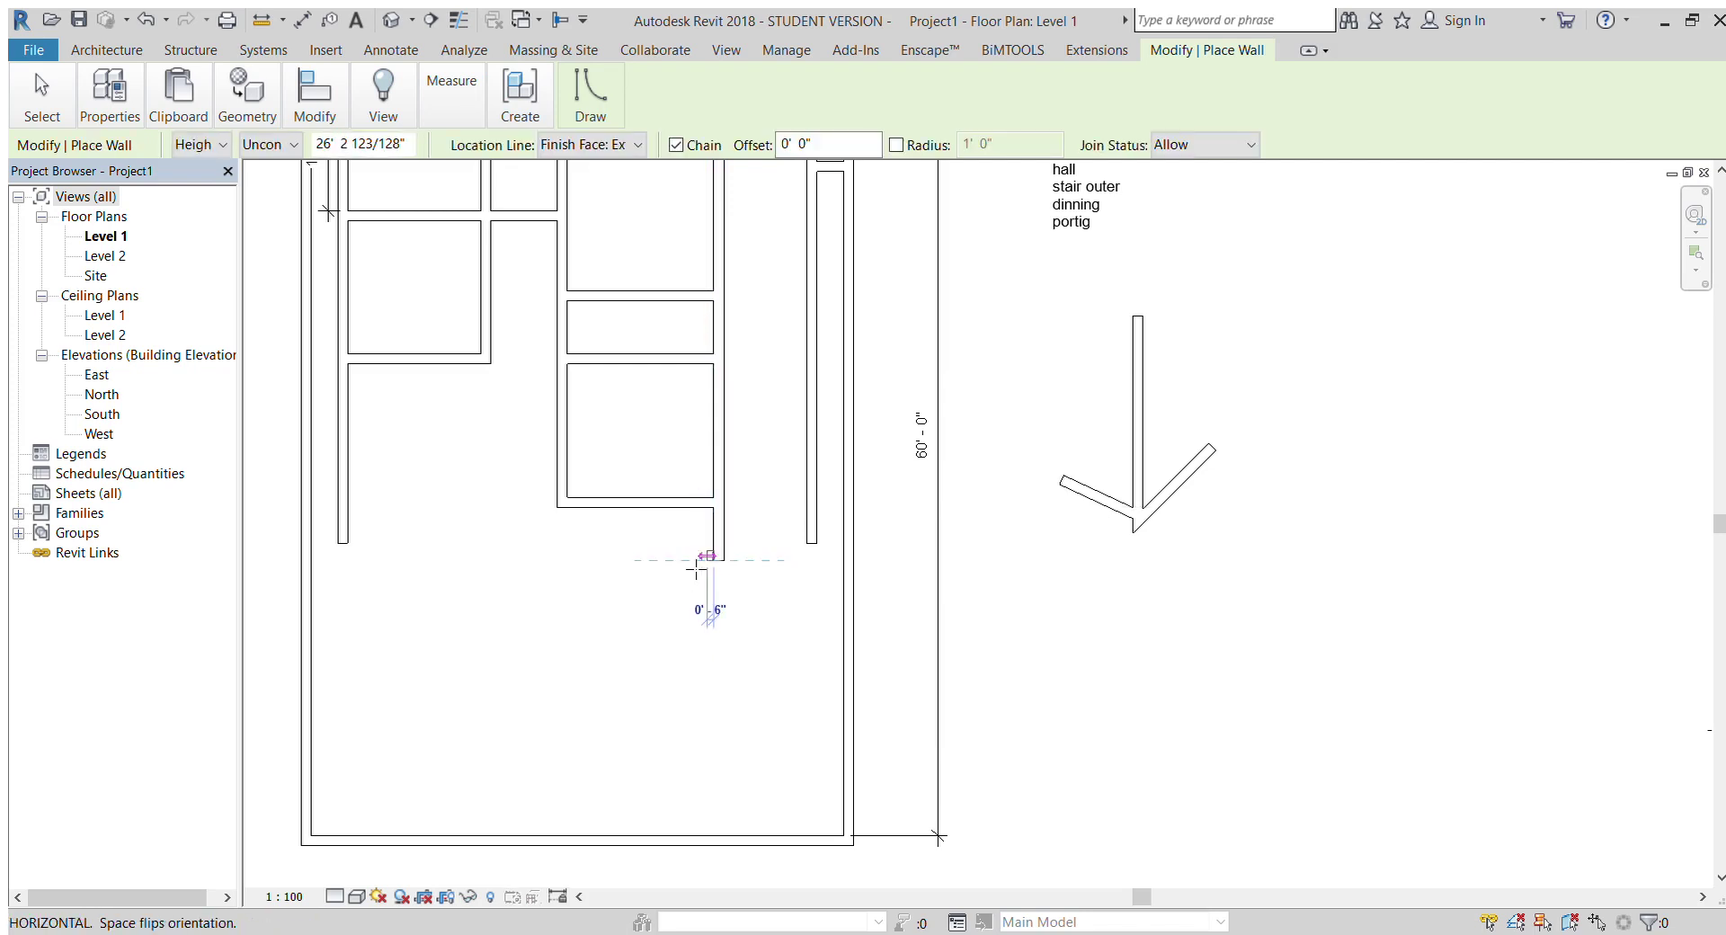
key(Escape)
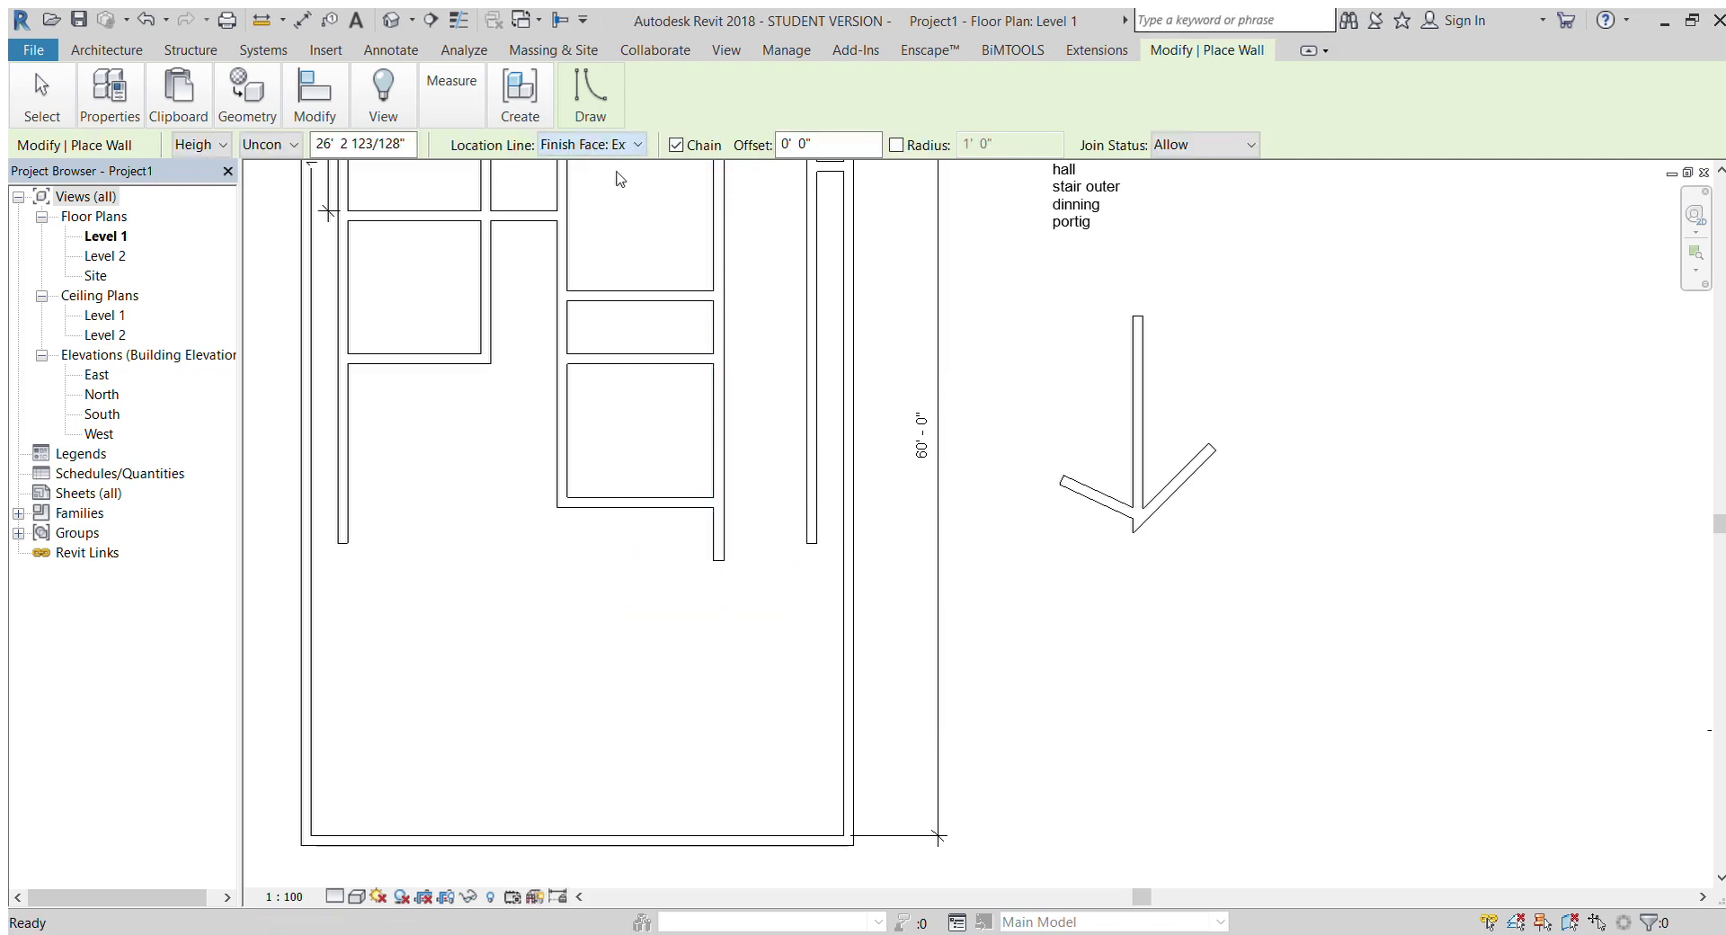
click(715, 561)
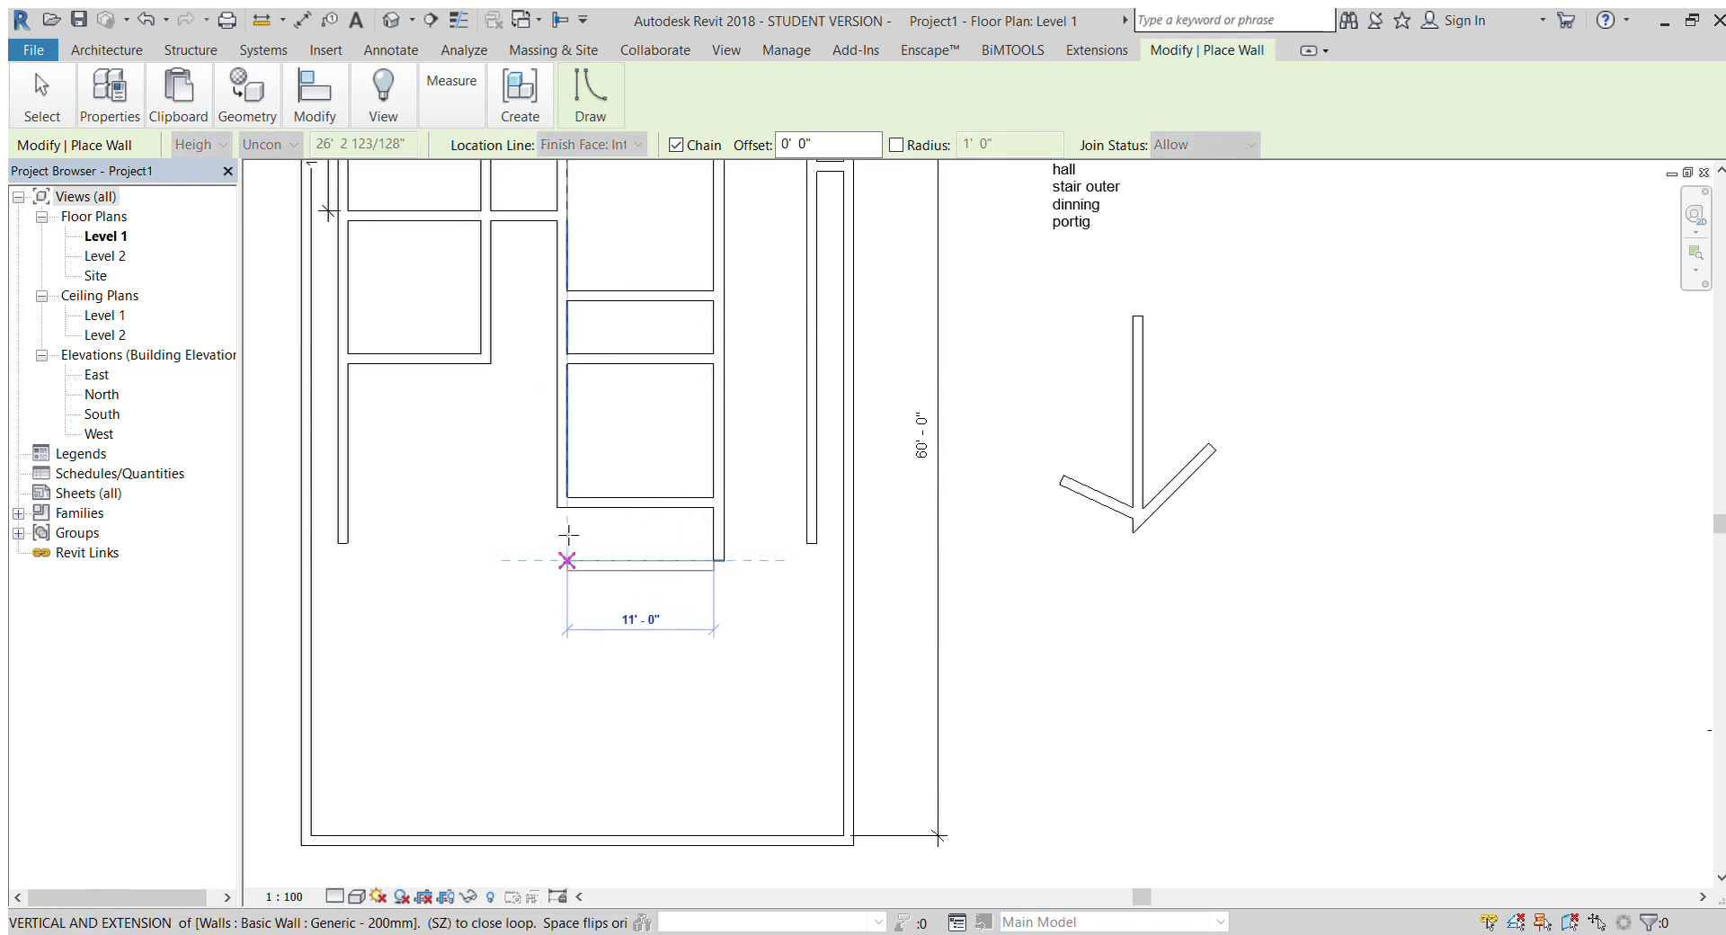
click(566, 562)
- Cancel the pending wall preview and exit the Wall tool after reviewing the new partitions below the narrow room
scroll(686, 578, down, 1)
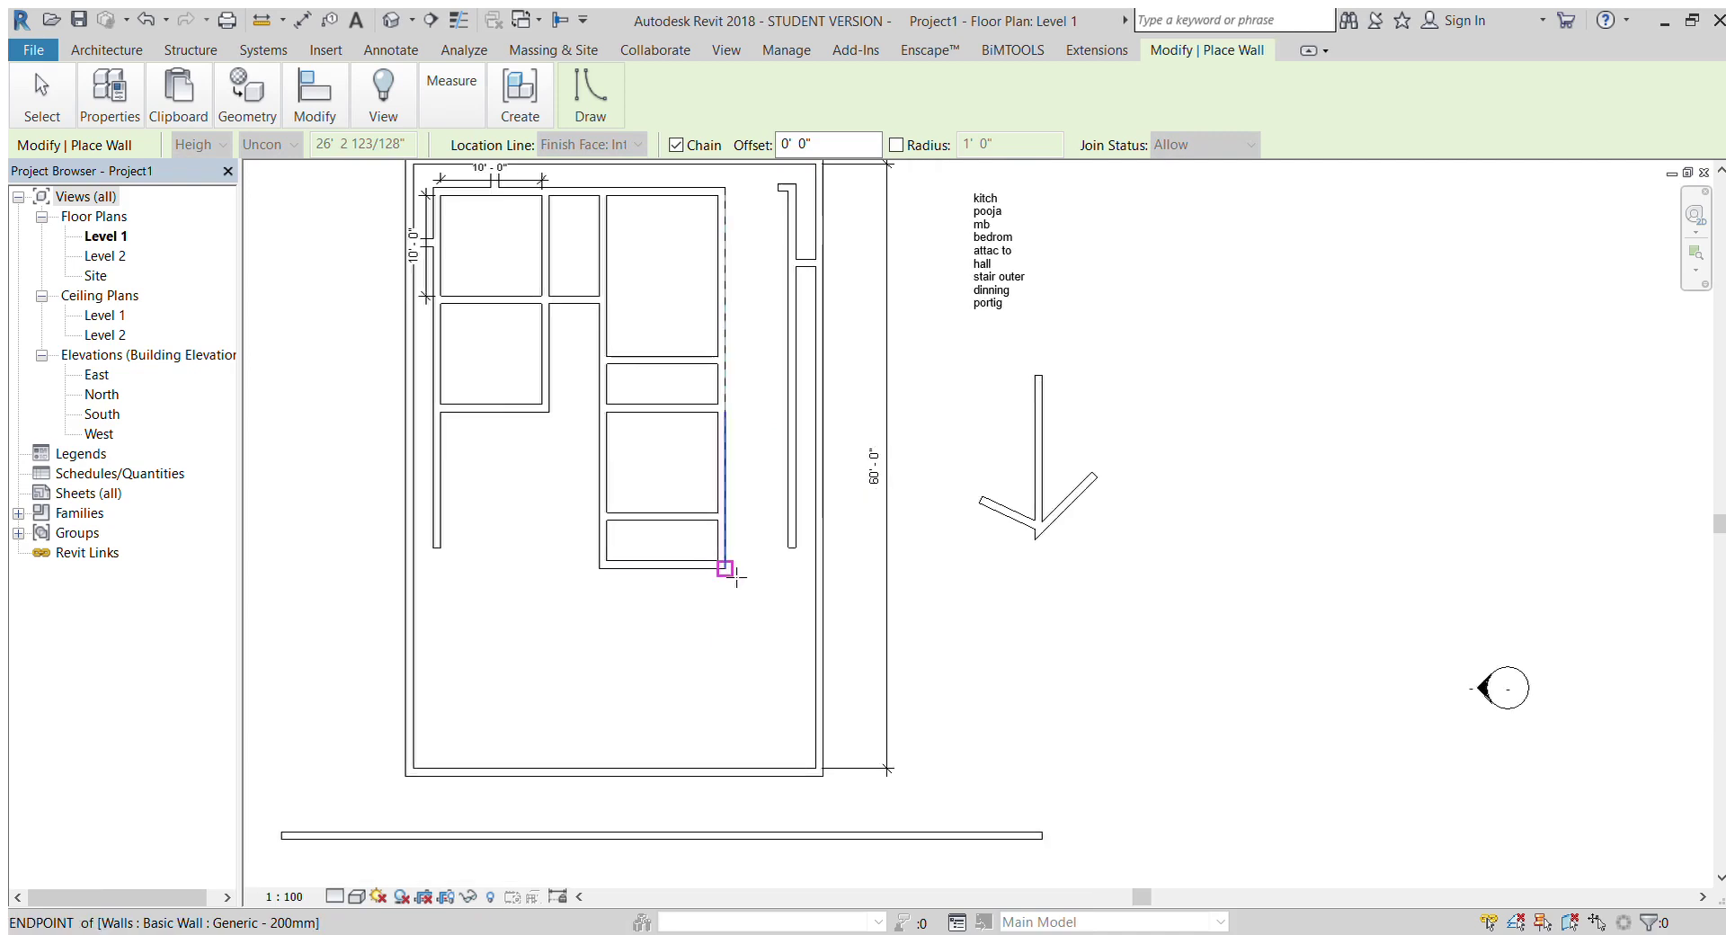
key(Escape)
scroll(263, 475, up, 1)
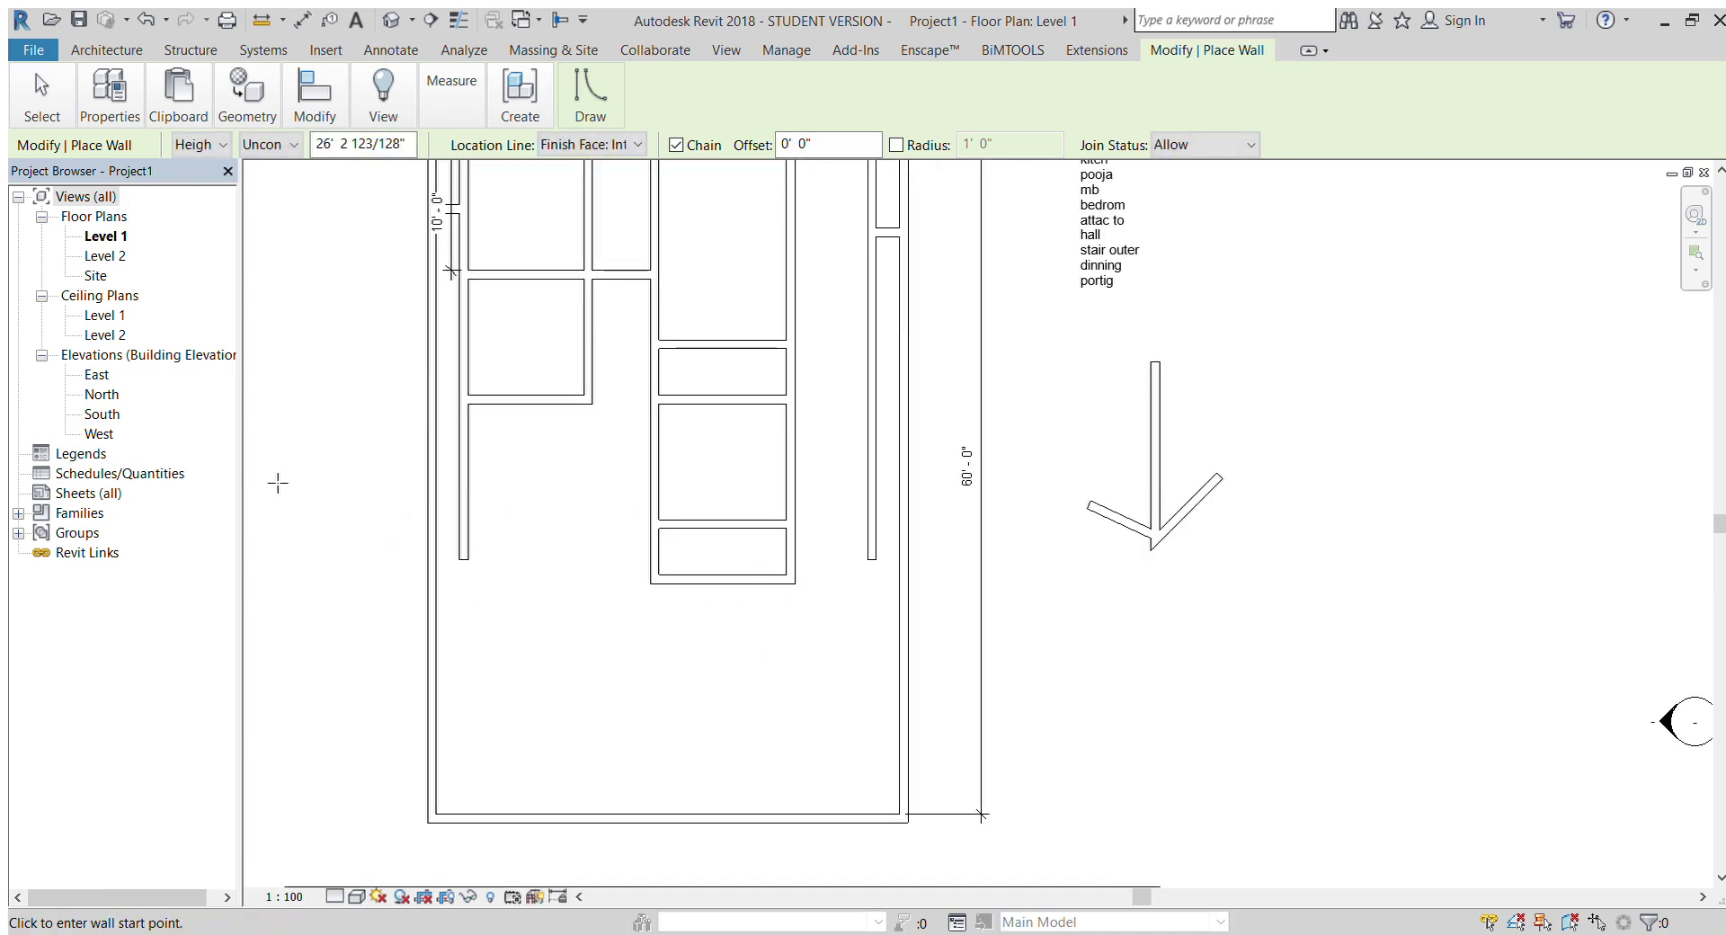
scroll(593, 395, down, 2)
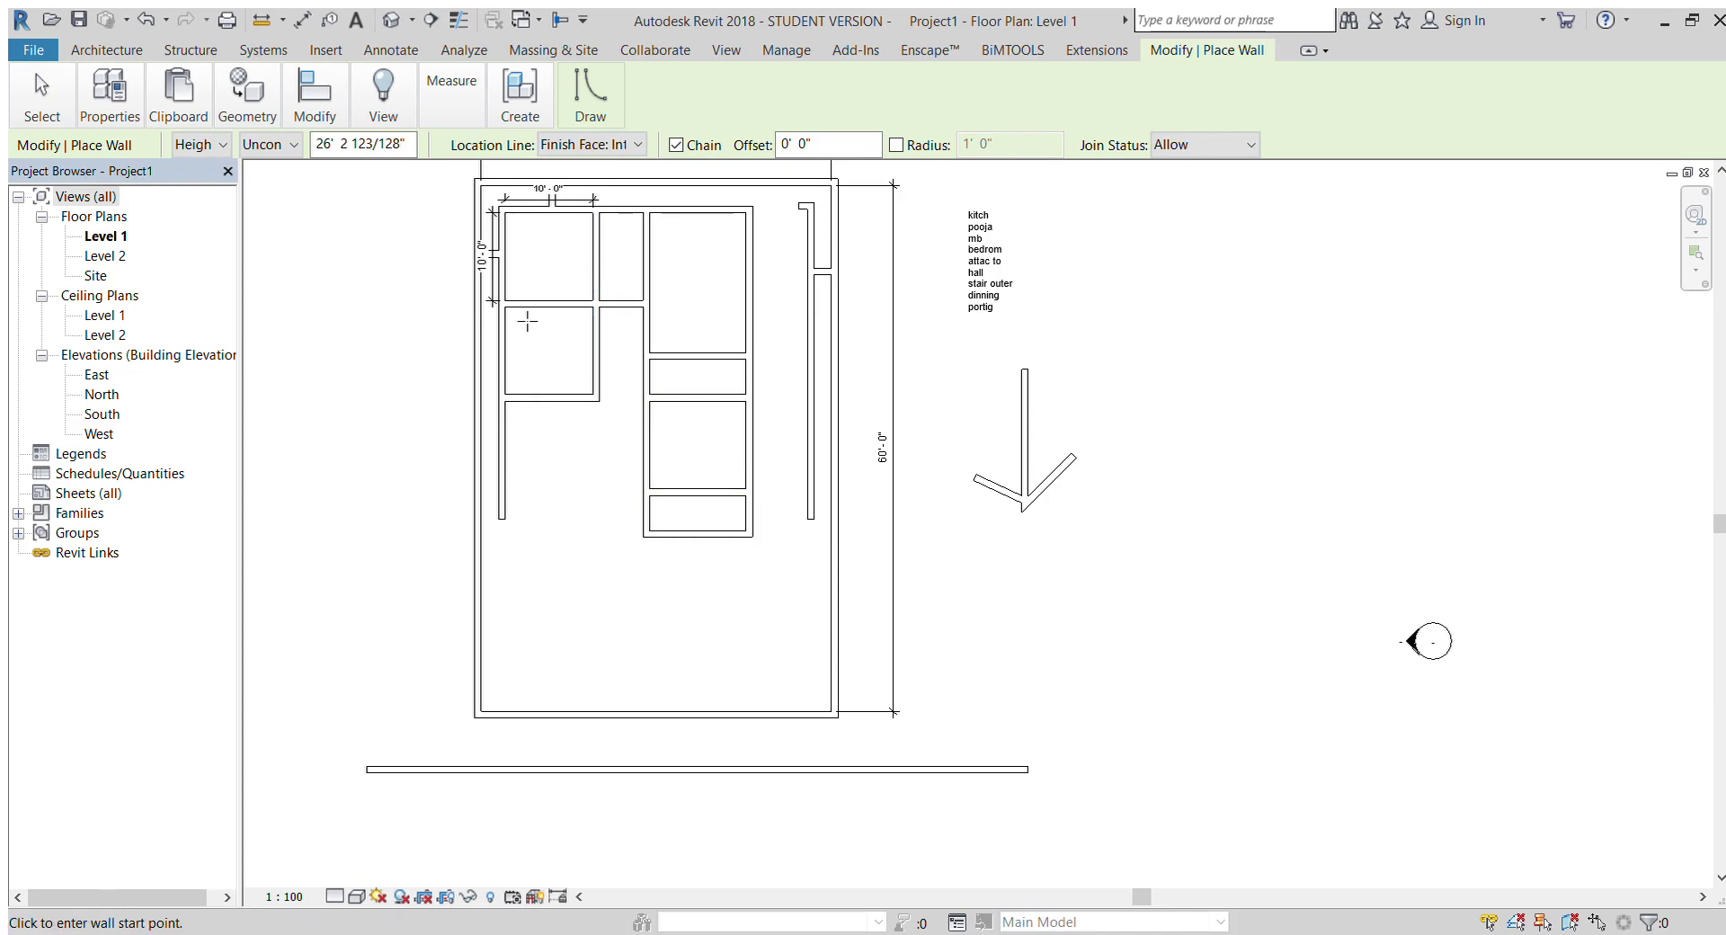
scroll(521, 316, up, 1)
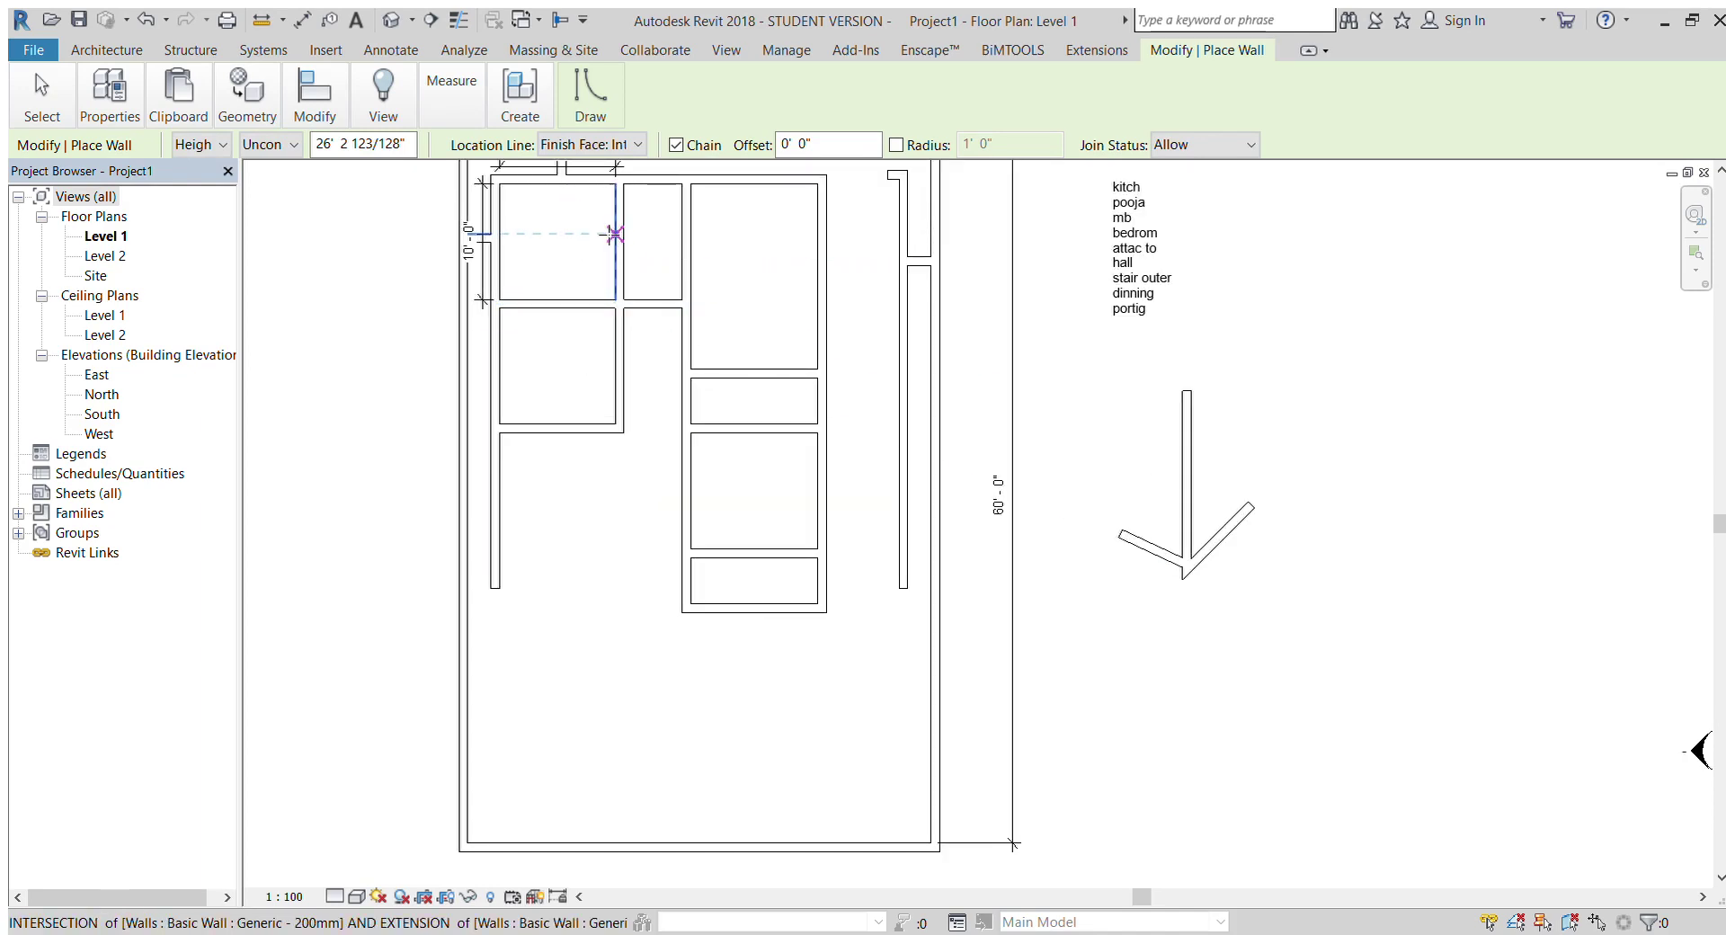
scroll(615, 234, down, 1)
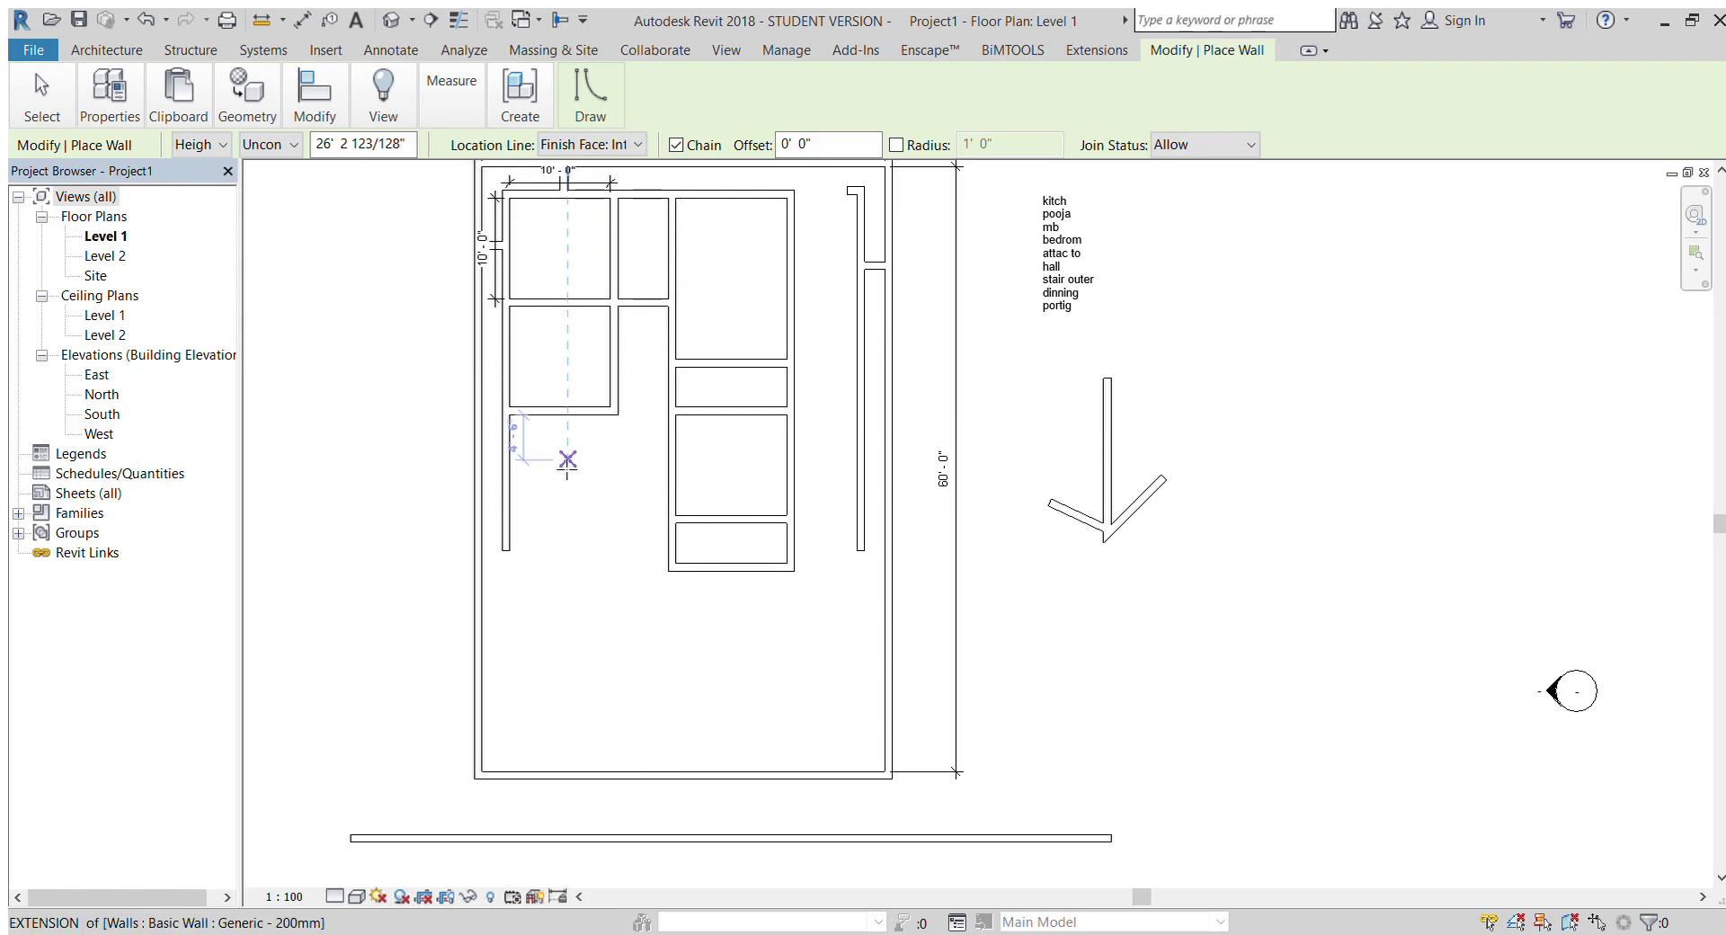
scroll(567, 464, up, 1)
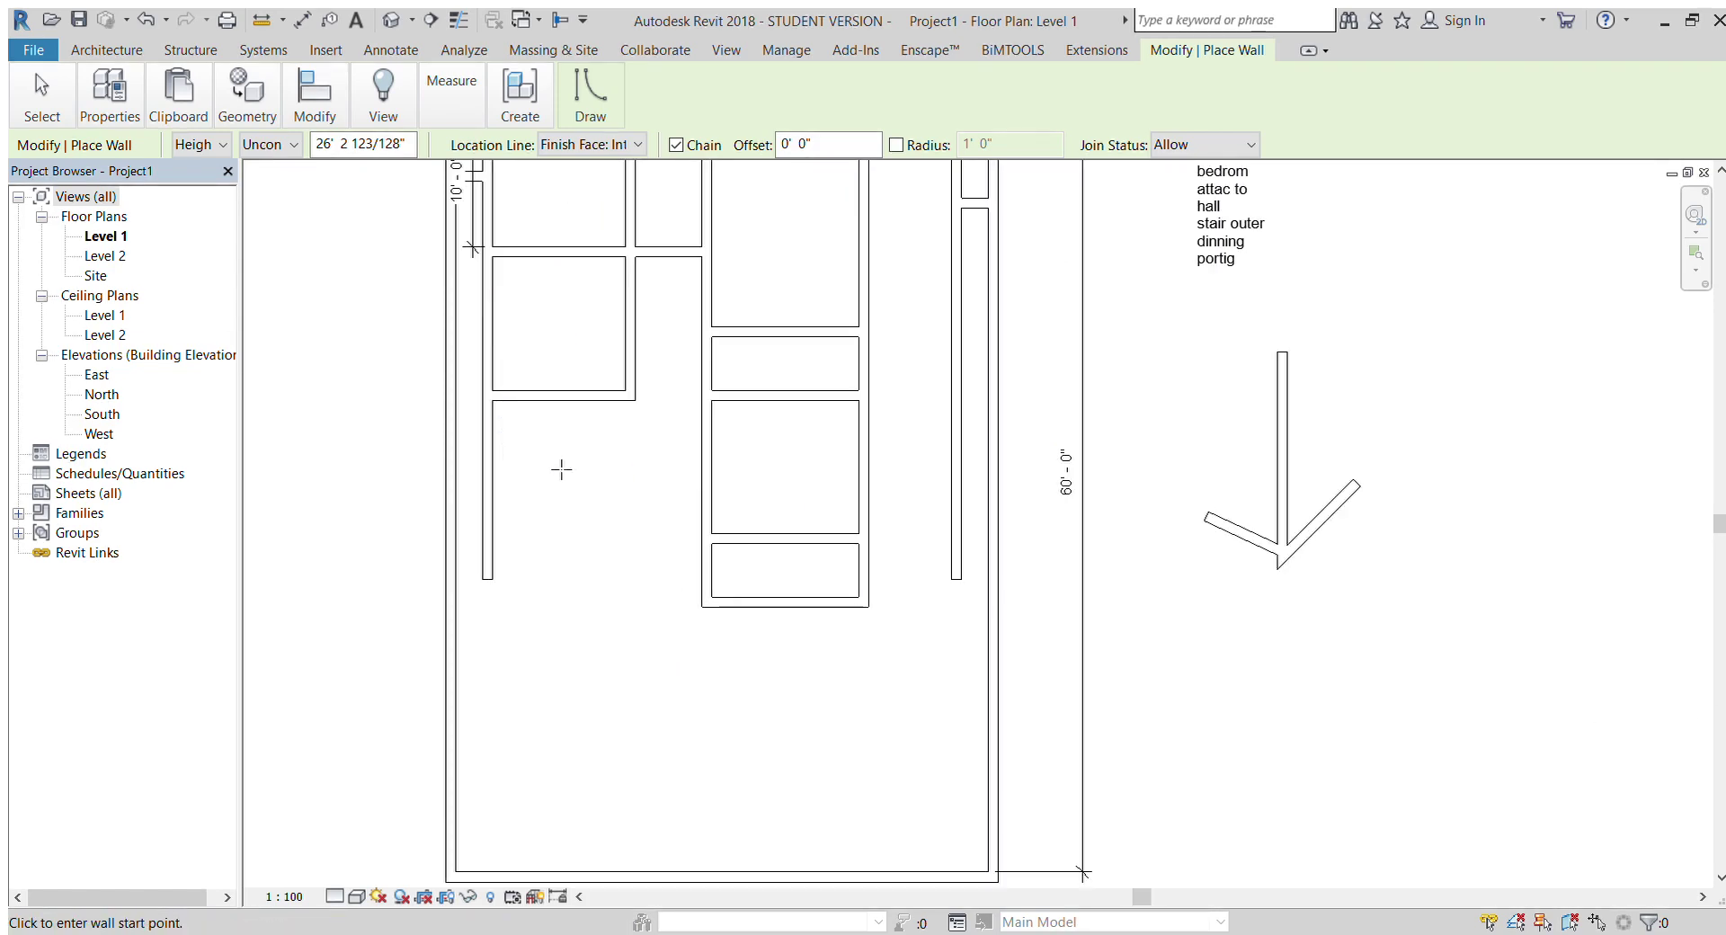
scroll(562, 469, down, 2)
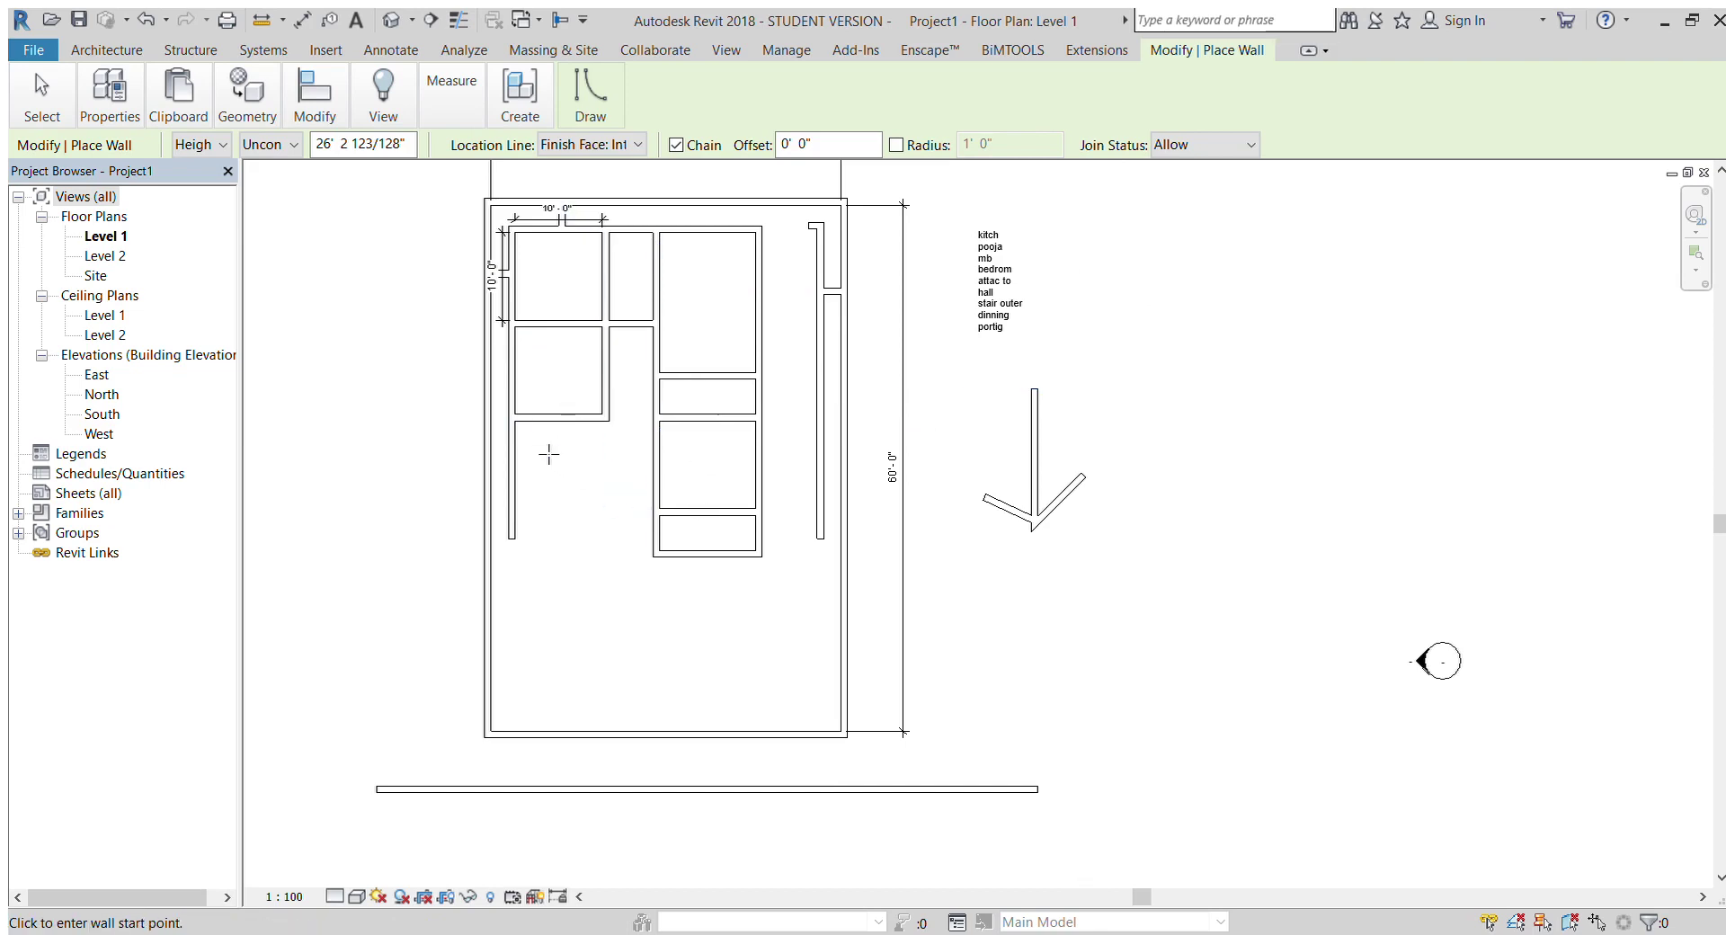
key(Escape)
- Attempt an aligned dimension between the left interior and outer walls, then cancel it
click(395, 51)
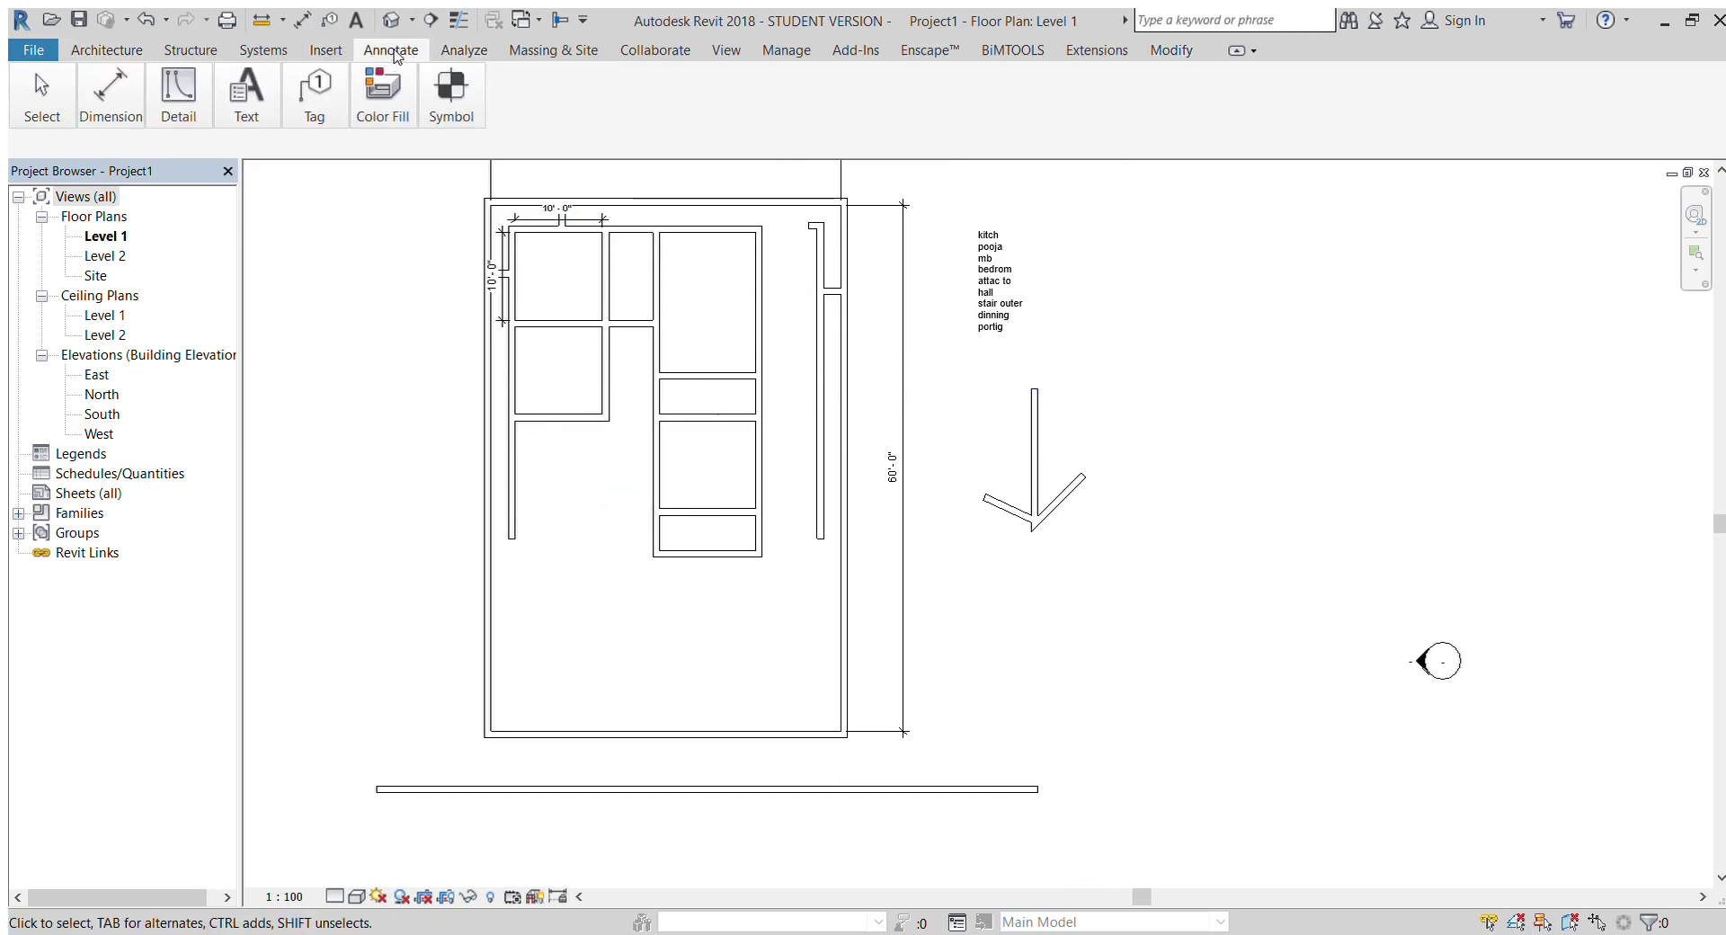
click(110, 94)
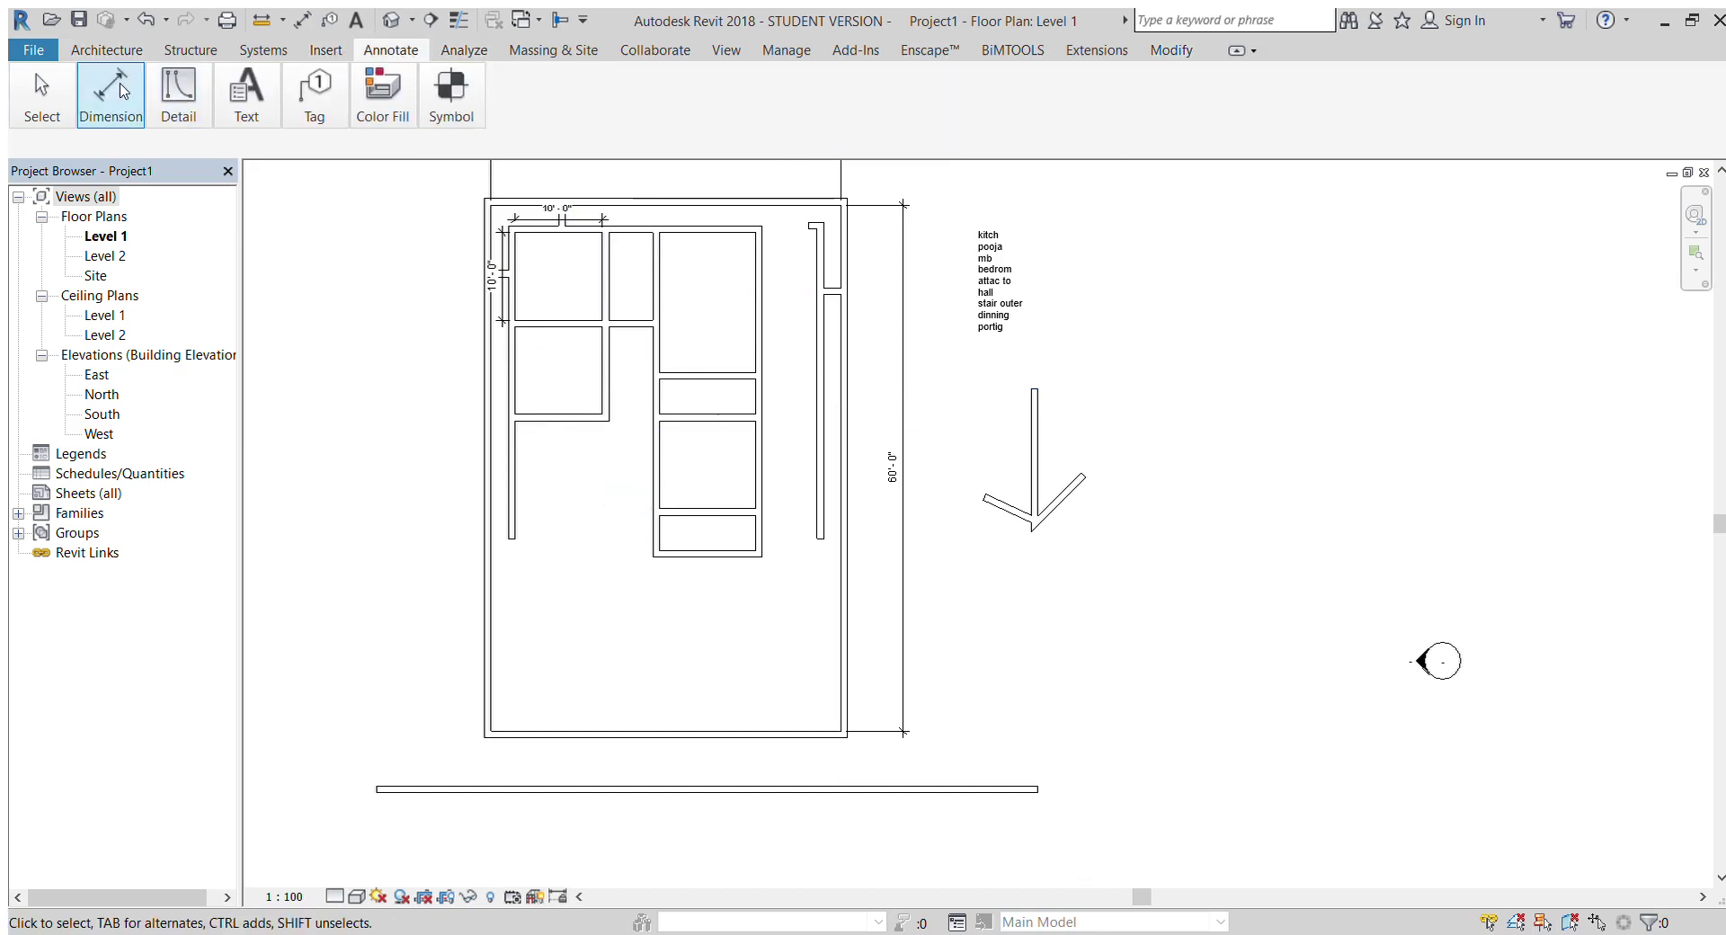
click(513, 506)
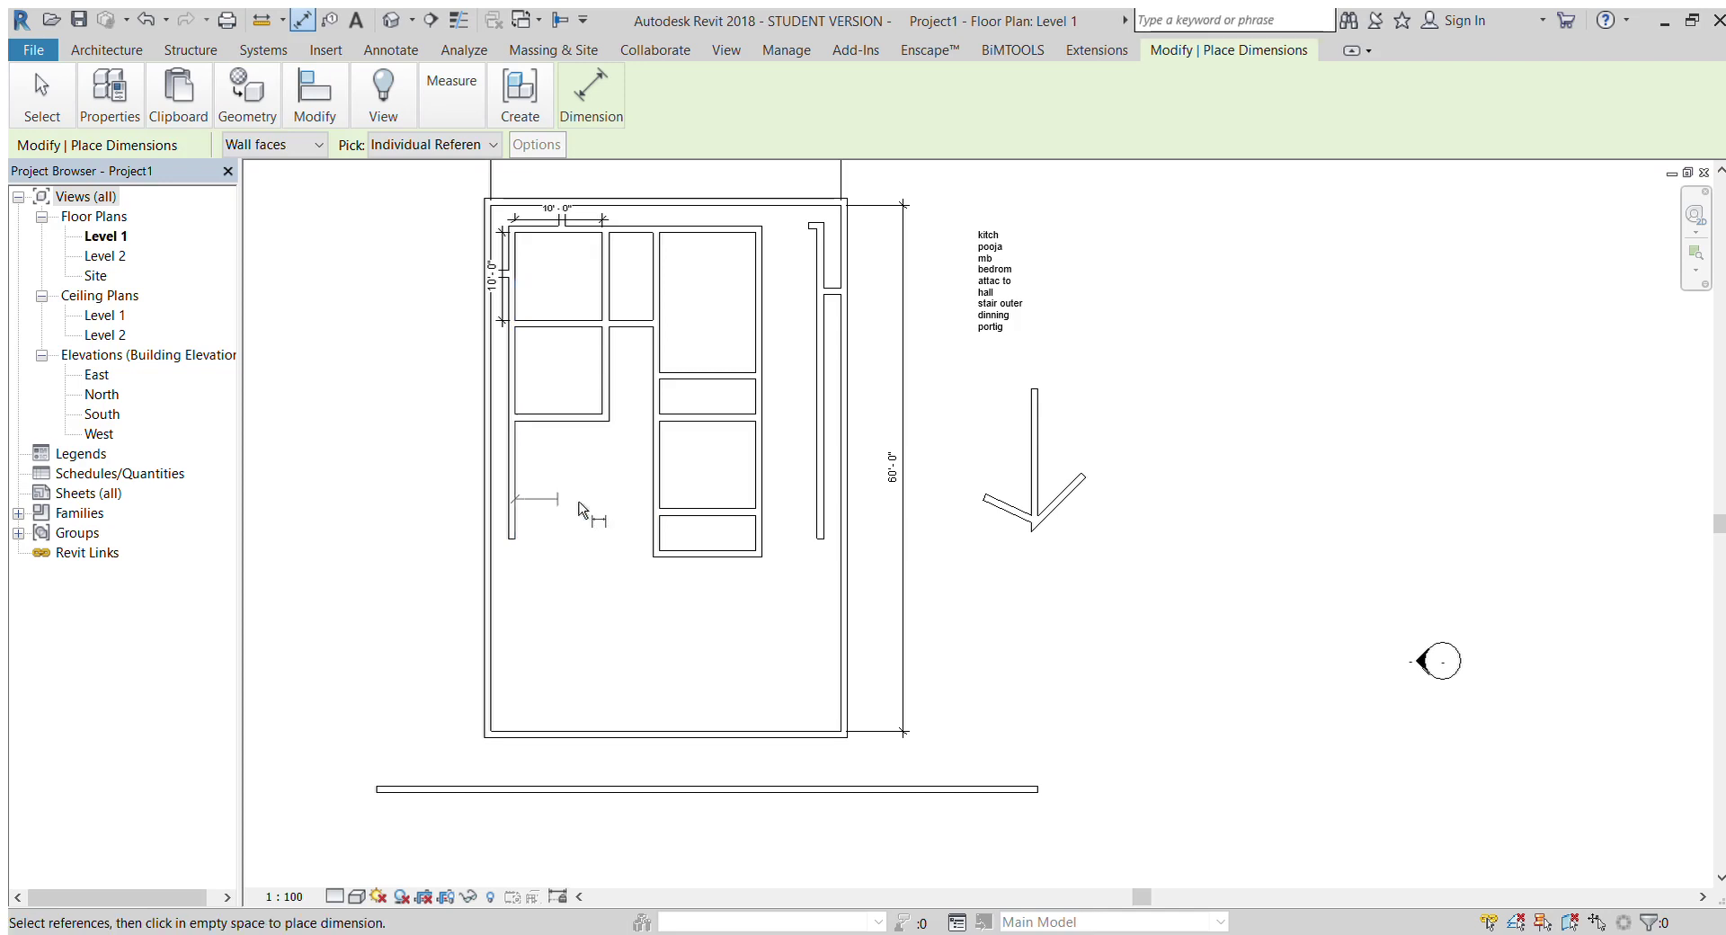
click(650, 477)
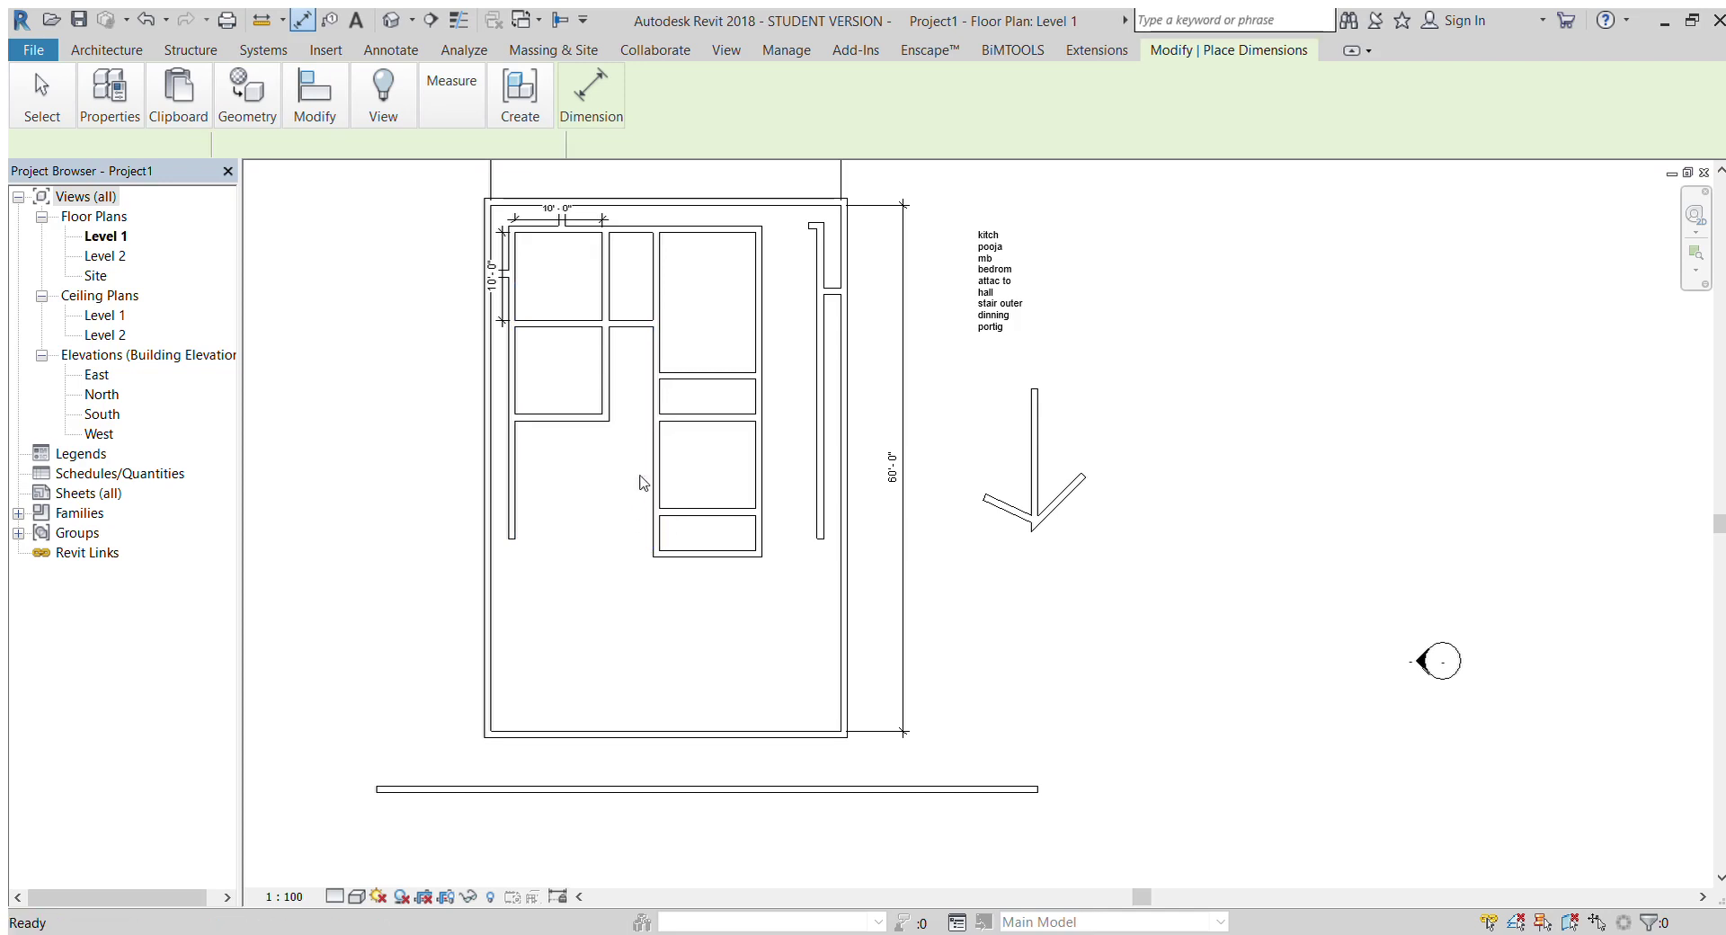
click(511, 458)
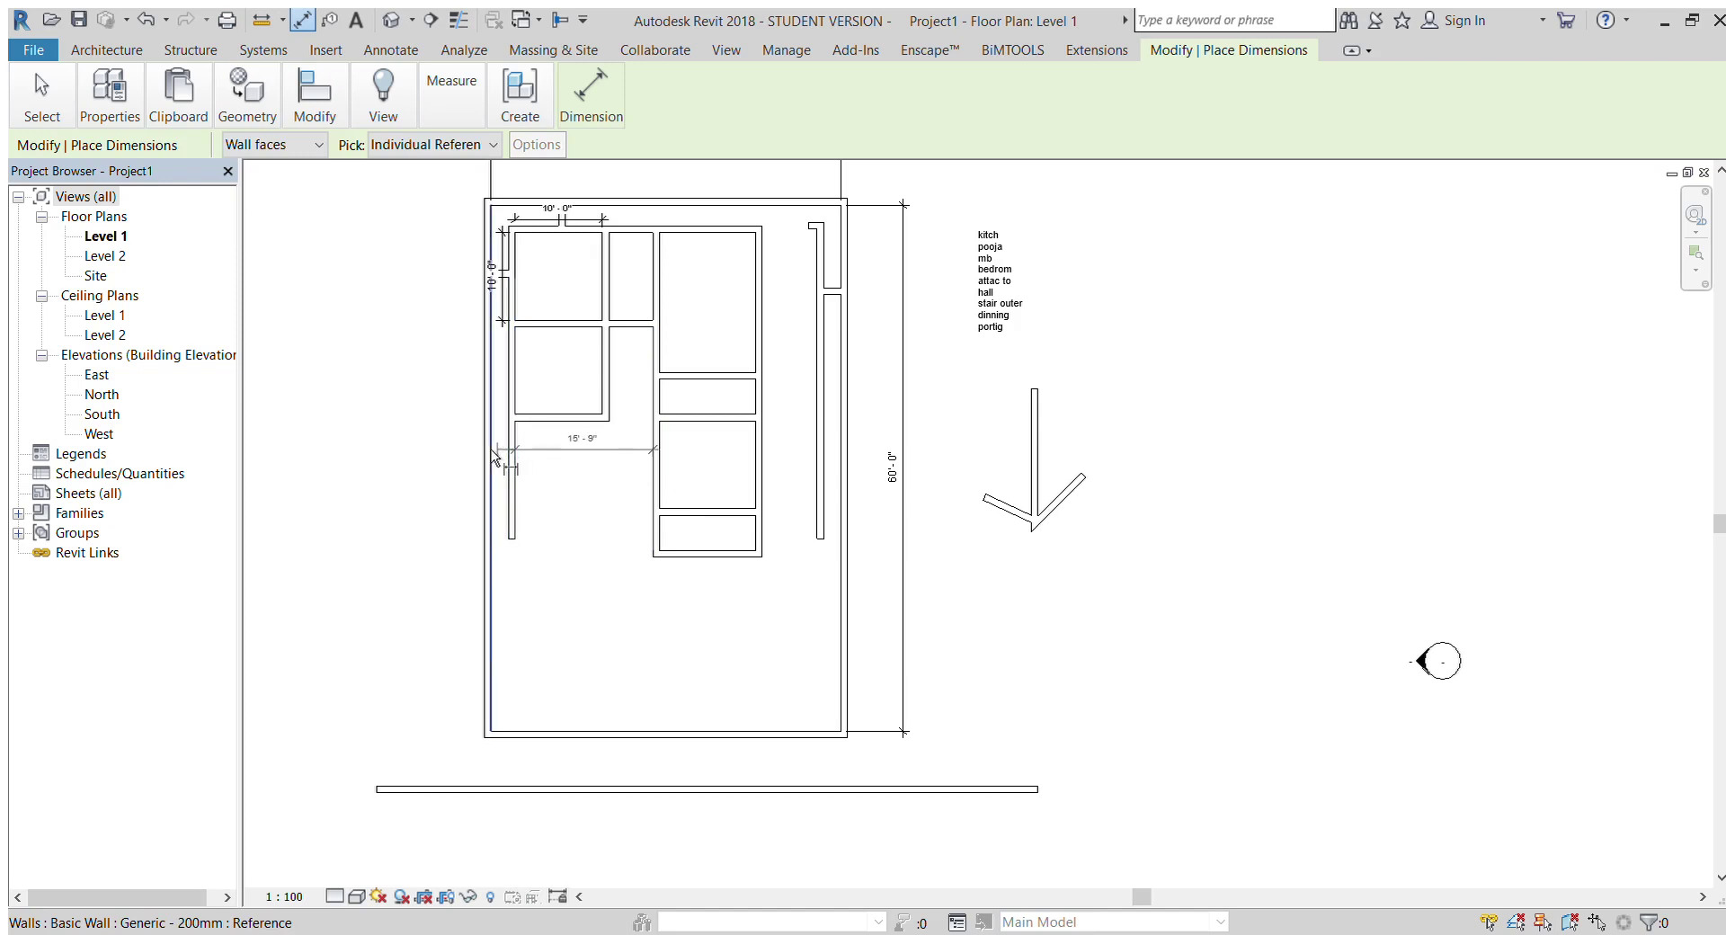
key(Escape)
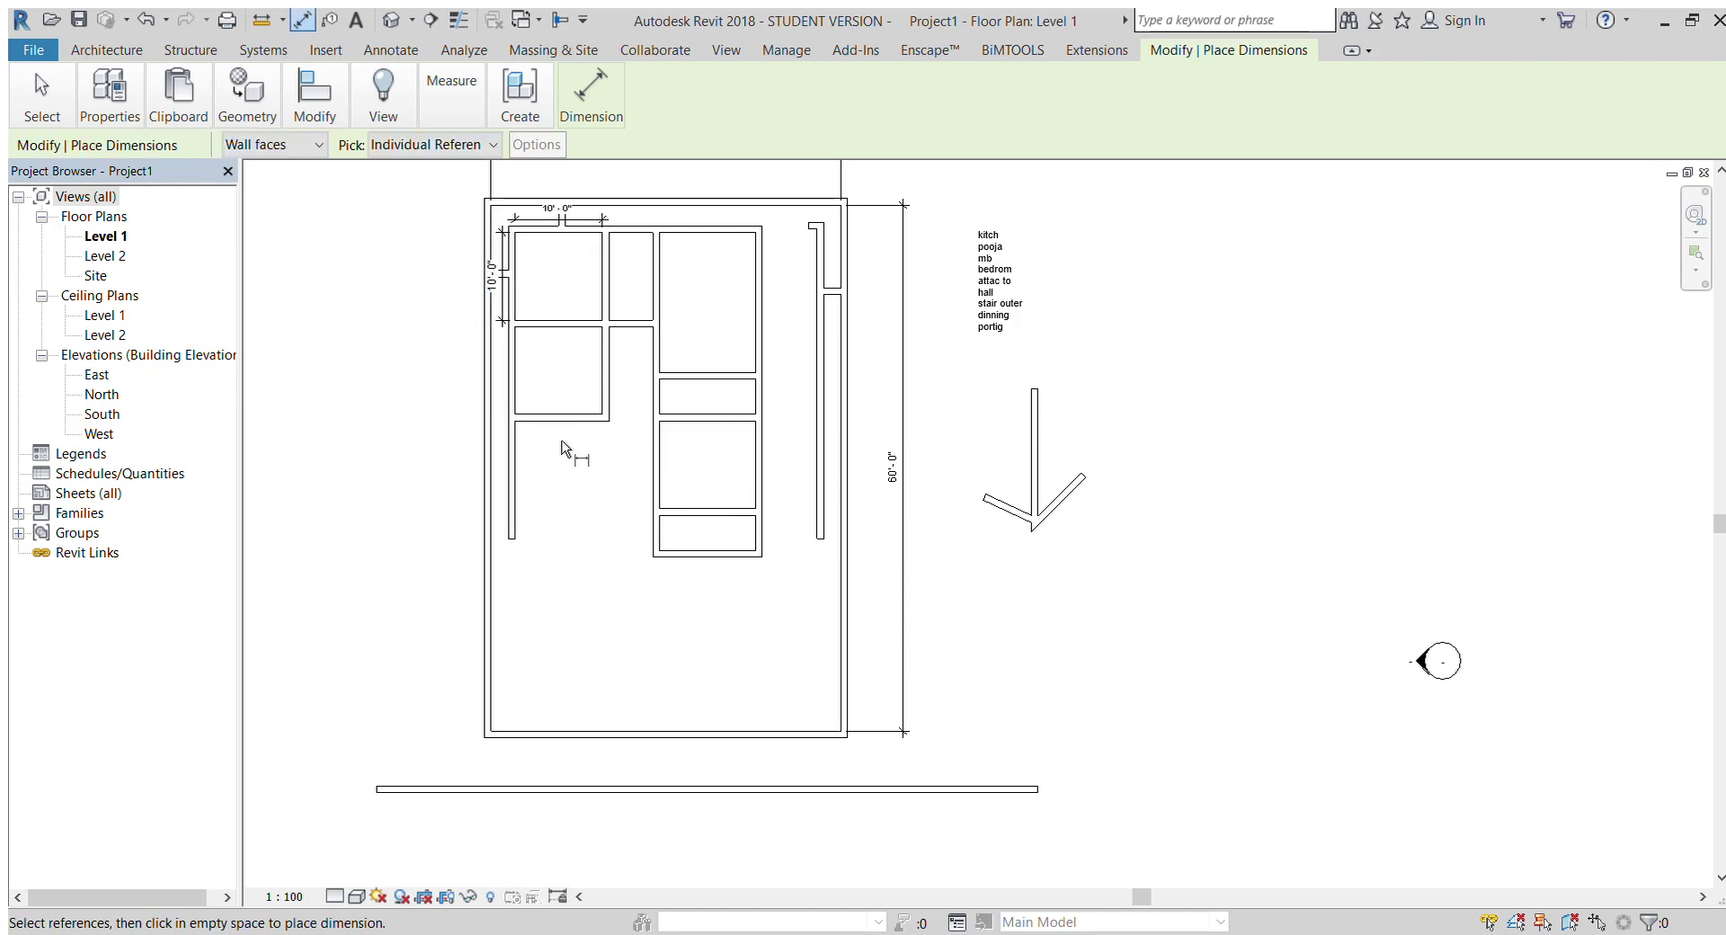
scroll(554, 498, up, 1)
scroll(539, 512, up, 1)
key(Escape)
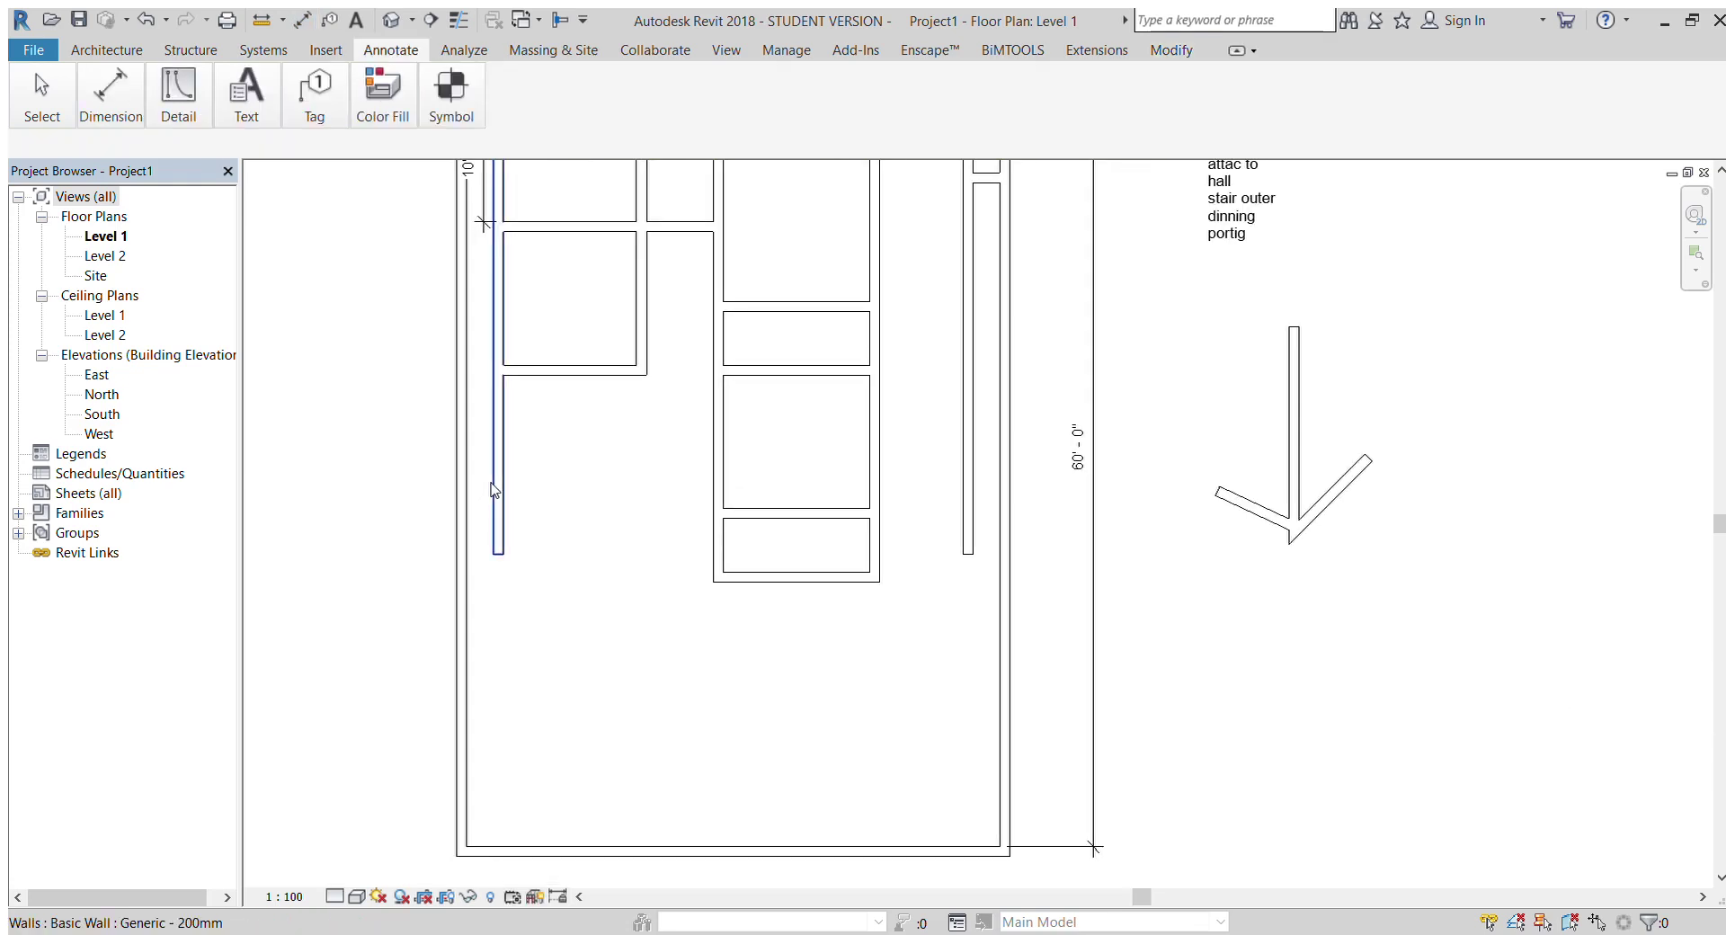
- Select the long left wall, then try dimensioning from the bottom wall face and cancel
click(495, 488)
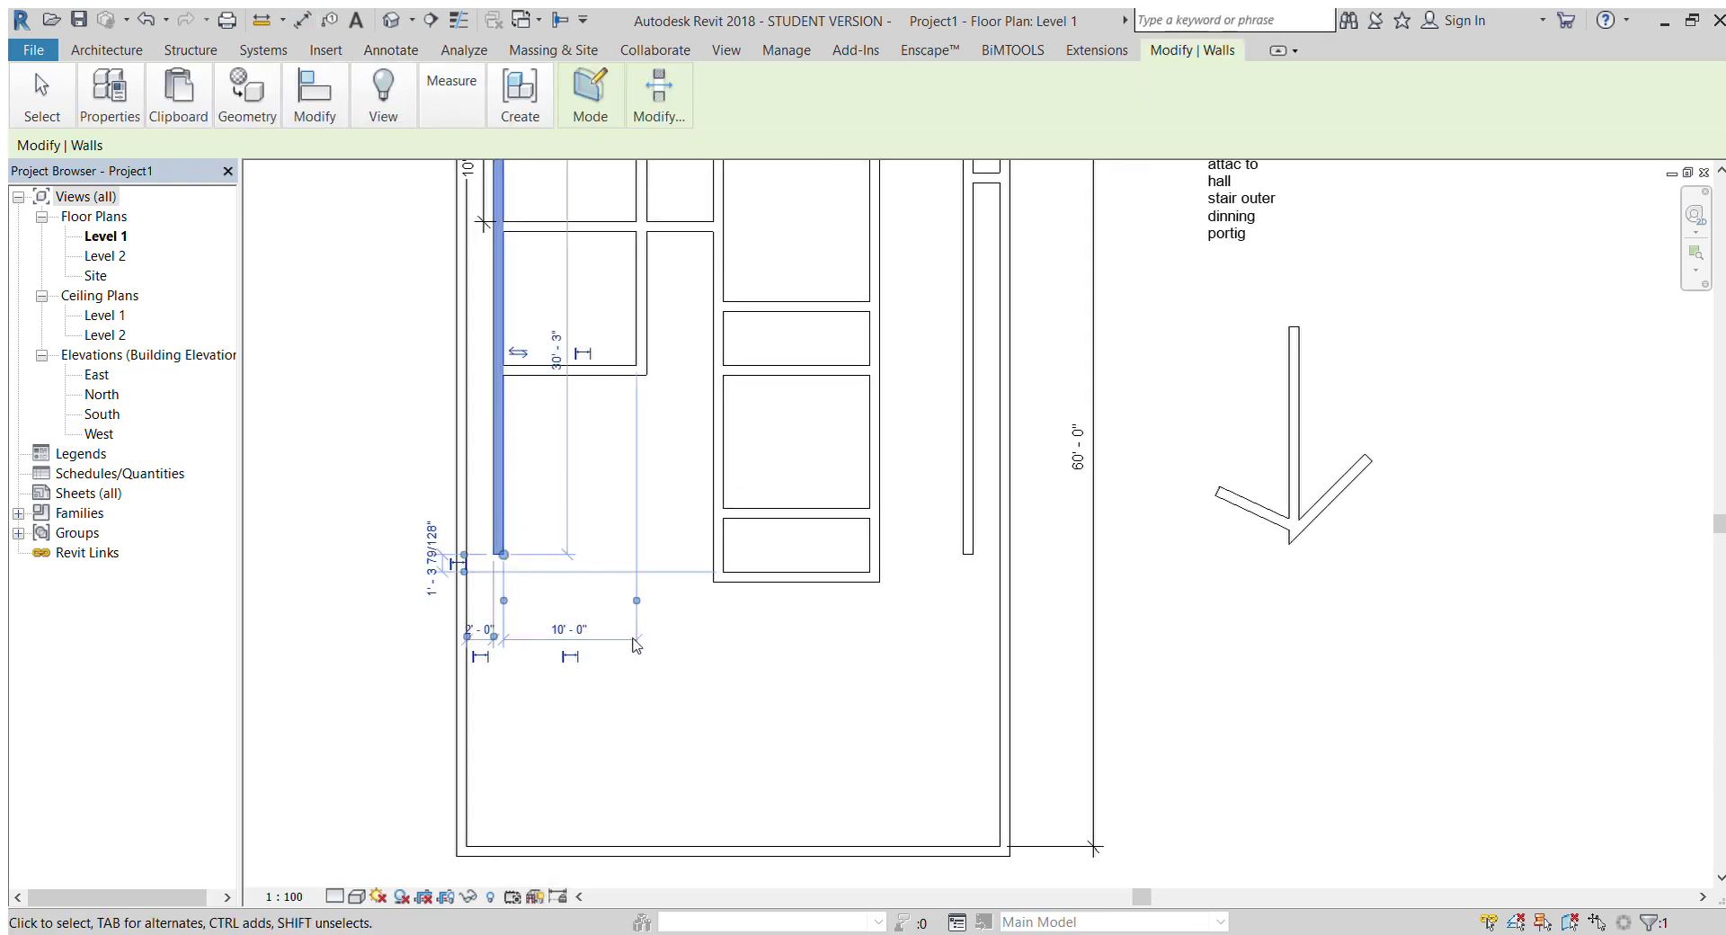
key(Escape)
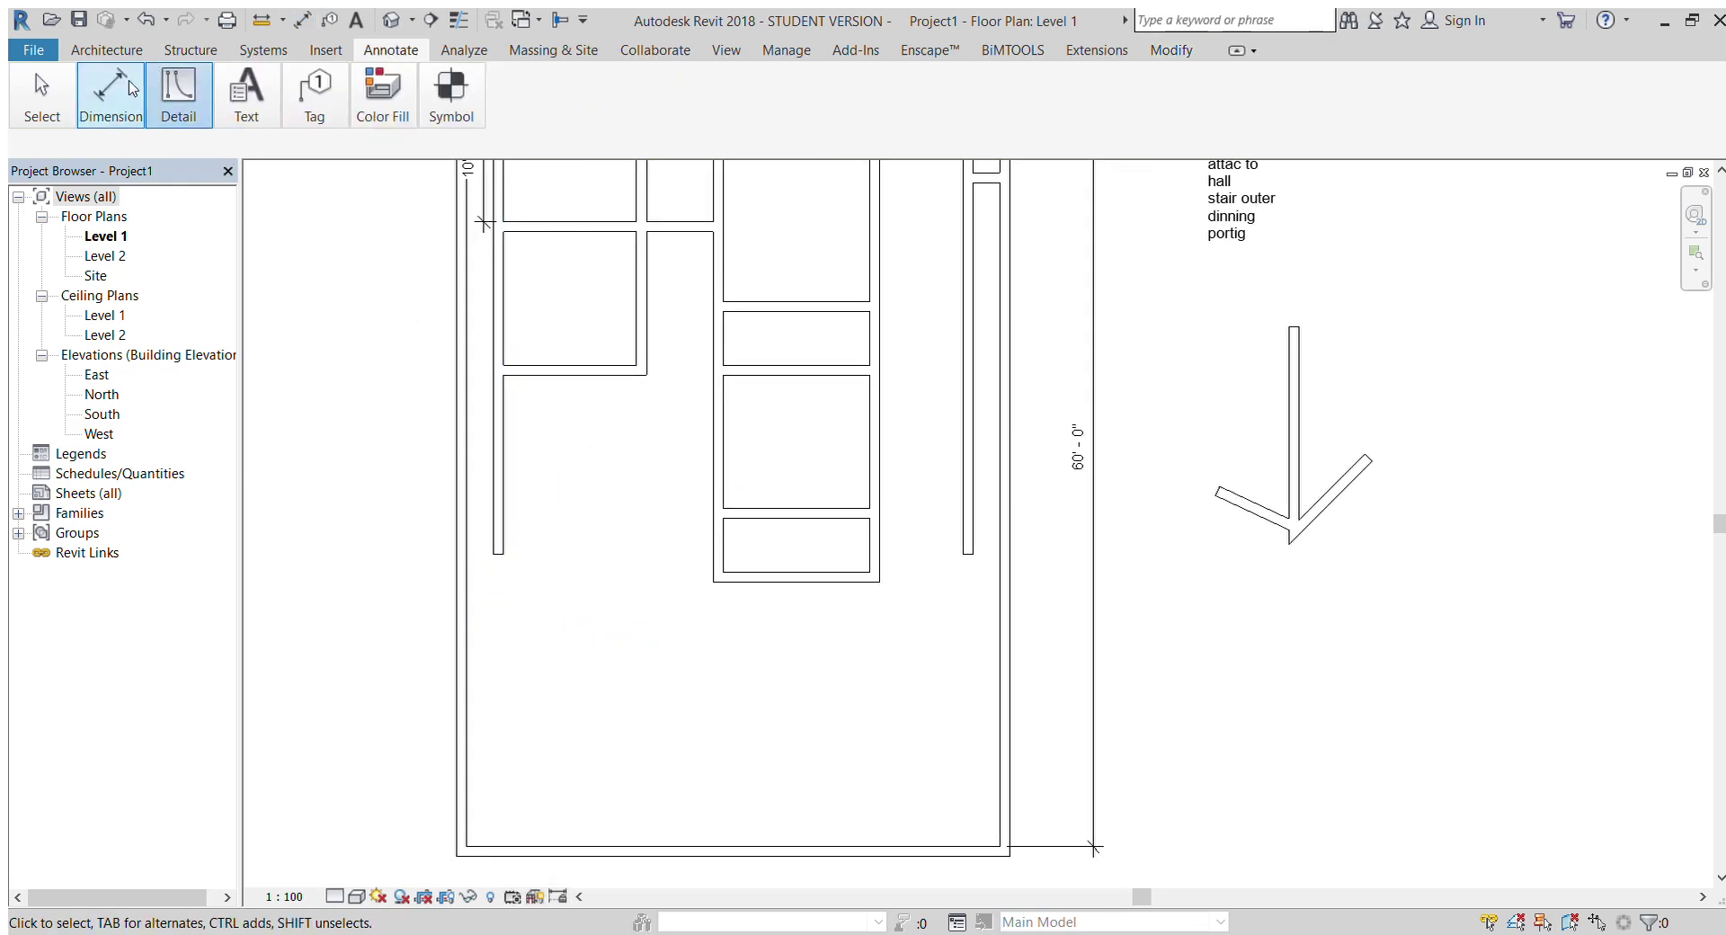
click(106, 107)
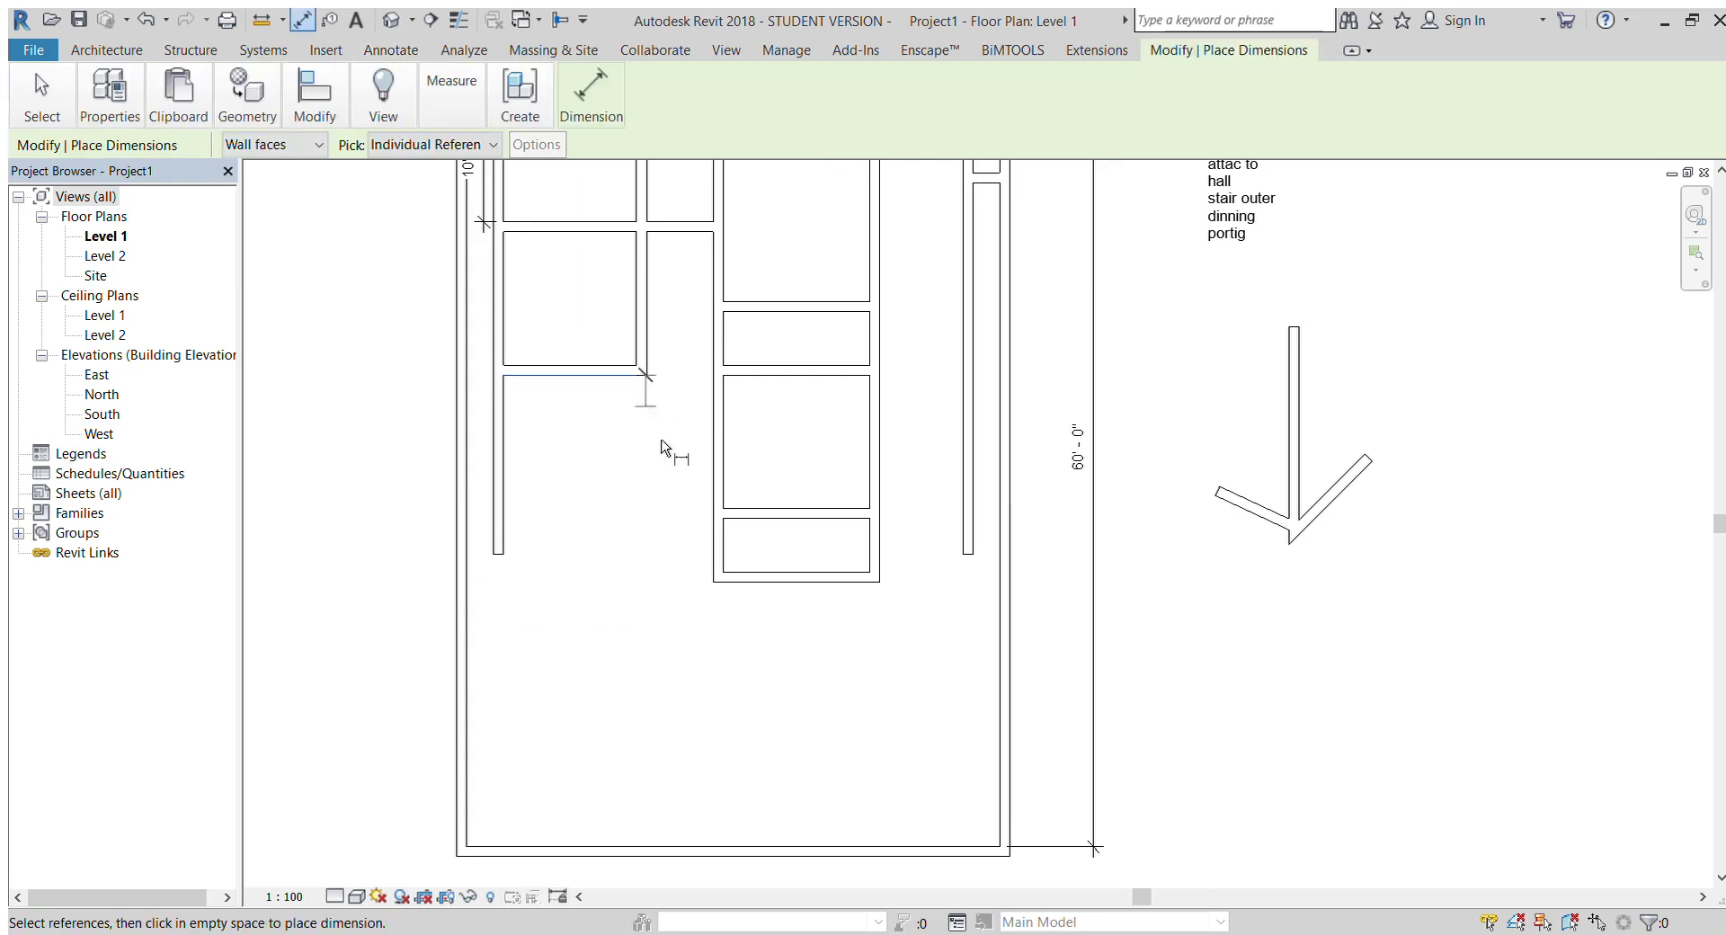
click(709, 590)
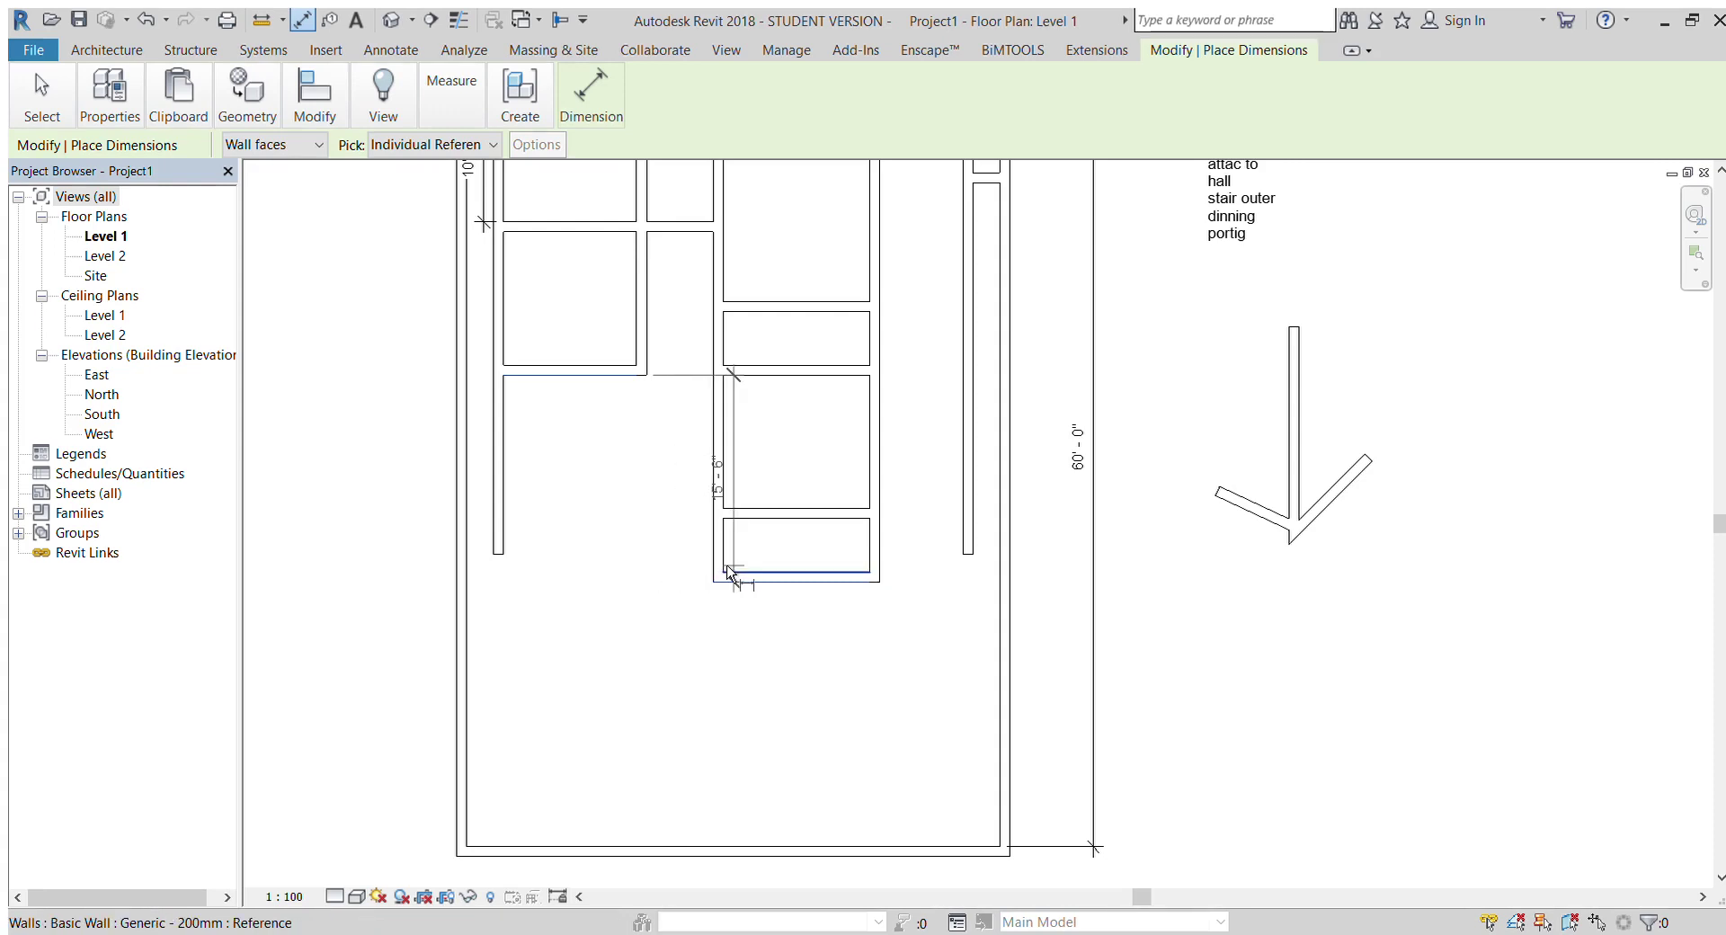
key(Escape)
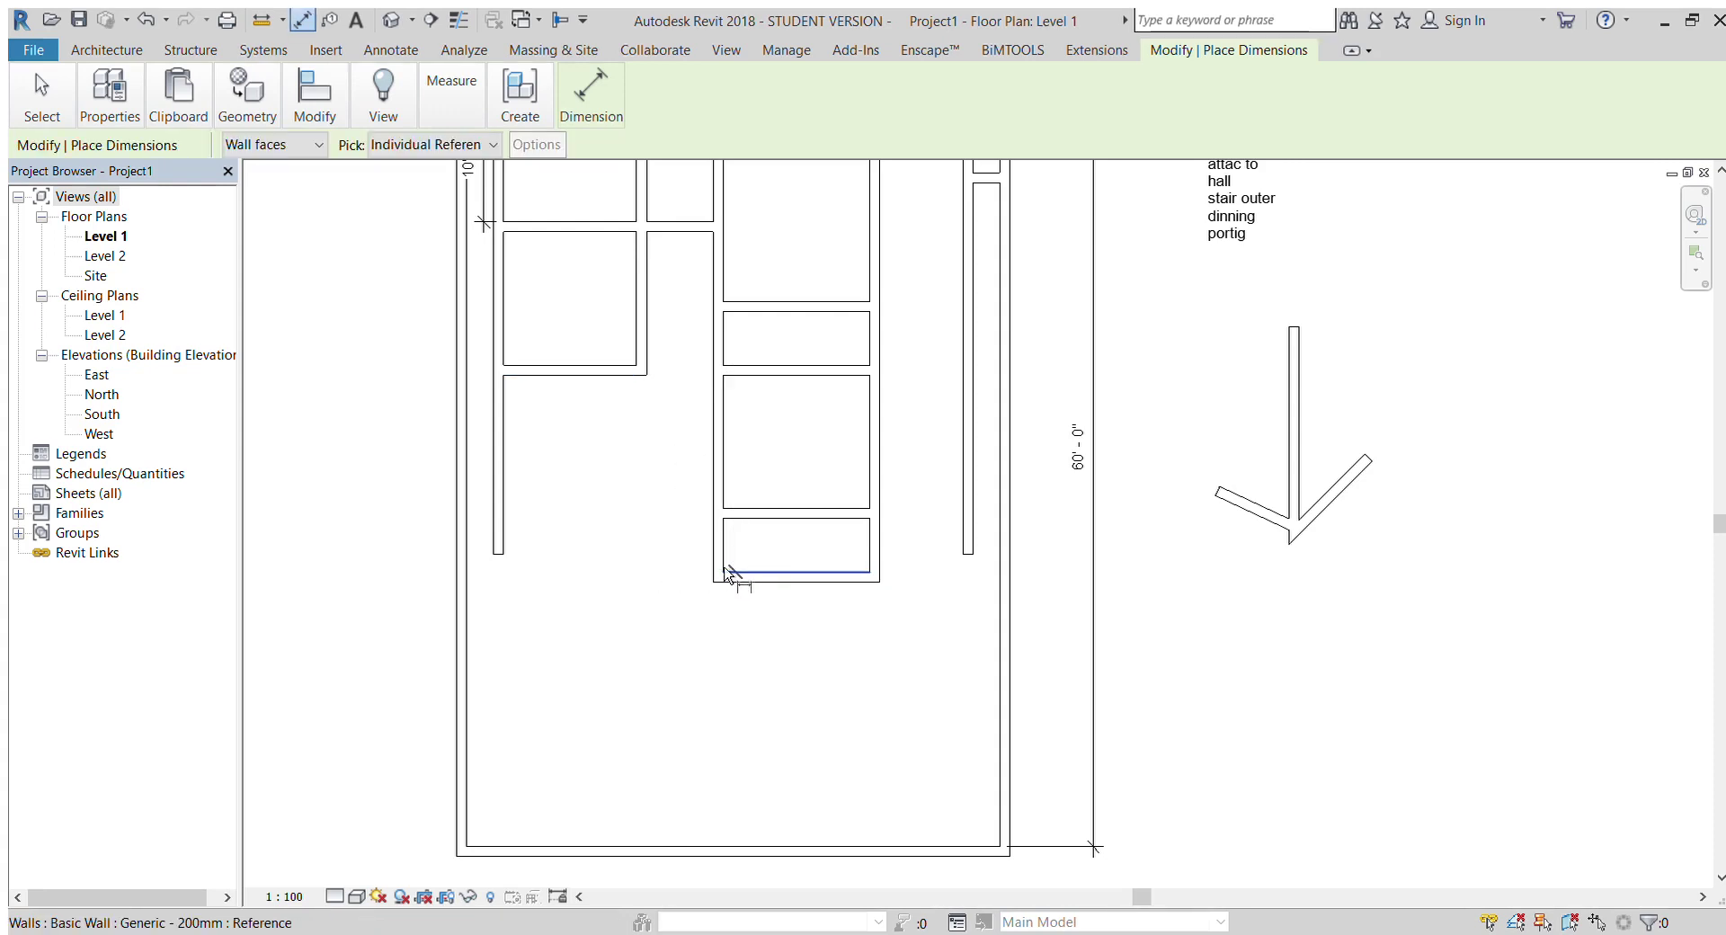
click(728, 574)
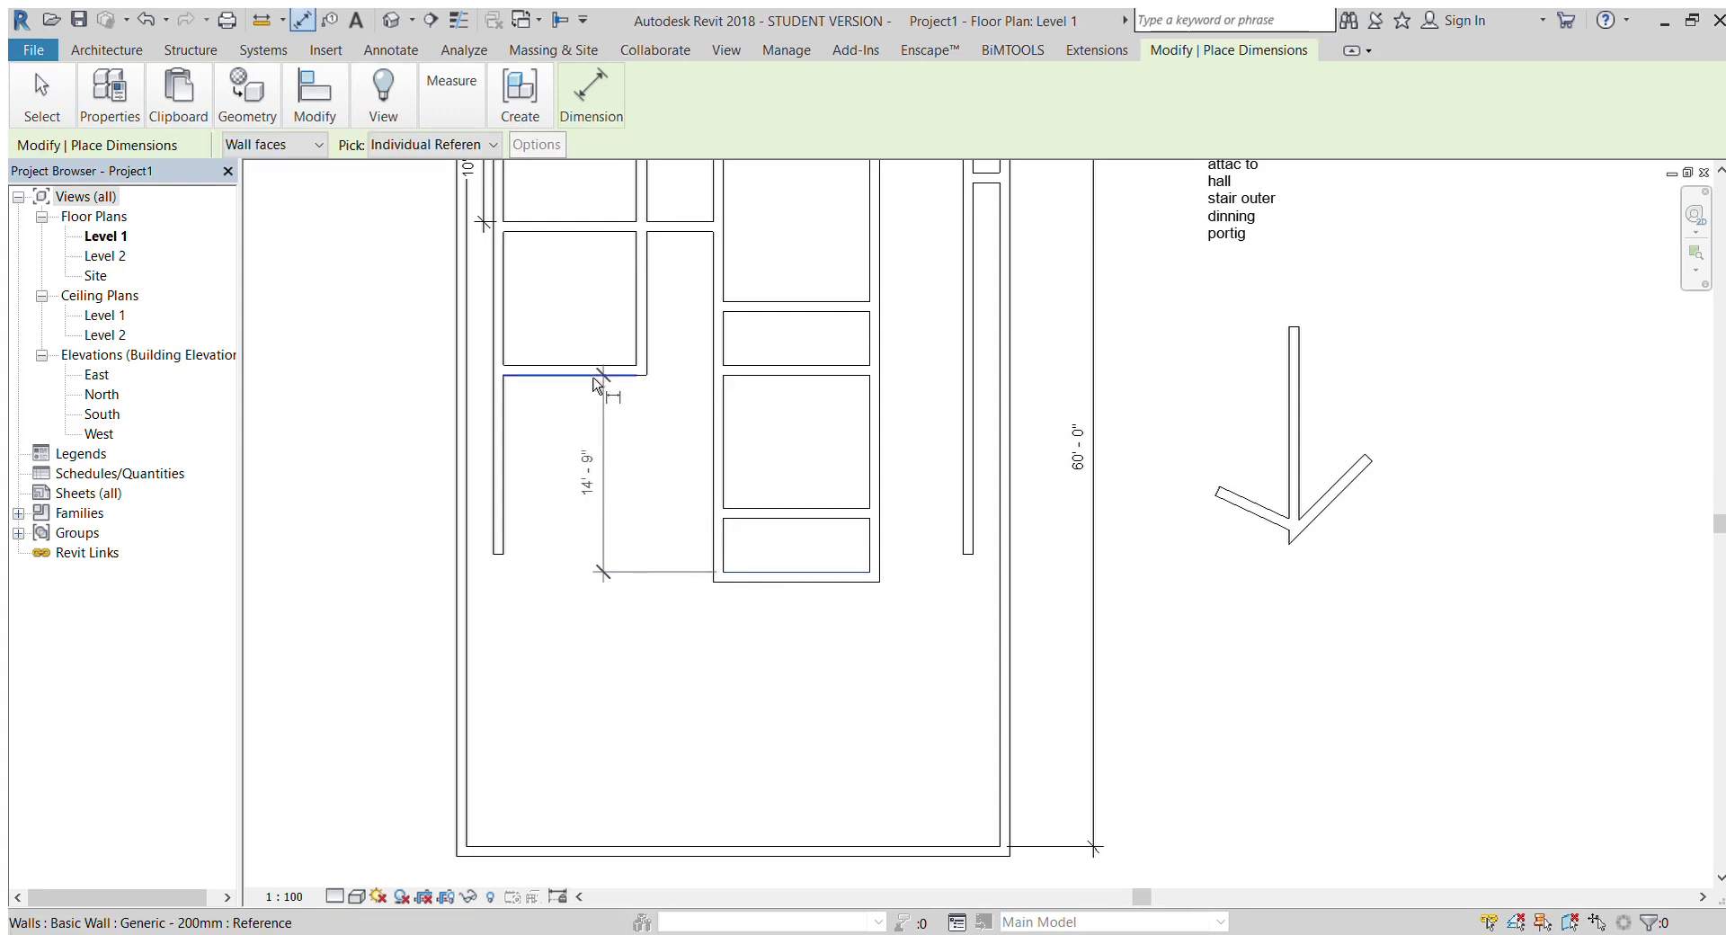
key(Escape)
key(Escape)
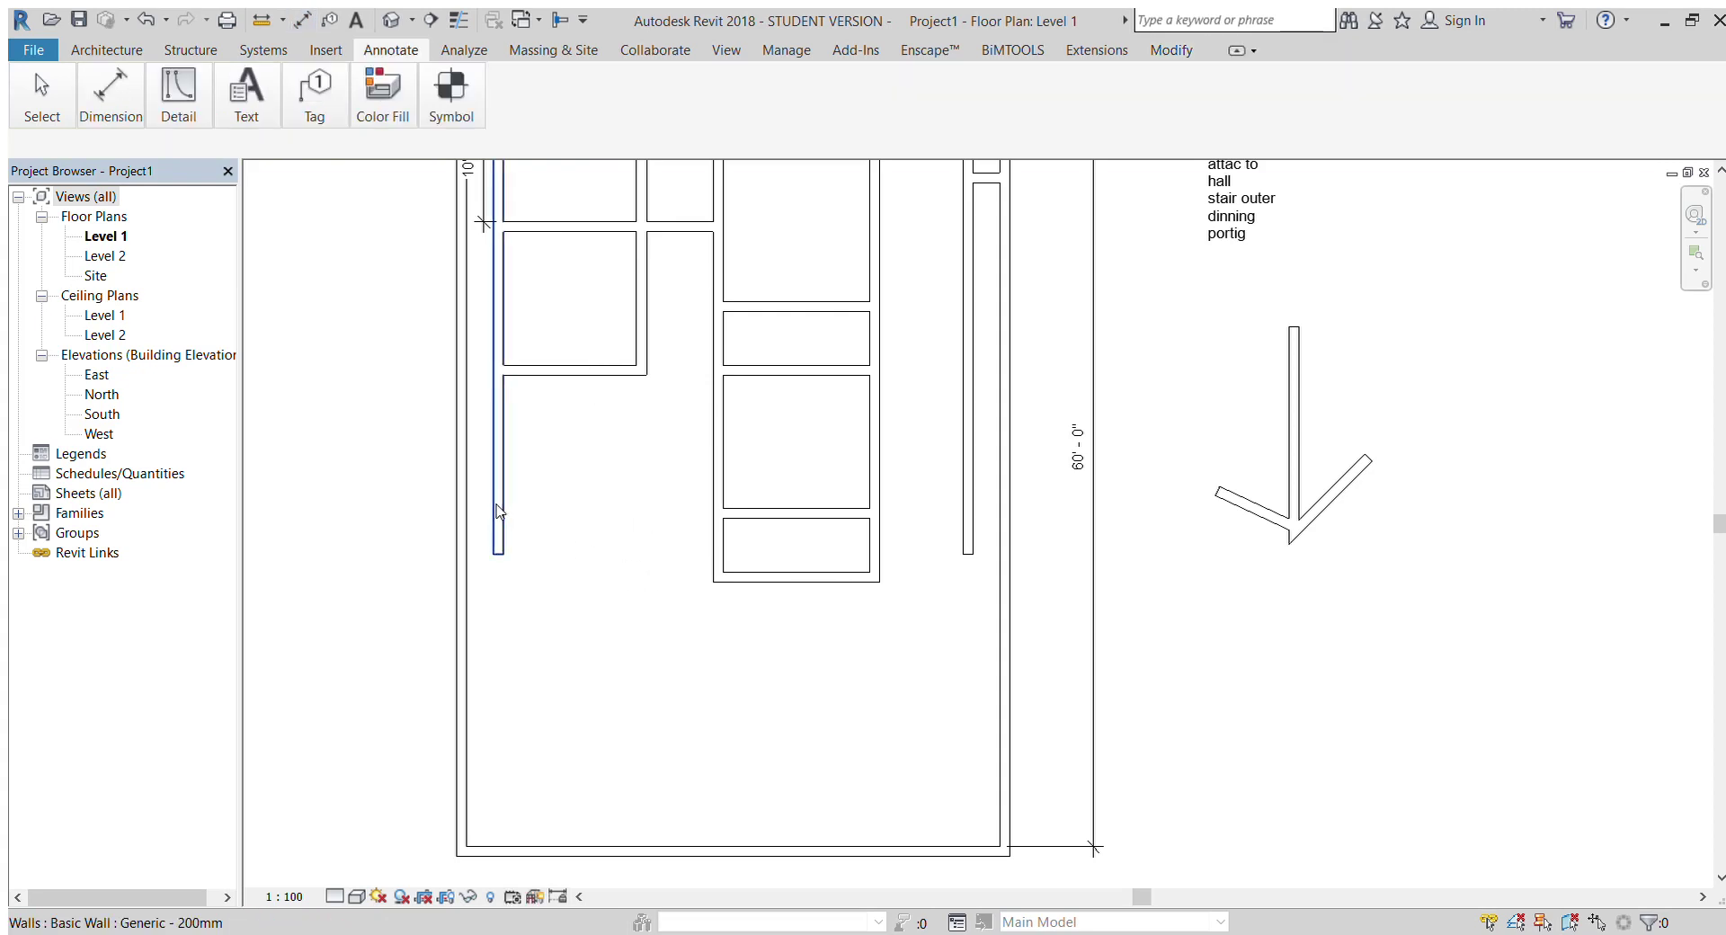
- Drag the long left interior wall's lower end up so it stops at the room block
click(500, 510)
scroll(571, 640, down, 2)
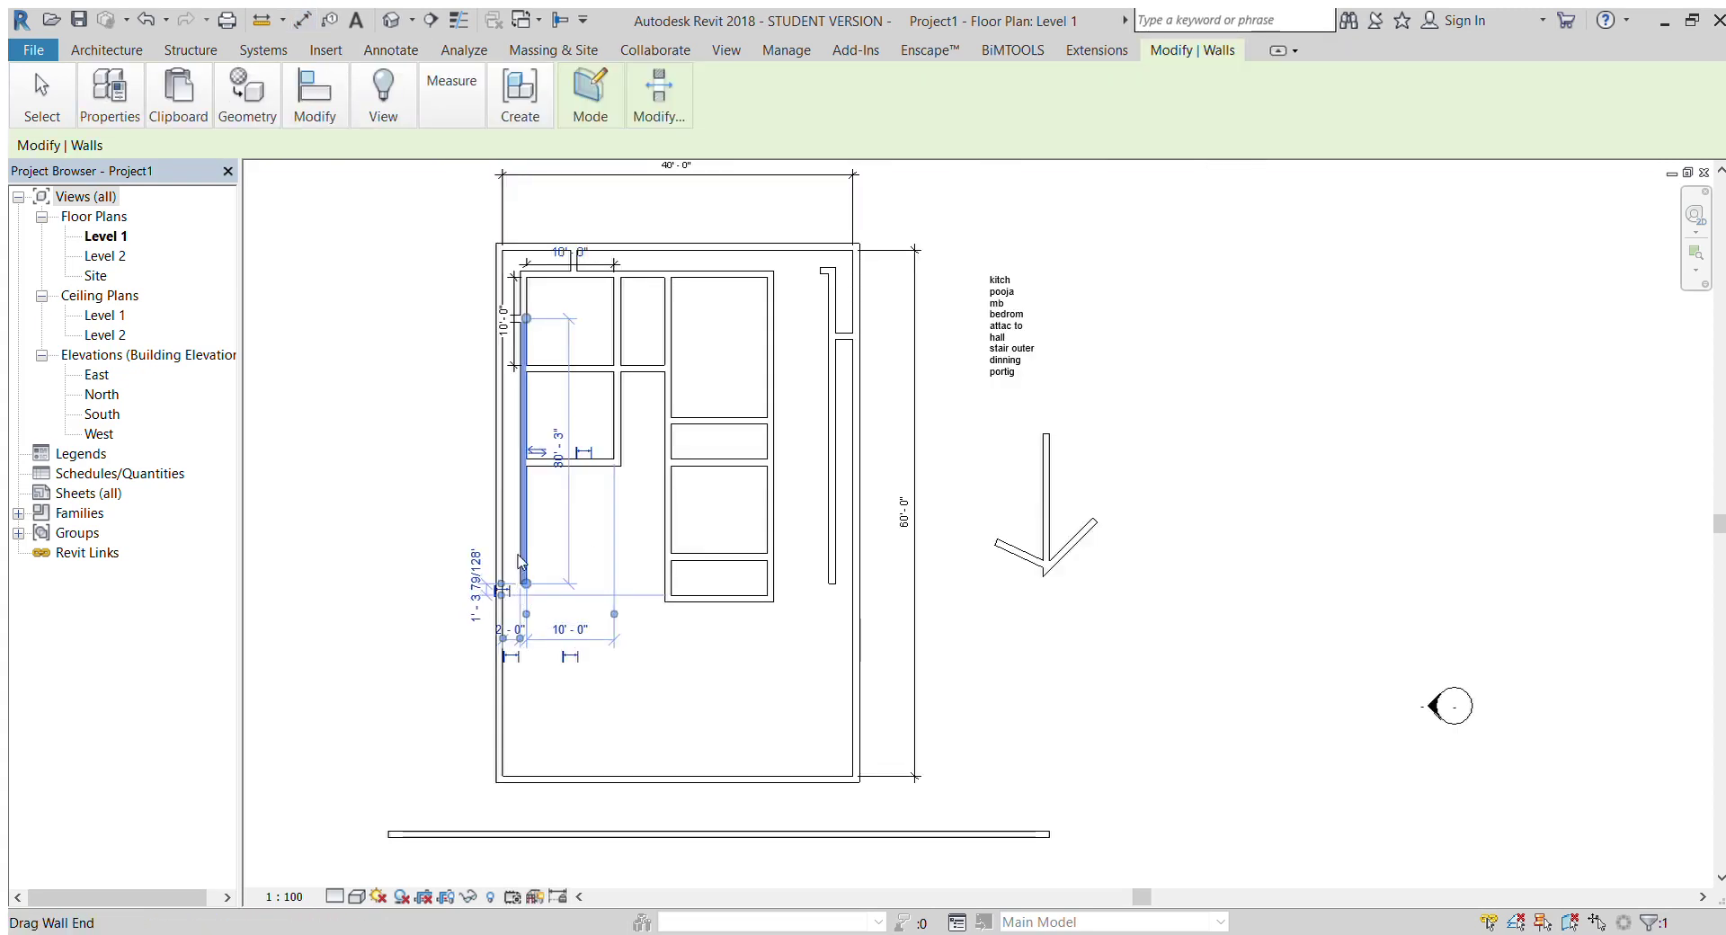
drag(519, 559, 524, 467)
click(569, 618)
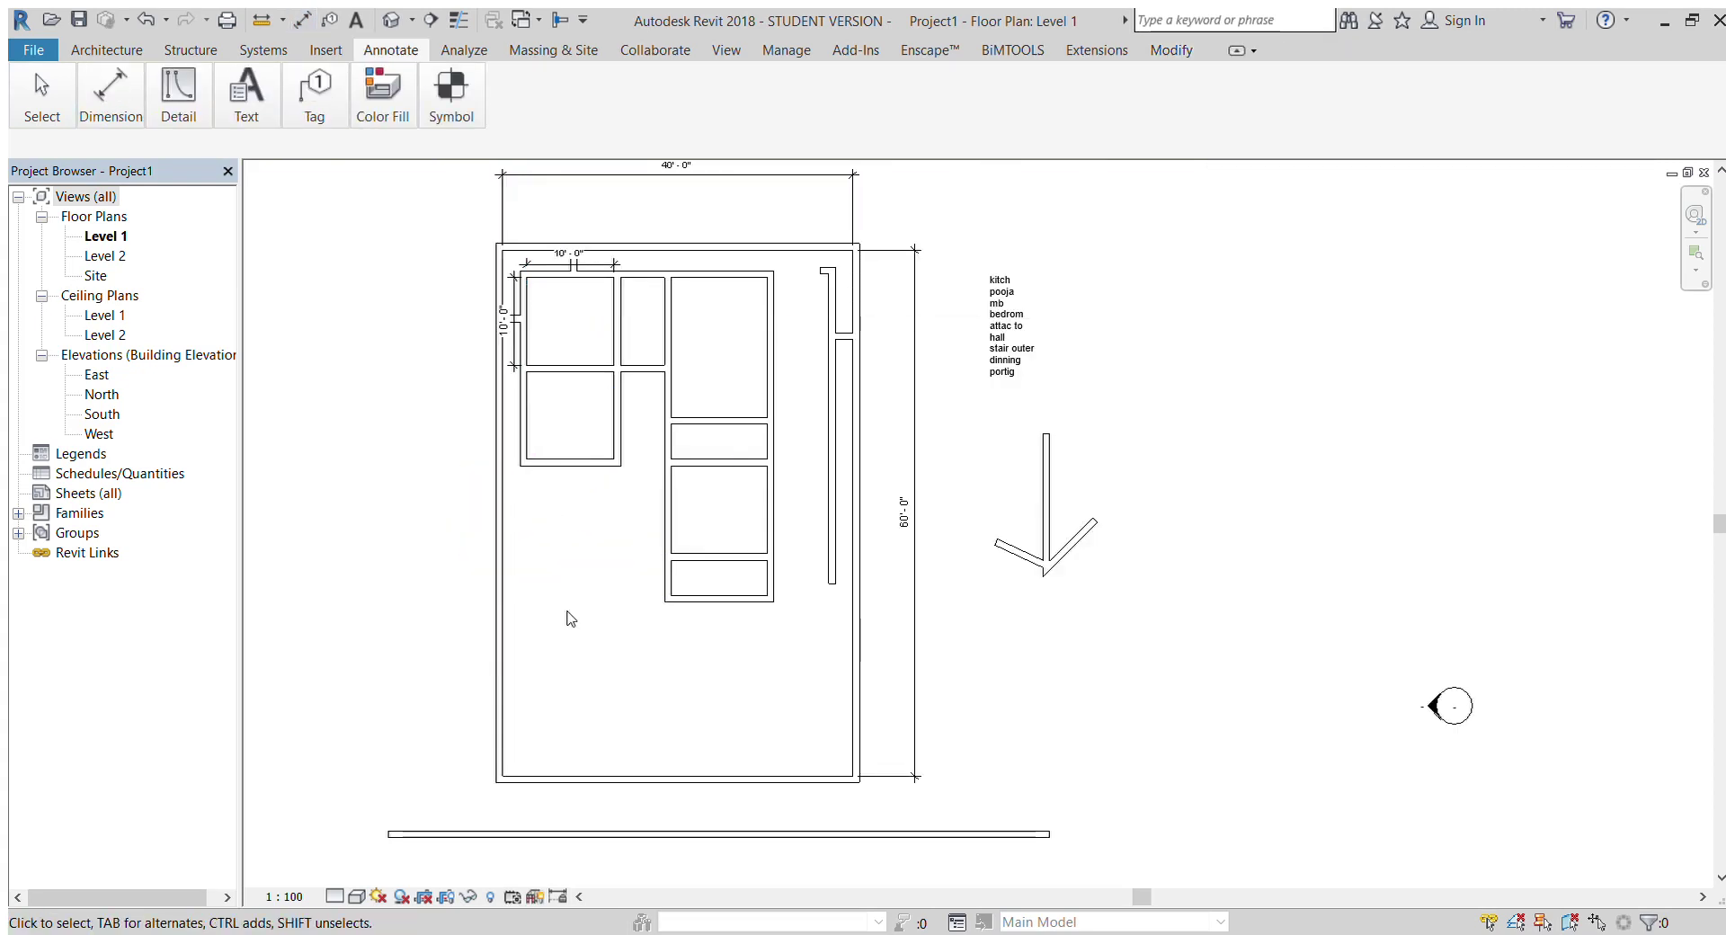
scroll(569, 619, up, 1)
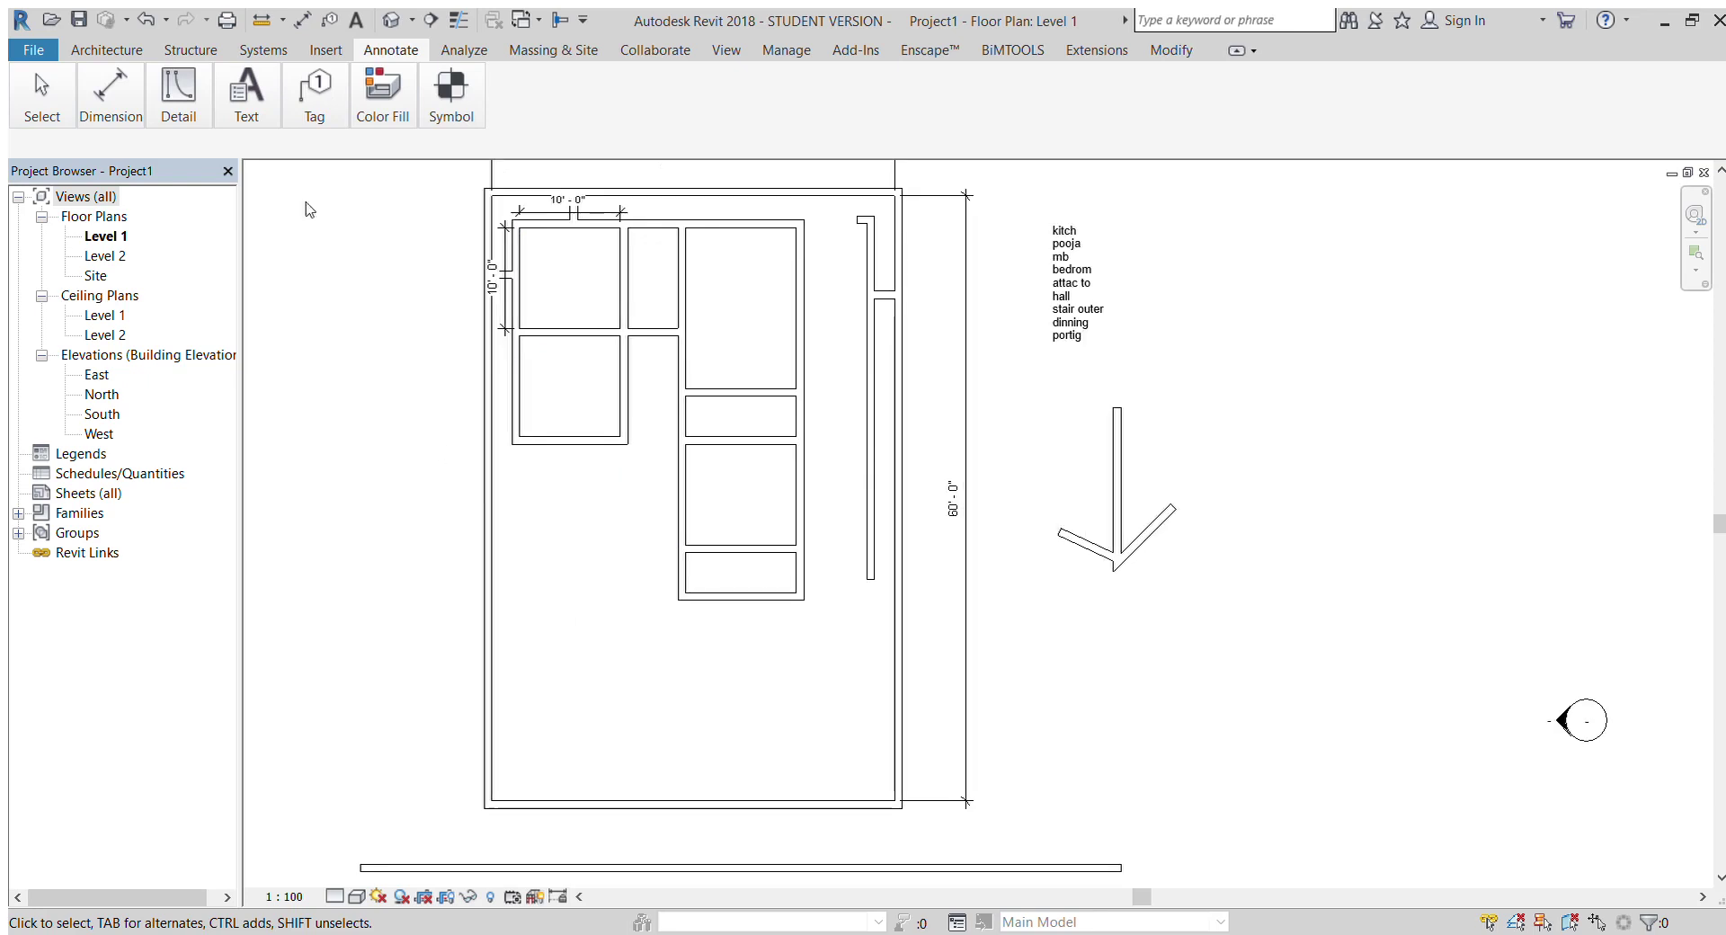
- Draw a vertical wall downward from below the left-hand rooms
click(107, 51)
click(106, 92)
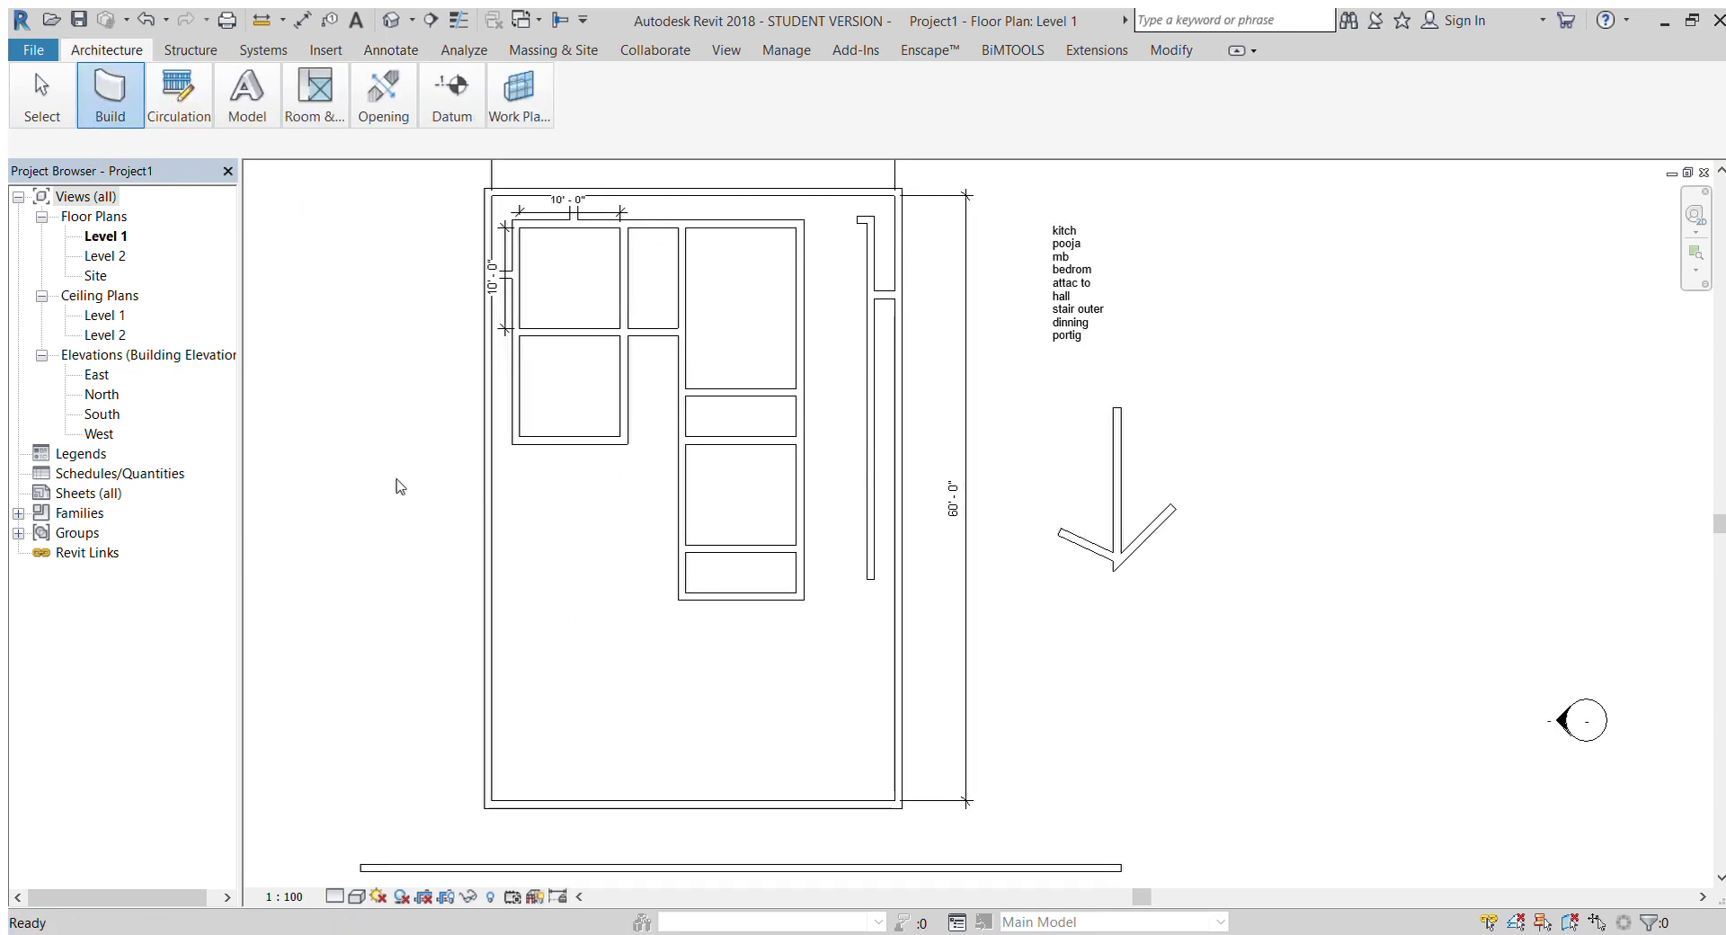
click(514, 443)
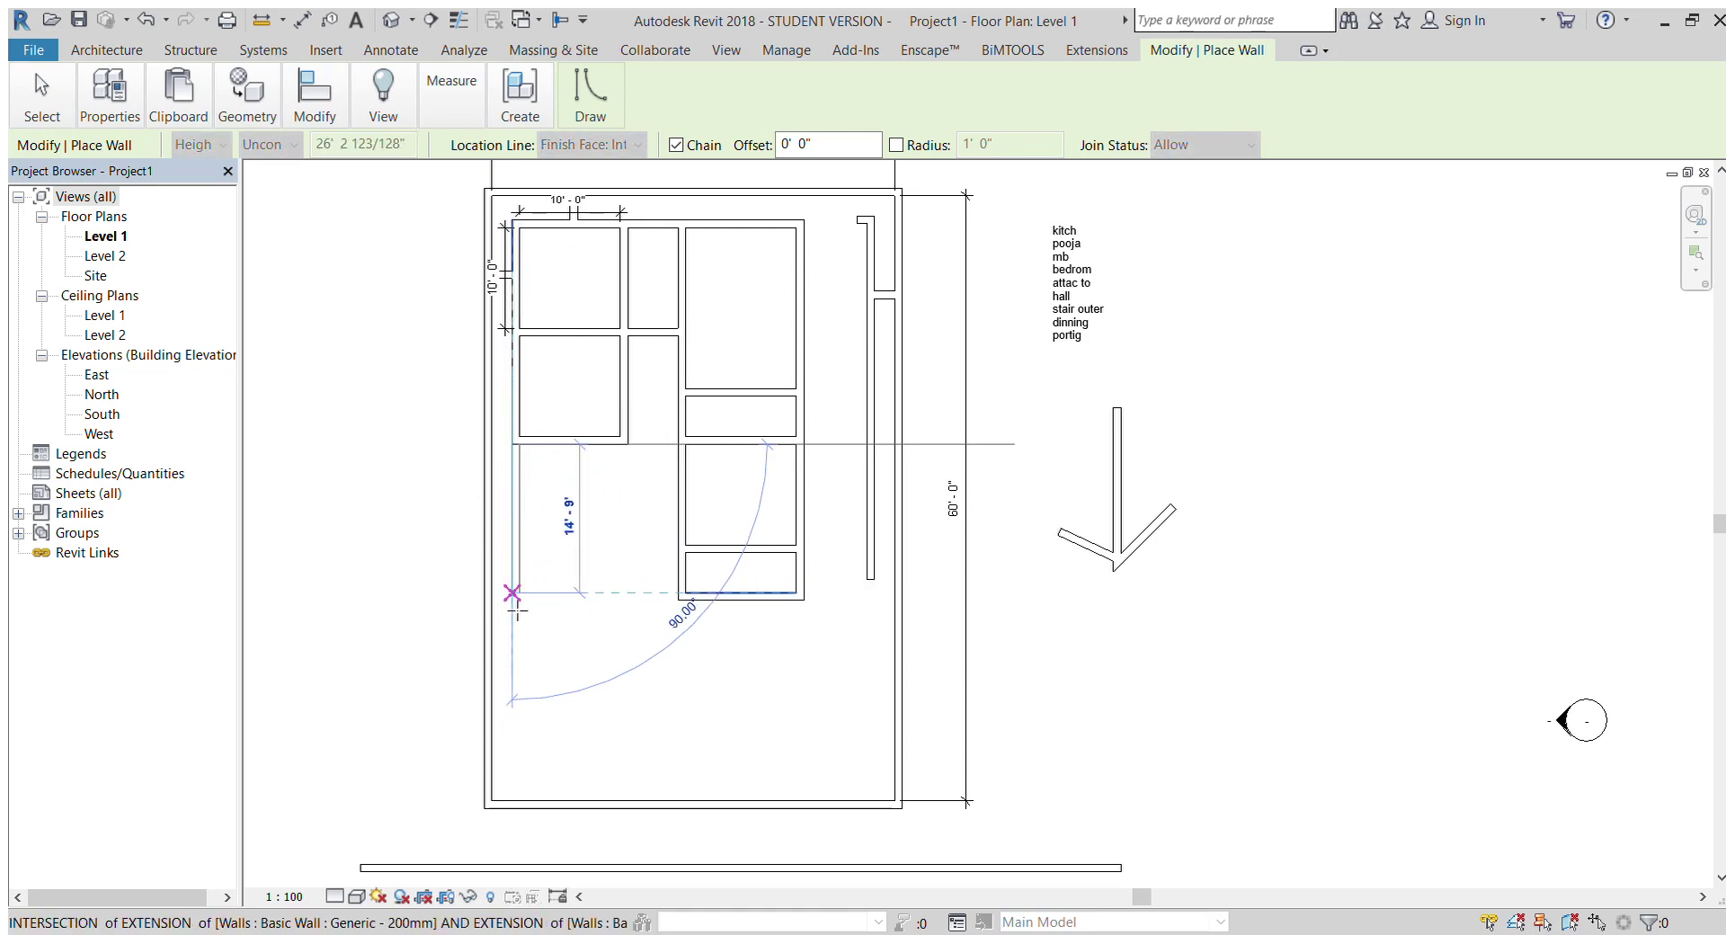
click(517, 607)
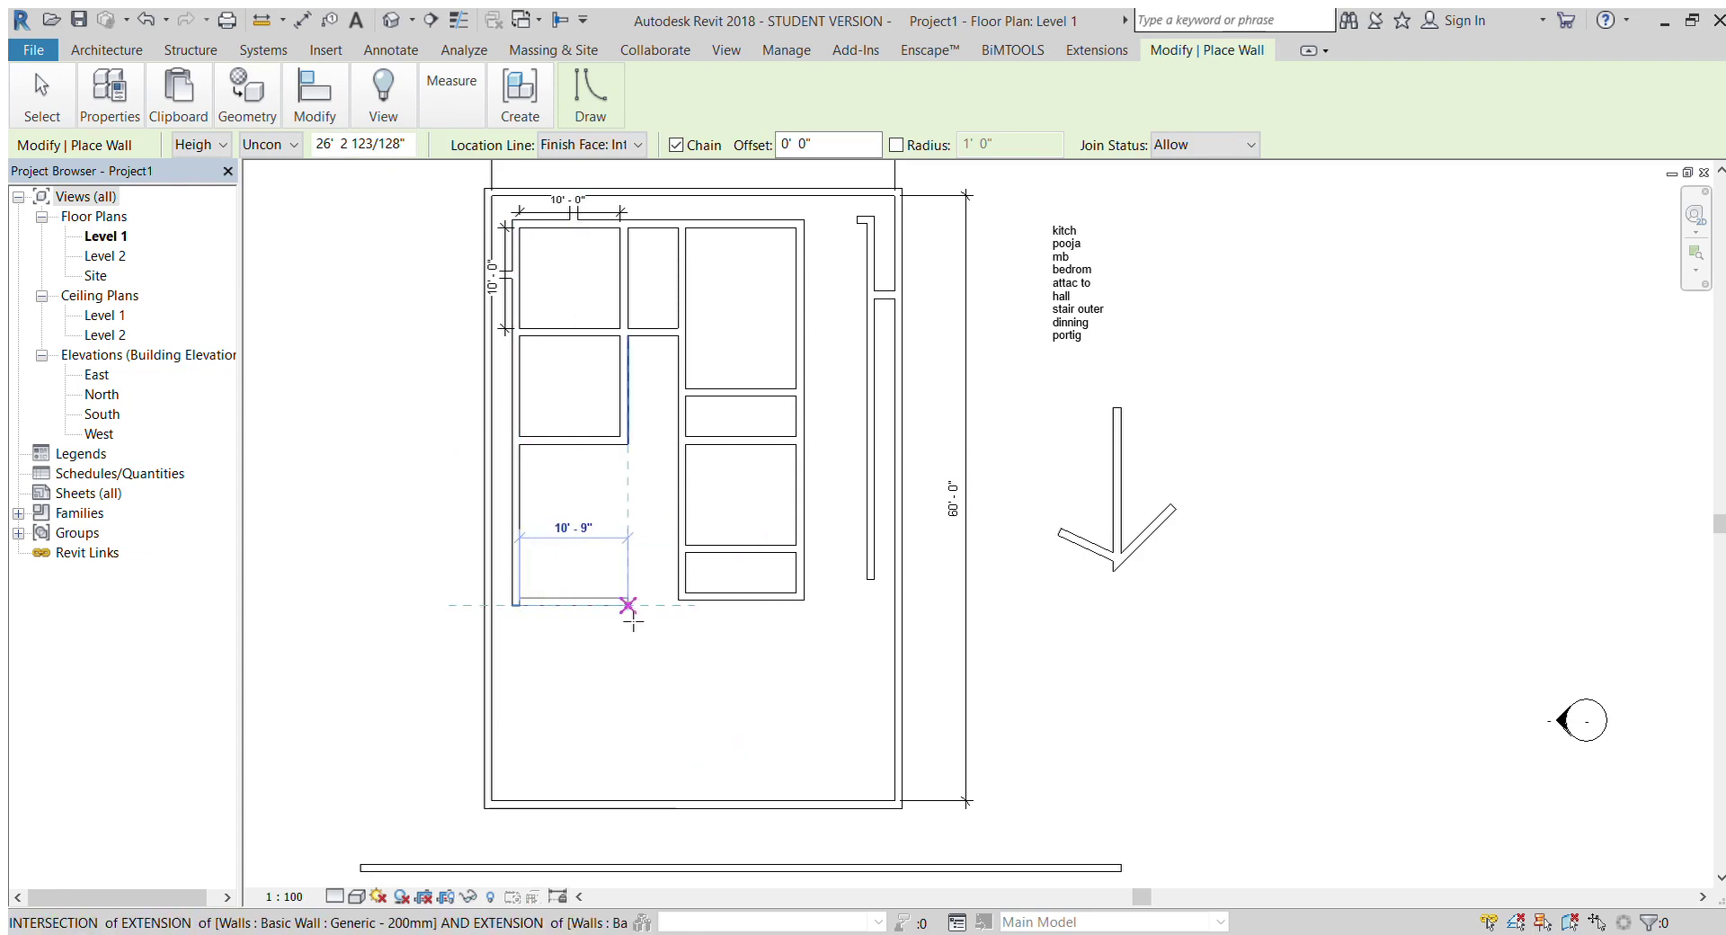
scroll(611, 624, up, 2)
key(Escape)
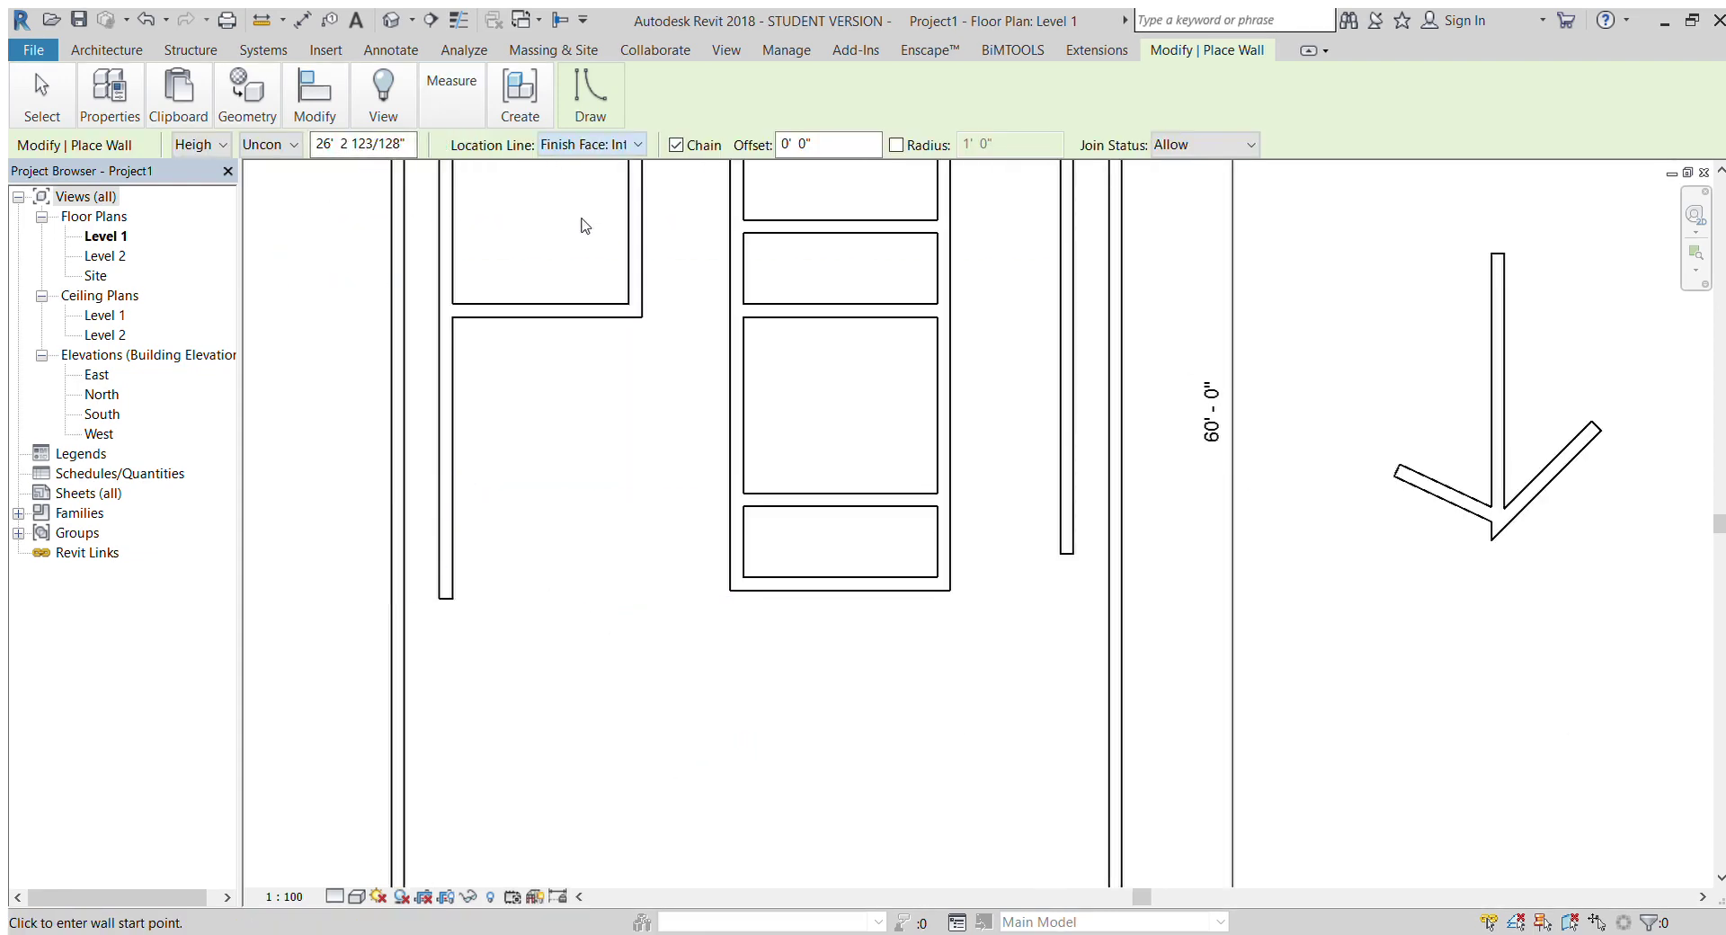
- Draw a 15'-6" horizontal wall from its bottom corner to the central block and select it
click(451, 597)
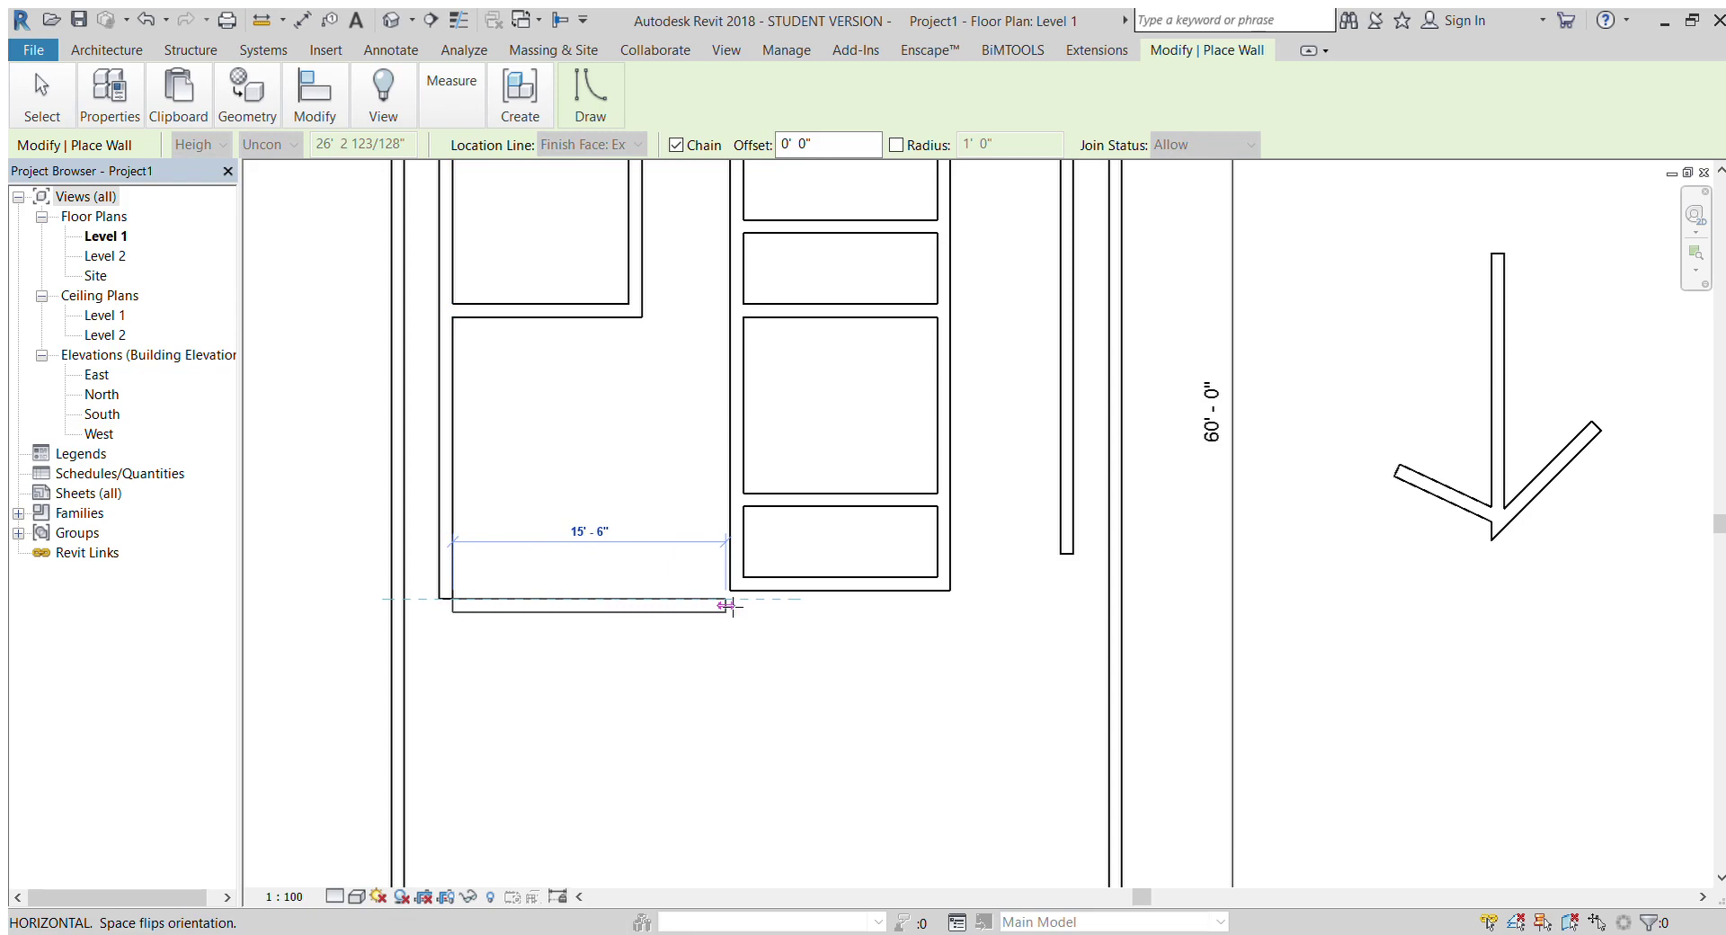
click(729, 605)
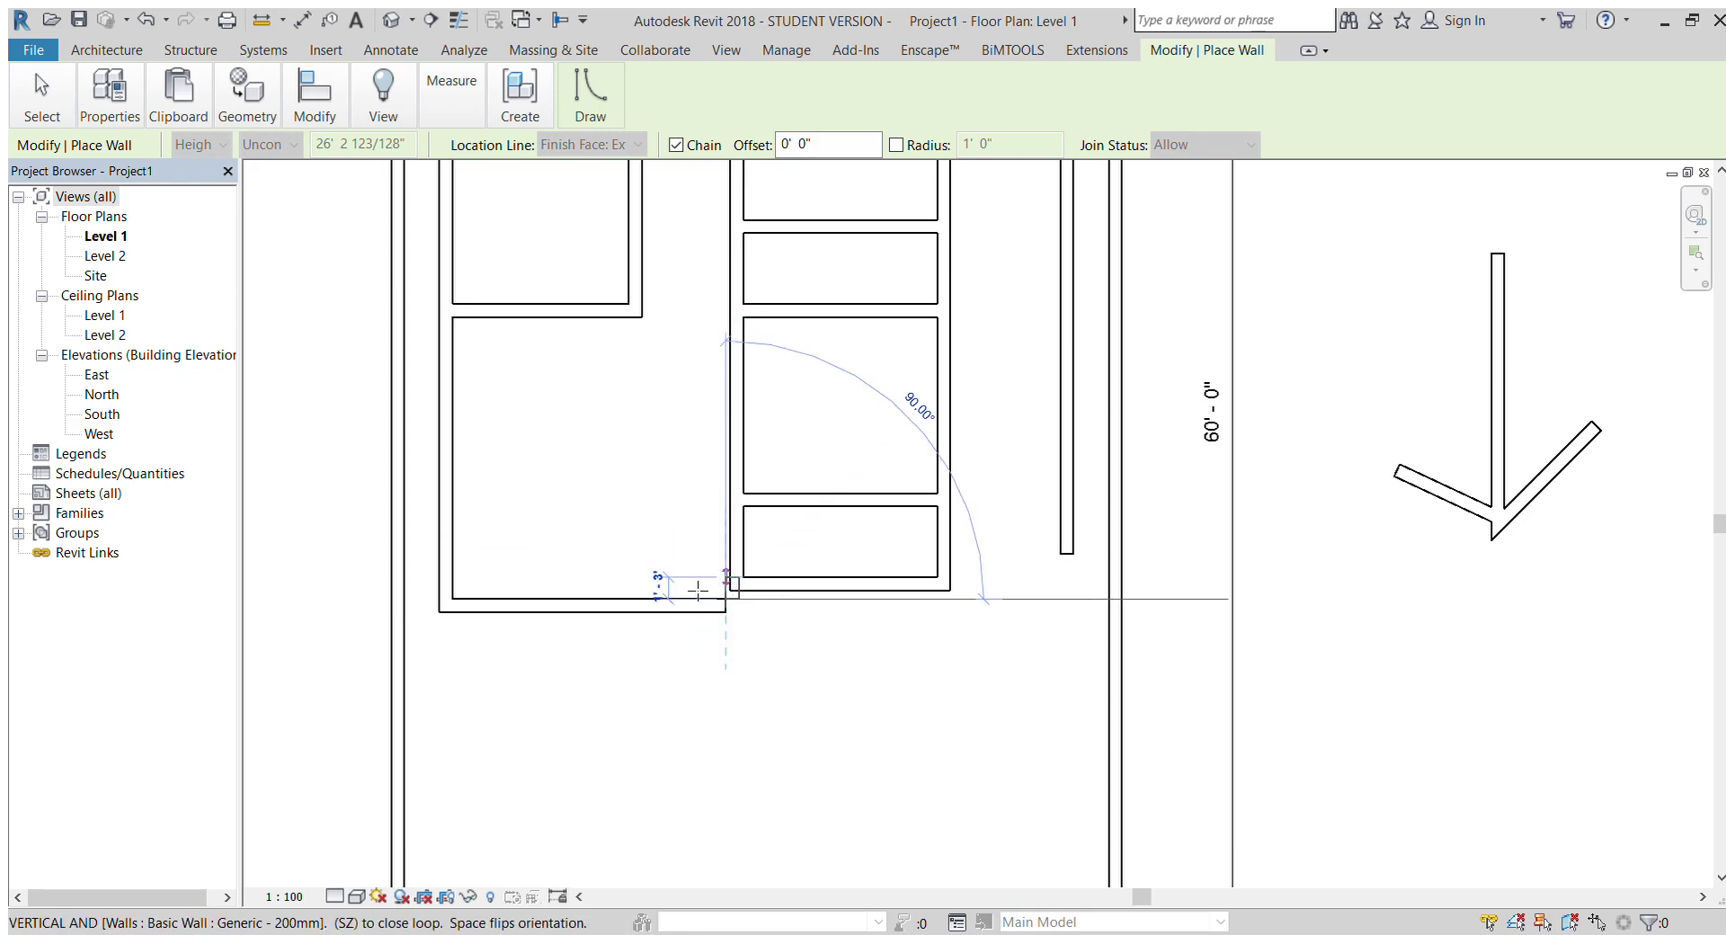
key(Escape)
key(Escape)
scroll(710, 670, down, 2)
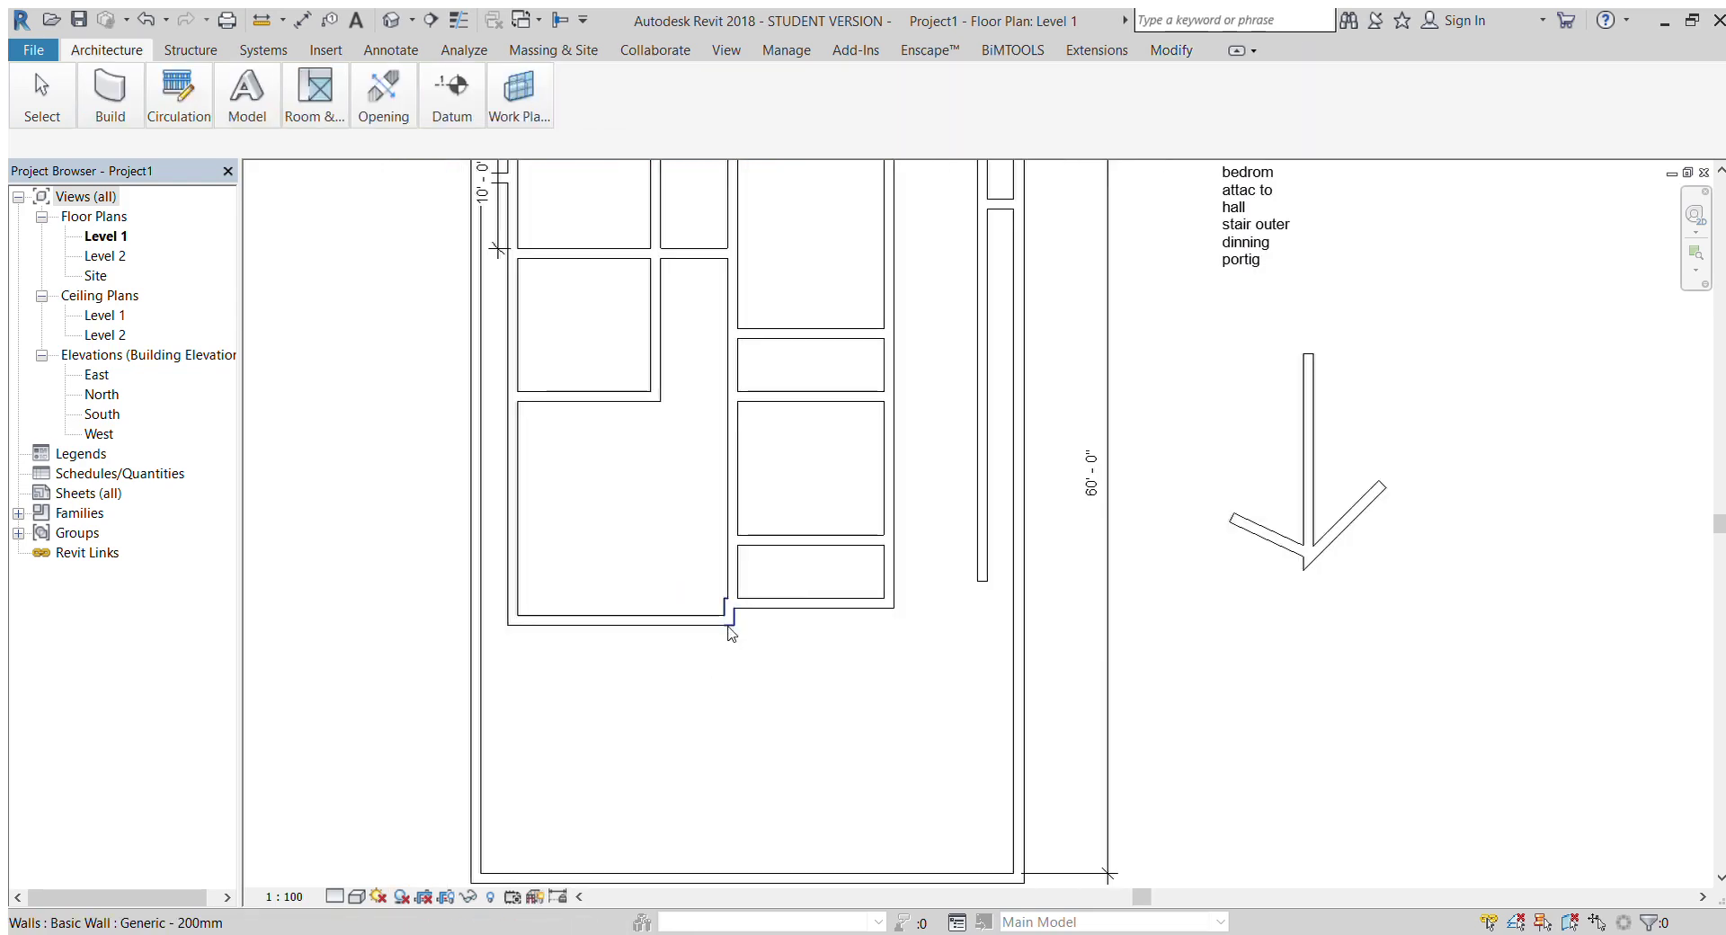
click(730, 629)
click(714, 633)
- Select the new bottom wall and nudge its right end slightly
click(701, 620)
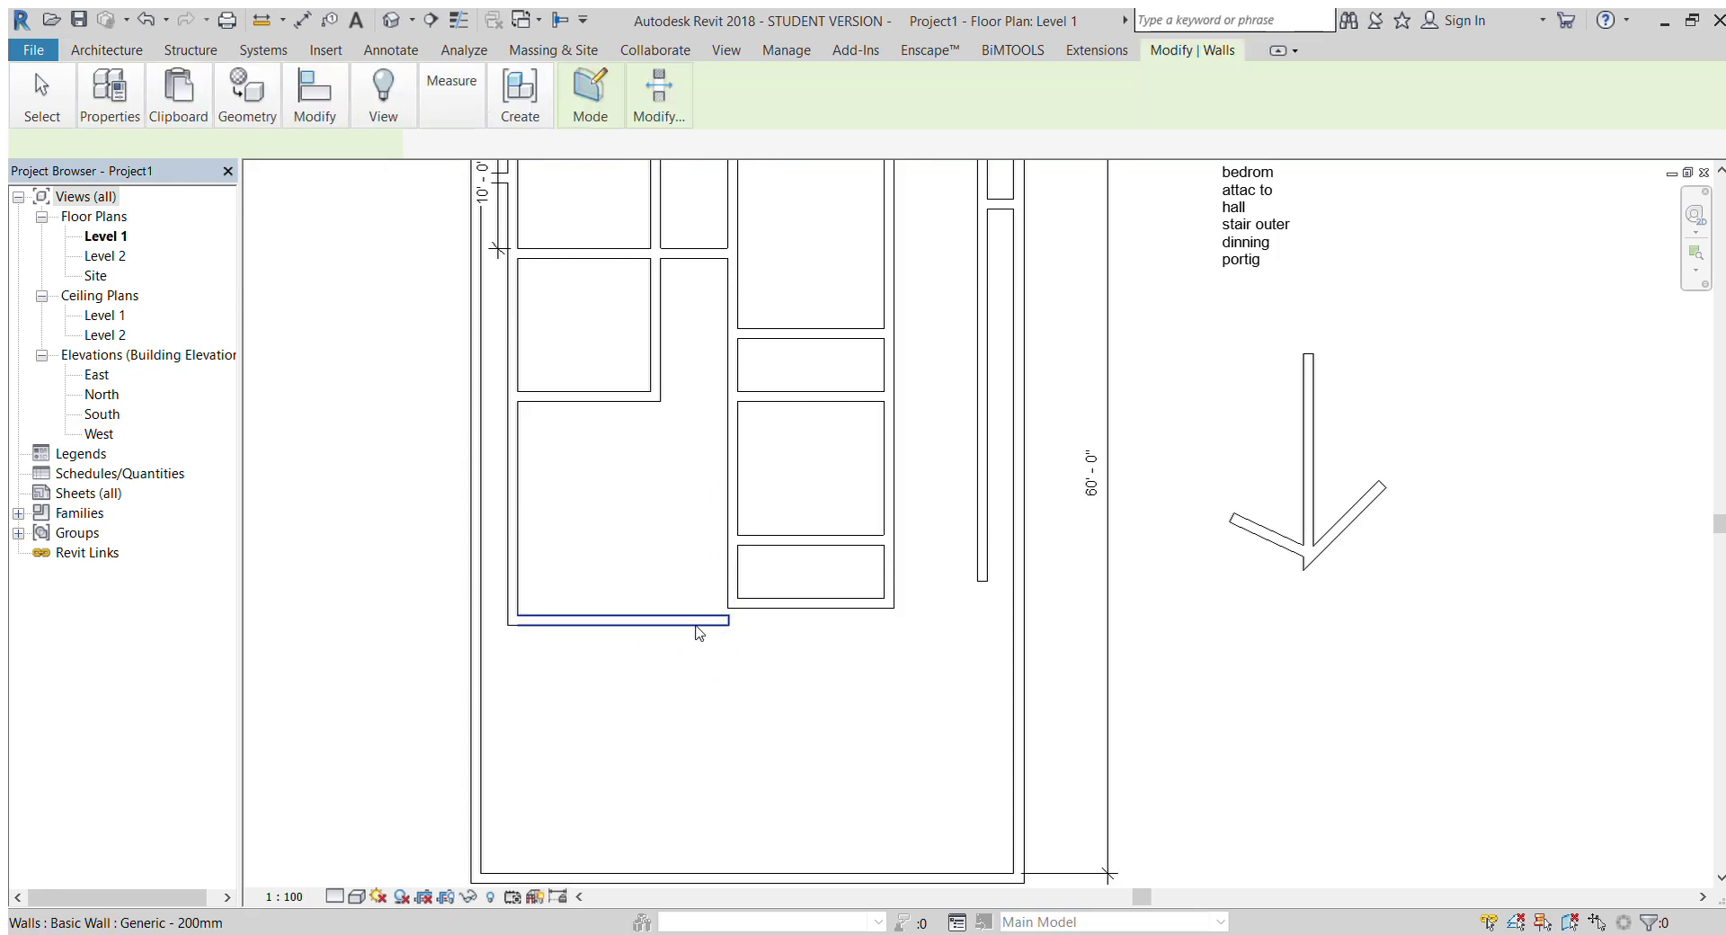
scroll(710, 630, up, 3)
scroll(724, 622, up, 2)
drag(798, 585, 790, 587)
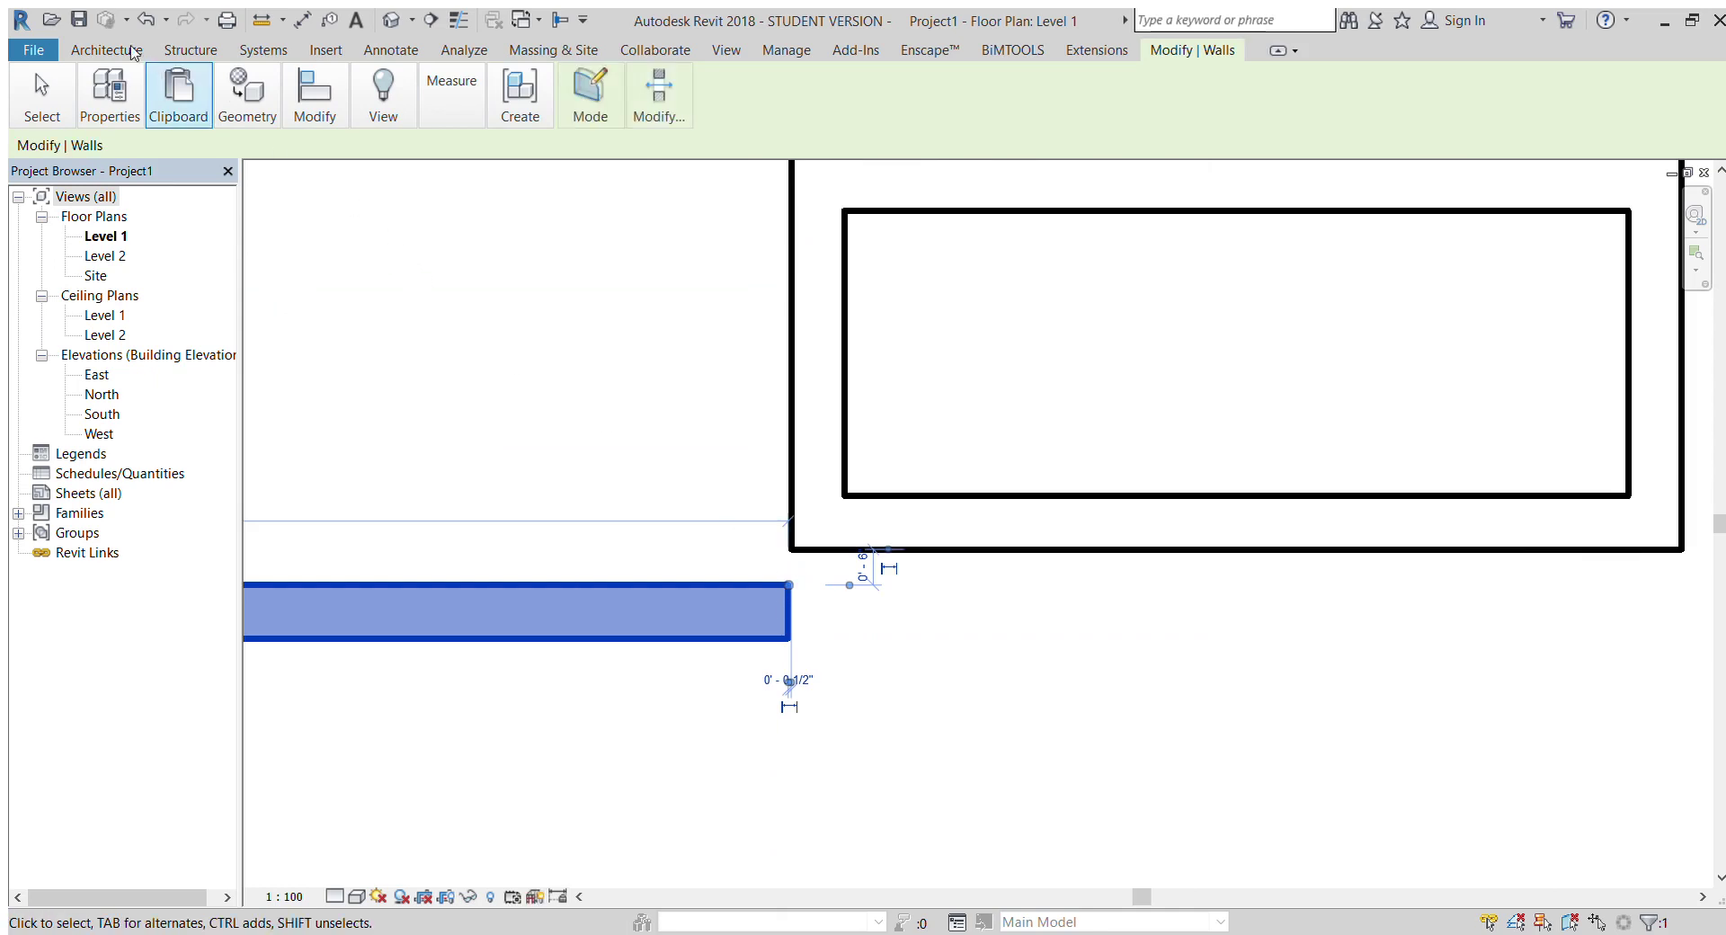
- Draw a short vertical wall down from the inner corner of the right-hand room stack
click(101, 50)
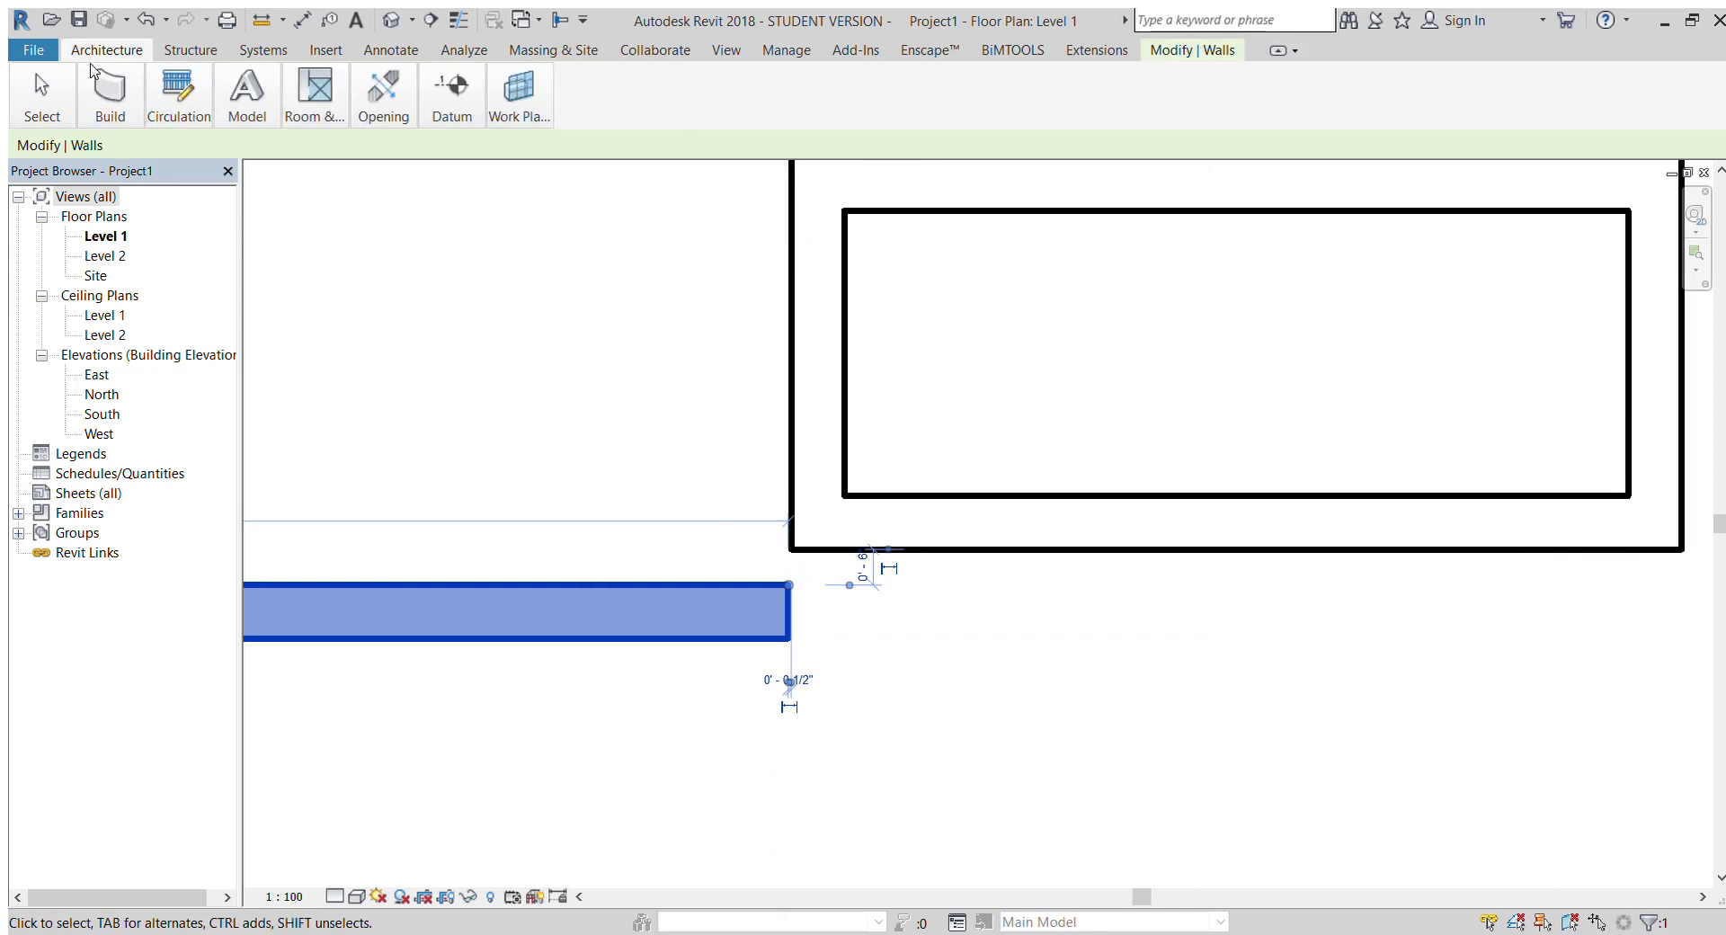
click(101, 89)
click(799, 643)
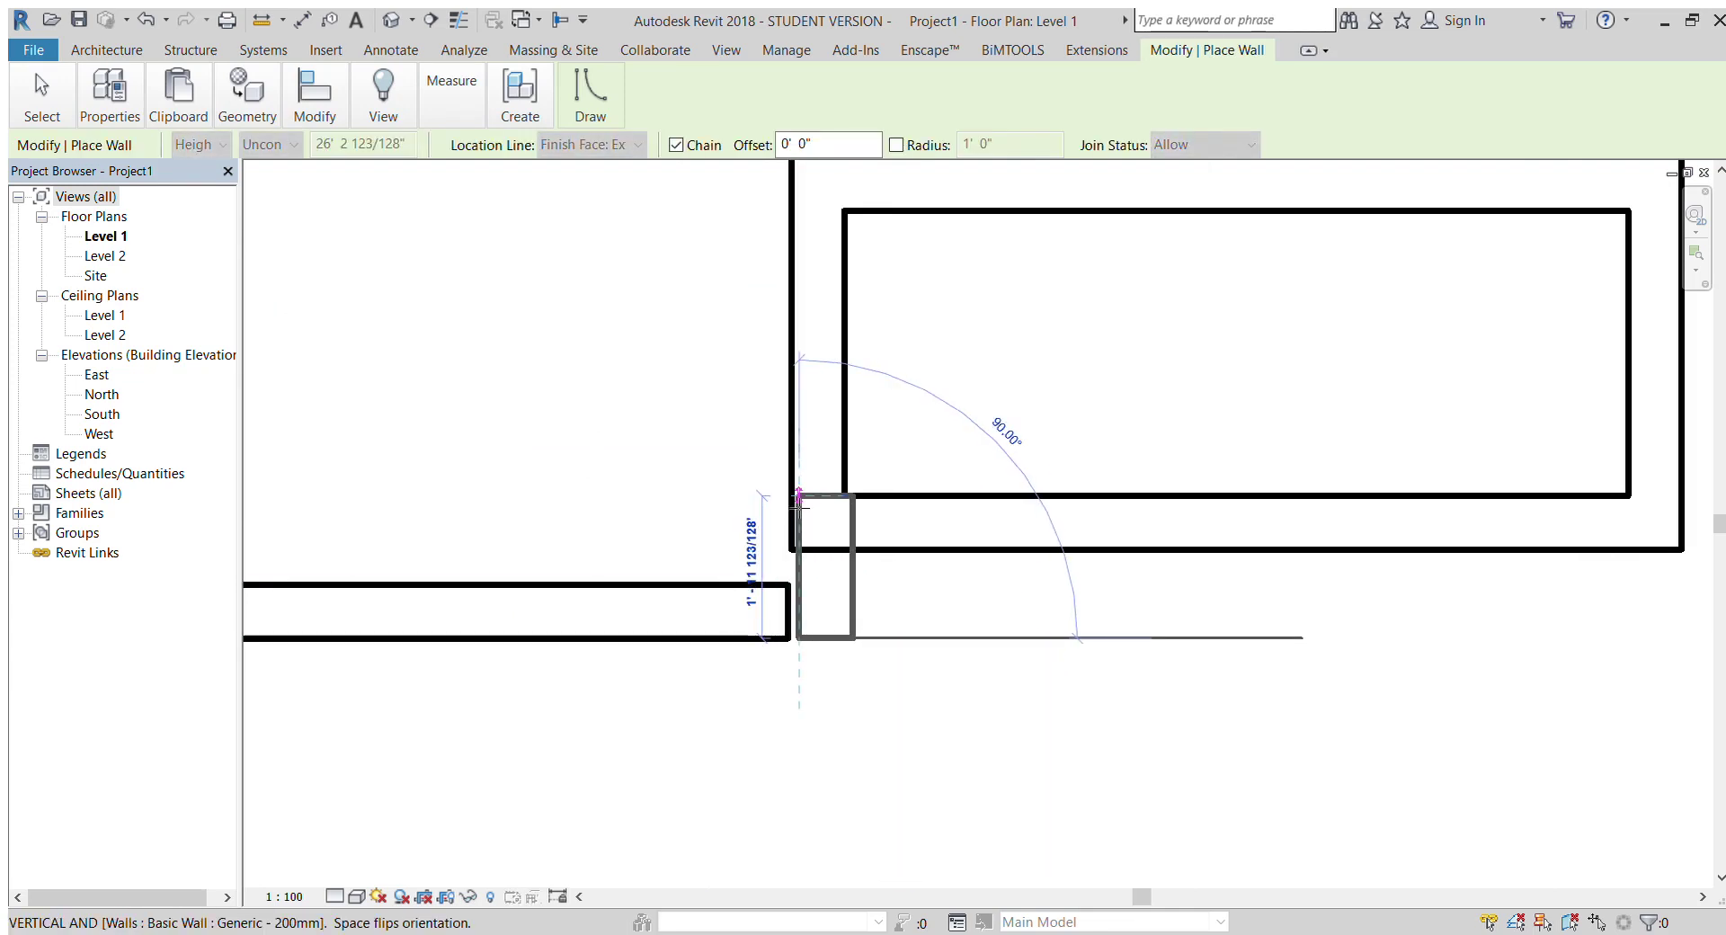
key(Escape)
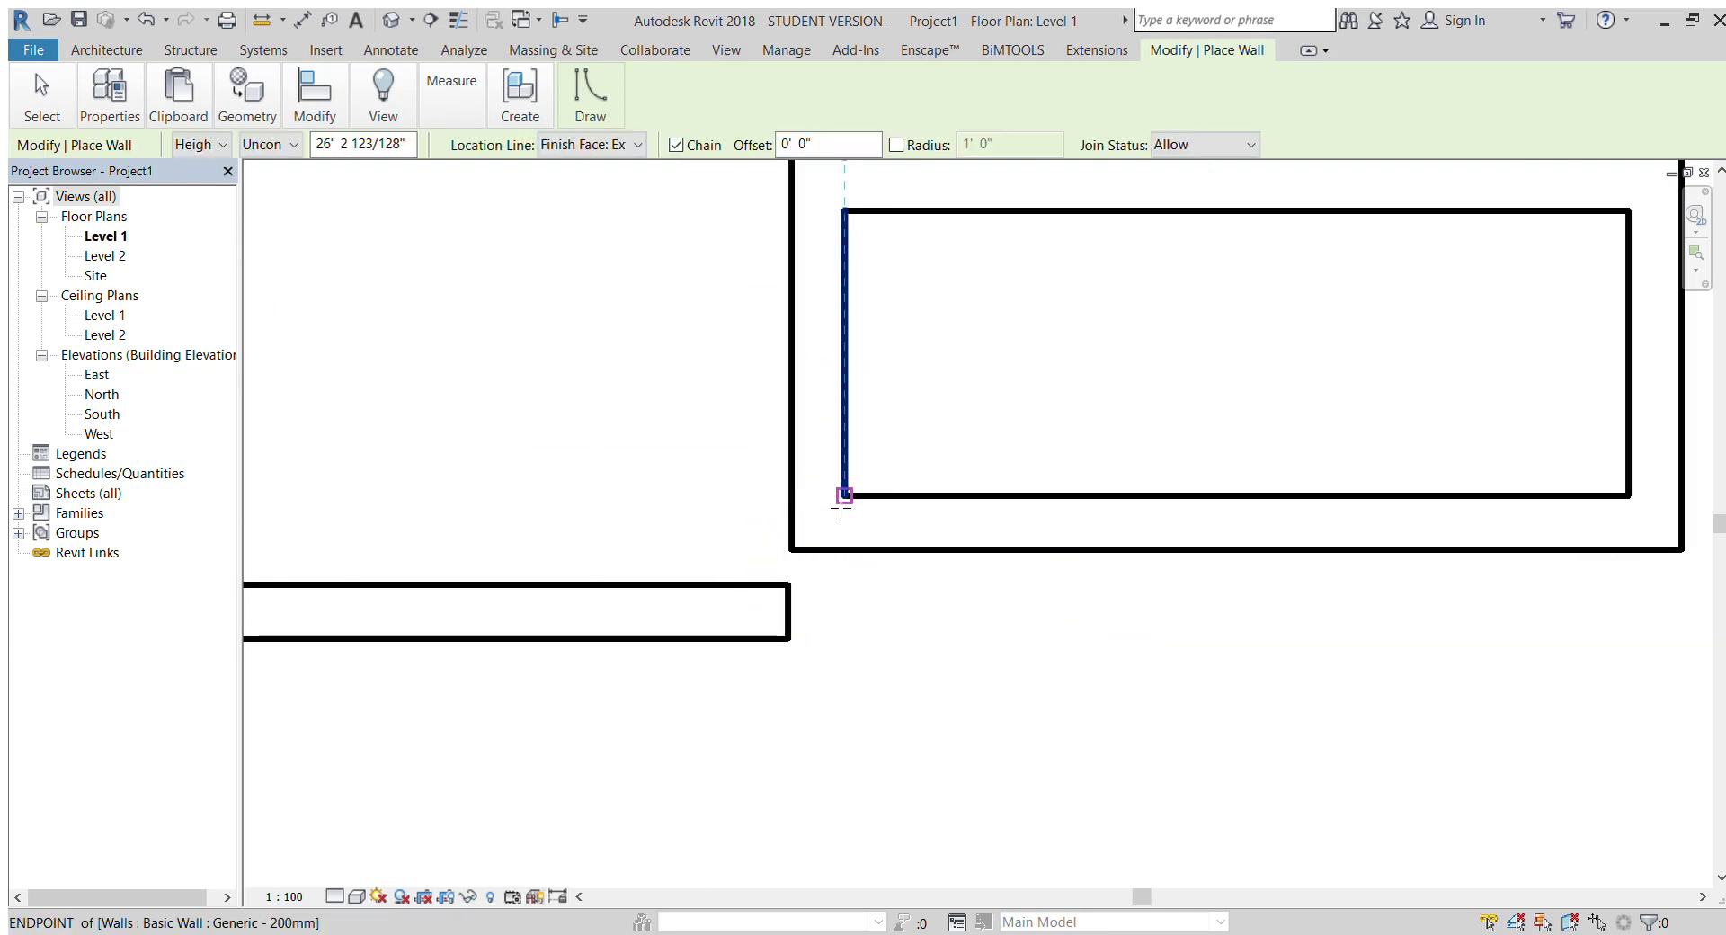
click(845, 495)
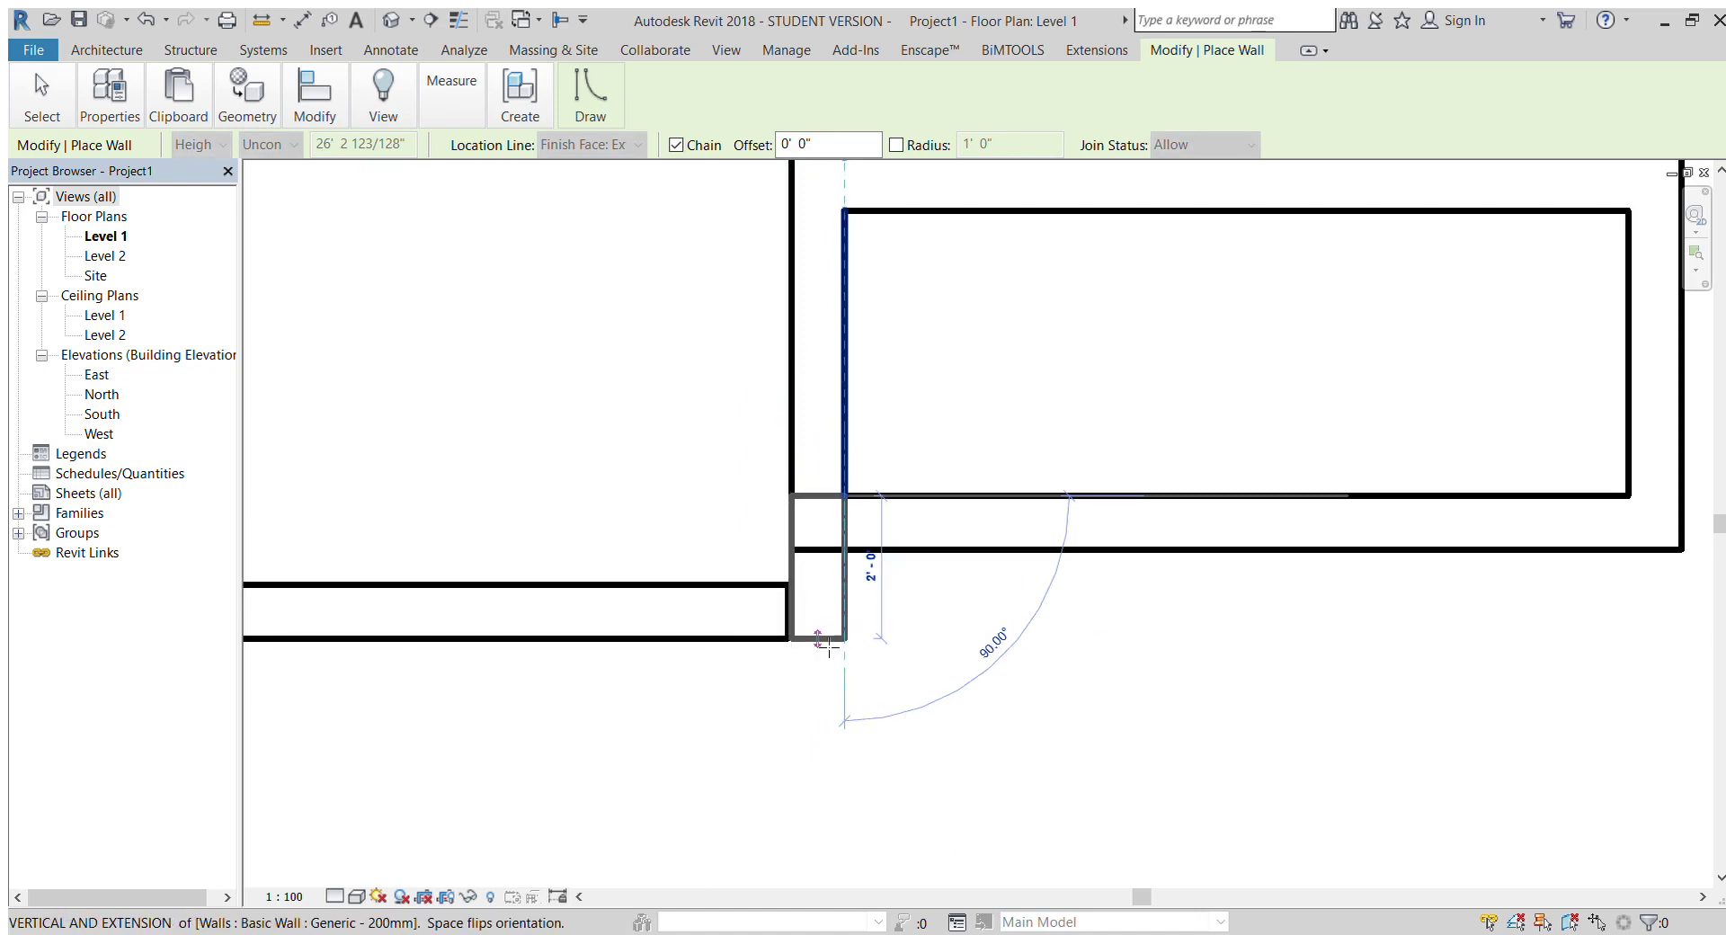
click(823, 640)
key(Escape)
key(Escape)
scroll(782, 578, down, 2)
scroll(764, 603, down, 2)
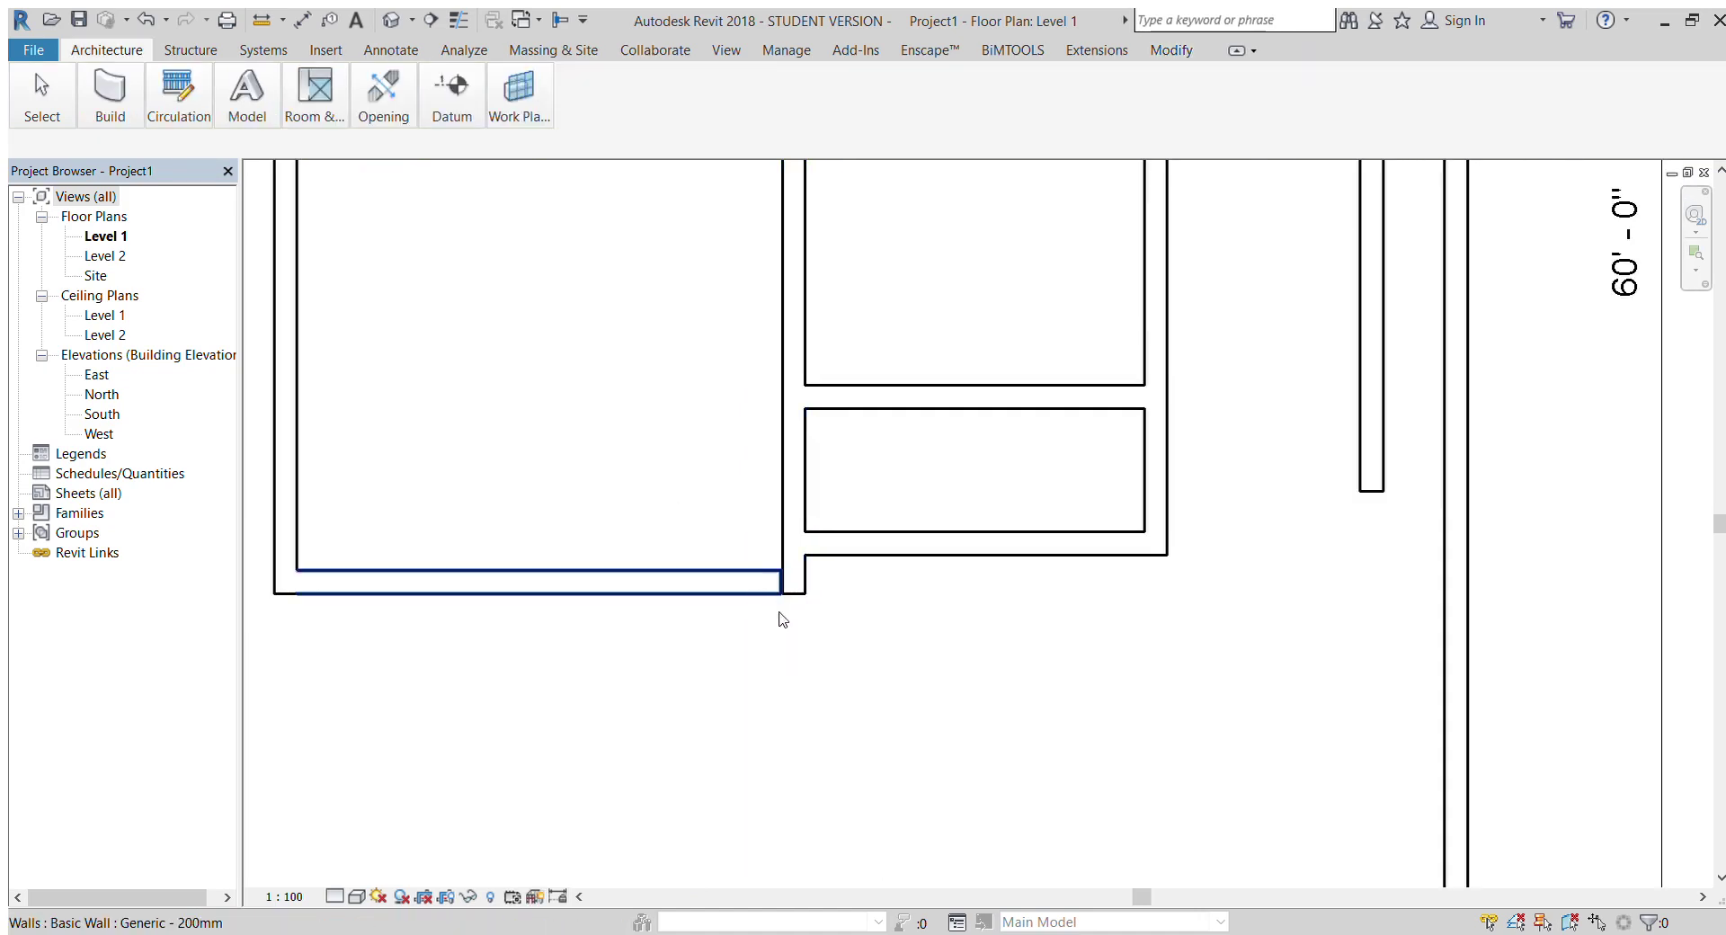
scroll(764, 611, down, 2)
- Extend the bottom wall's end to meet the new vertical wall, then zoom out to the whole plan
click(751, 597)
scroll(773, 589, up, 3)
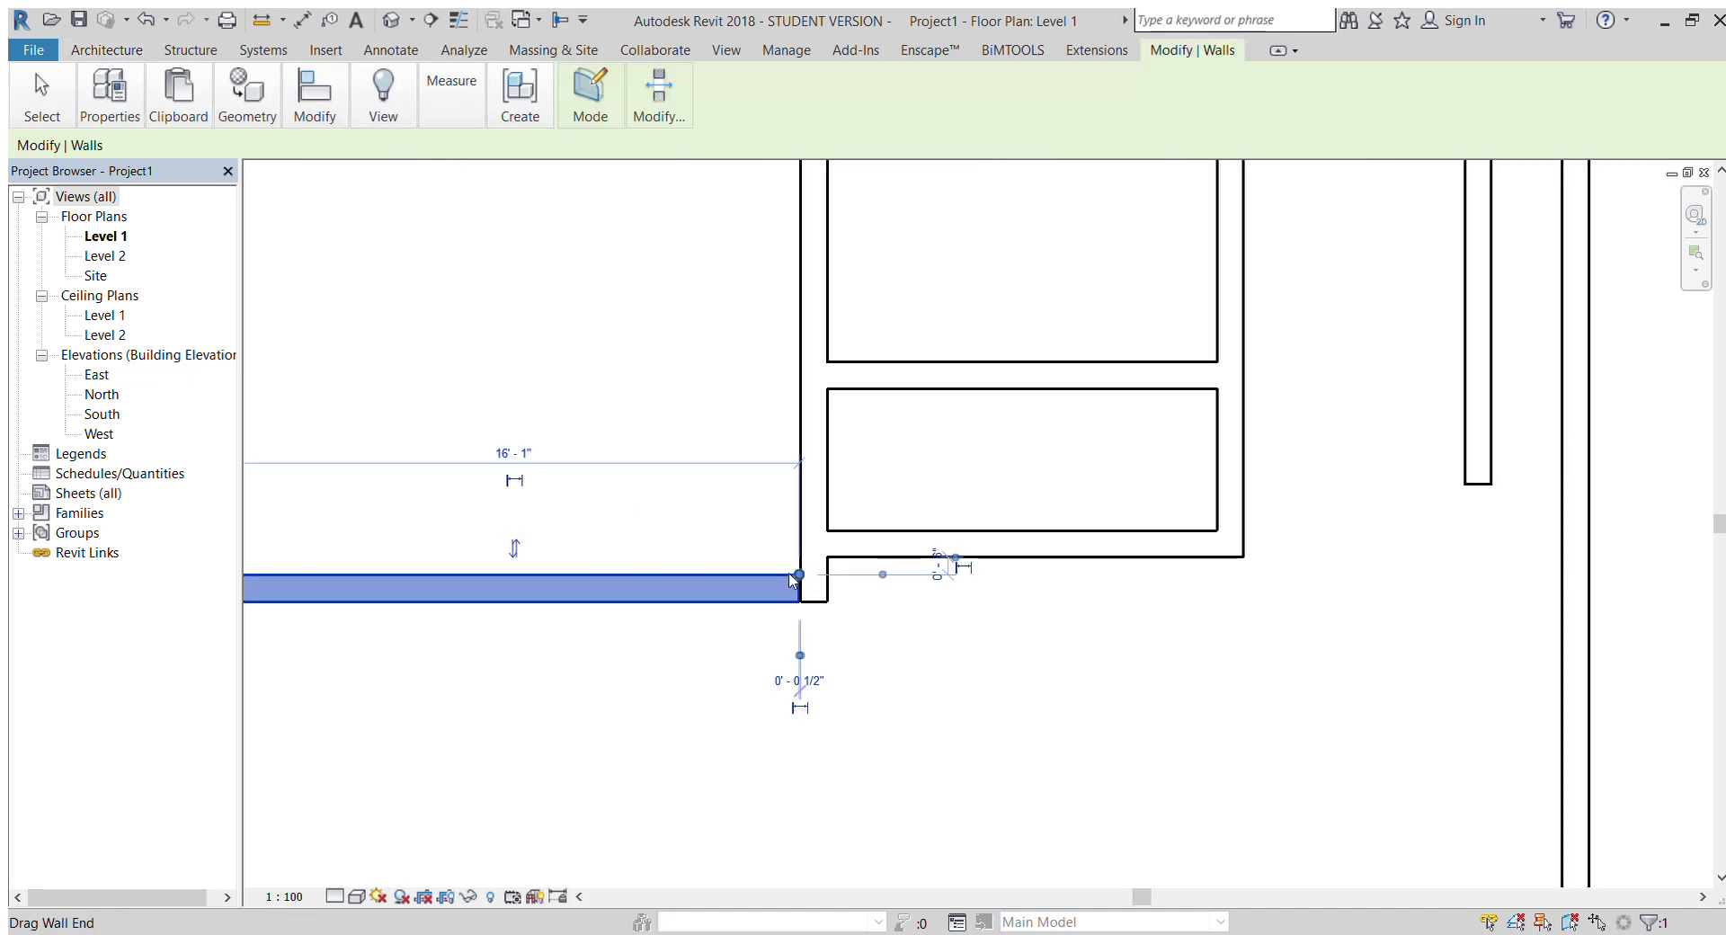
drag(790, 574, 826, 576)
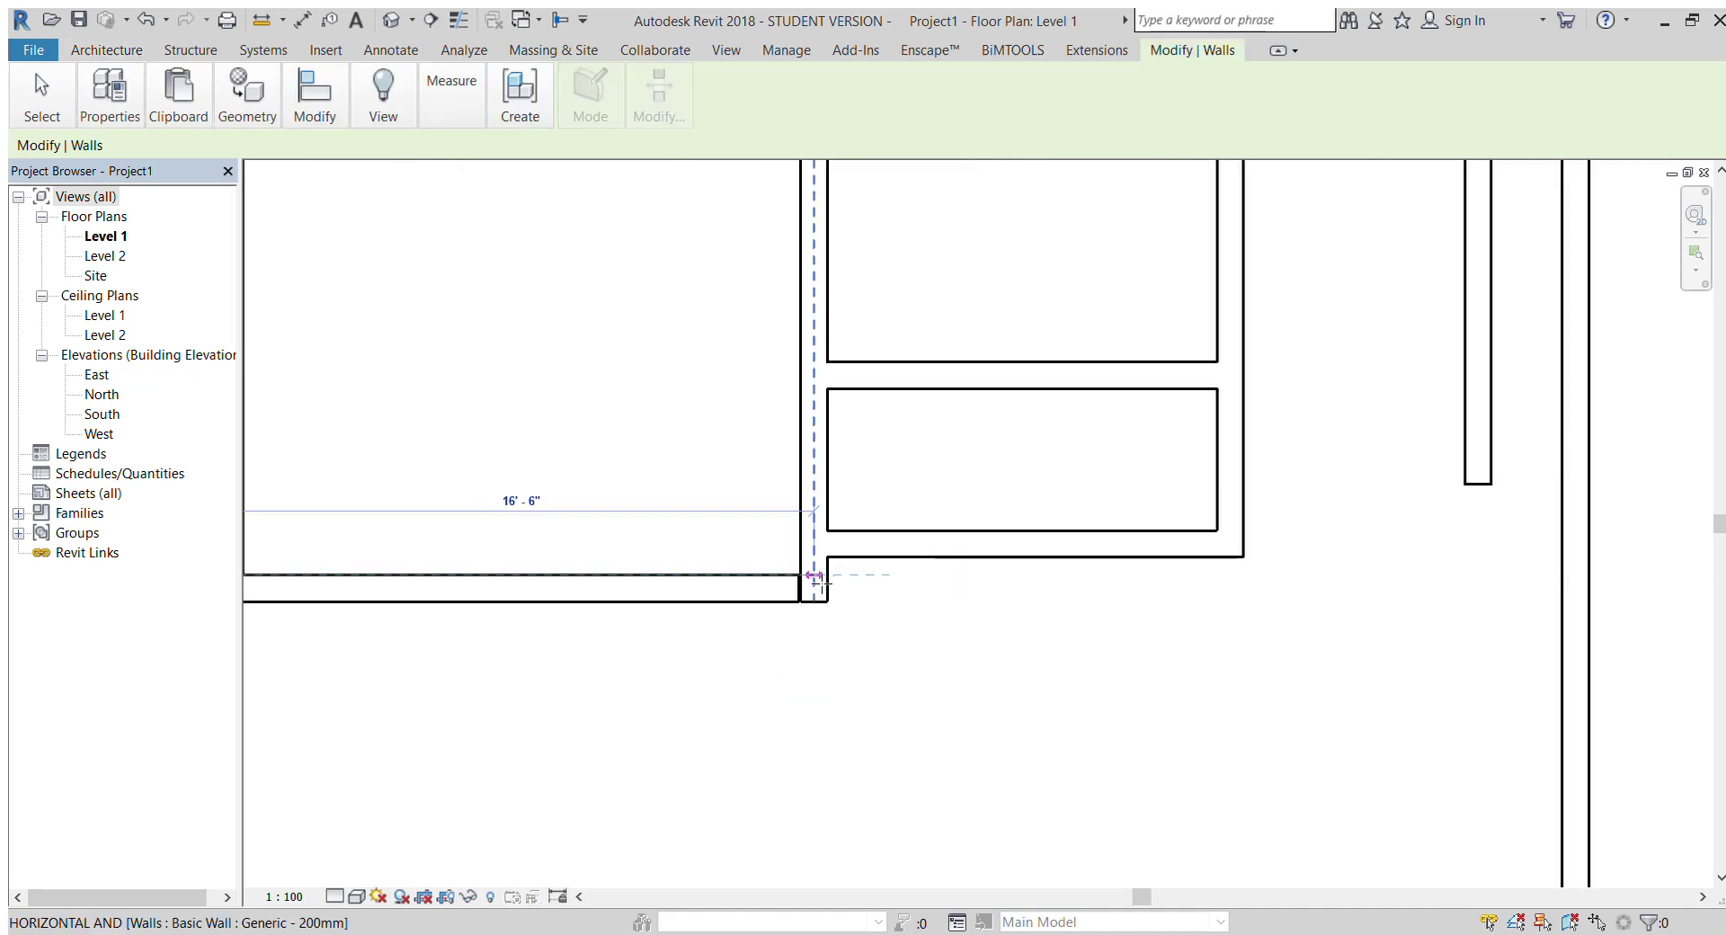
click(771, 690)
scroll(764, 690, down, 2)
scroll(756, 690, down, 2)
scroll(756, 690, down, 2)
scroll(710, 300, up, 1)
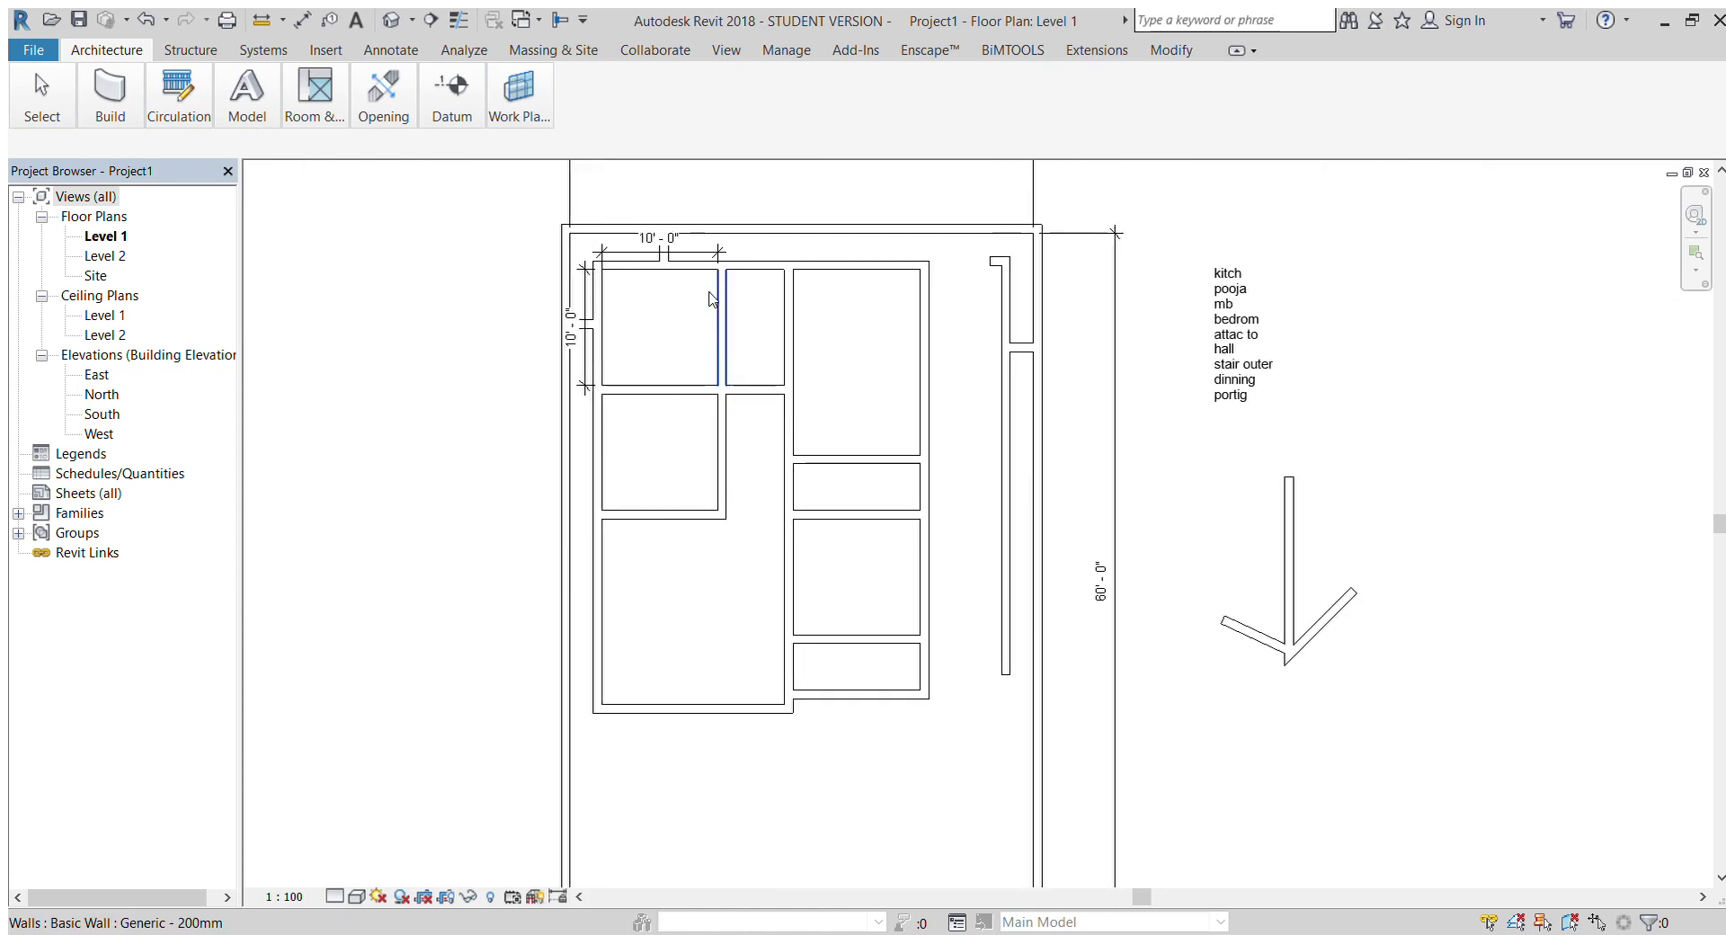
scroll(710, 299, up, 1)
scroll(765, 559, up, 1)
scroll(548, 418, down, 2)
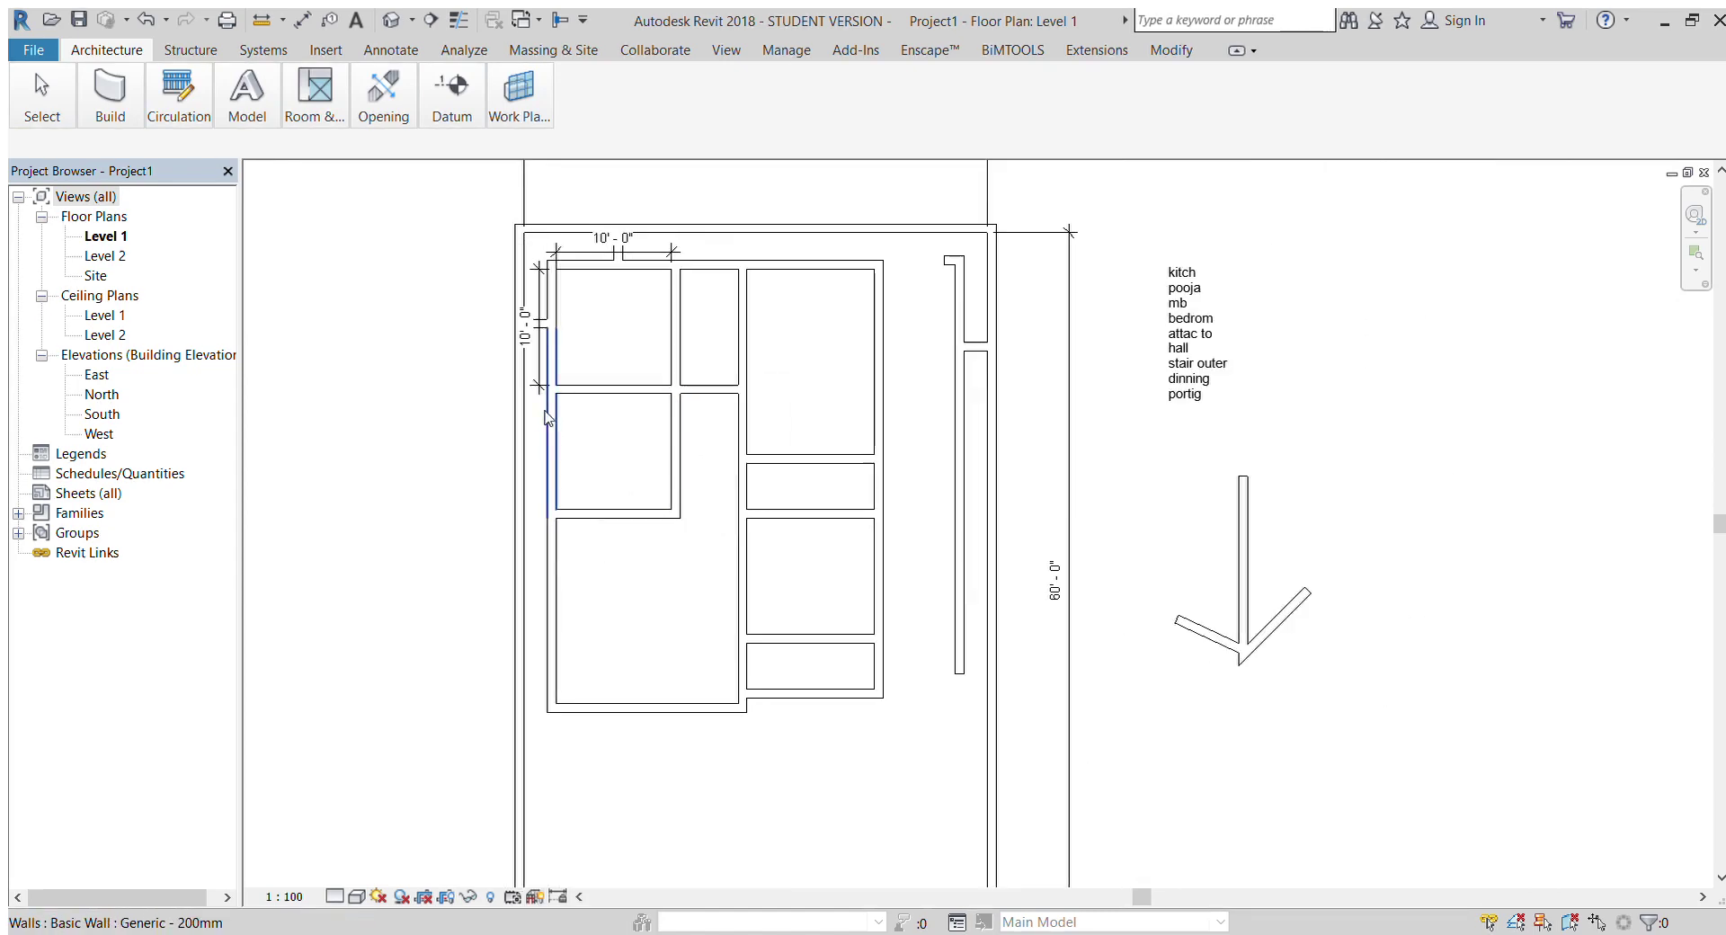
scroll(771, 655, up, 1)
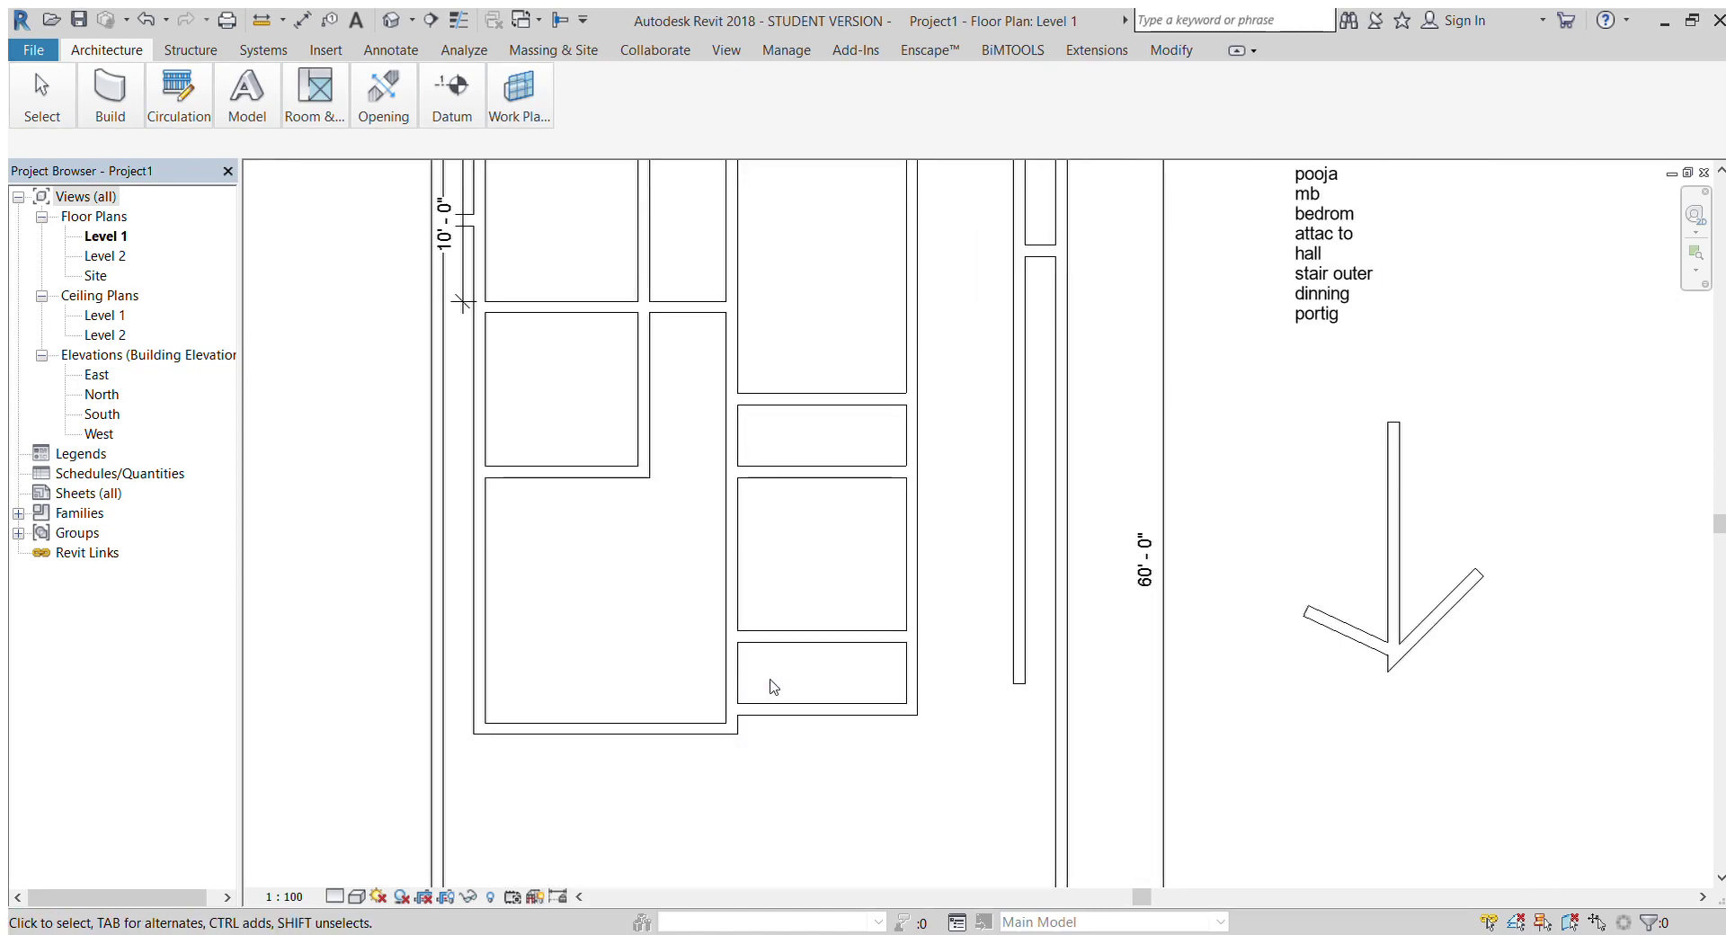
scroll(869, 692, down, 1)
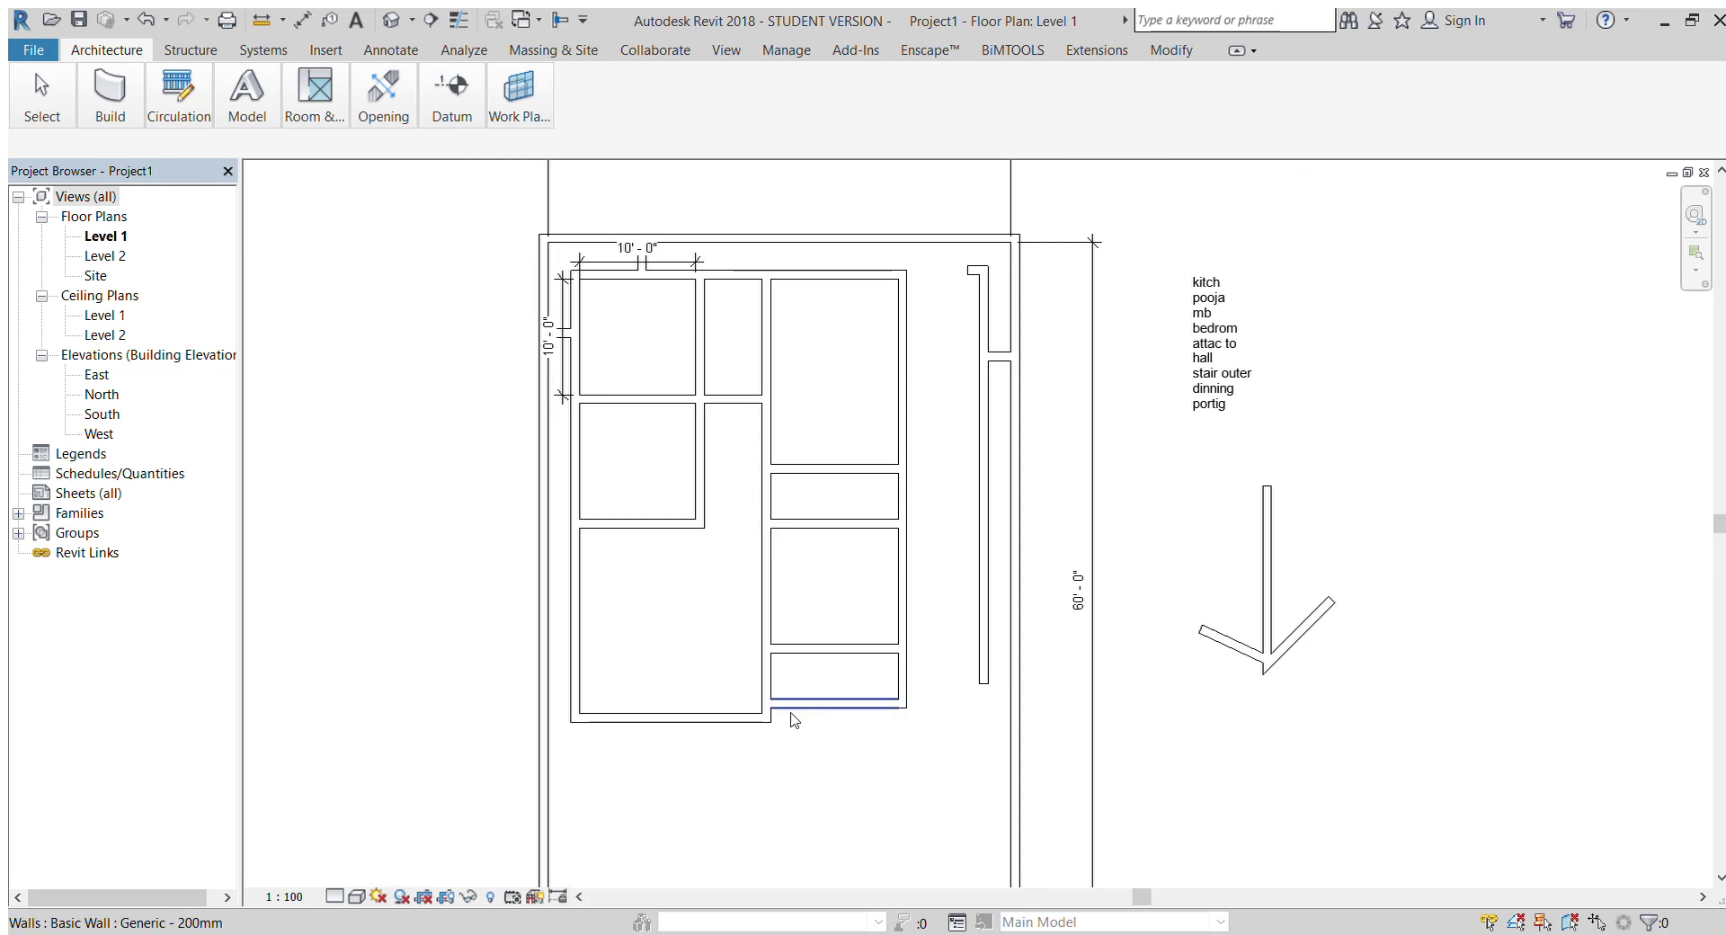
scroll(823, 721, up, 1)
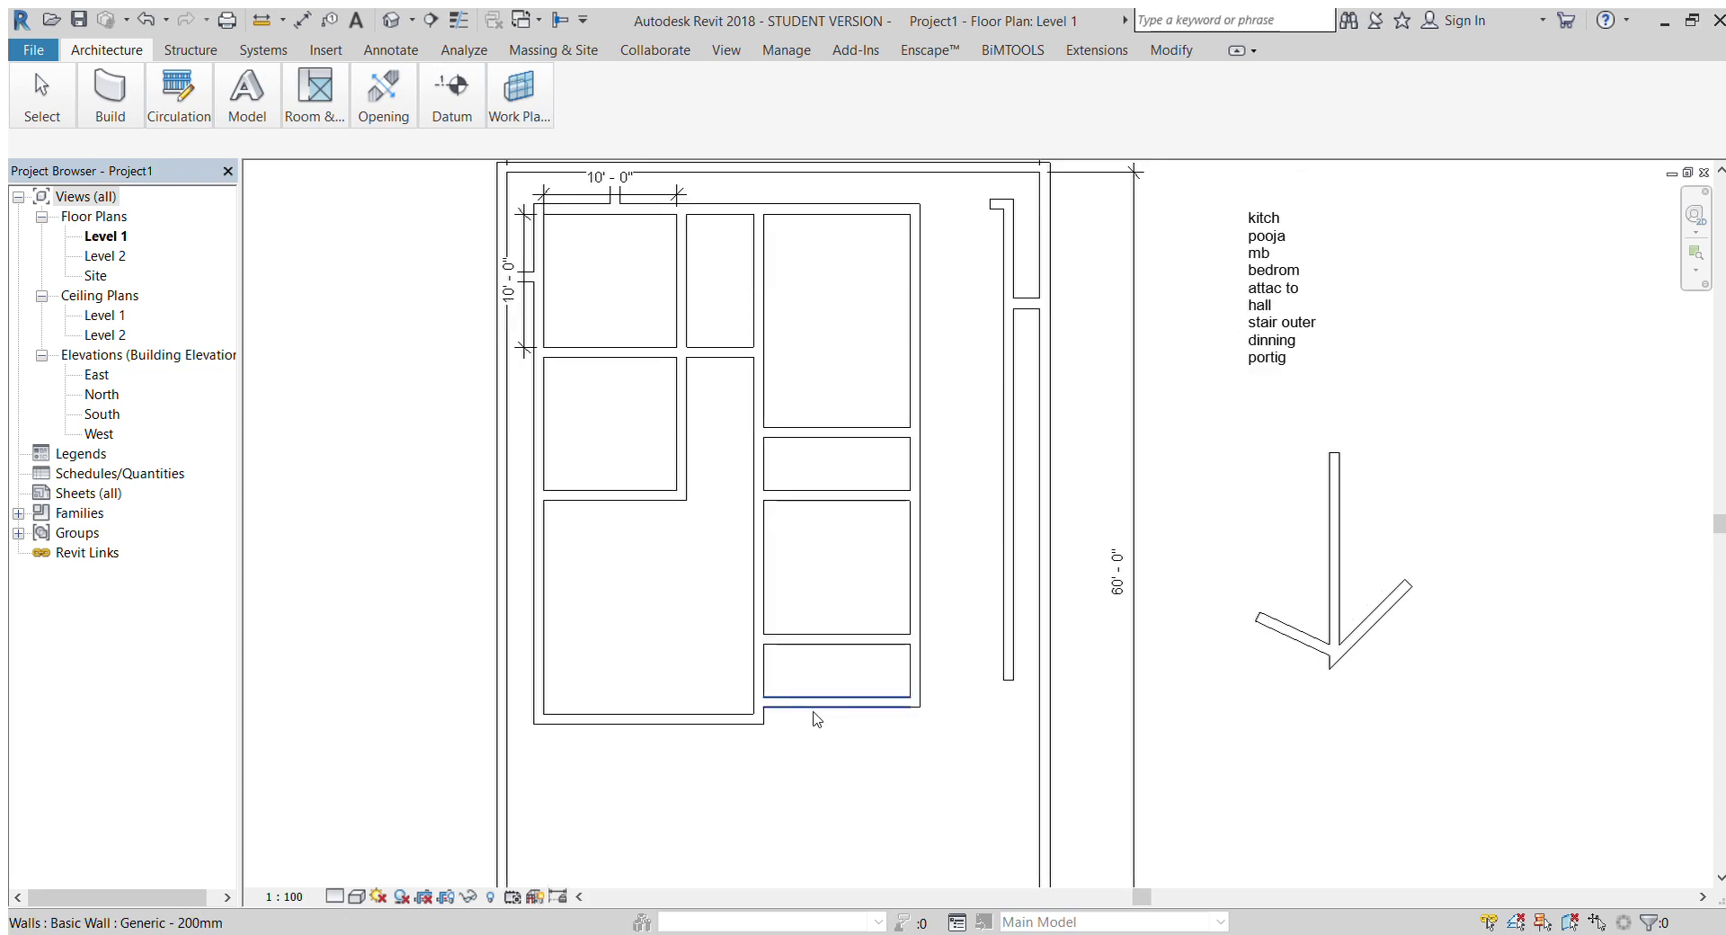
scroll(817, 719, down, 1)
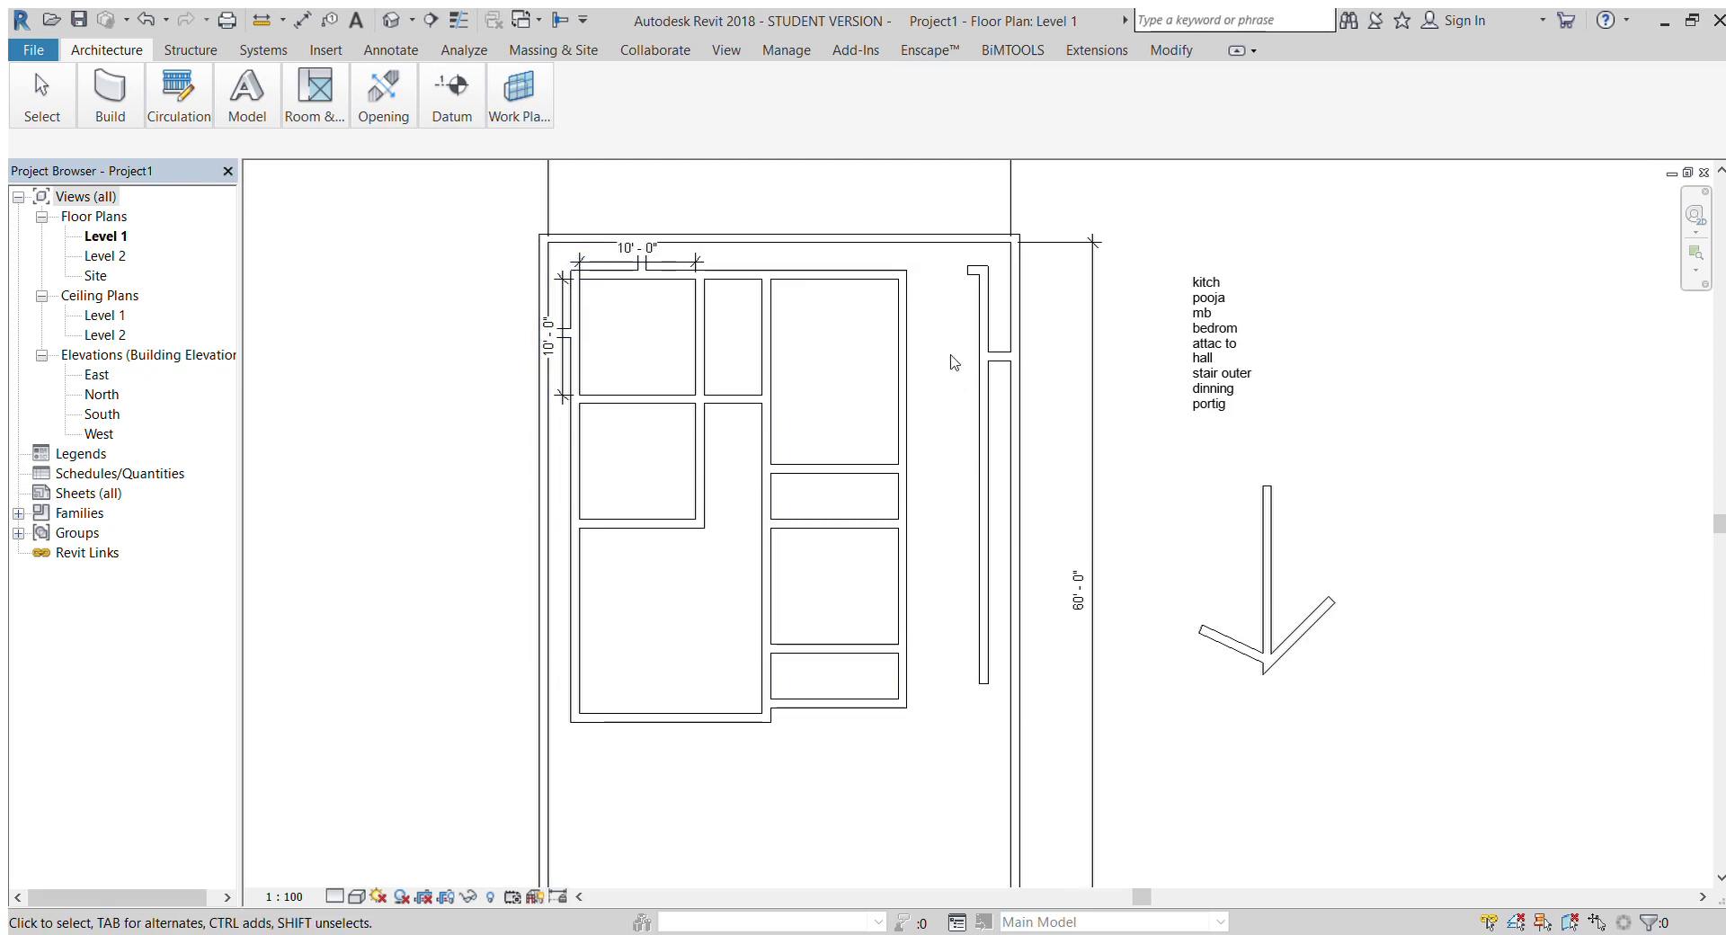
- Delete the short wall stub and the long vertical wall on the right side
click(969, 274)
click(971, 308)
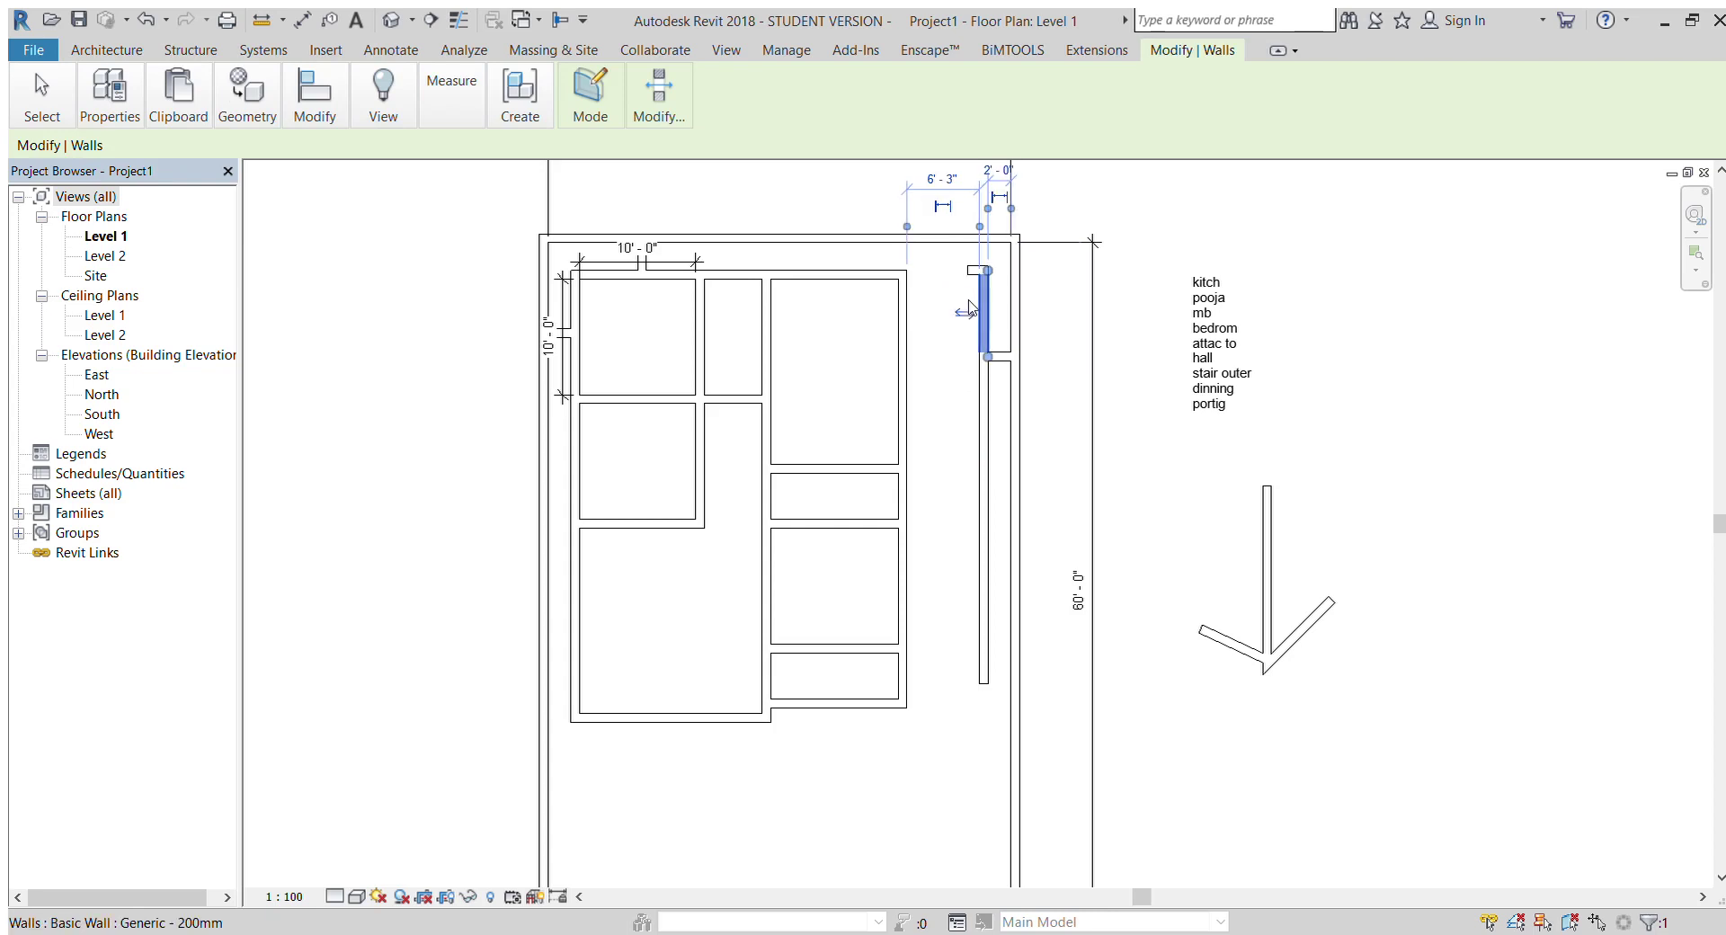
key(Delete)
click(983, 386)
key(Delete)
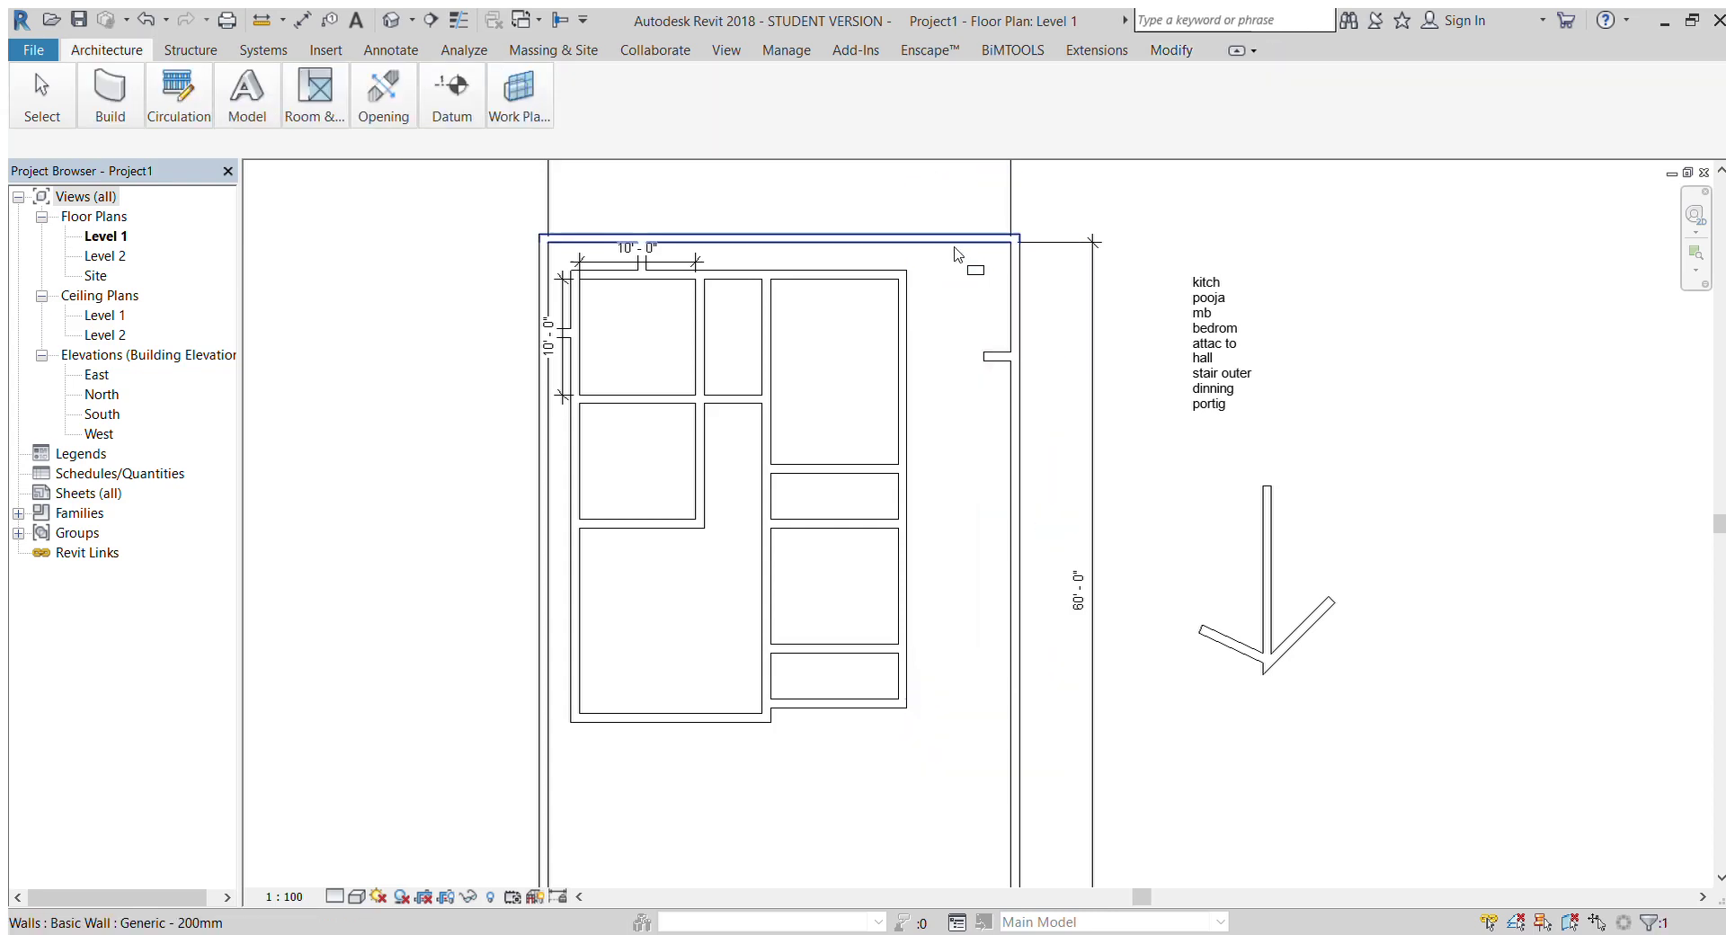
- Zoom fit with ZF, crossing-select the interior room walls and move them right with MV
key(z)
key(f)
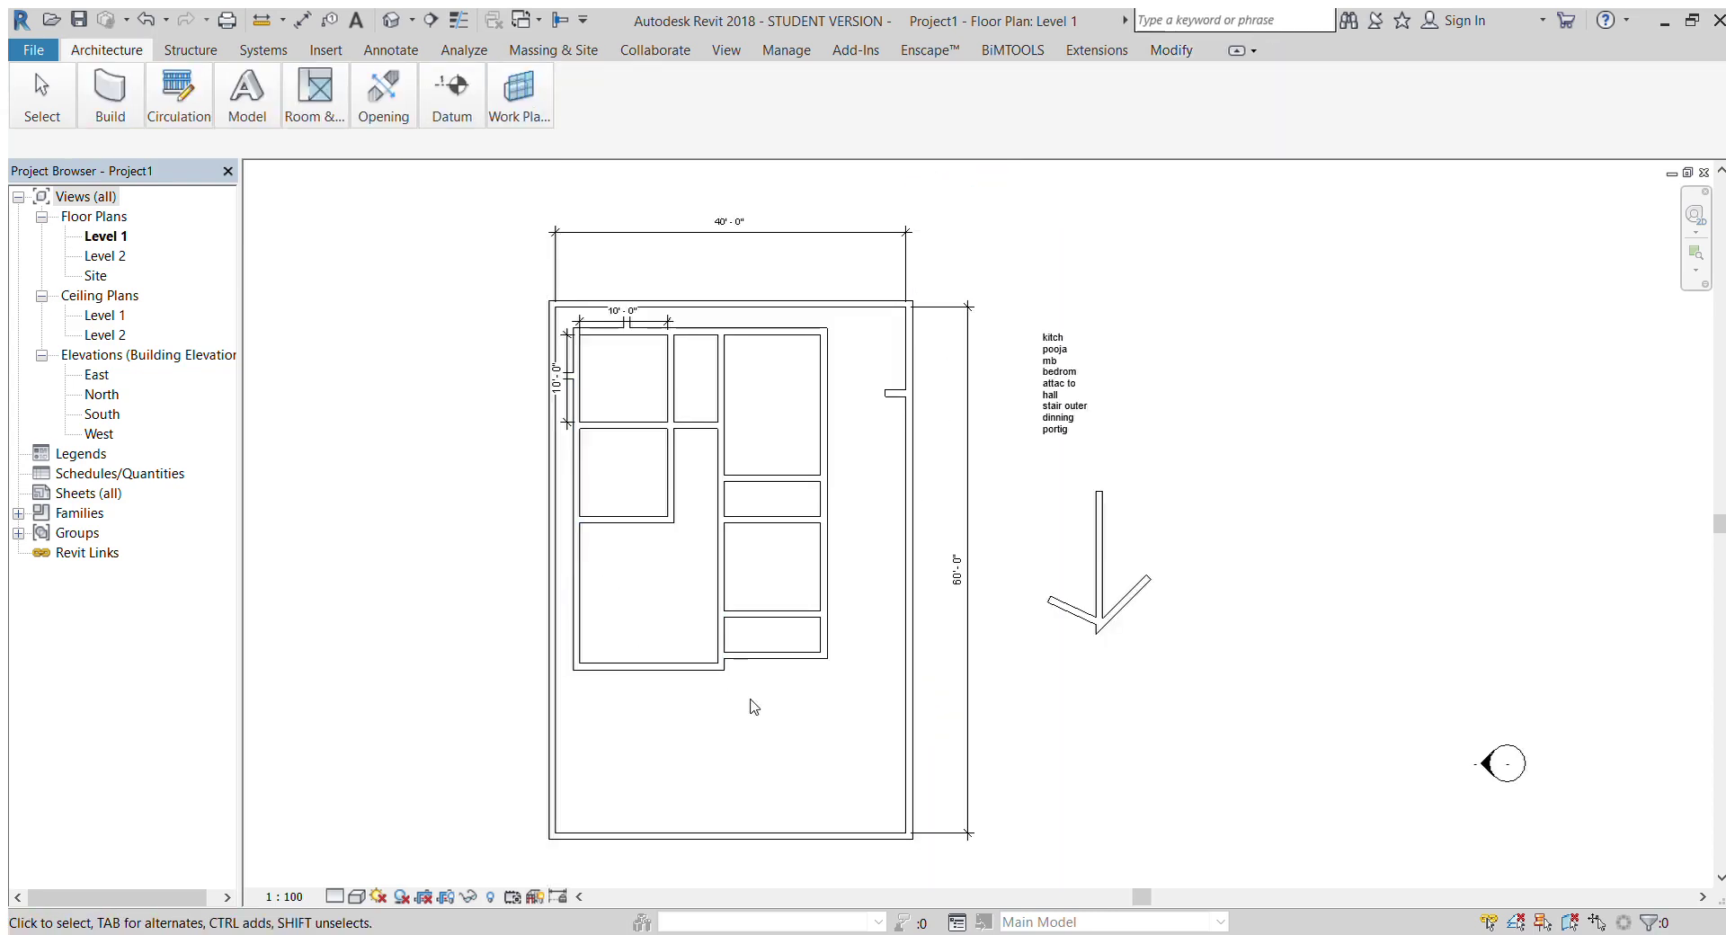
drag(862, 696, 568, 321)
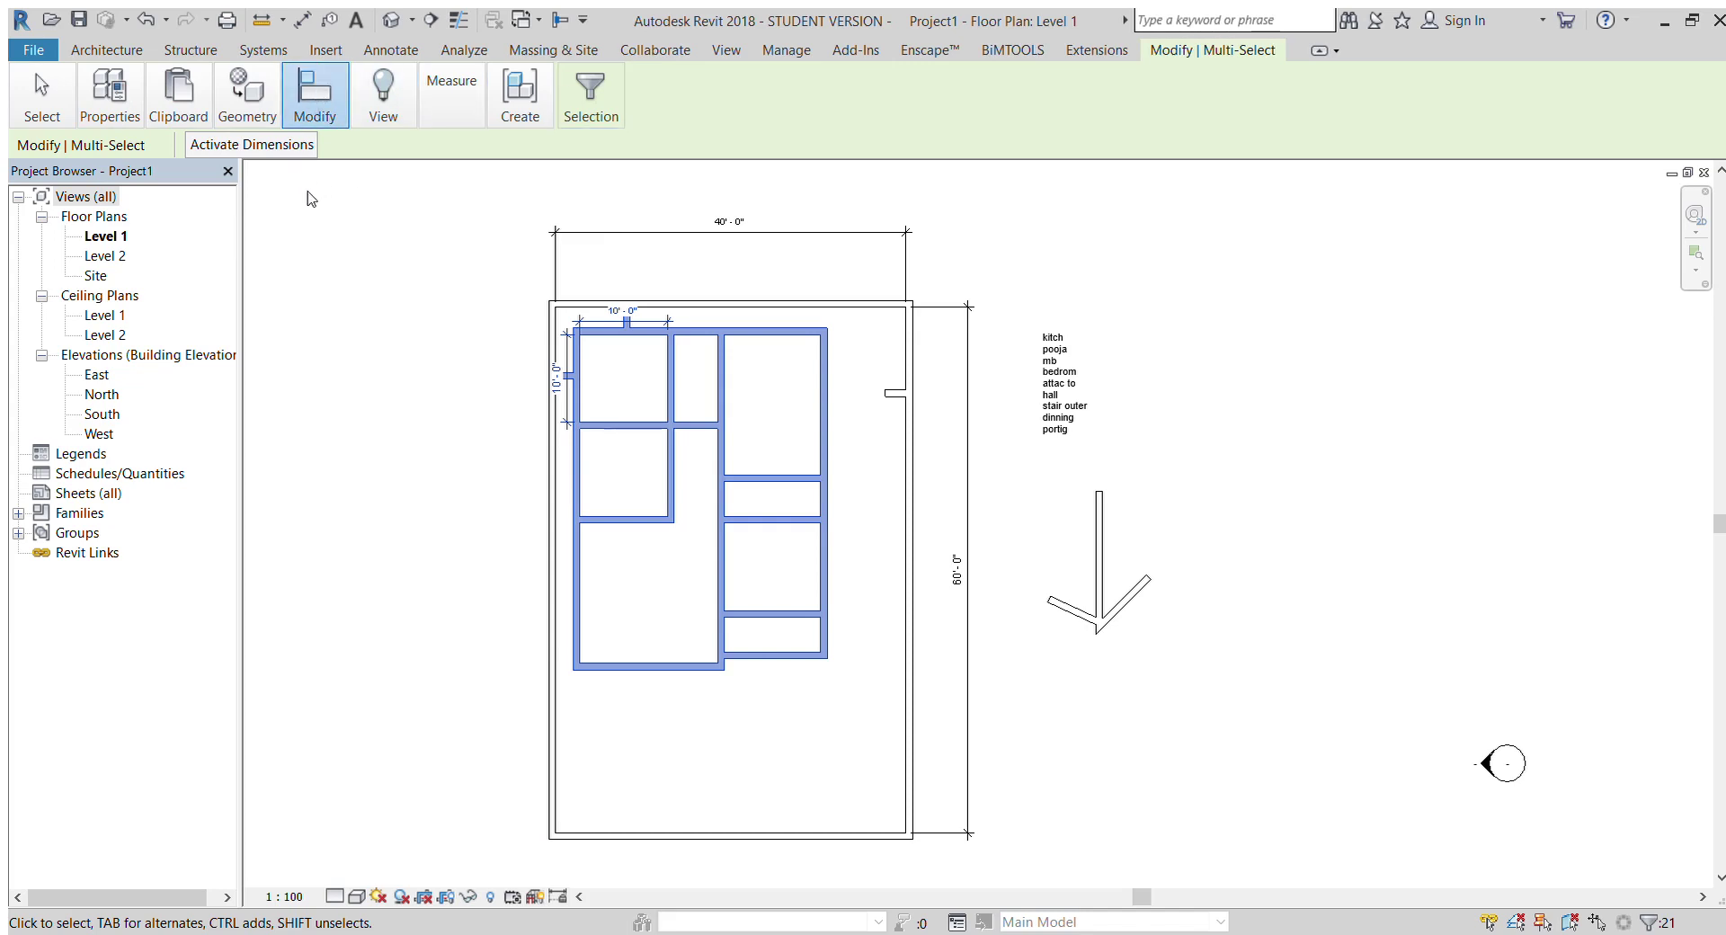
key(m)
key(v)
click(652, 442)
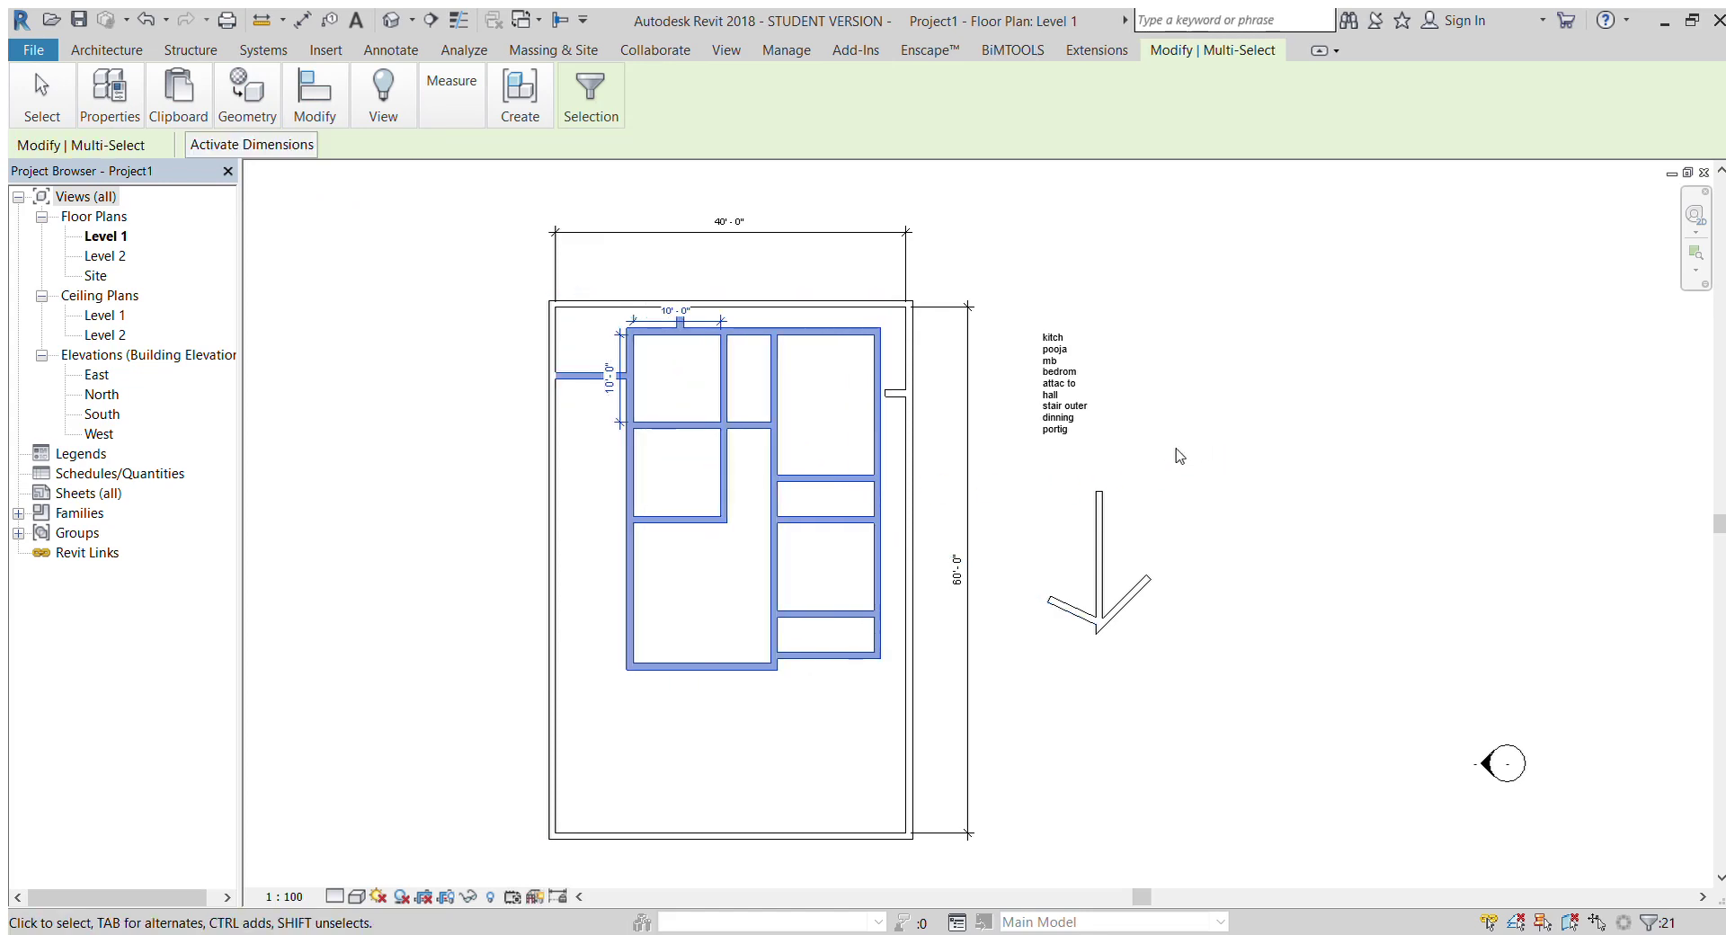
click(1228, 419)
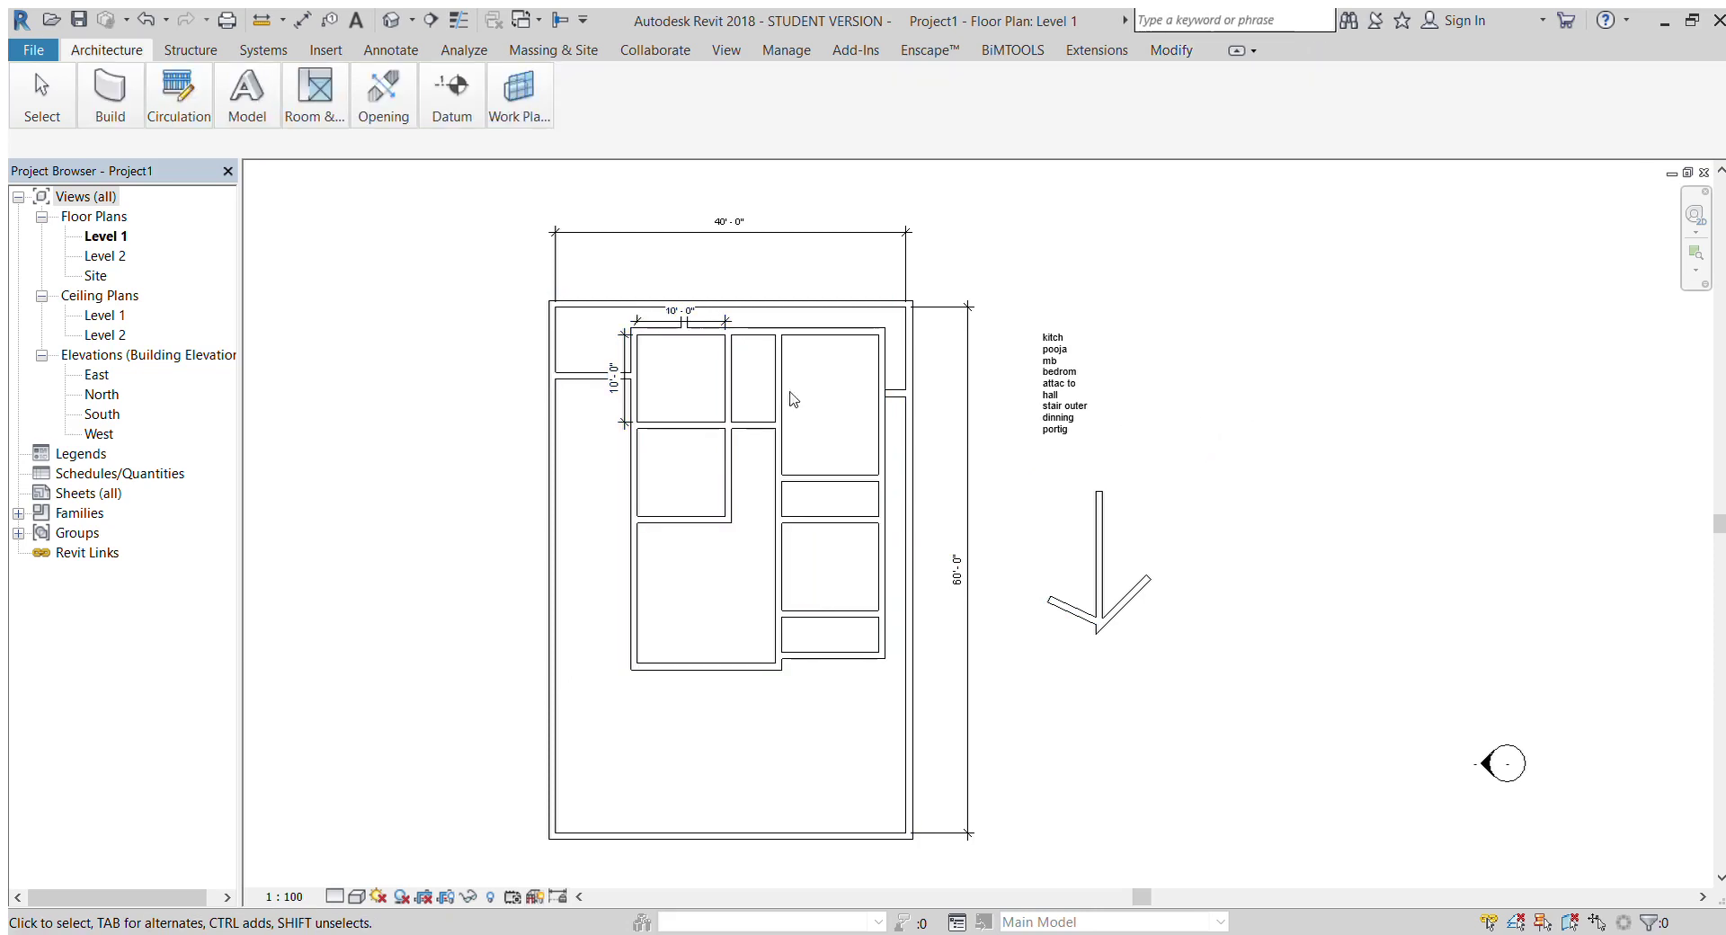
- Delete the leftover short horizontal wall on the left
click(584, 373)
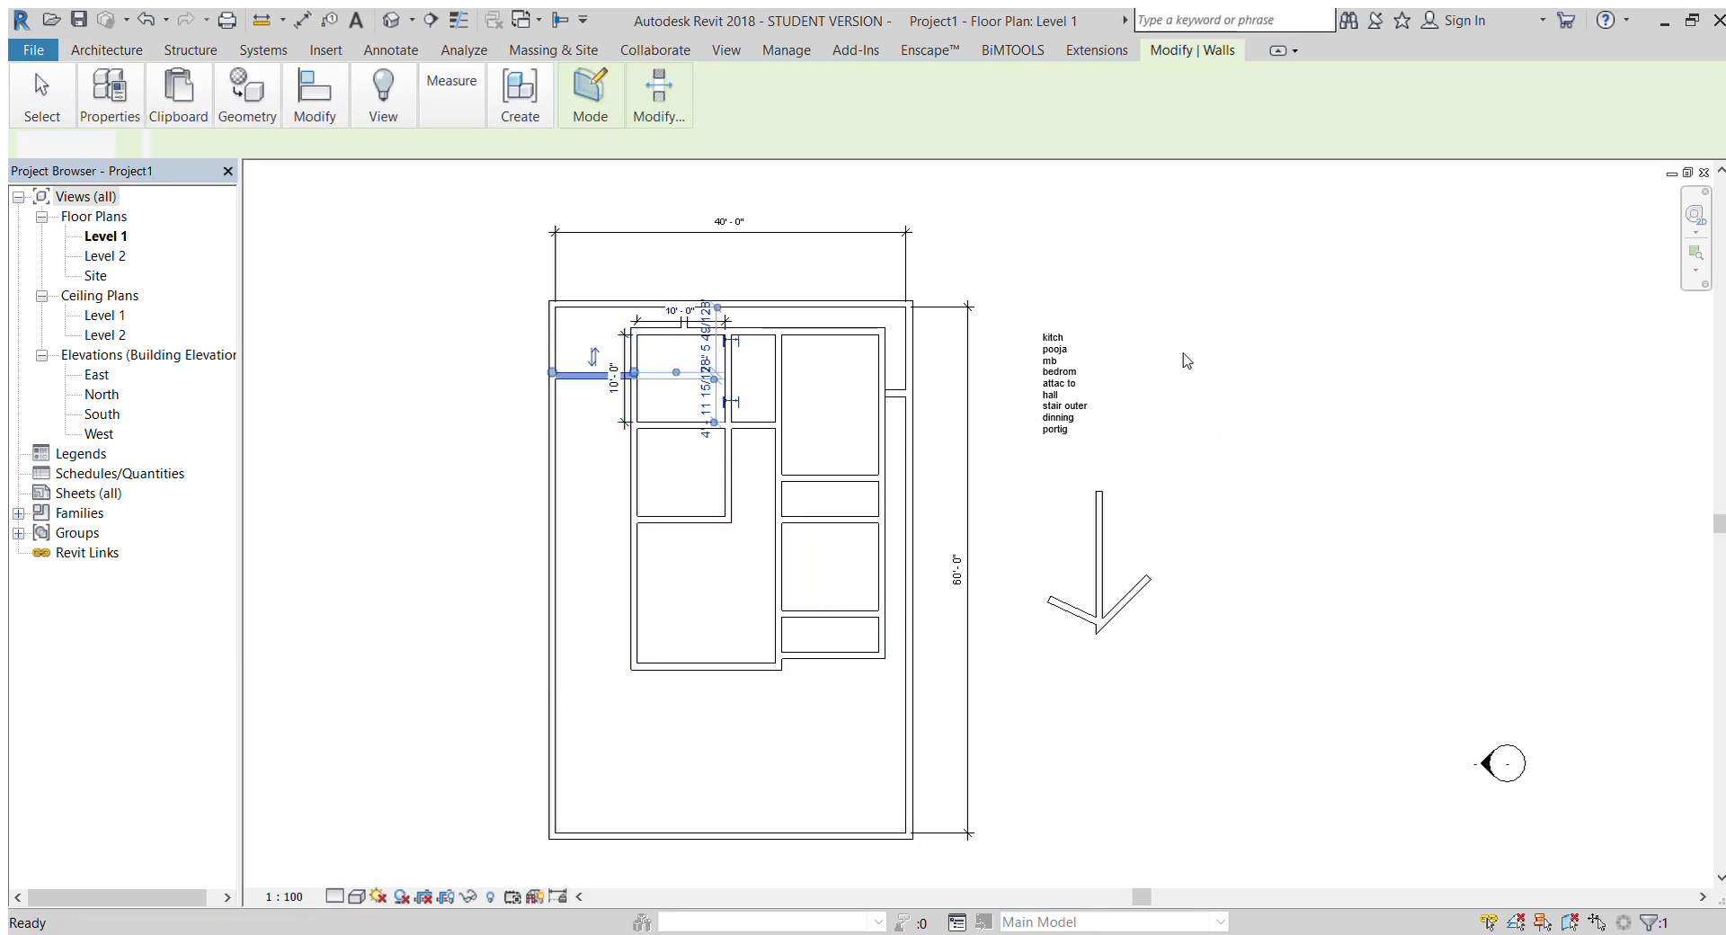
key(Delete)
scroll(1016, 387, up, 2)
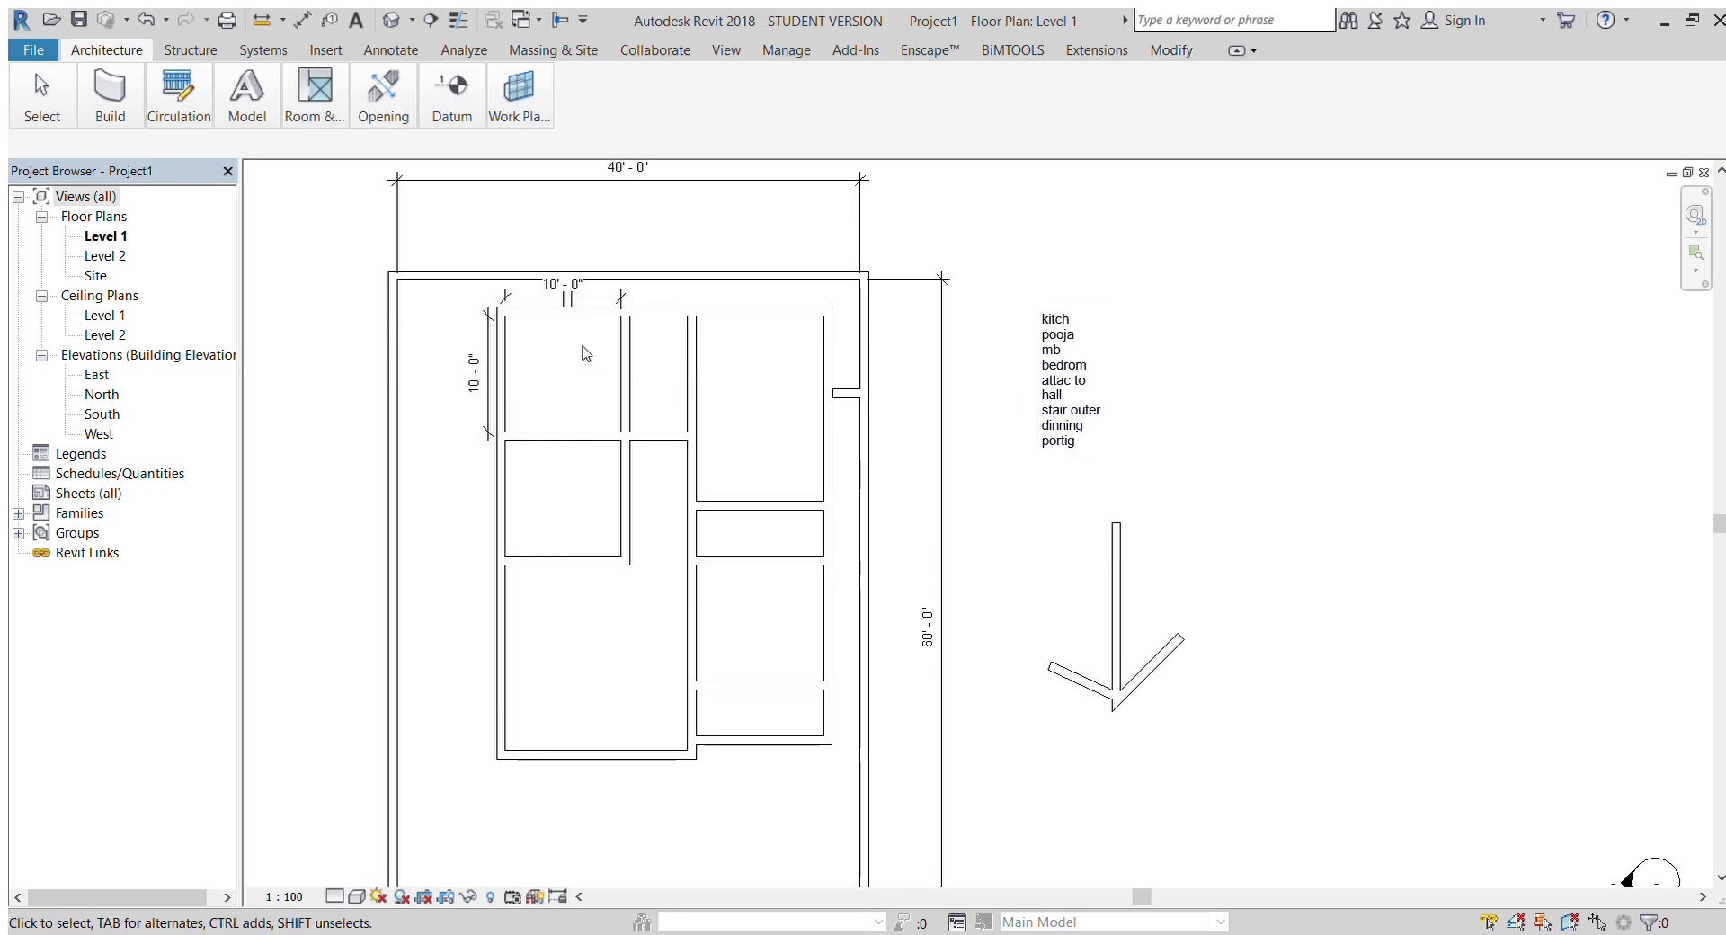
scroll(540, 368, down, 1)
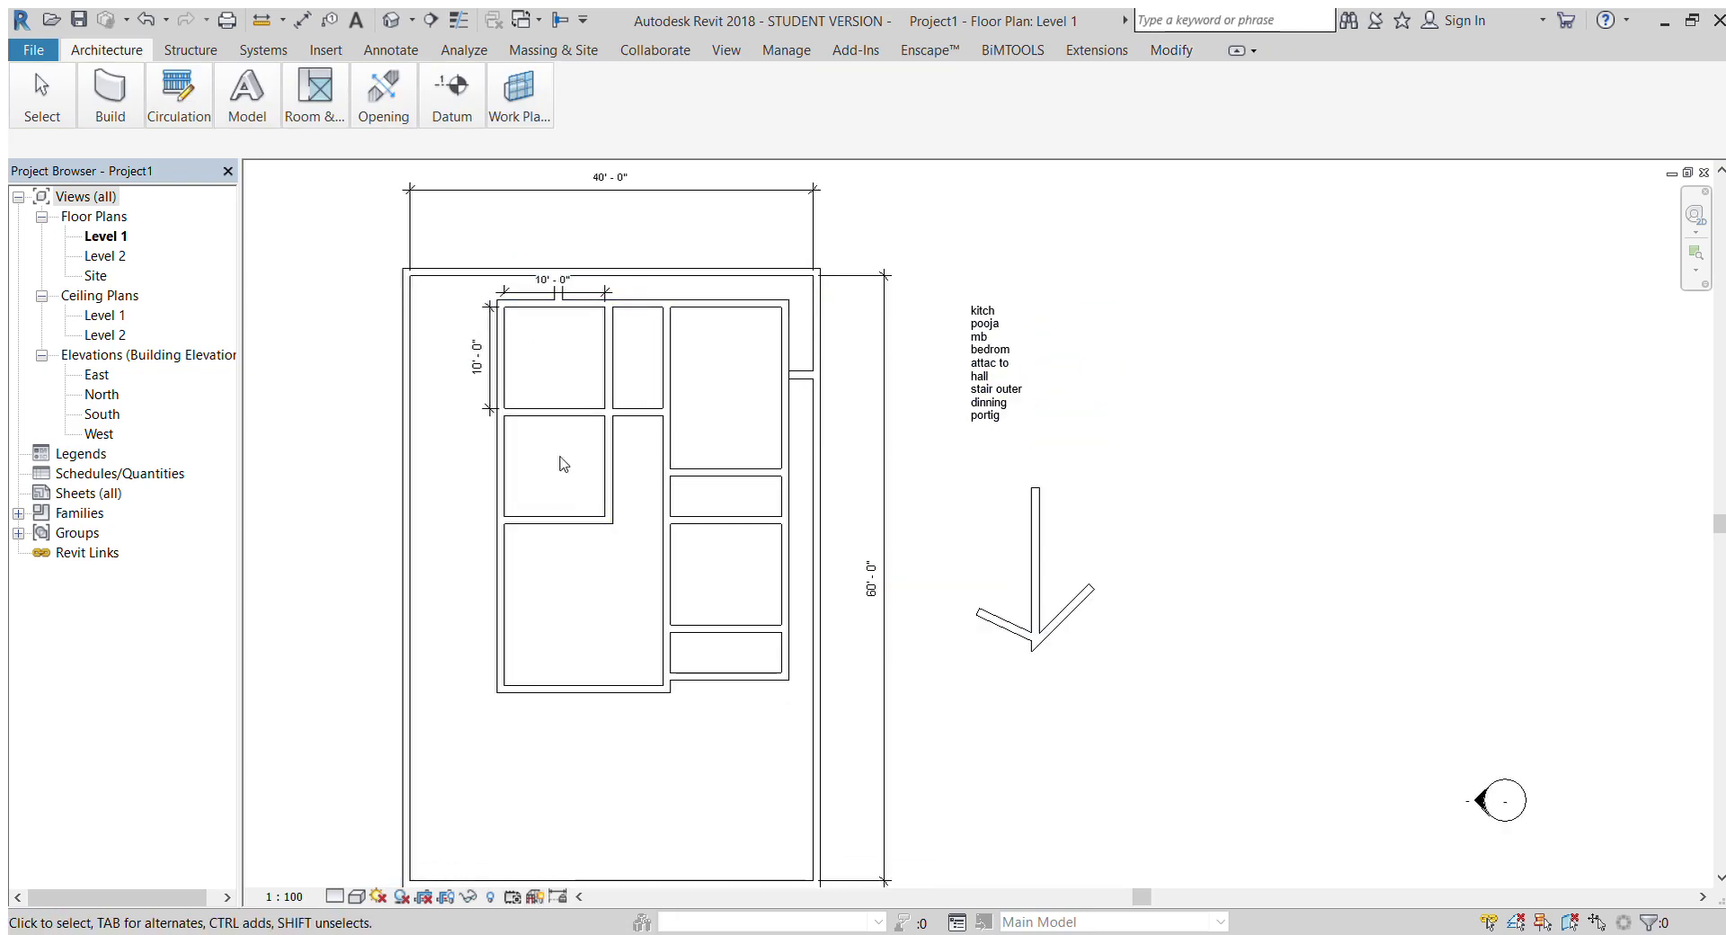
scroll(622, 373, up, 1)
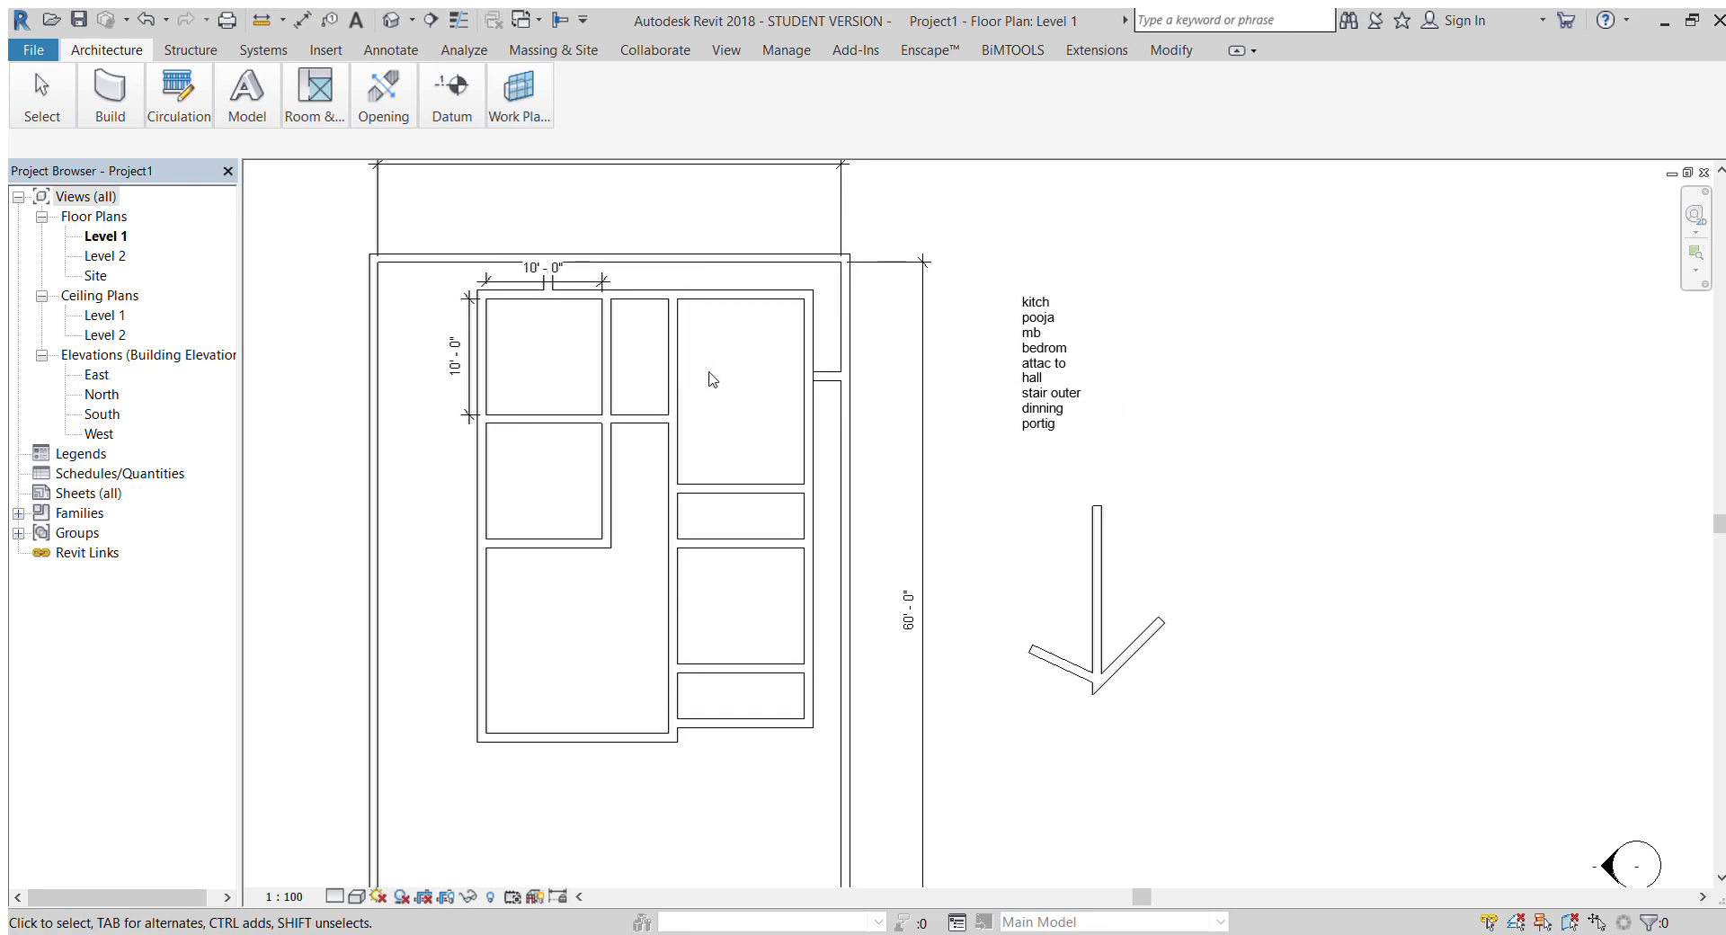
scroll(731, 621, down, 2)
scroll(710, 746, up, 2)
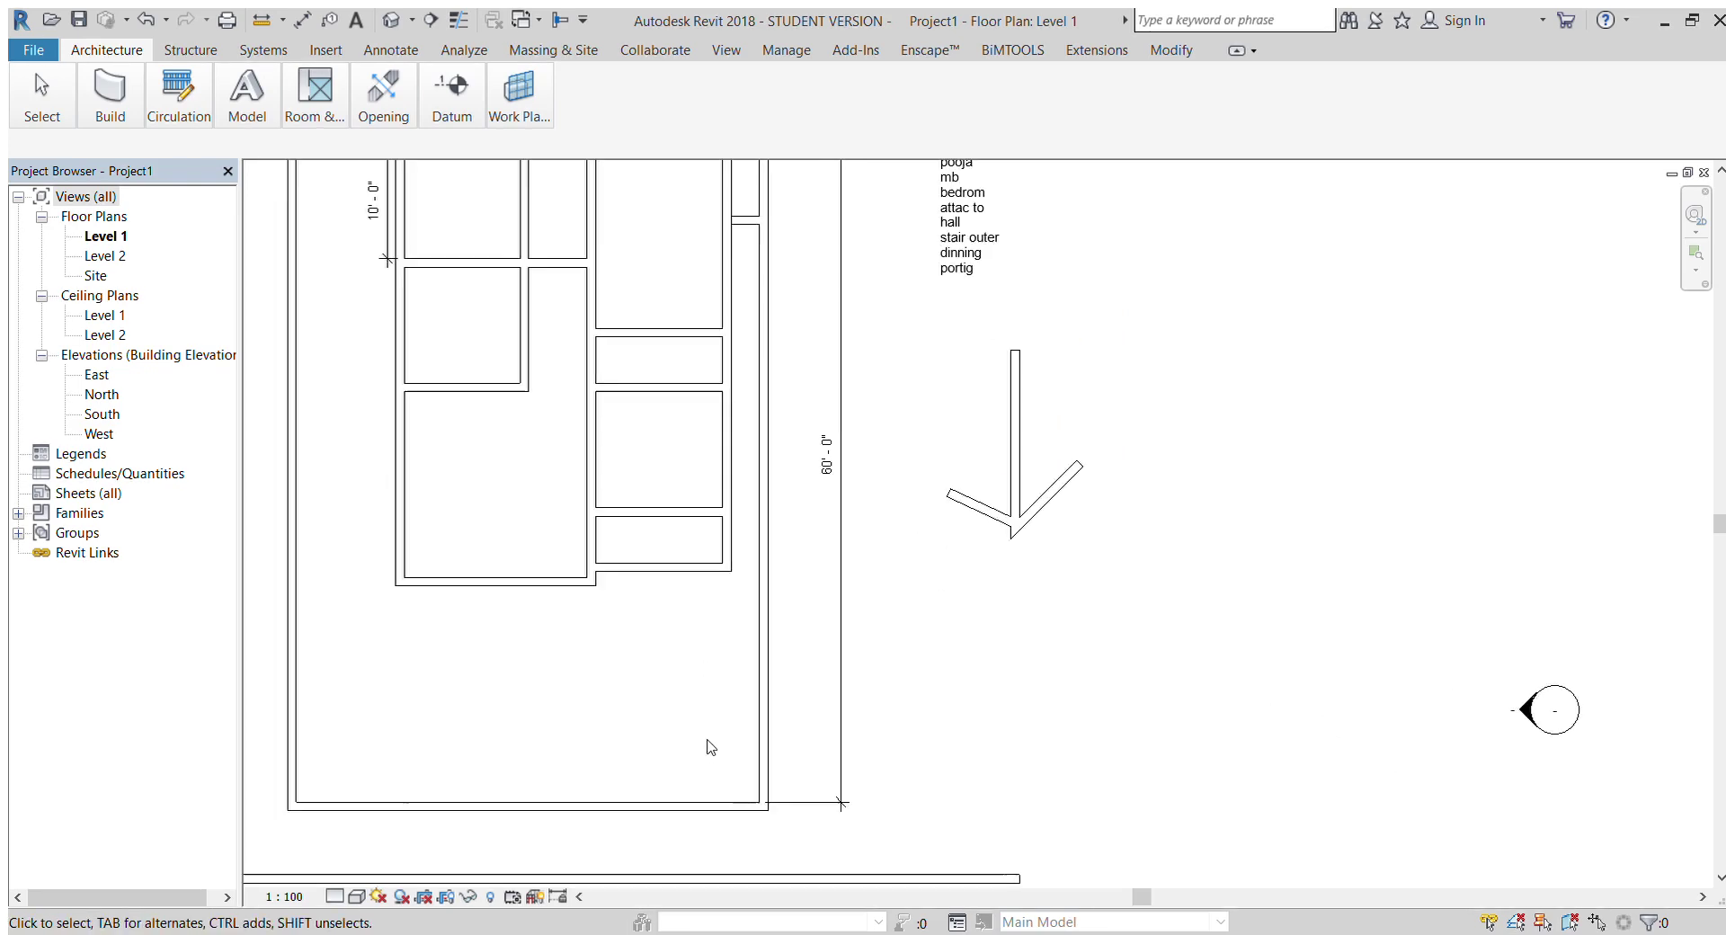
scroll(641, 545, down, 1)
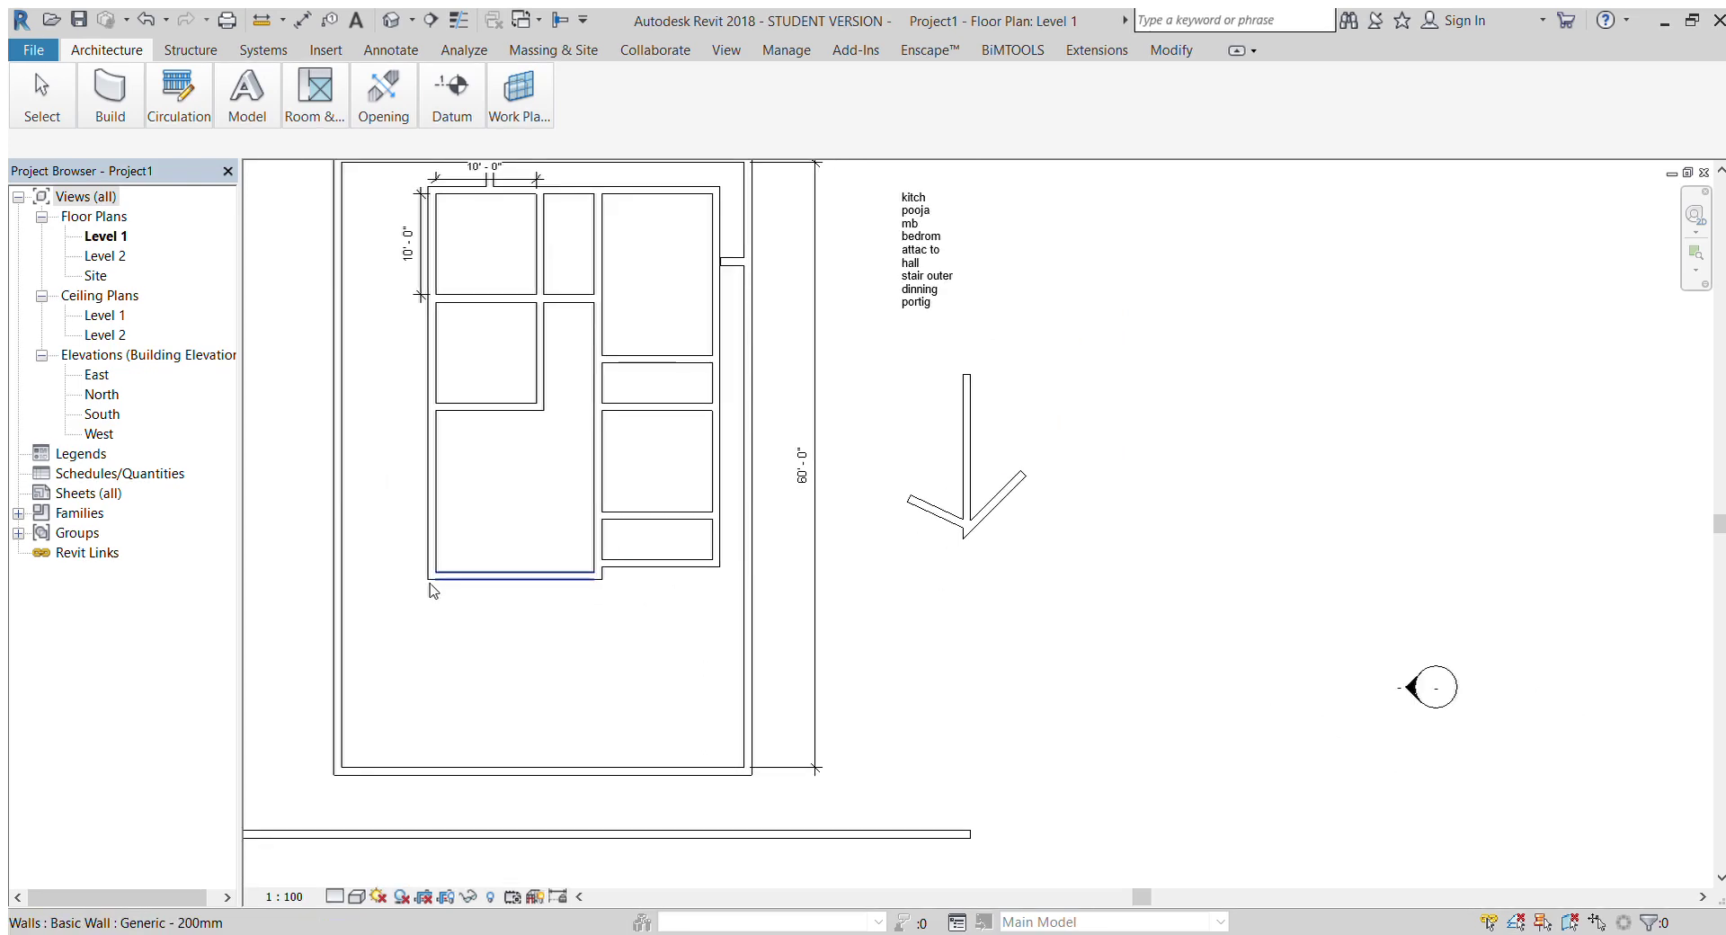
scroll(469, 620, up, 1)
scroll(416, 589, up, 1)
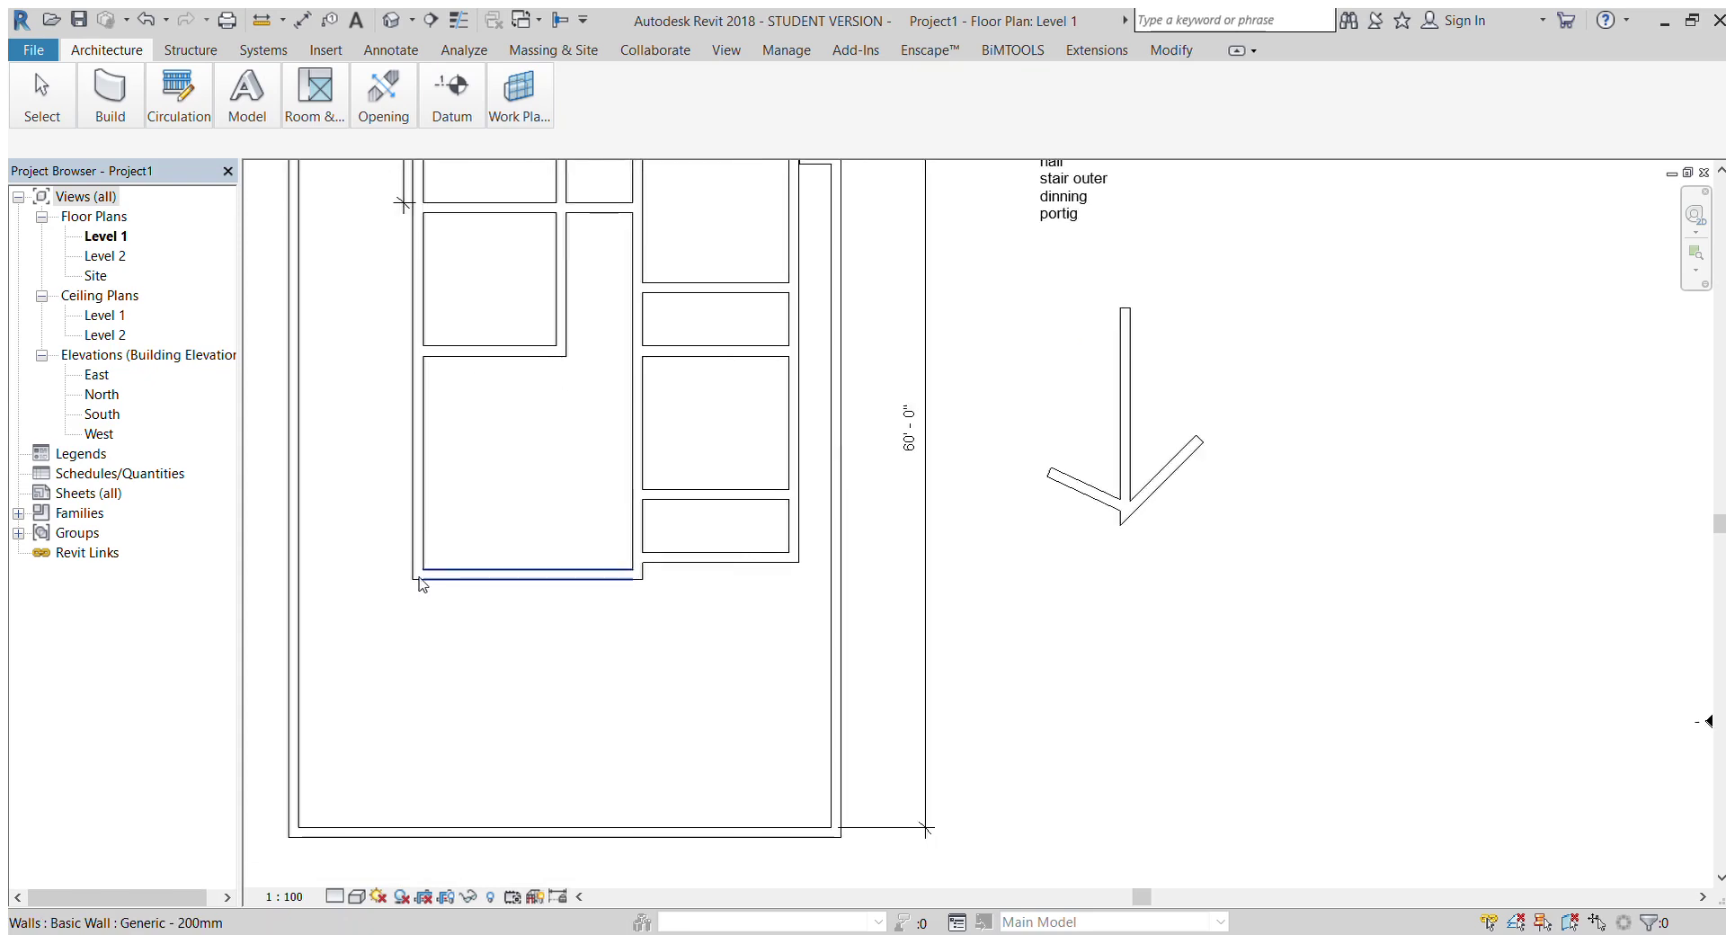
scroll(413, 589, down, 1)
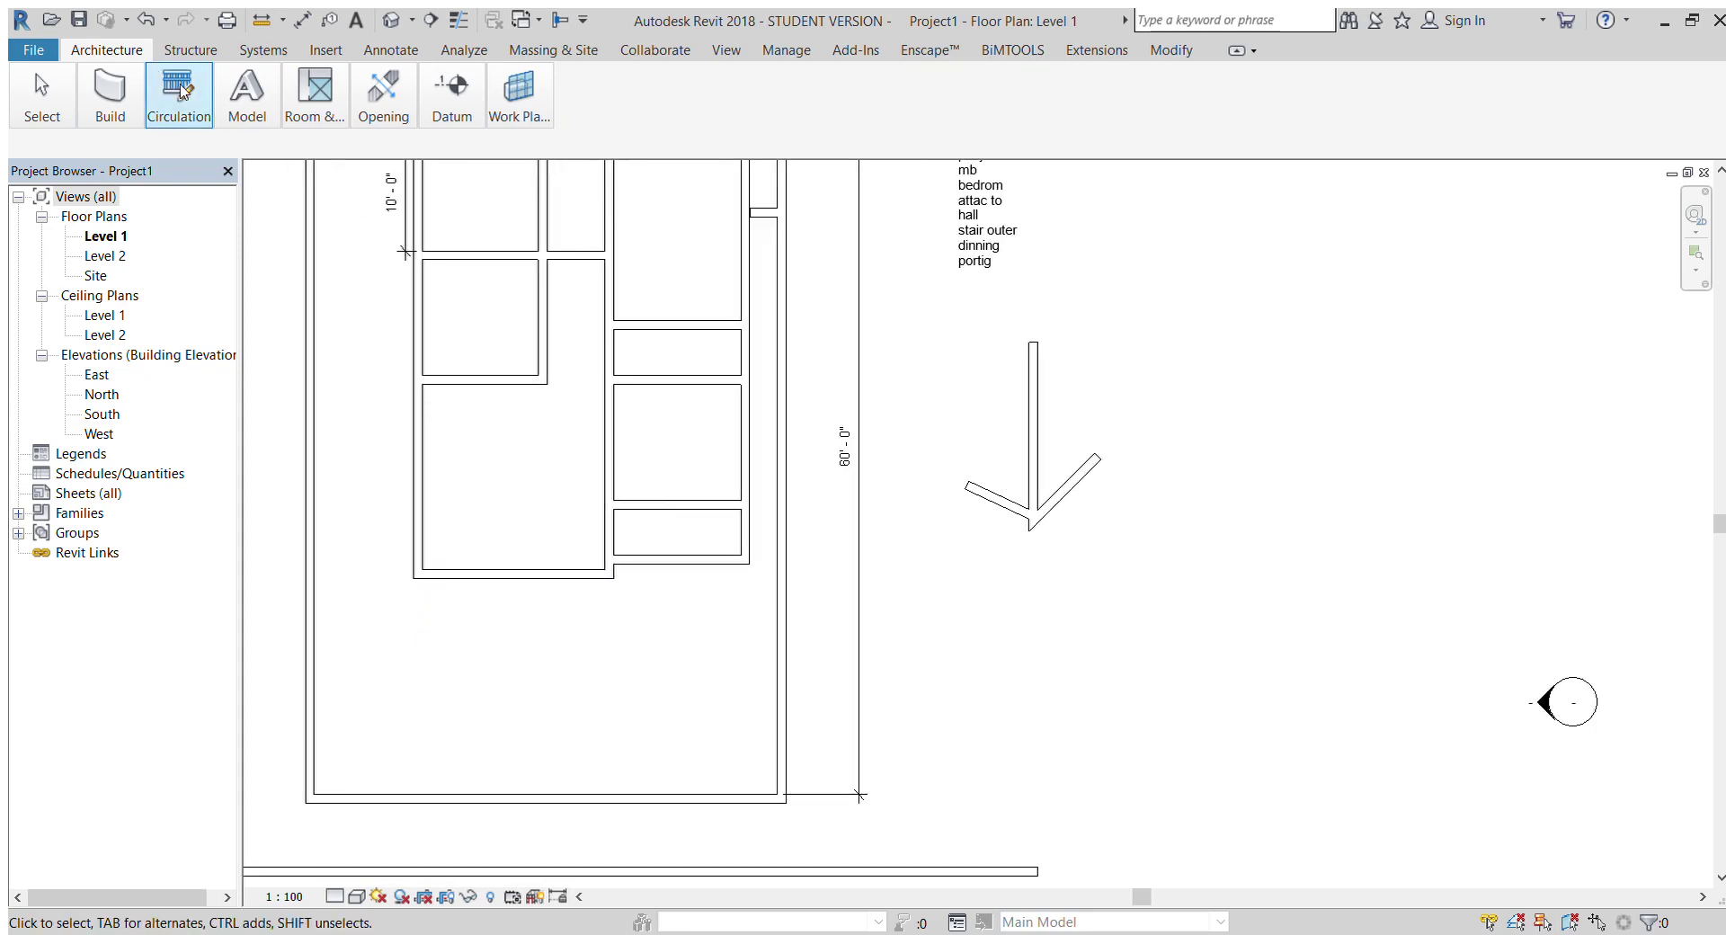
- Draw a vertical wall 8'-0" down from the room block's lower-left corner
click(101, 94)
click(79, 149)
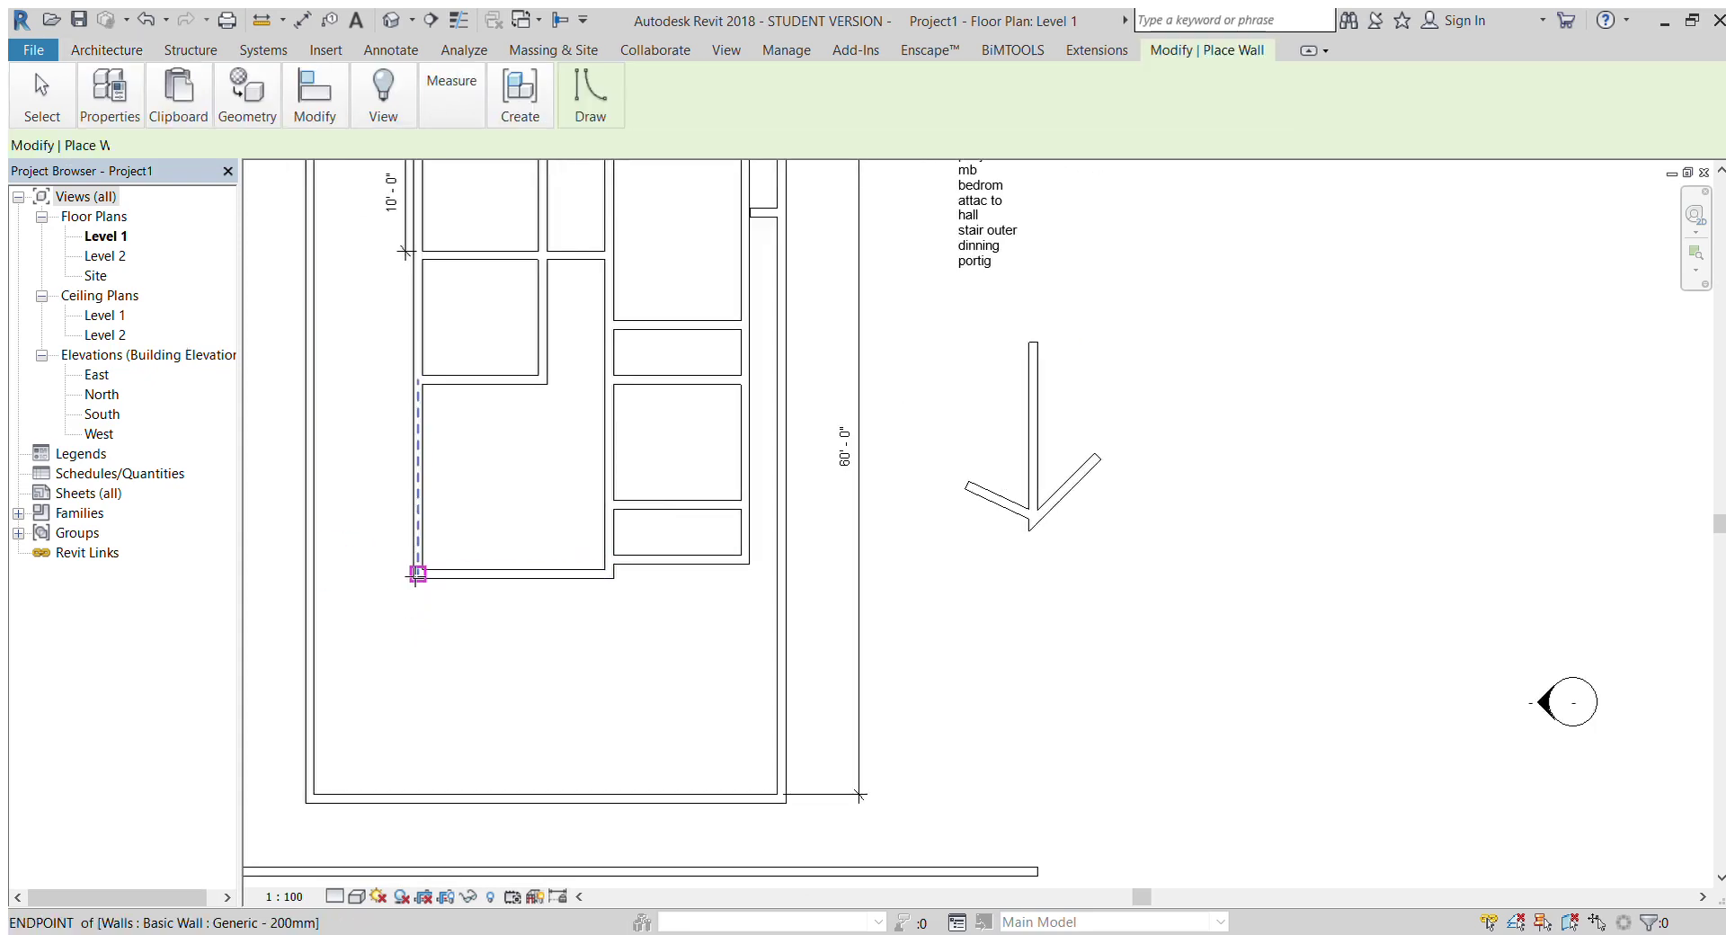
click(412, 578)
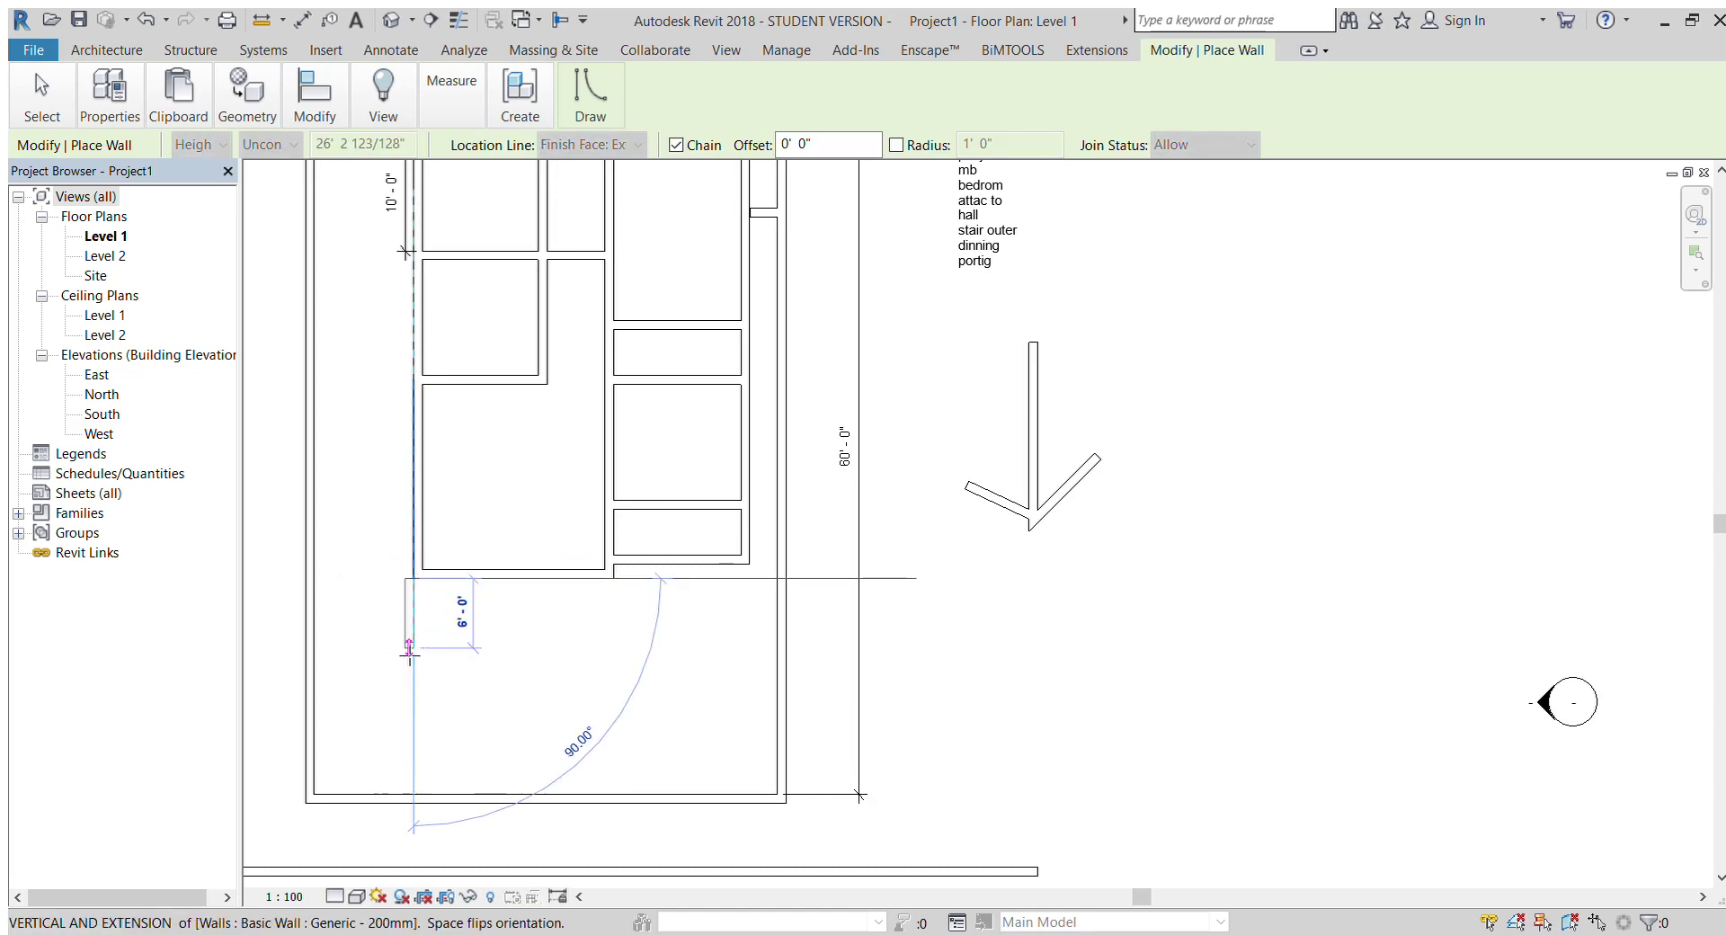
key(Escape)
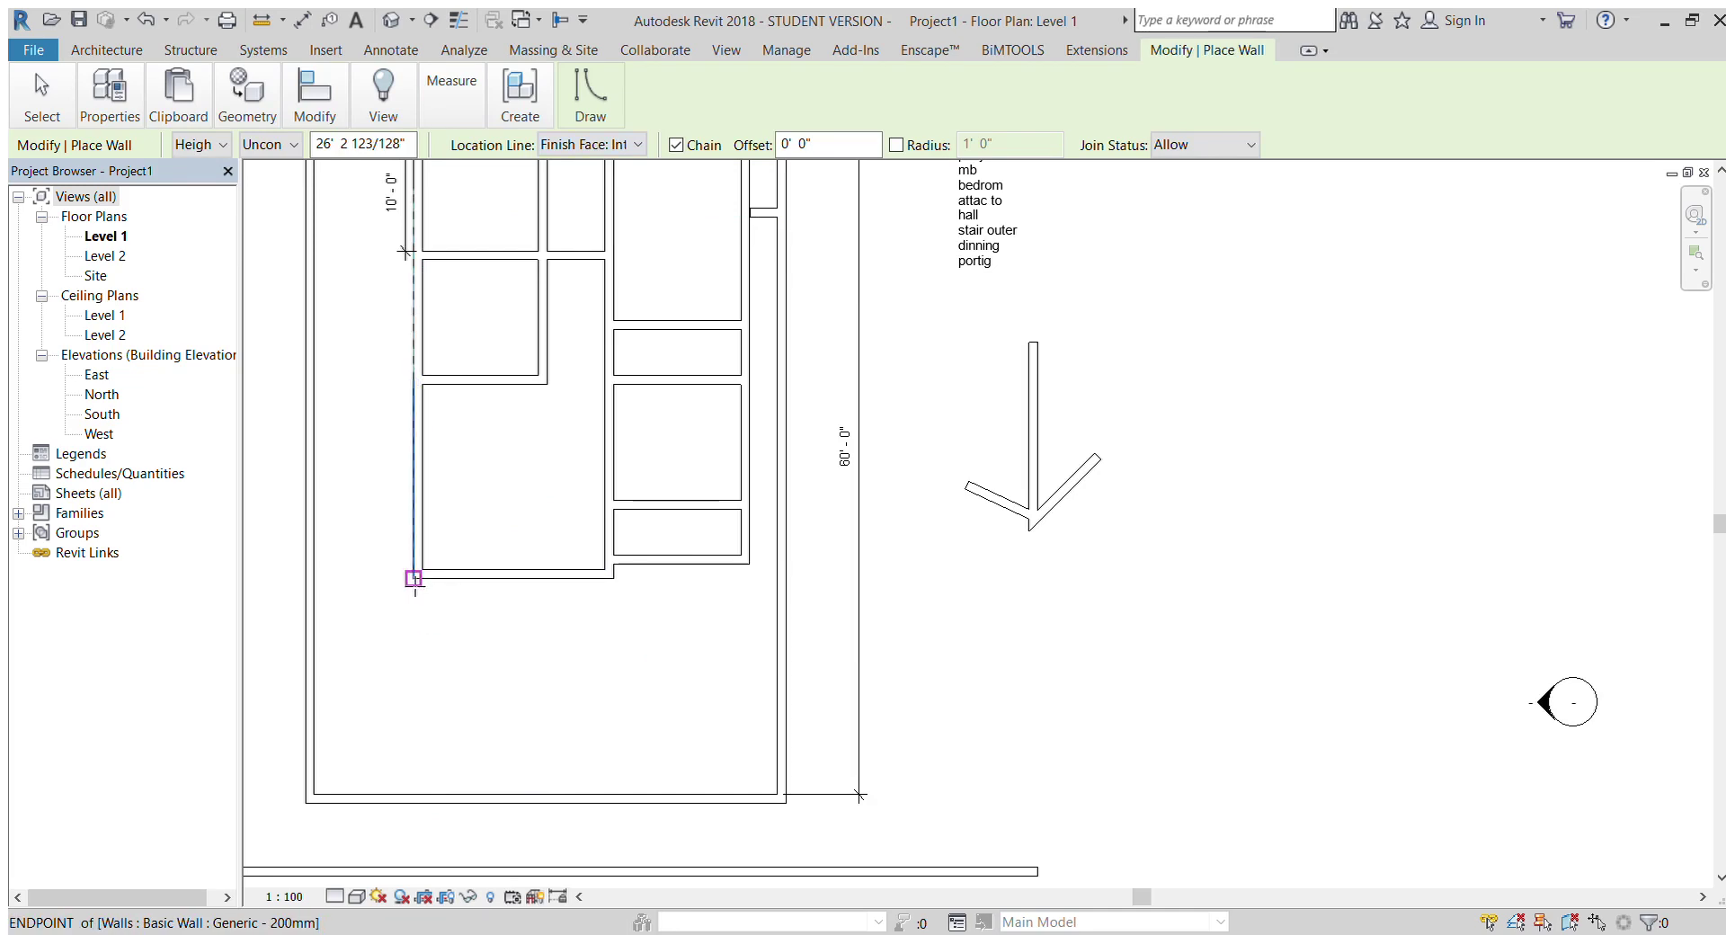
click(413, 578)
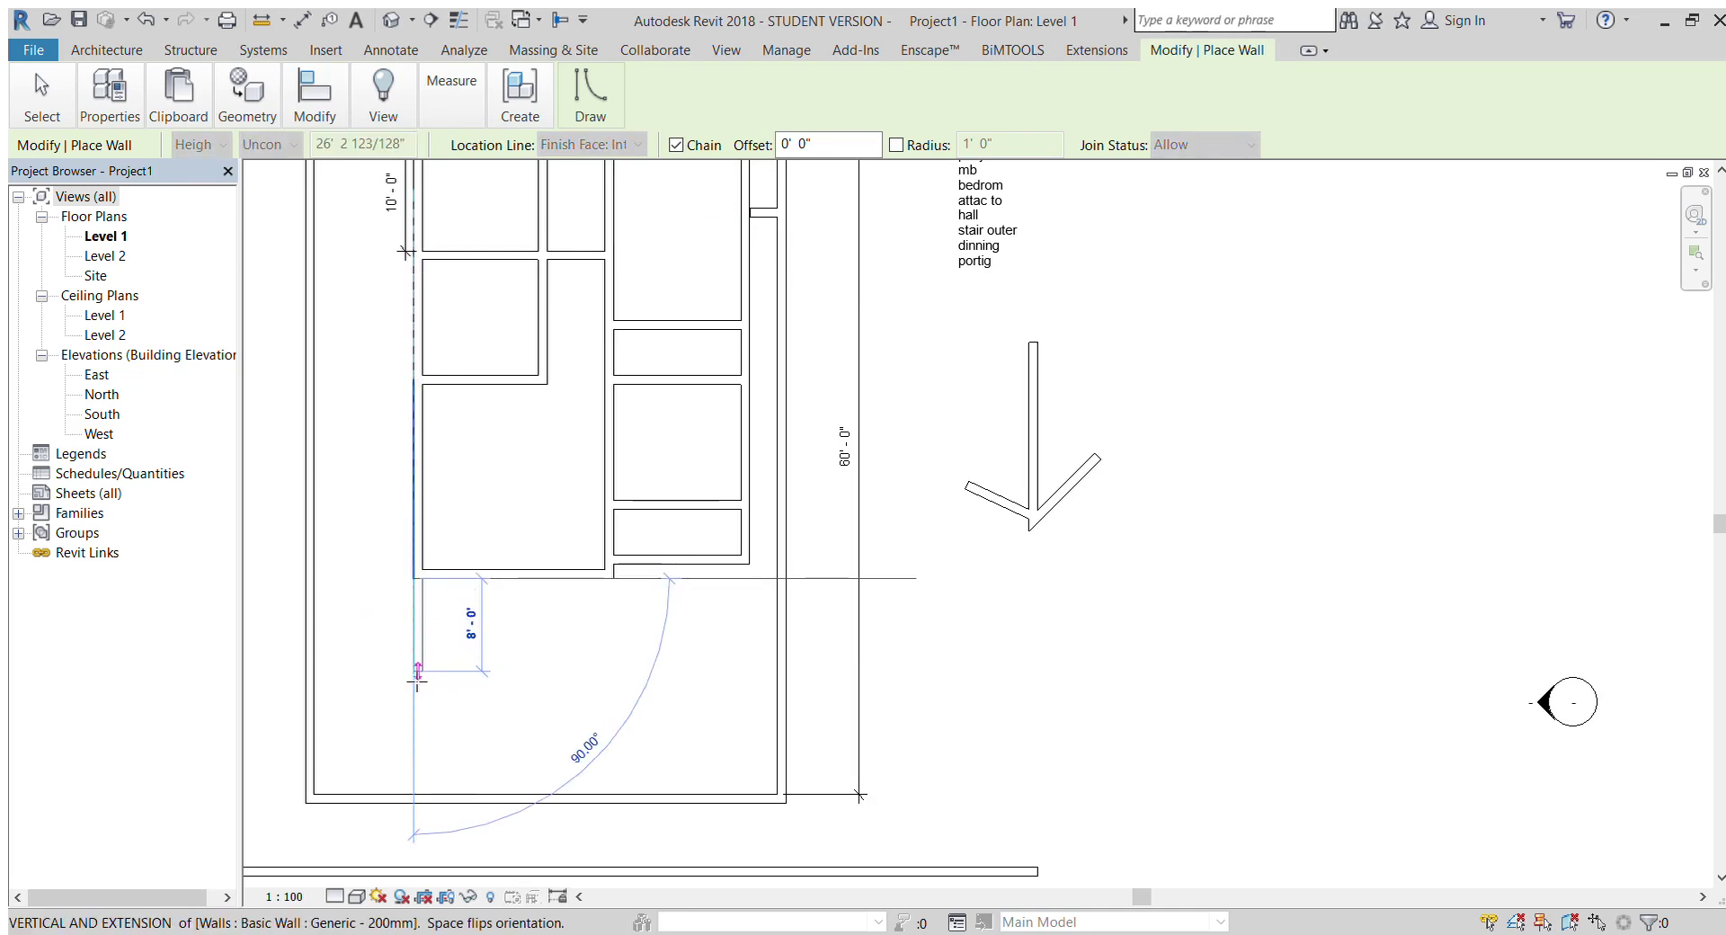
click(420, 682)
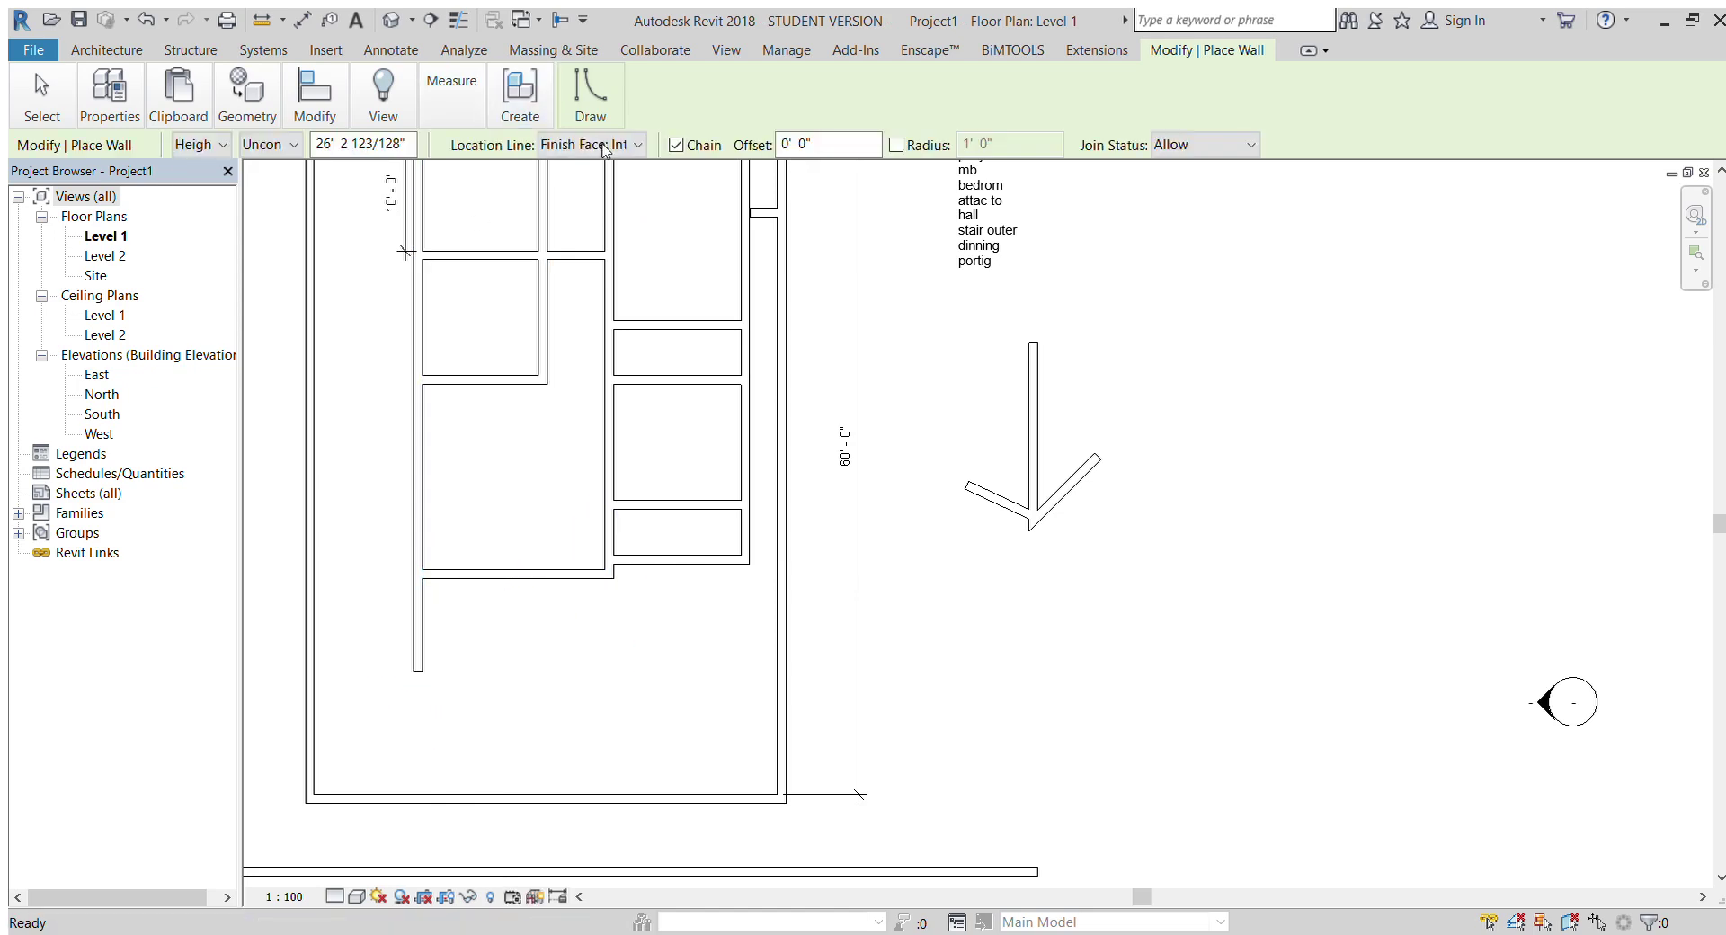
- Draw an exterior-face-aligned horizontal wall along the bottom, closing the roughly 15'-9" room
click(611, 214)
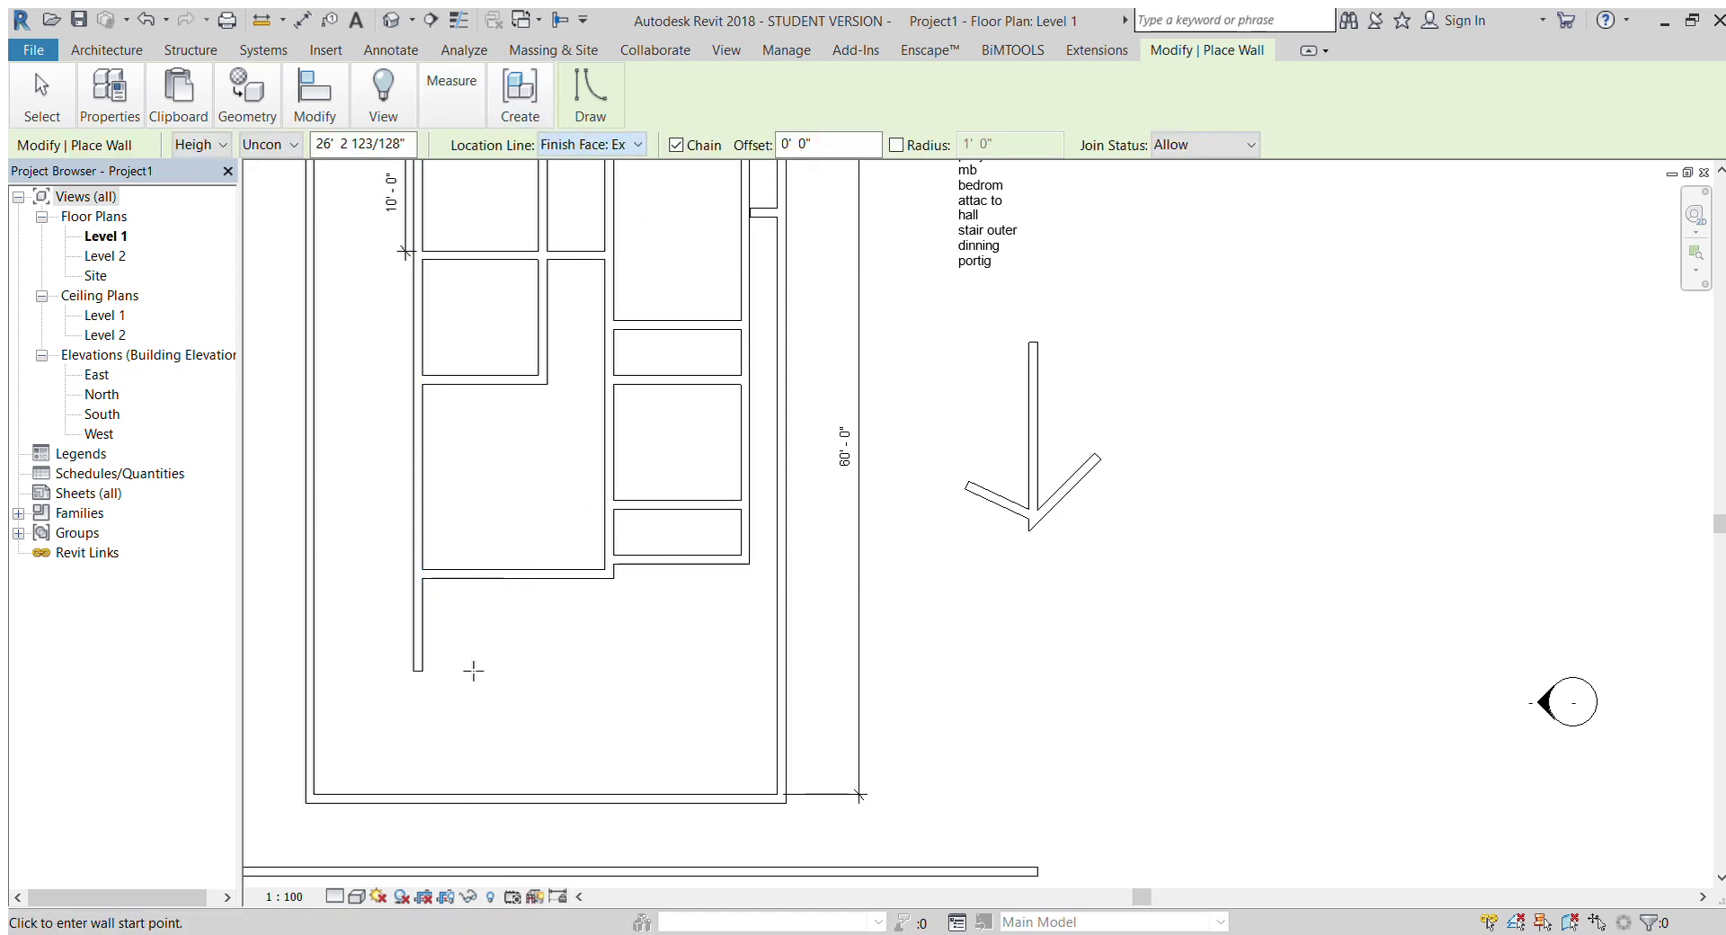
click(418, 670)
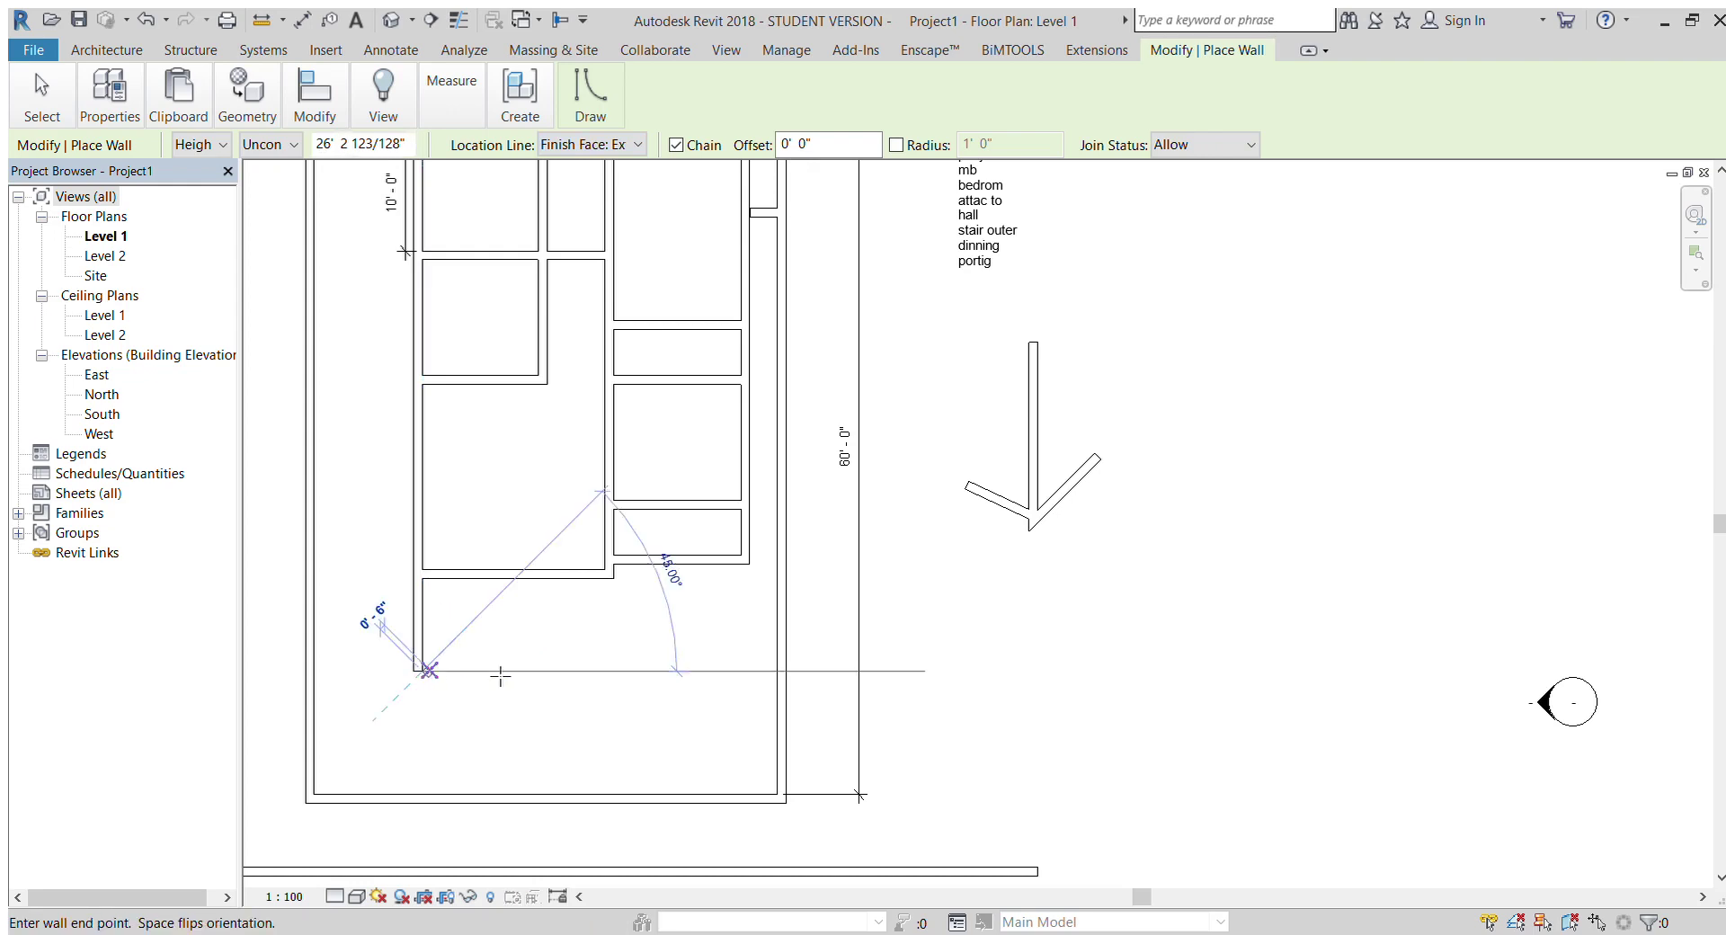
click(604, 670)
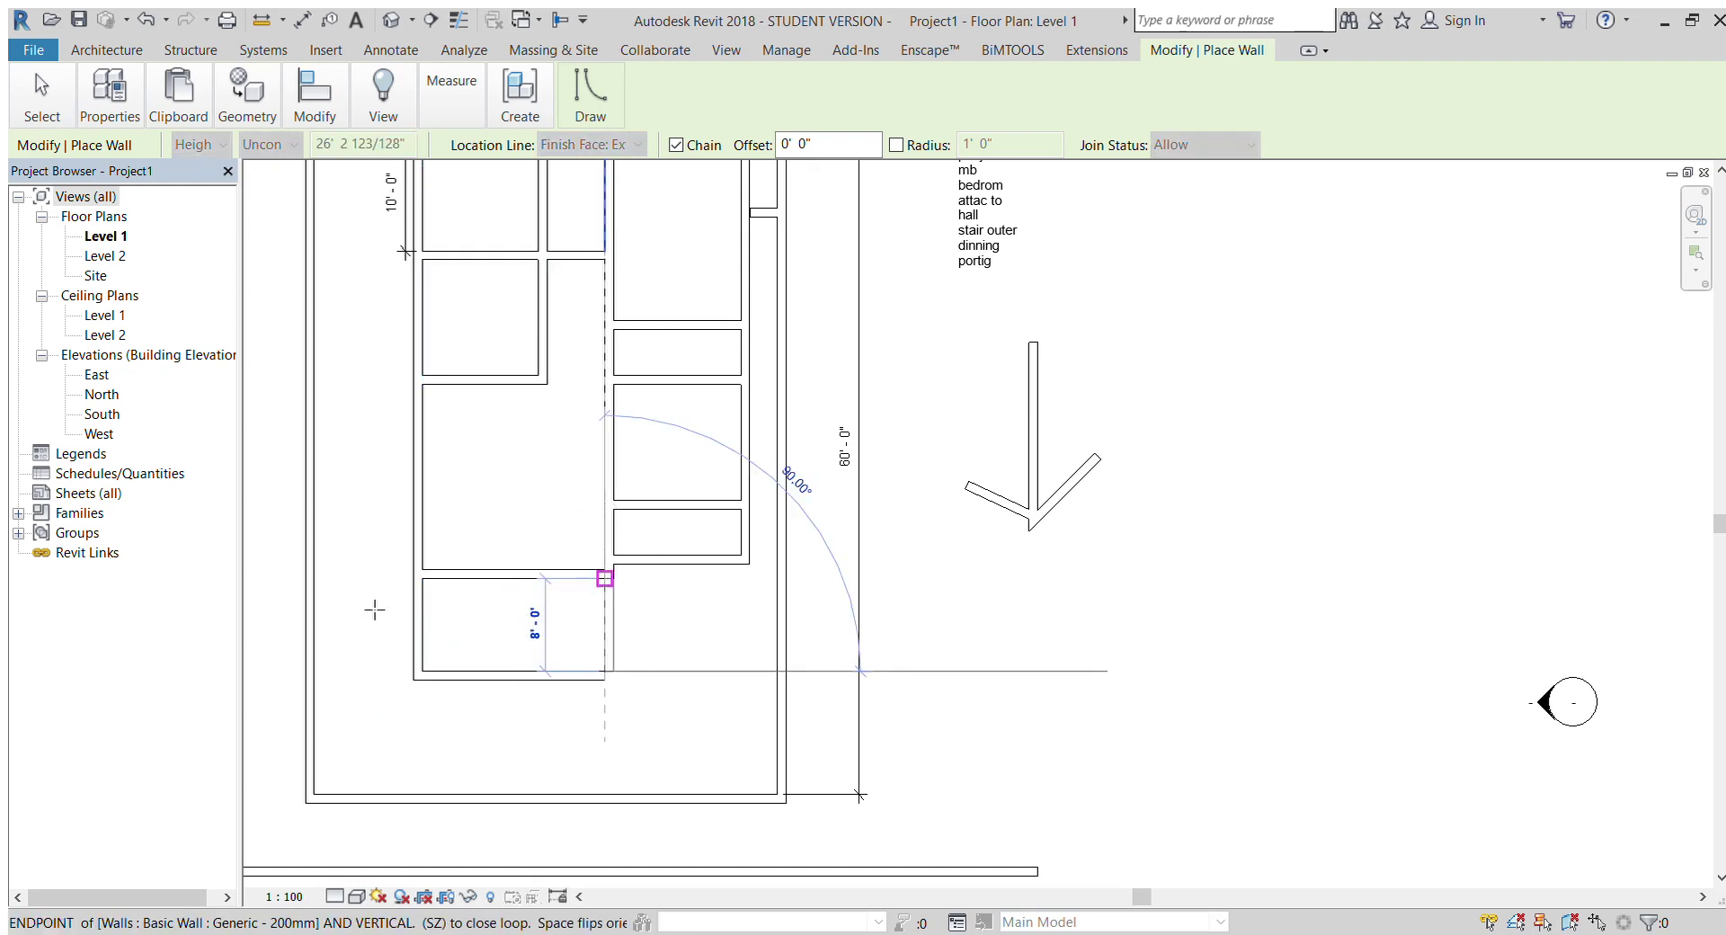
key(Escape)
scroll(396, 504, down, 2)
scroll(333, 419, up, 1)
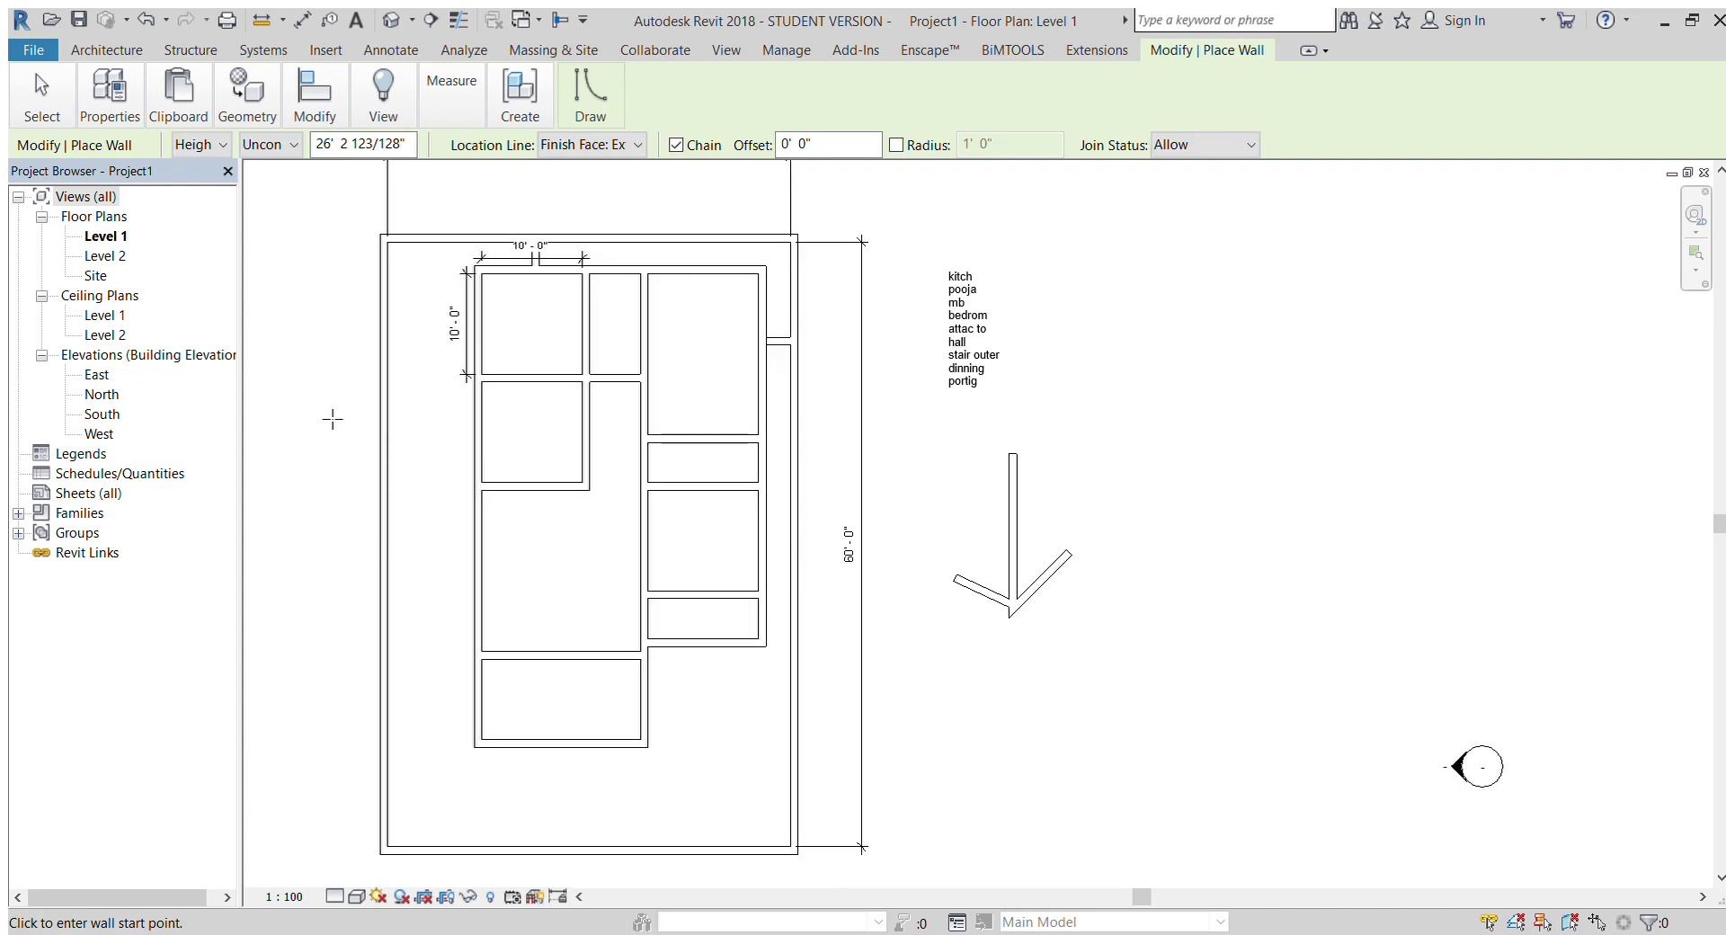
key(Escape)
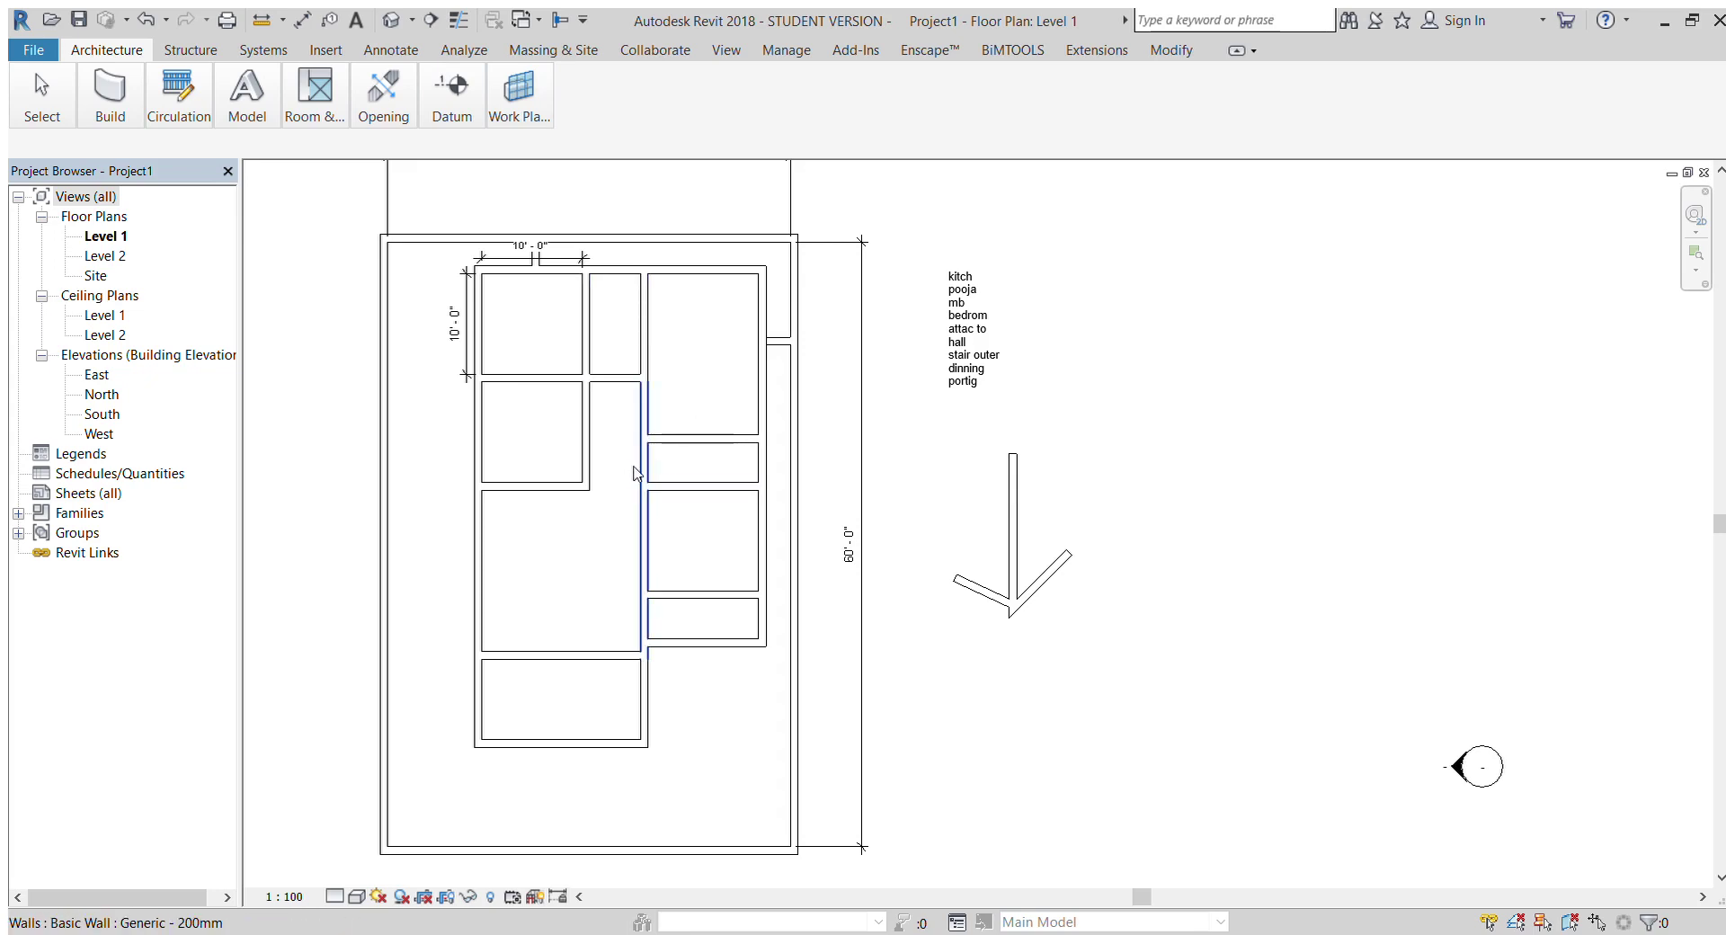
- Frame the nine-room Level 1 plan in view and bring up the Annotate tools
scroll(634, 481, up, 2)
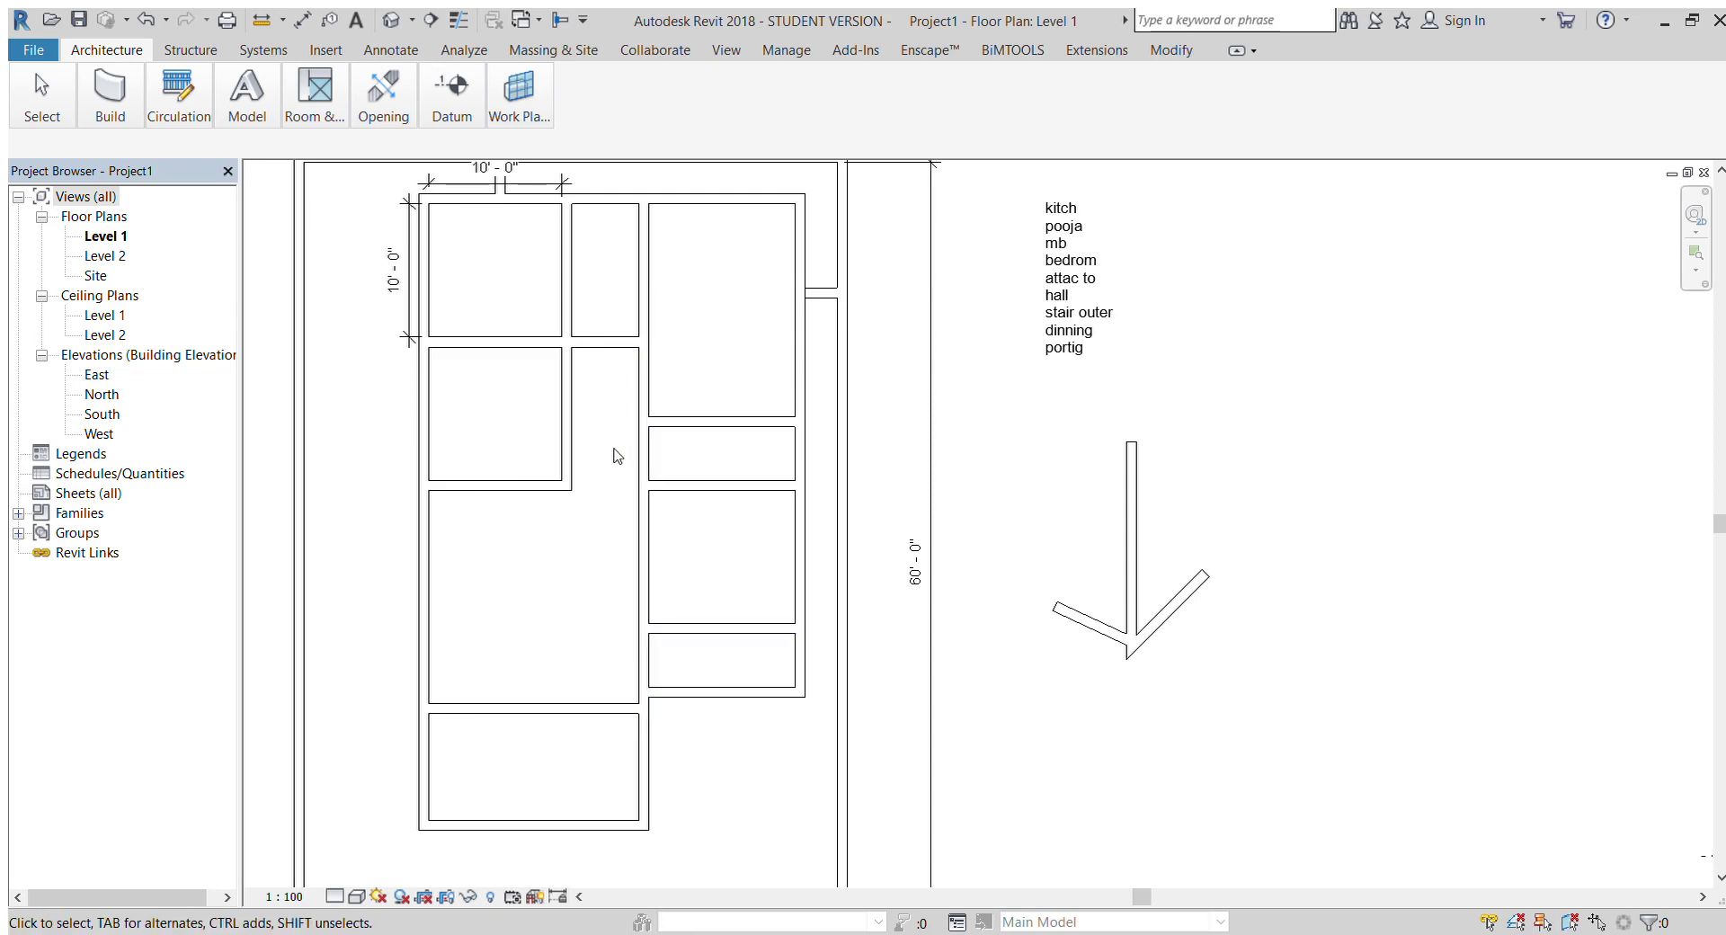
scroll(613, 449, down, 1)
scroll(614, 442, down, 1)
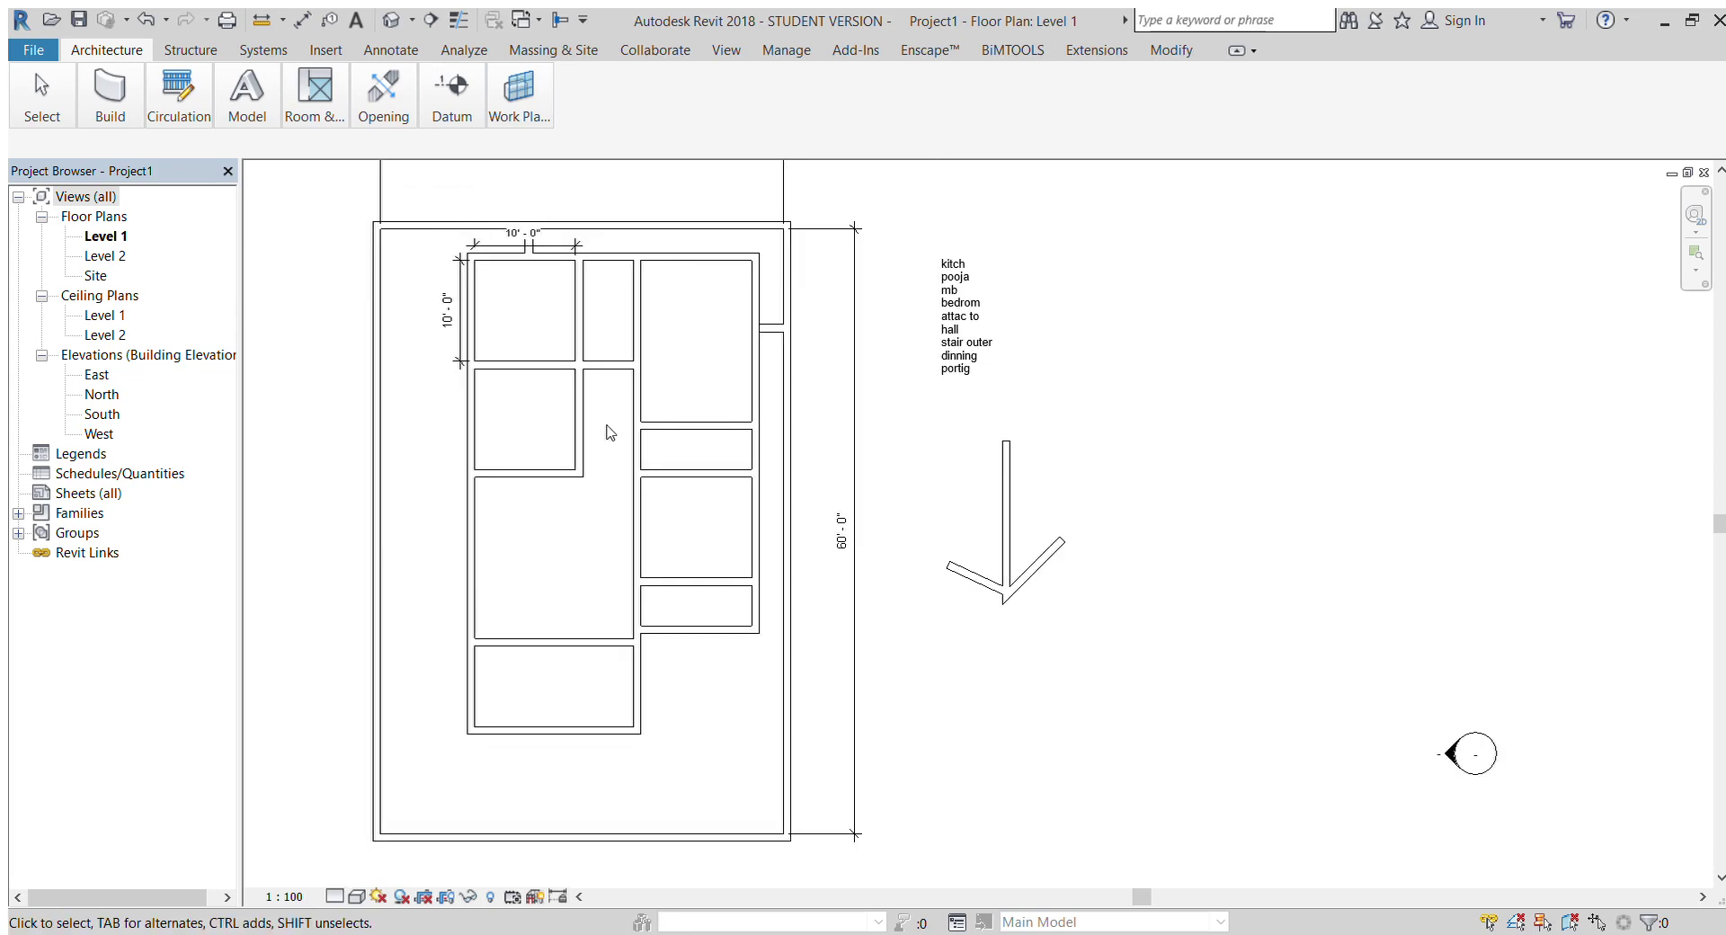
scroll(610, 432, up, 1)
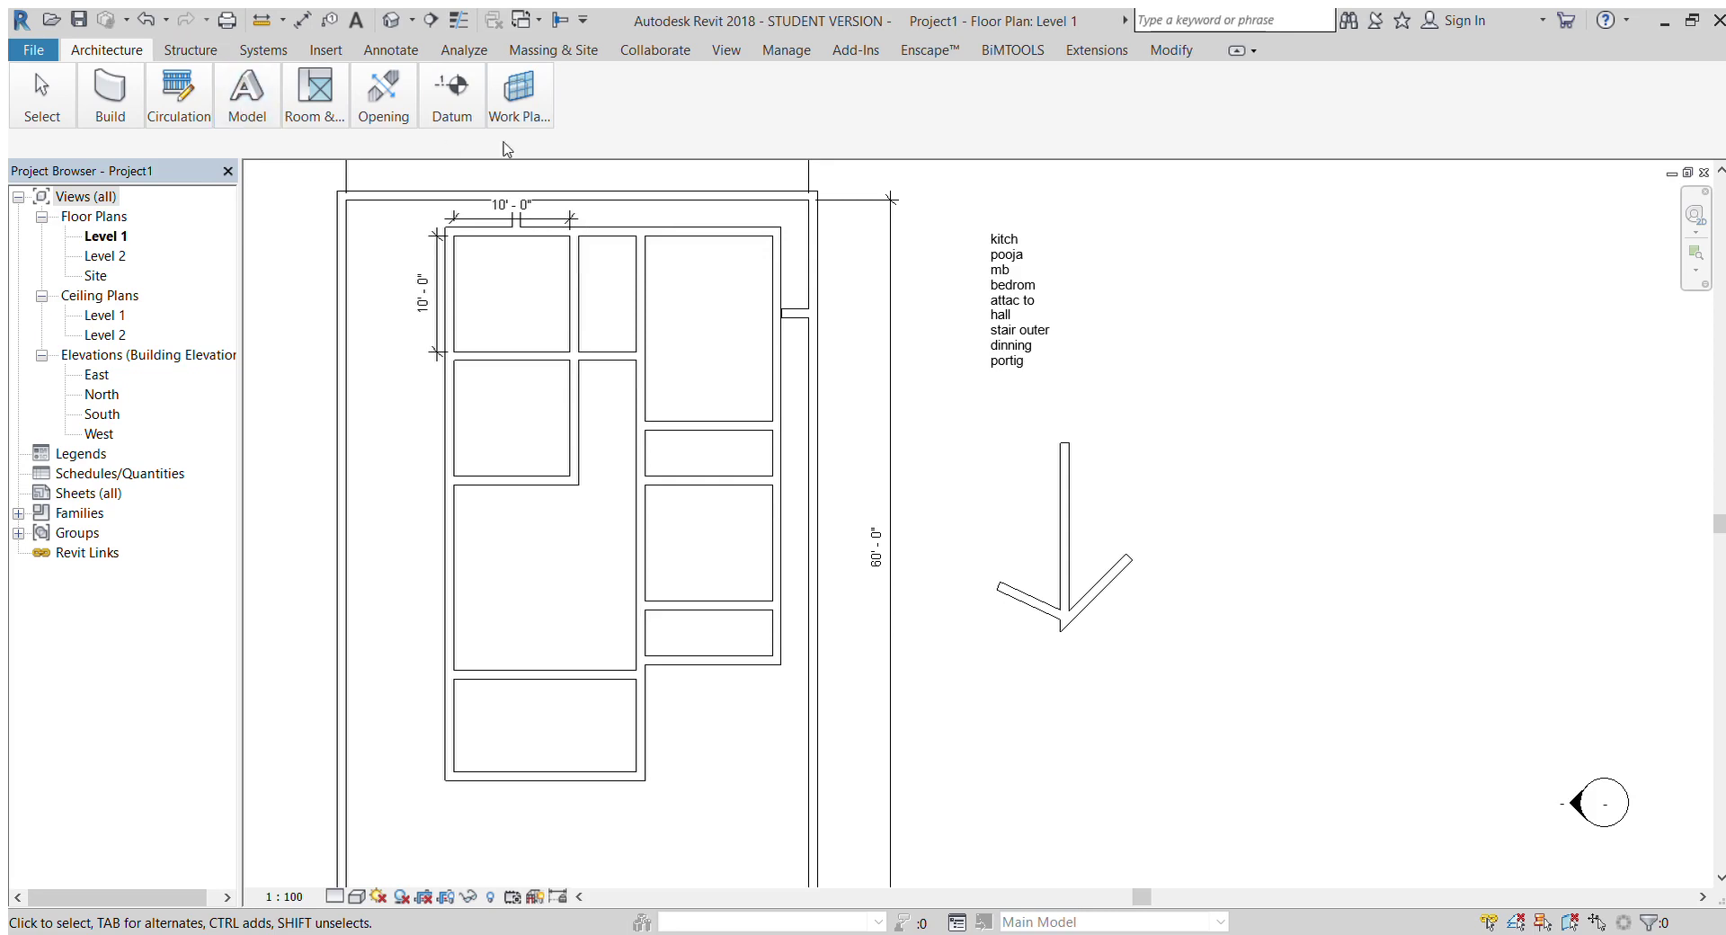
click(402, 52)
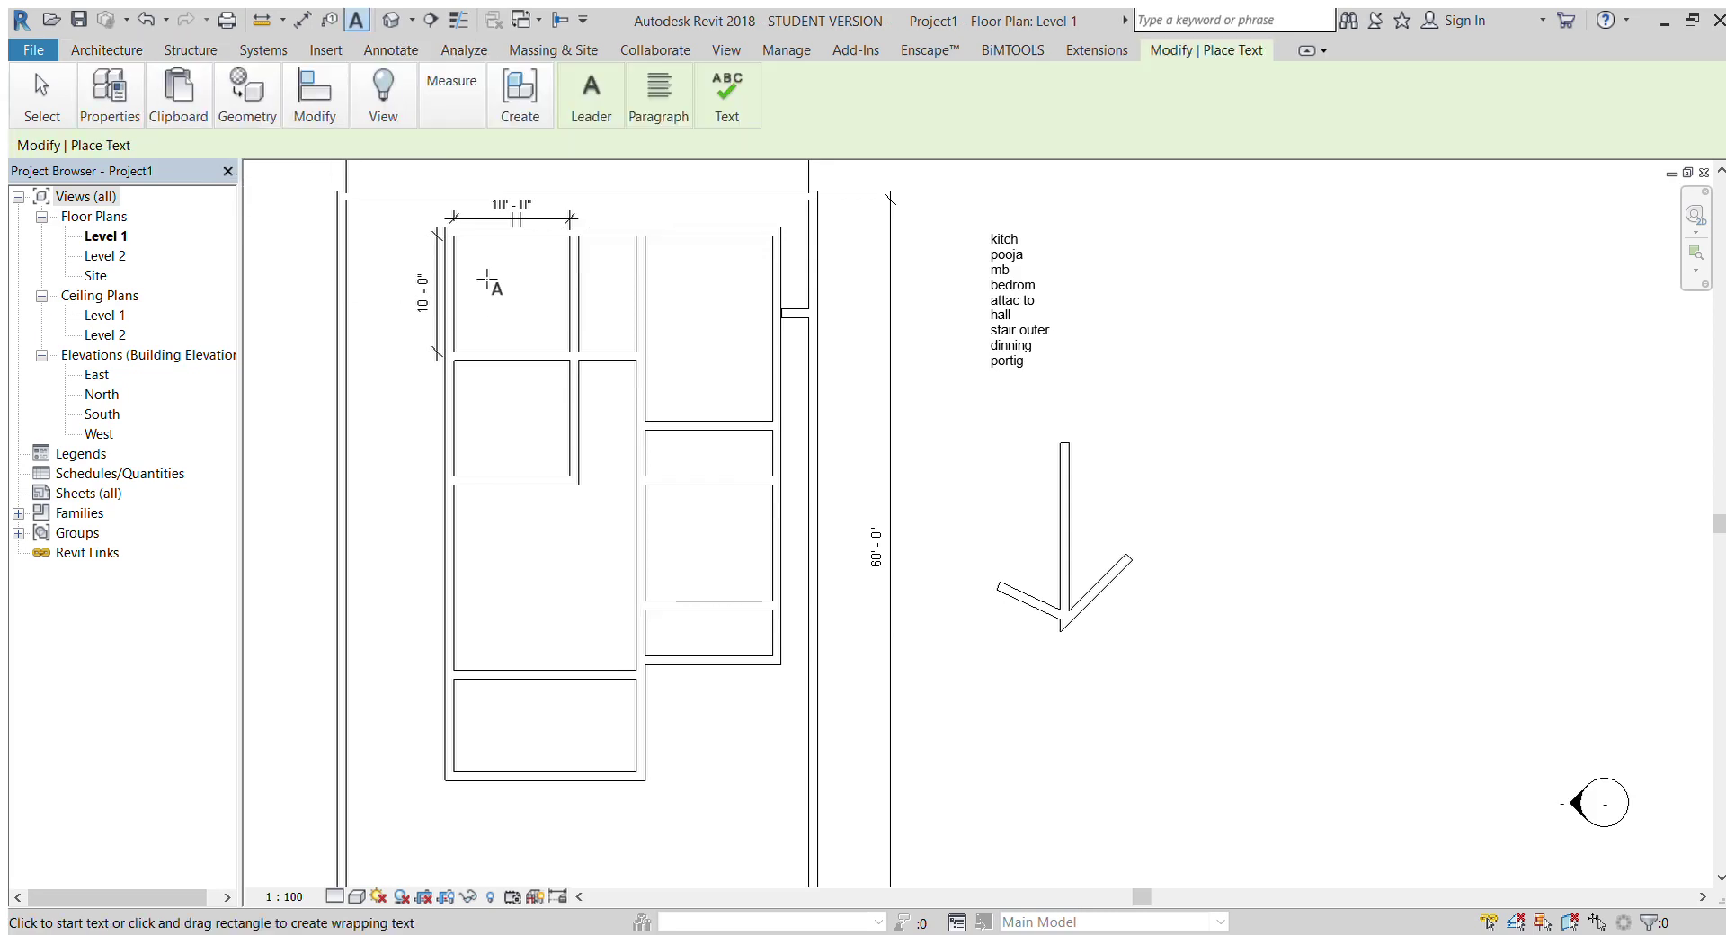
- Add the 'kitchen' text label in the top-left room and 'dinning' in the room below it
click(468, 254)
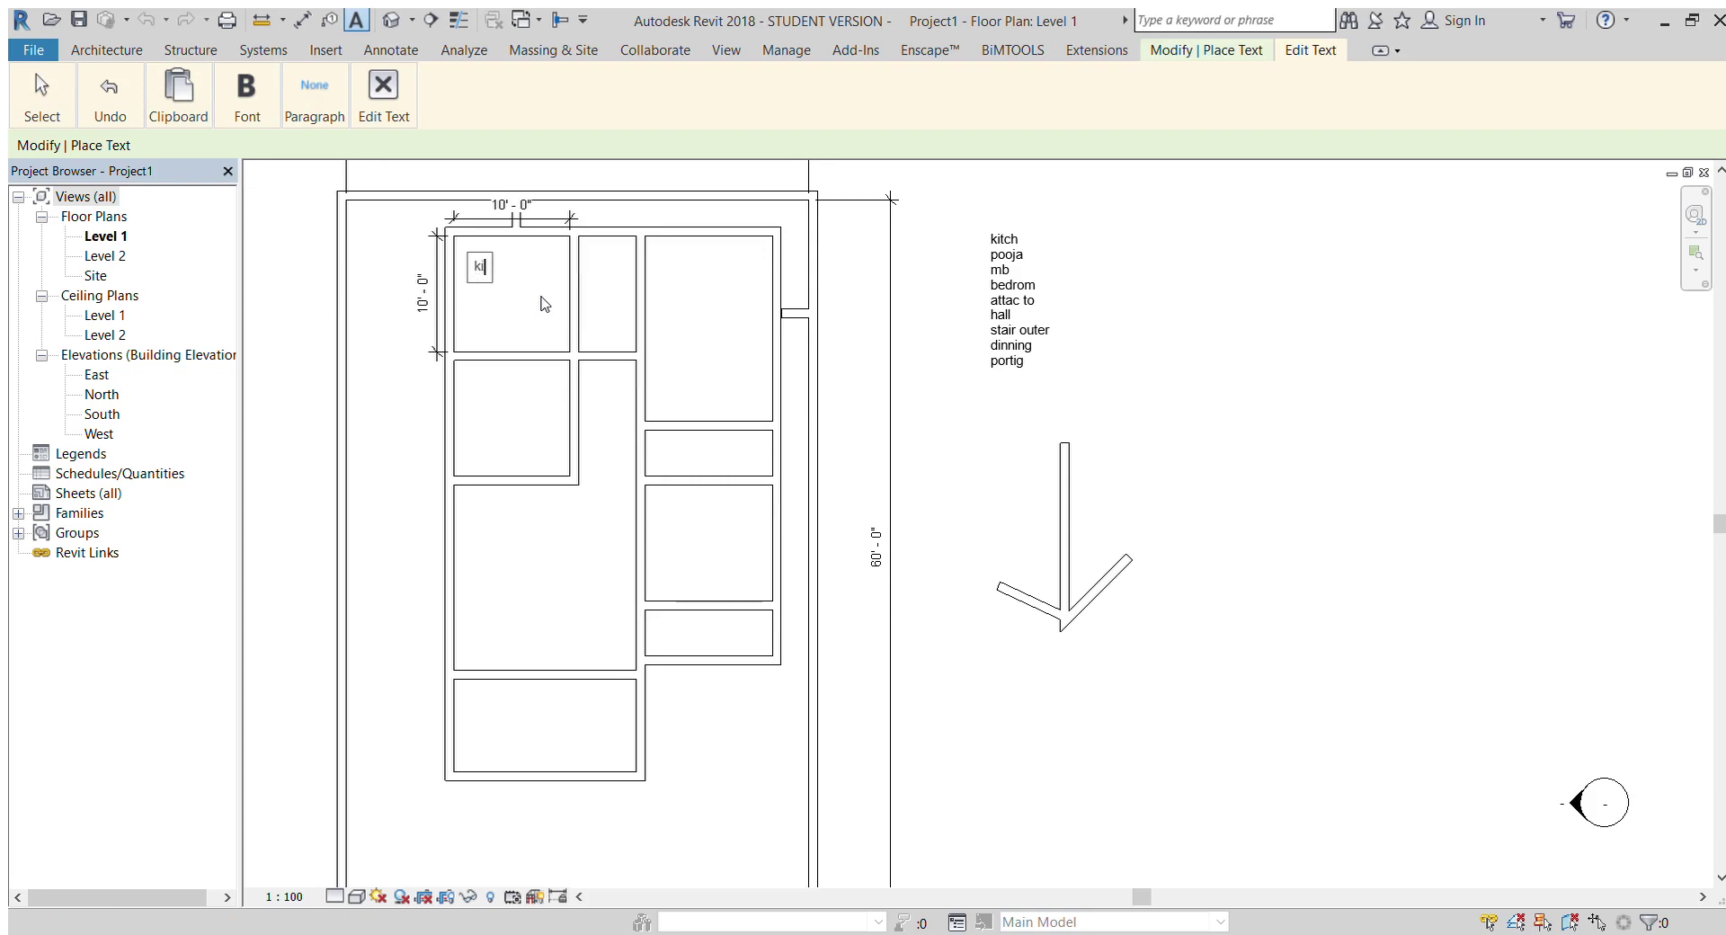
text(chen)
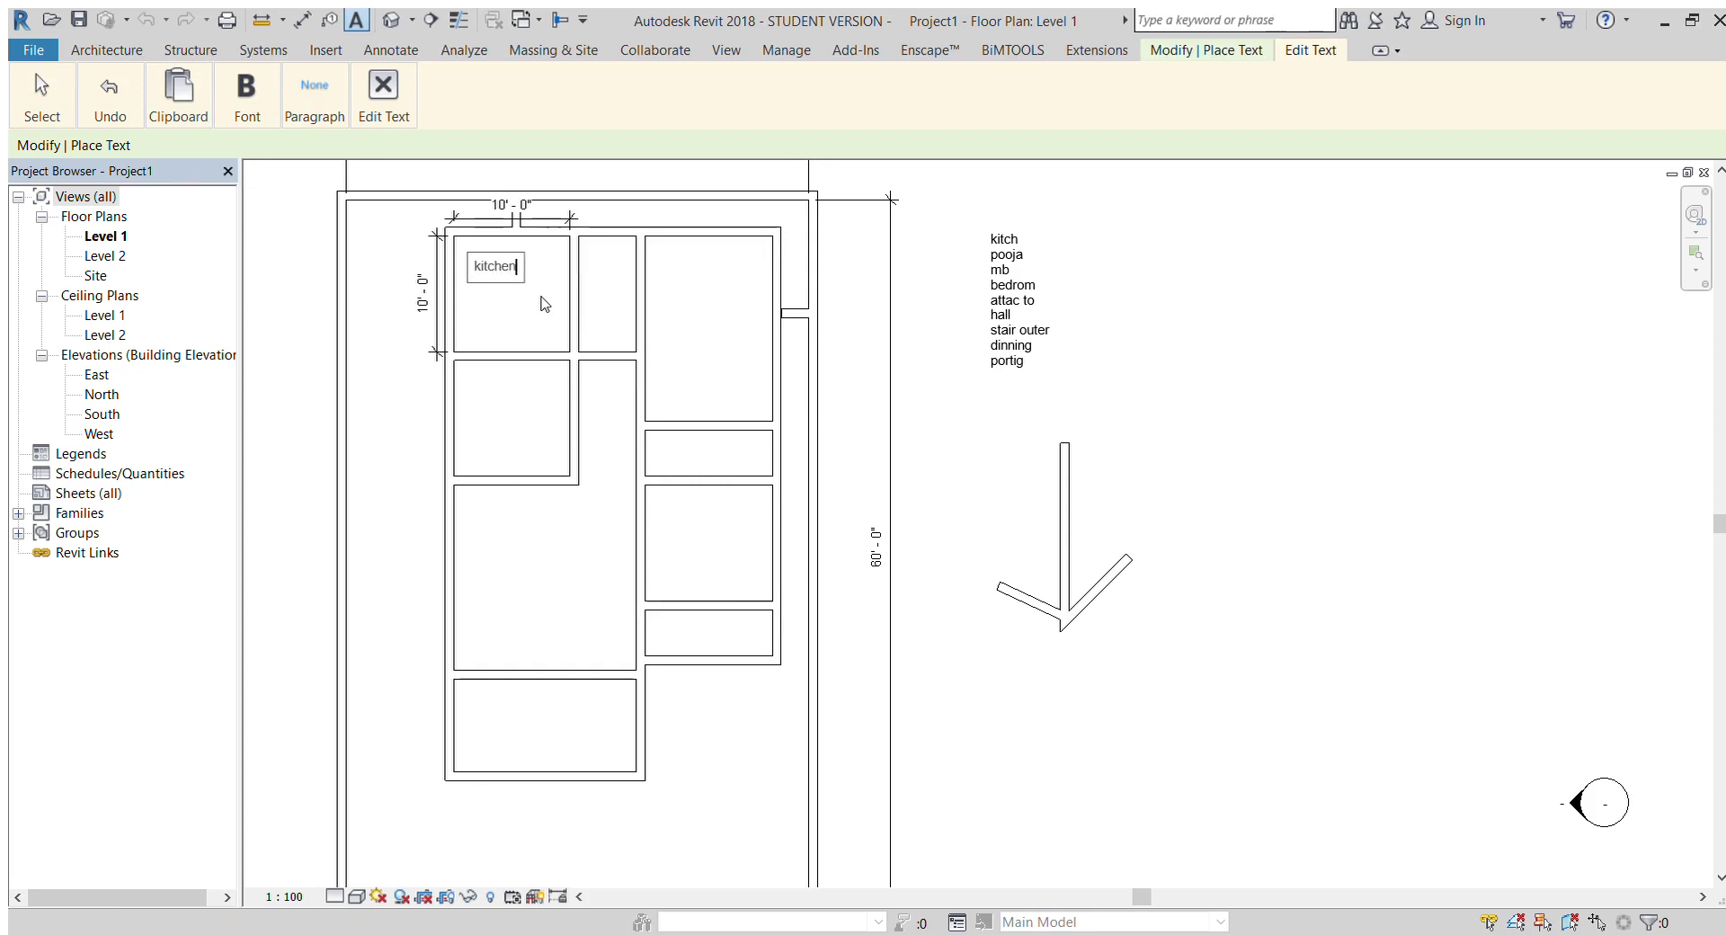
click(484, 378)
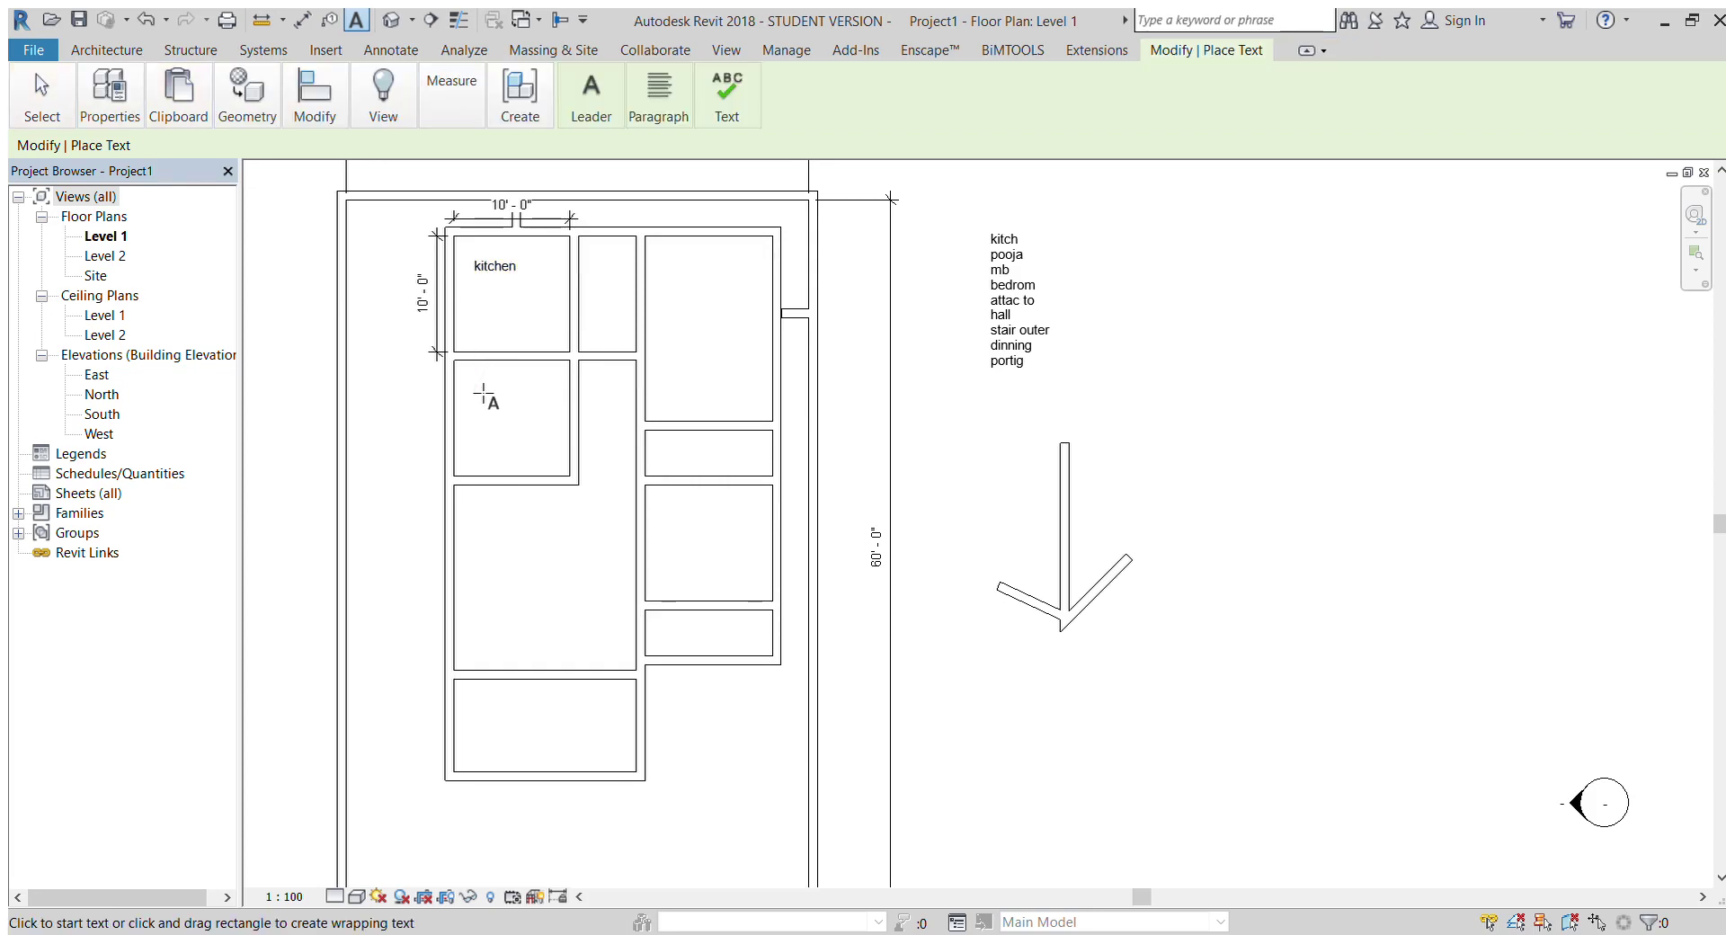
click(471, 380)
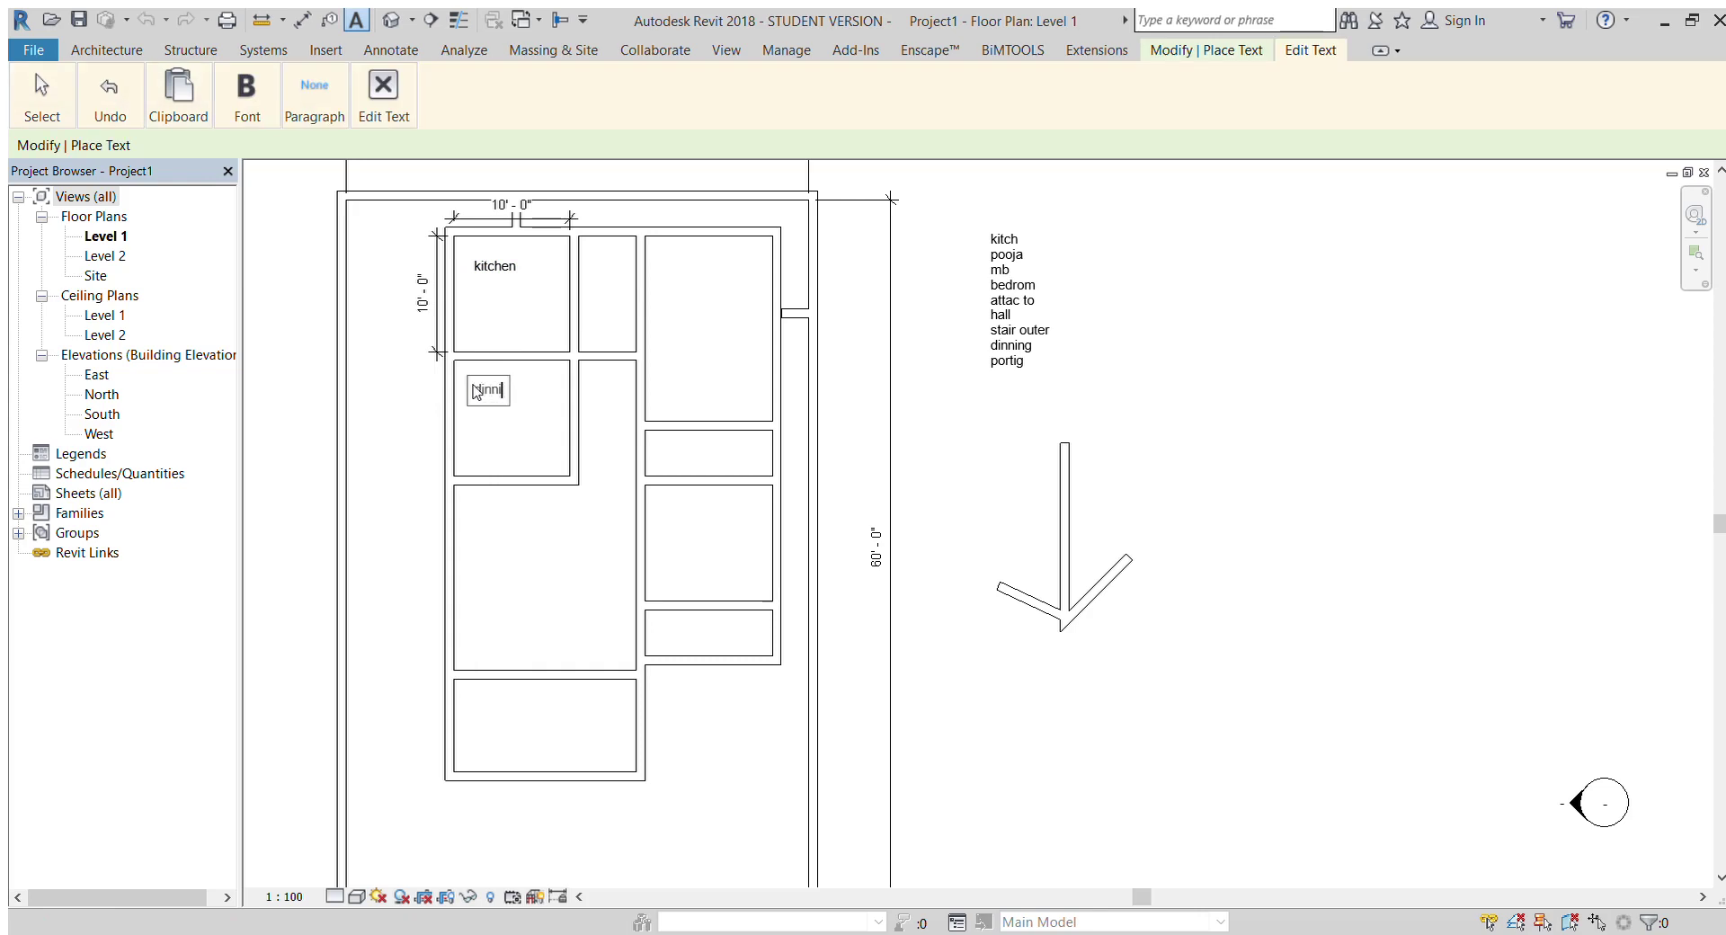
click(563, 398)
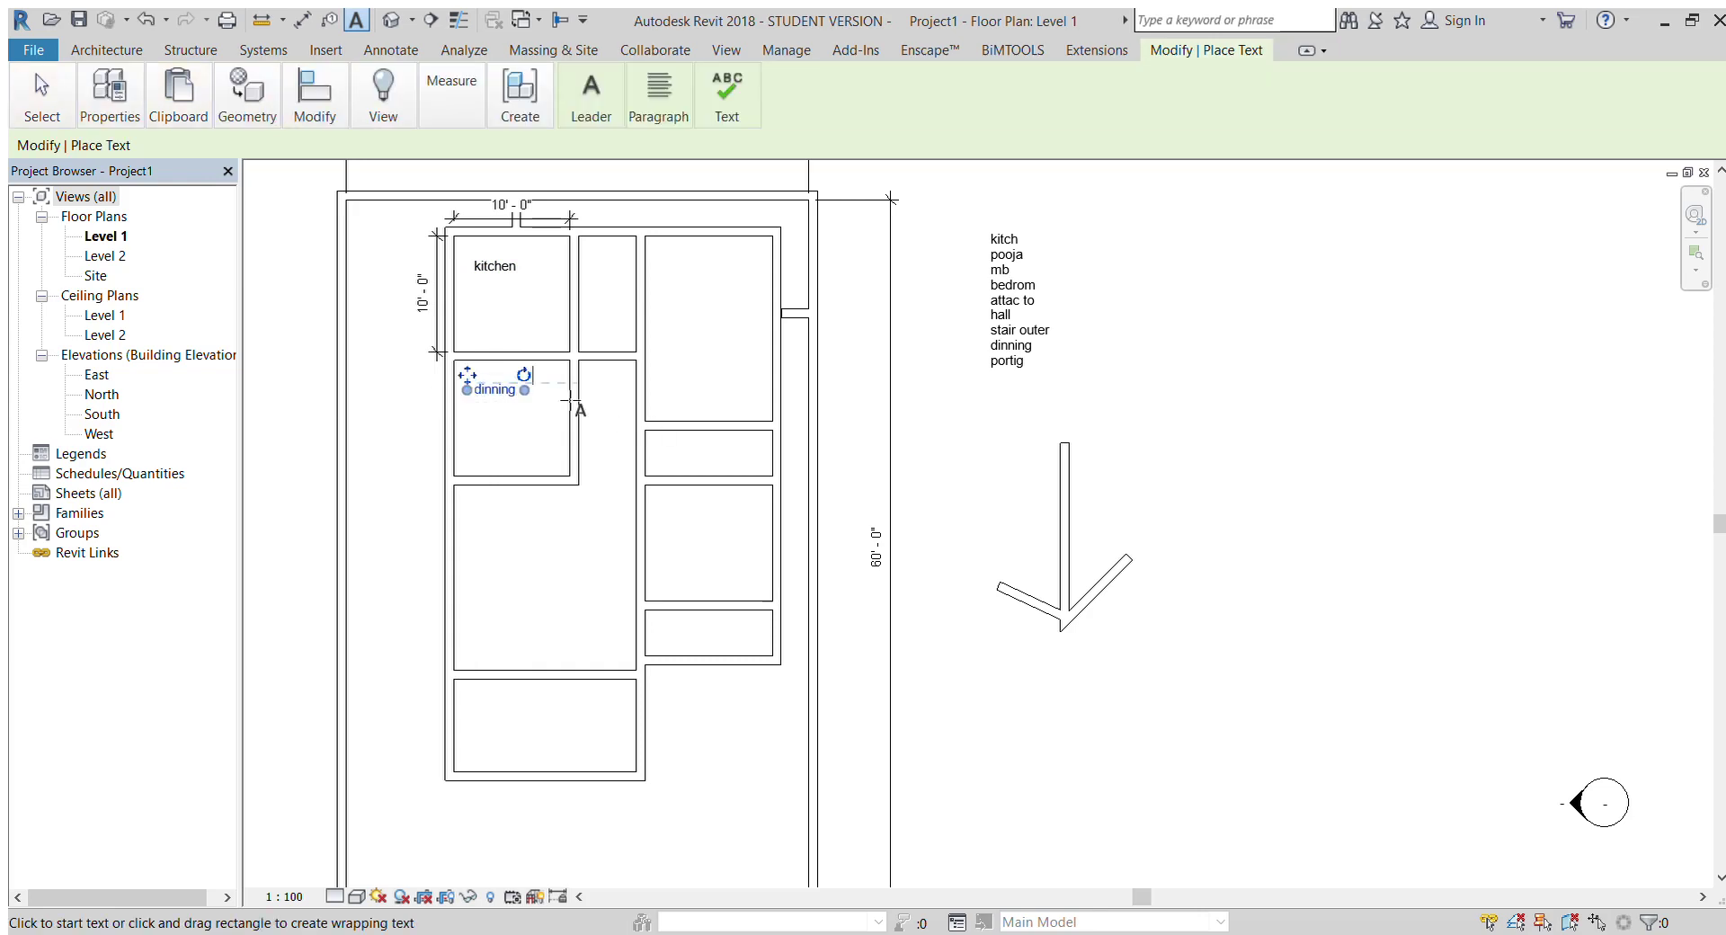
- Label the large upper-right room 'Mbedroom' and the room below it 'bedroom'
click(651, 306)
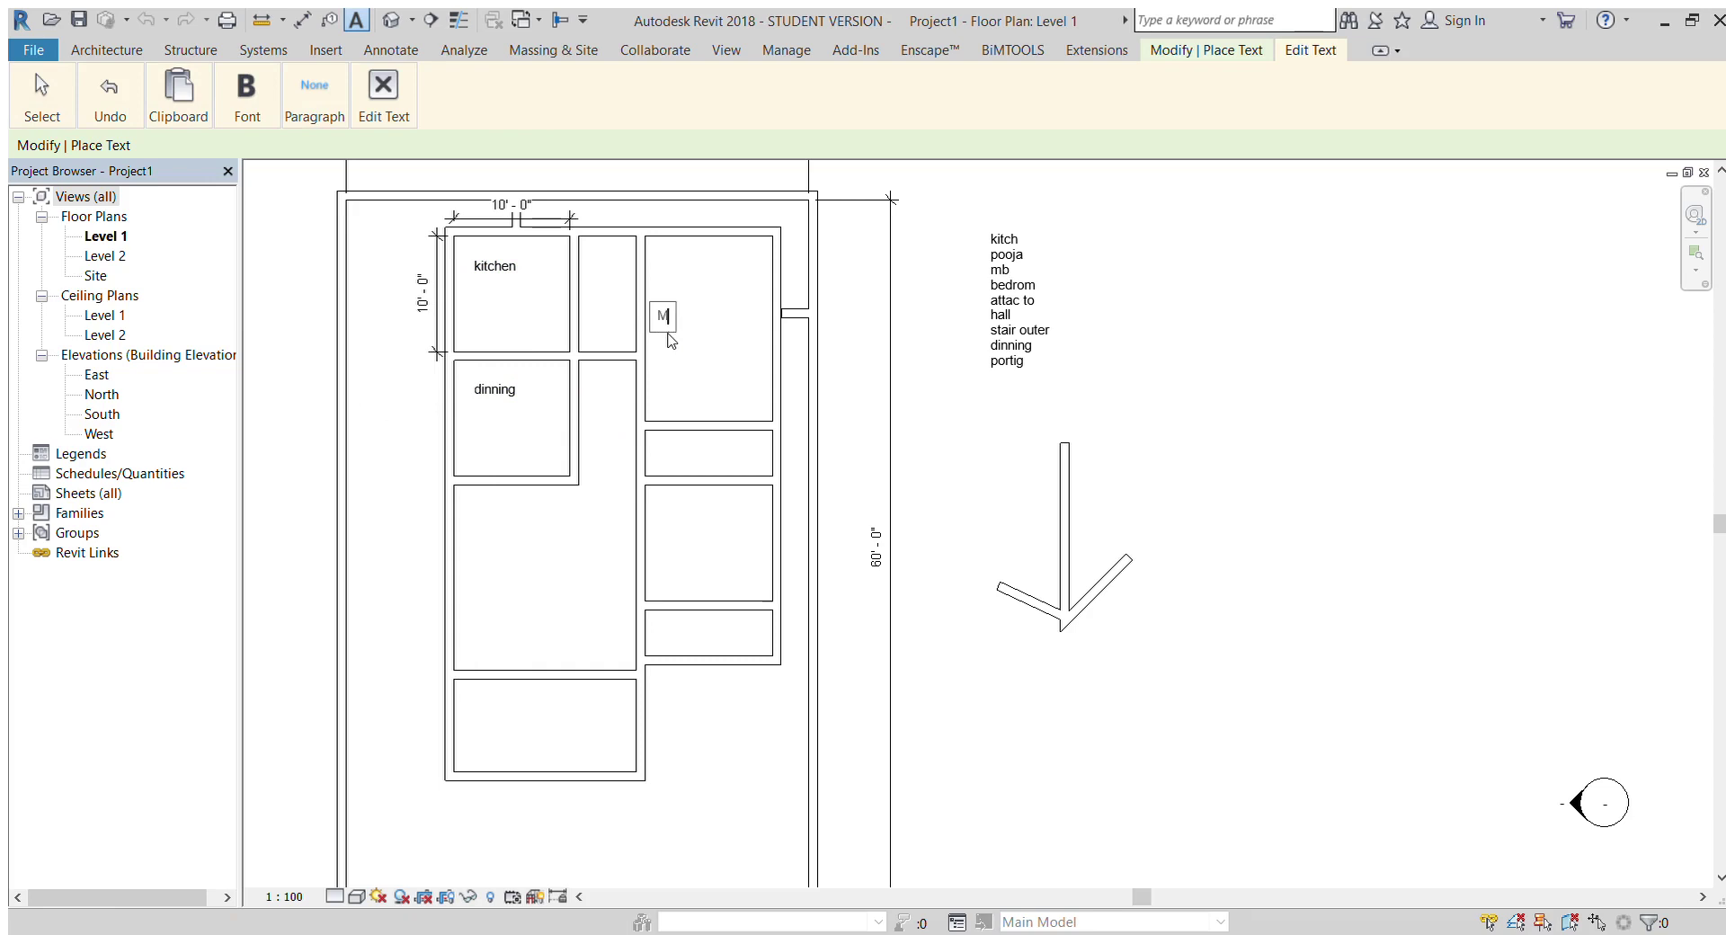
text(be)
text(droom)
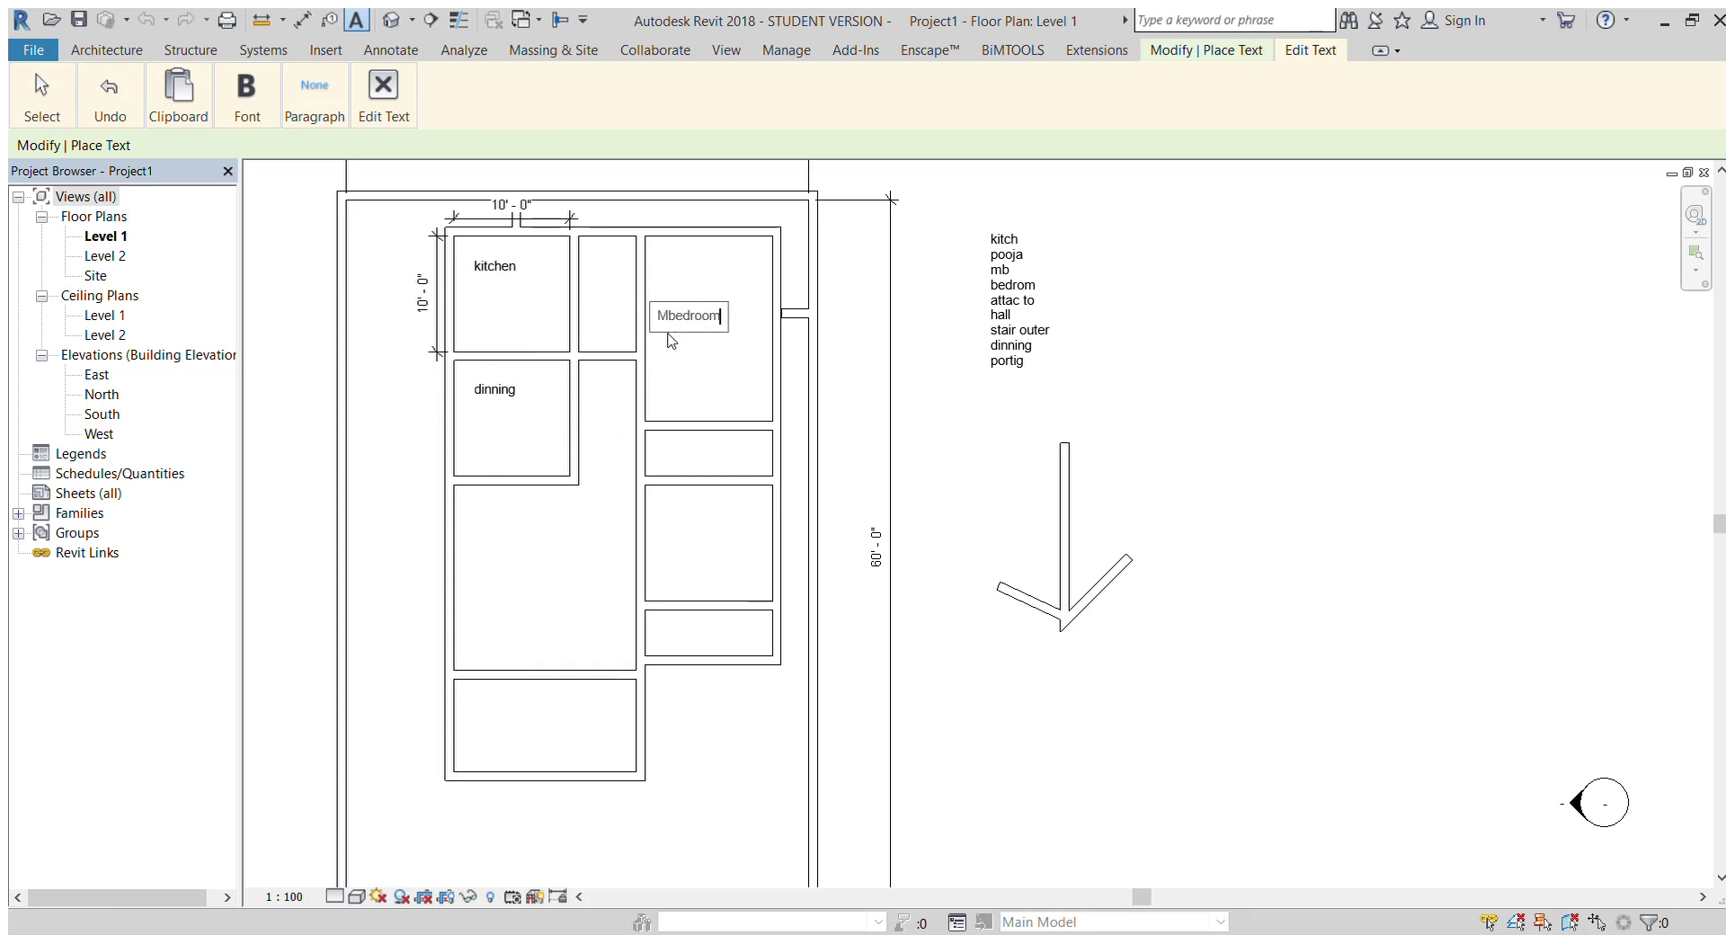
click(676, 349)
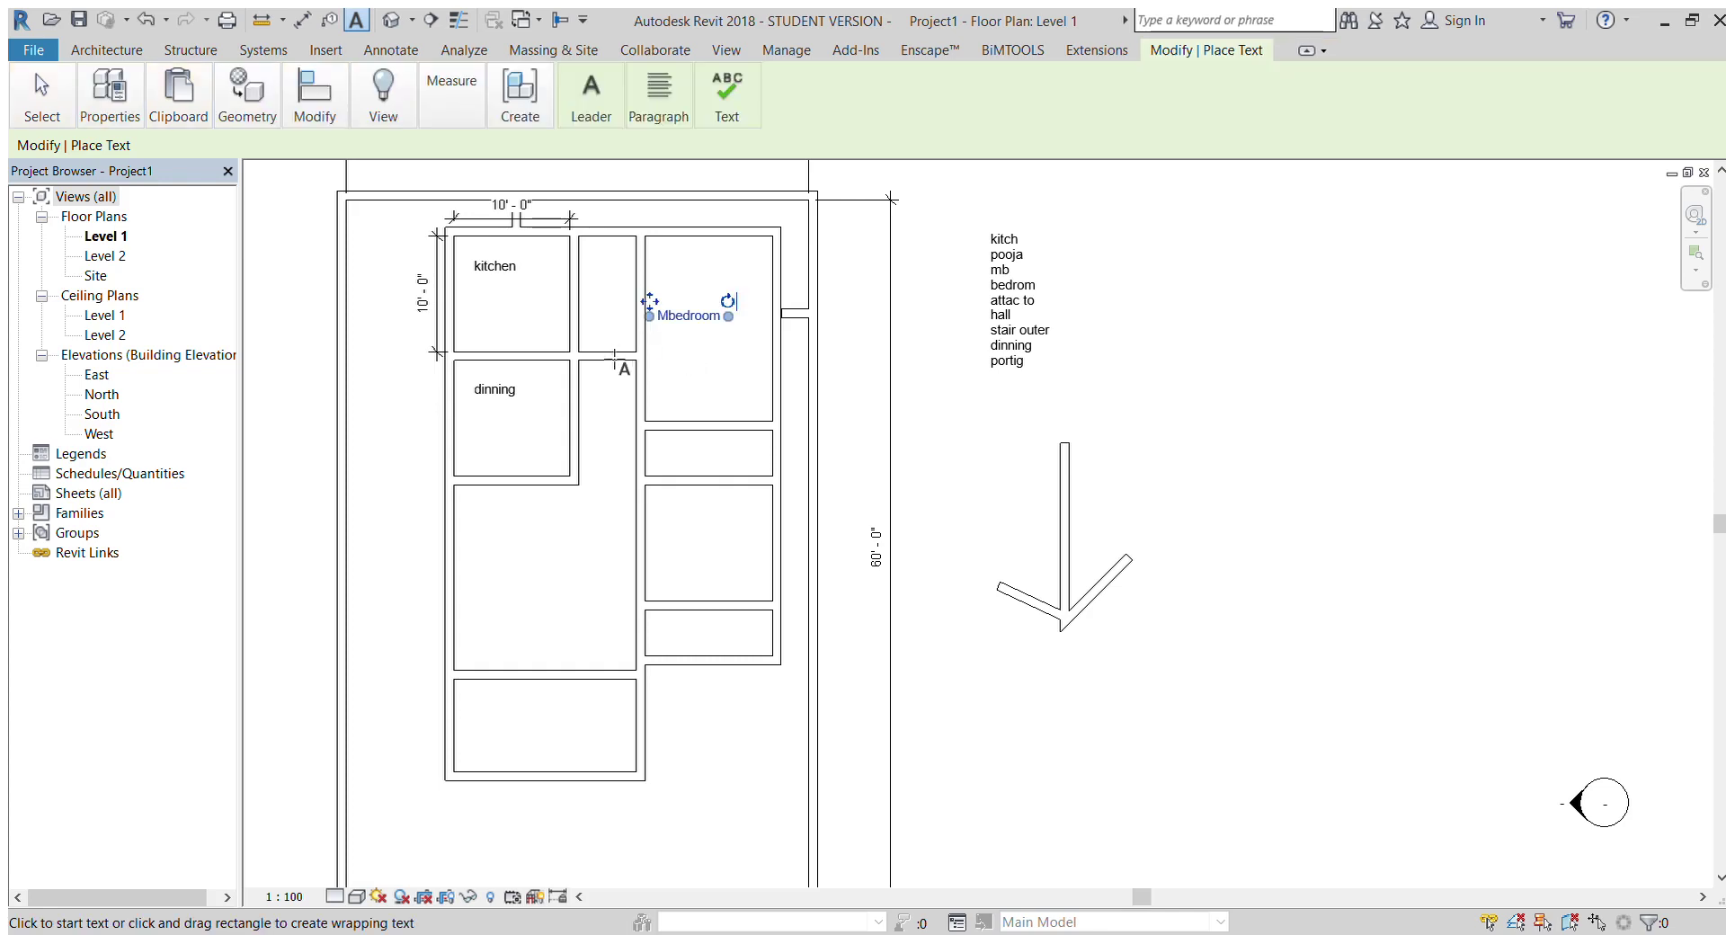
click(666, 531)
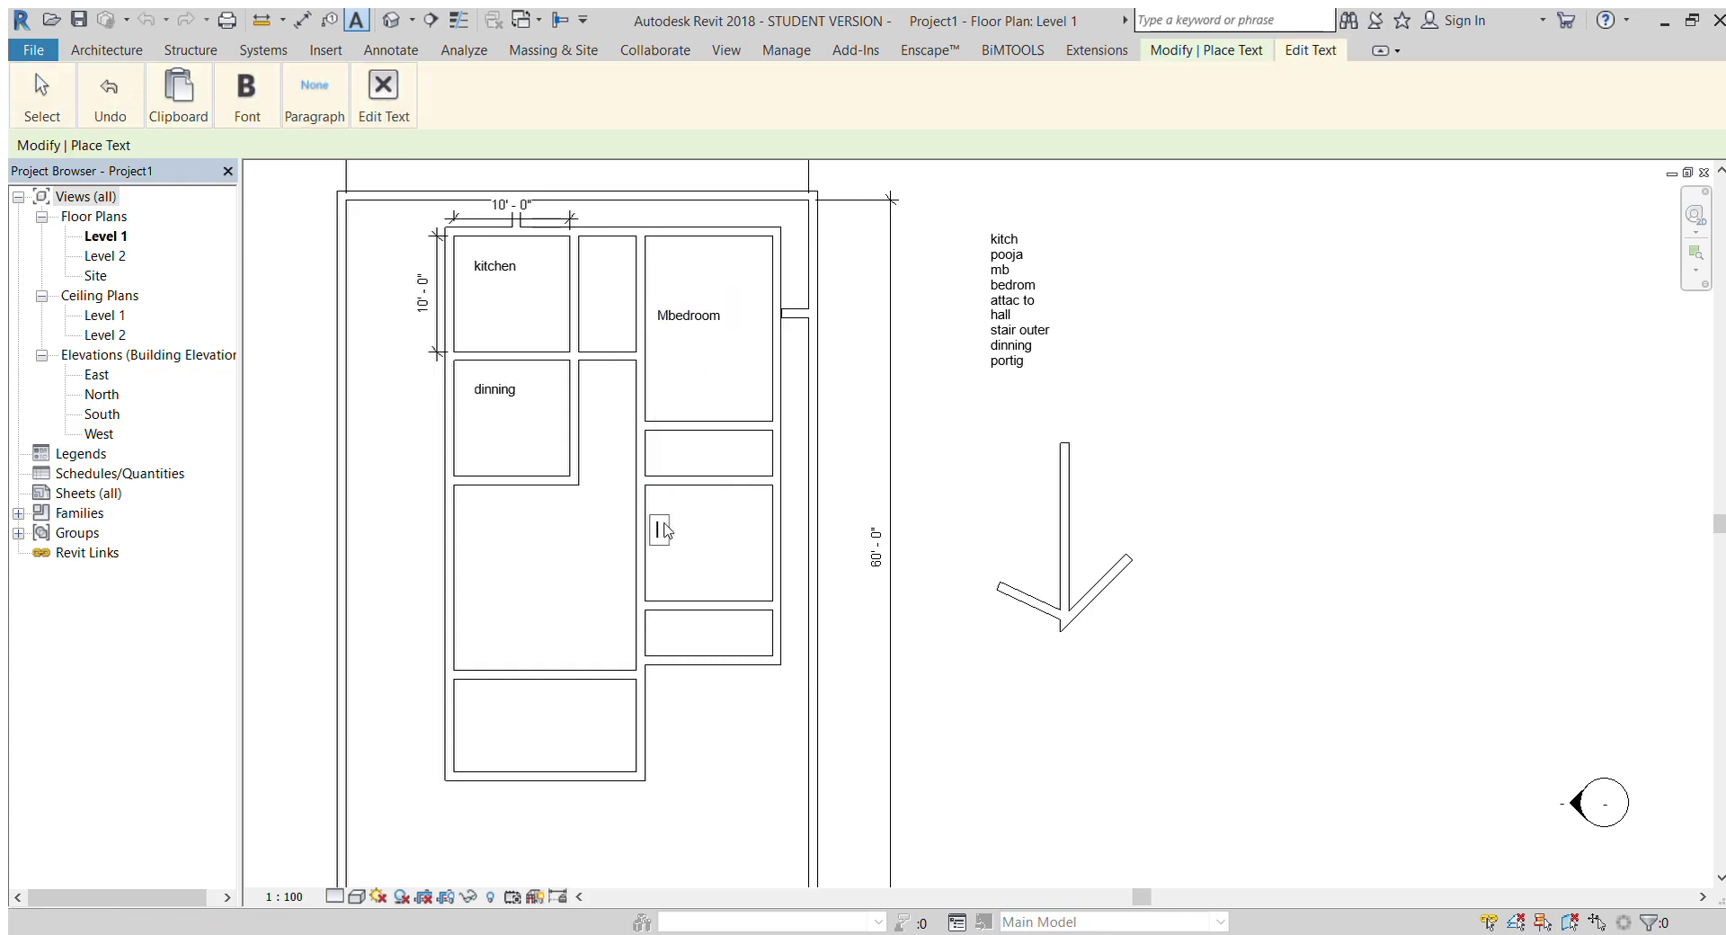
text(adr)
text(oom)
click(838, 501)
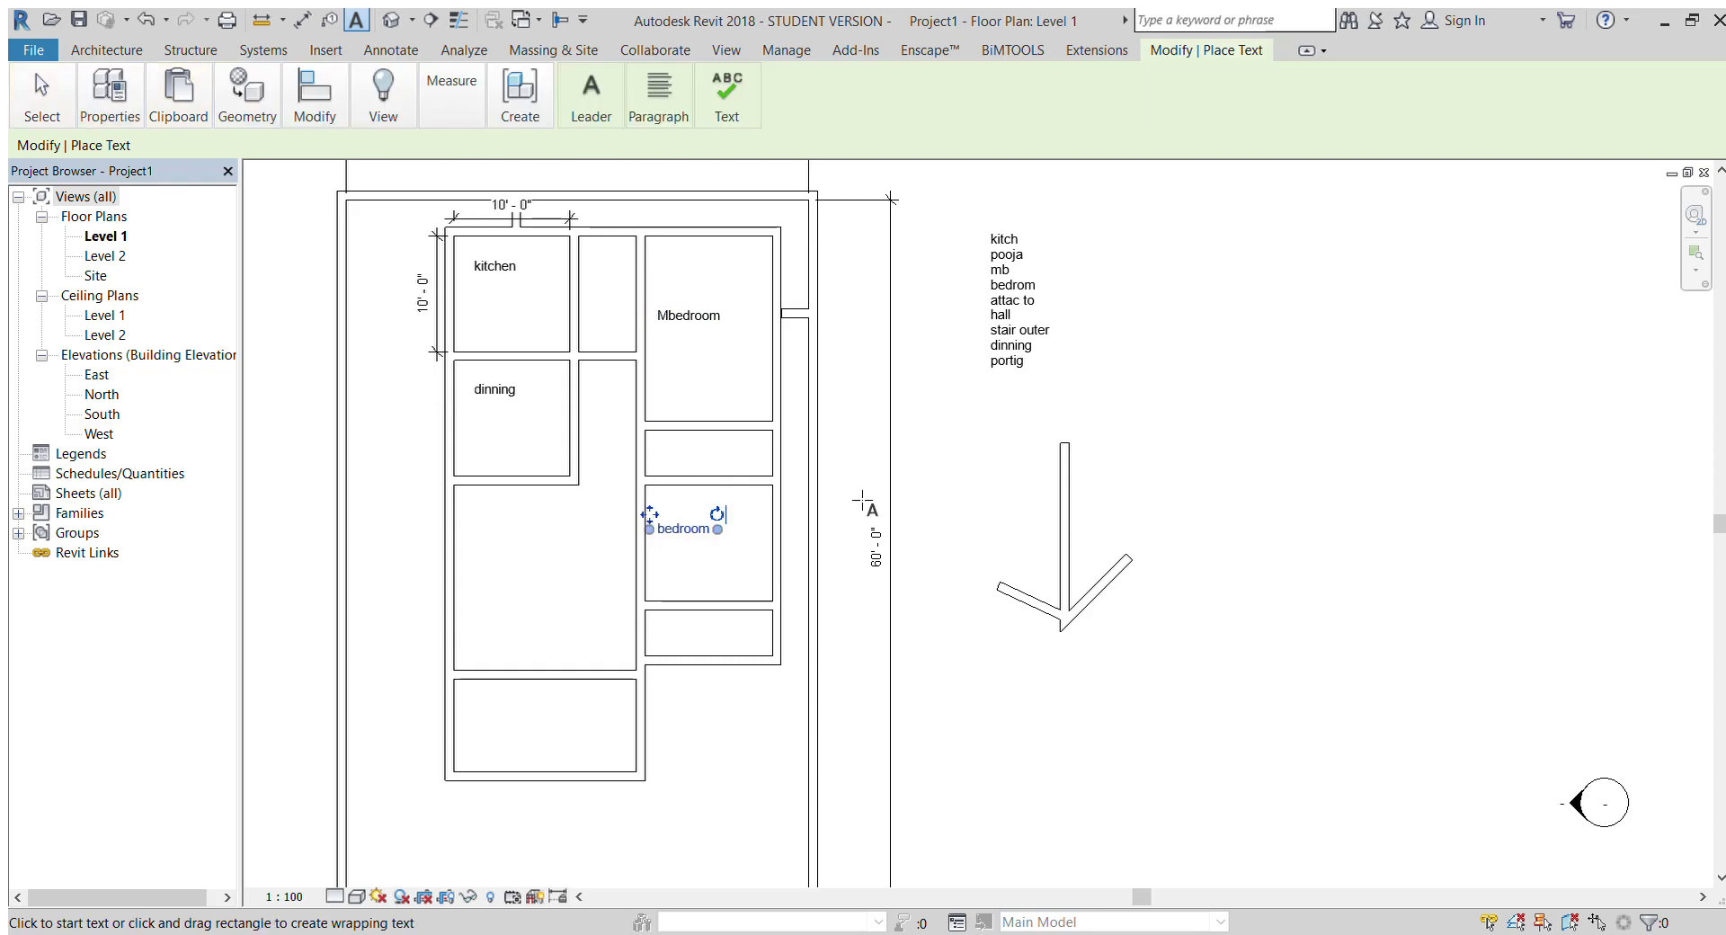
- Label the small room beside the kitchen 'store' and the bottom-left room 'portio'
click(586, 282)
text(sto)
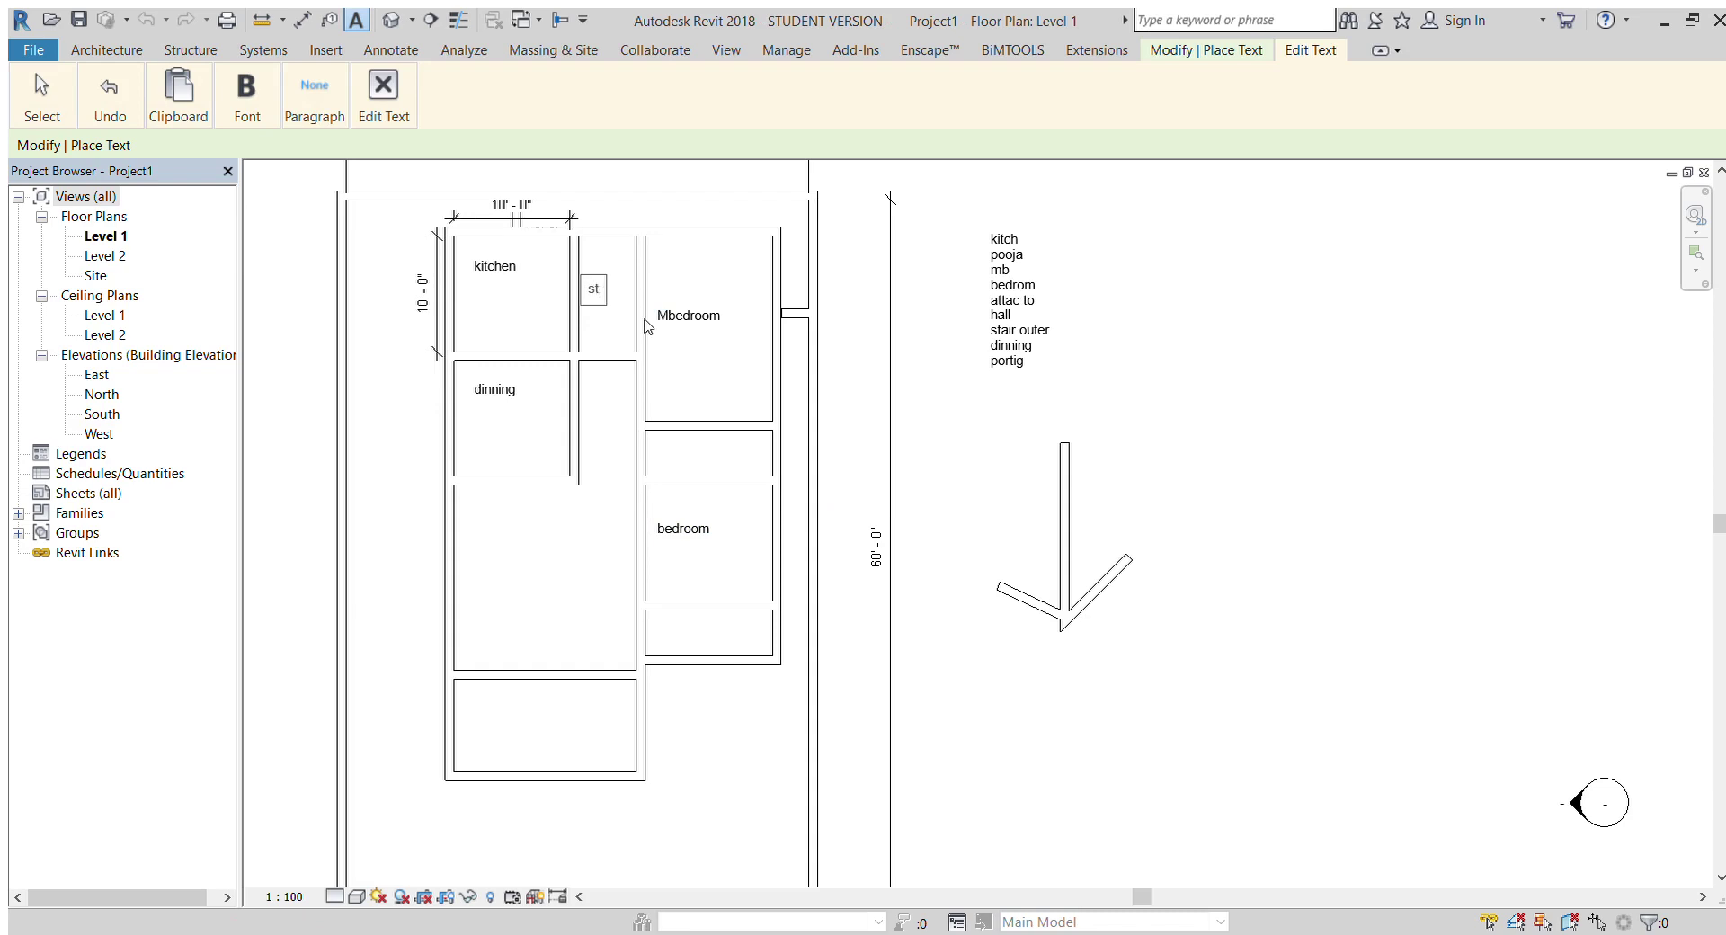
text(re)
click(464, 701)
click(475, 710)
text(rtio)
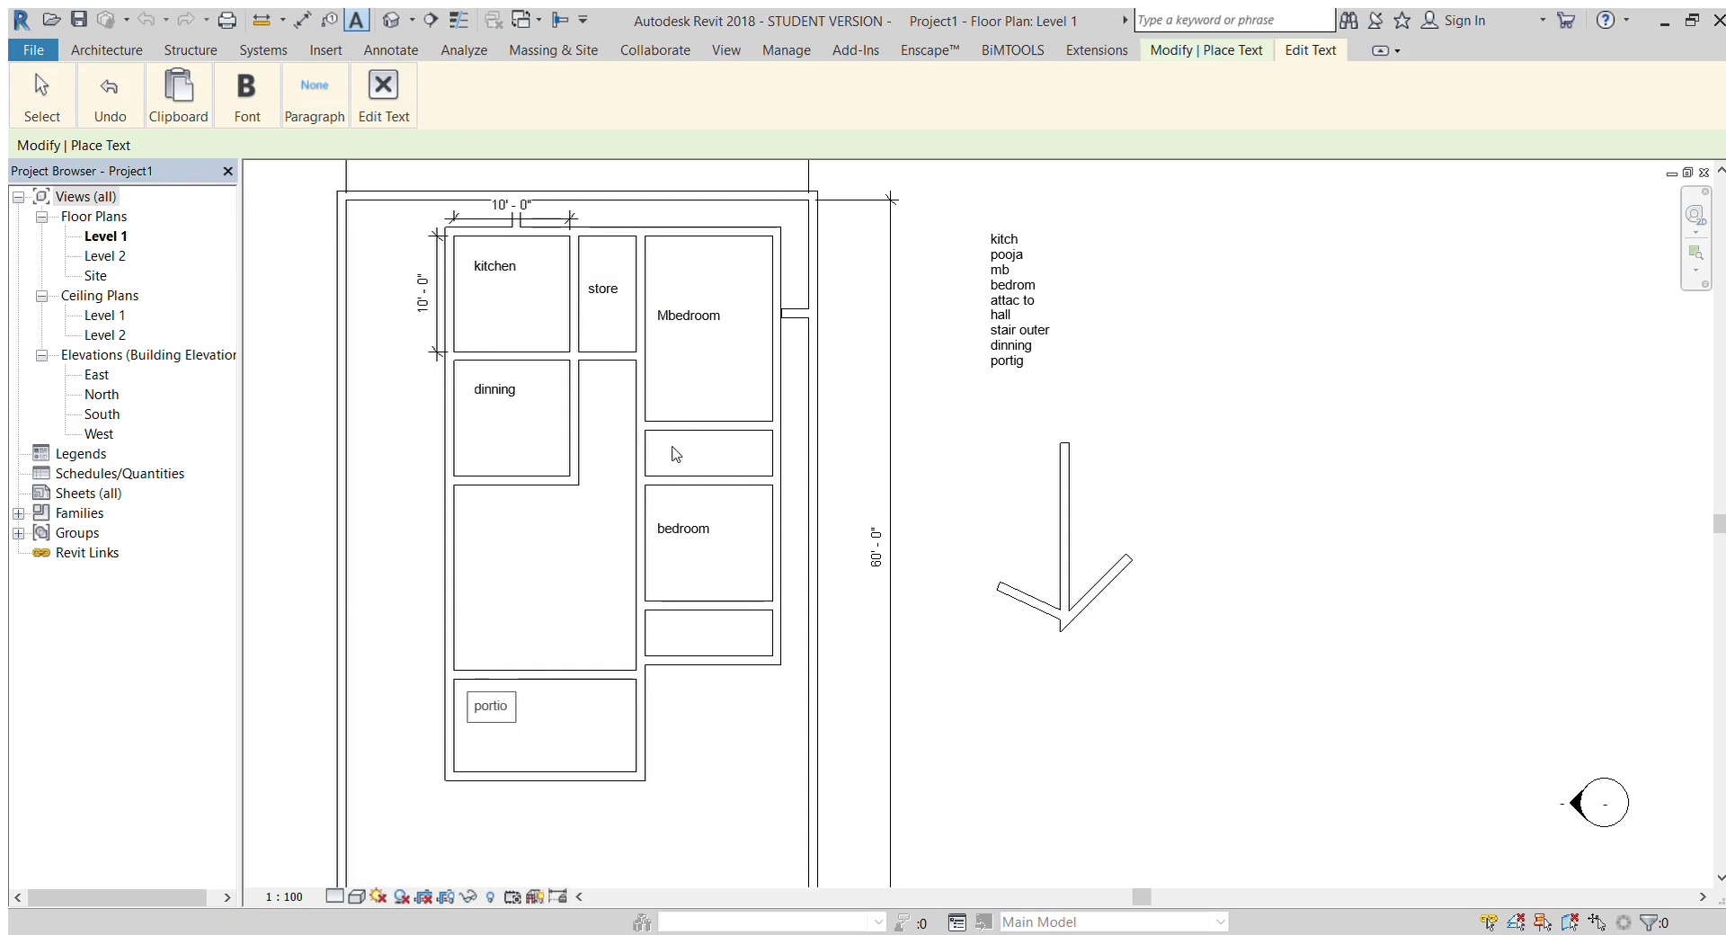
click(674, 454)
- Label the small room under Mbedroom 'bath' and the one below bedroom 'o bath'
click(670, 455)
text(ba)
text(th)
click(686, 615)
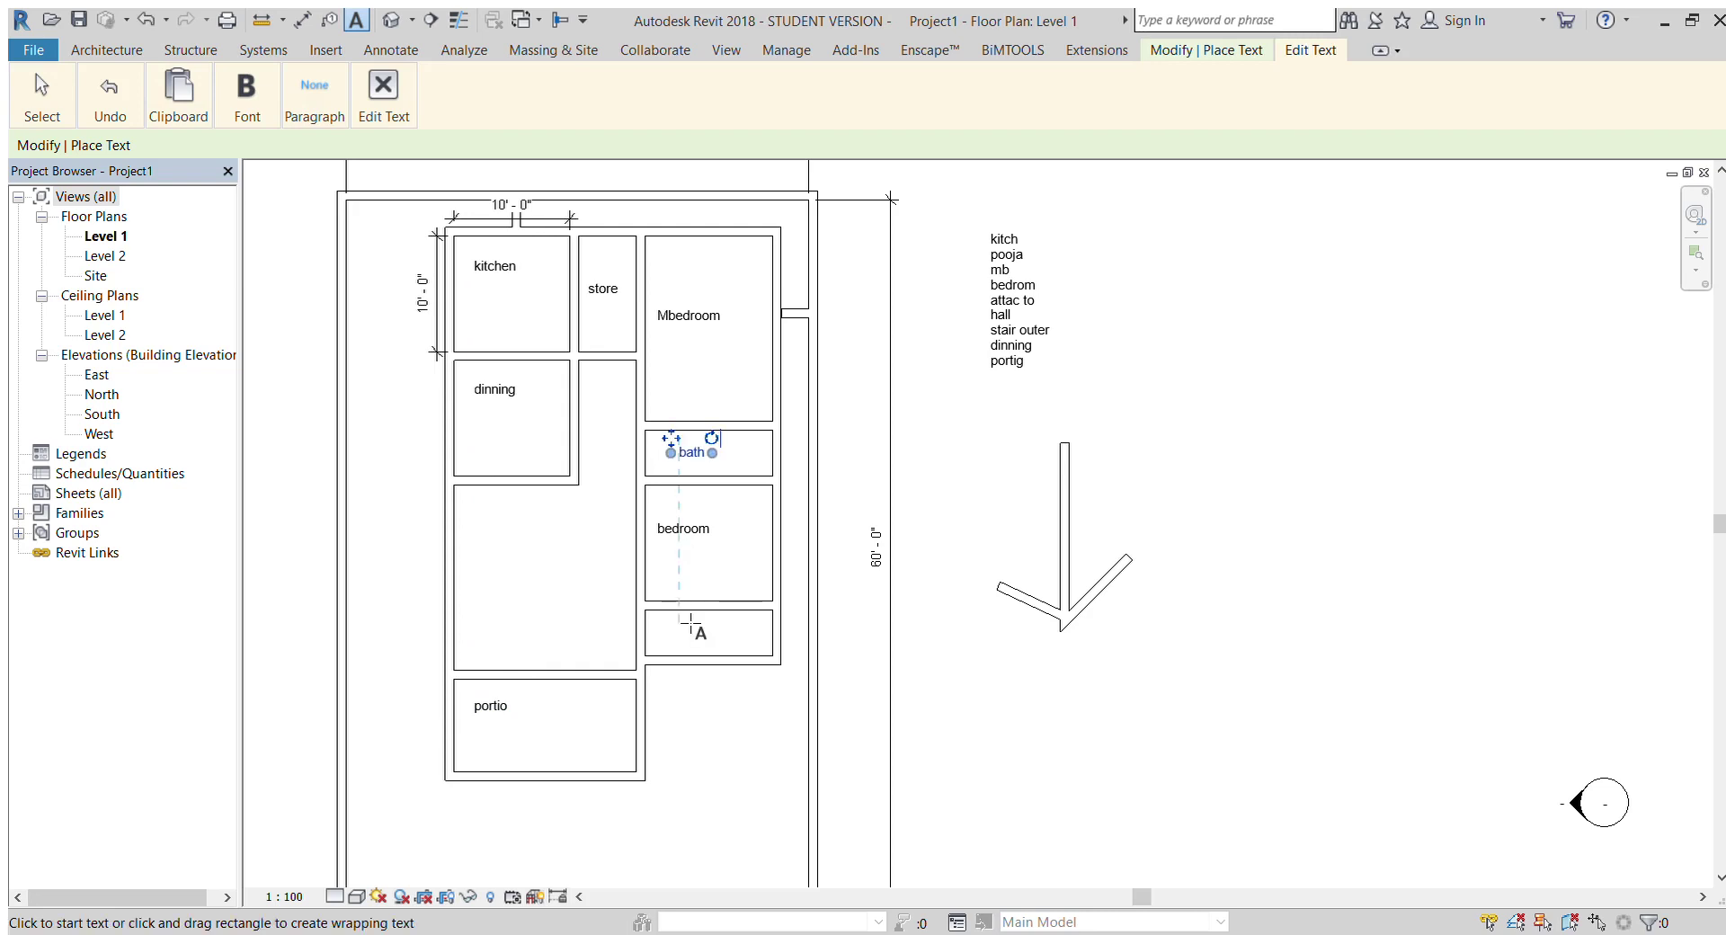
click(688, 624)
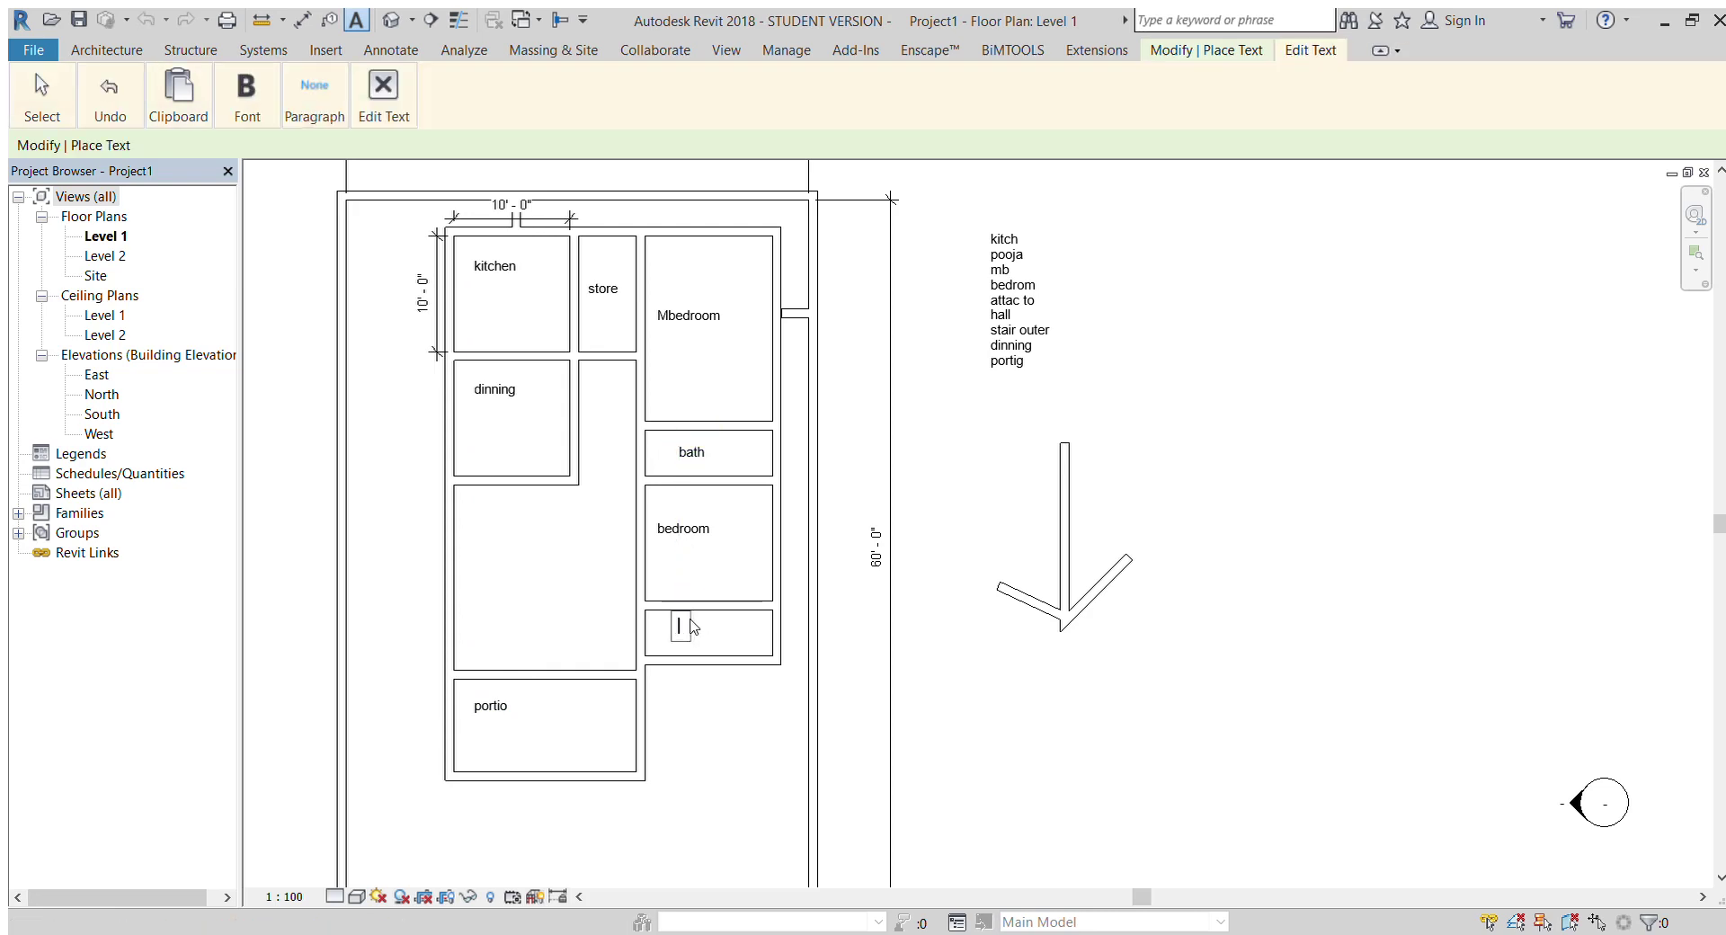
text(ot)
text(th)
click(735, 688)
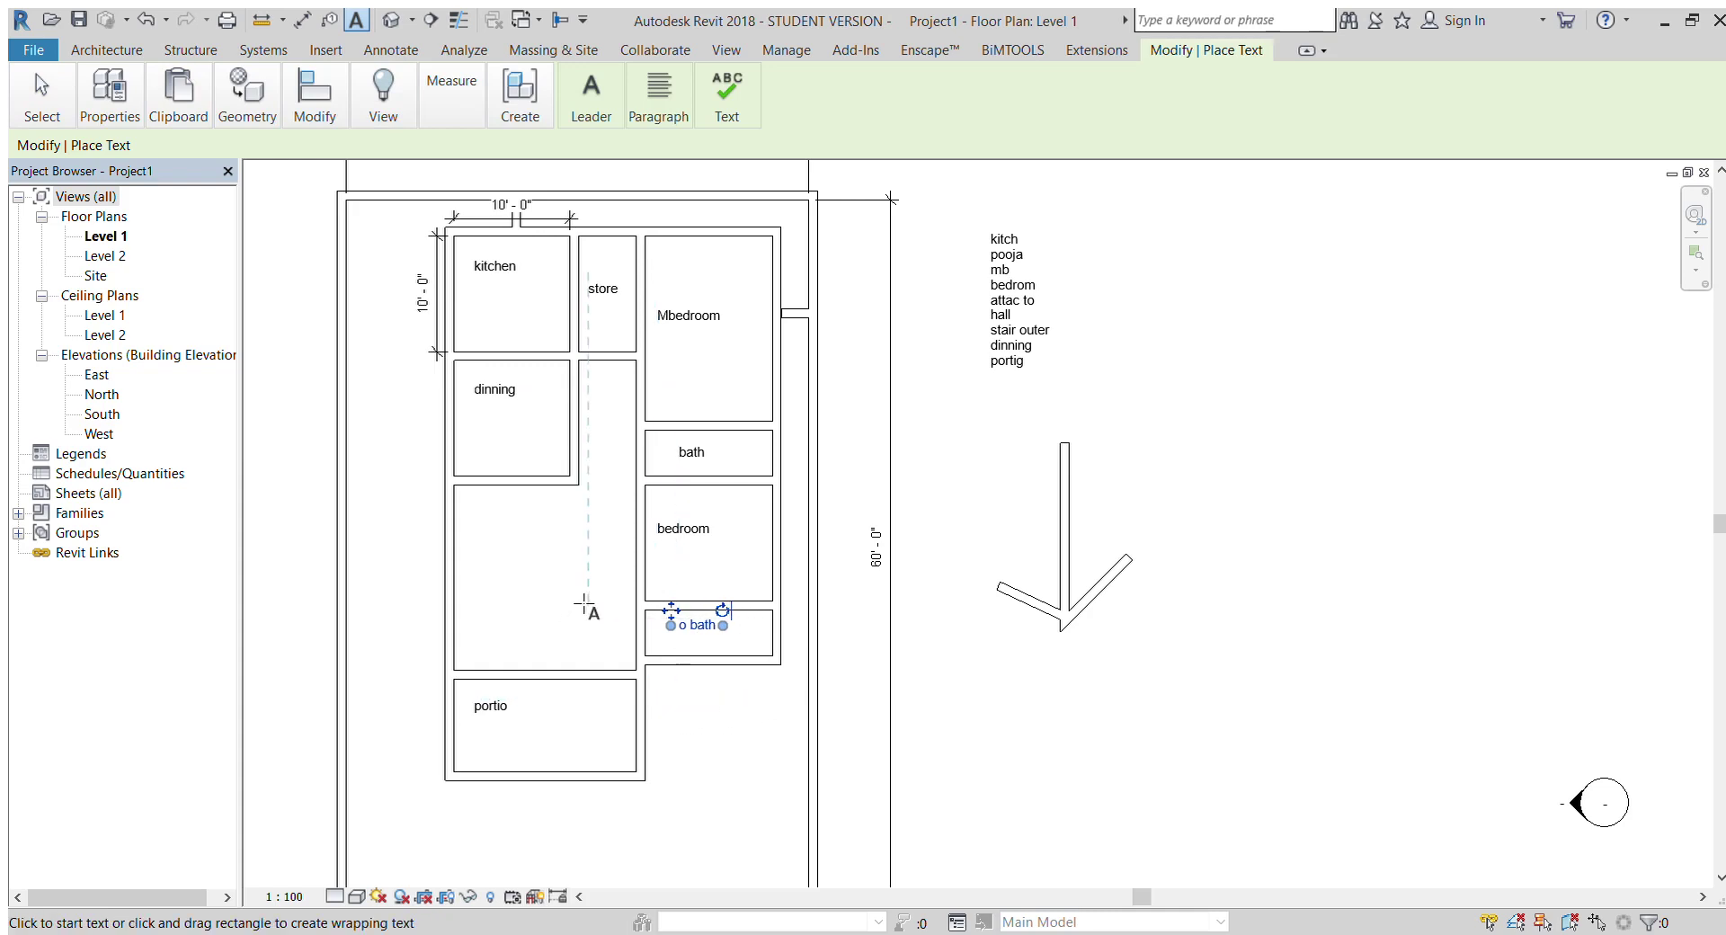
- Label the large central room 'hall'
scroll(584, 602, up, 1)
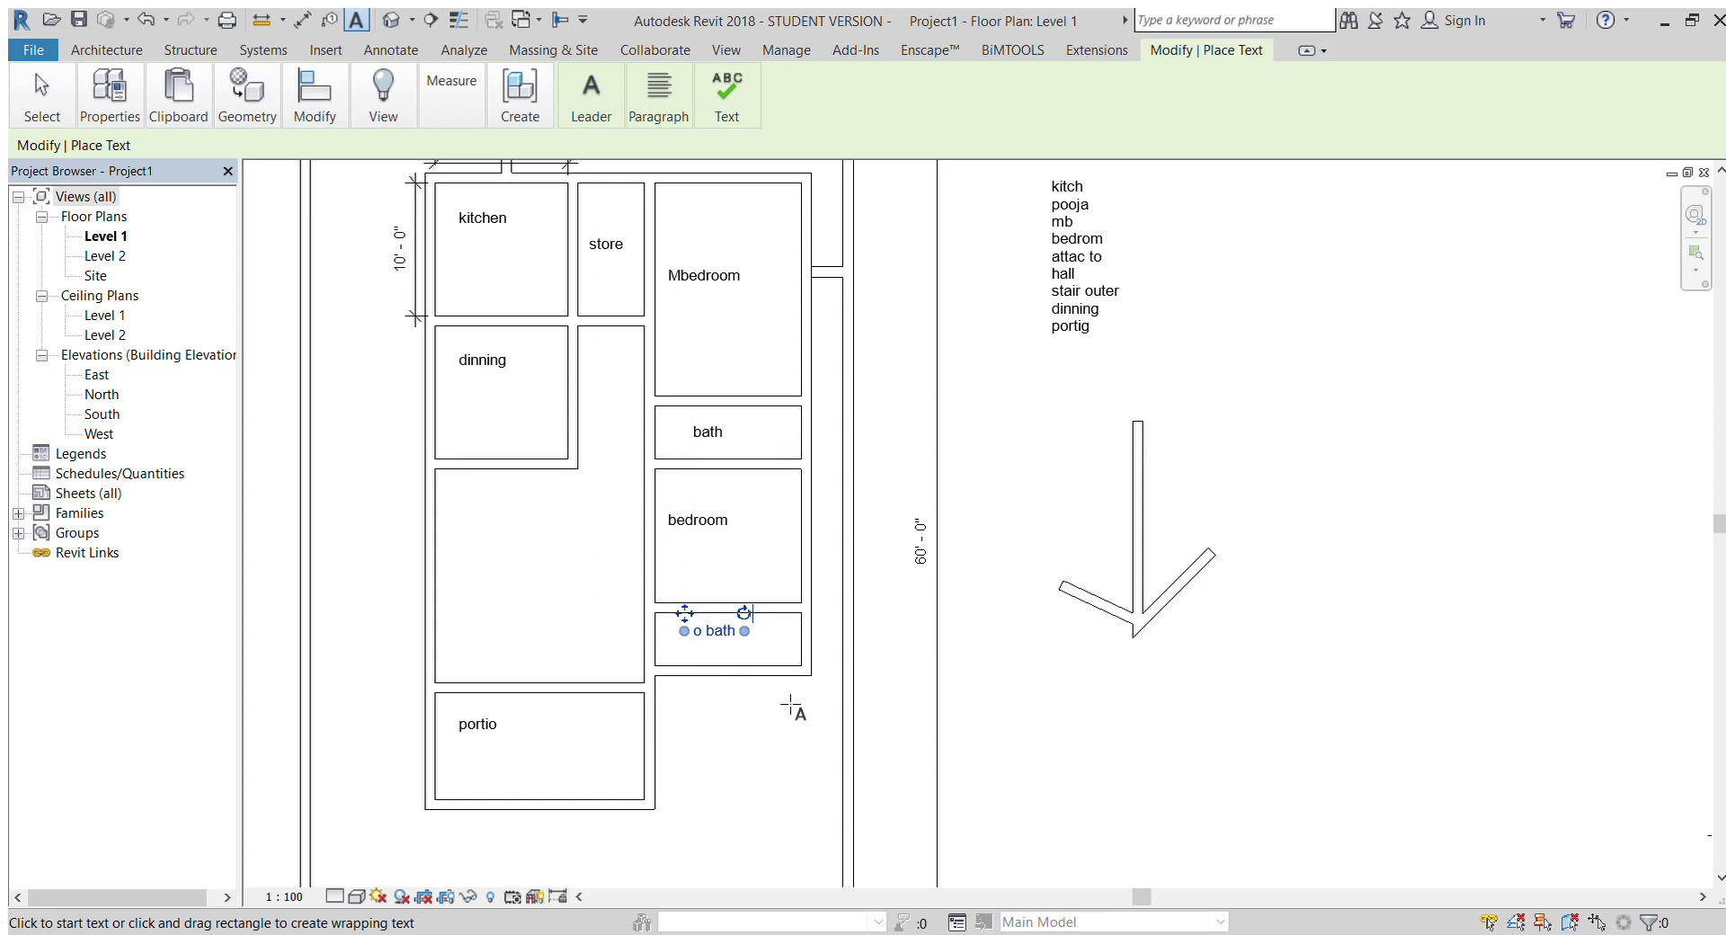
scroll(585, 593, down, 2)
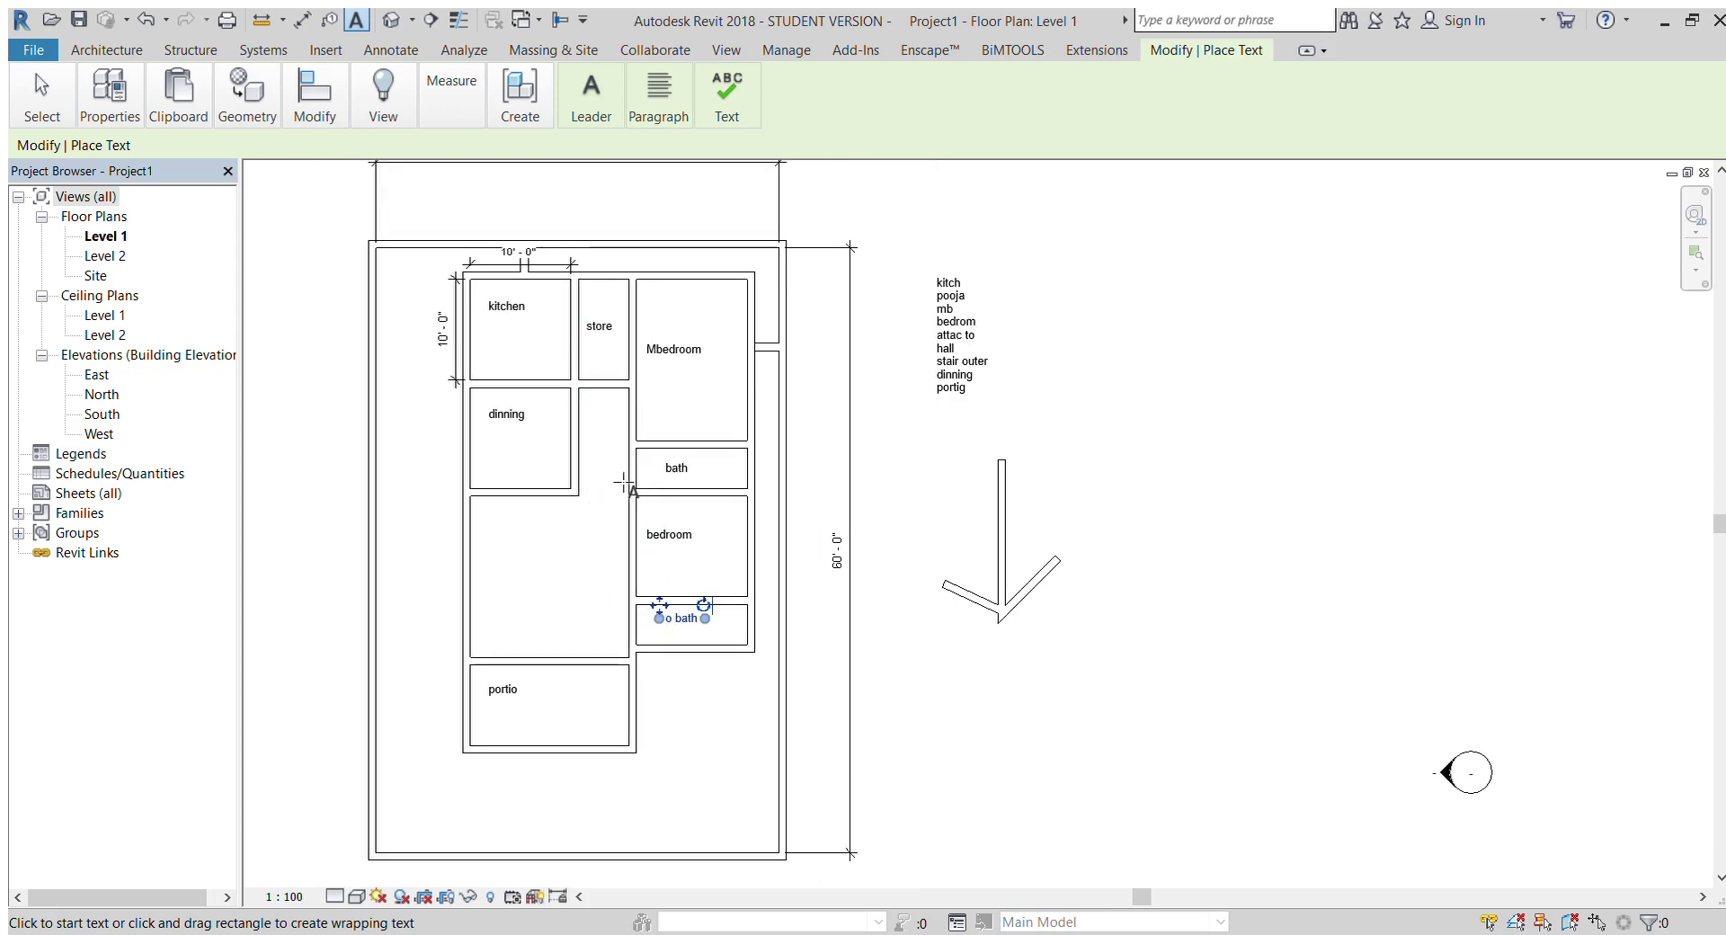
scroll(616, 351, up, 2)
scroll(461, 305, down, 1)
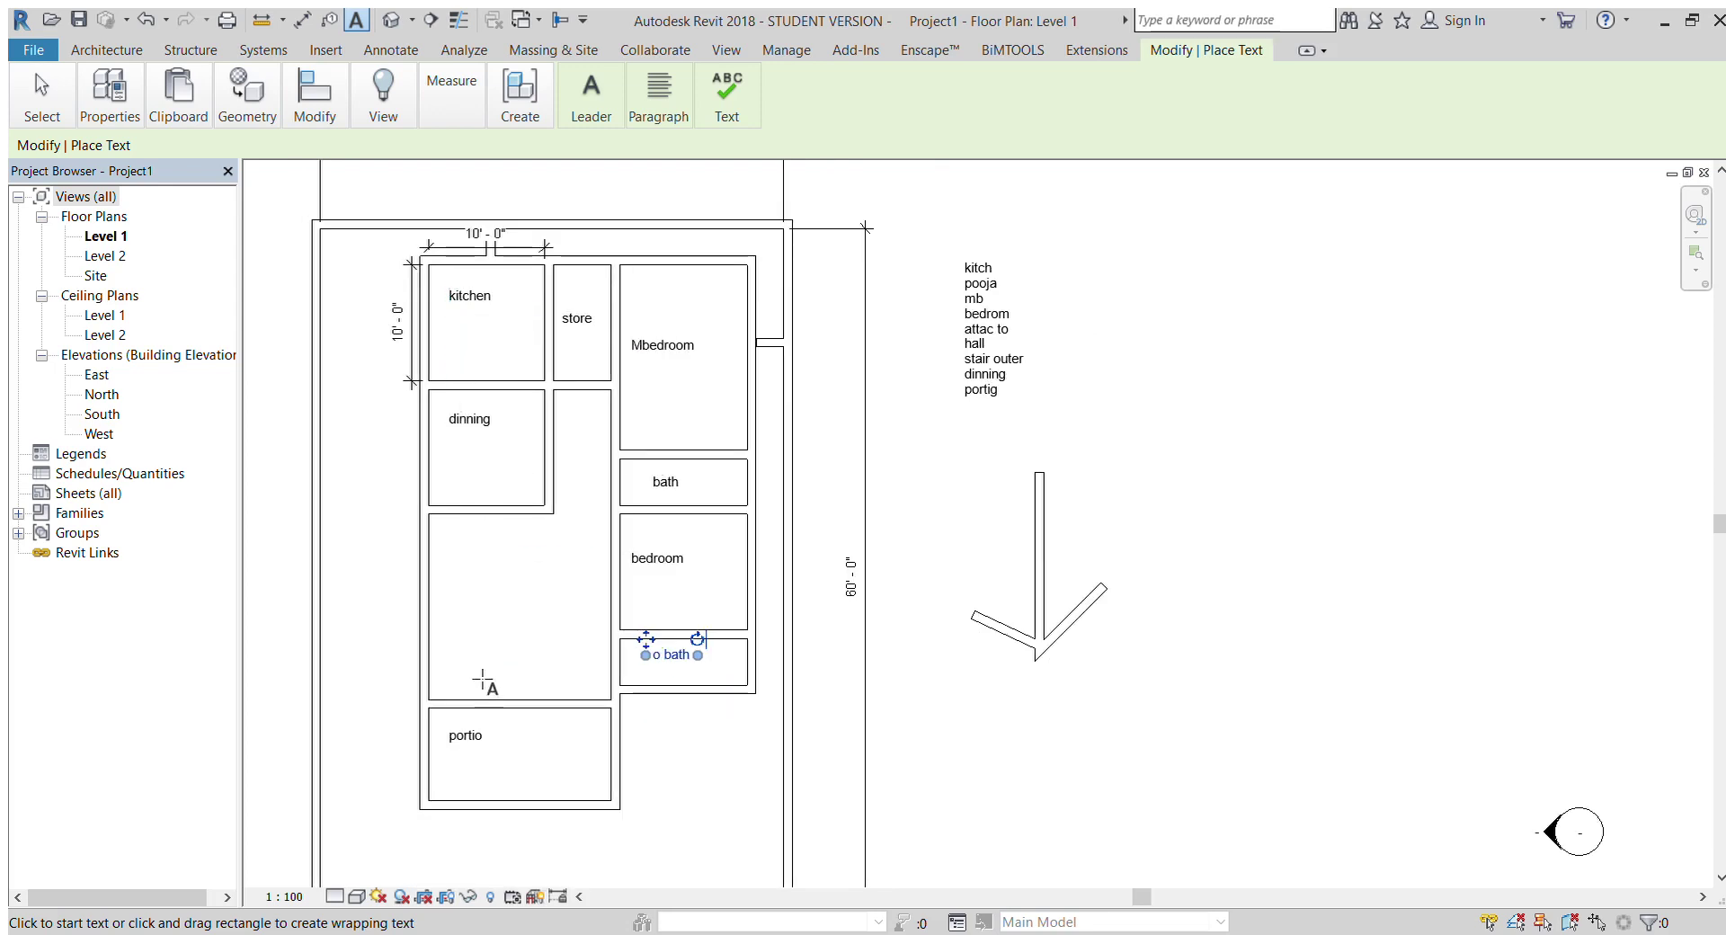
click(474, 574)
text(h)
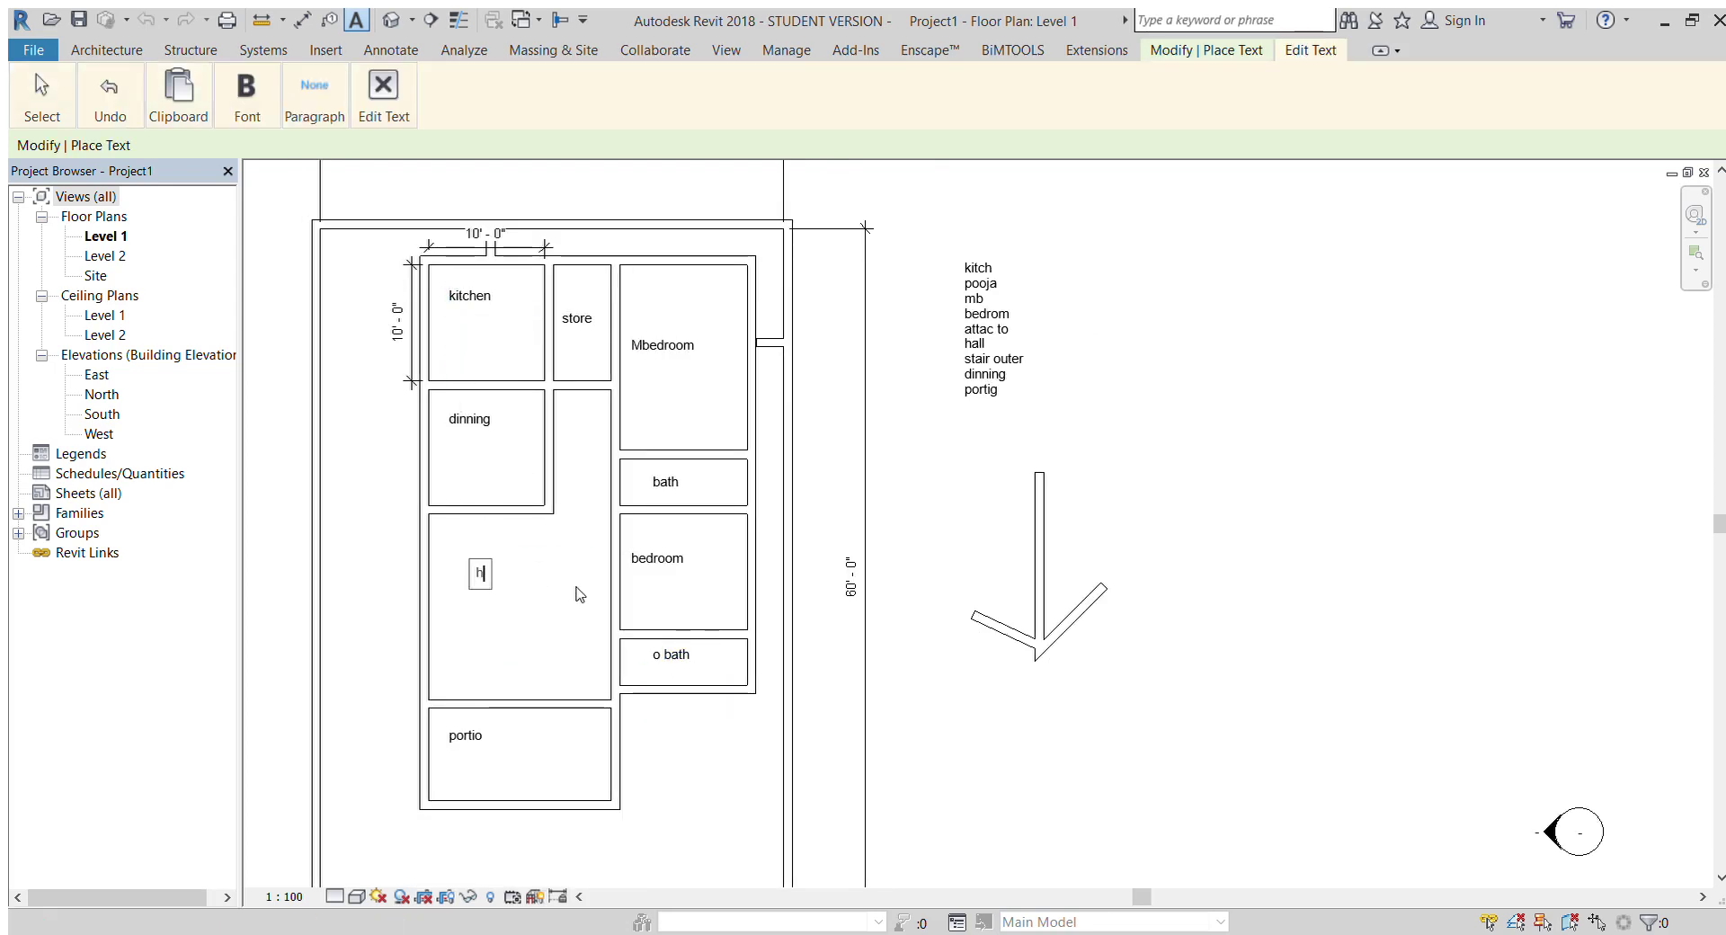
text(all)
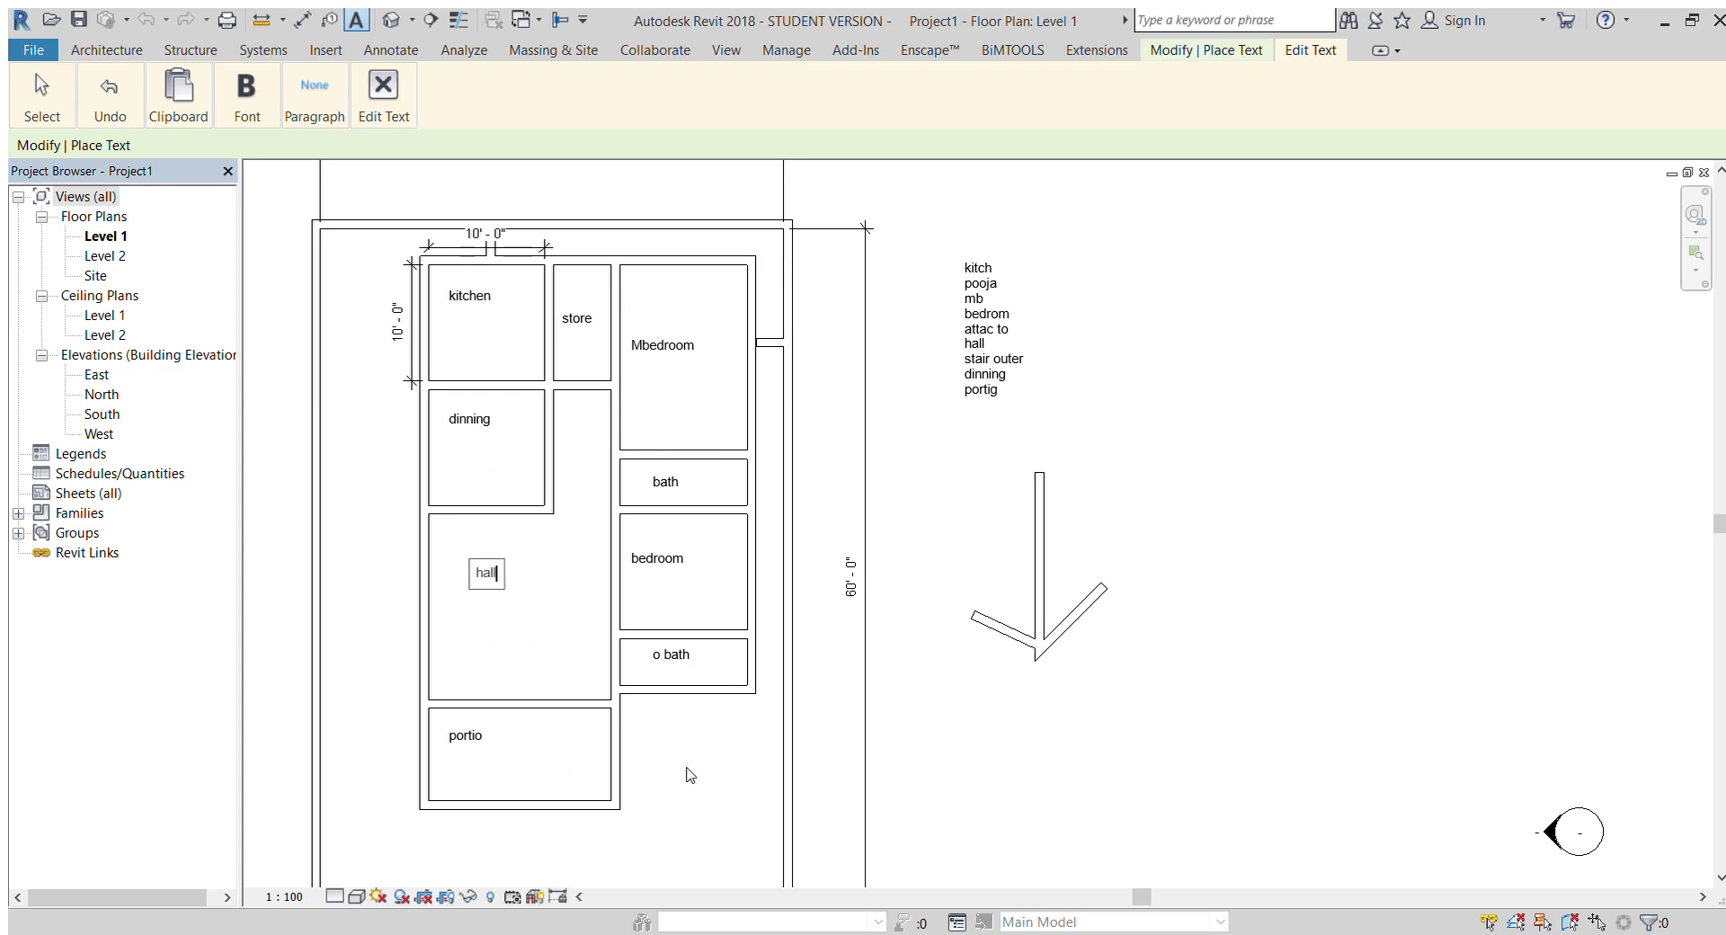
click(689, 775)
- Zoom in and out across the Level 1 plan to check all the room labels
click(690, 775)
scroll(994, 368, up, 1)
scroll(991, 364, up, 1)
scroll(1016, 323, up, 2)
scroll(1034, 283, down, 1)
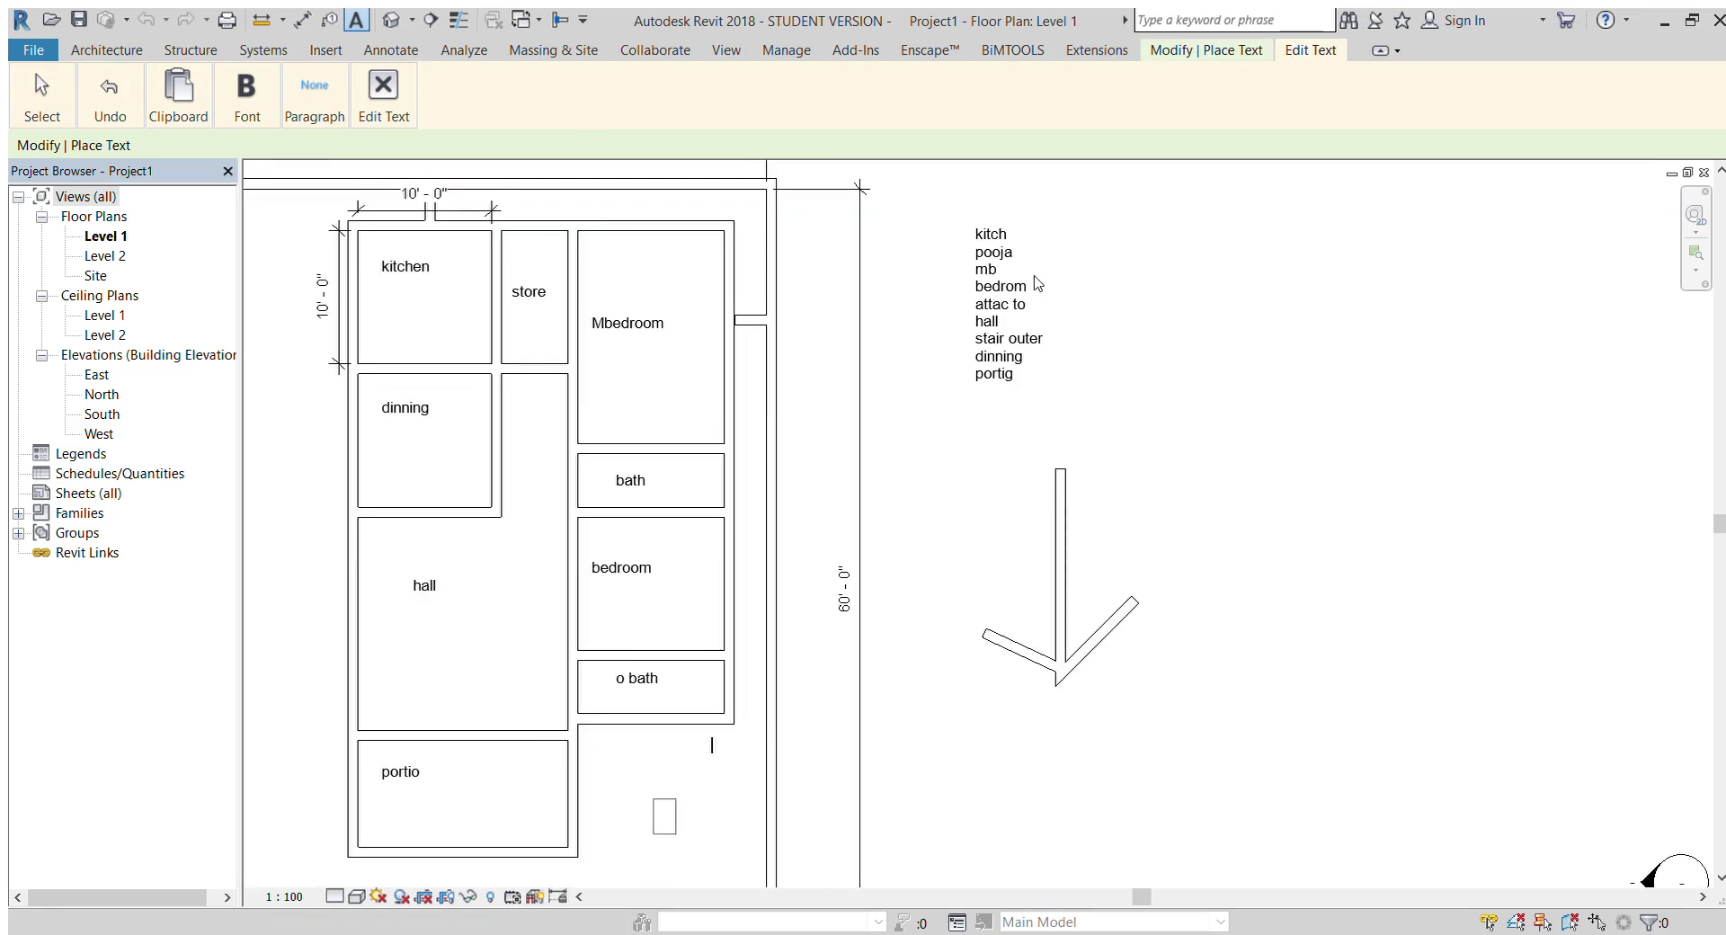
scroll(1033, 283, down, 1)
scroll(649, 378, up, 2)
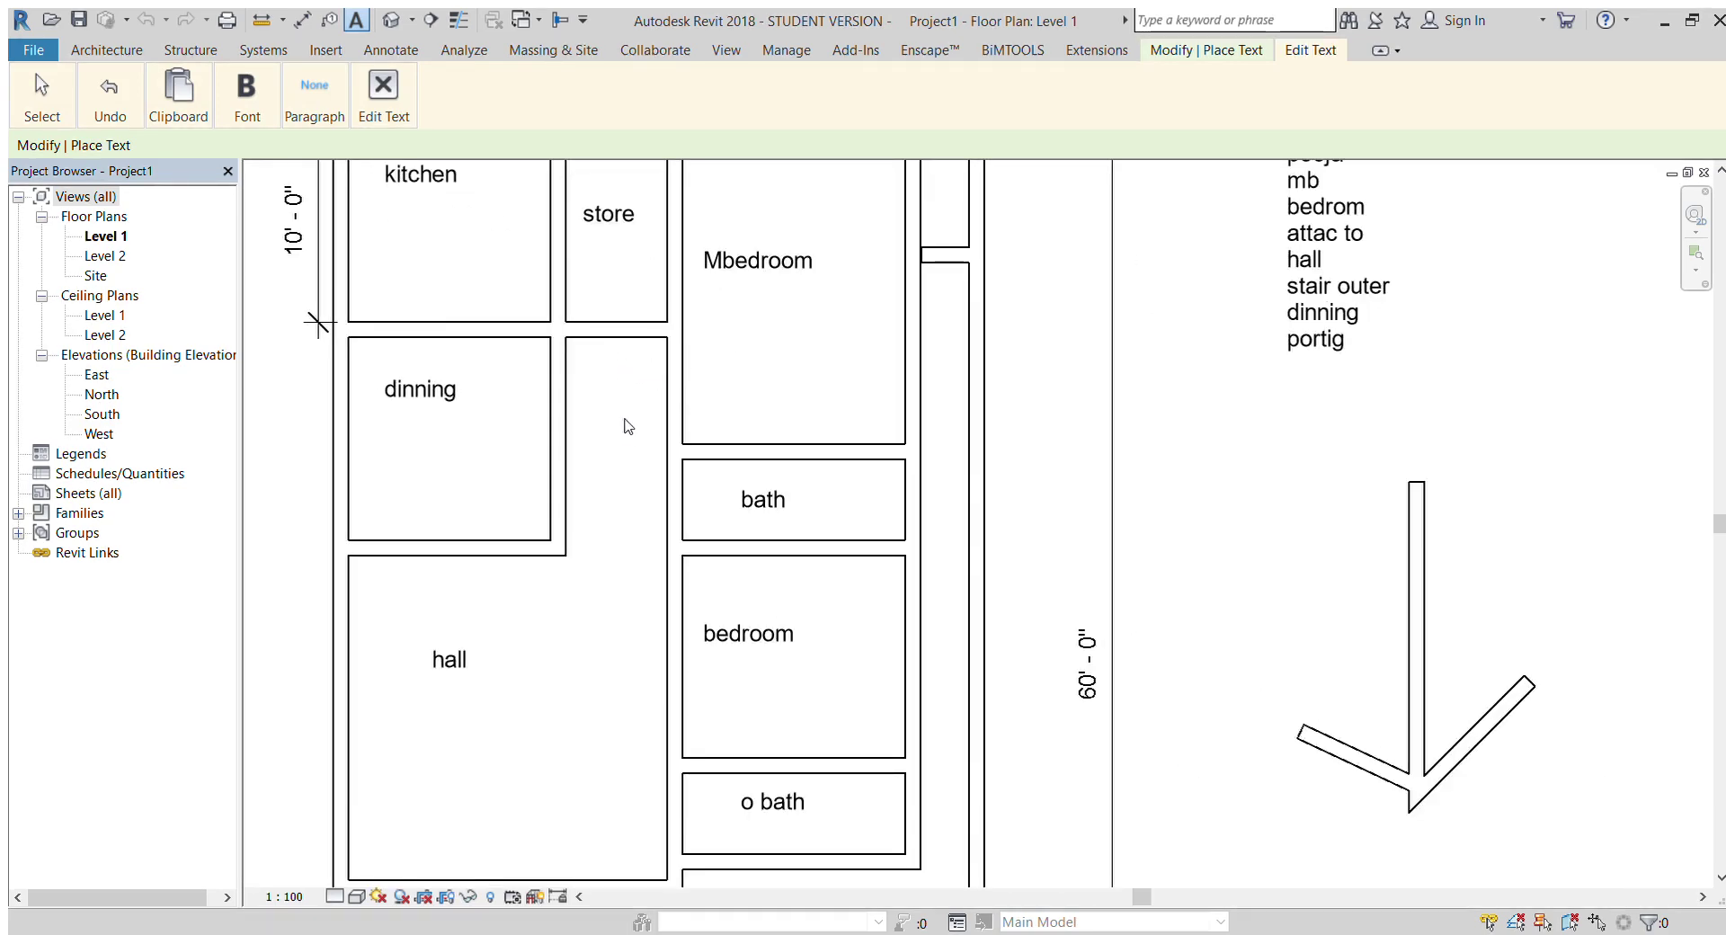
scroll(640, 449, down, 1)
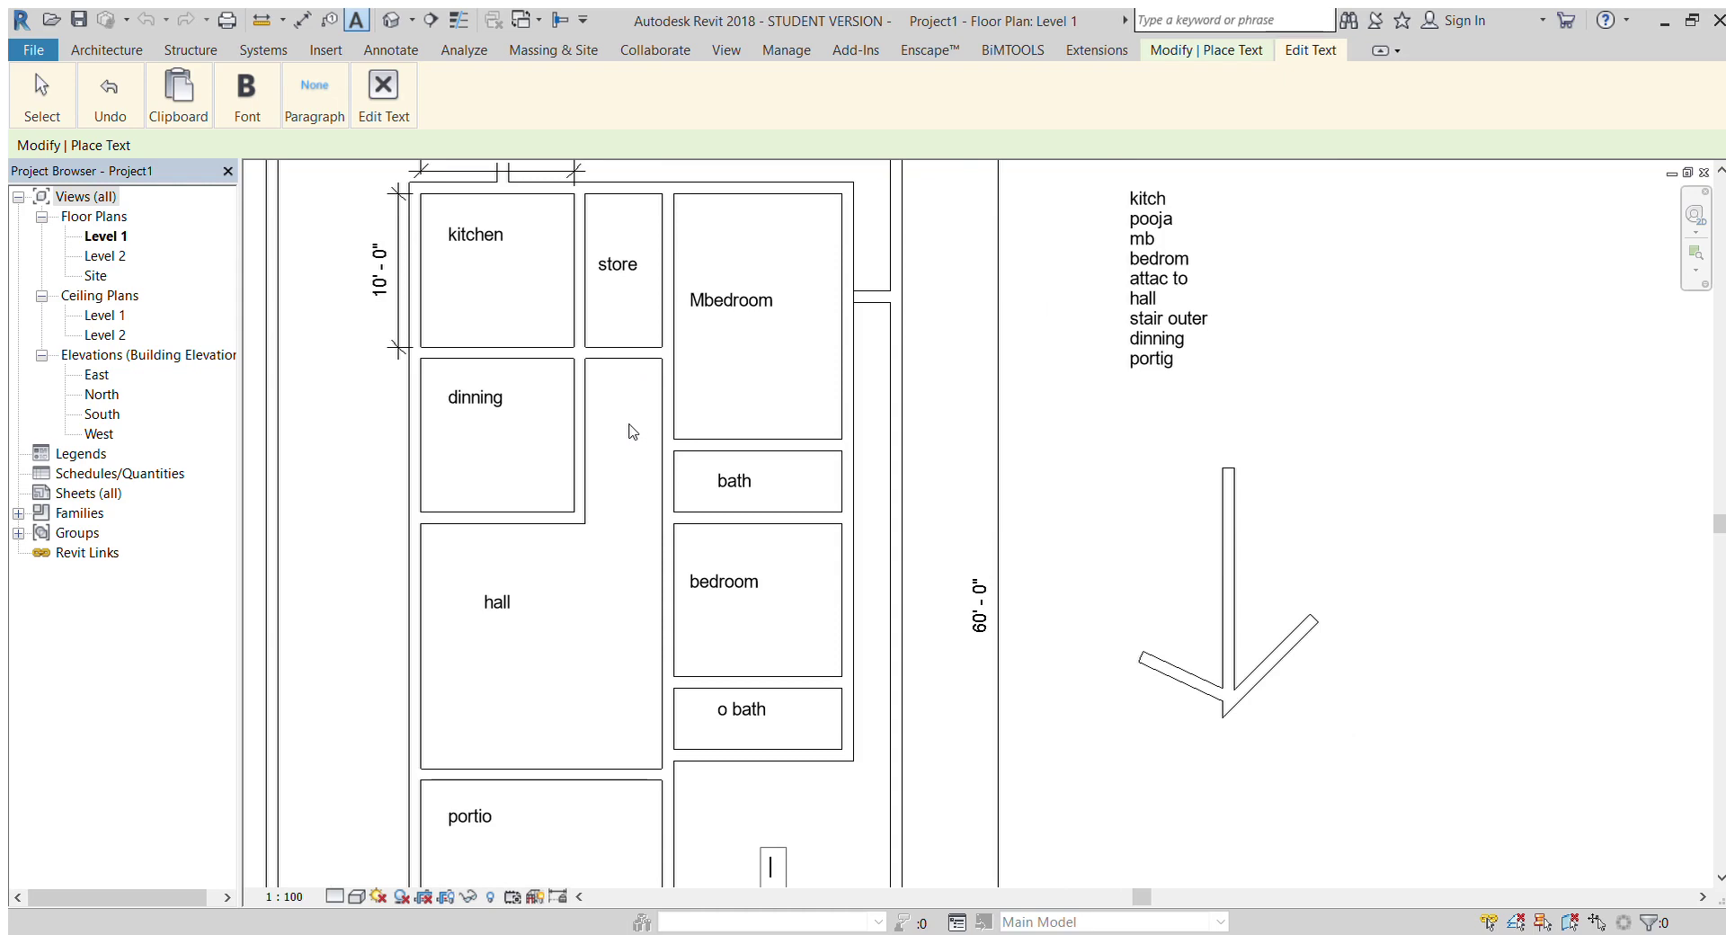
scroll(632, 432, up, 1)
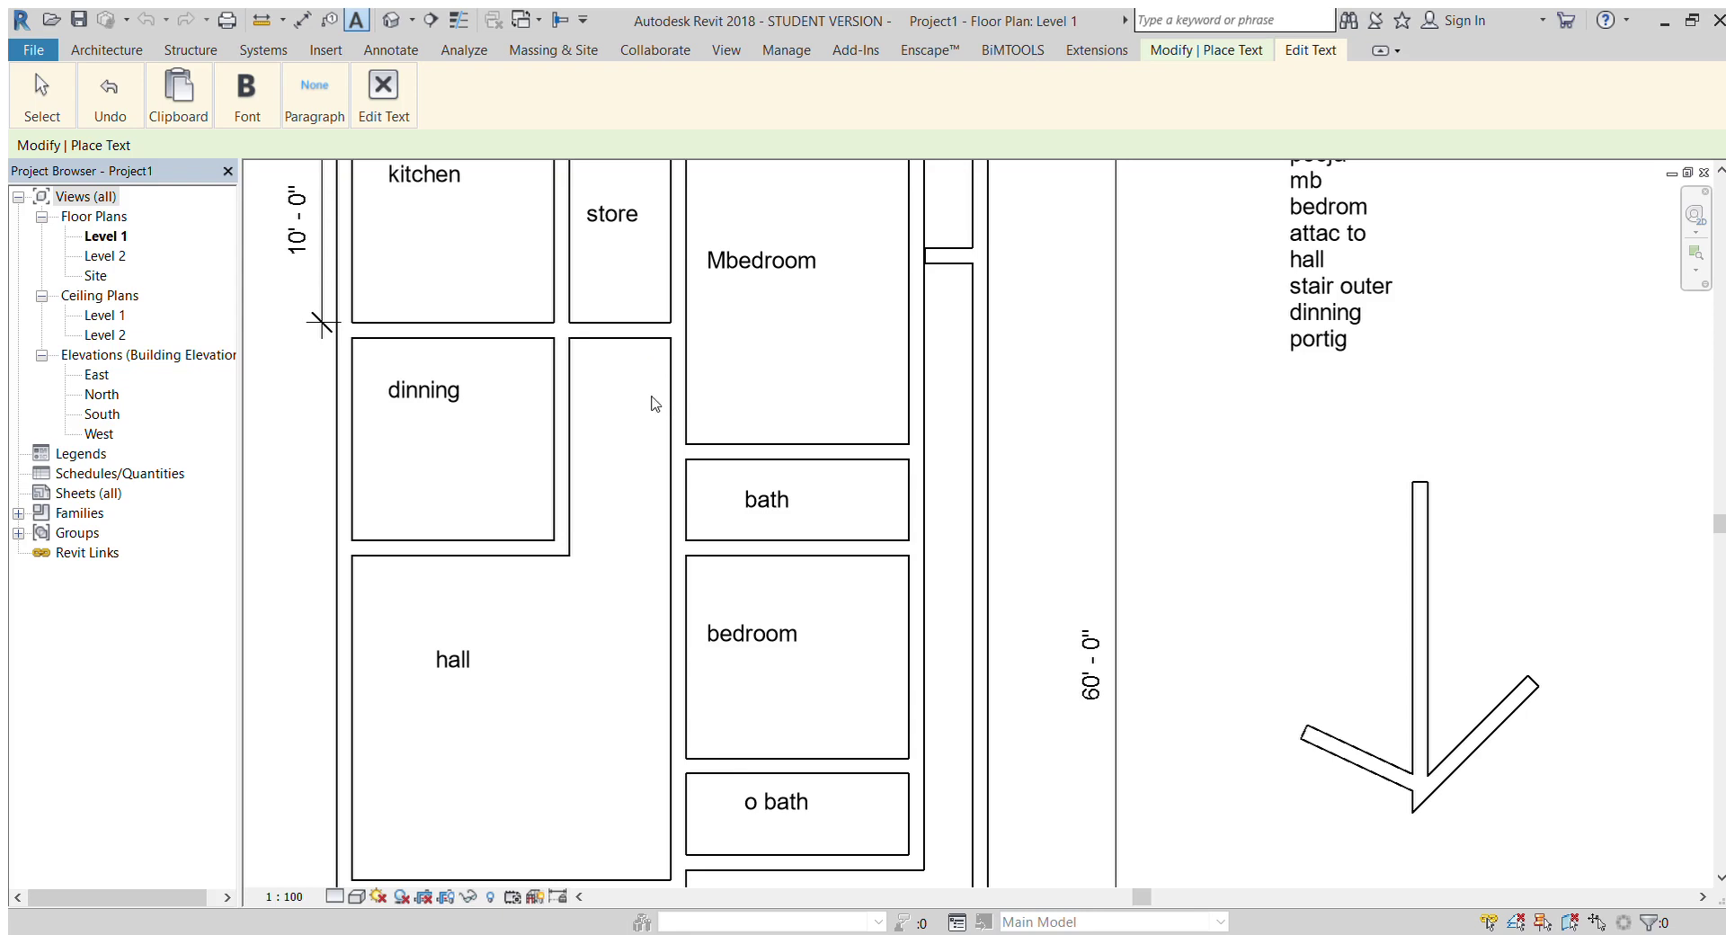
scroll(661, 396, down, 2)
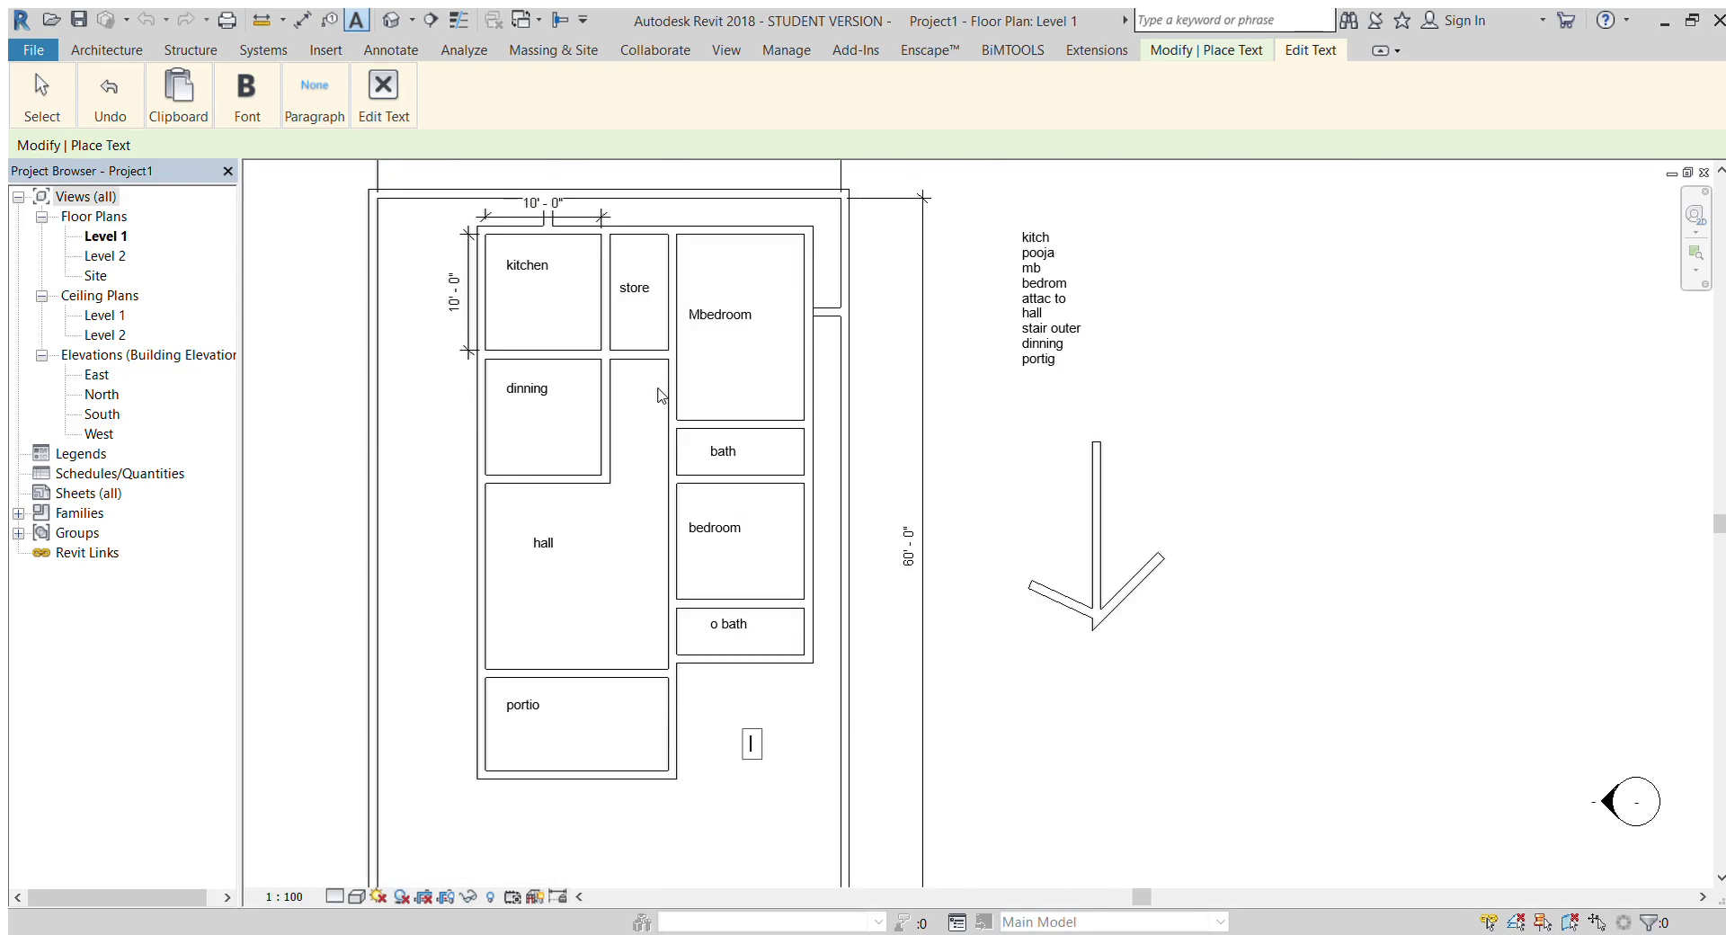
scroll(659, 397, up, 1)
scroll(659, 397, up, 1)
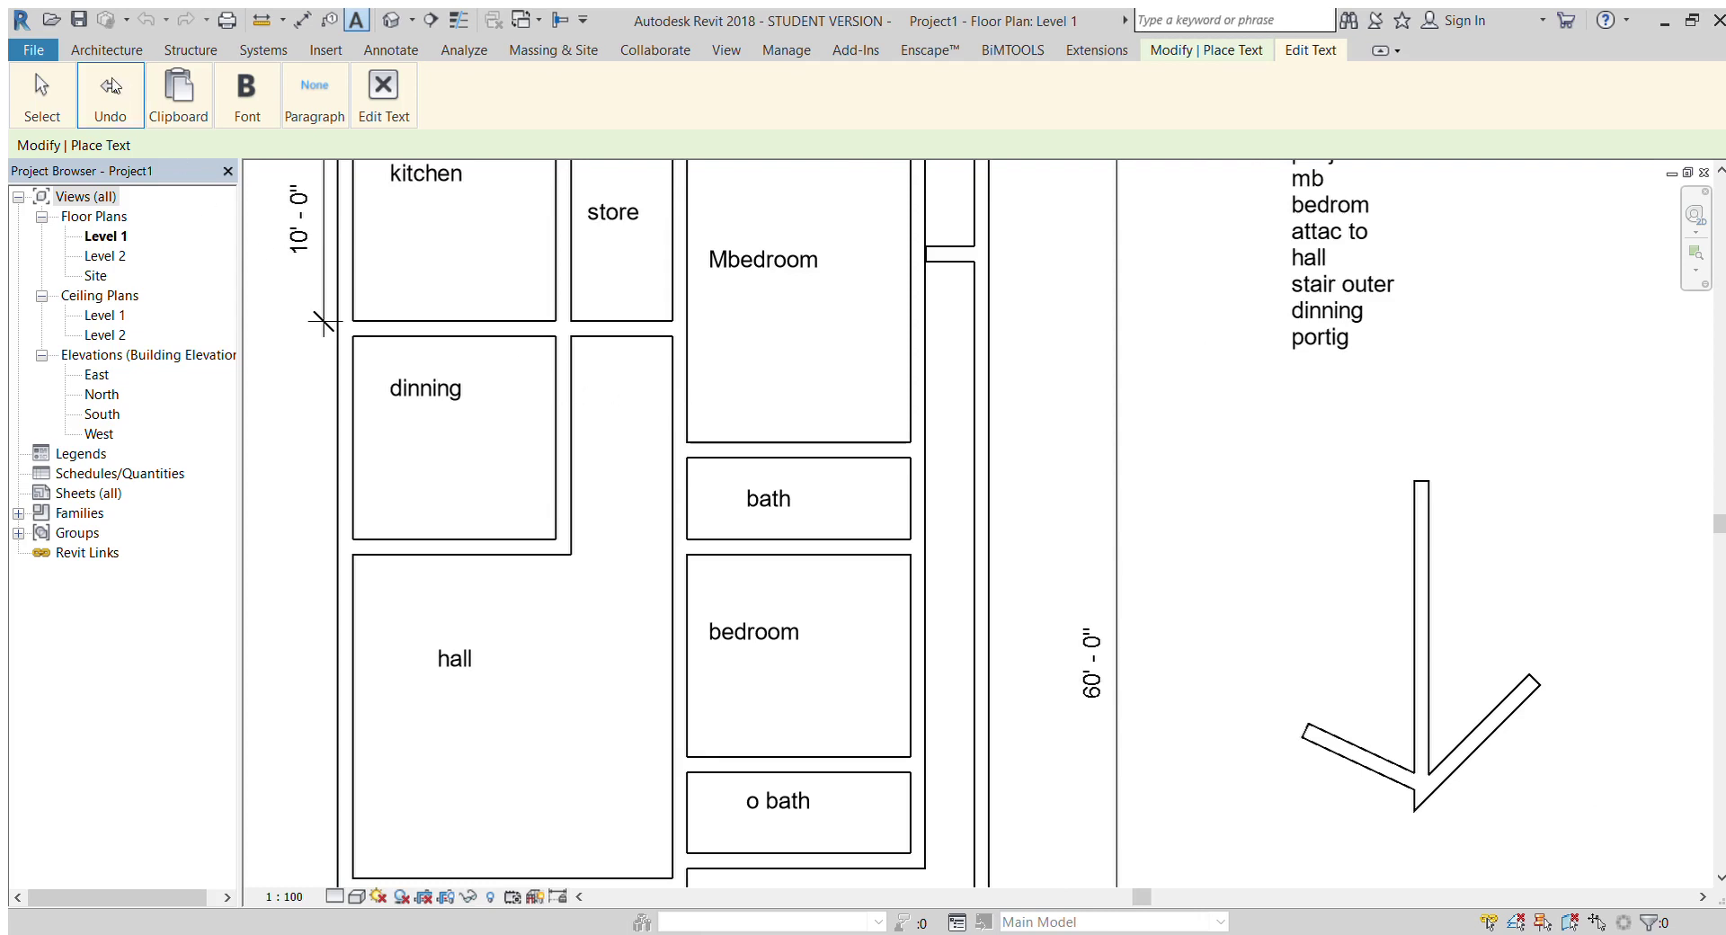
click(106, 49)
ctrl+scroll(630, 413, down, 3)
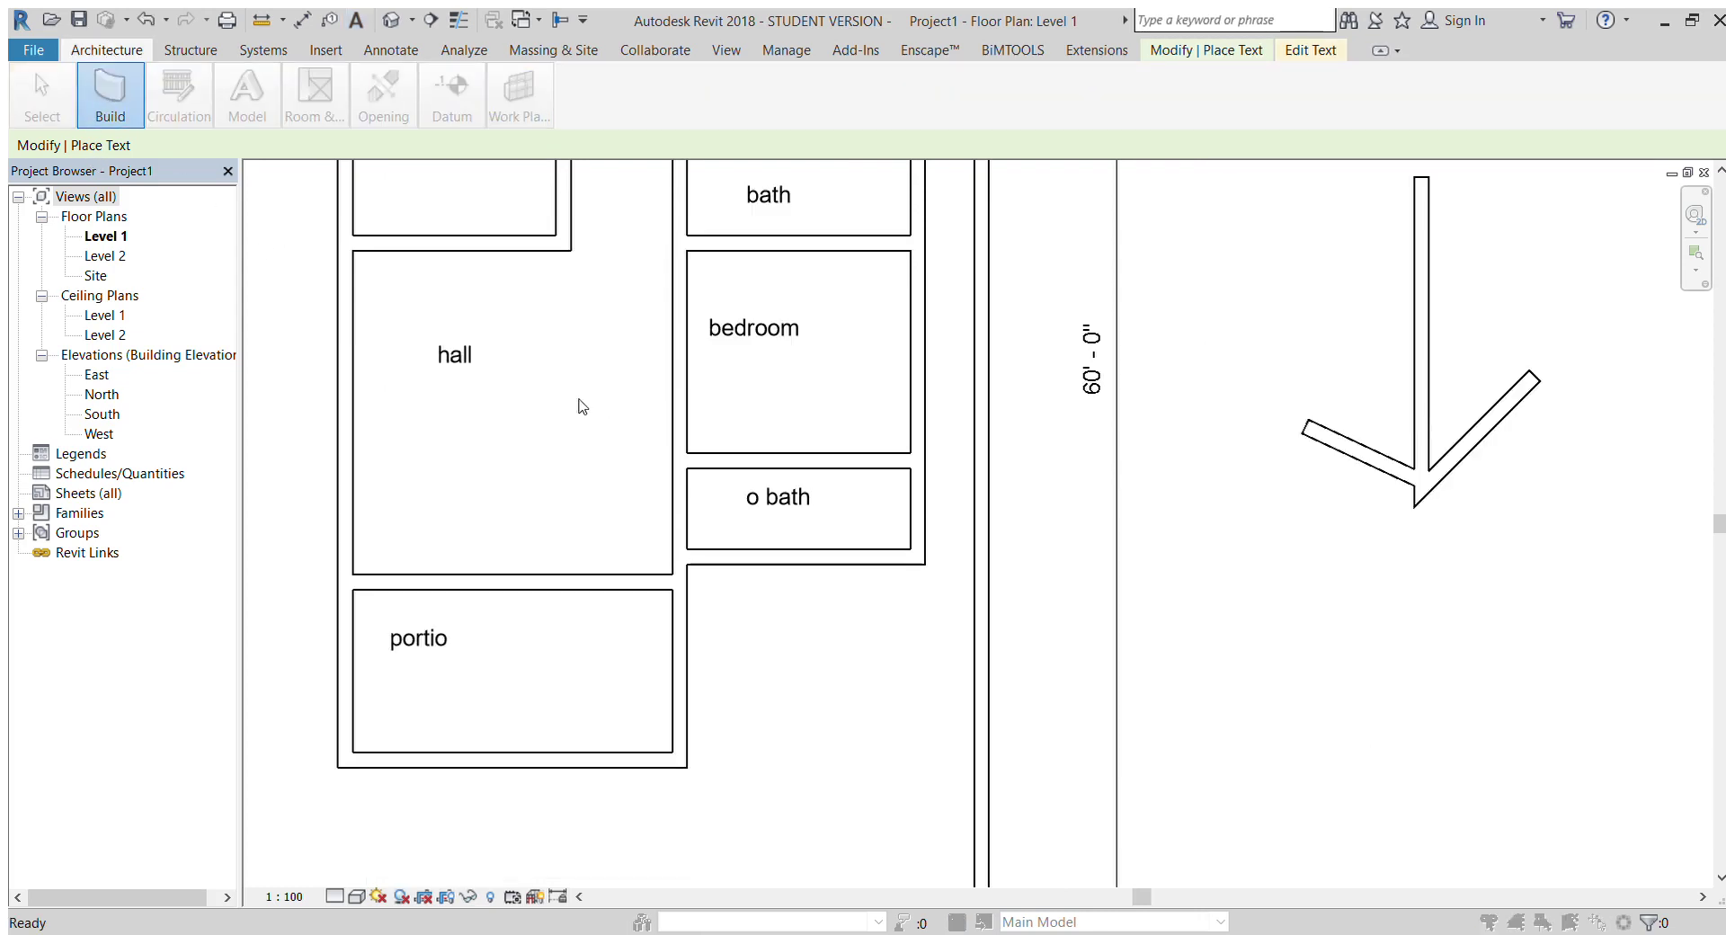
key(w)
key(a)
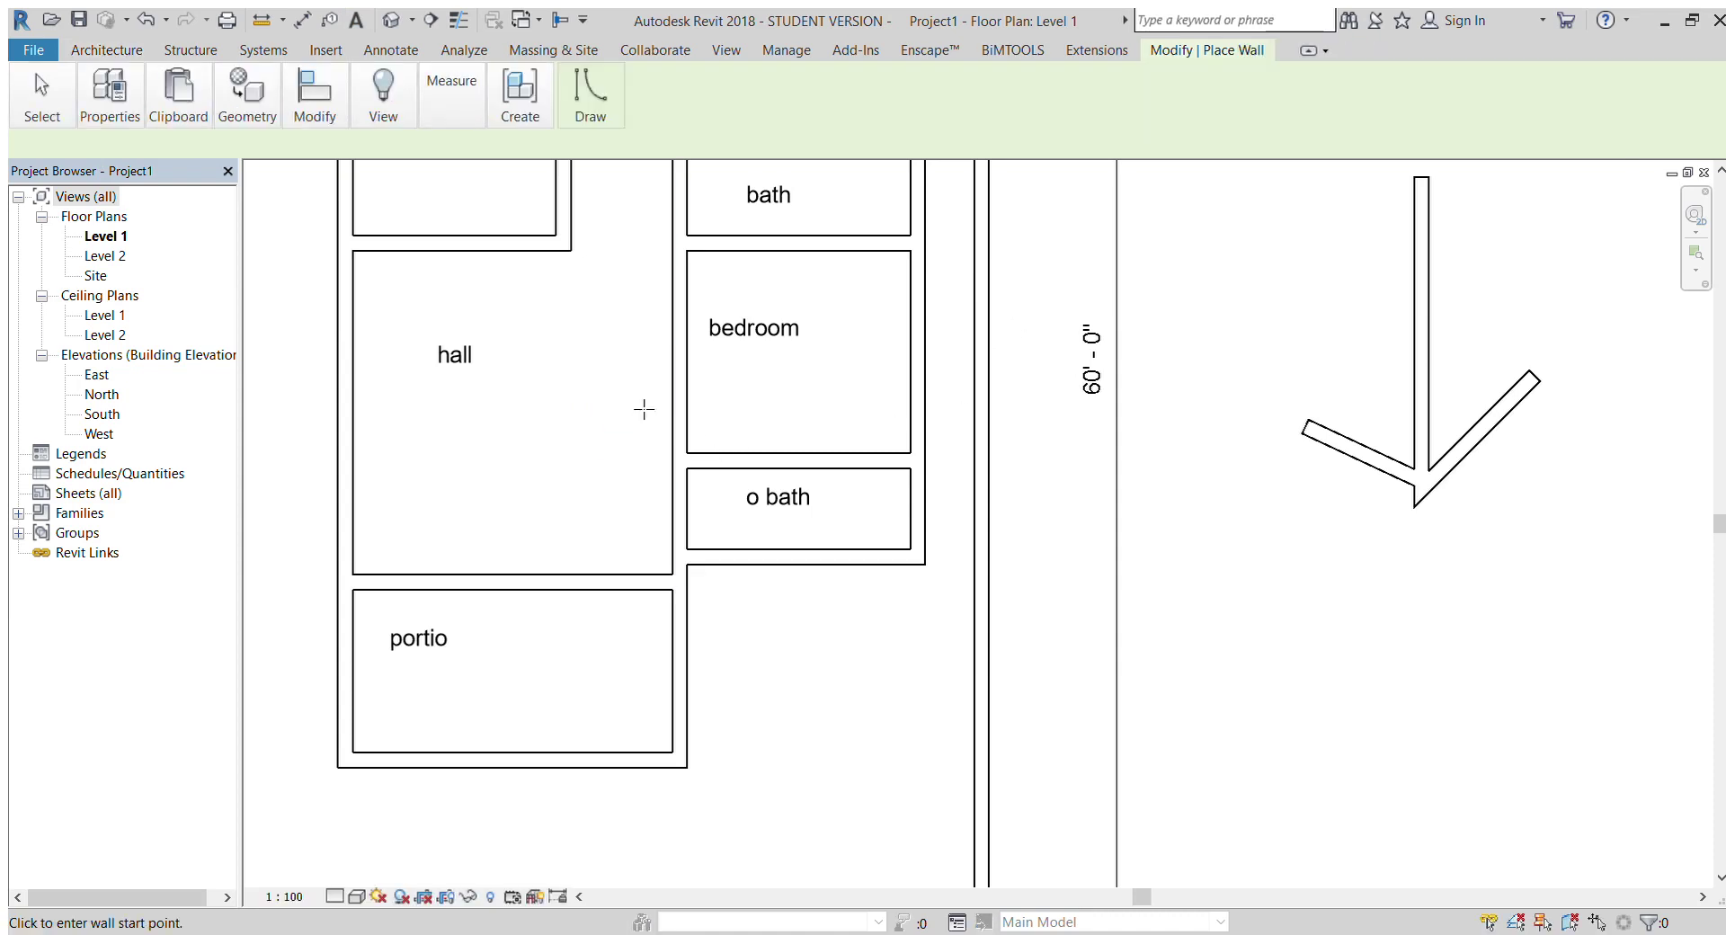
scroll(644, 406, up, 1)
scroll(644, 404, up, 1)
scroll(639, 239, up, 2)
scroll(640, 239, down, 4)
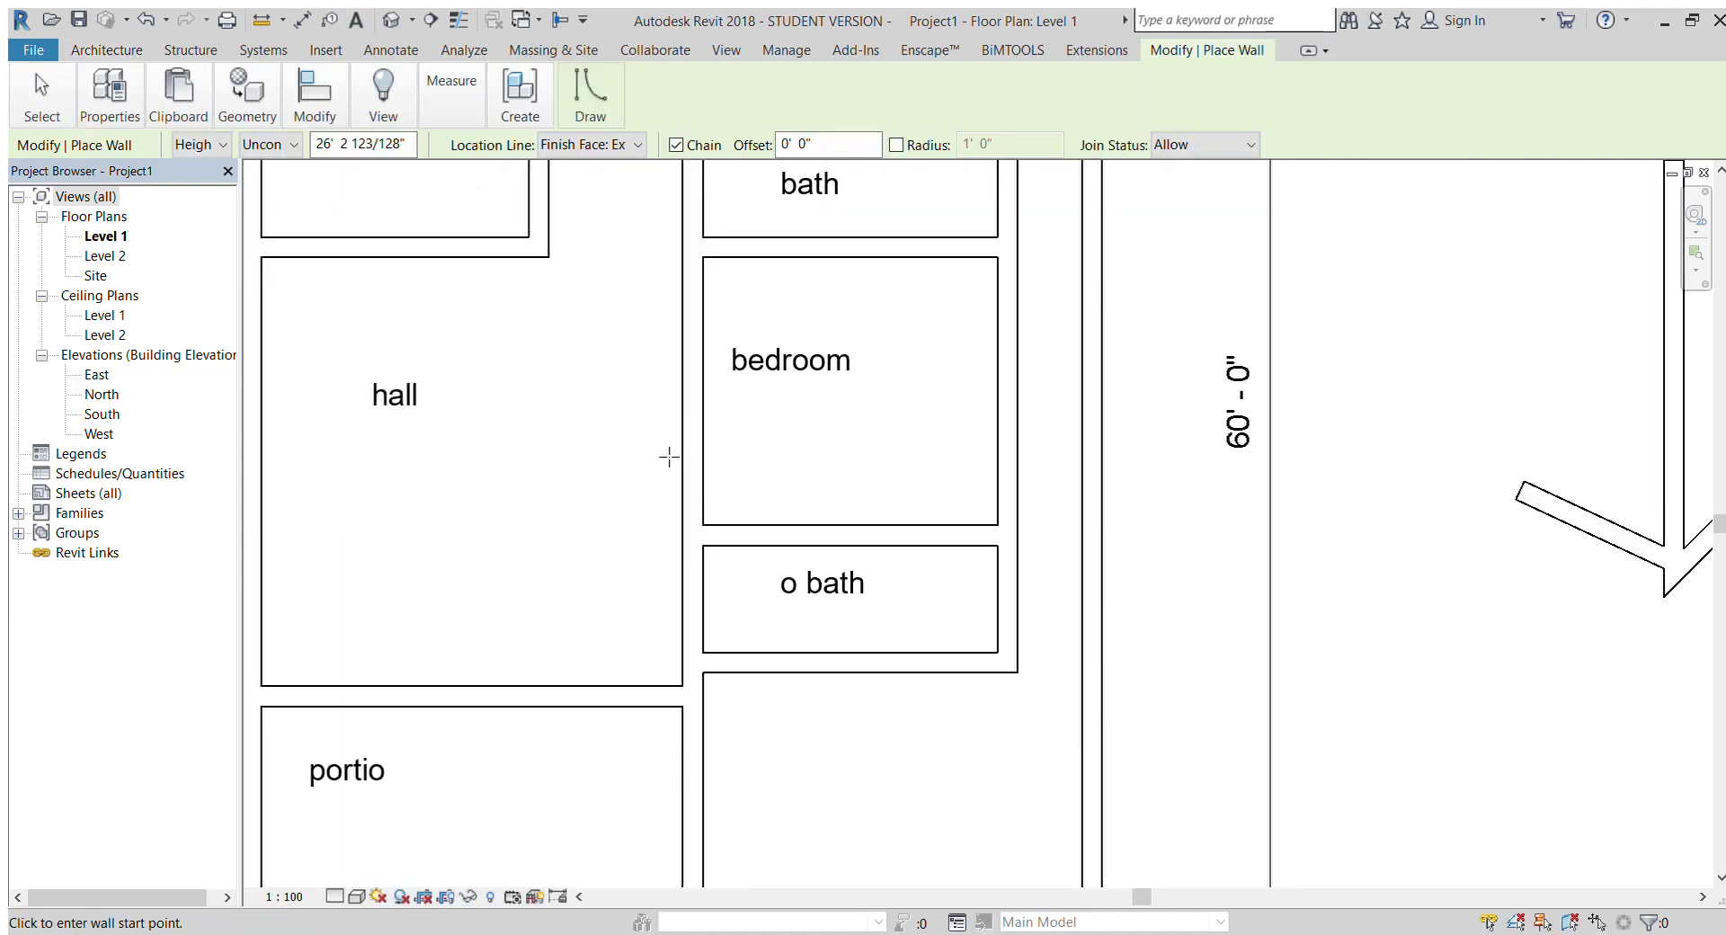
scroll(659, 219, down, 2)
scroll(652, 212, down, 3)
scroll(644, 196, up, 4)
scroll(644, 196, up, 2)
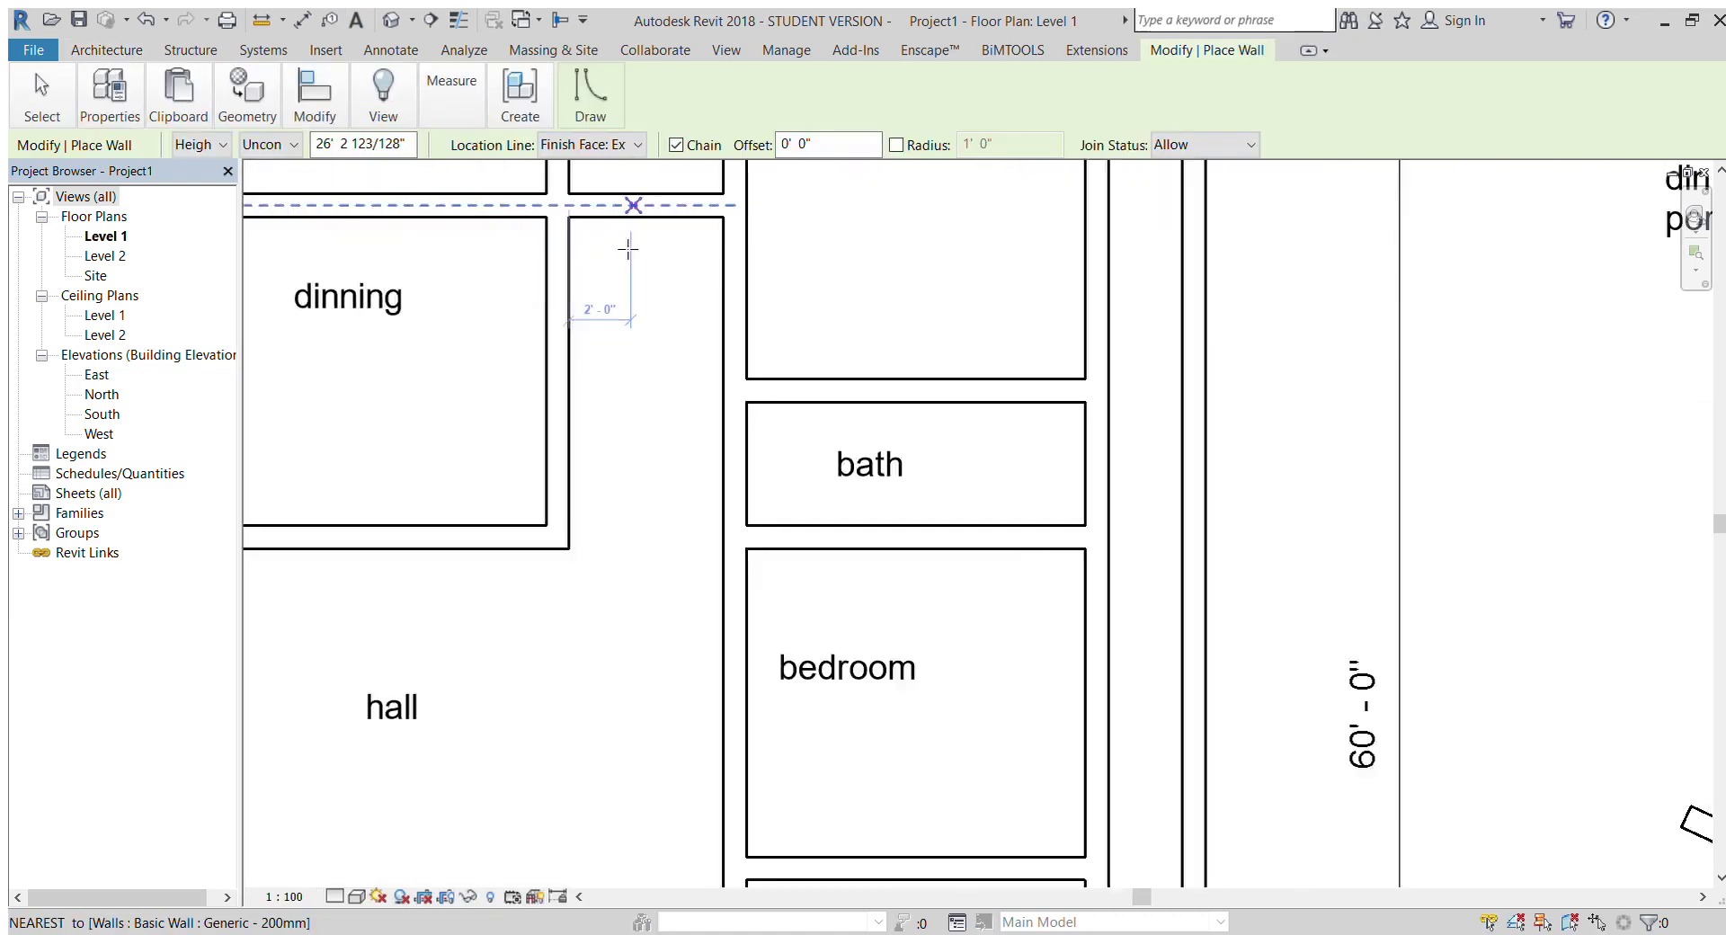
scroll(617, 246, up, 2)
click(736, 316)
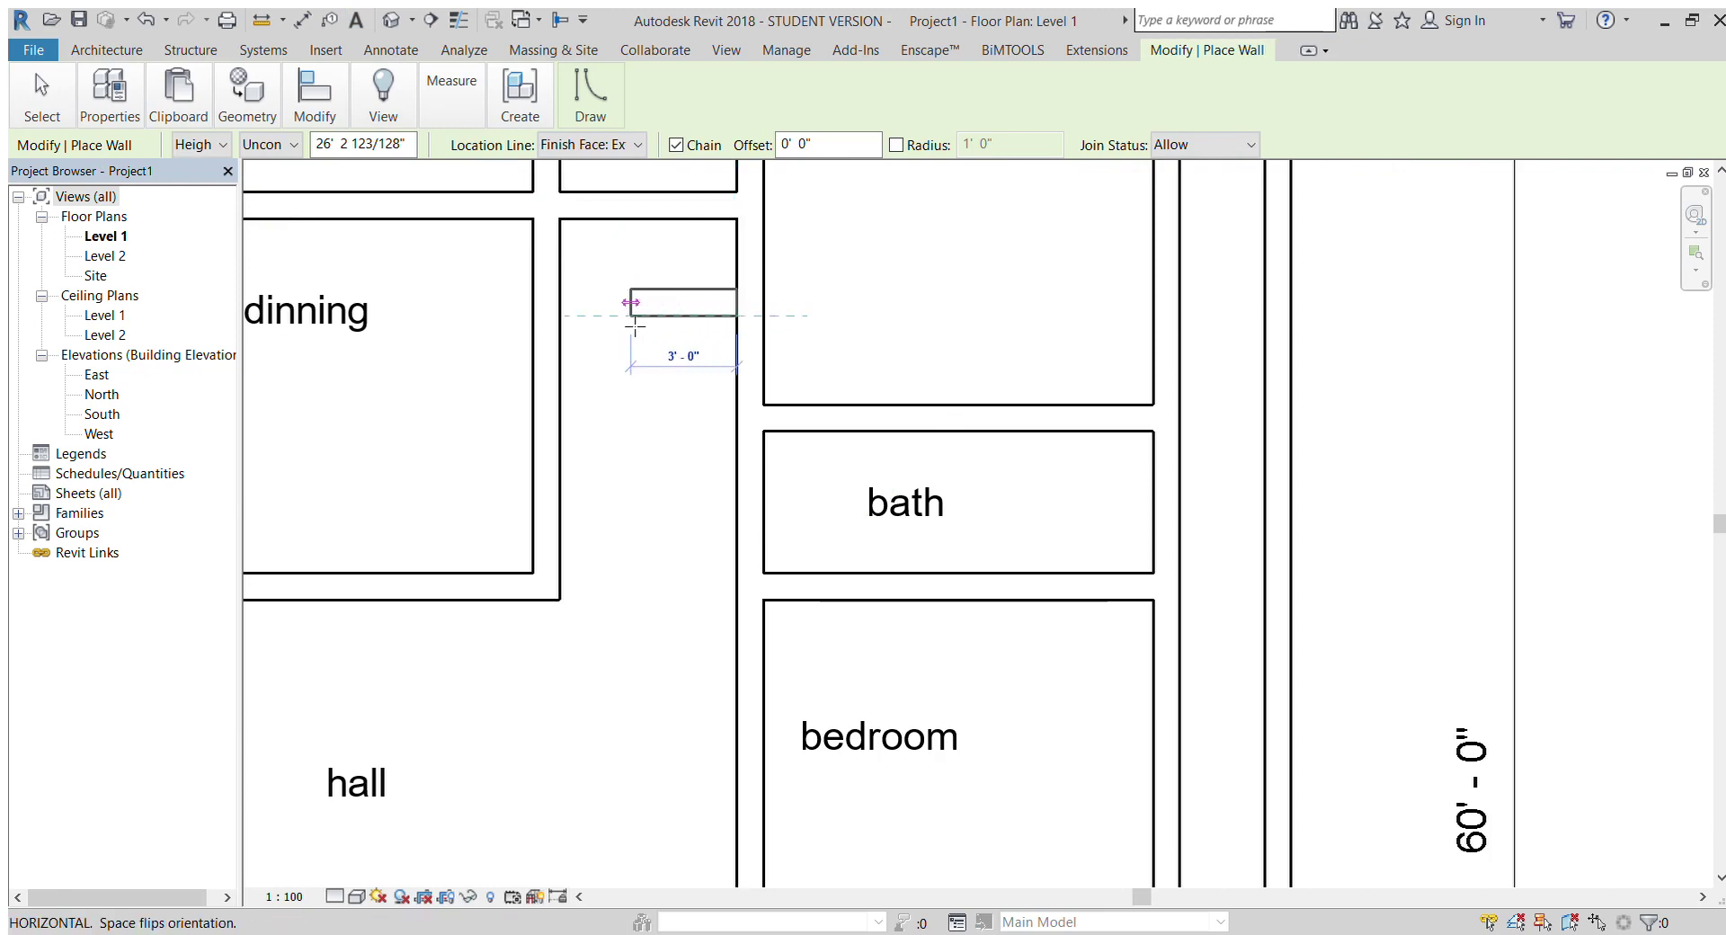
click(560, 316)
scroll(645, 423, down, 2)
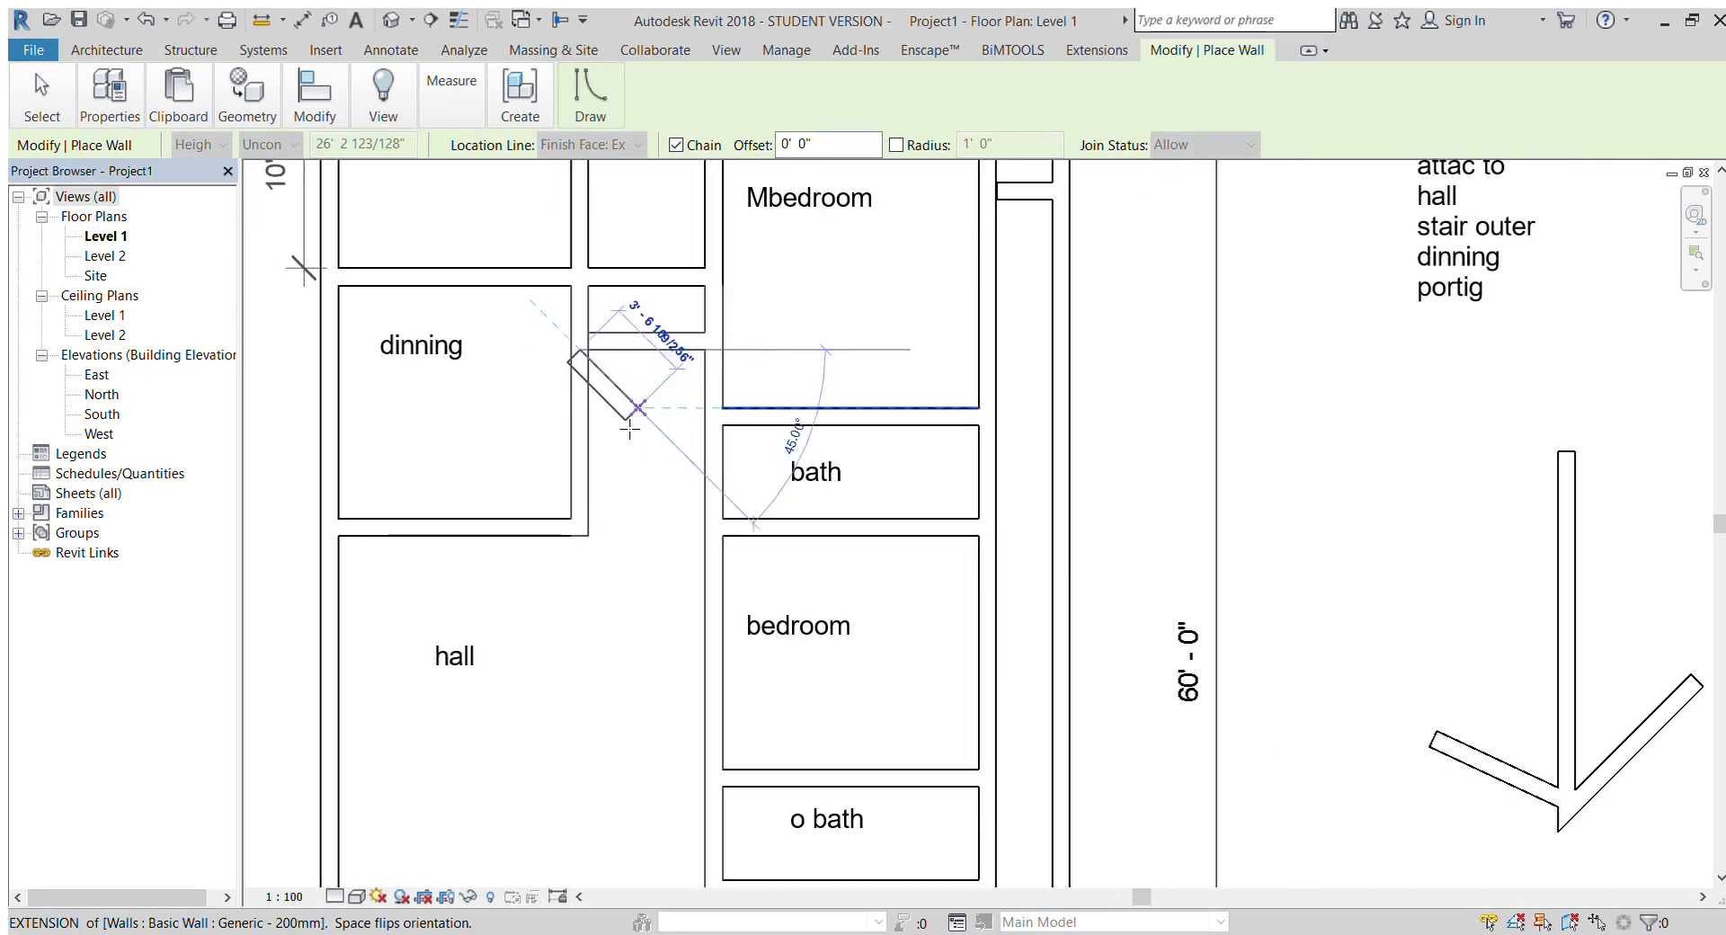
scroll(645, 423, up, 2)
key(Escape)
key(Escape)
scroll(666, 324, down, 1)
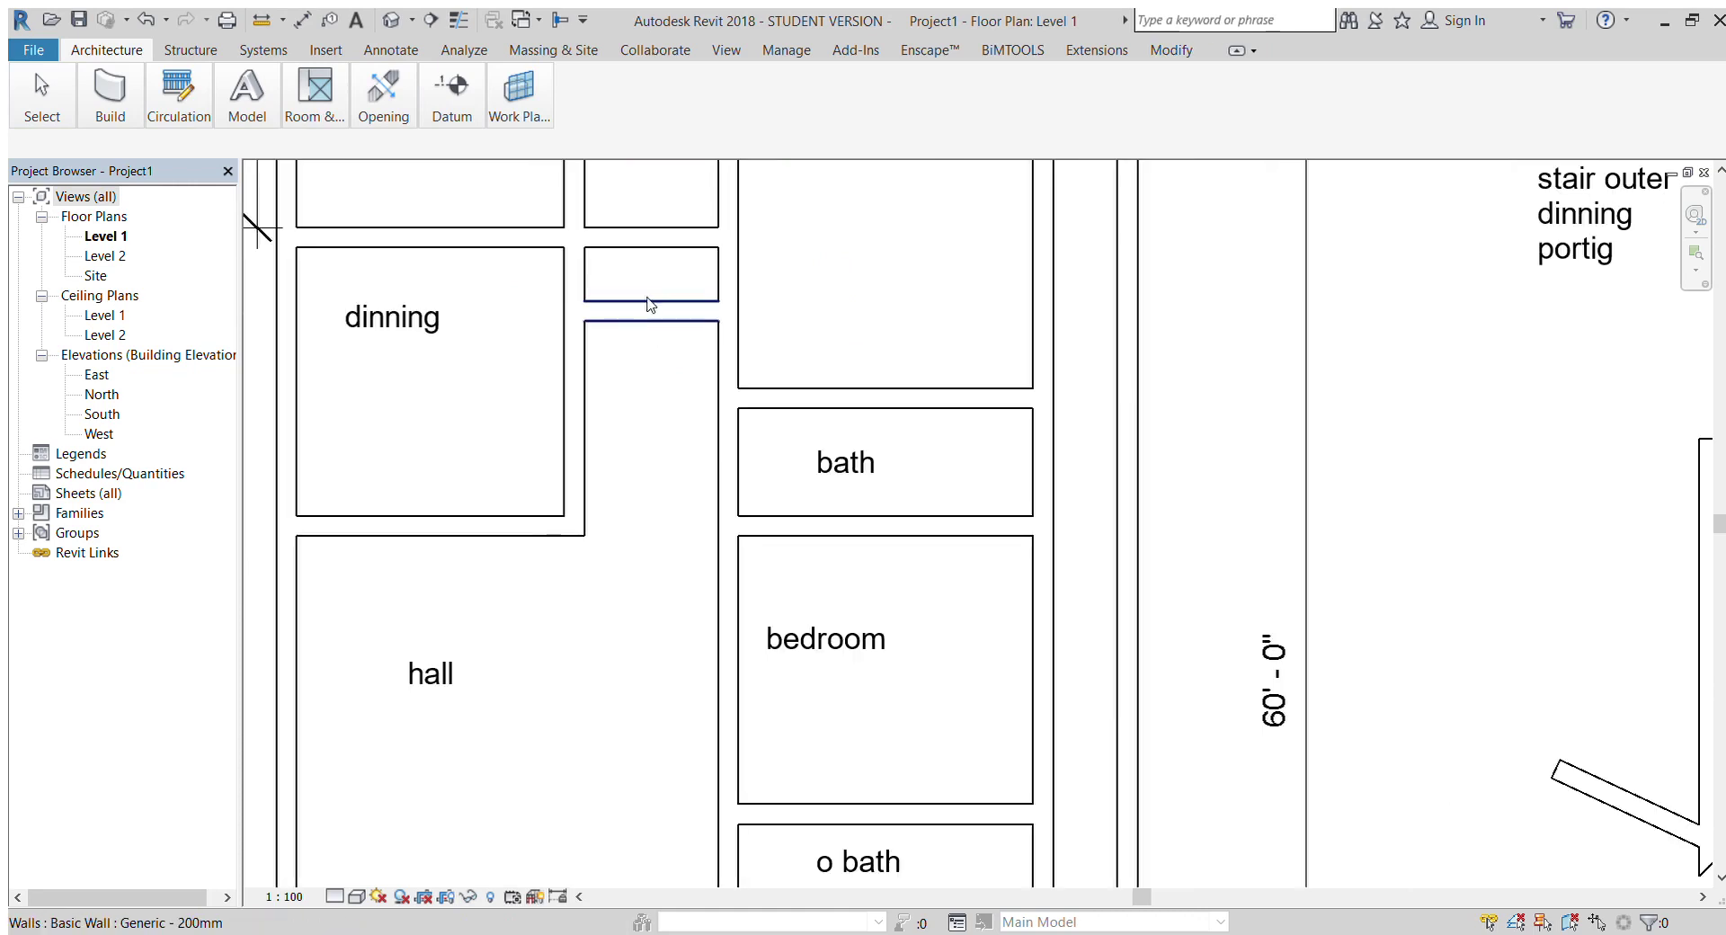
click(651, 309)
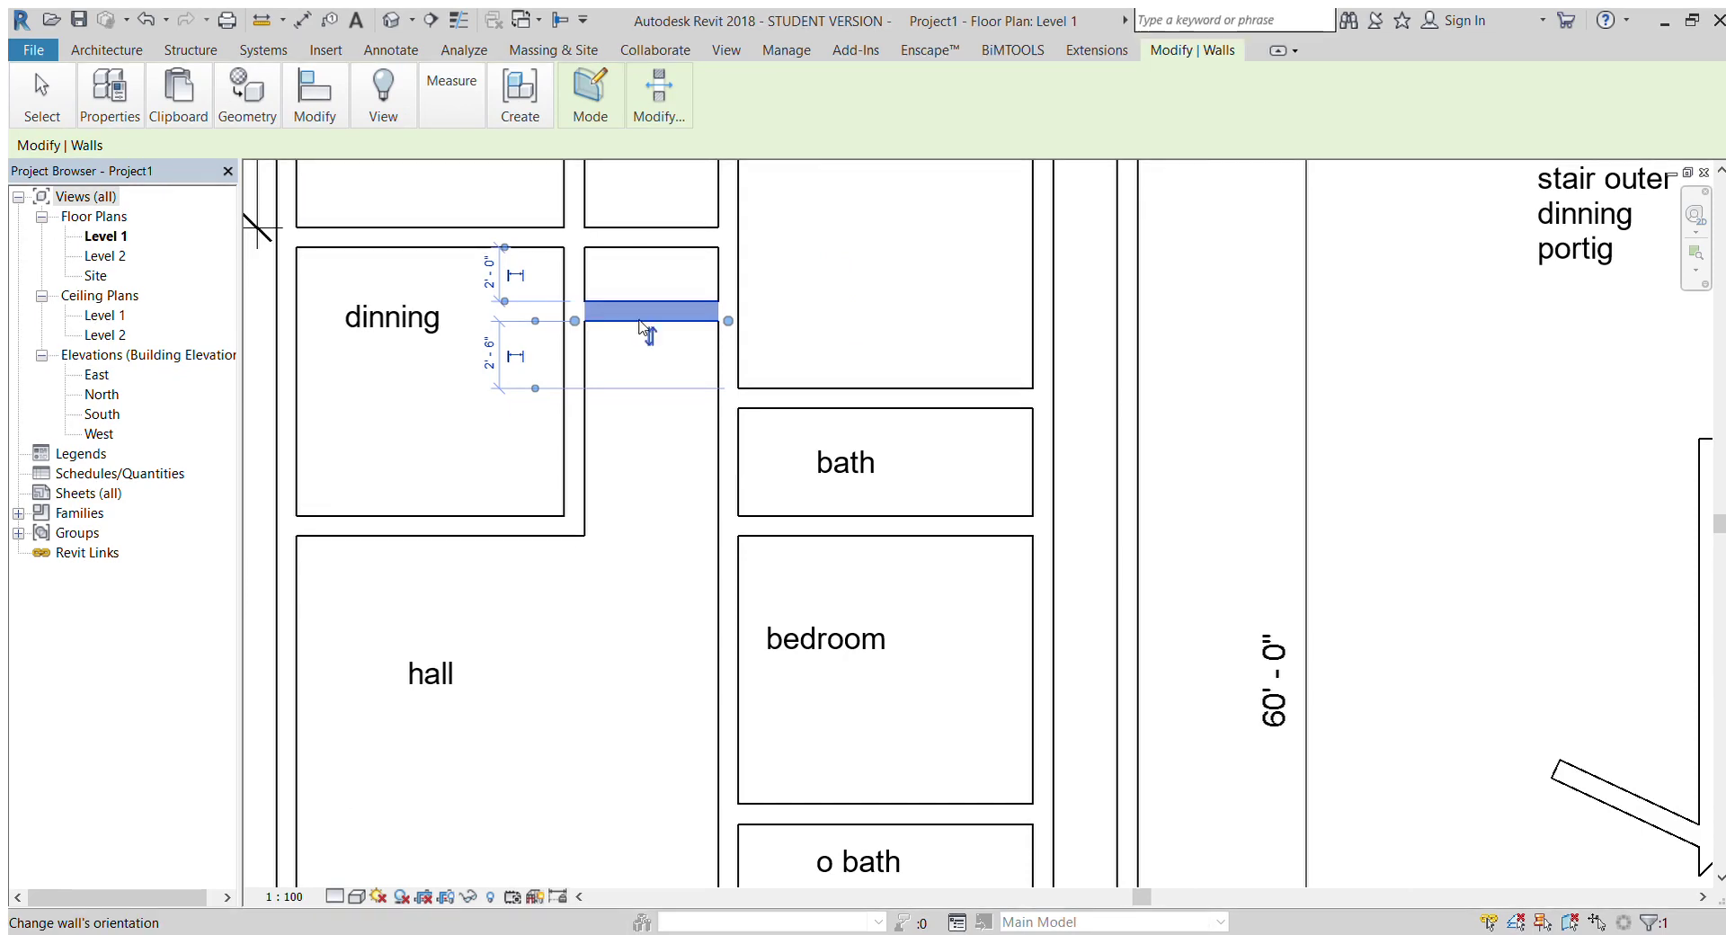
scroll(637, 328, down, 2)
scroll(630, 326, down, 1)
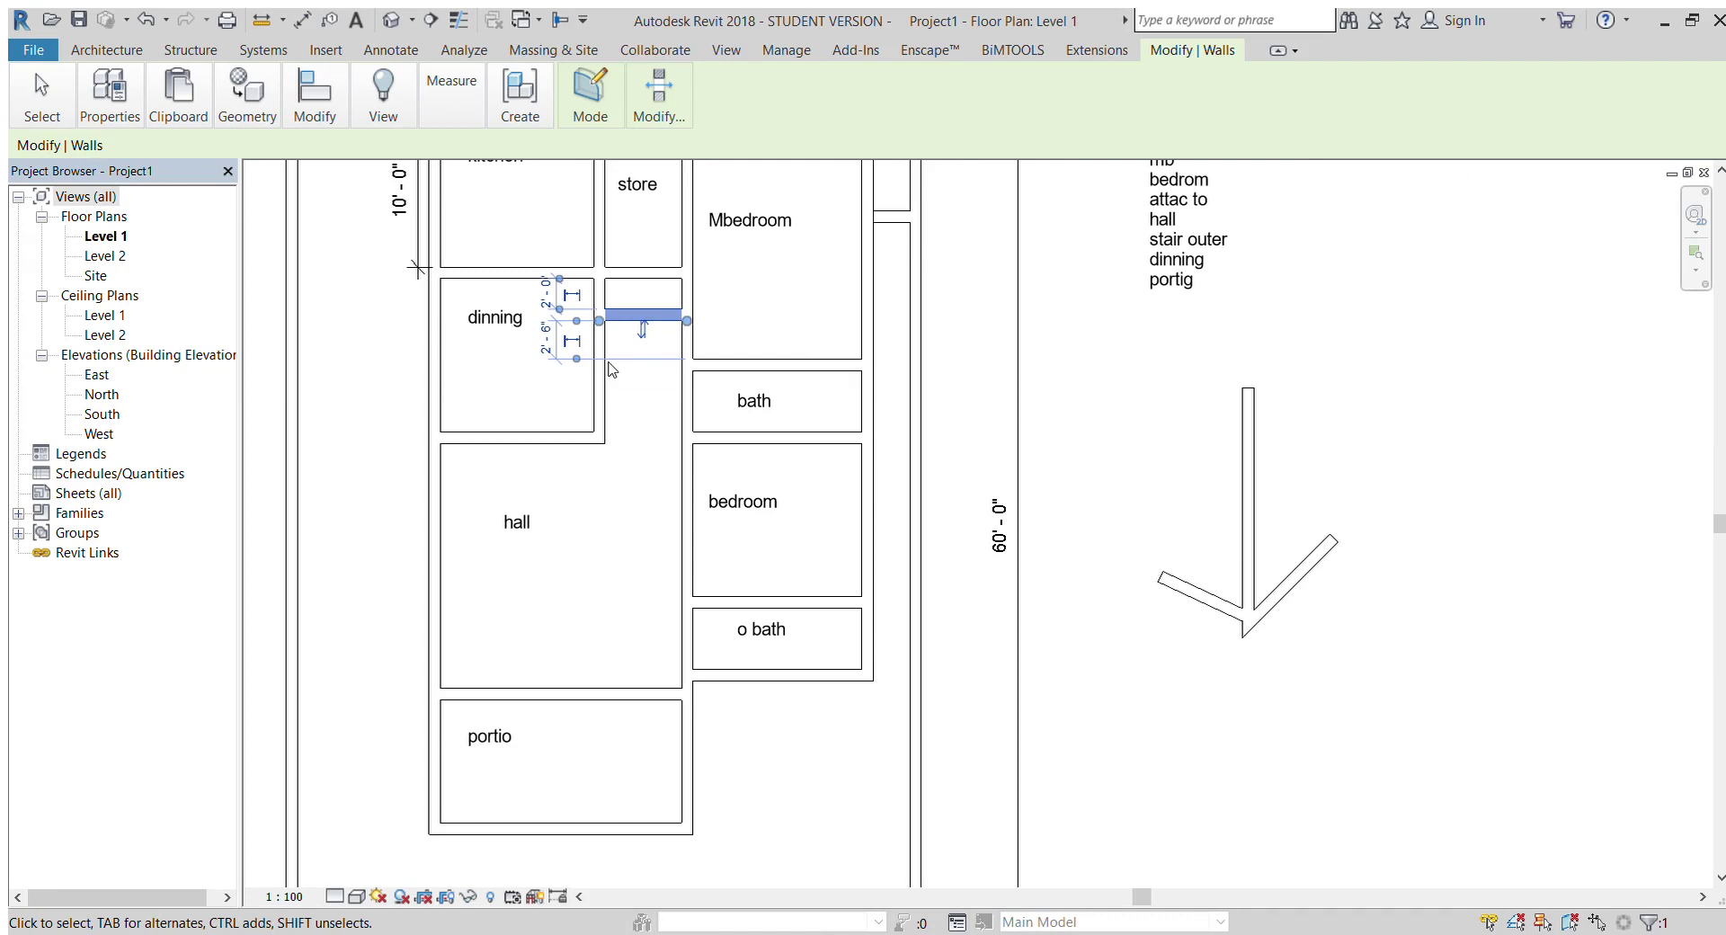
scroll(636, 418, down, 2)
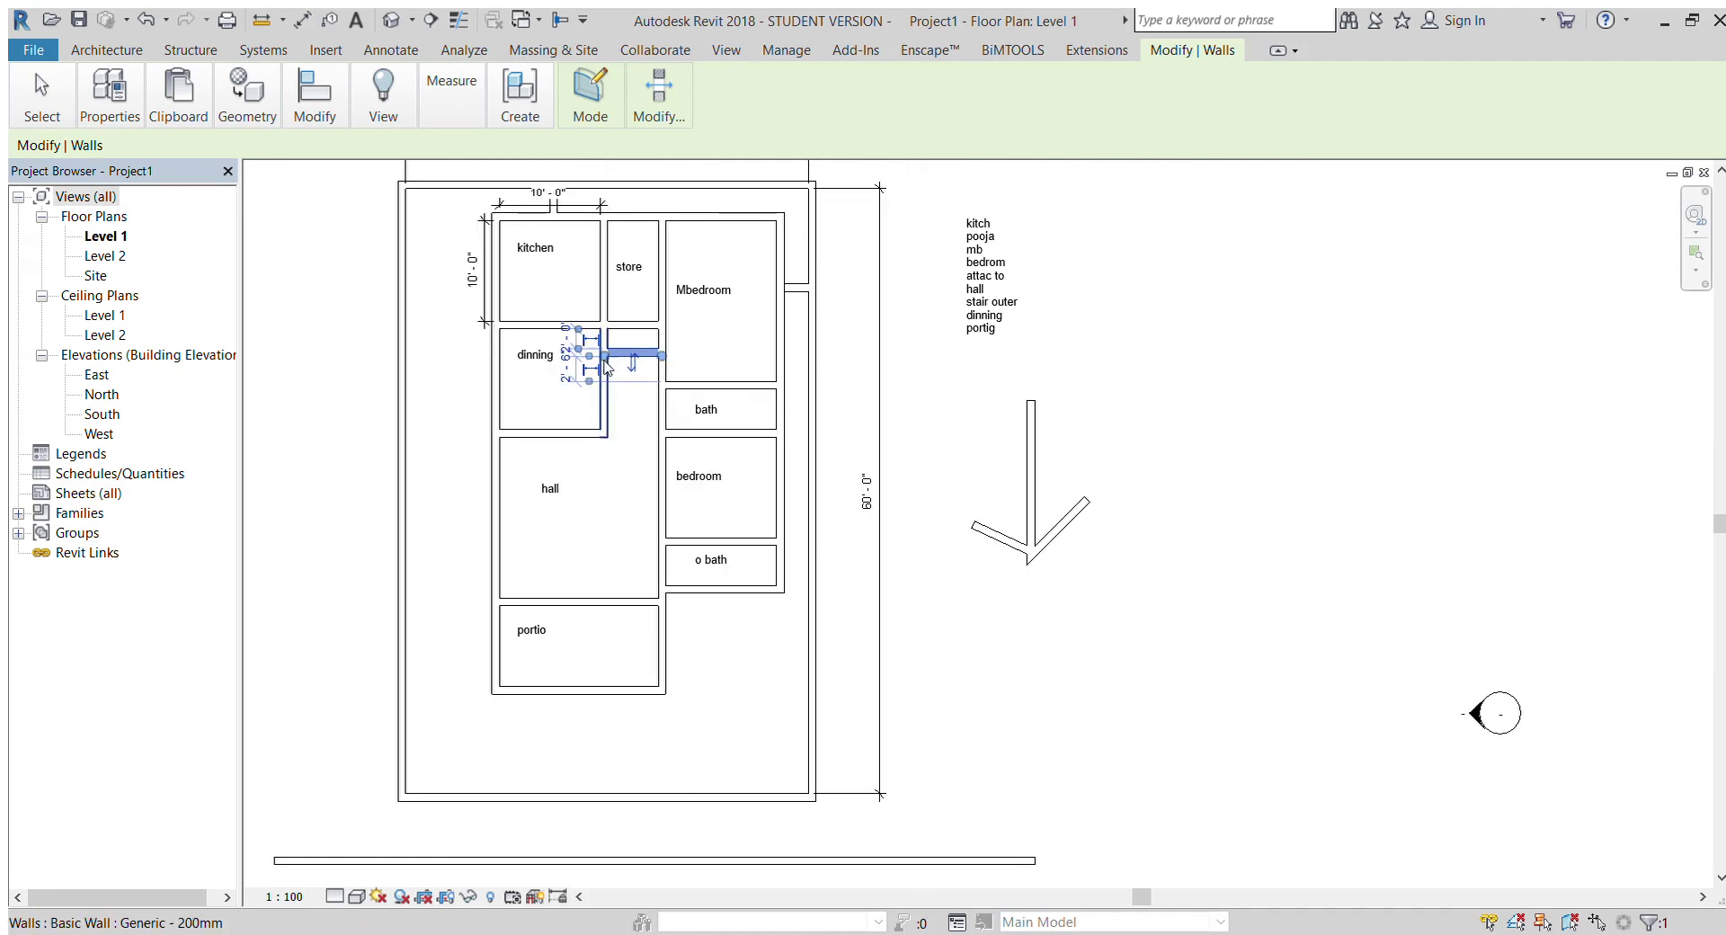
scroll(607, 299, up, 2)
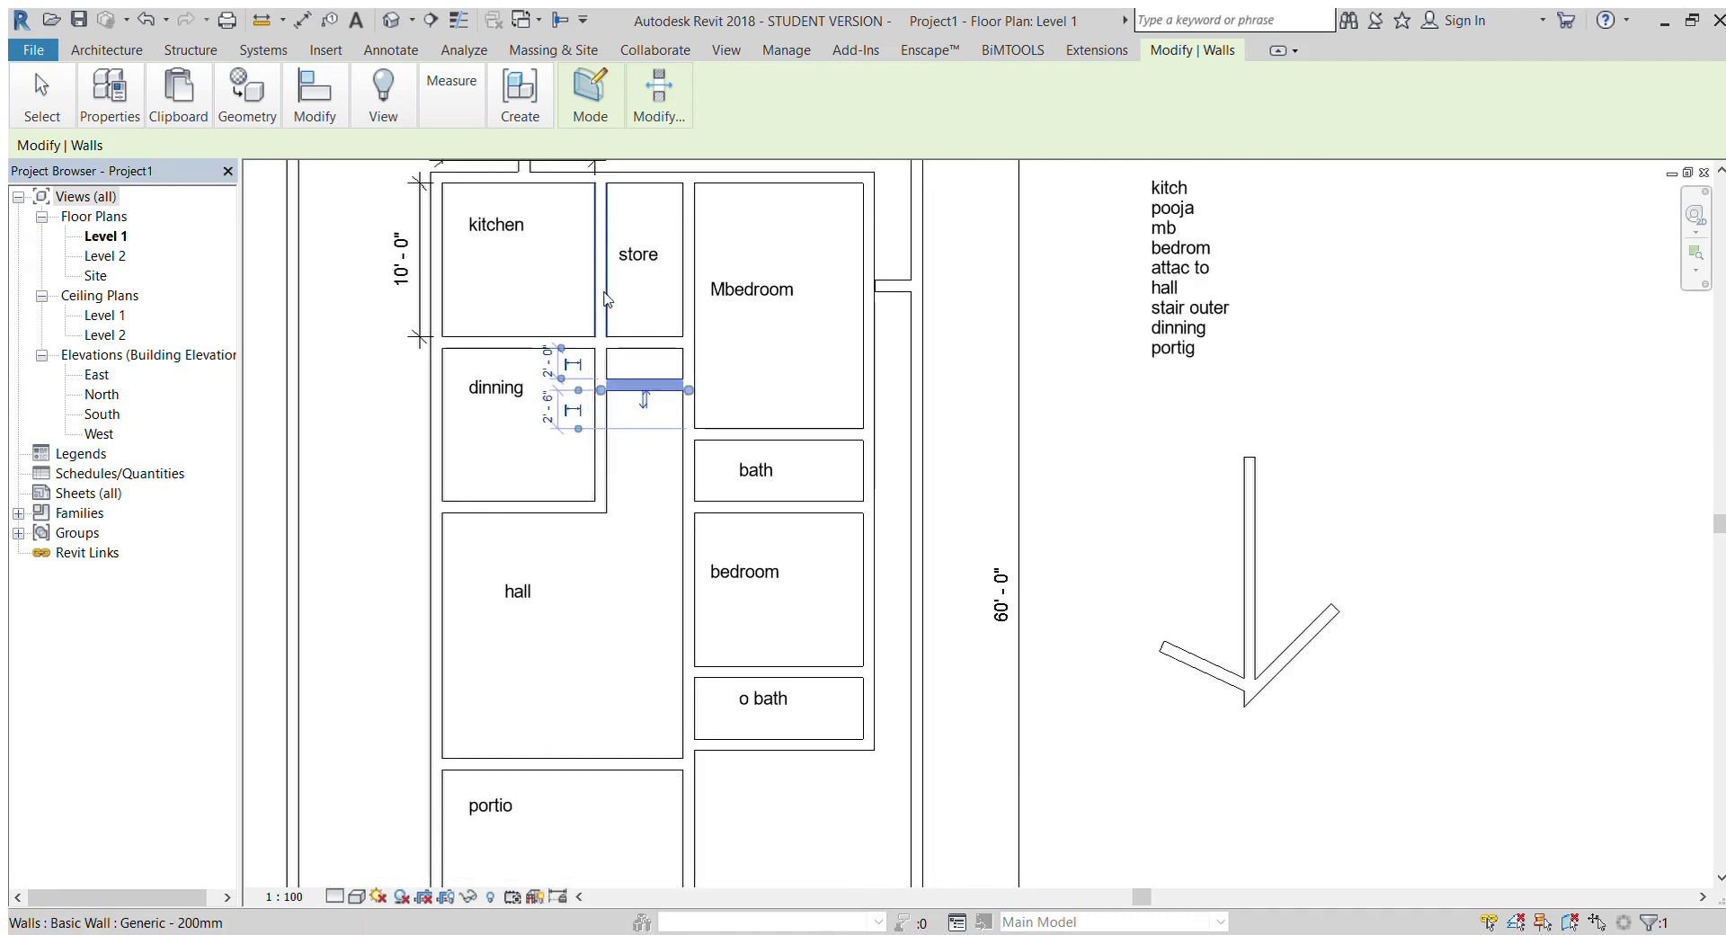
key(Escape)
click(639, 382)
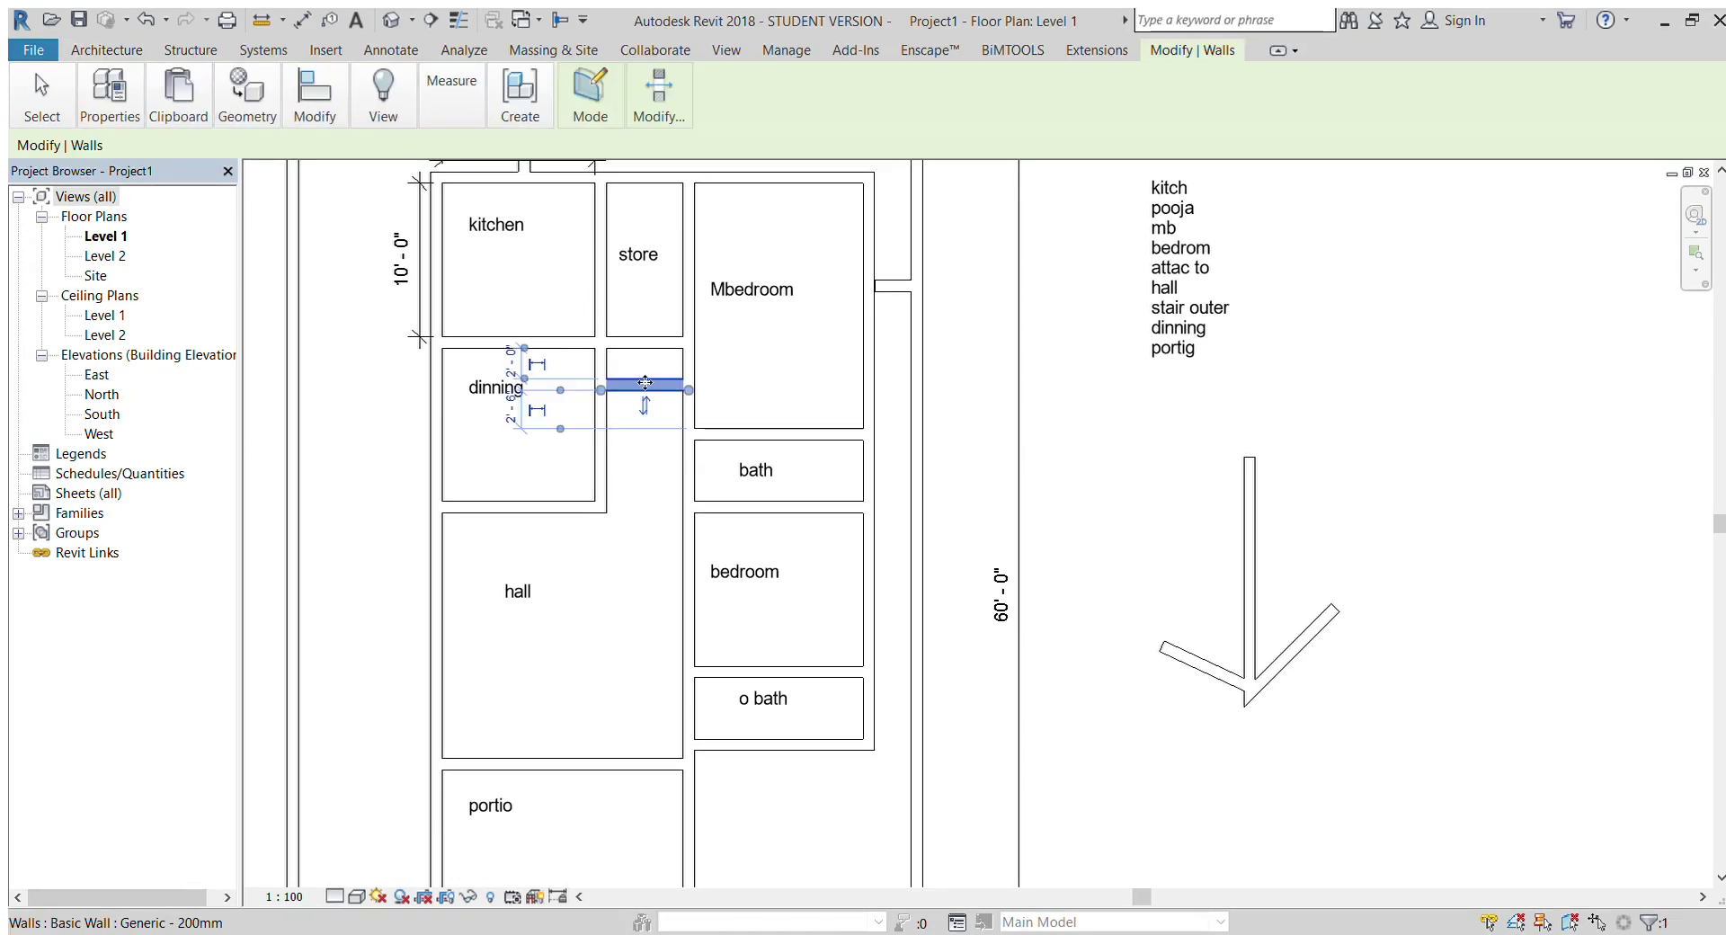
key(Escape)
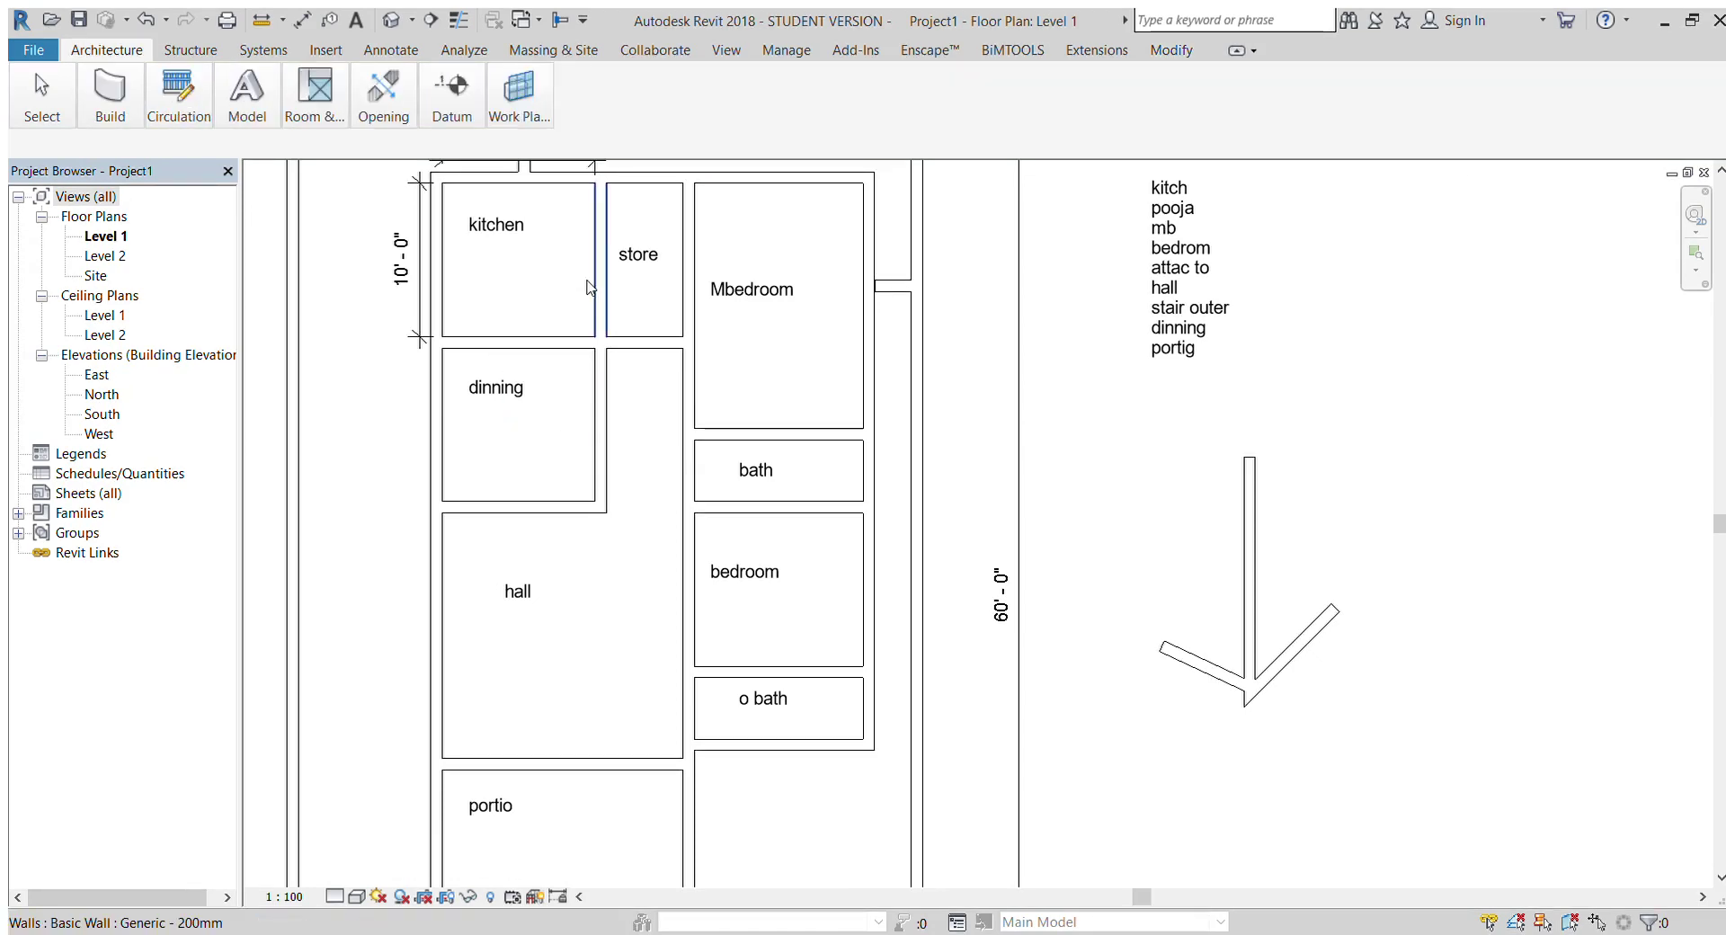
scroll(586, 278, down, 1)
scroll(579, 347, down, 2)
scroll(564, 266, up, 2)
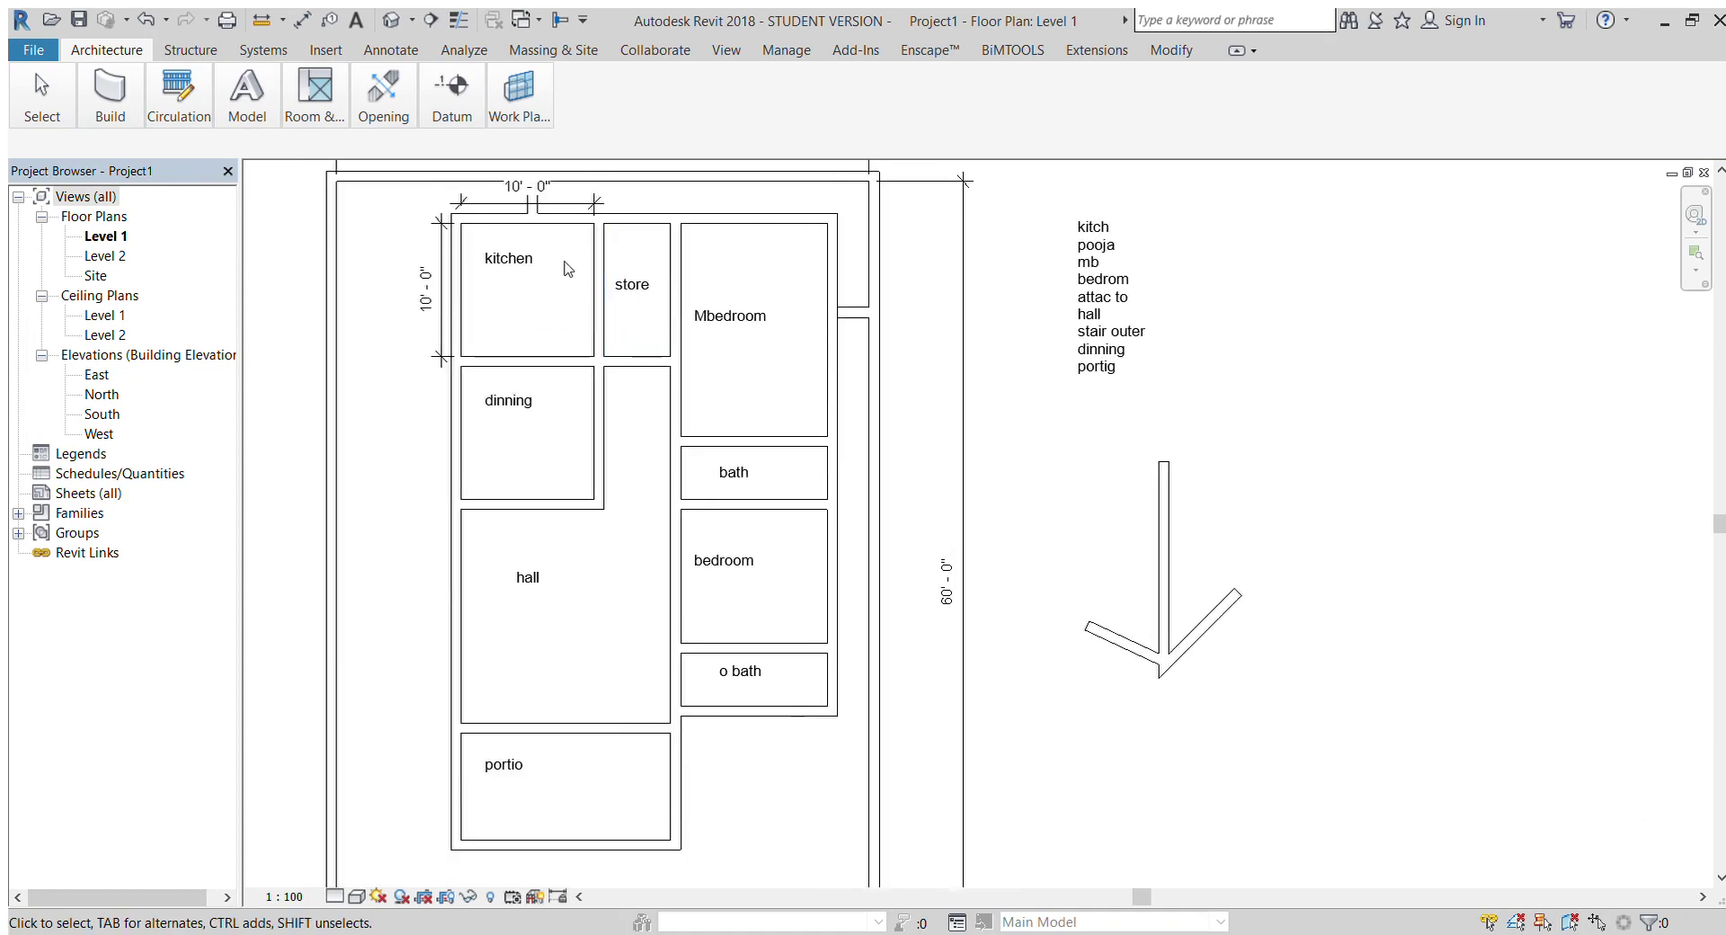
scroll(548, 263, up, 1)
scroll(535, 404, down, 1)
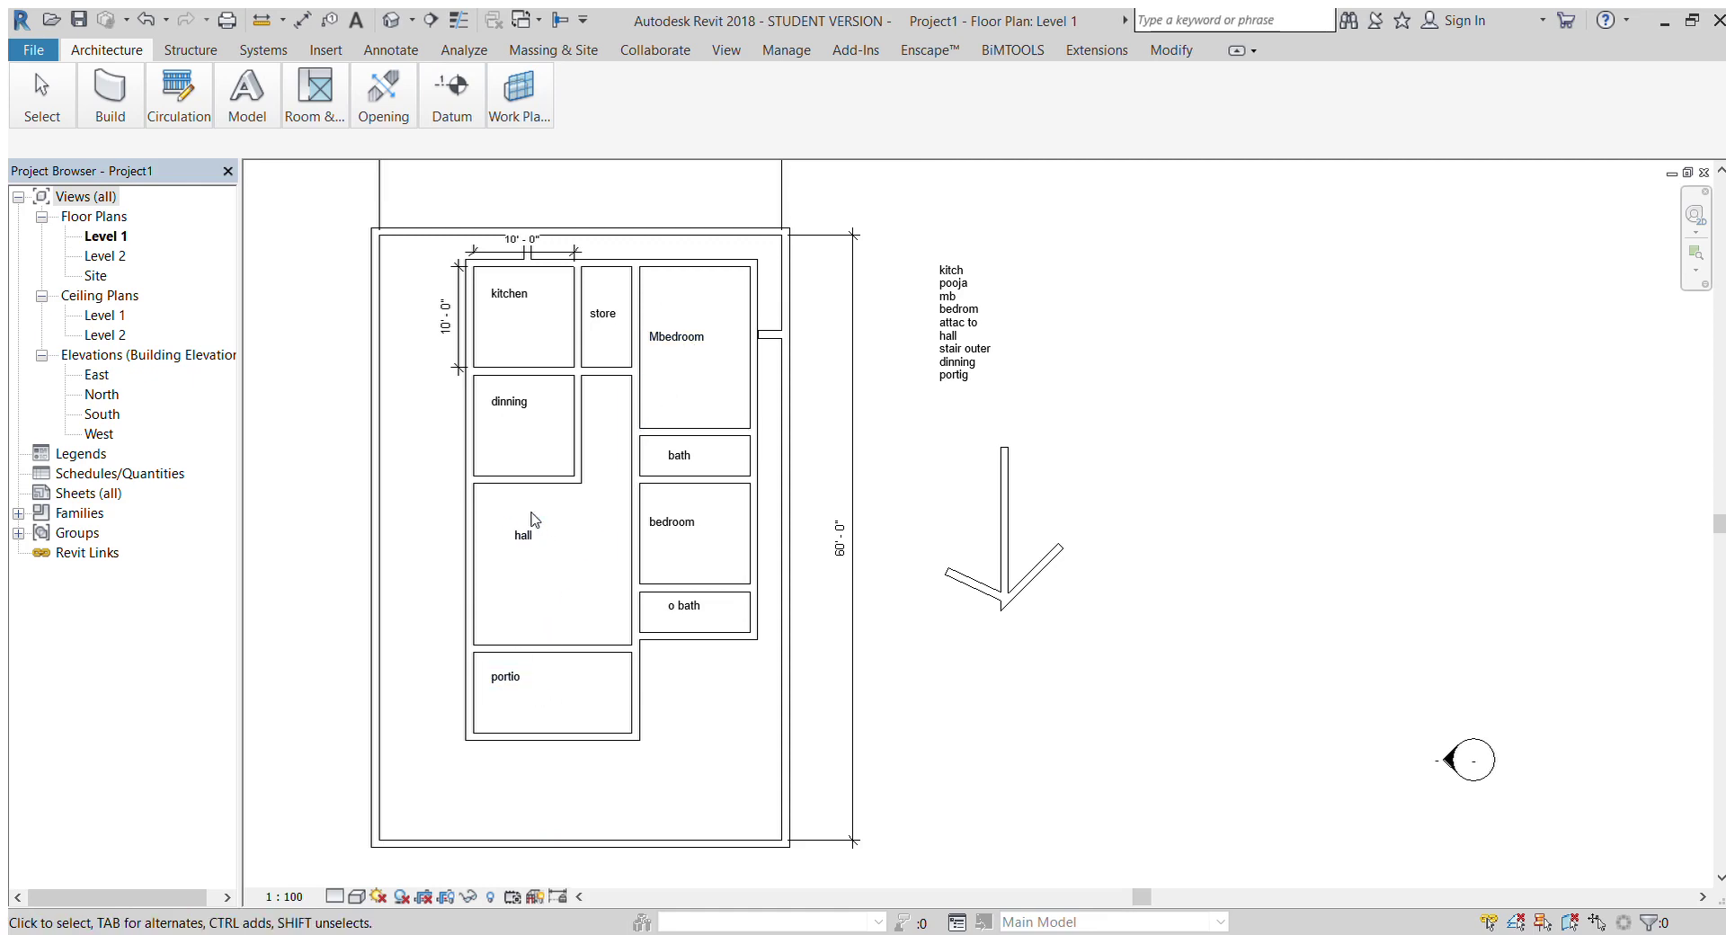
scroll(566, 293, up, 1)
scroll(518, 274, up, 1)
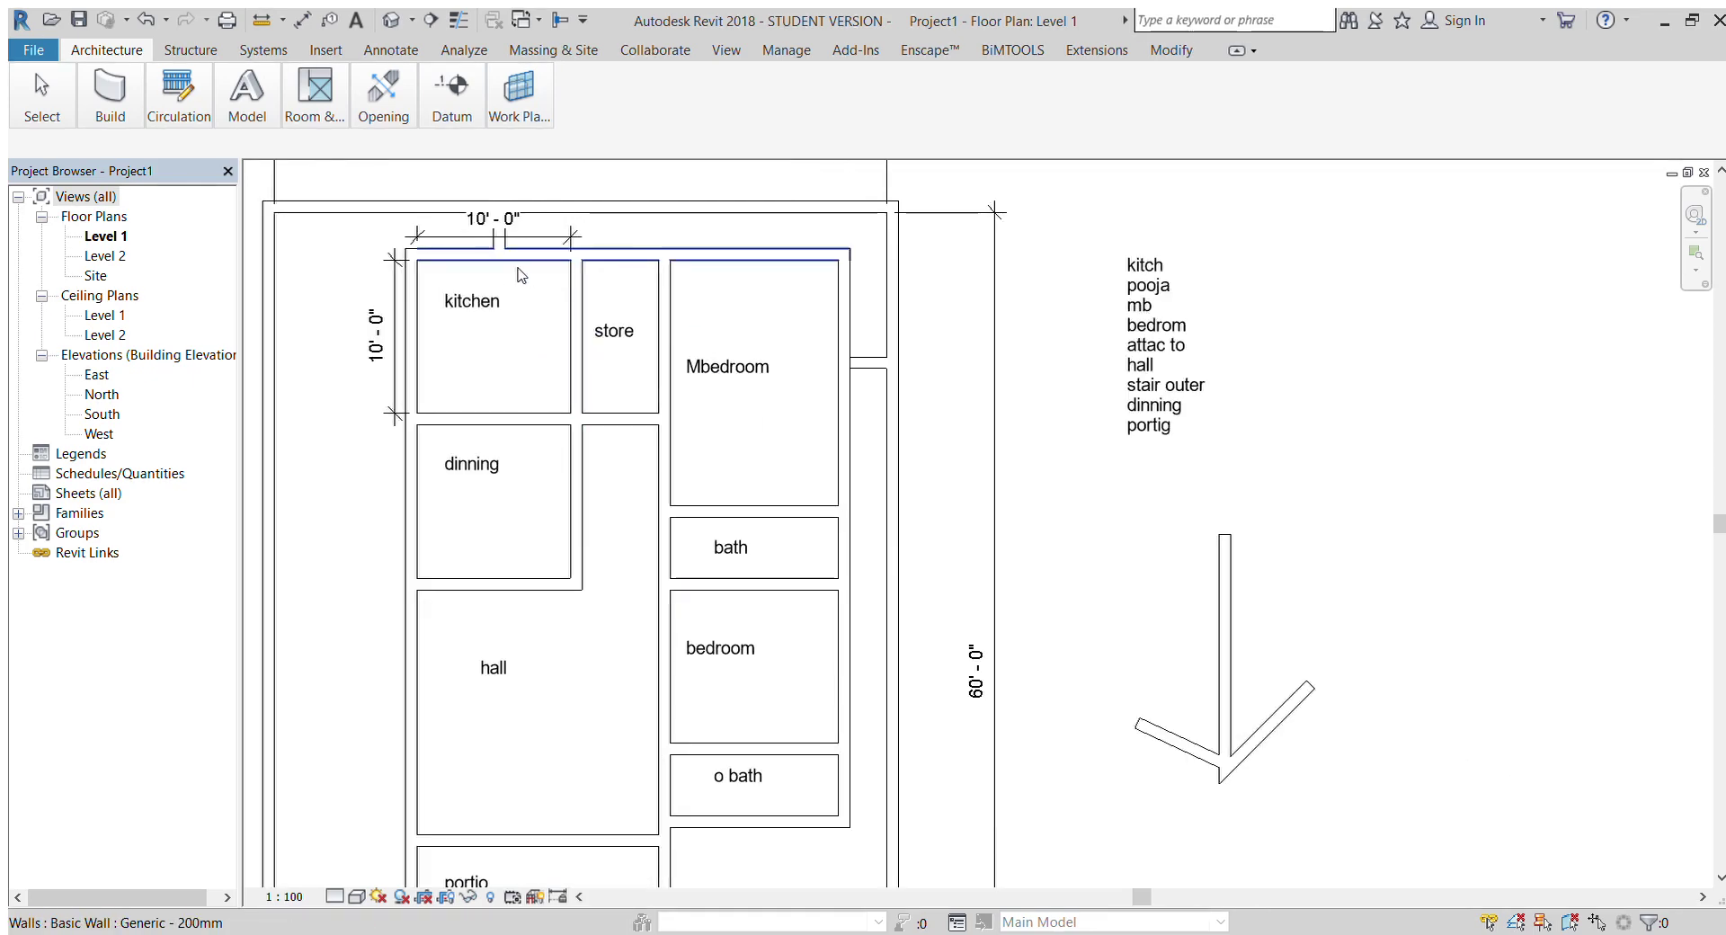
scroll(518, 274, down, 1)
scroll(485, 393, down, 1)
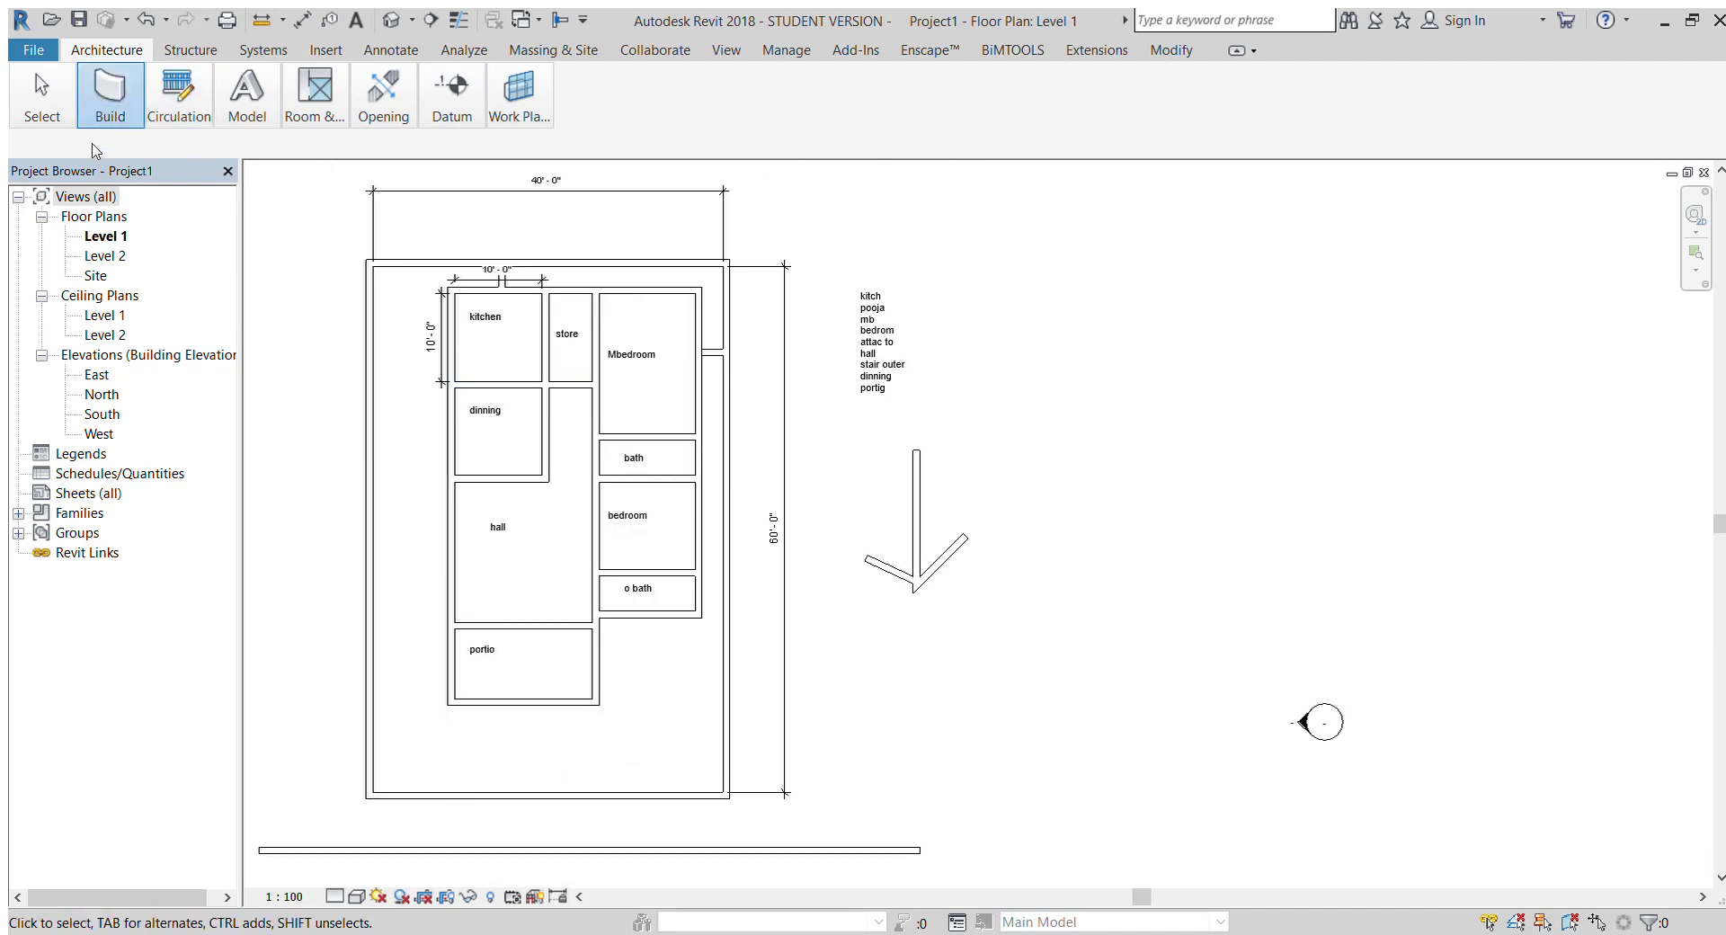
key(w)
key(a)
scroll(630, 723, up, 2)
scroll(585, 717, up, 2)
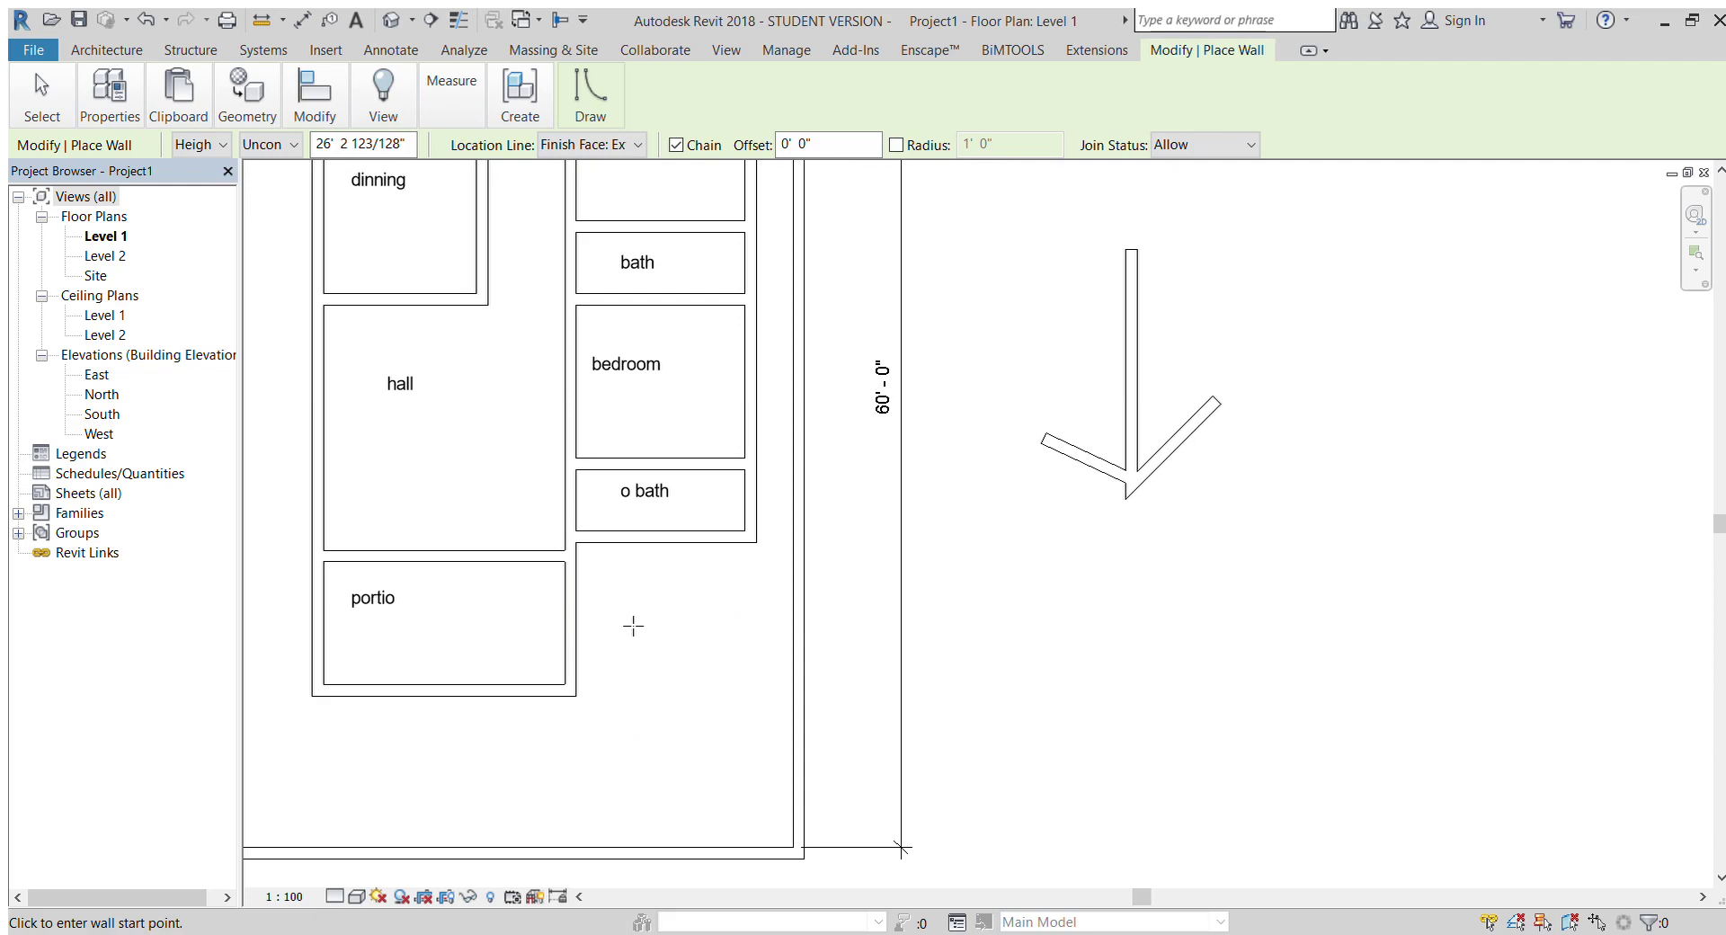
click(598, 613)
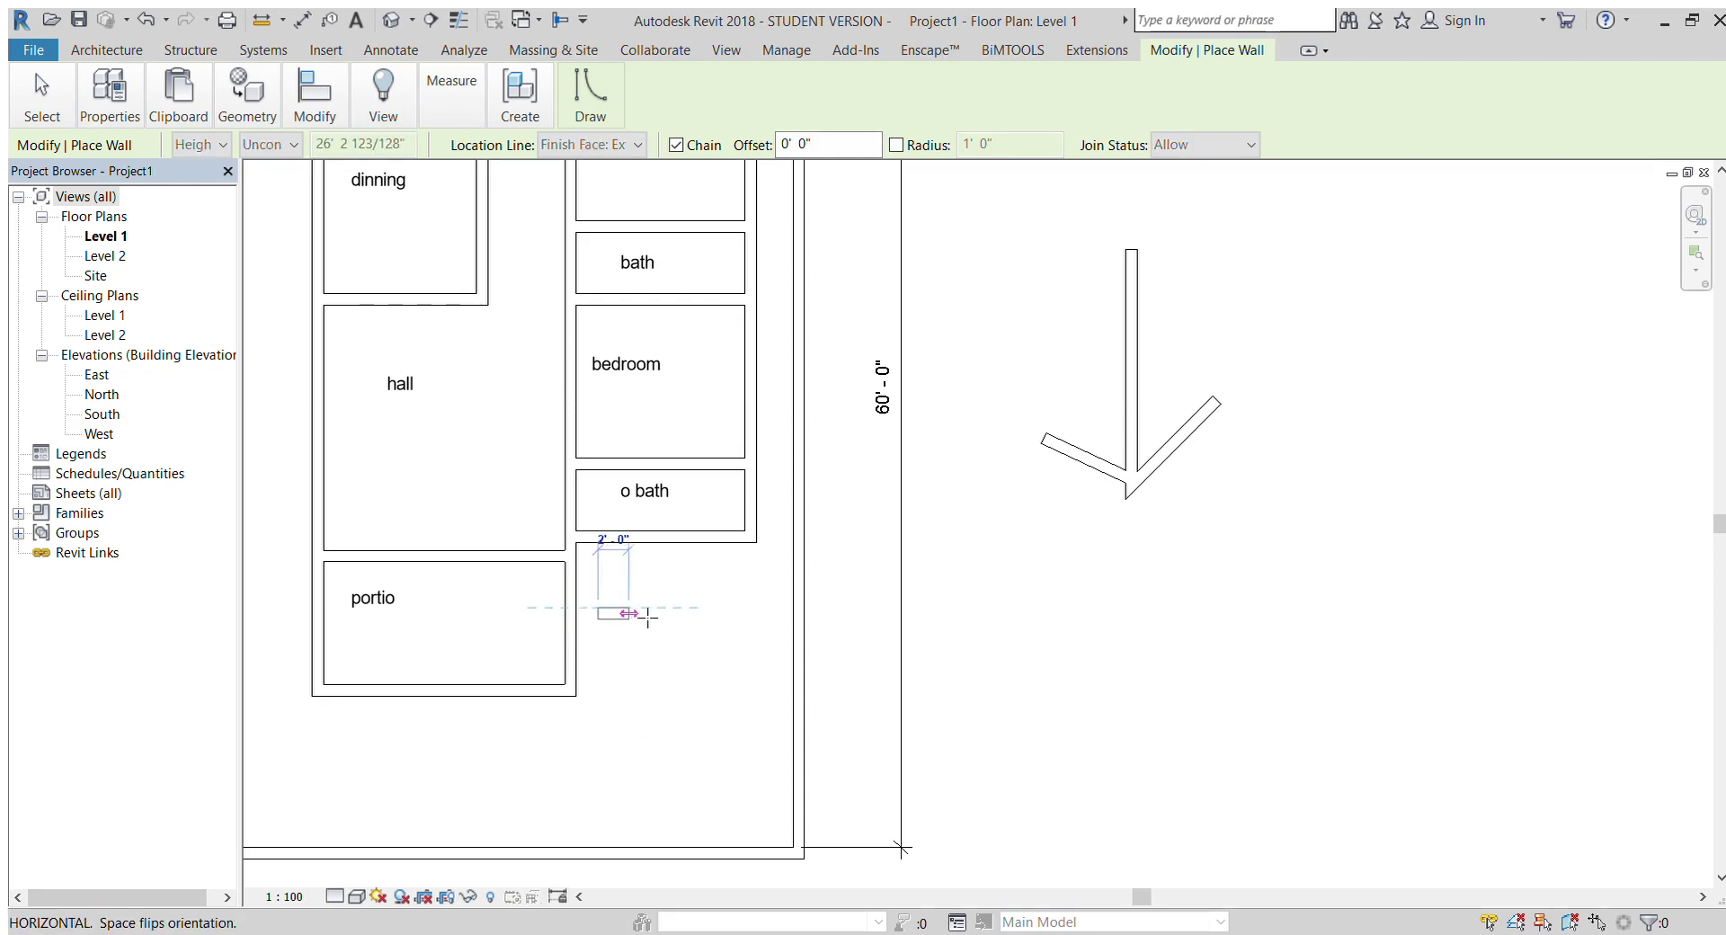
click(682, 613)
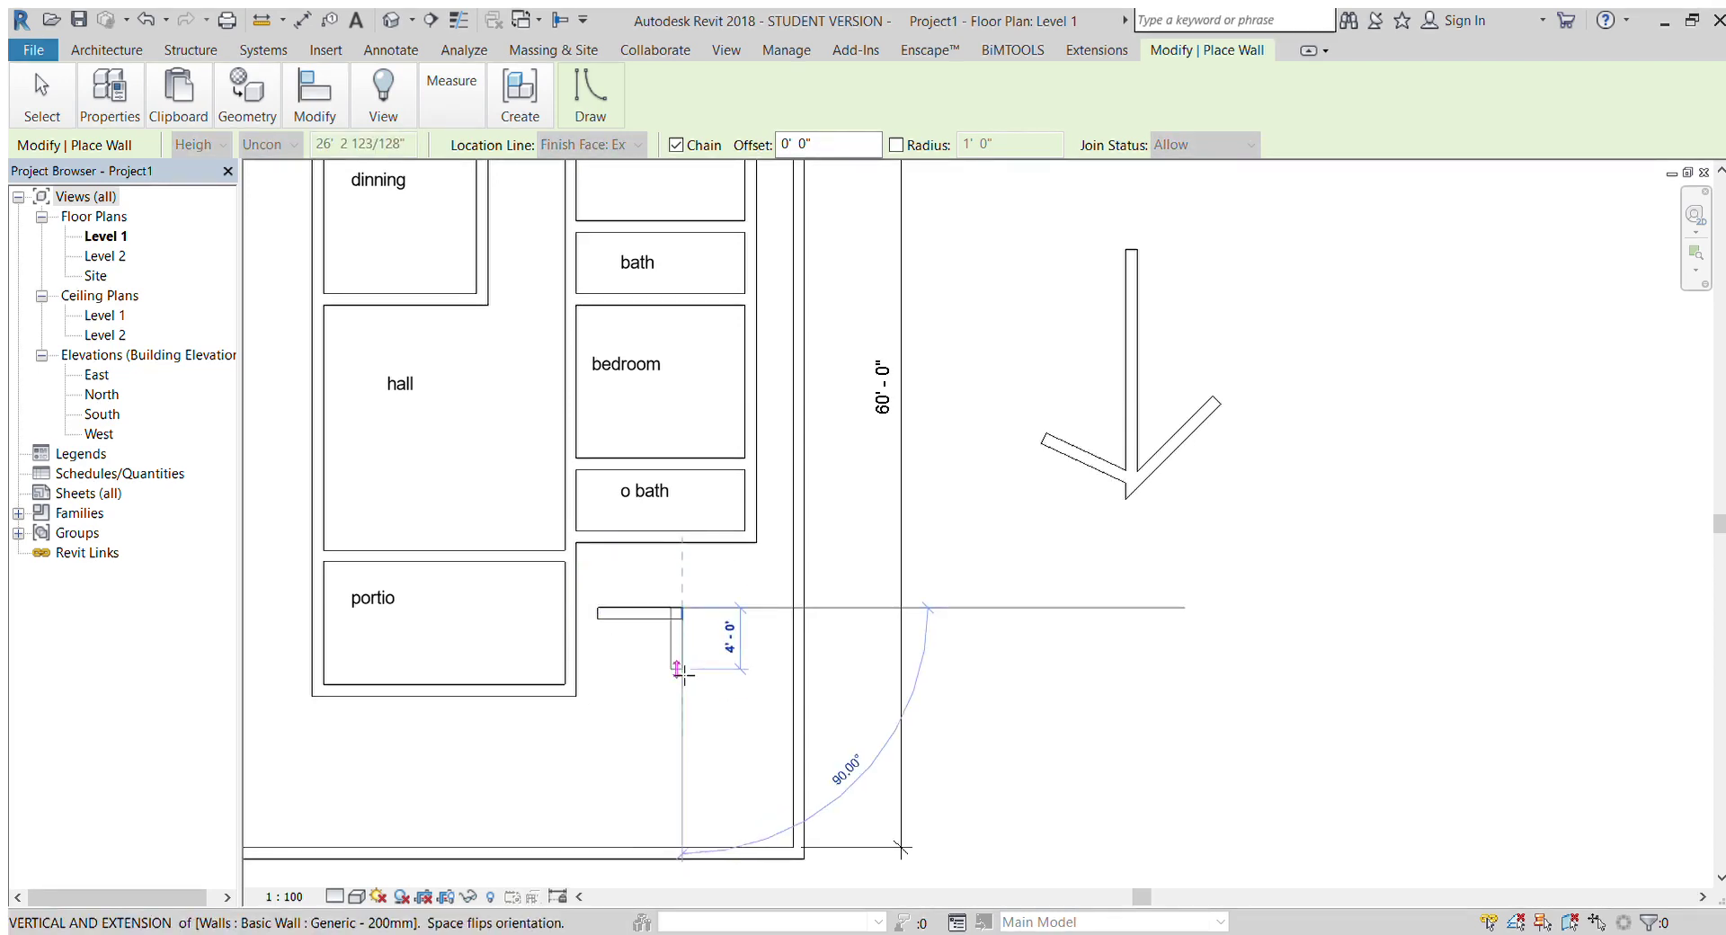
scroll(681, 670, down, 1)
scroll(683, 647, down, 1)
key(Escape)
key(Escape)
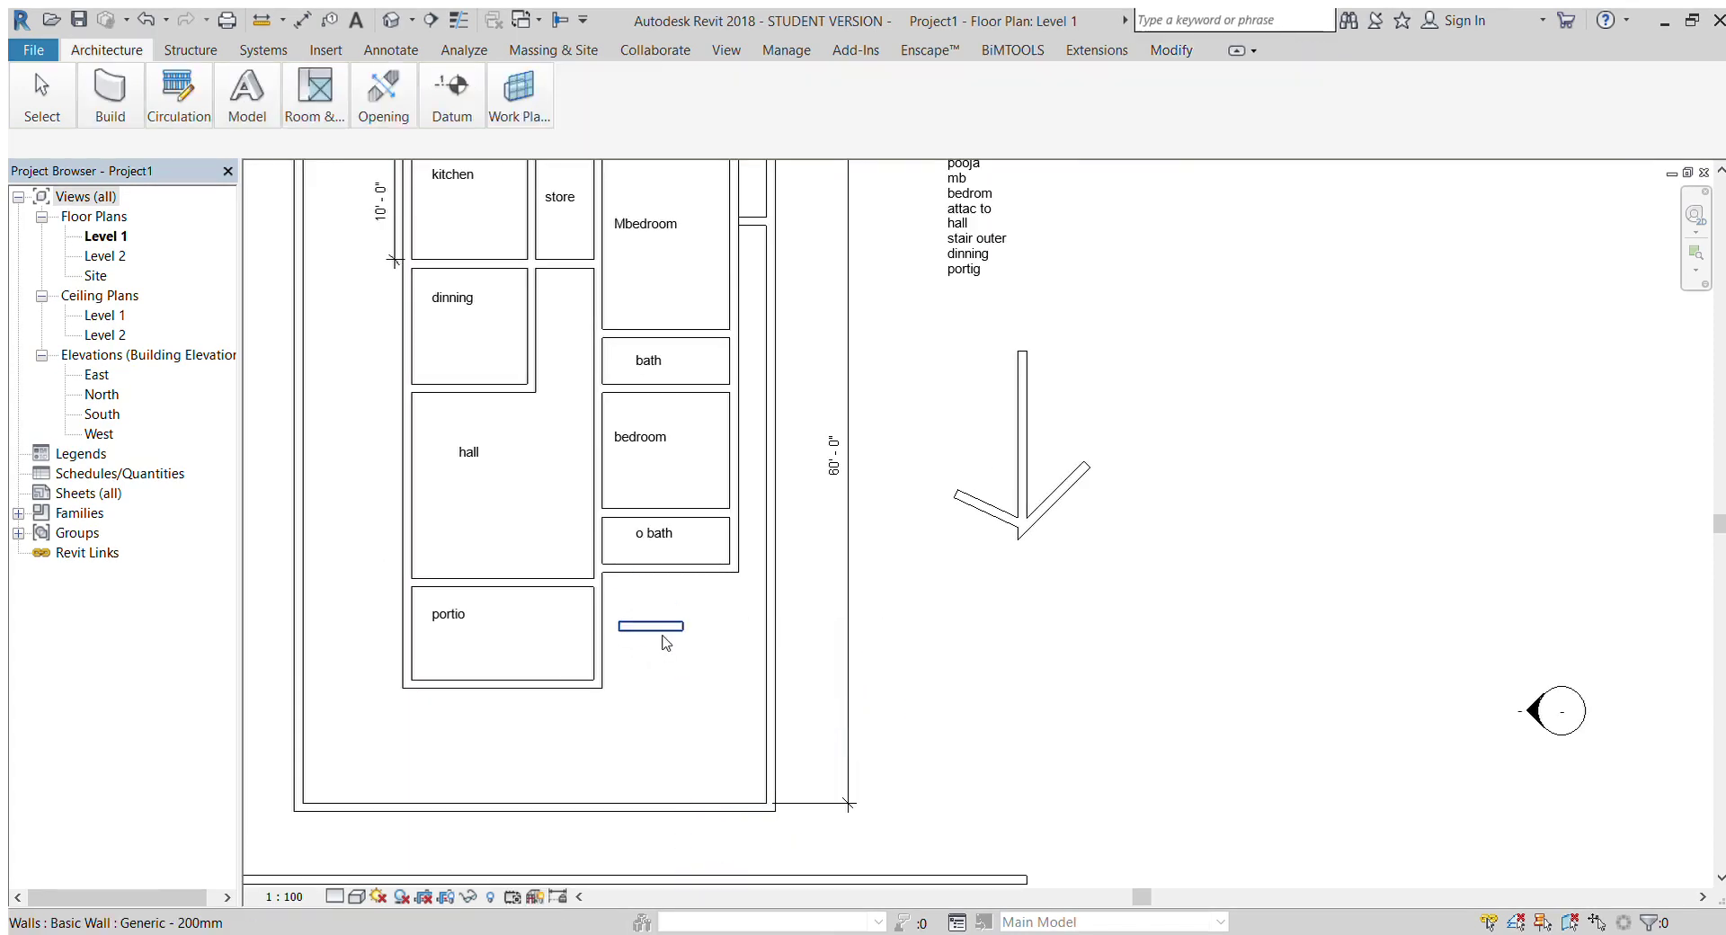
click(664, 636)
key(Delete)
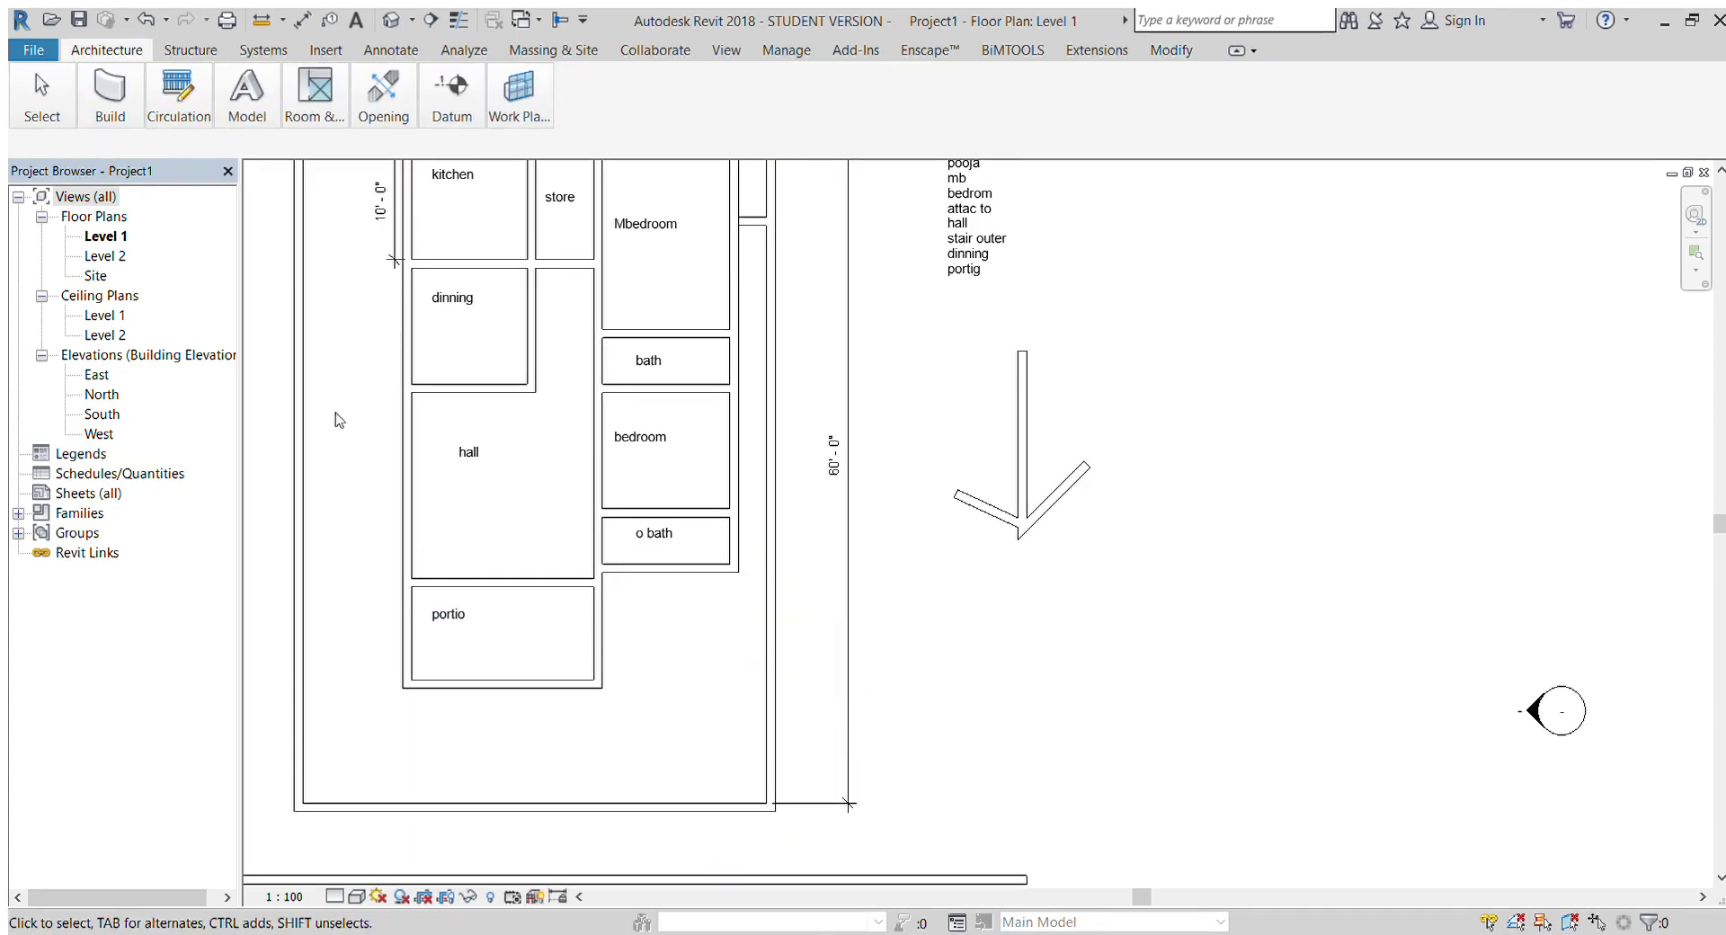
scroll(359, 550, down, 1)
scroll(358, 546, down, 1)
scroll(347, 442, down, 1)
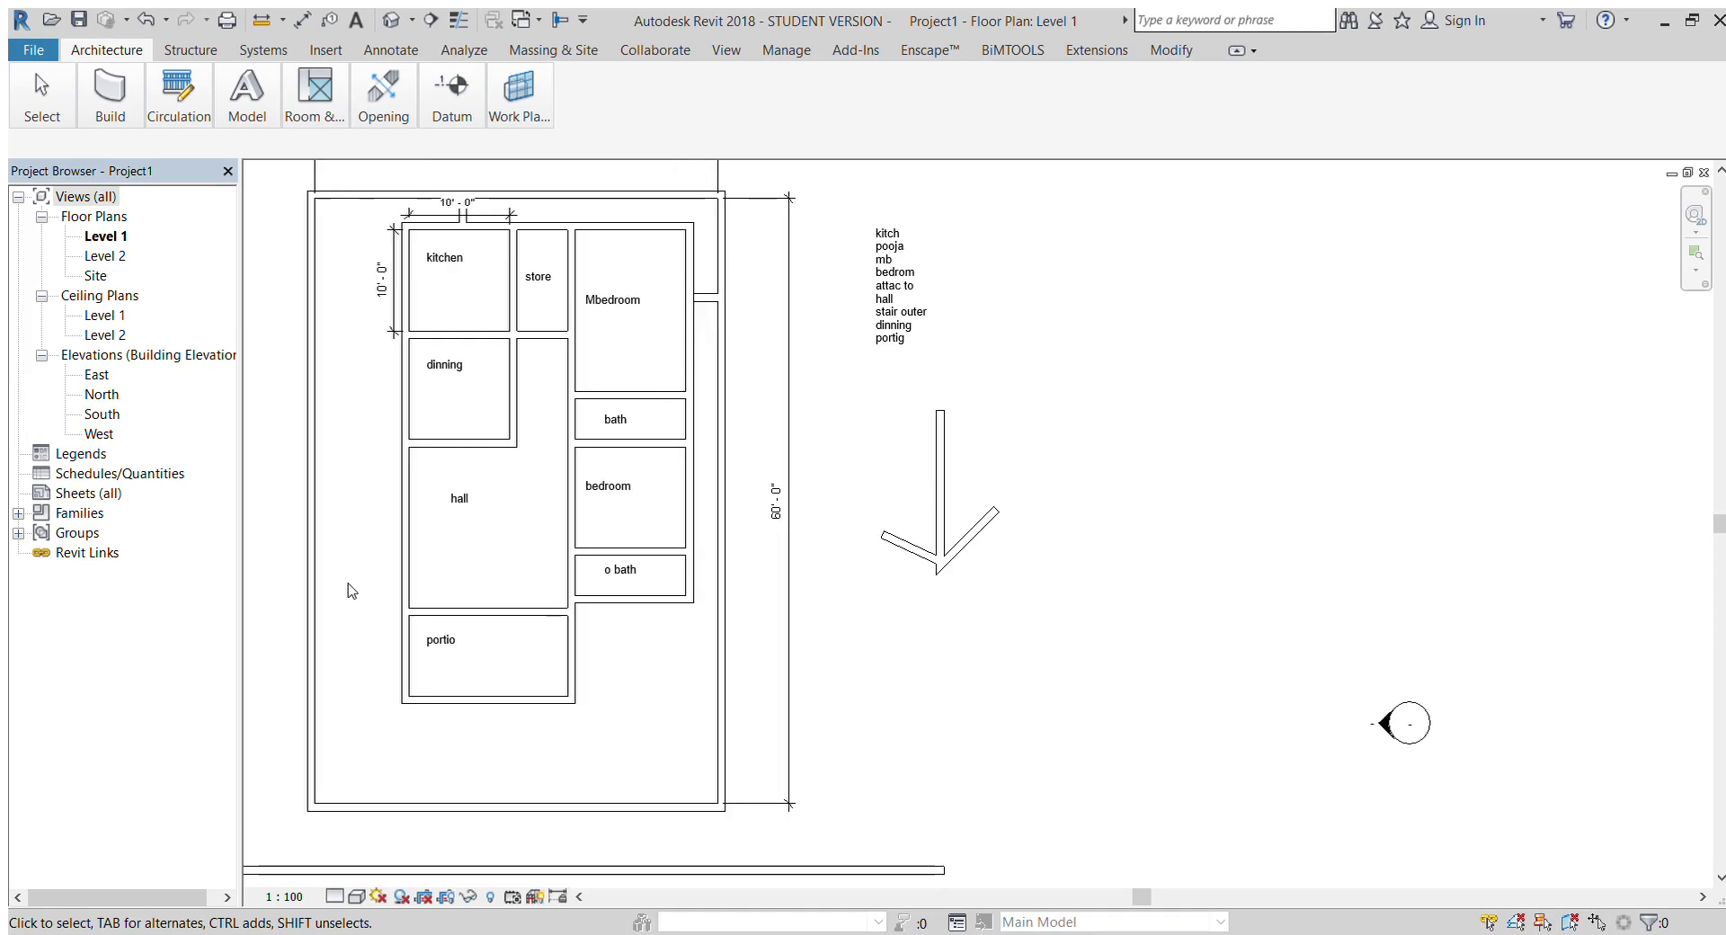
scroll(348, 582, down, 1)
scroll(358, 575, up, 1)
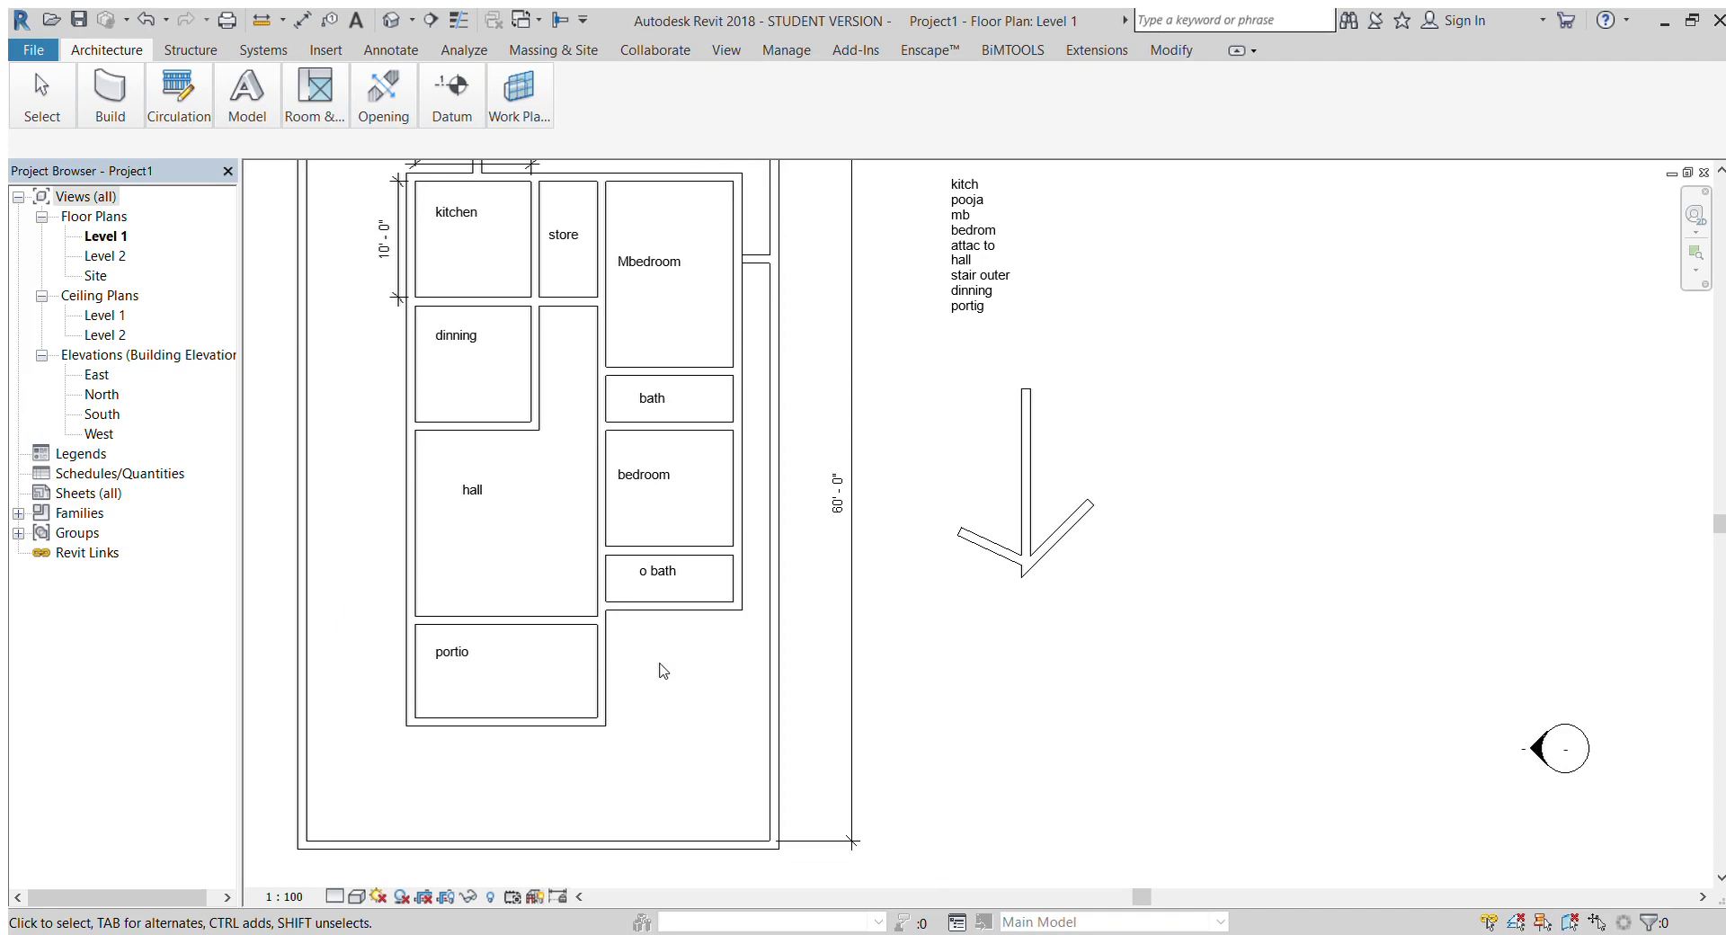
scroll(662, 671, down, 1)
scroll(418, 310, up, 2)
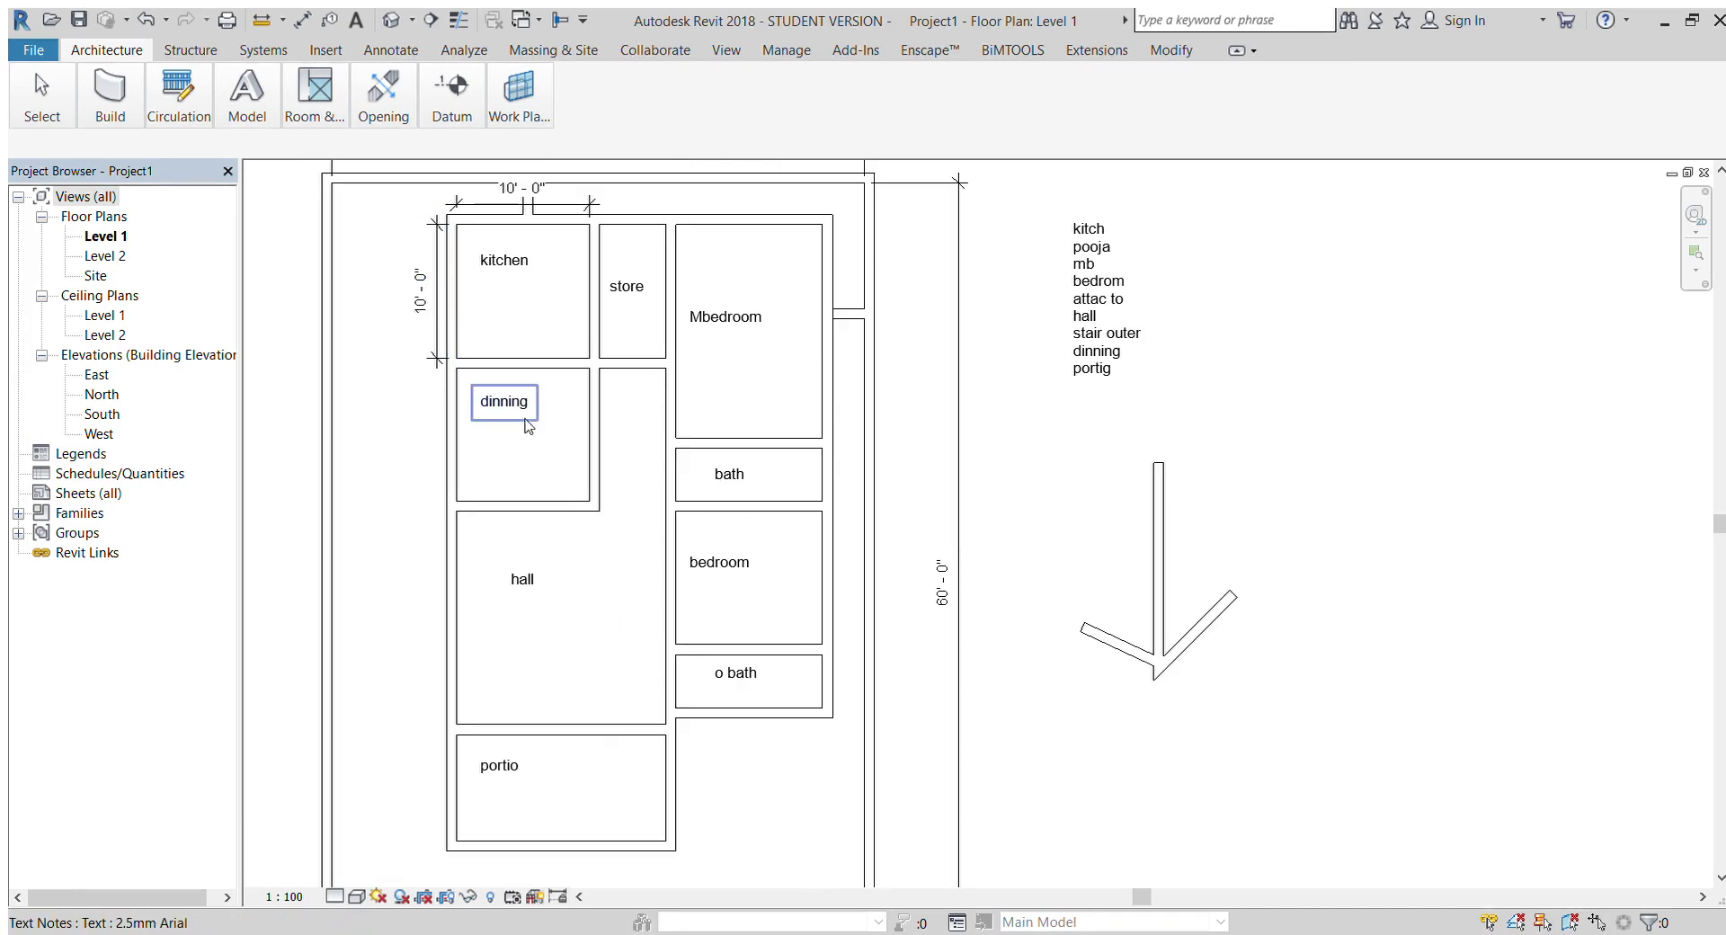
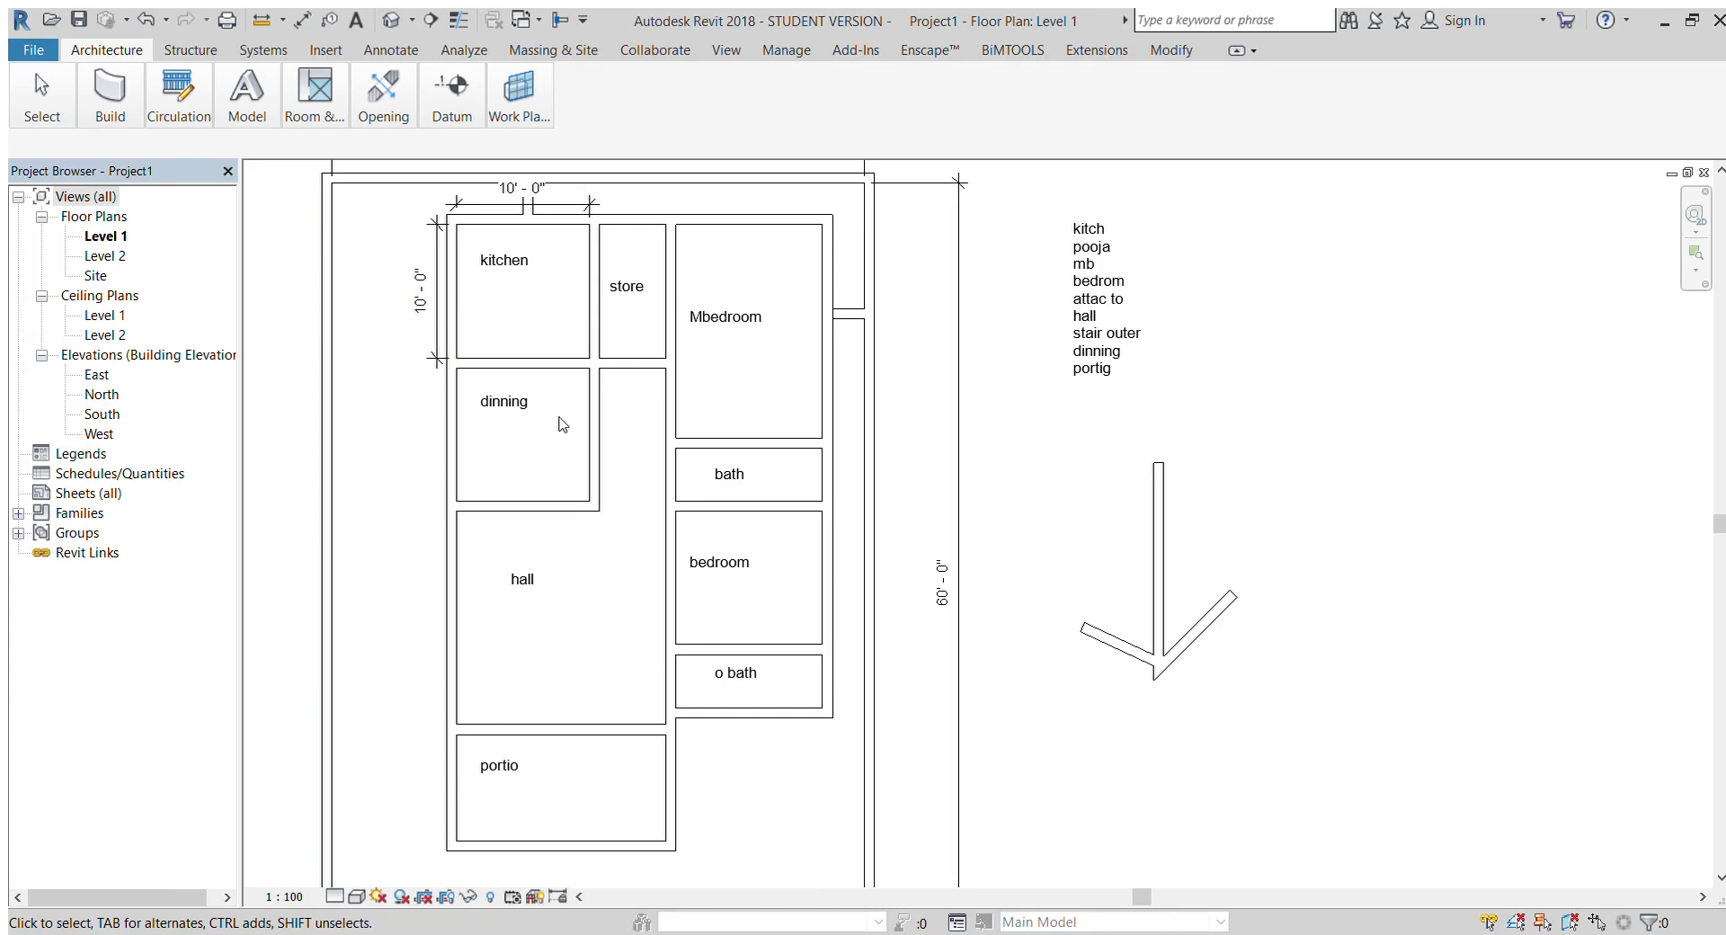
- Split the kitchen's lower wall twice with SL and delete the middle piece to form a kitchen–dining doorway
scroll(677, 504, down, 1)
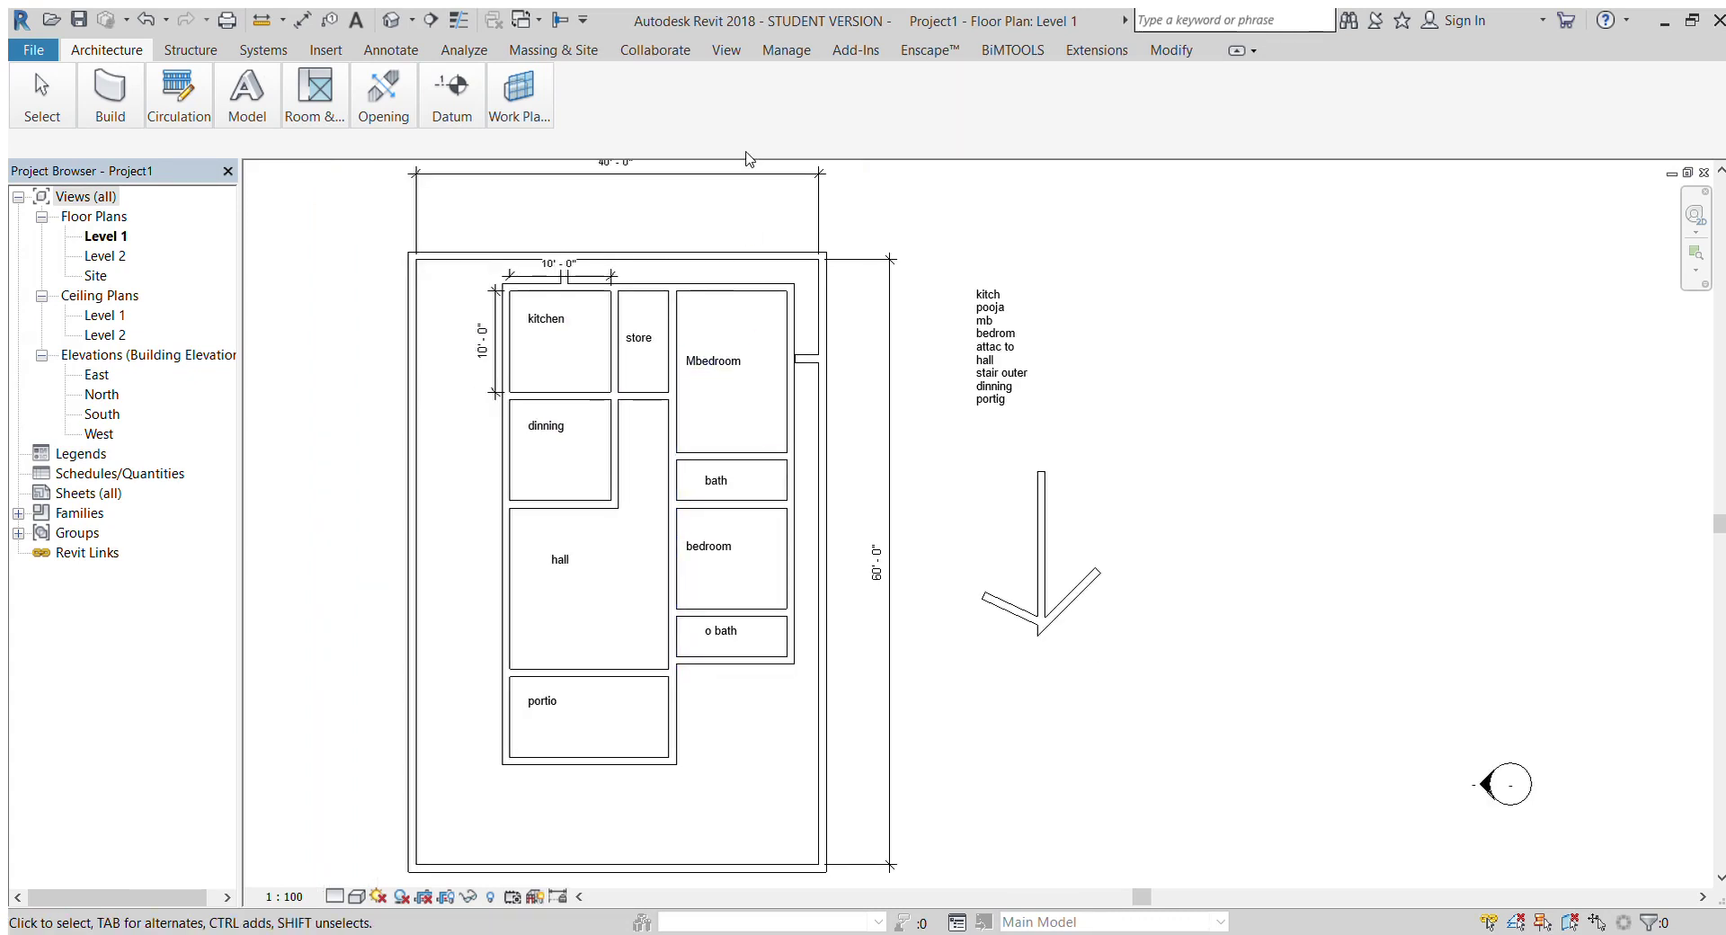
click(1150, 56)
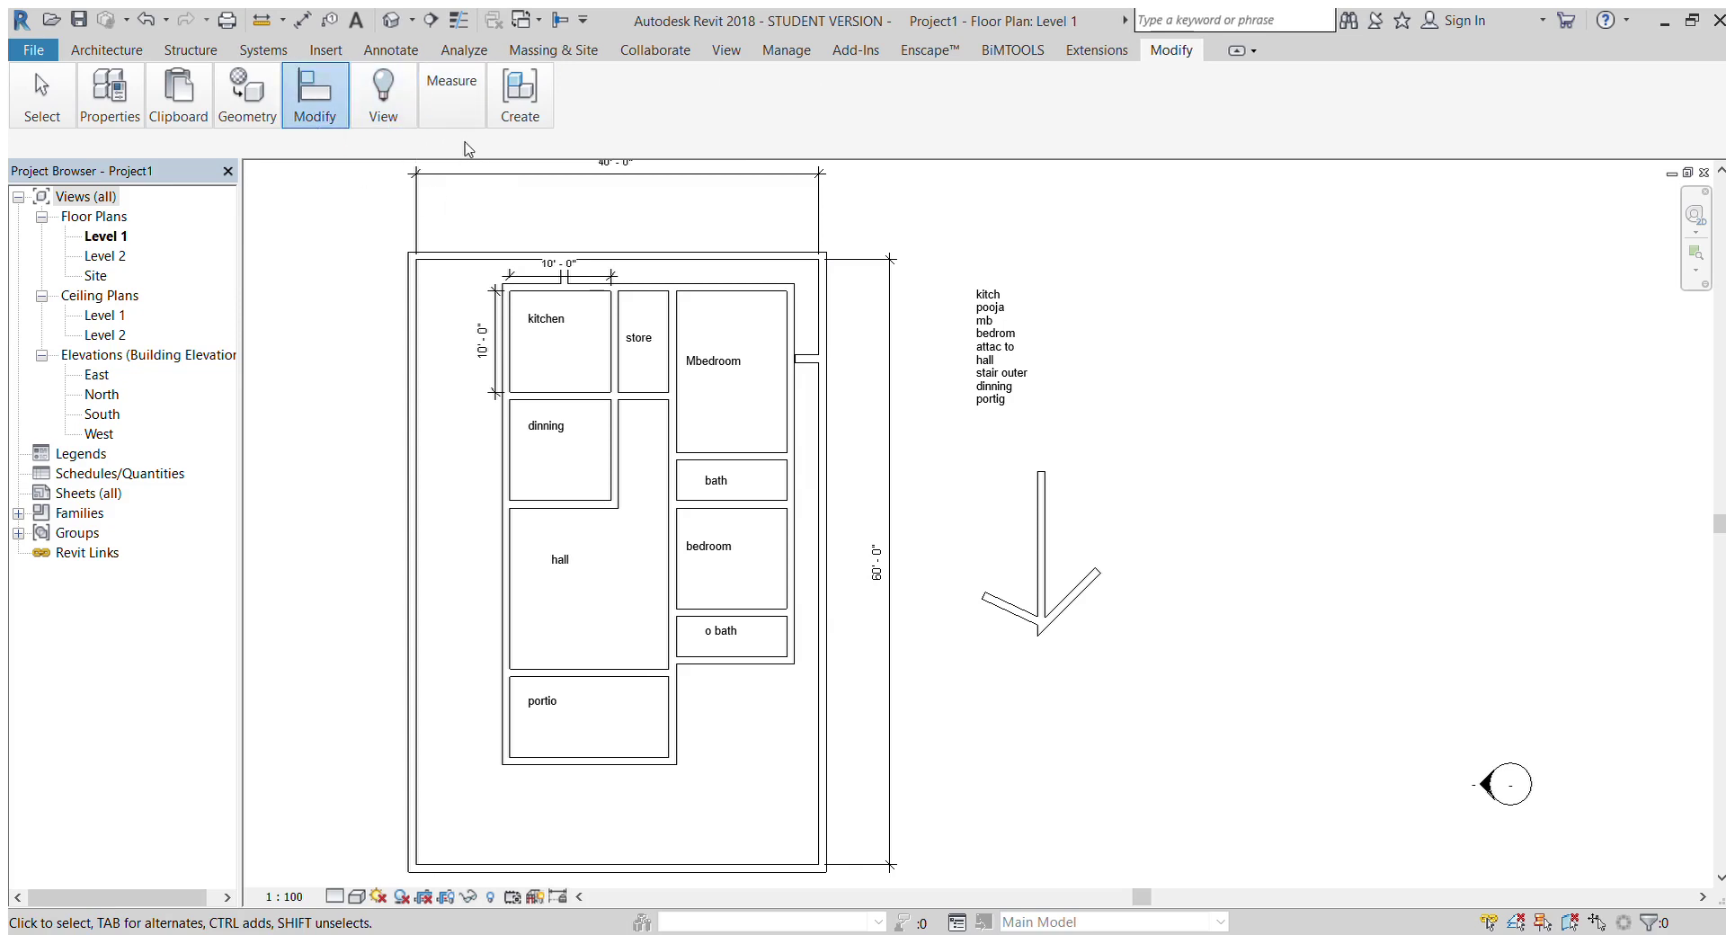
key(s)
key(l)
scroll(630, 342, up, 2)
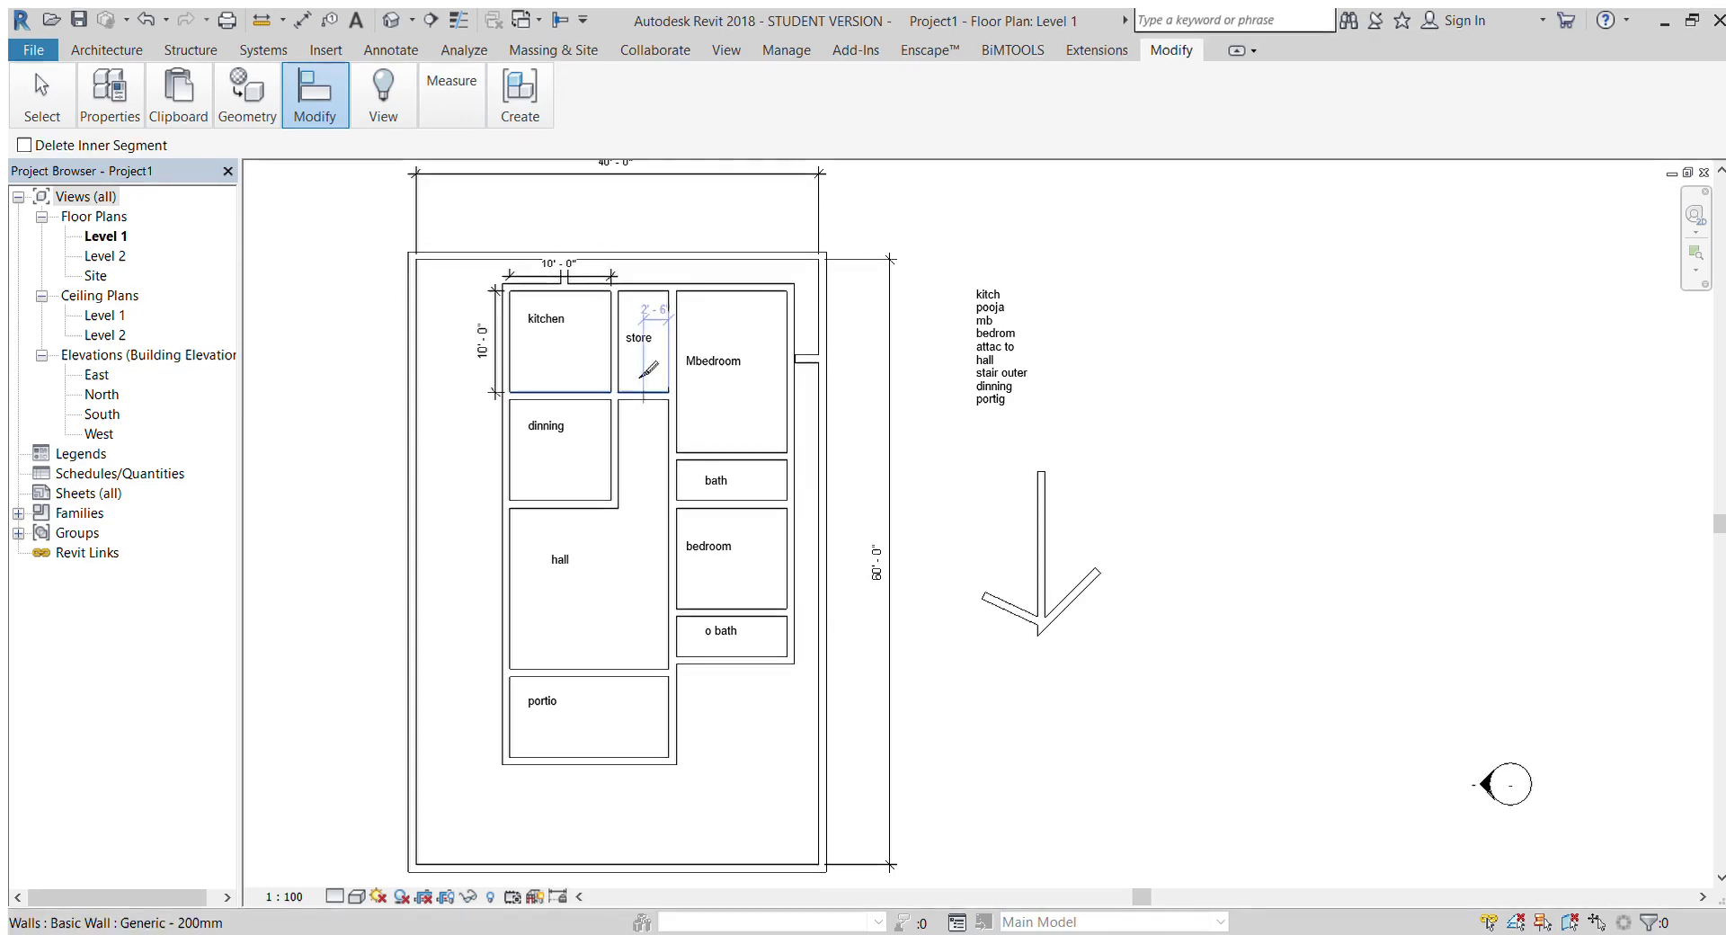
scroll(629, 341, up, 2)
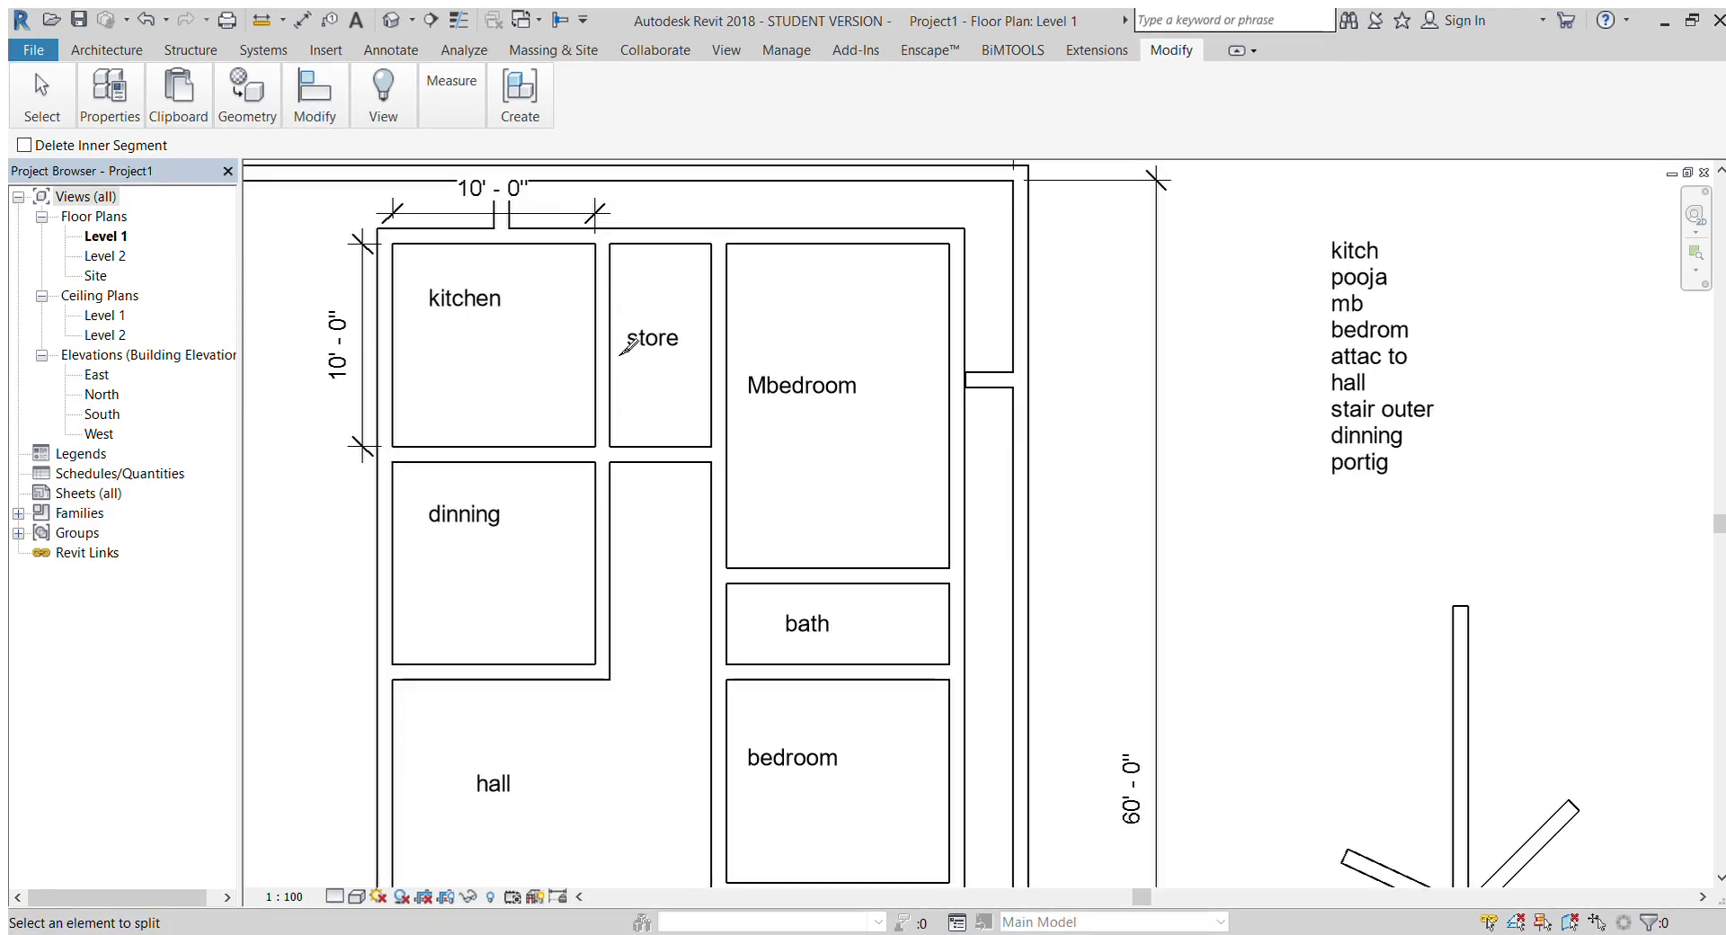
click(481, 452)
click(525, 454)
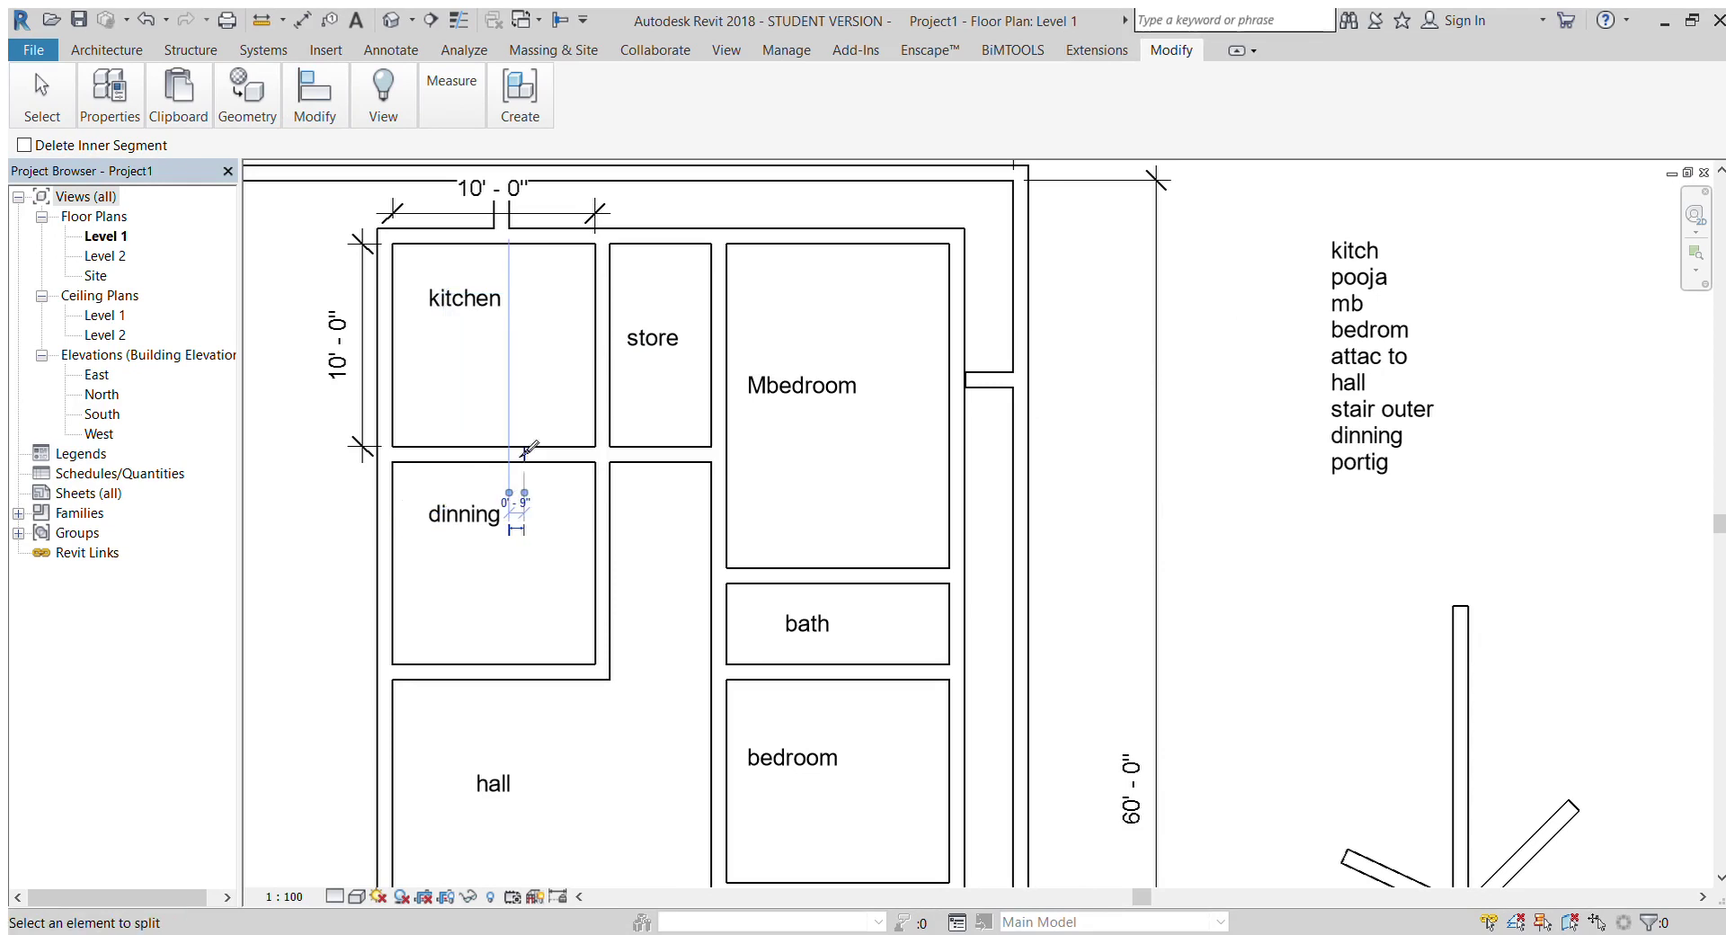
key(Escape)
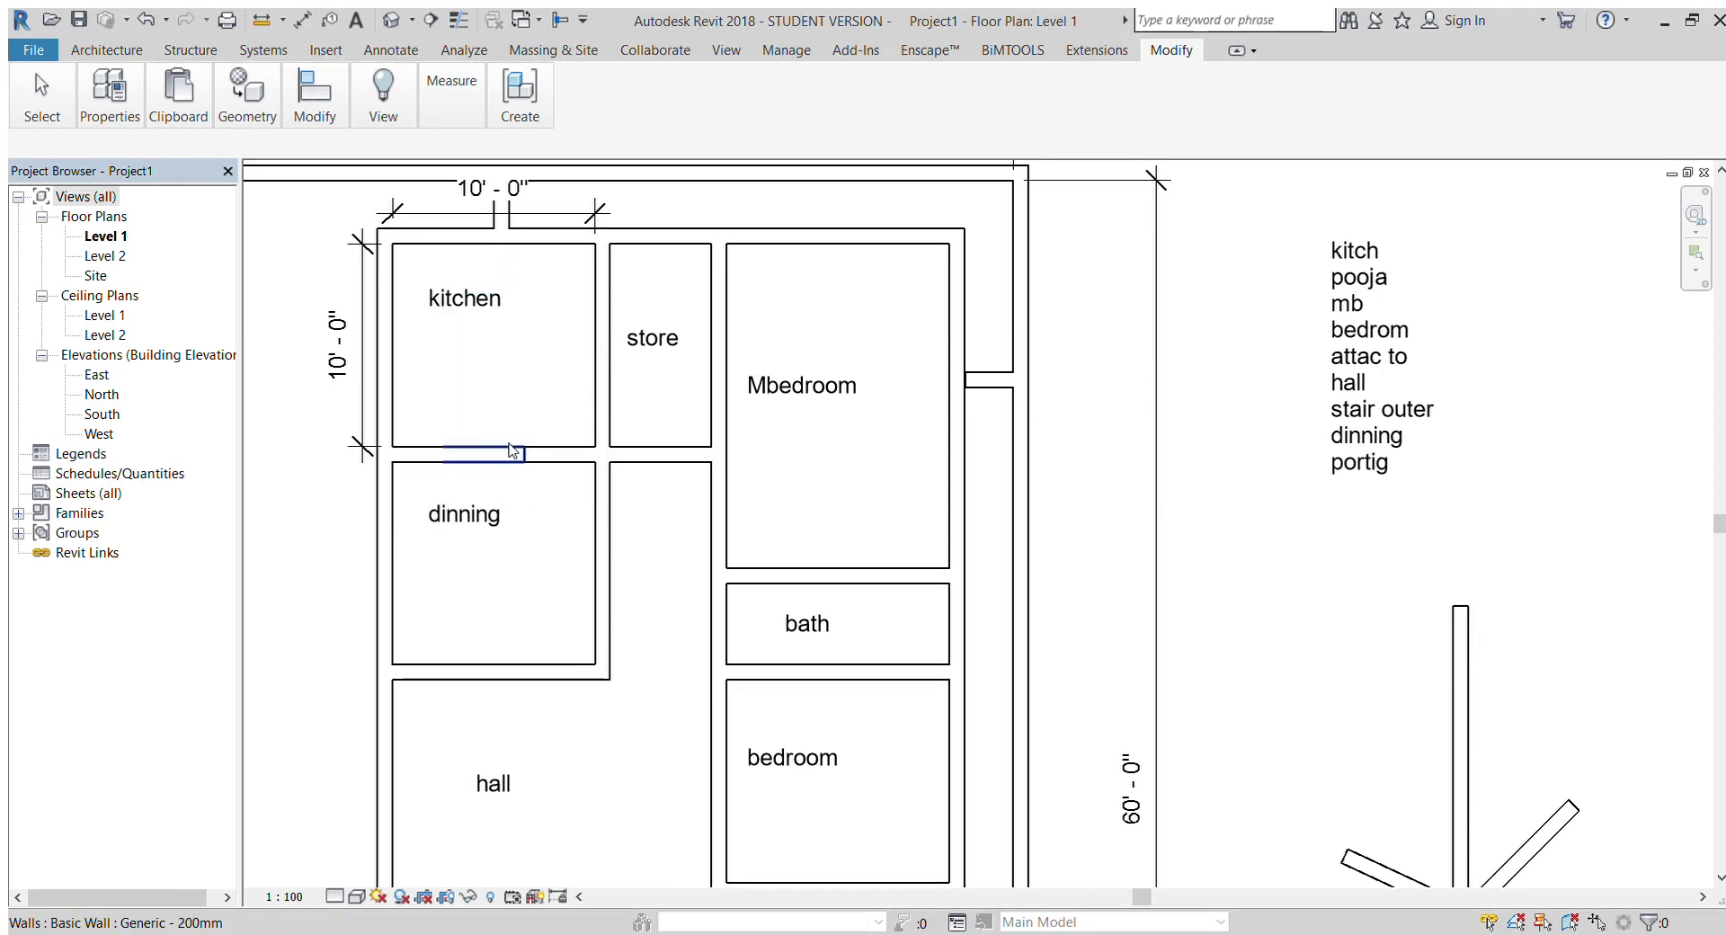
click(501, 454)
key(Delete)
- Cut the kitchen–store wall and delete the piece to open the kitchen into the store
scroll(424, 443, down, 1)
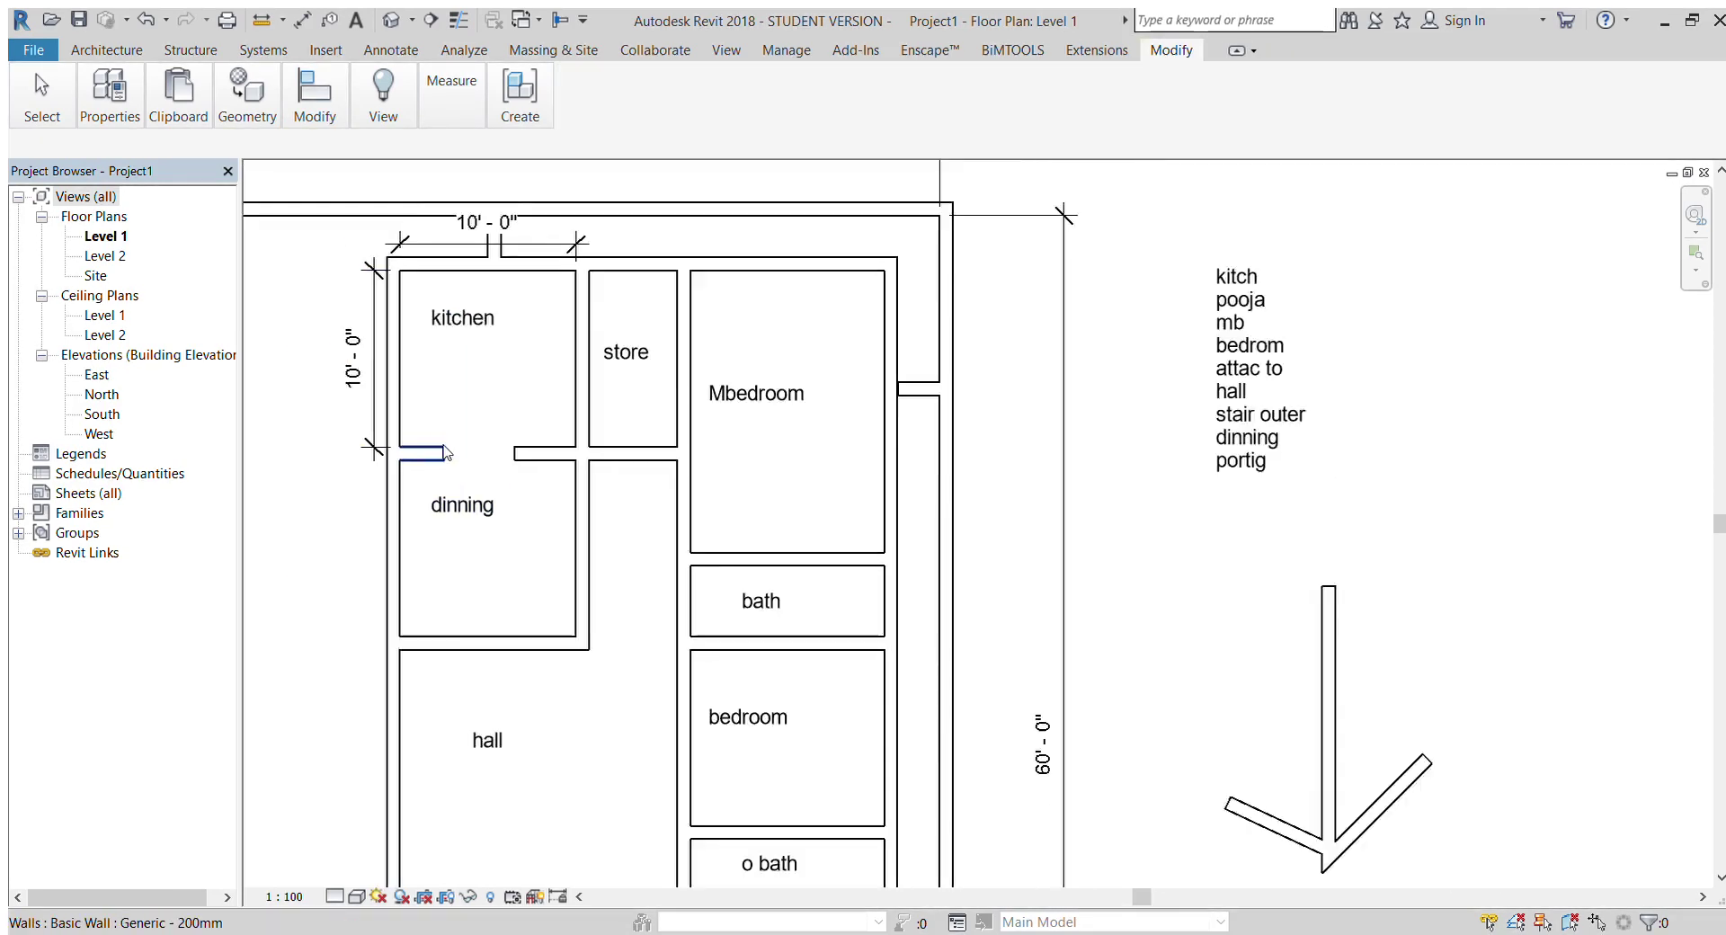
scroll(418, 439, down, 1)
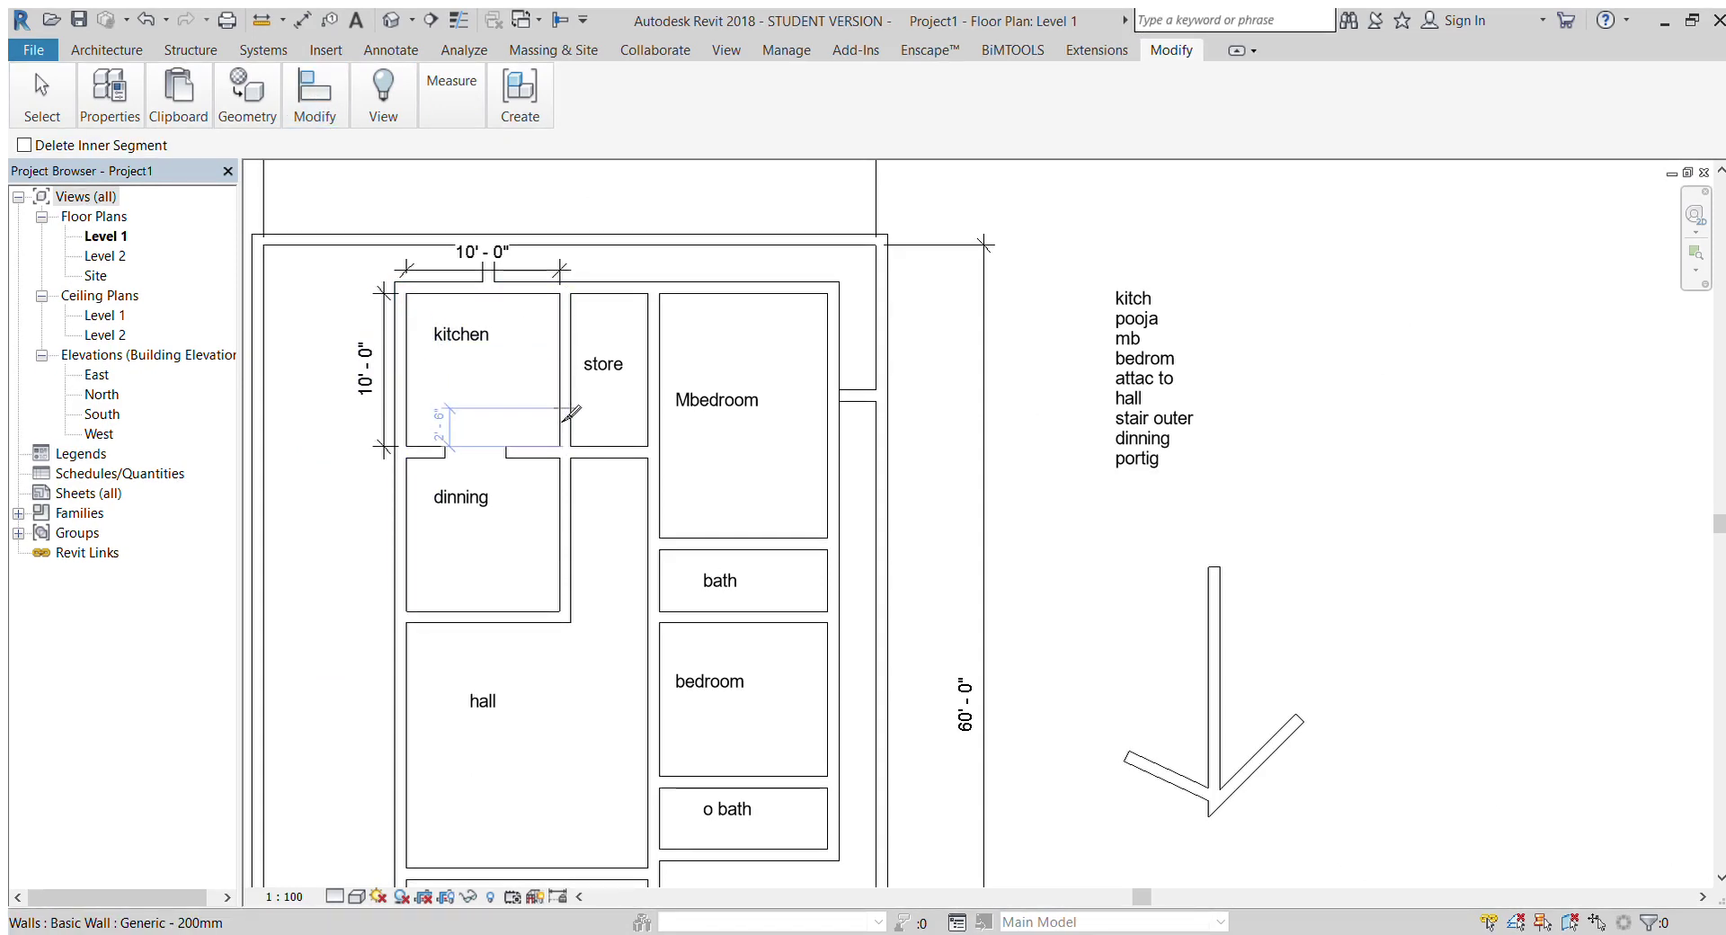
click(565, 342)
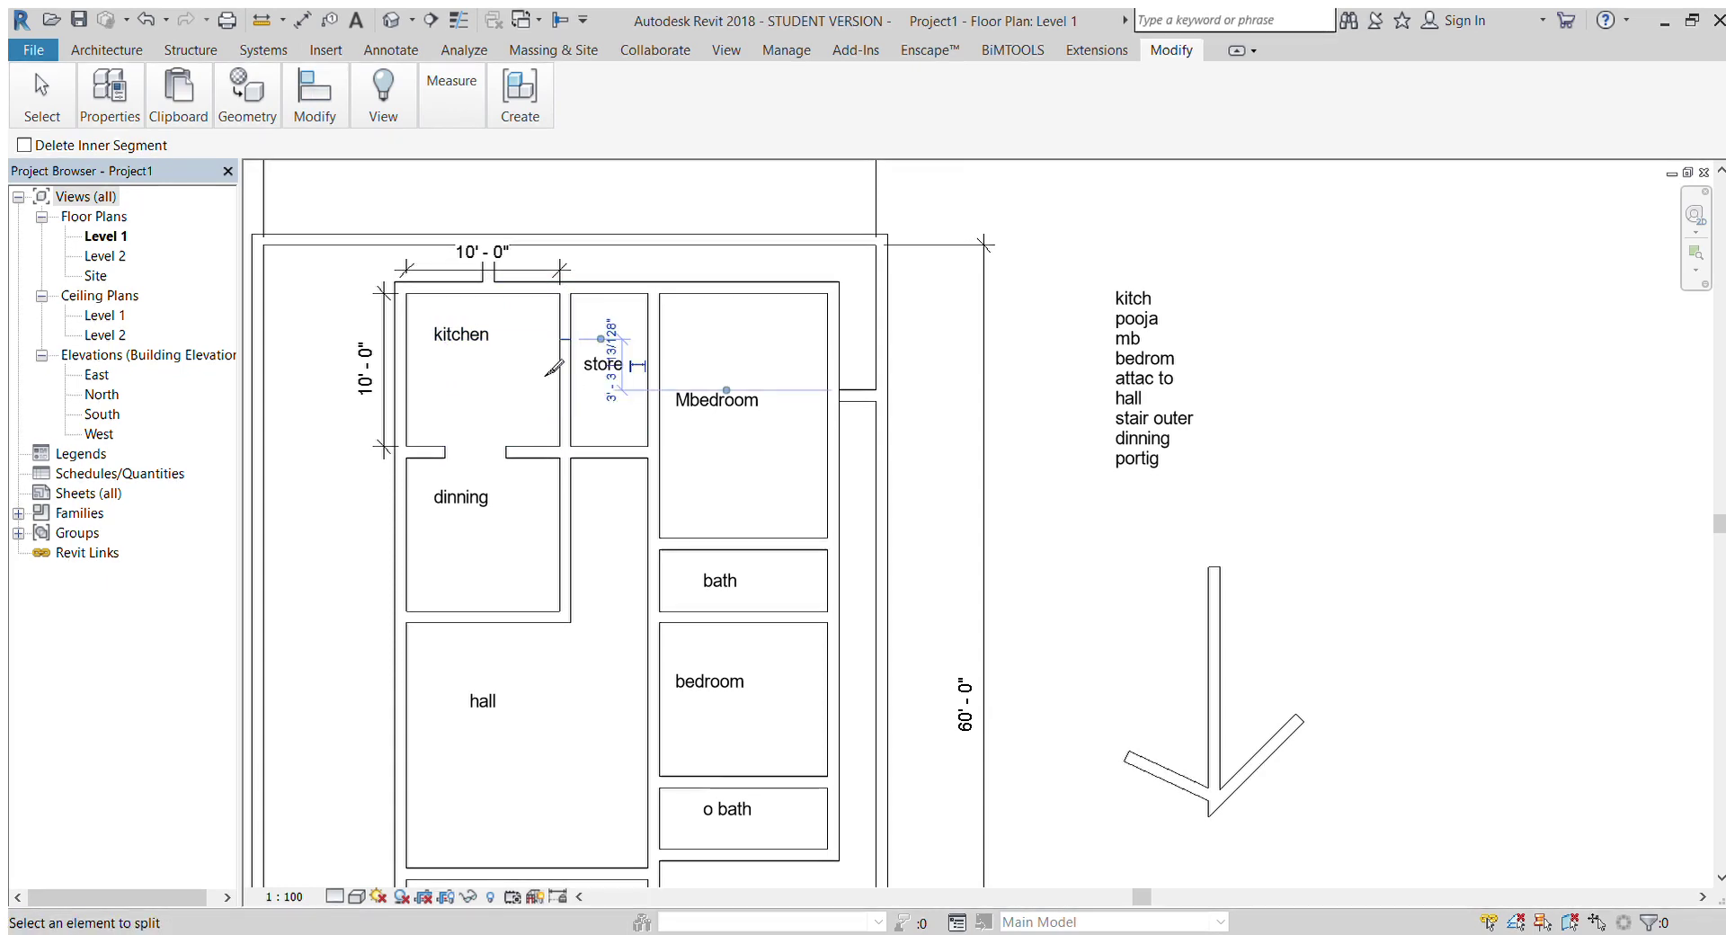
key(Escape)
click(557, 369)
key(Delete)
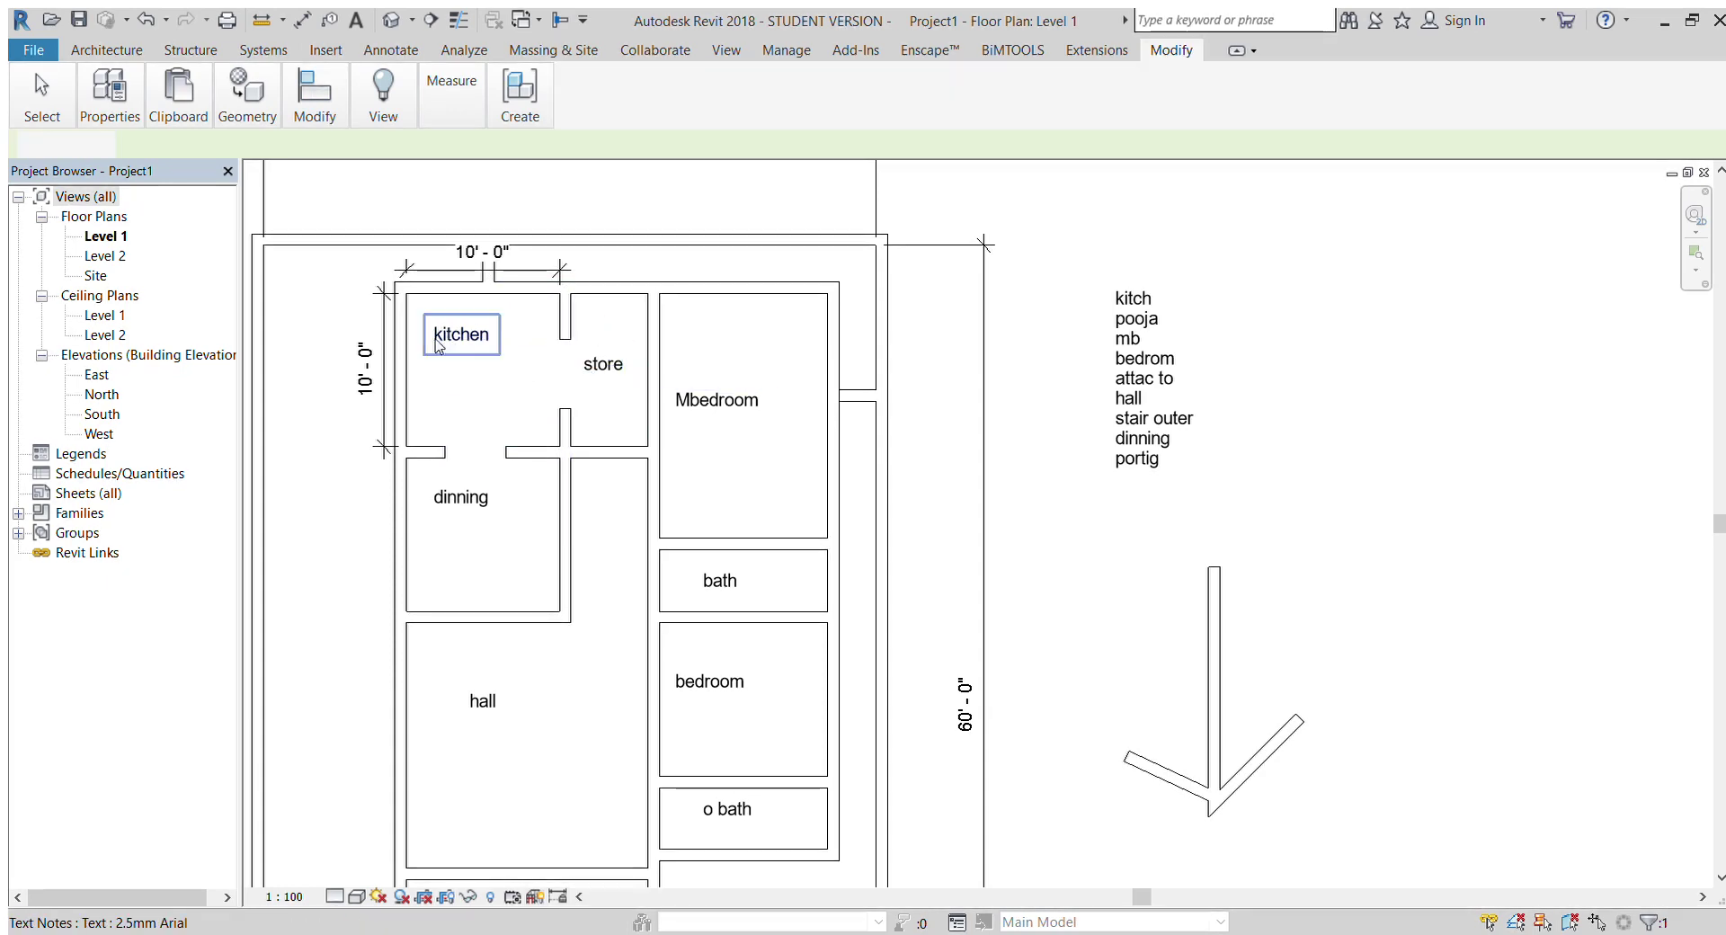
- Split the dining room's right wall and delete the cut piece to leave an opening
scroll(418, 328, down, 2)
scroll(414, 611, up, 1)
scroll(414, 611, up, 1)
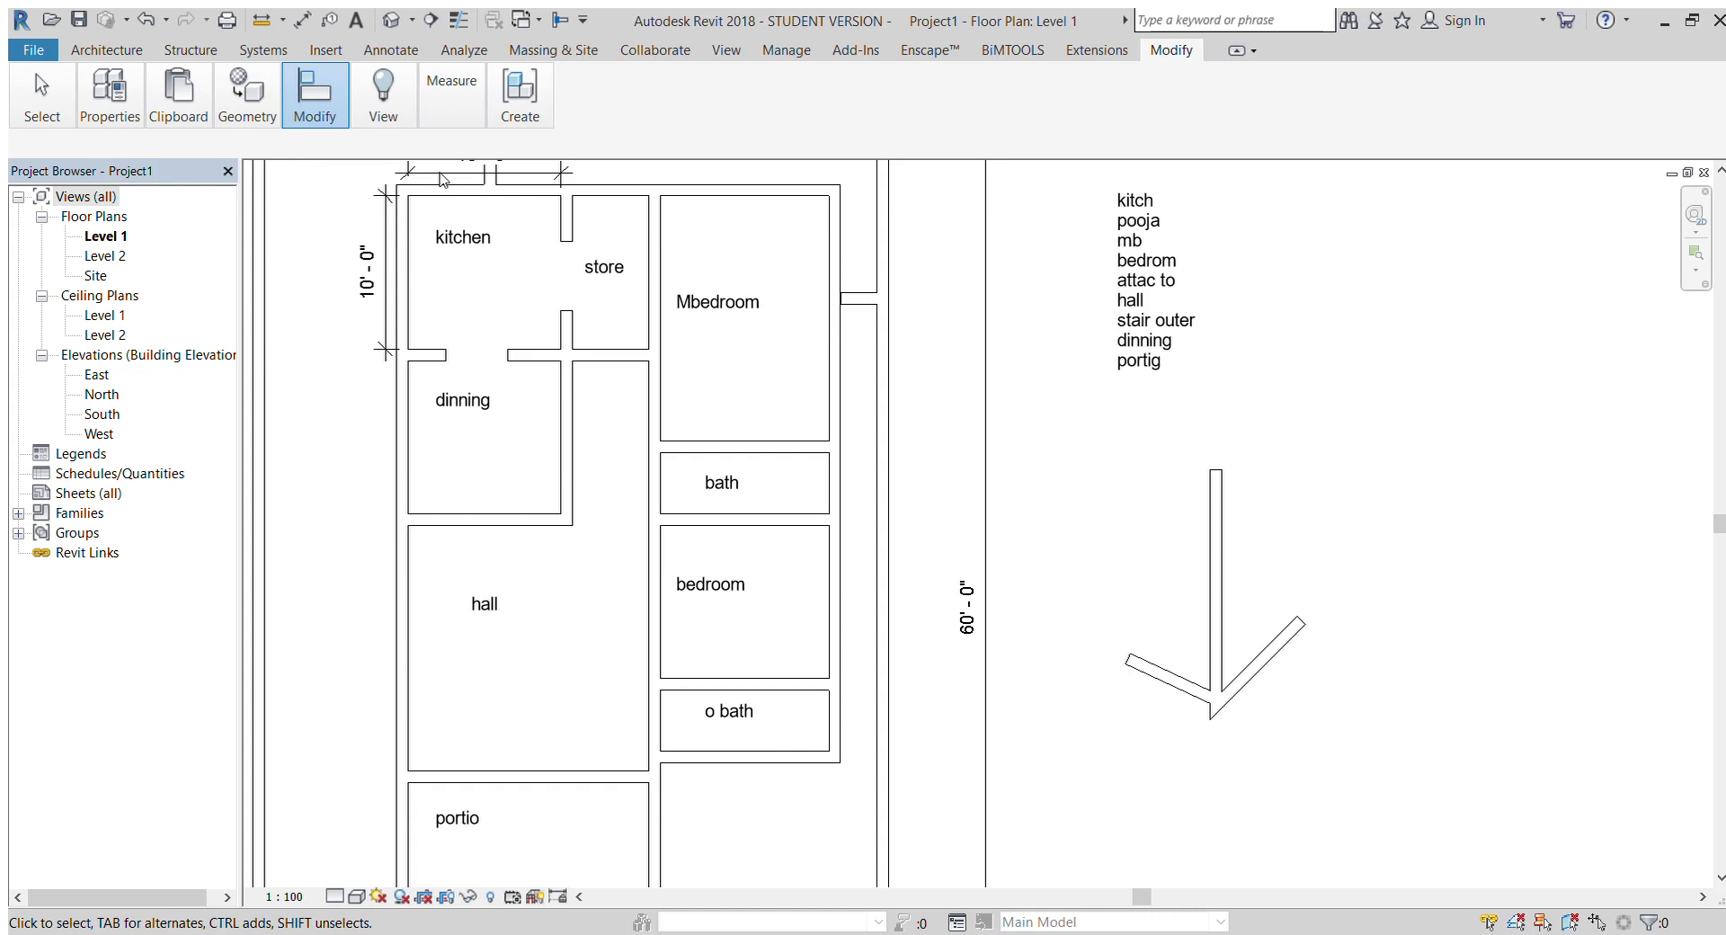
click(467, 153)
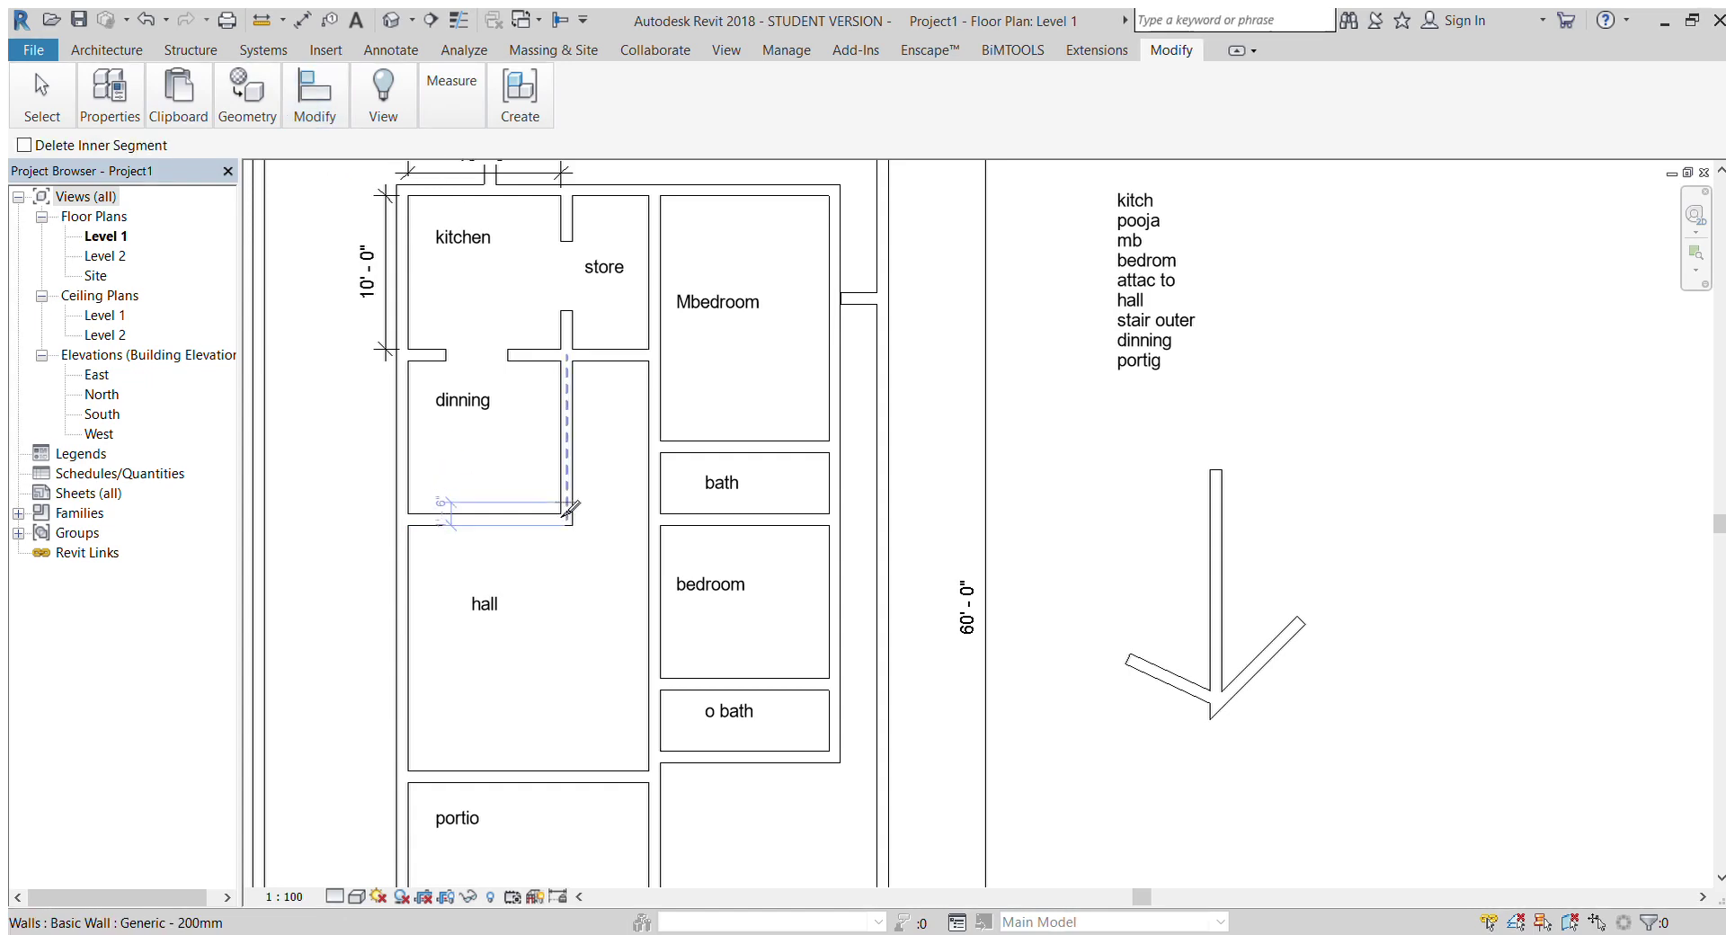
scroll(564, 477, up, 1)
scroll(565, 476, up, 1)
key(Escape)
click(569, 467)
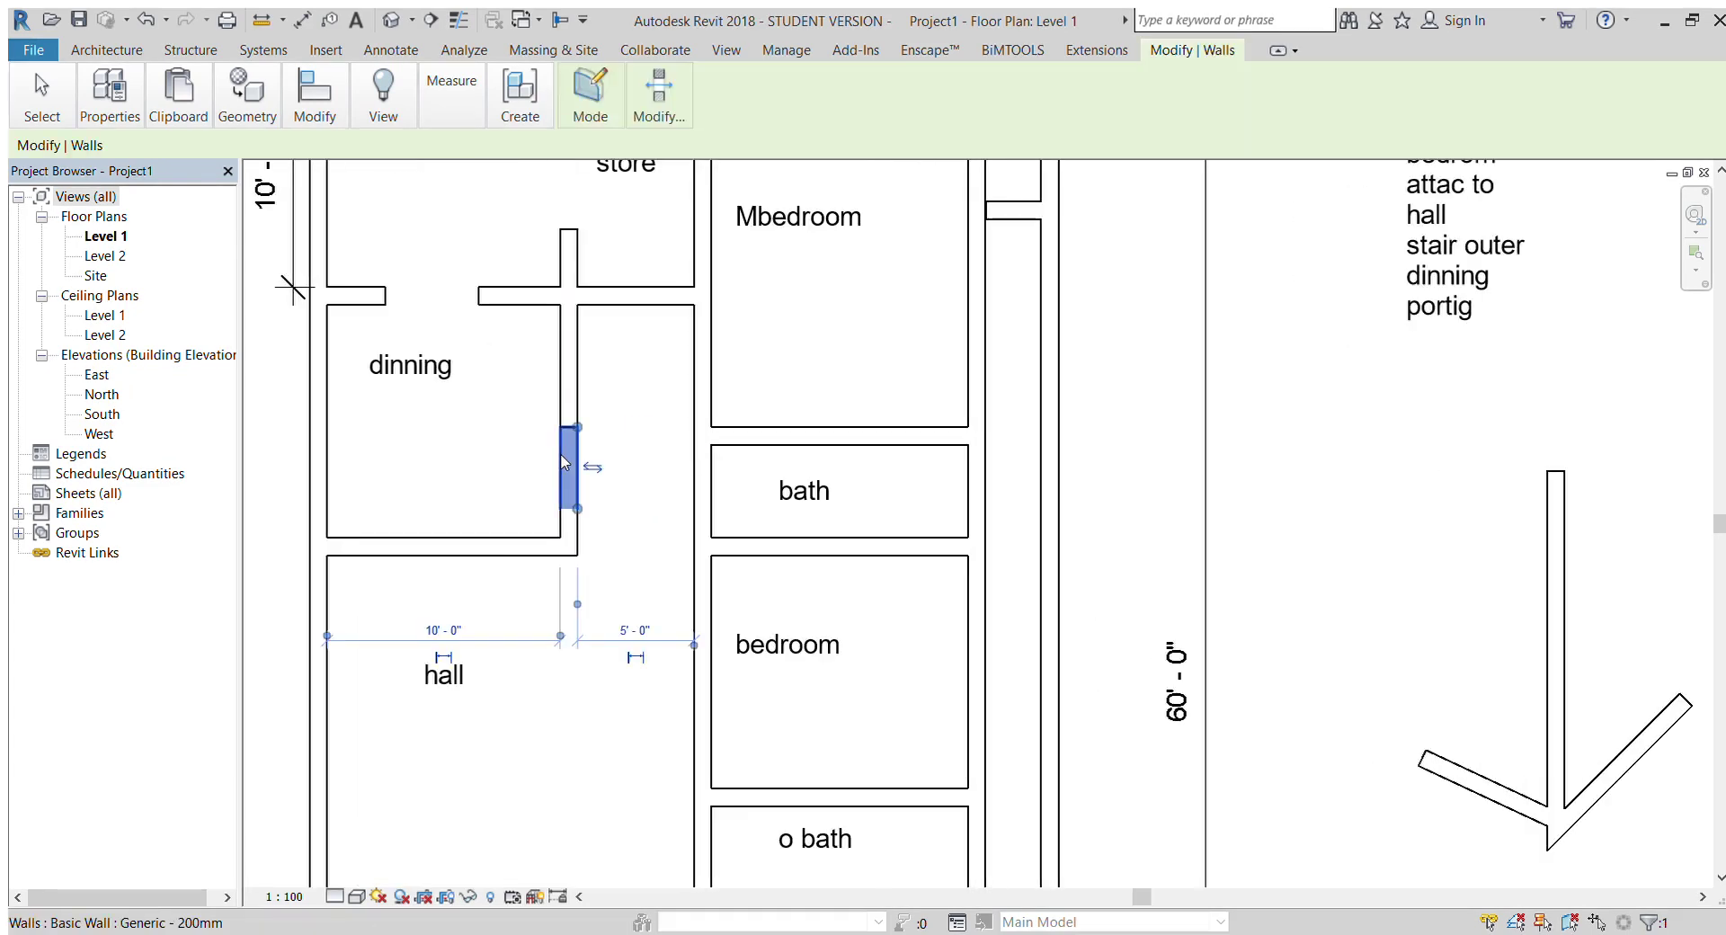
key(Delete)
scroll(493, 475, down, 2)
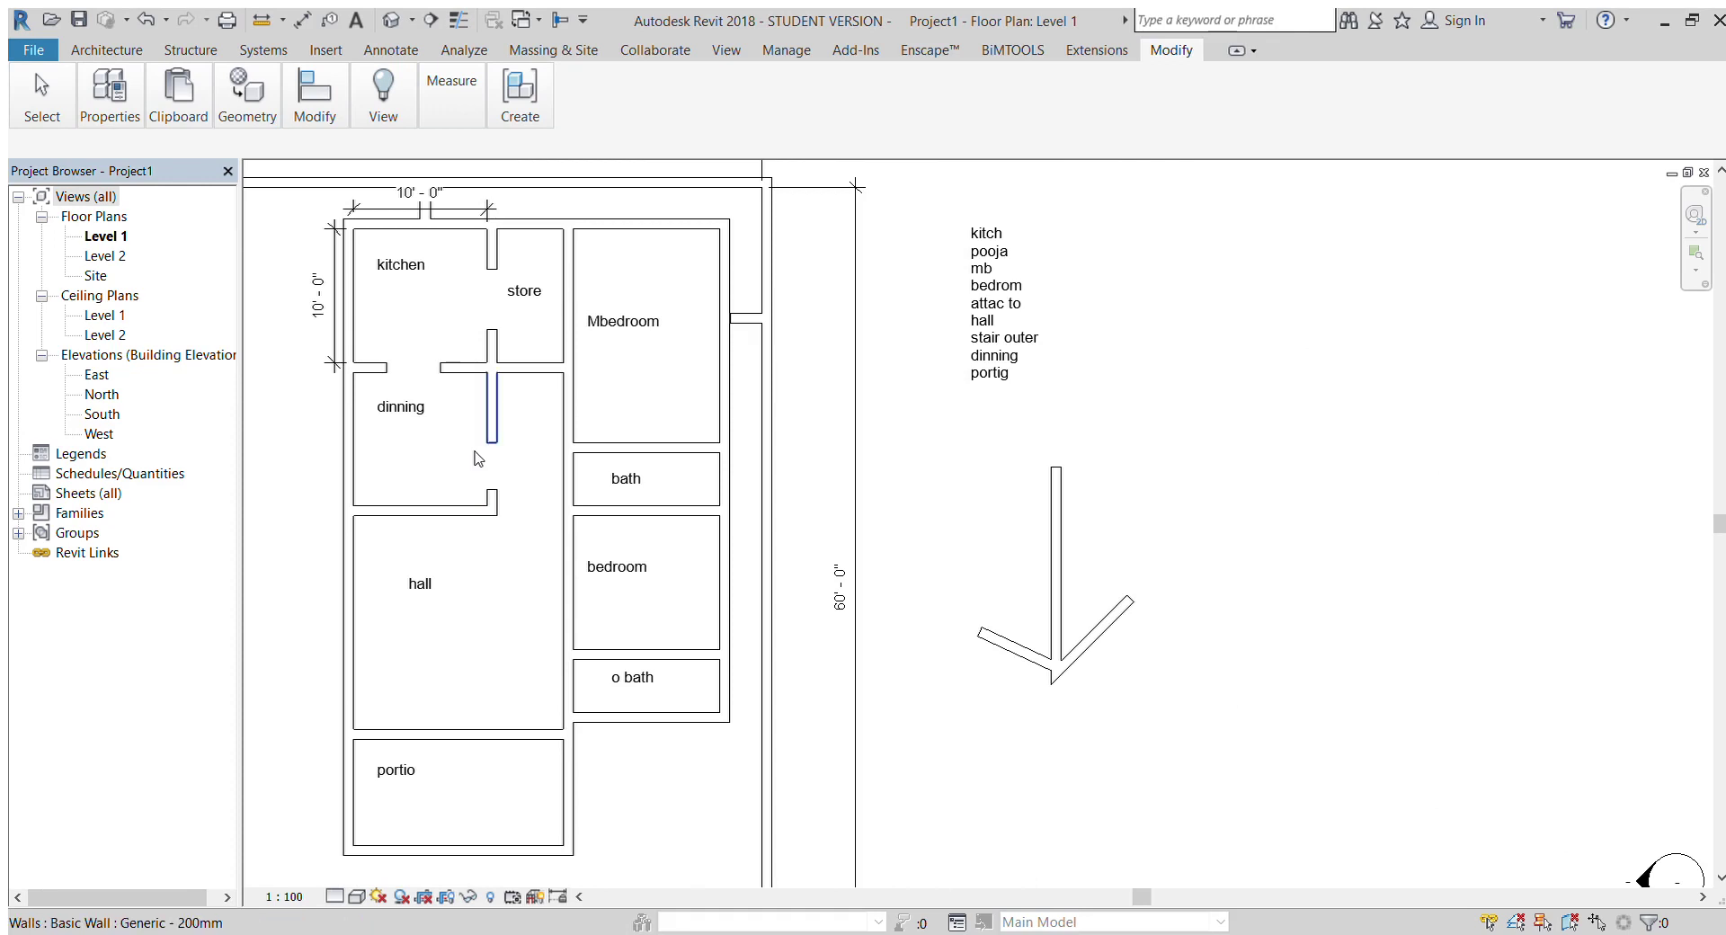
scroll(474, 457, up, 1)
scroll(382, 326, down, 1)
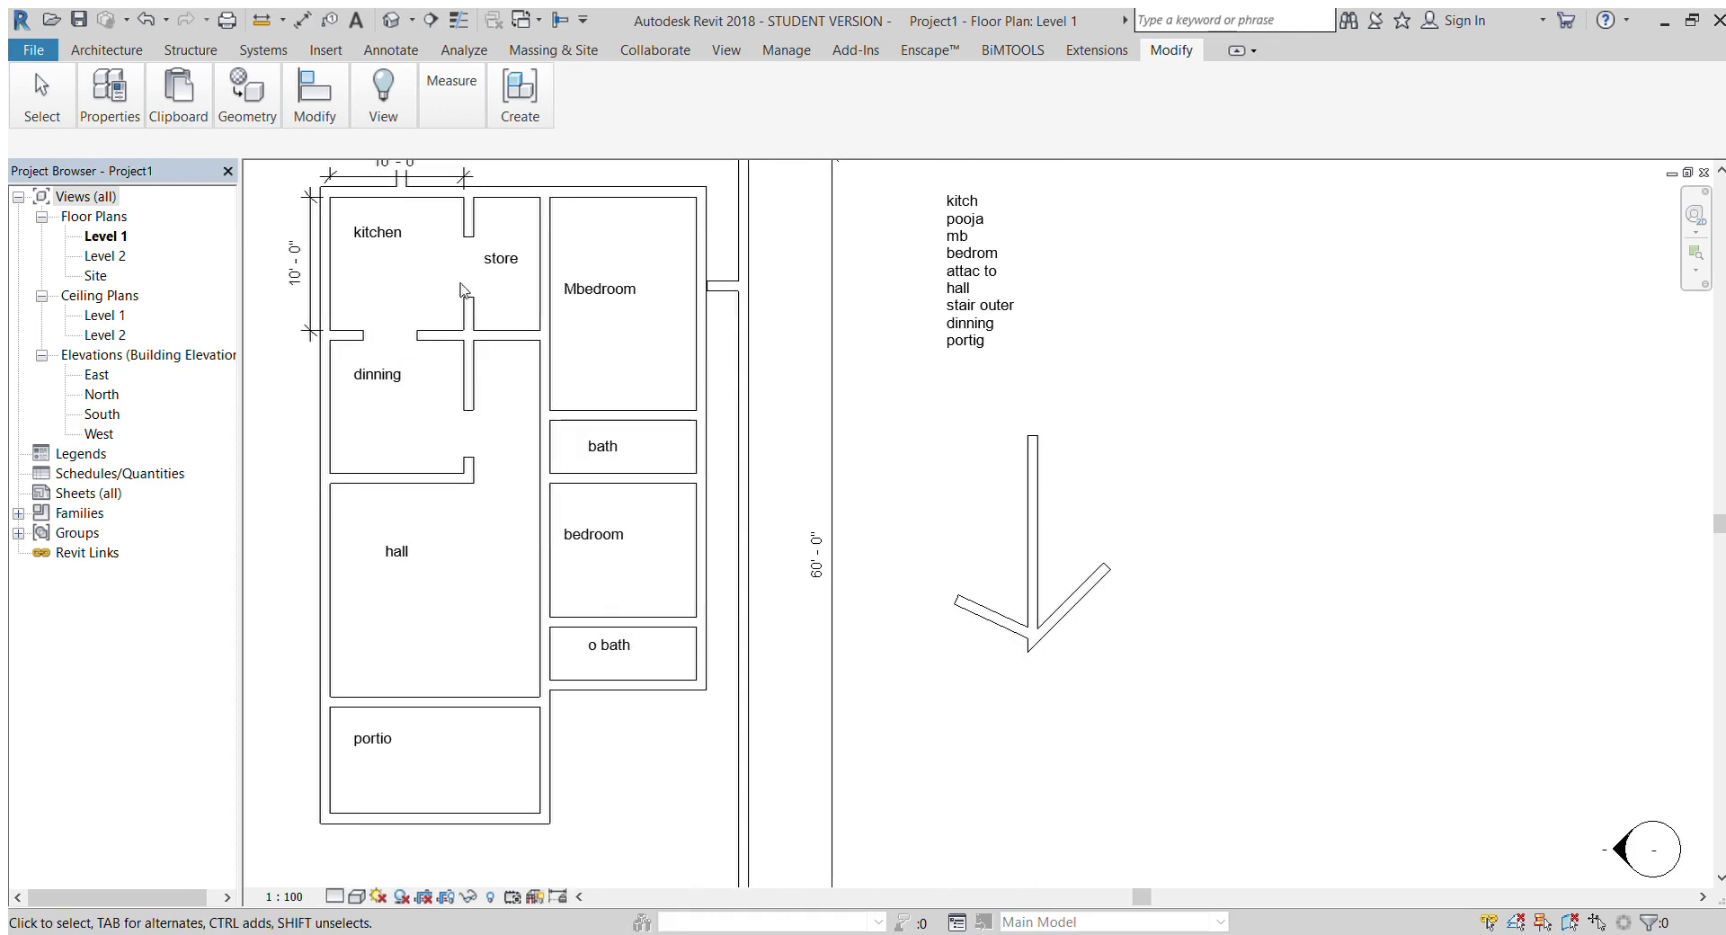
- Place a door in the Mbedroom's left wall using the DR door tool
scroll(419, 403, down, 1)
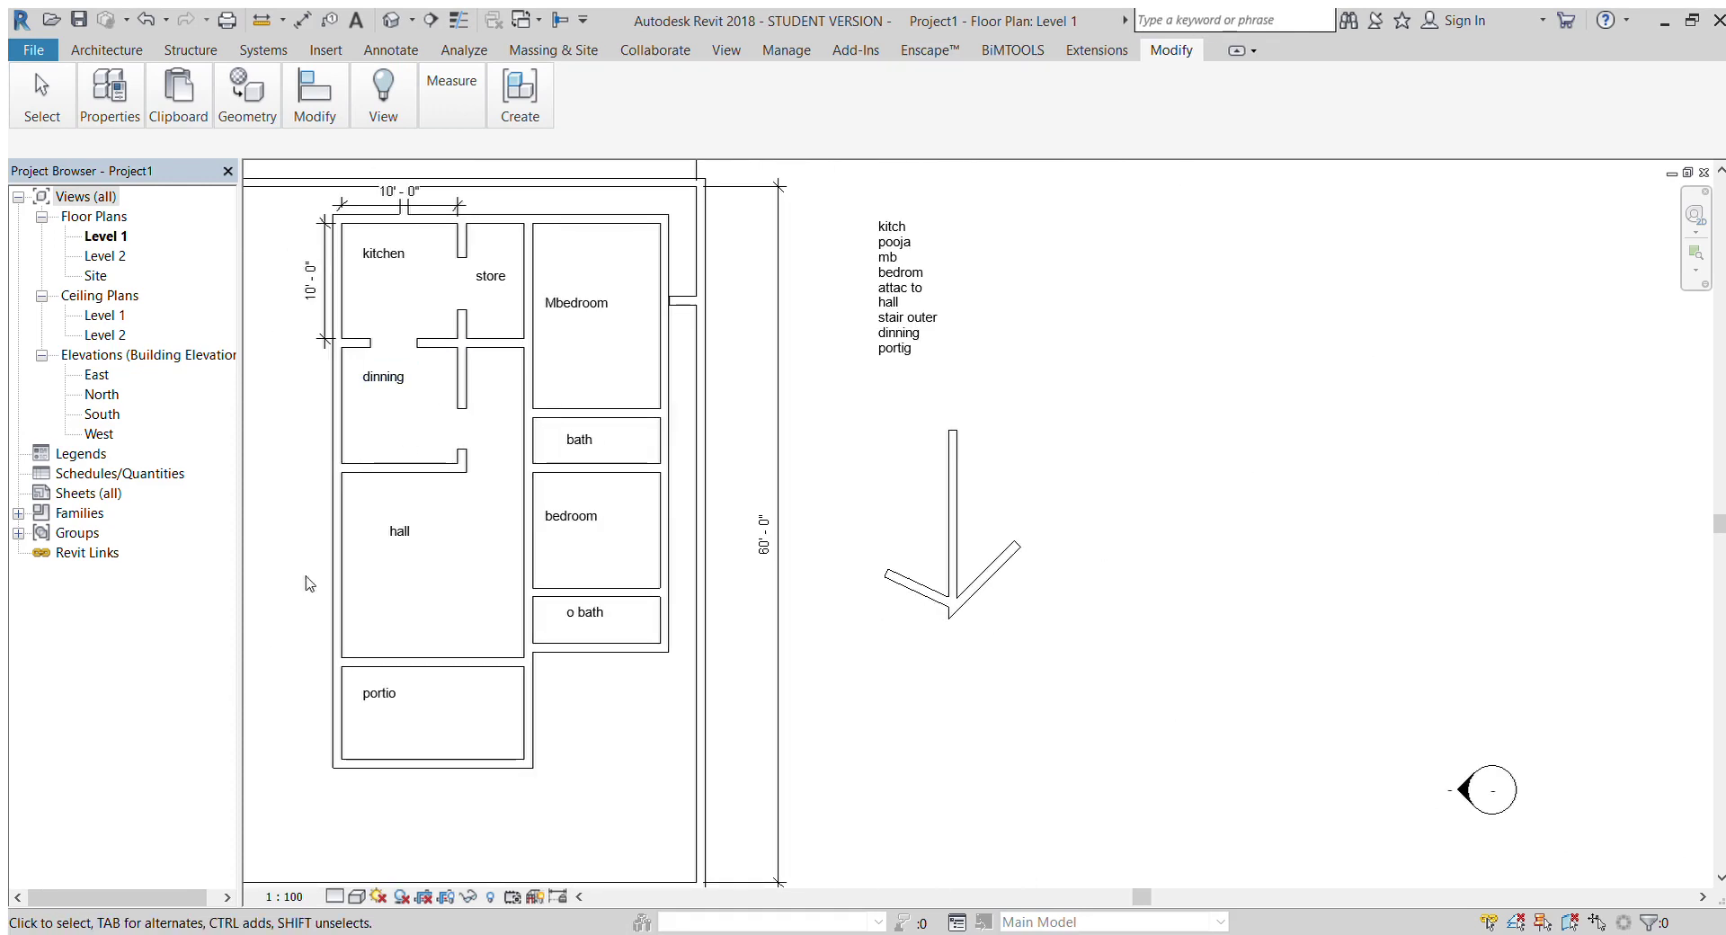
scroll(358, 380, up, 1)
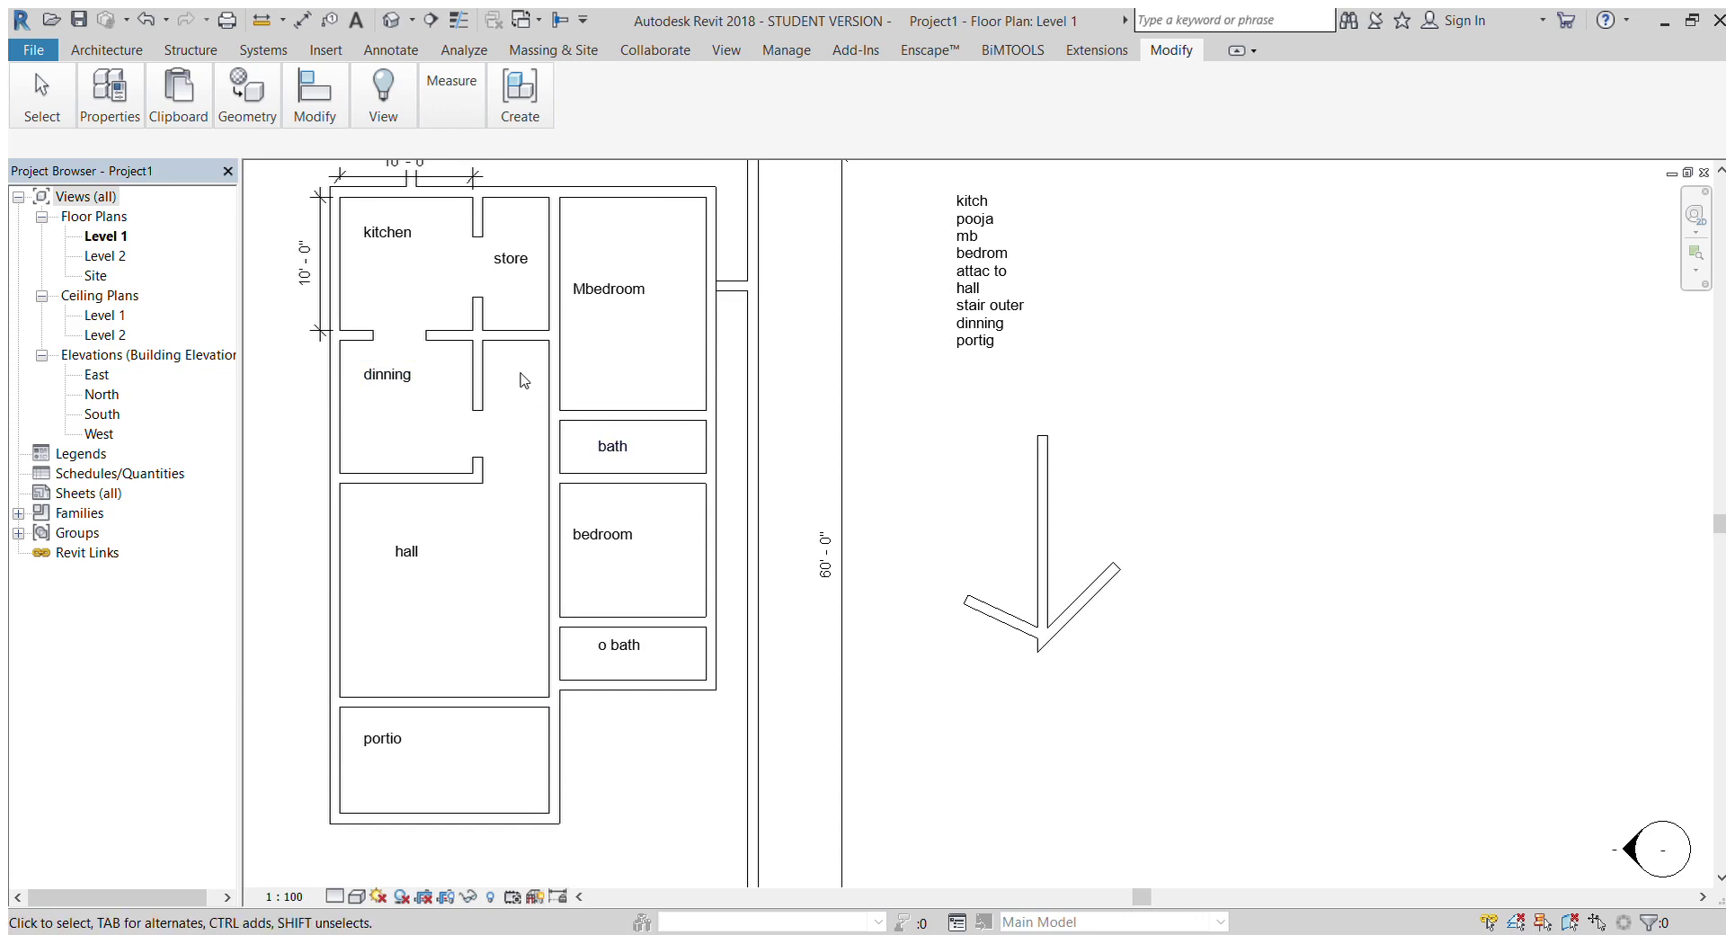
click(124, 61)
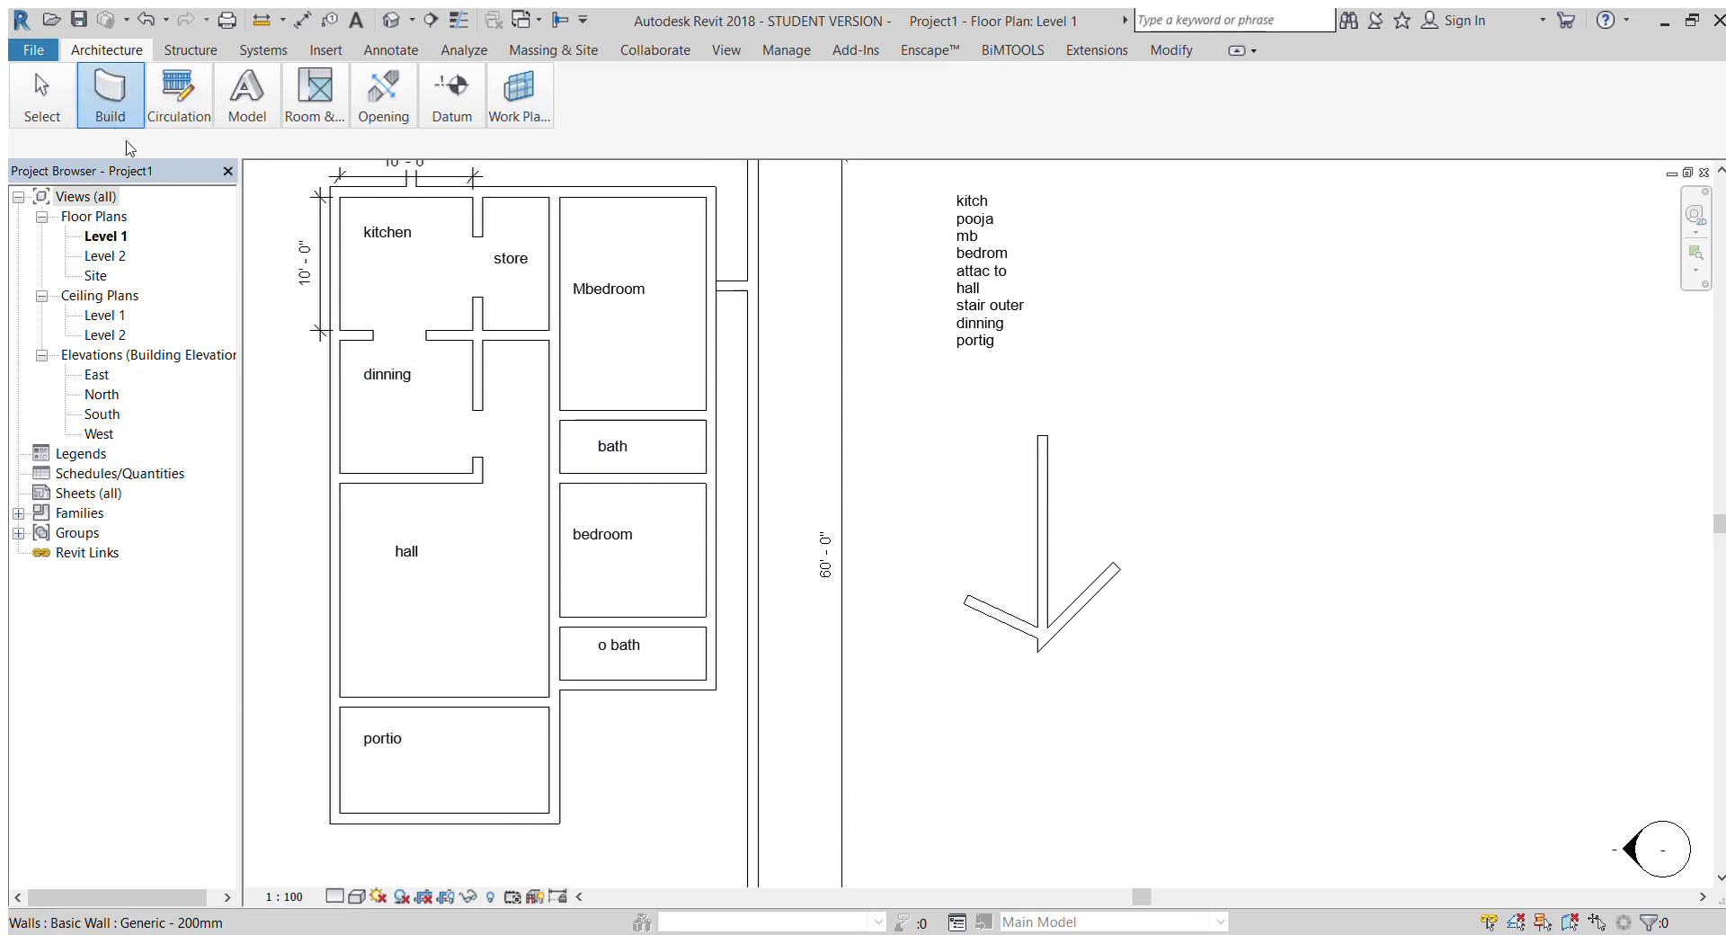
key(d)
key(r)
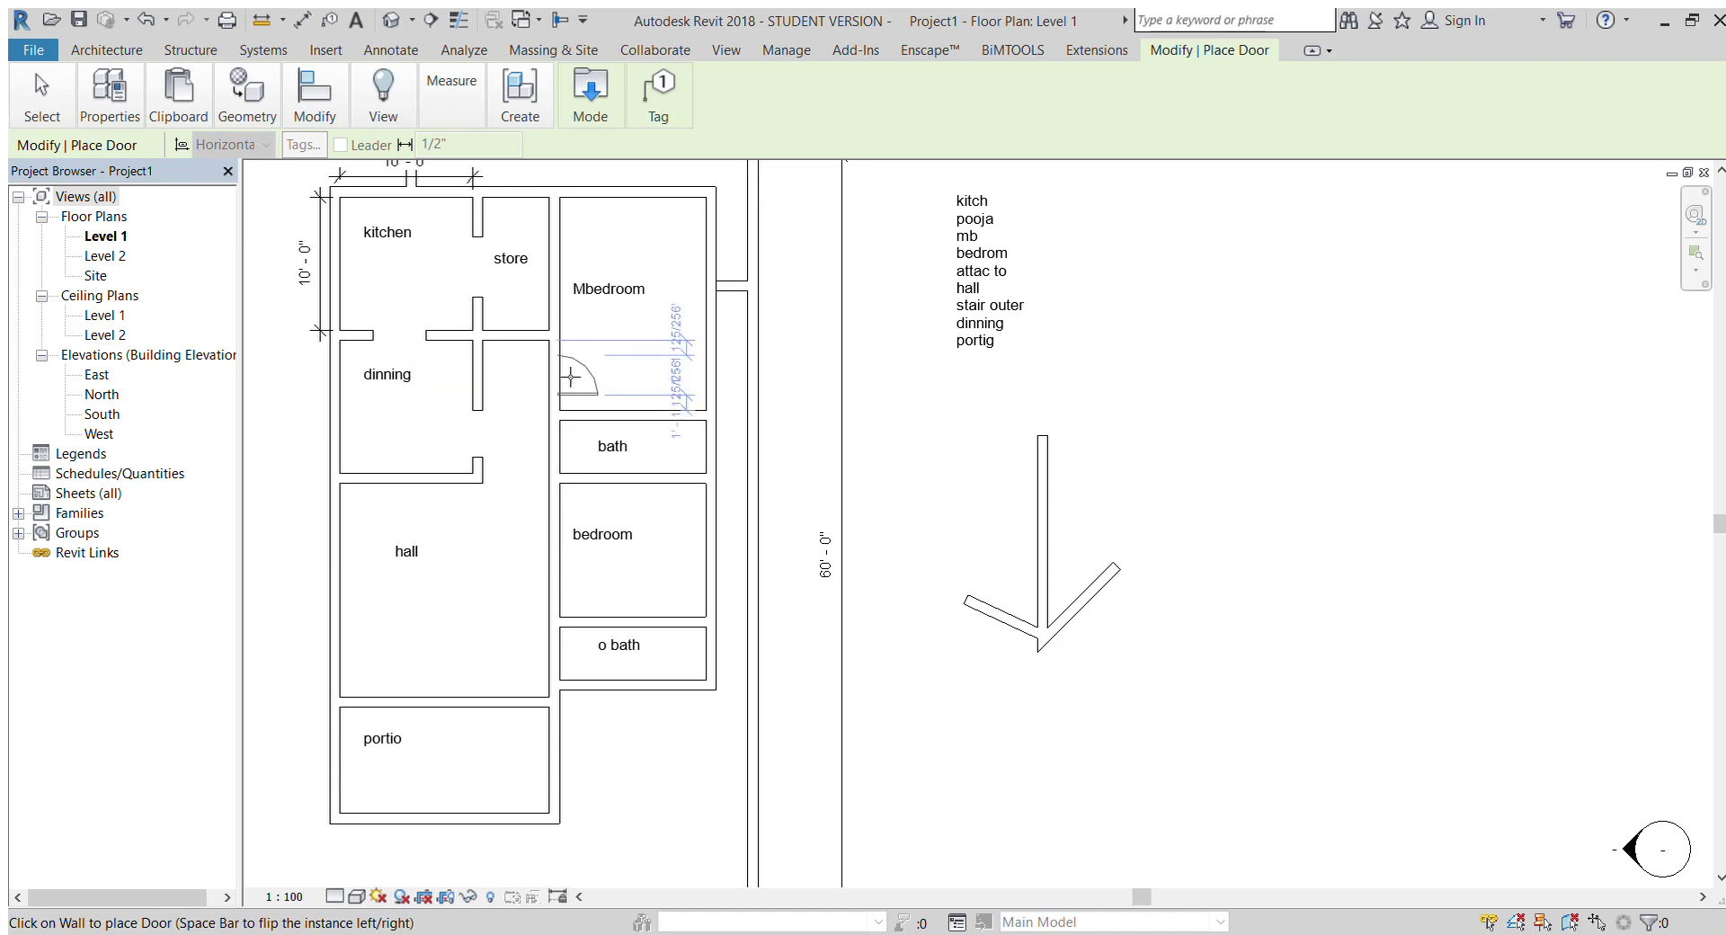
scroll(572, 372, up, 2)
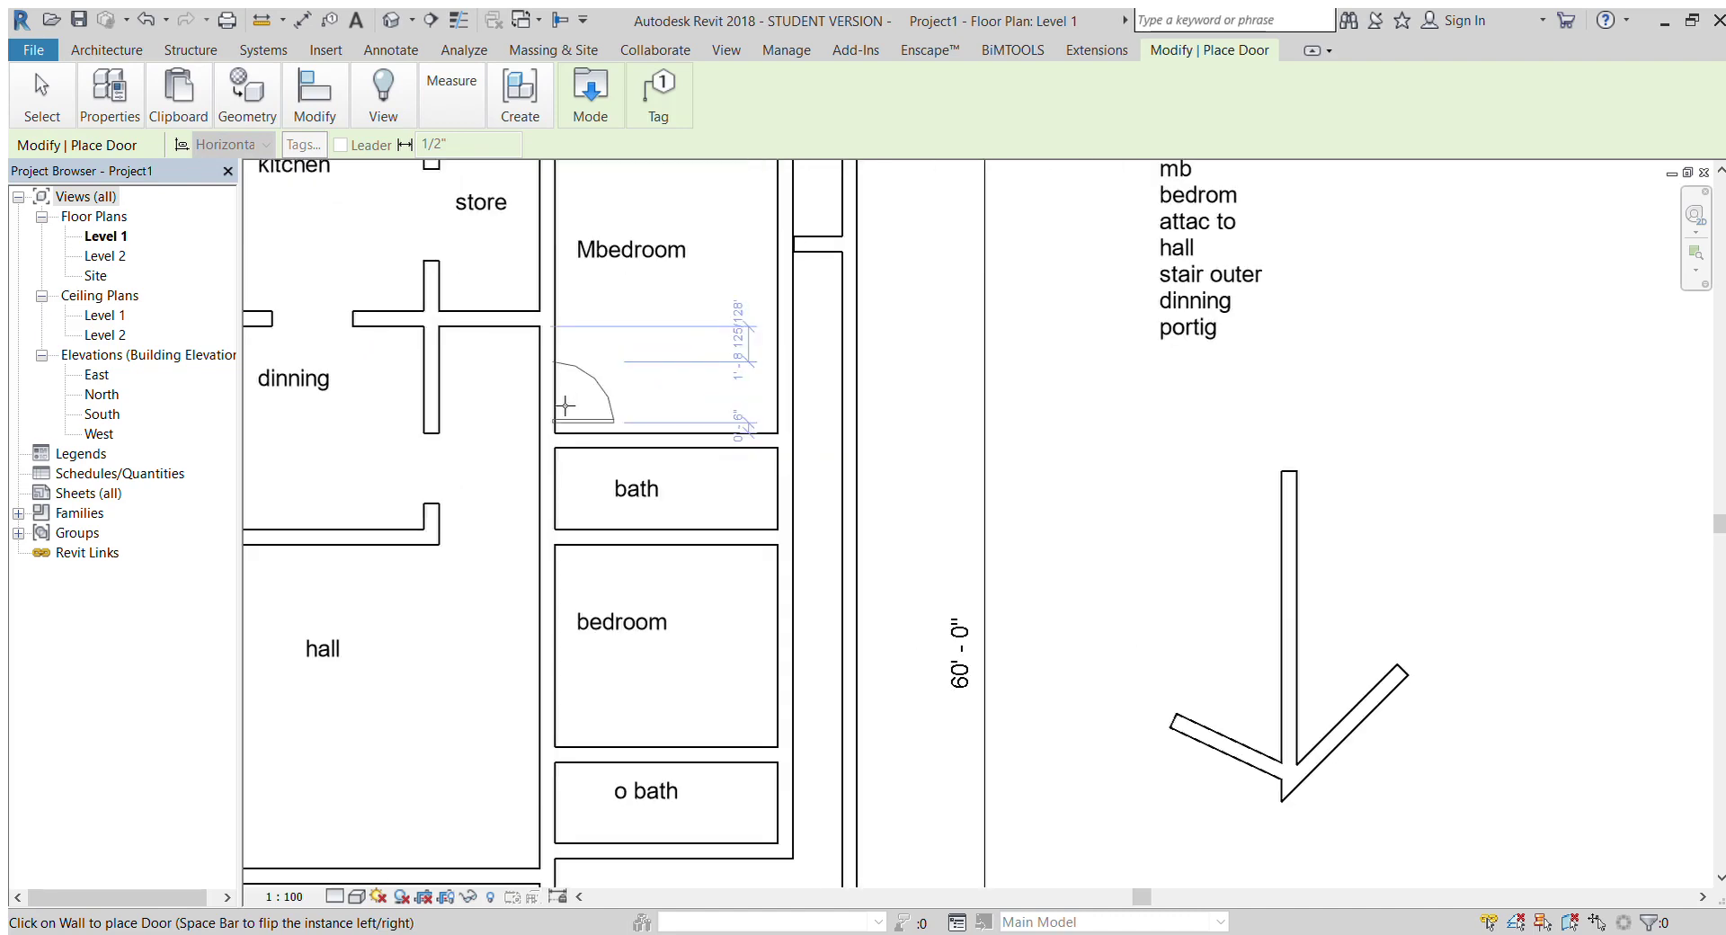
click(566, 411)
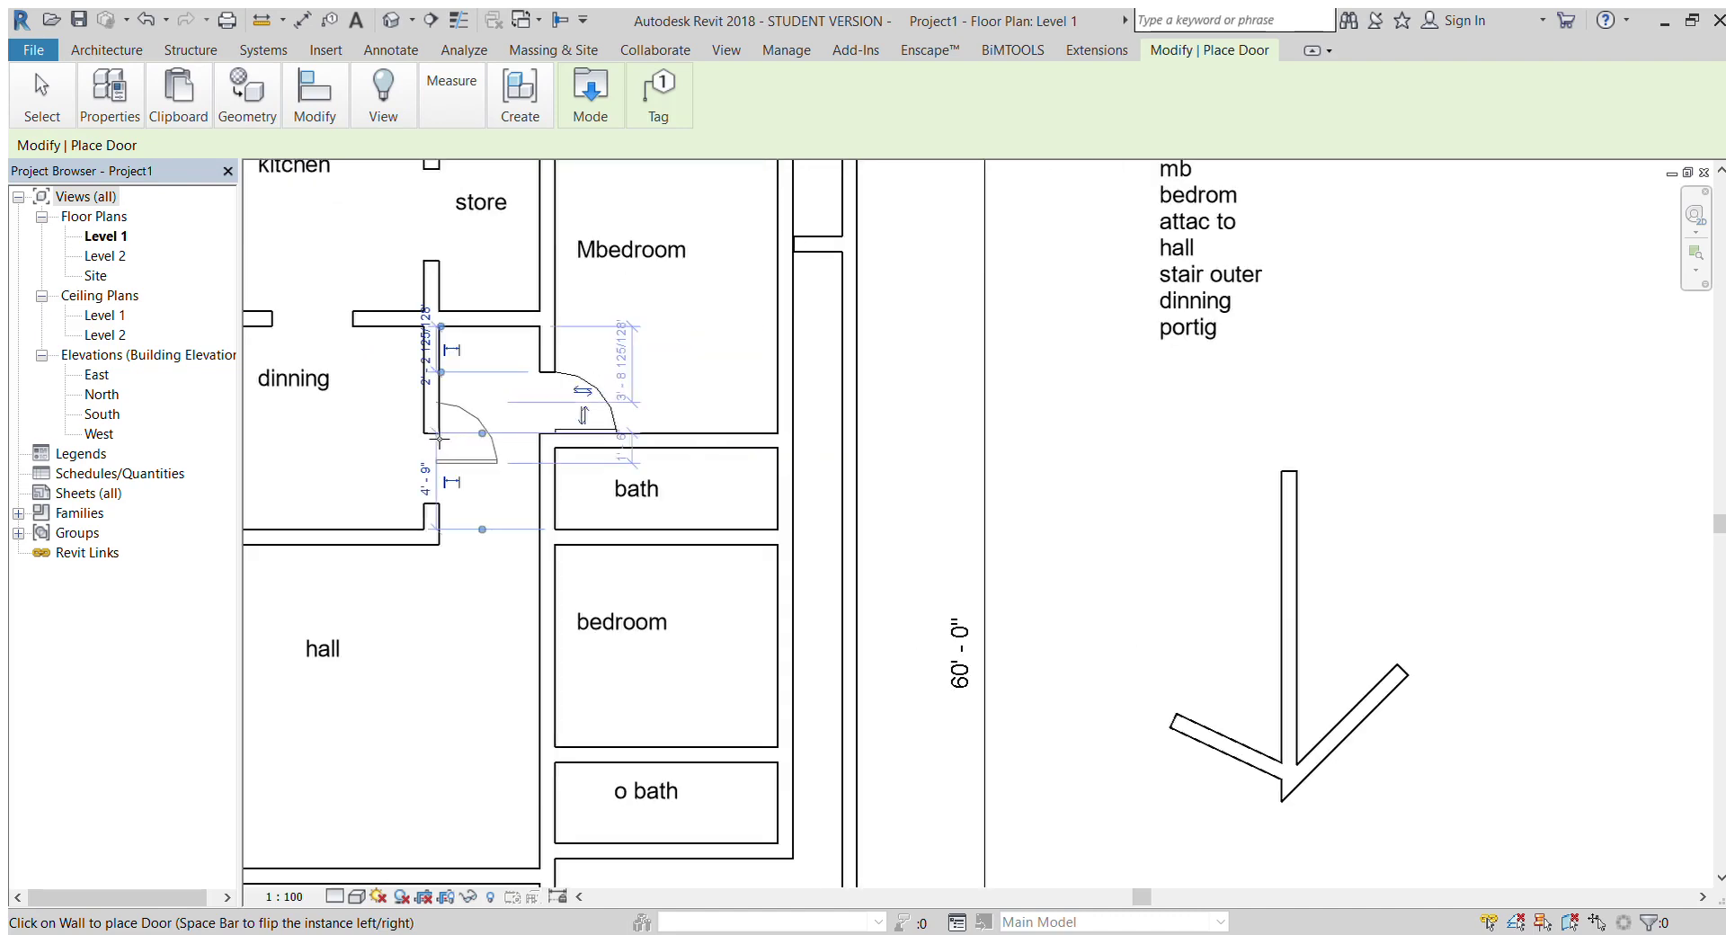
- Add doors in the bath wall and the o bath wall, then exit the door tool
scroll(915, 346, down, 2)
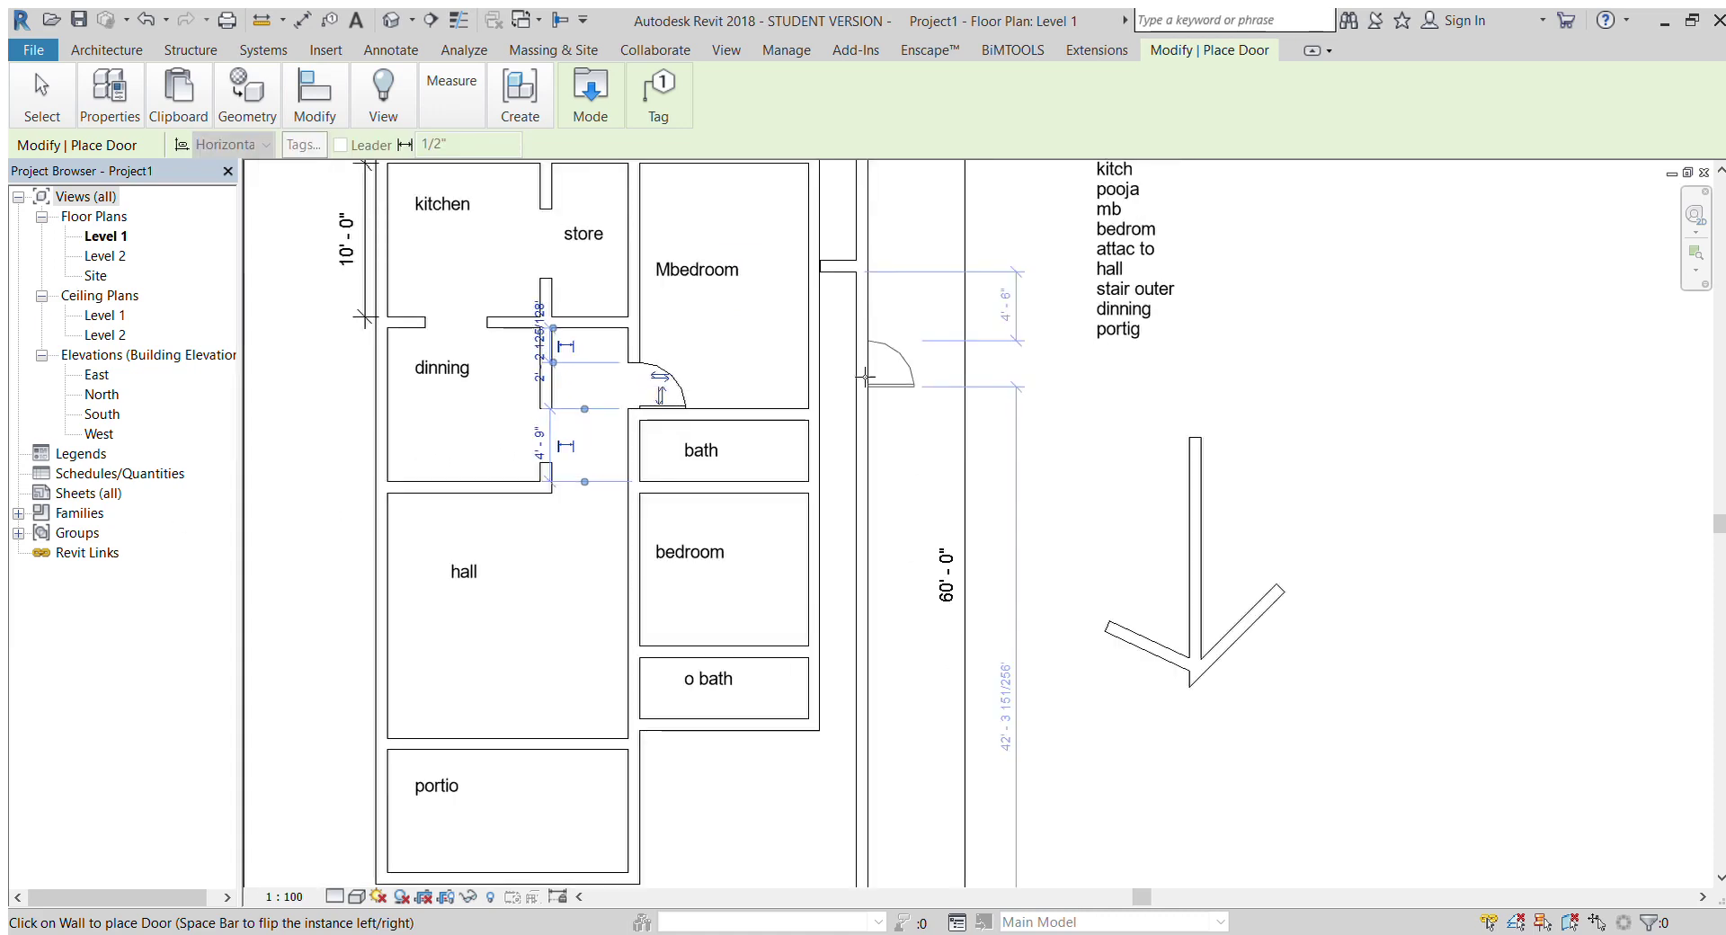
scroll(1057, 361, down, 1)
scroll(1096, 351, up, 2)
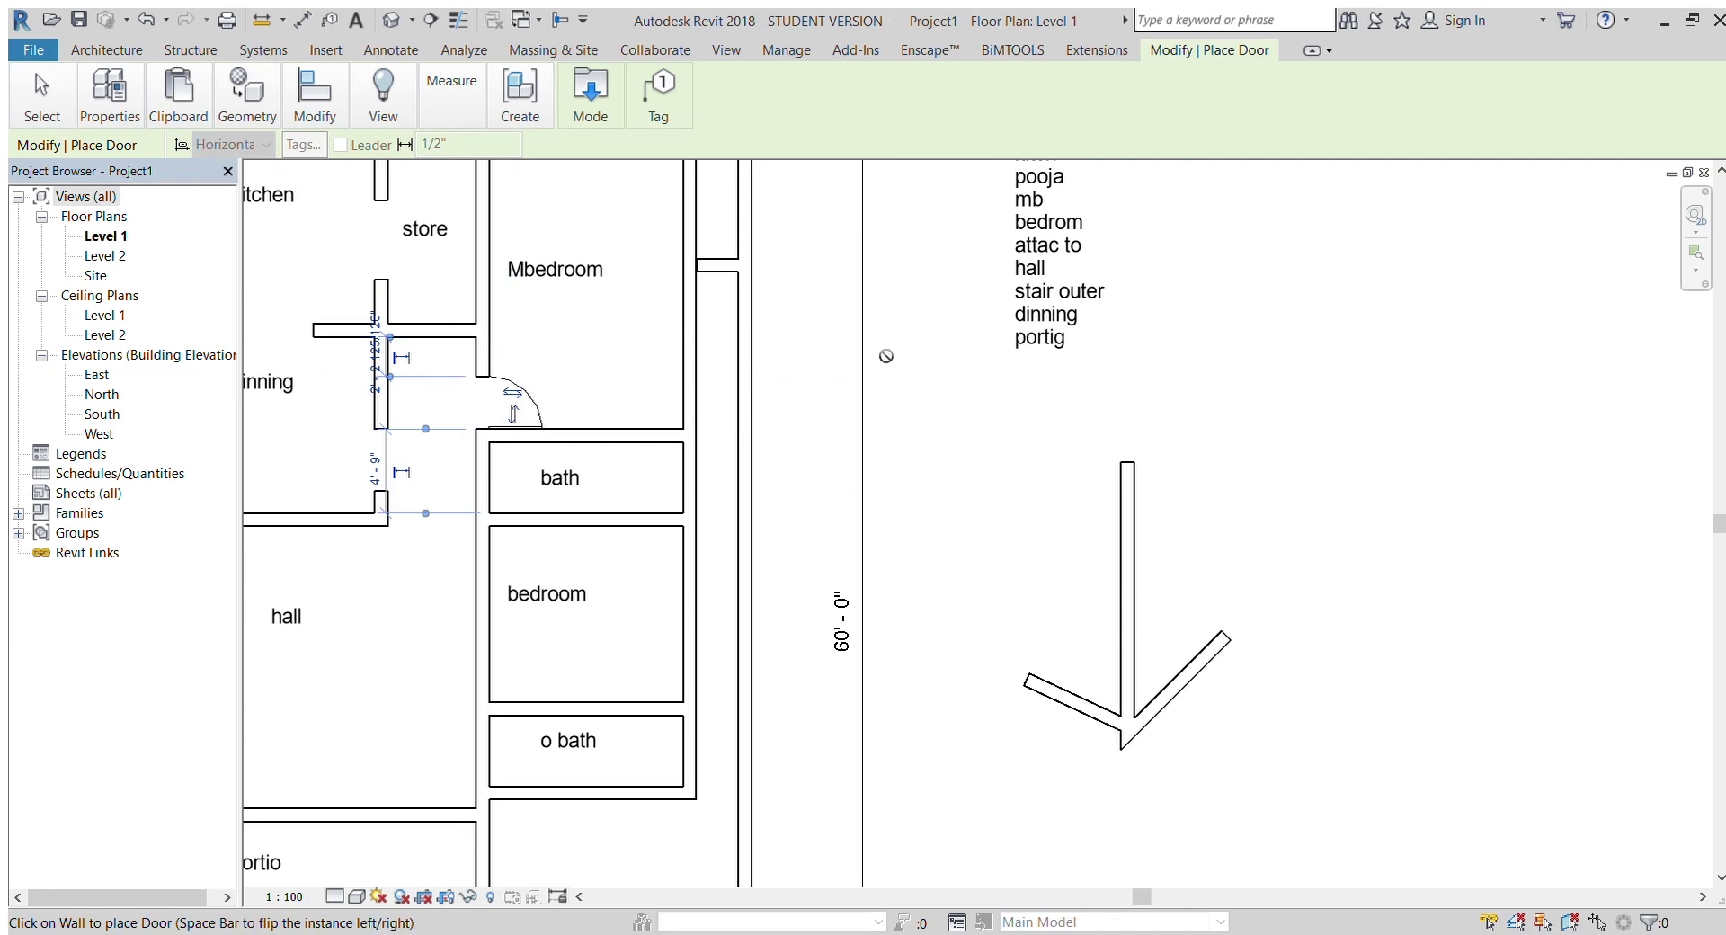
scroll(436, 378, down, 1)
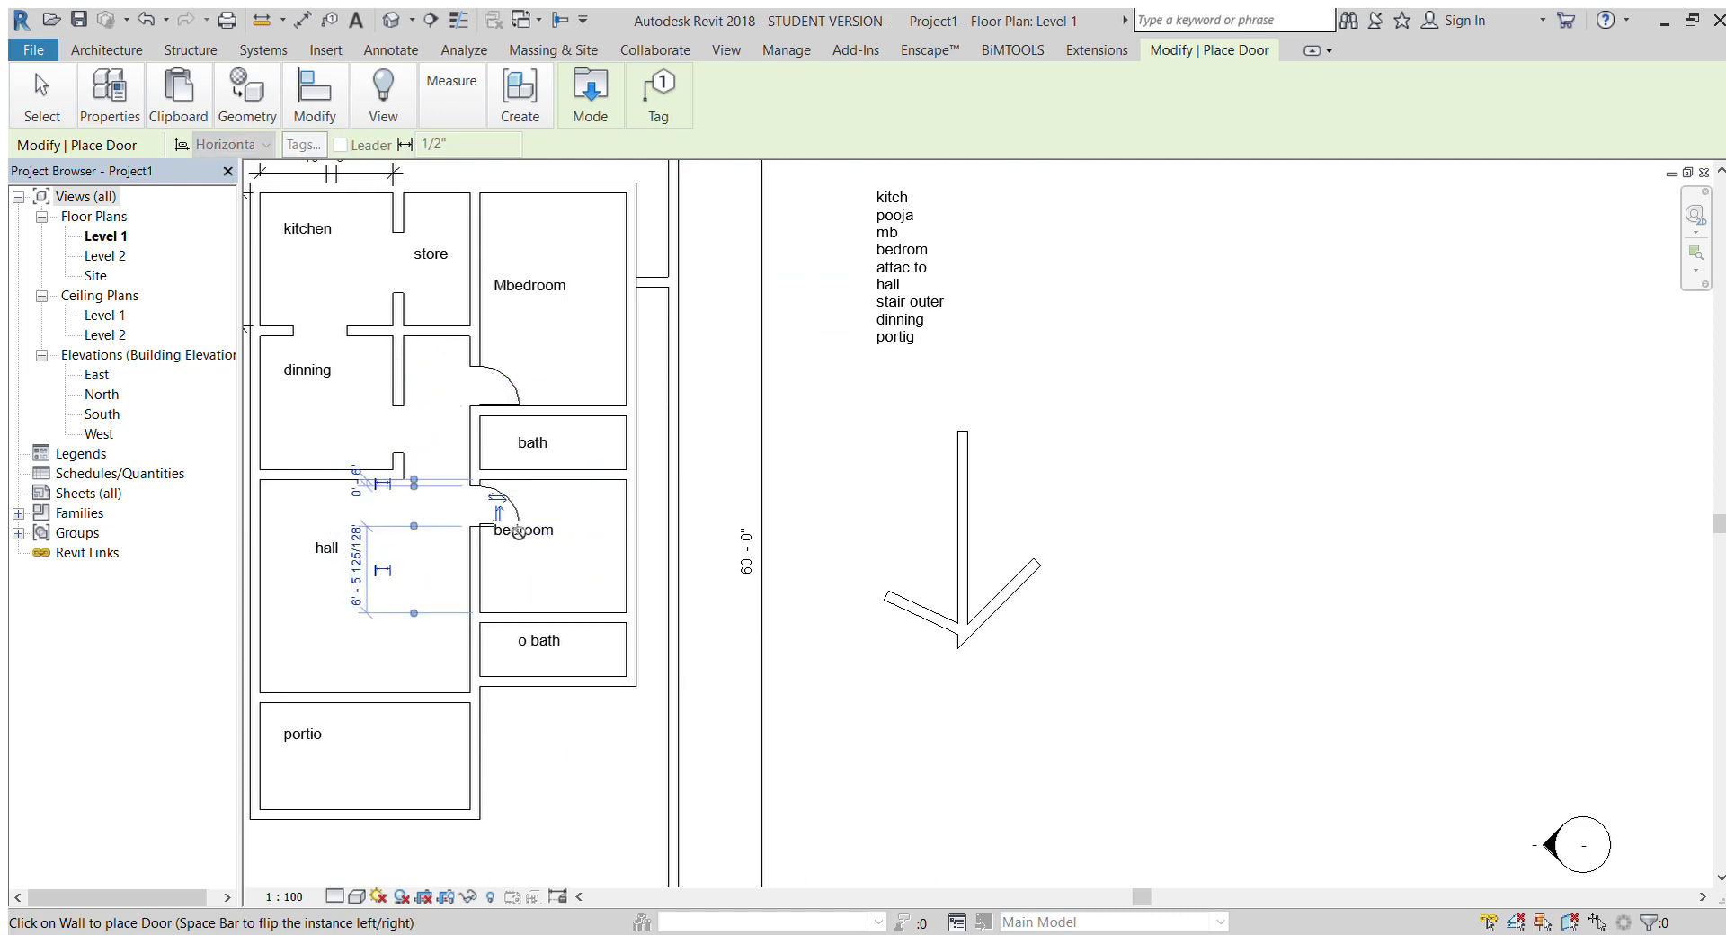
scroll(580, 346, down, 2)
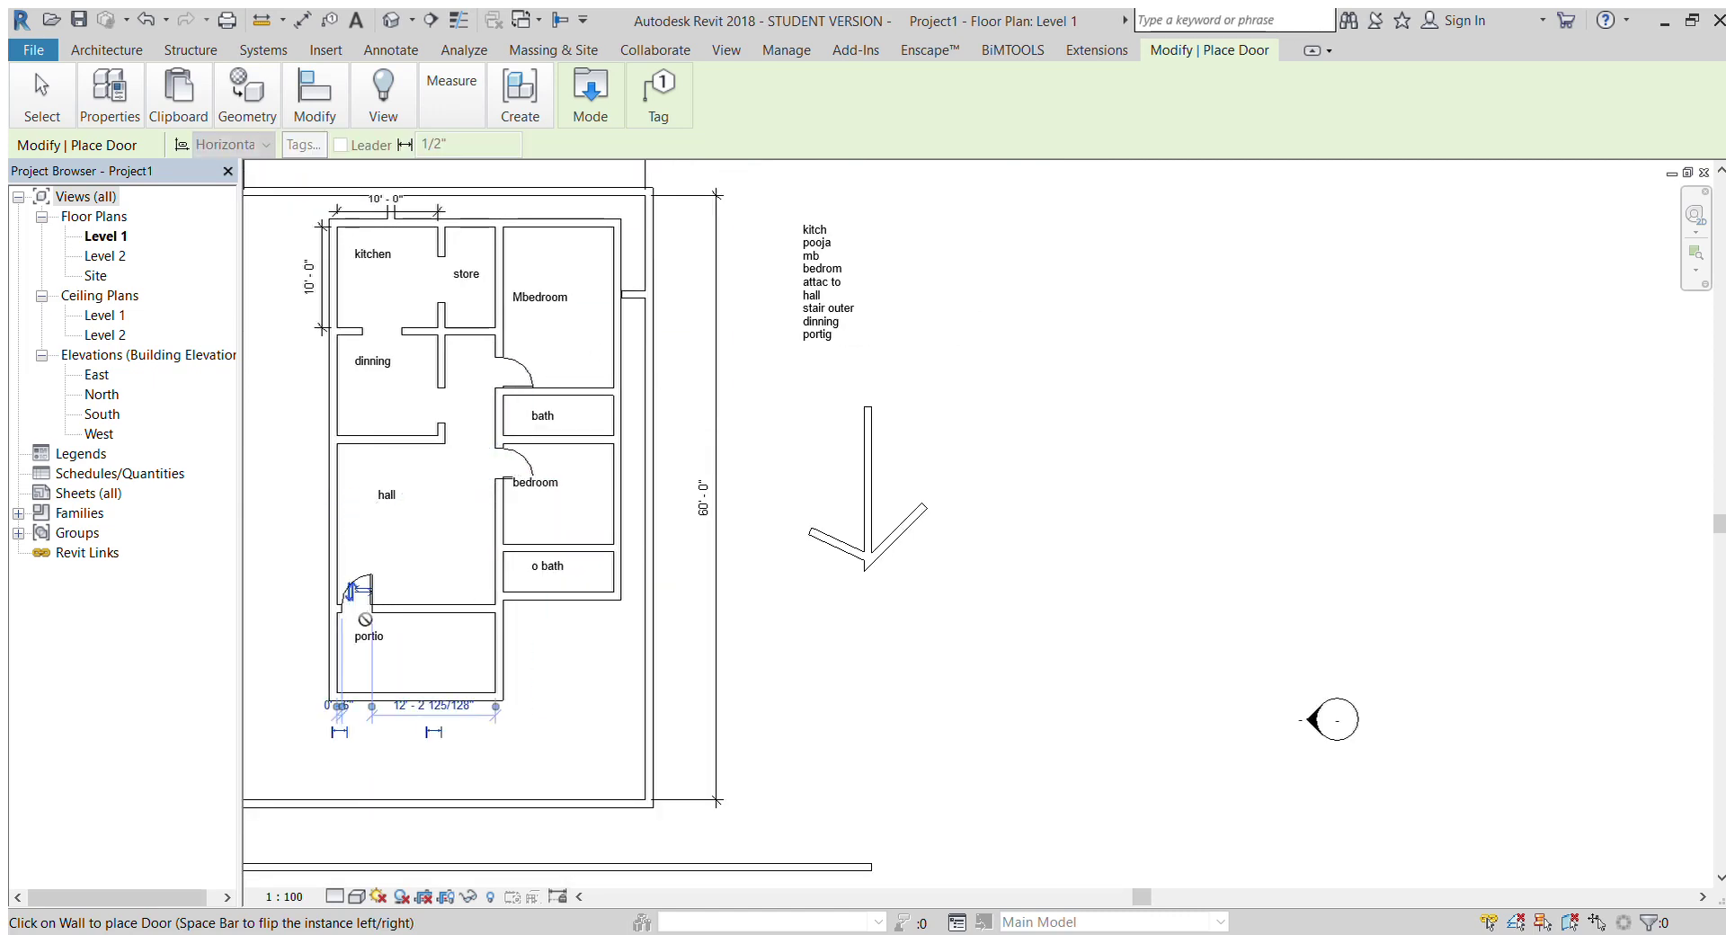
scroll(329, 652, up, 1)
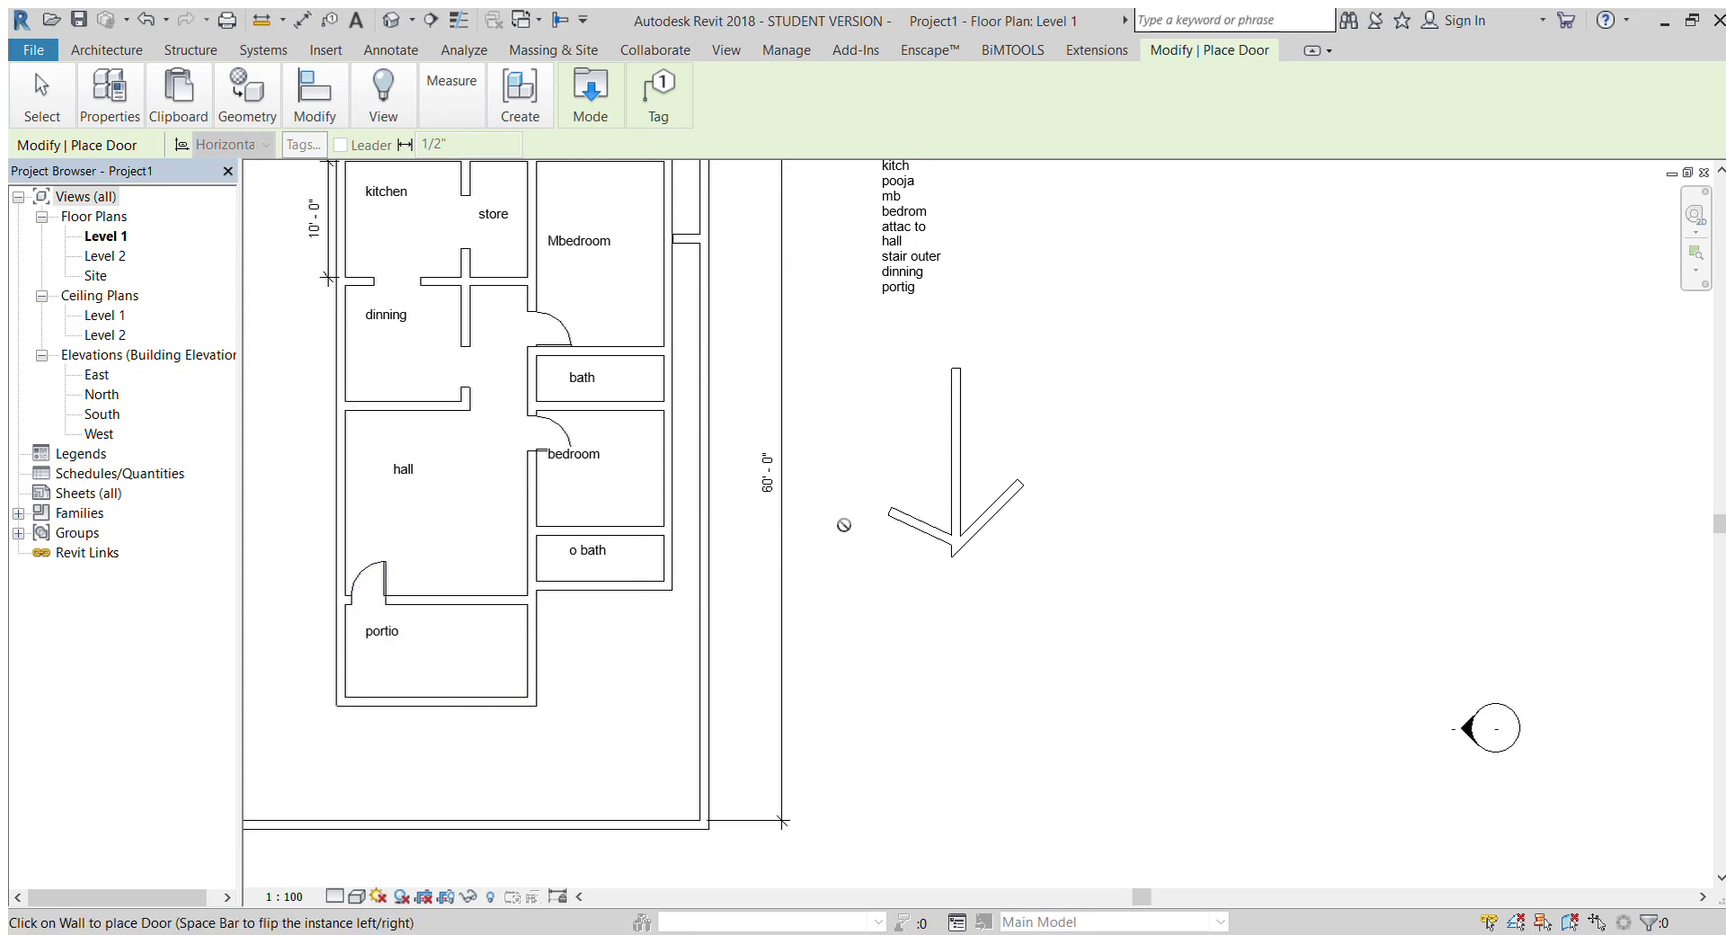
scroll(843, 525, down, 1)
scroll(791, 486, down, 1)
scroll(737, 440, up, 1)
scroll(686, 402, up, 1)
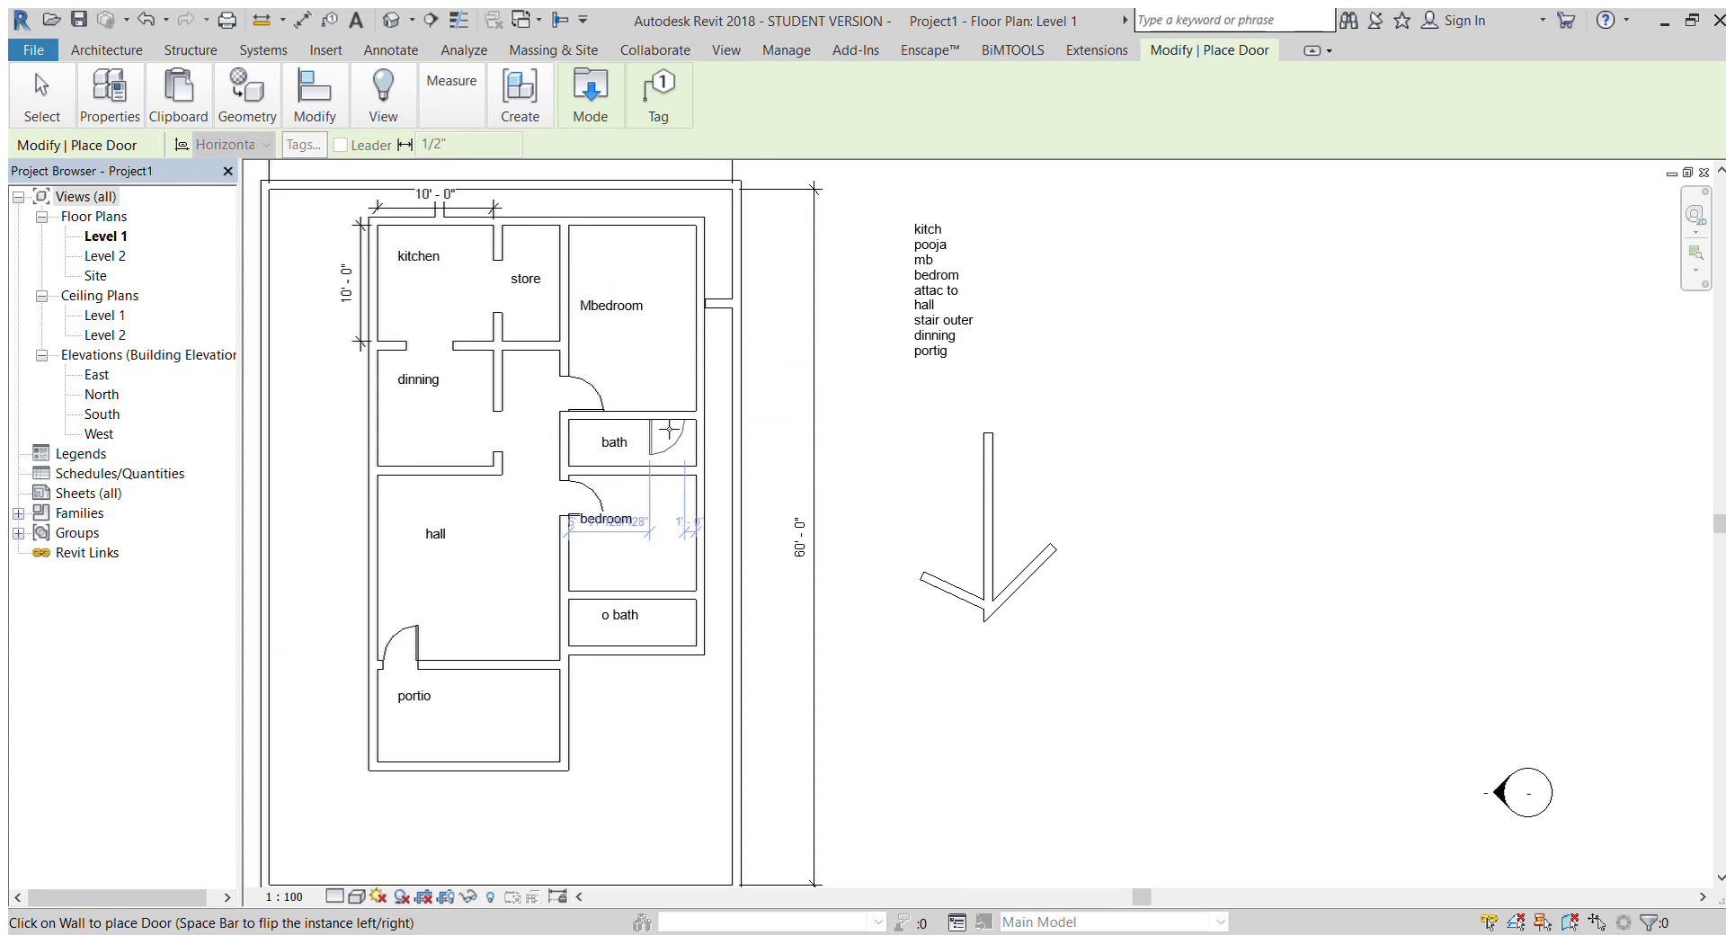
click(669, 430)
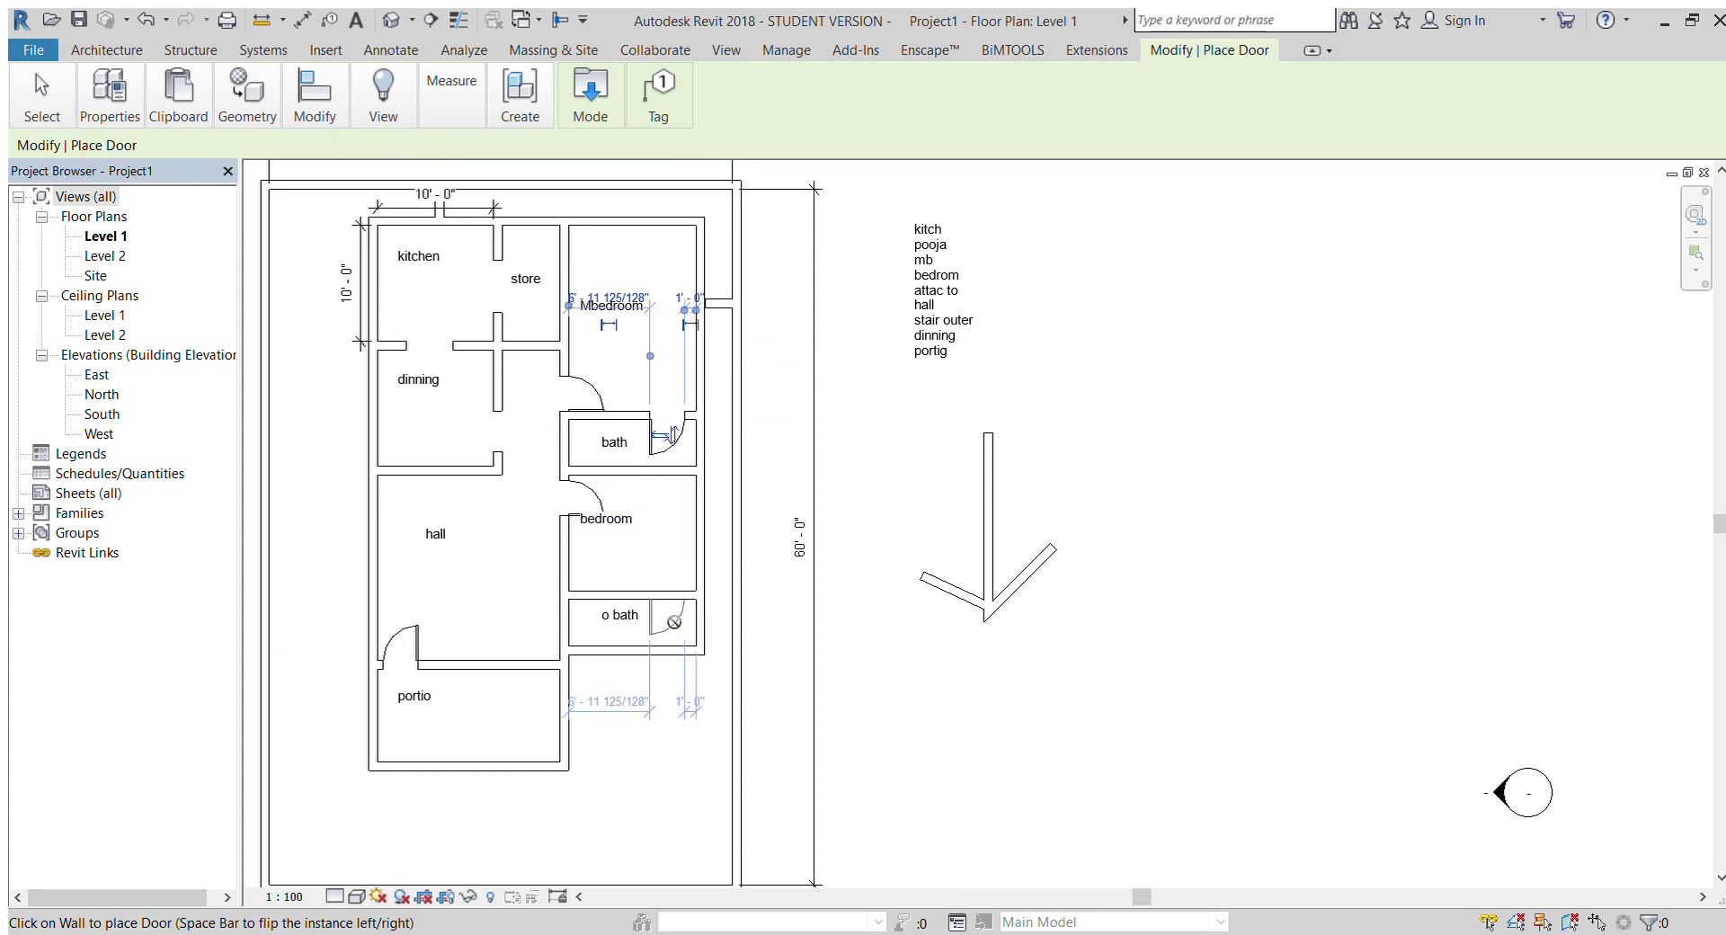
click(674, 622)
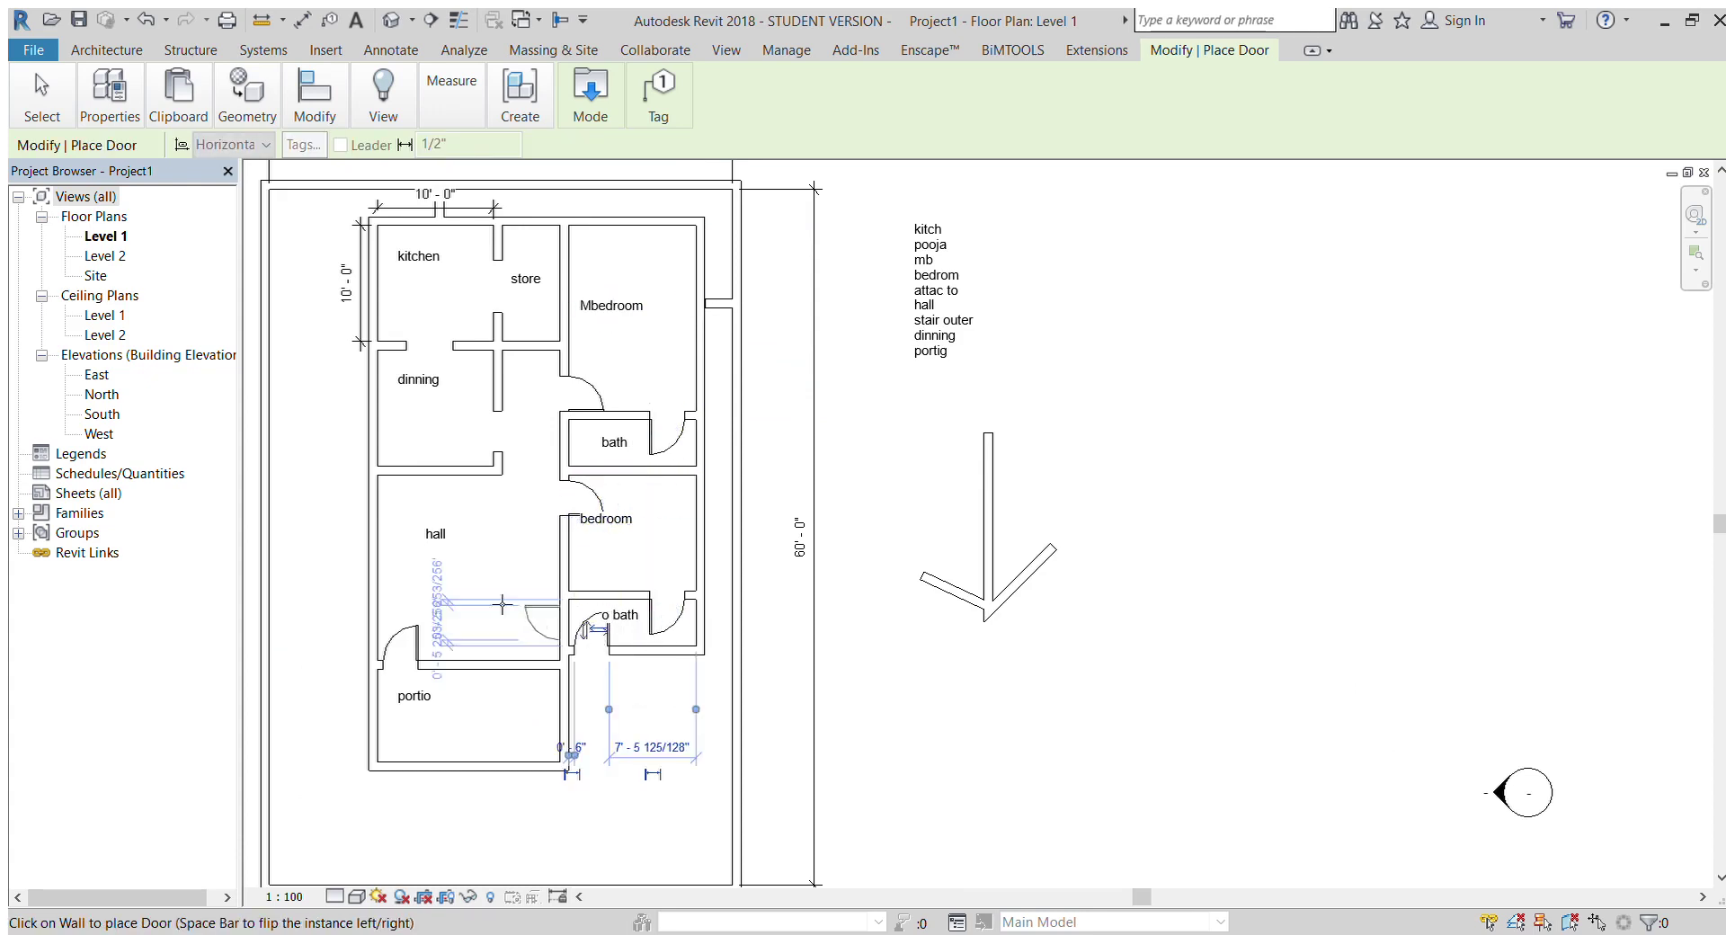
scroll(502, 604, up, 2)
key(Escape)
key(Escape)
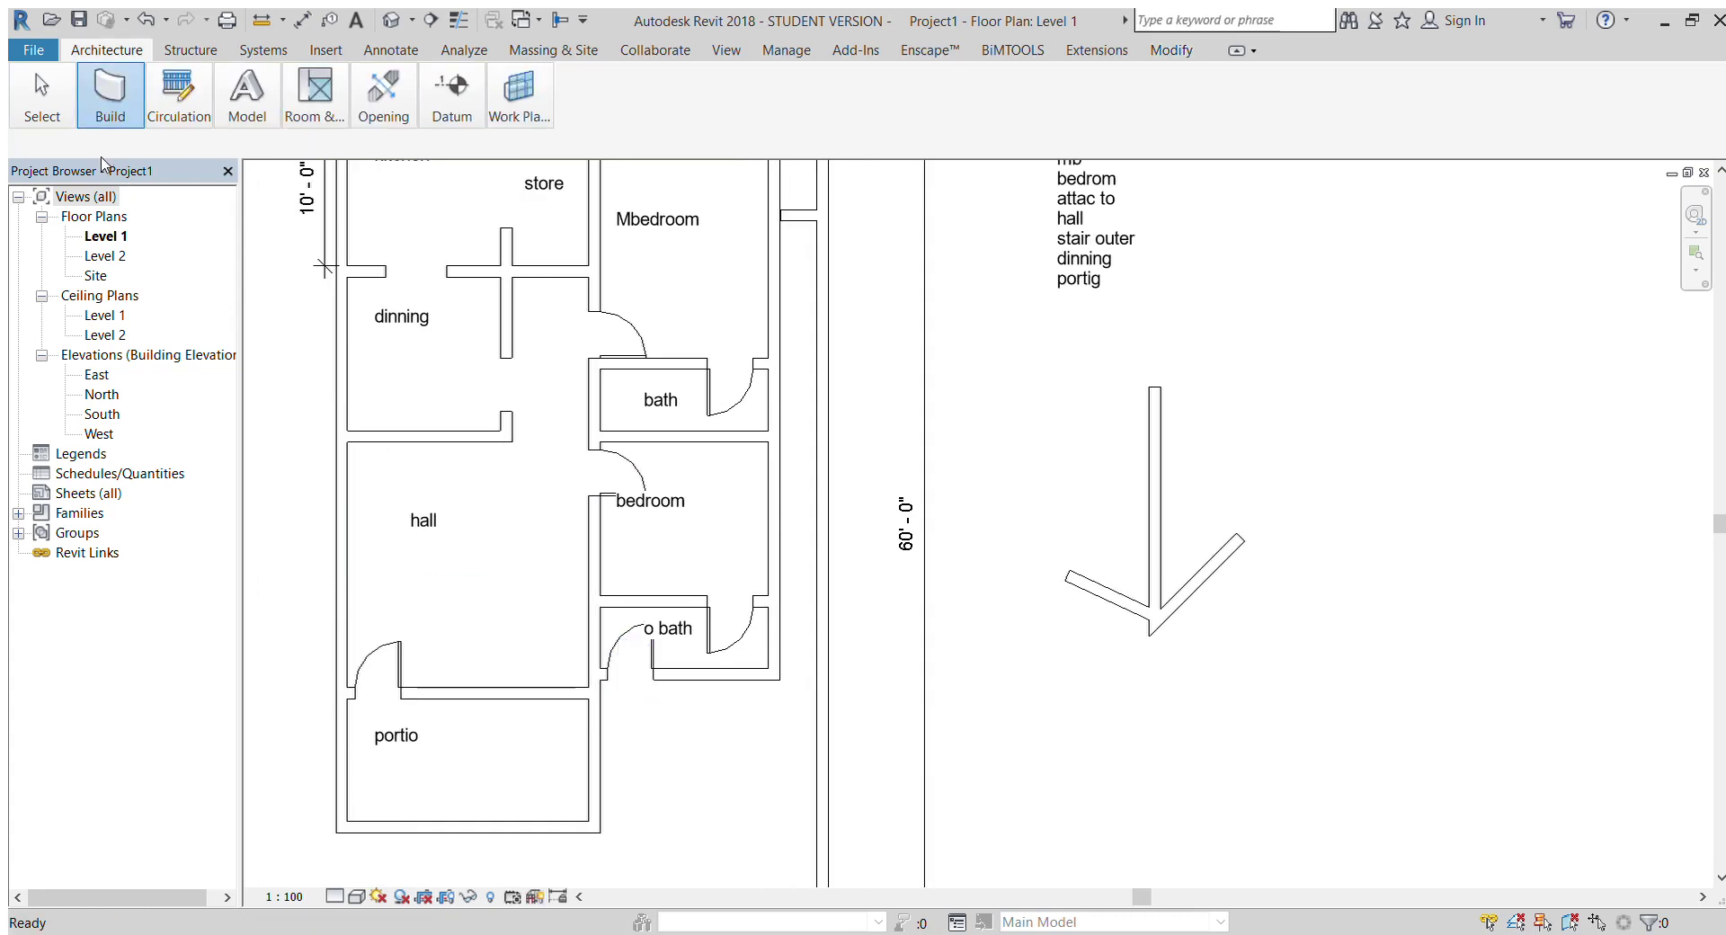
- Start and cancel a wall near the o bath, then select and deselect its short wall
key(w)
key(a)
click(701, 851)
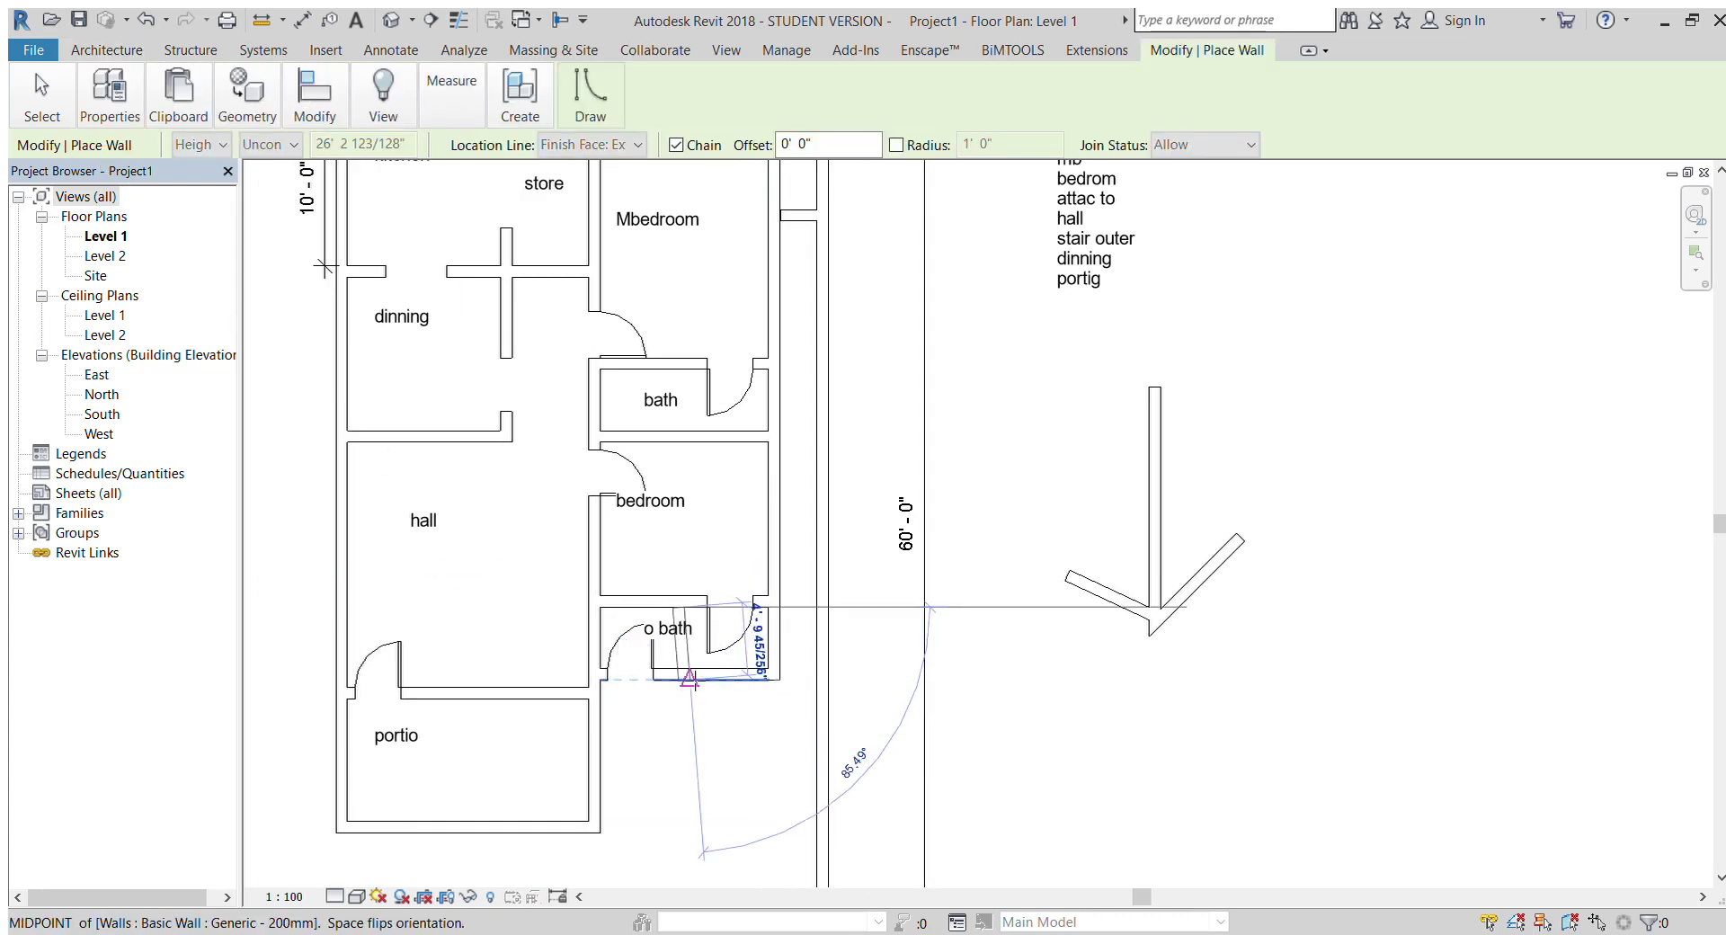
key(Escape)
key(Escape)
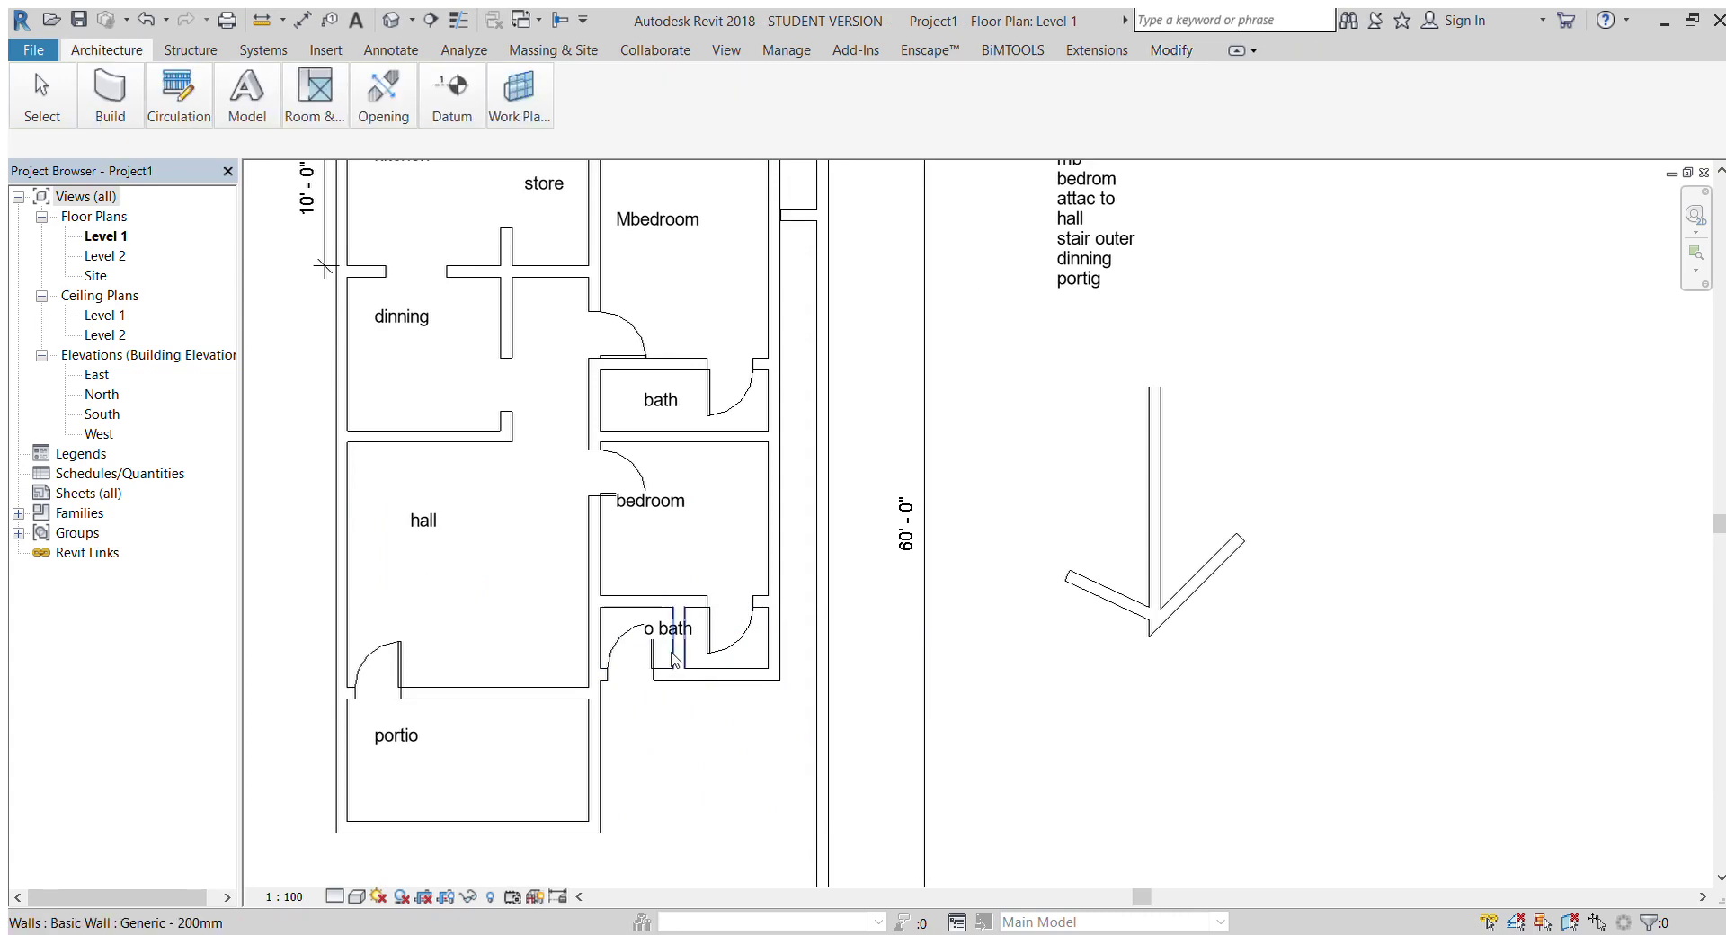
click(679, 664)
click(1016, 752)
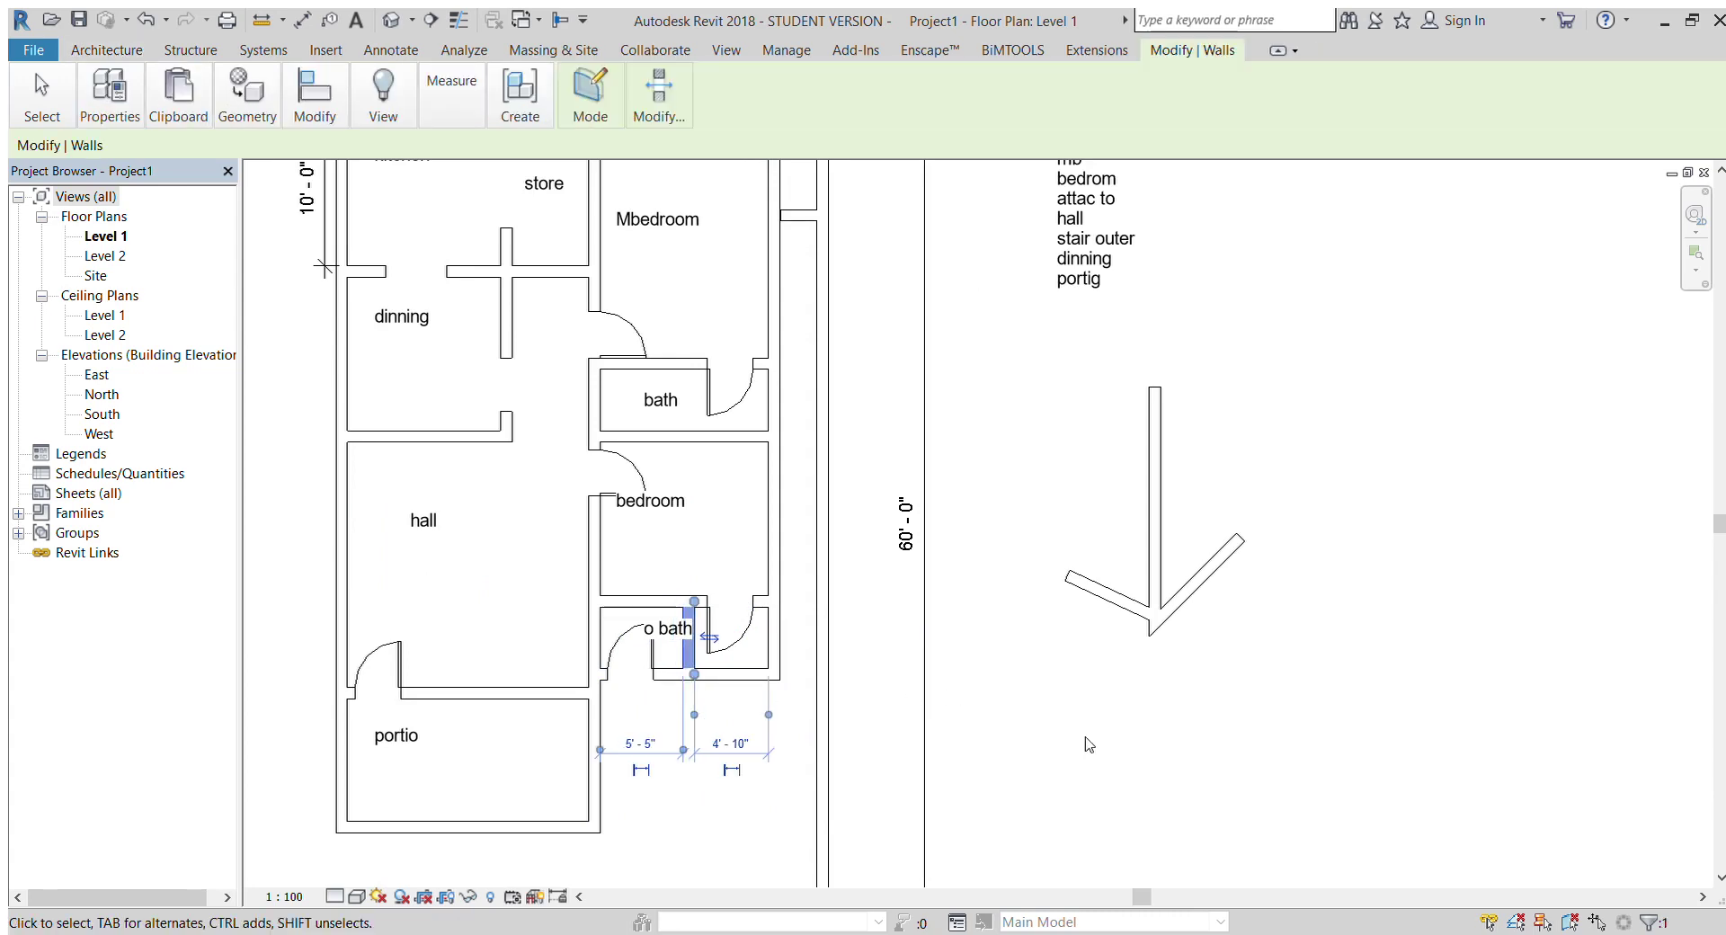
- Nudge the bedroom label one step to the right and deselect it
scroll(552, 767, down, 1)
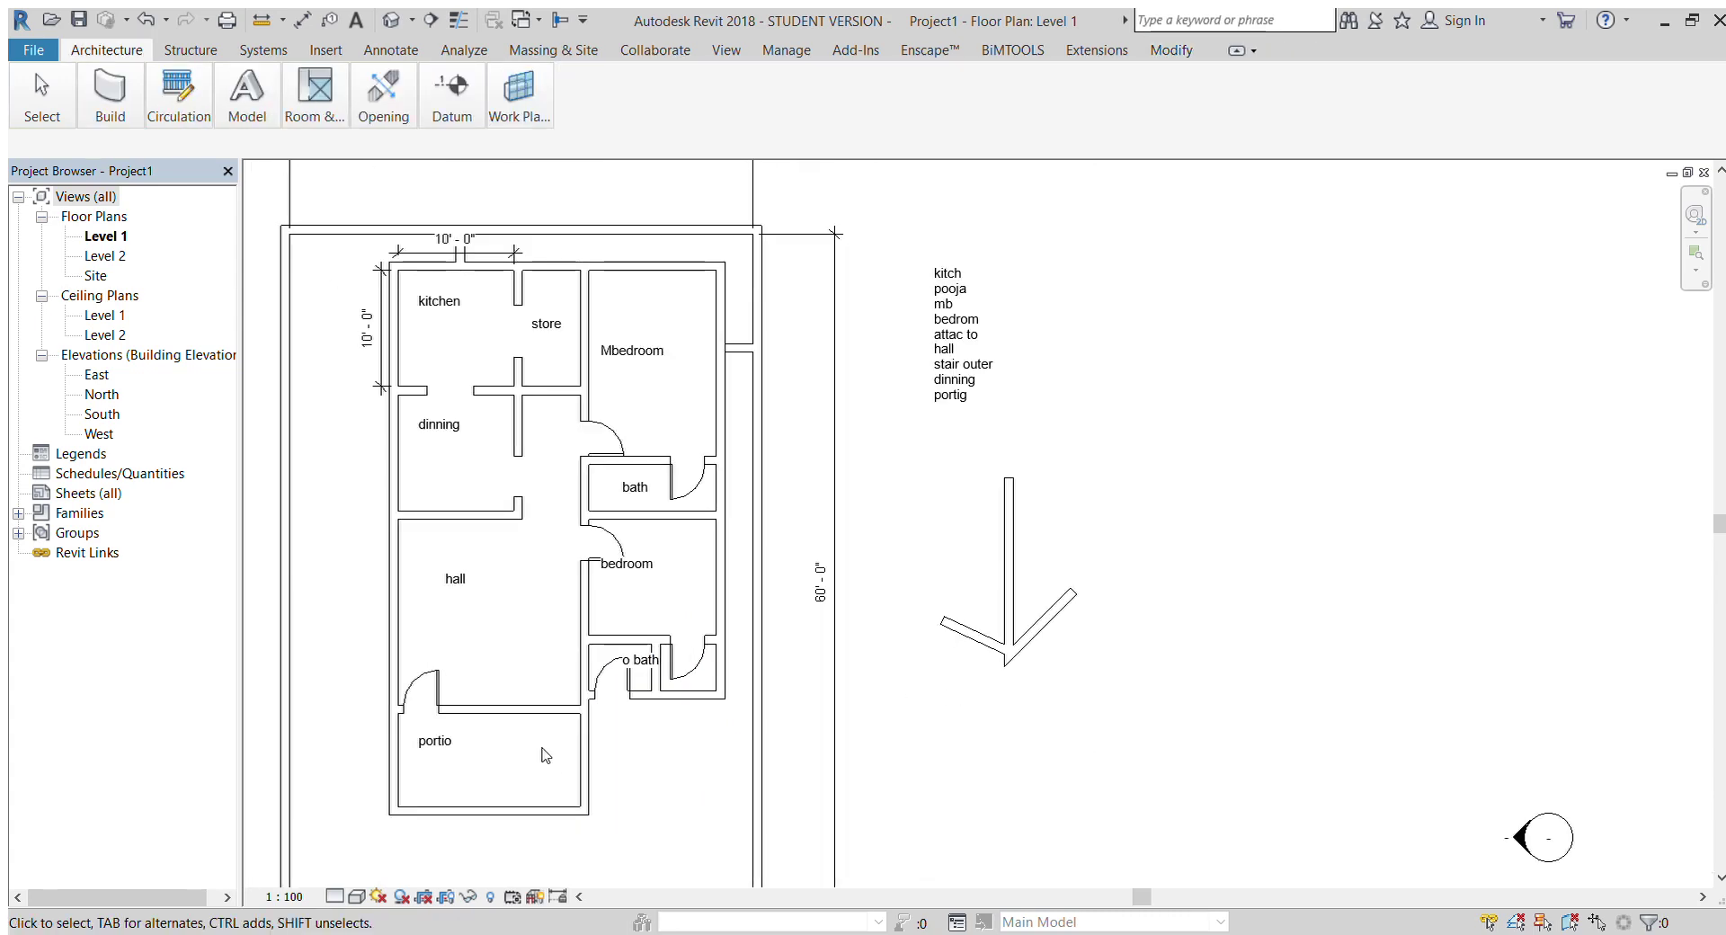
scroll(725, 490, down, 1)
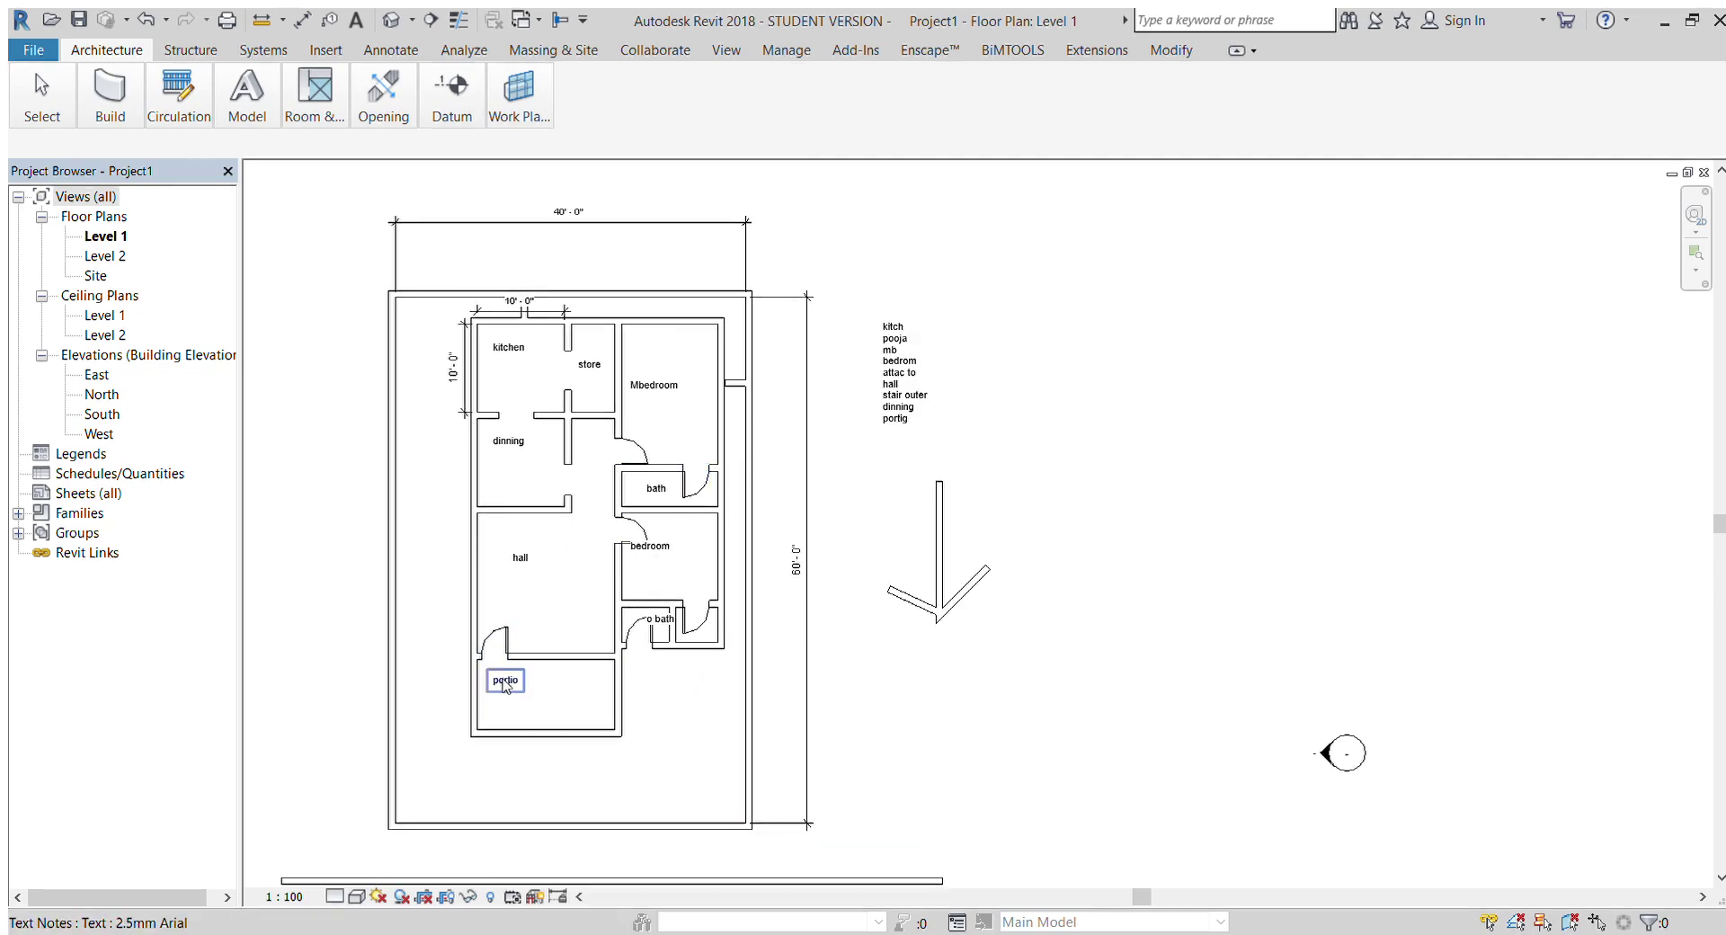
scroll(504, 686, up, 1)
scroll(515, 689, down, 1)
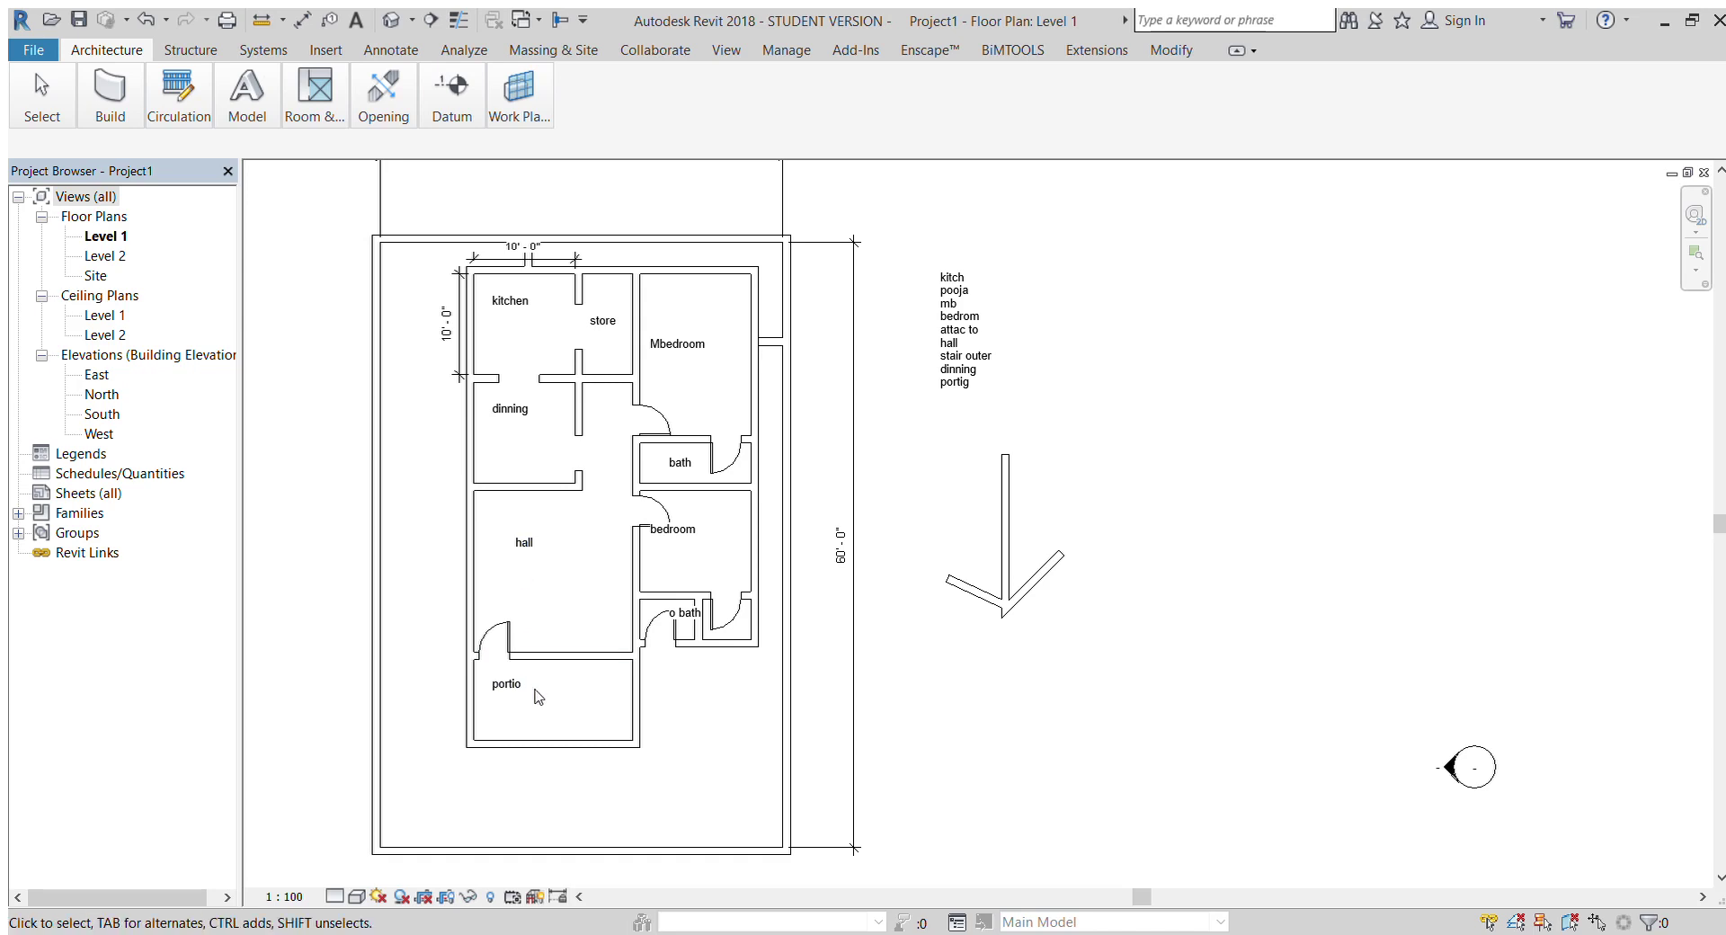
scroll(700, 496, up, 1)
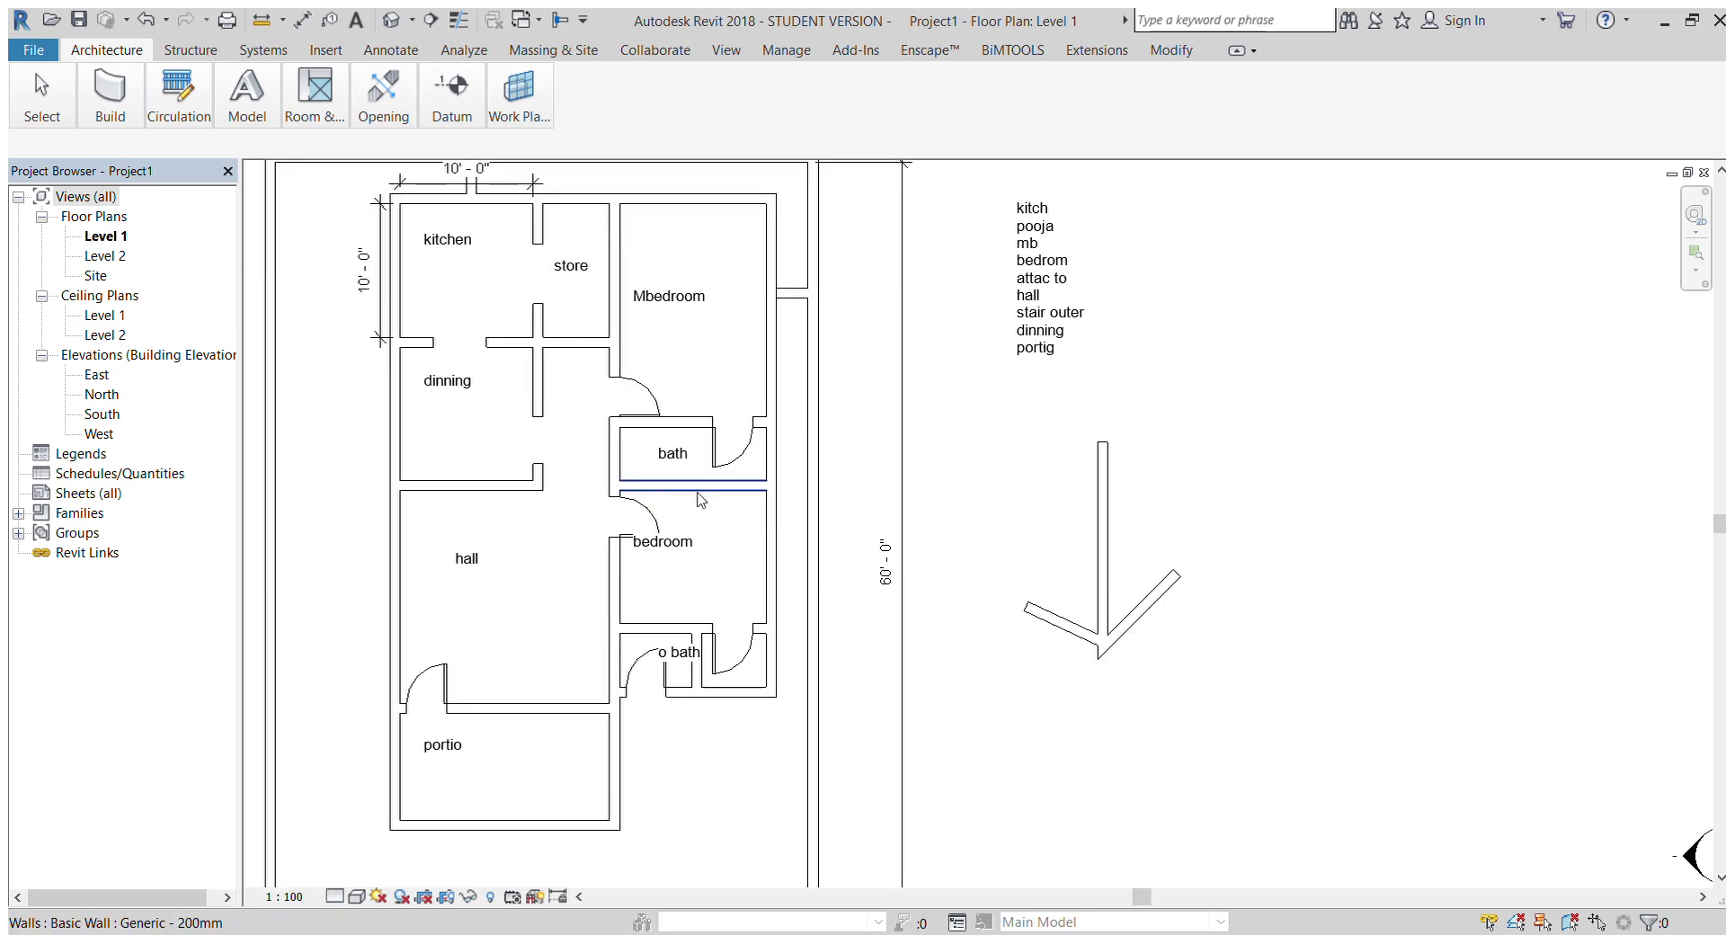
click(670, 550)
key(Right)
key(Right)
key(Right)
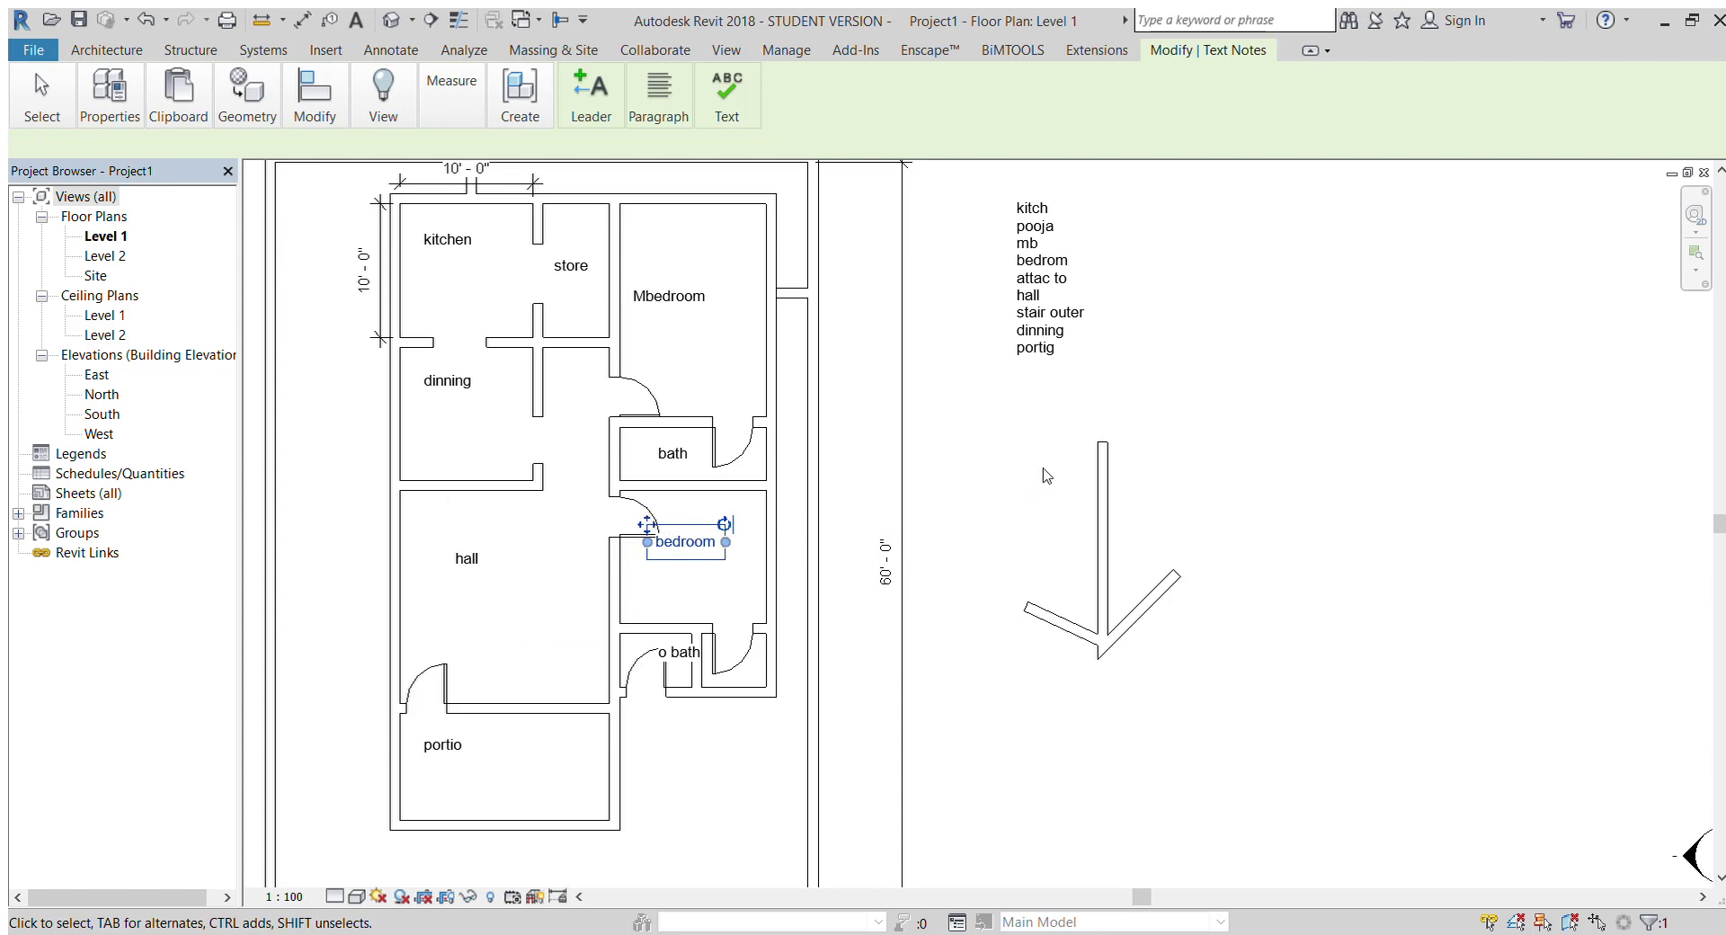
key(Escape)
- Zoom across the Level 1 plan to review the room labels and doors
scroll(559, 430, down, 2)
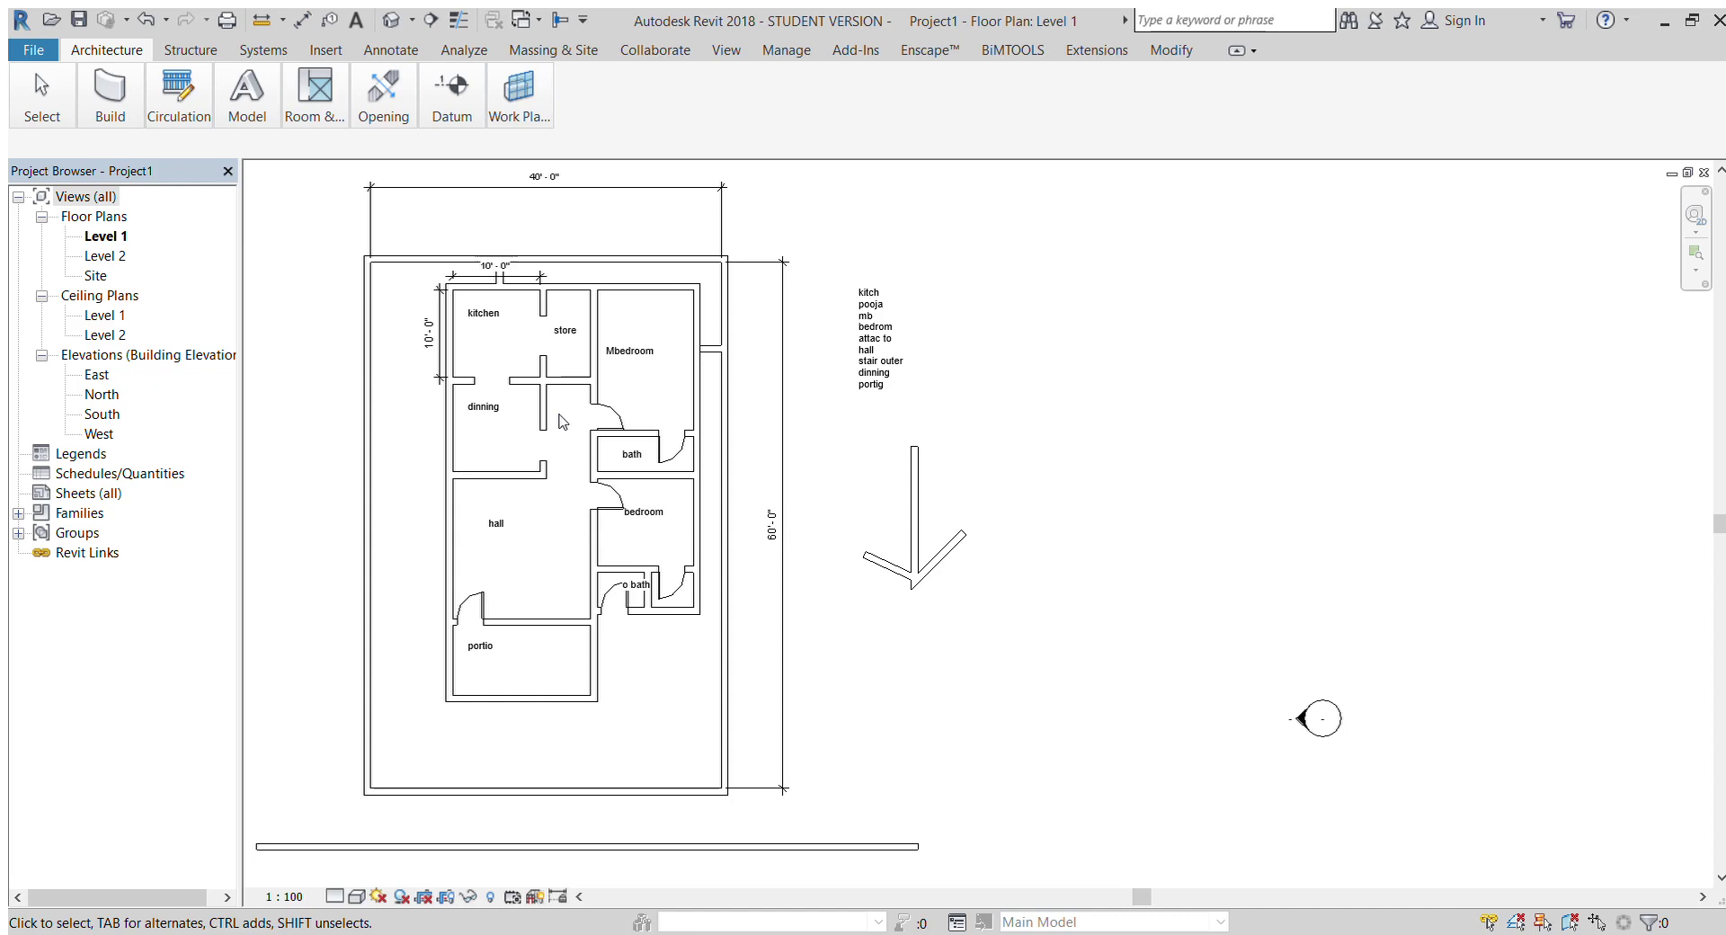
scroll(545, 469, up, 1)
scroll(521, 474, up, 1)
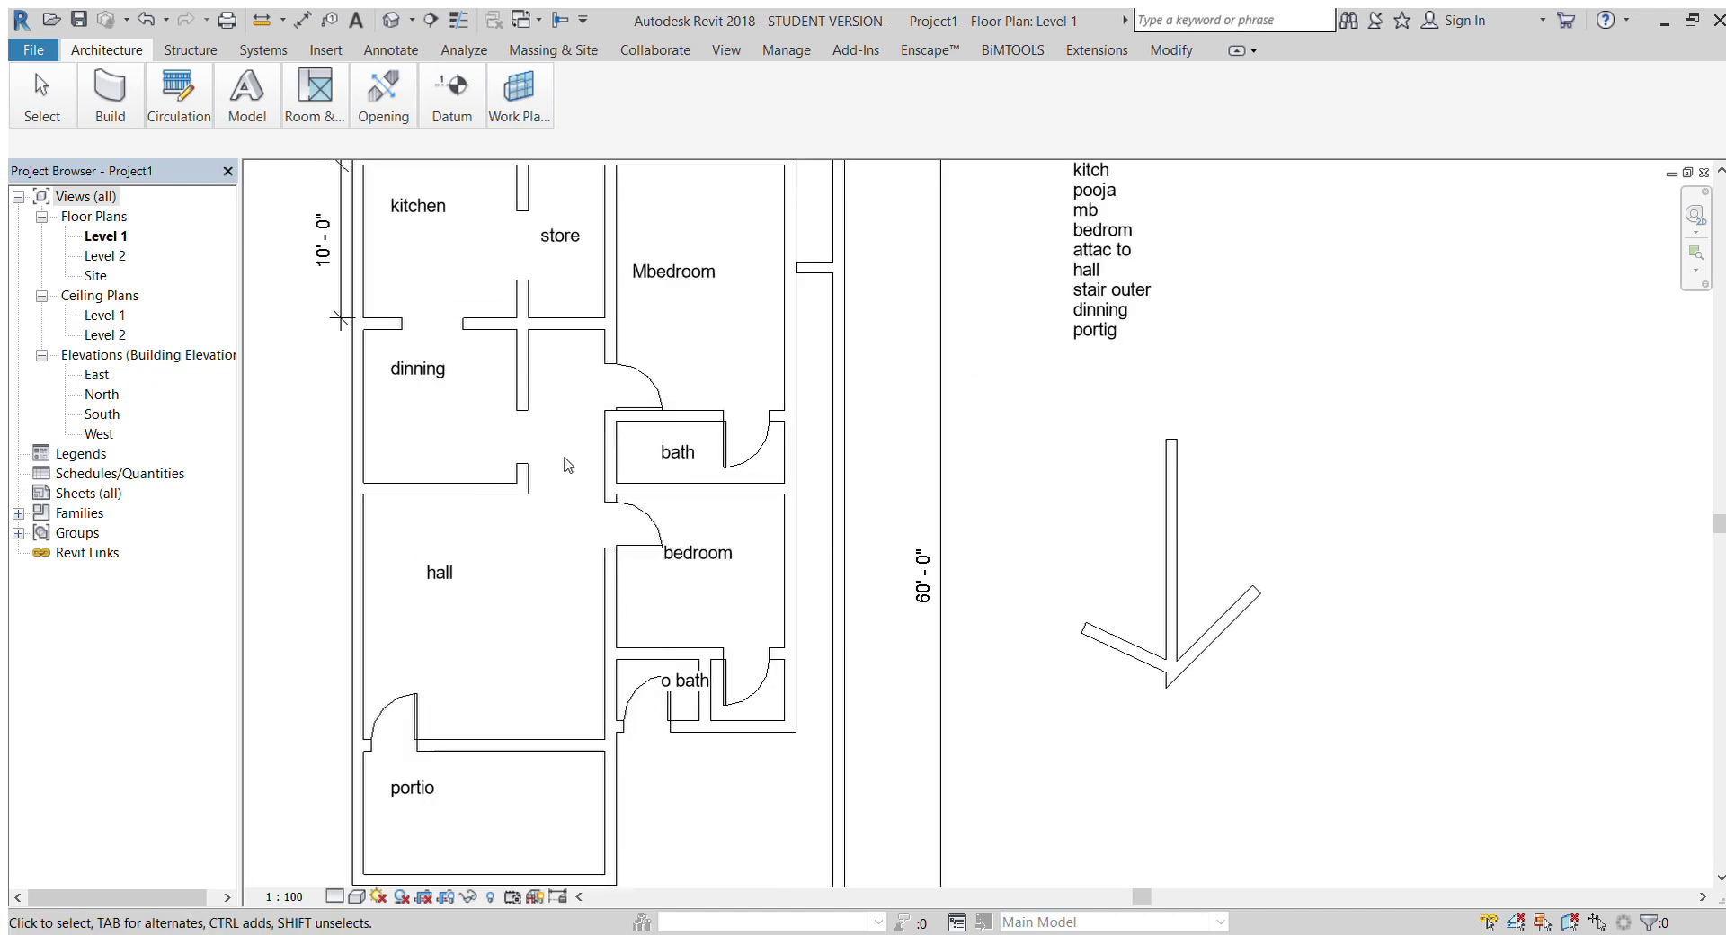
scroll(497, 479, up, 1)
scroll(497, 480, down, 1)
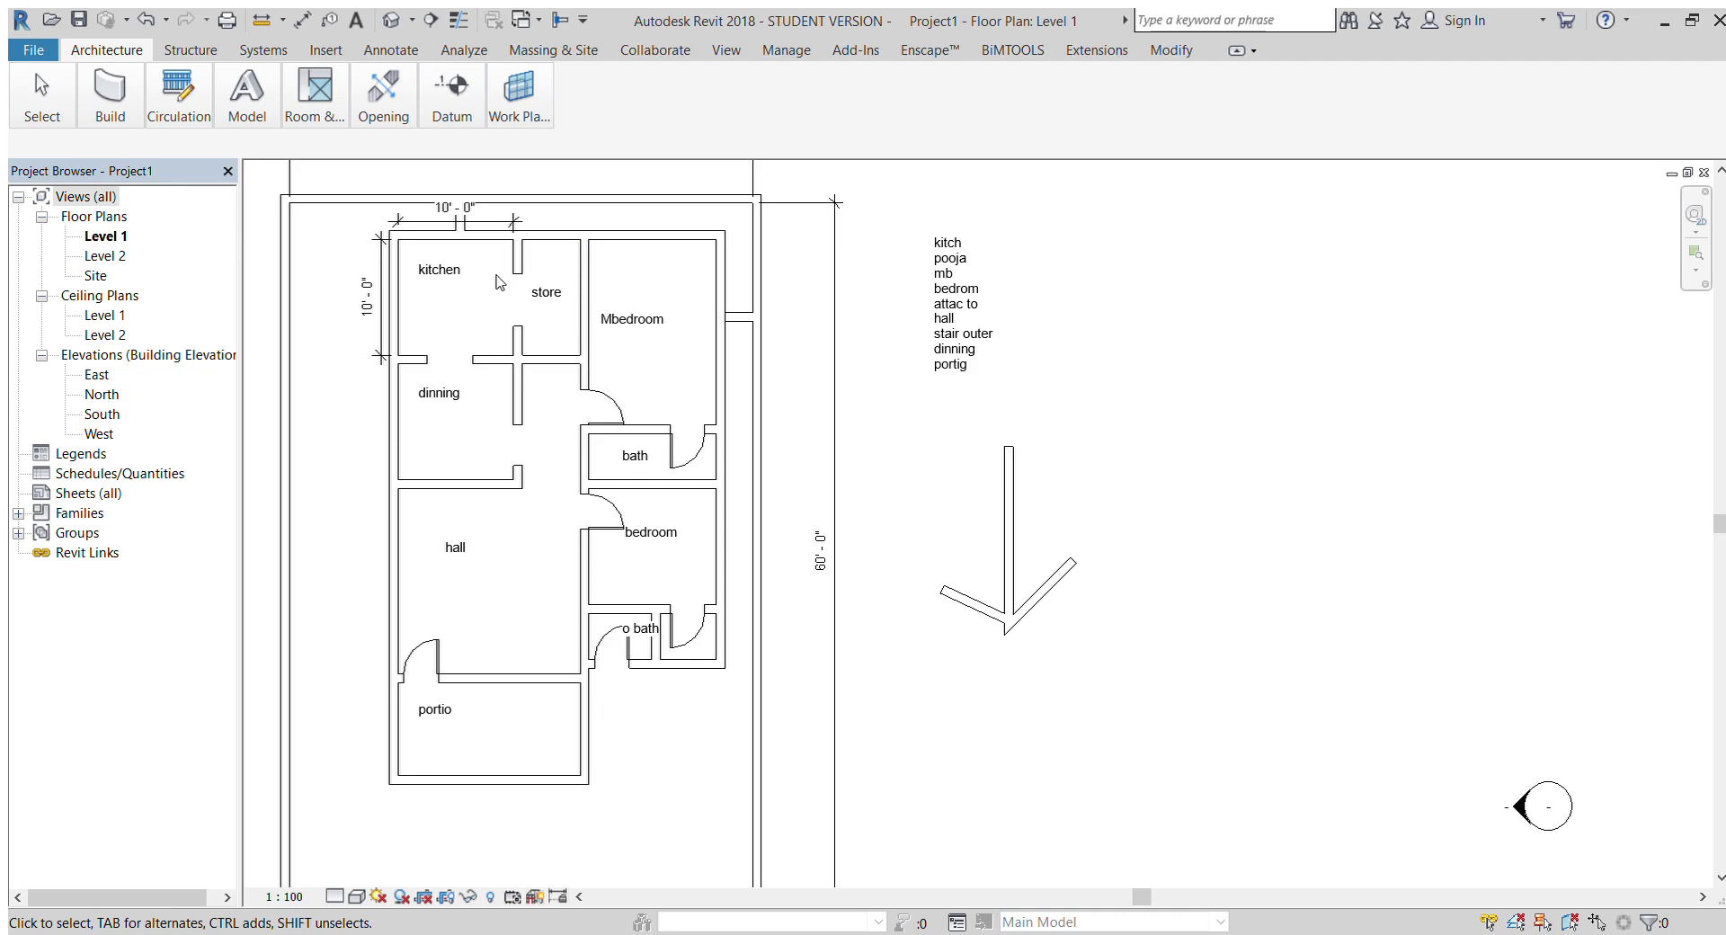
scroll(467, 578, down, 1)
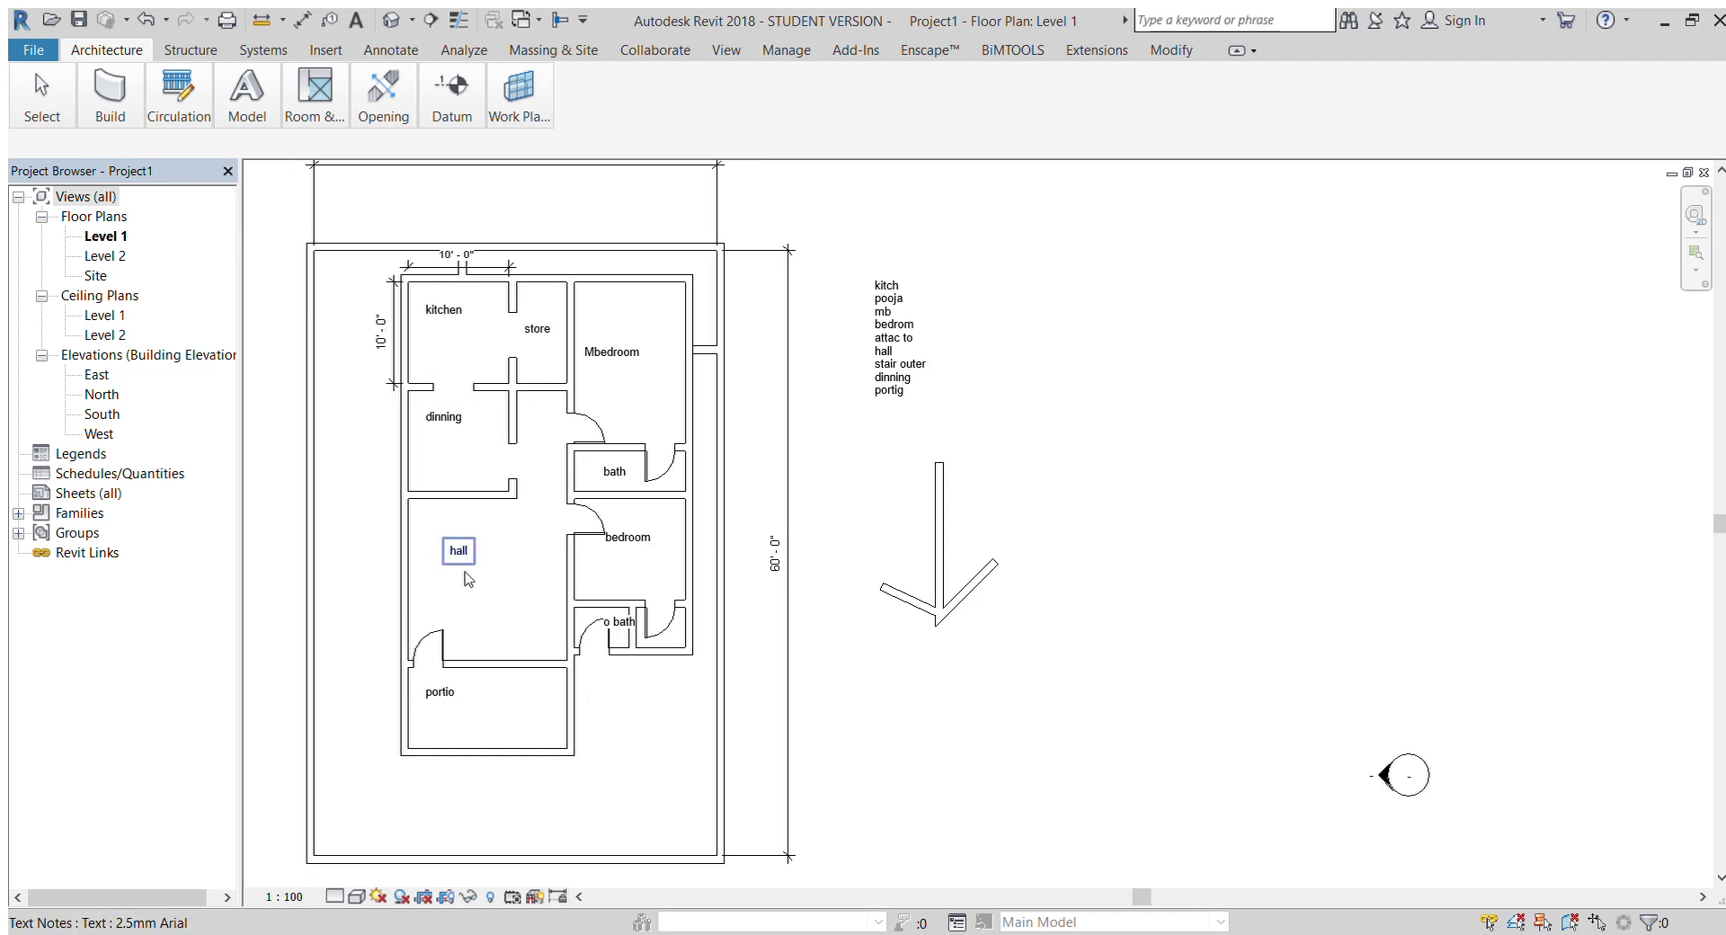
scroll(422, 700, up, 1)
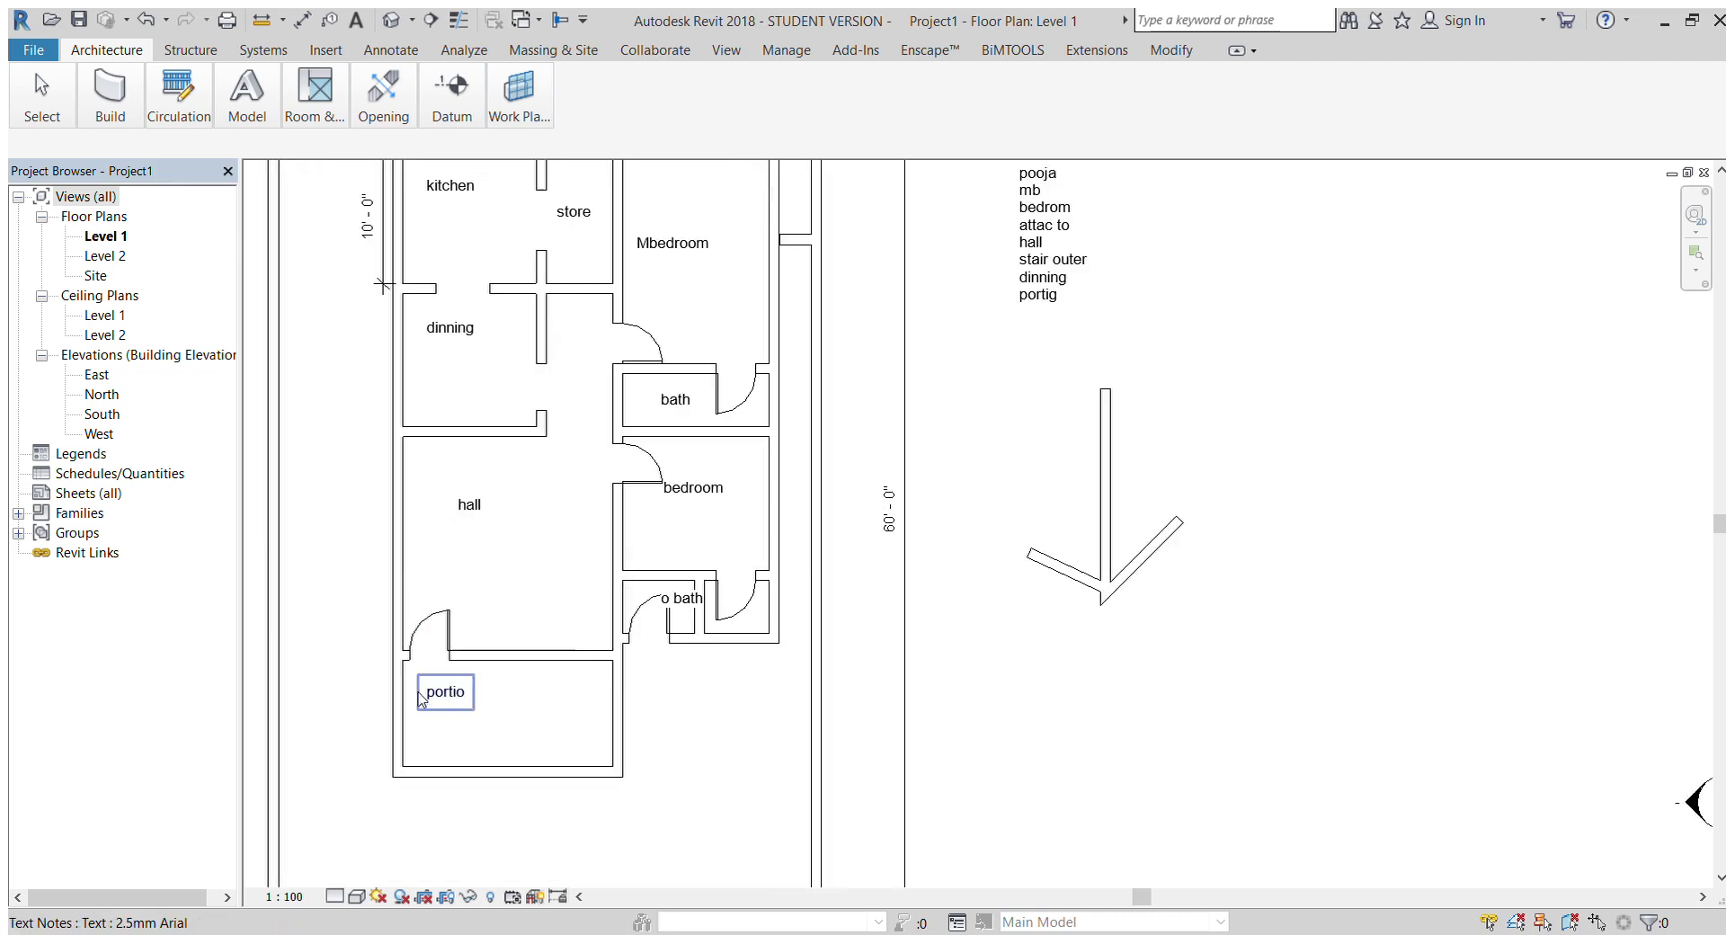
scroll(460, 713, down, 2)
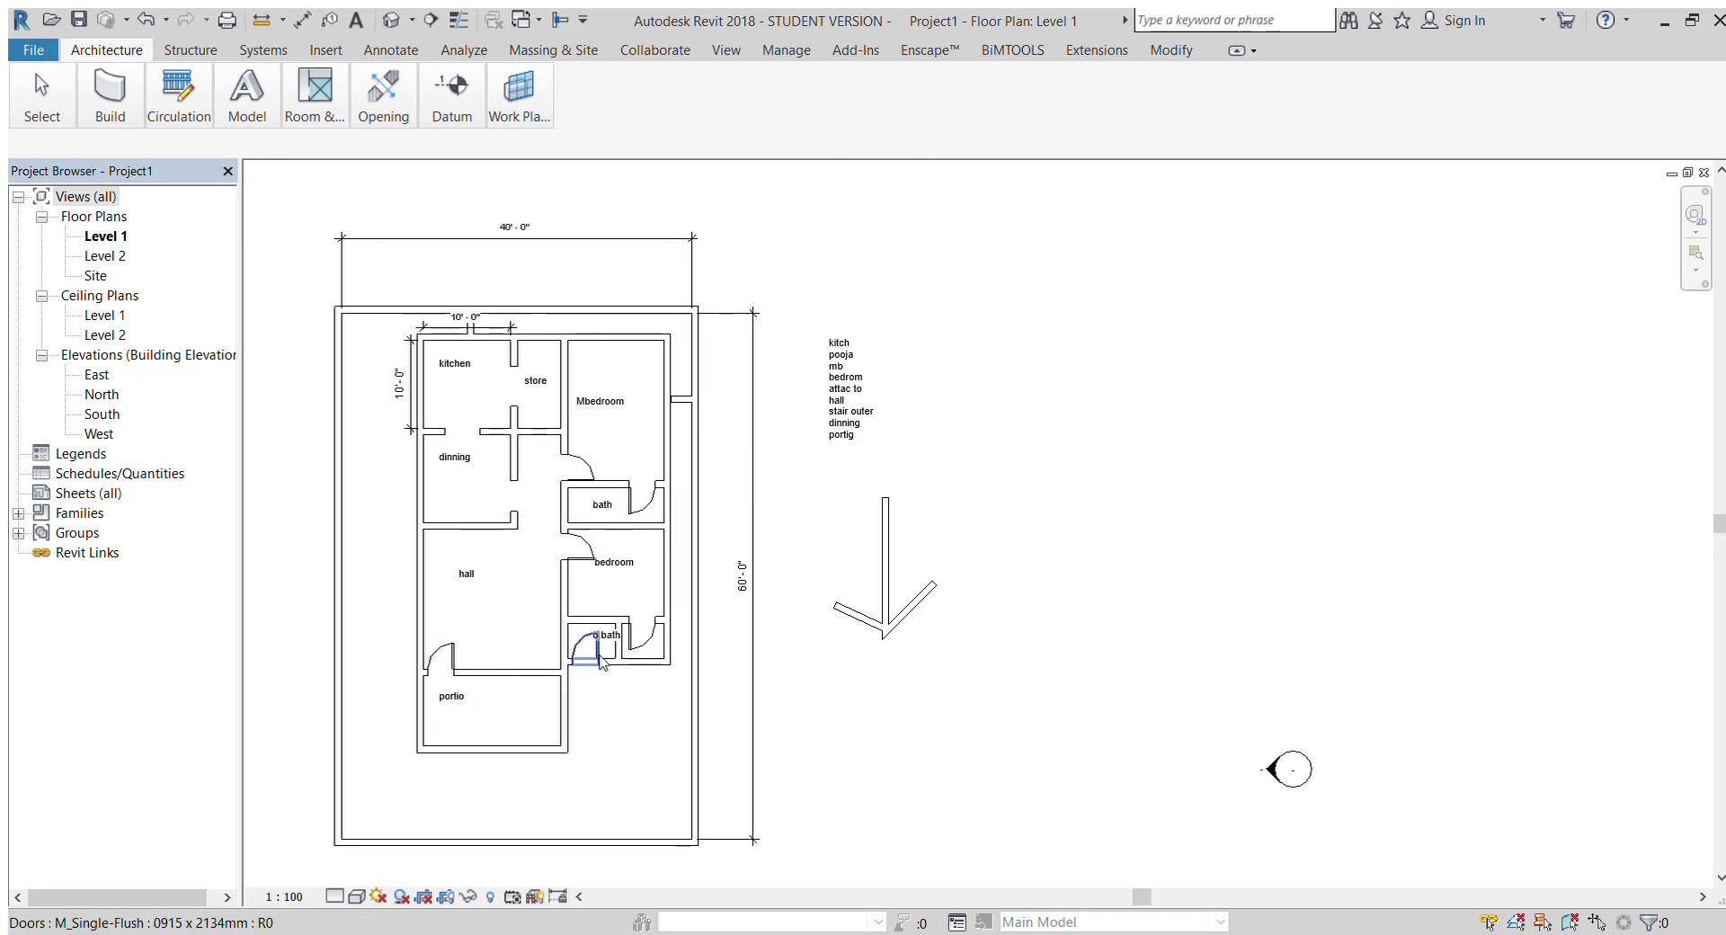
scroll(366, 280, up, 1)
scroll(366, 281, up, 2)
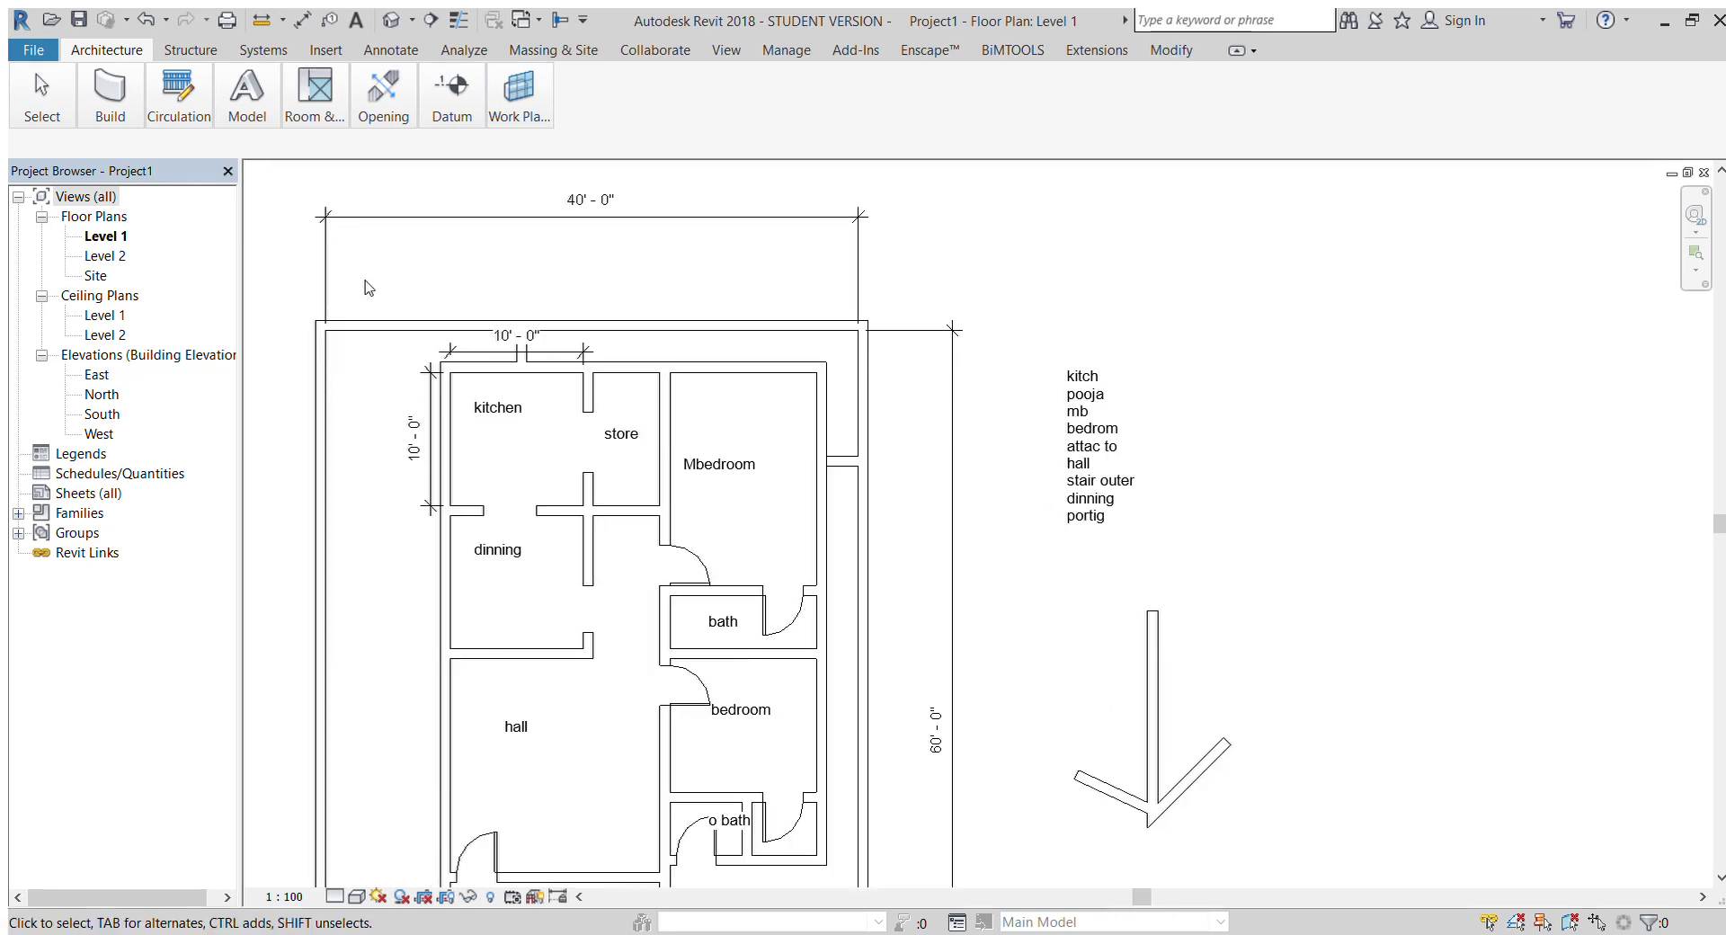
scroll(366, 280, down, 4)
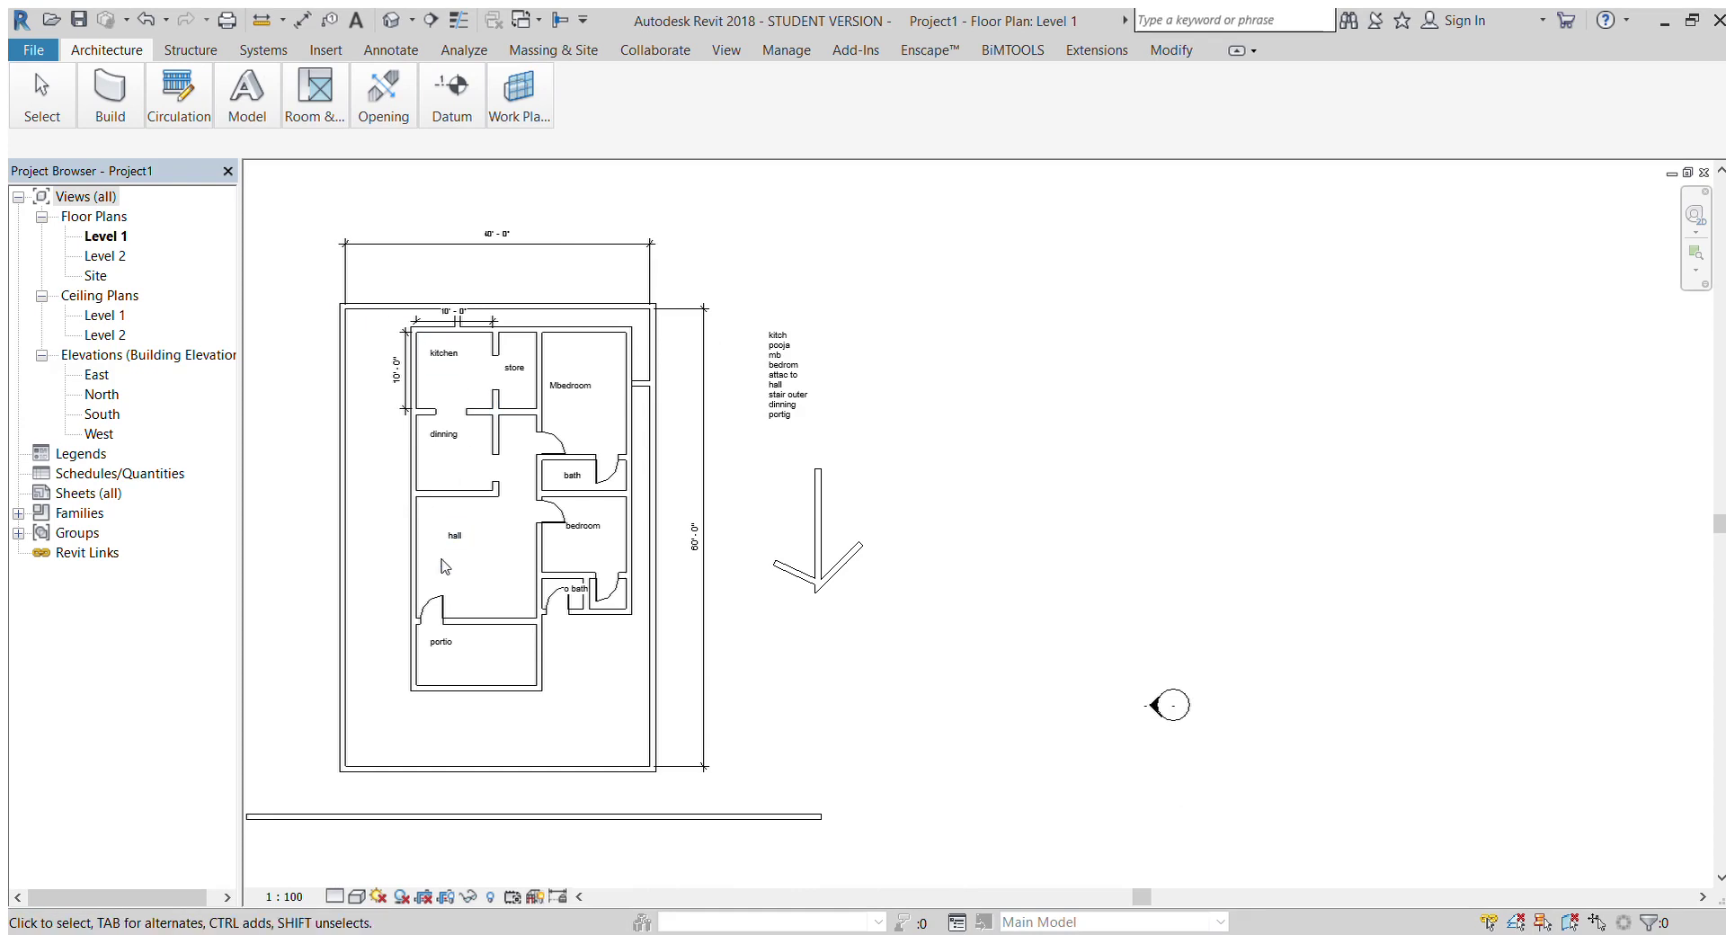
scroll(454, 534, up, 2)
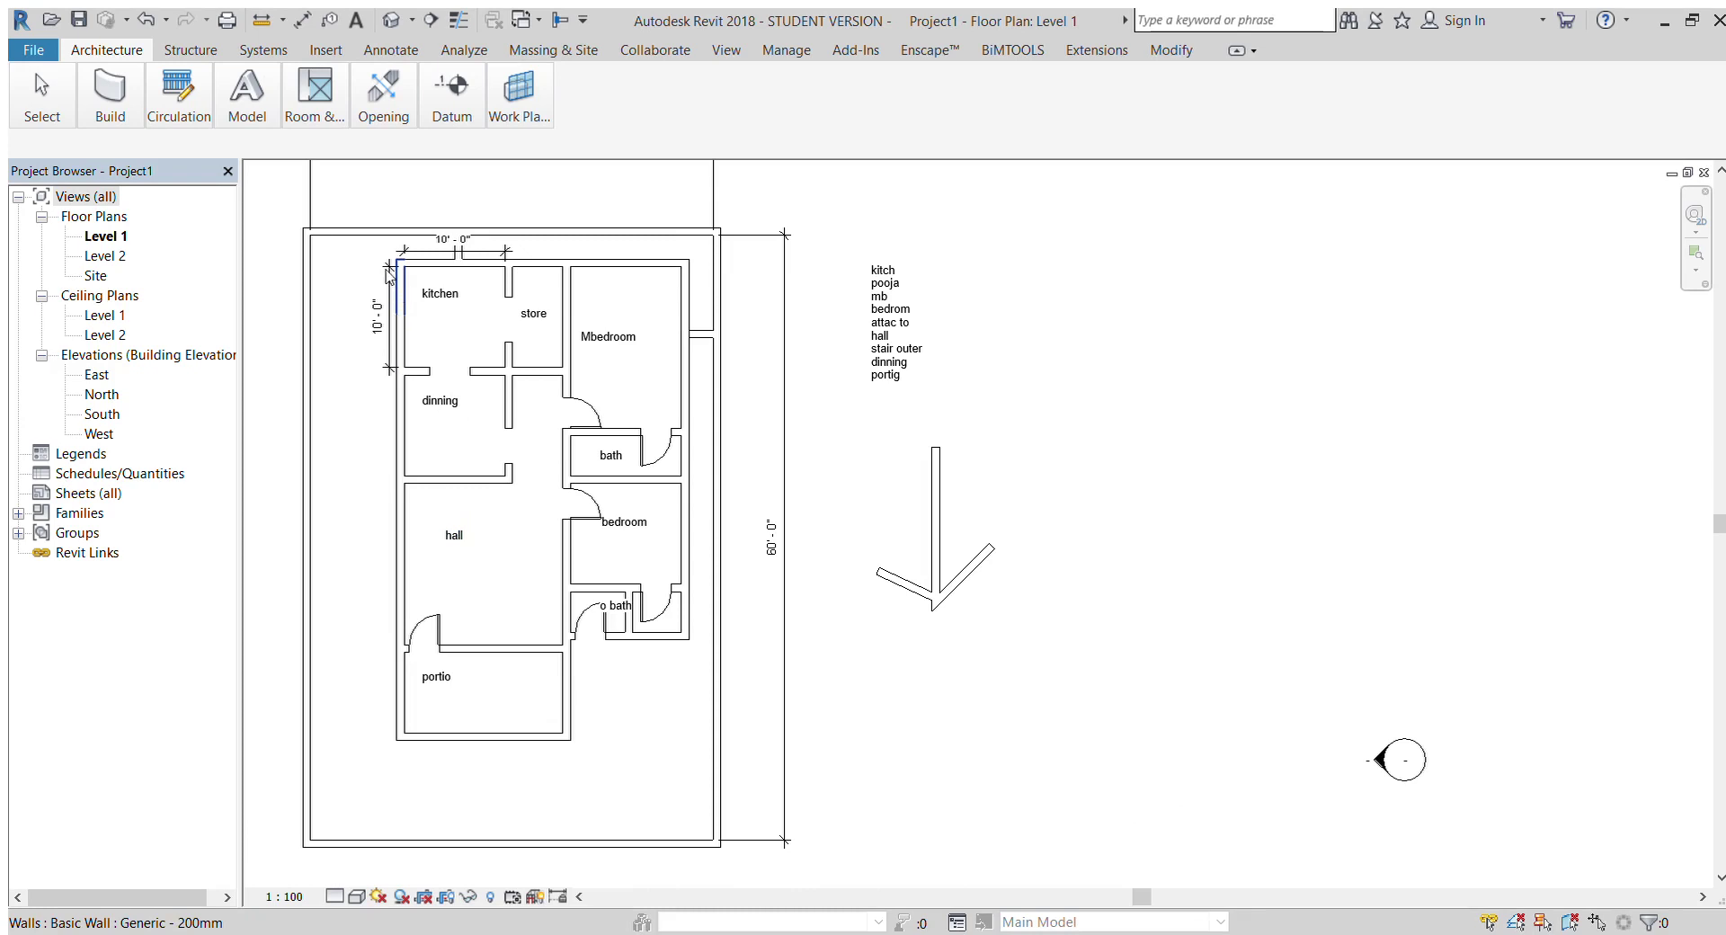
- Dimension the overall 29'-0" width above the plan and 47'-9" depth on its left
click(391, 49)
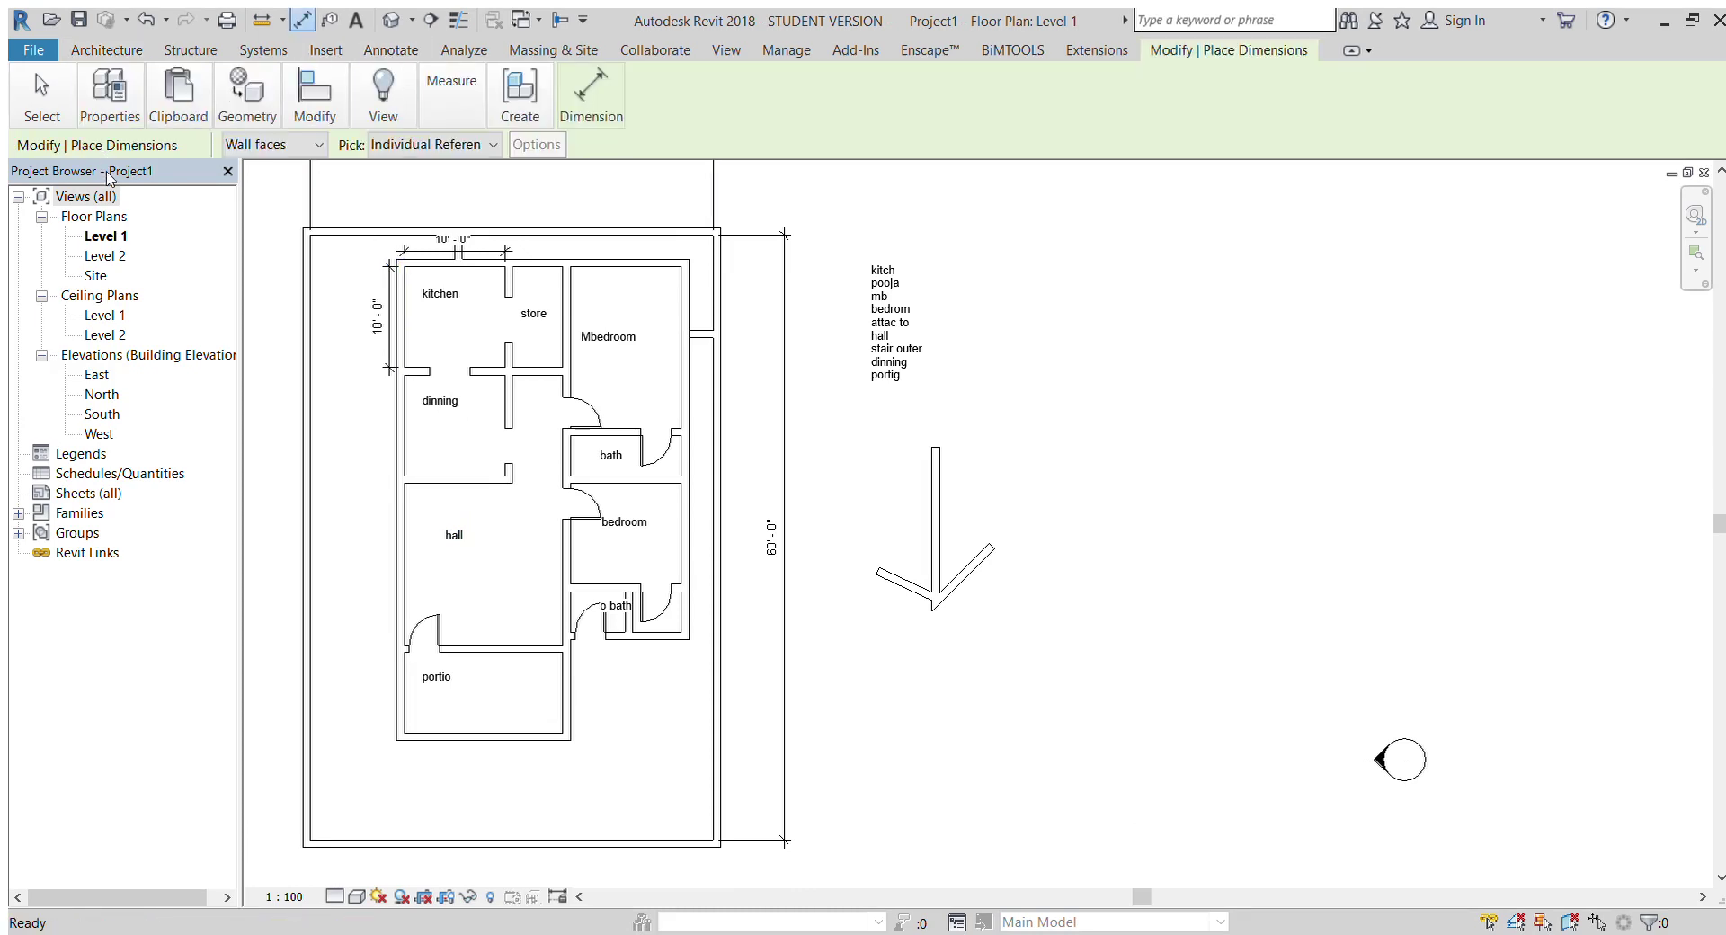
click(390, 318)
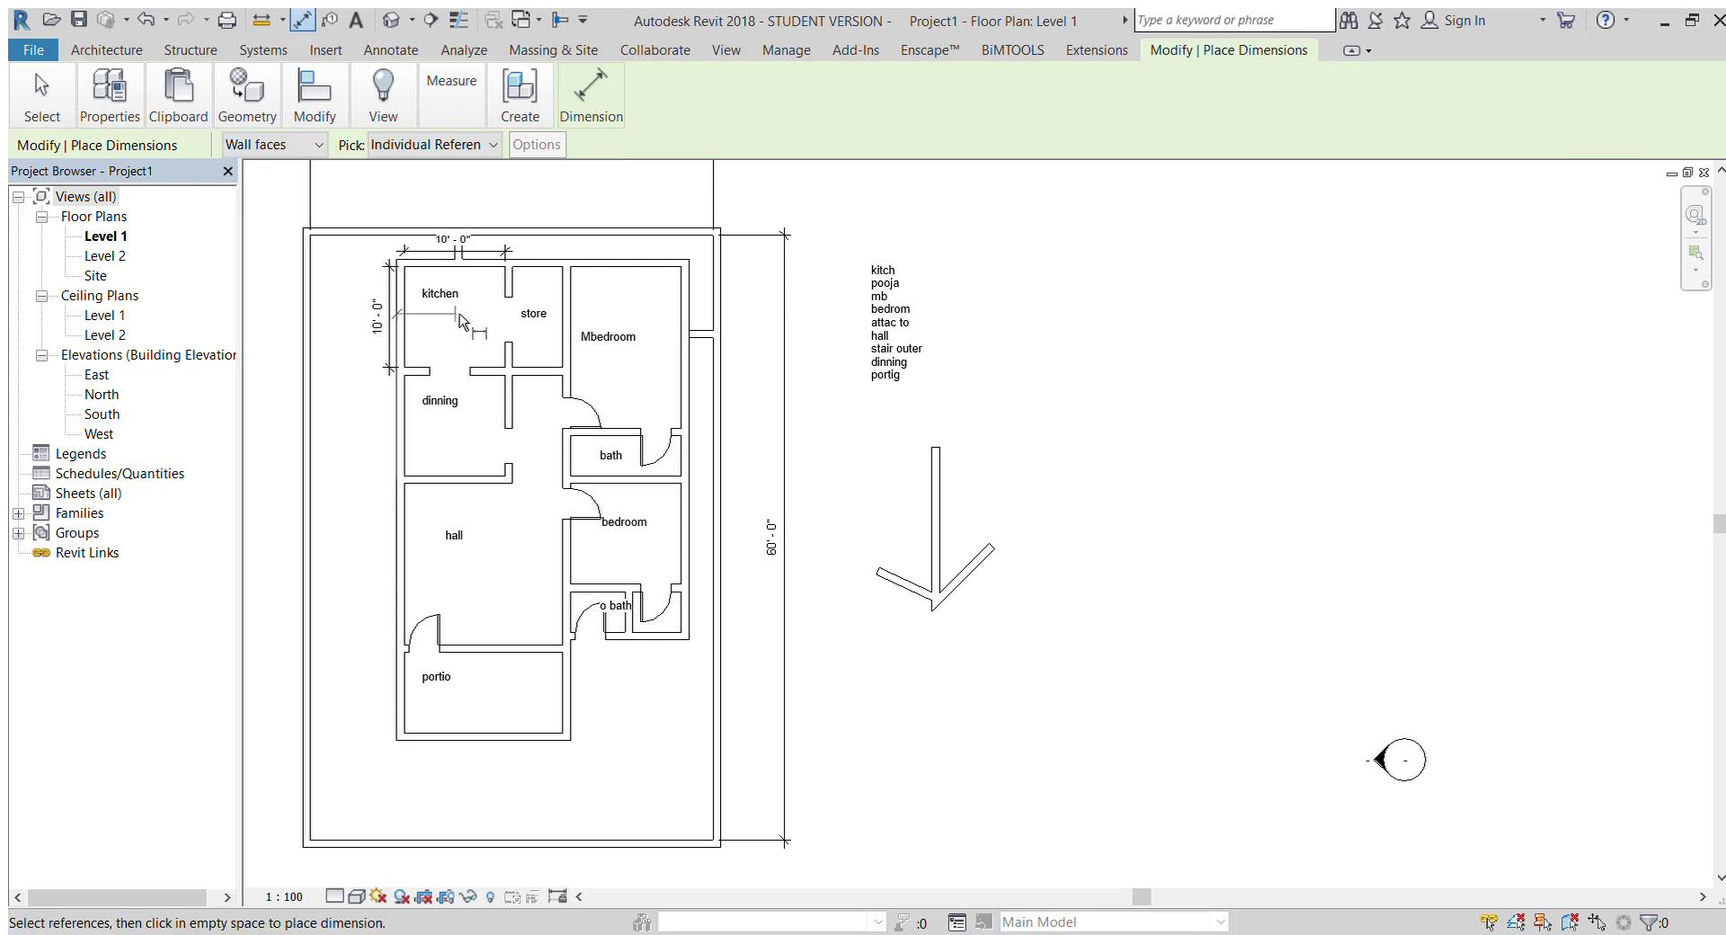
click(688, 281)
click(691, 218)
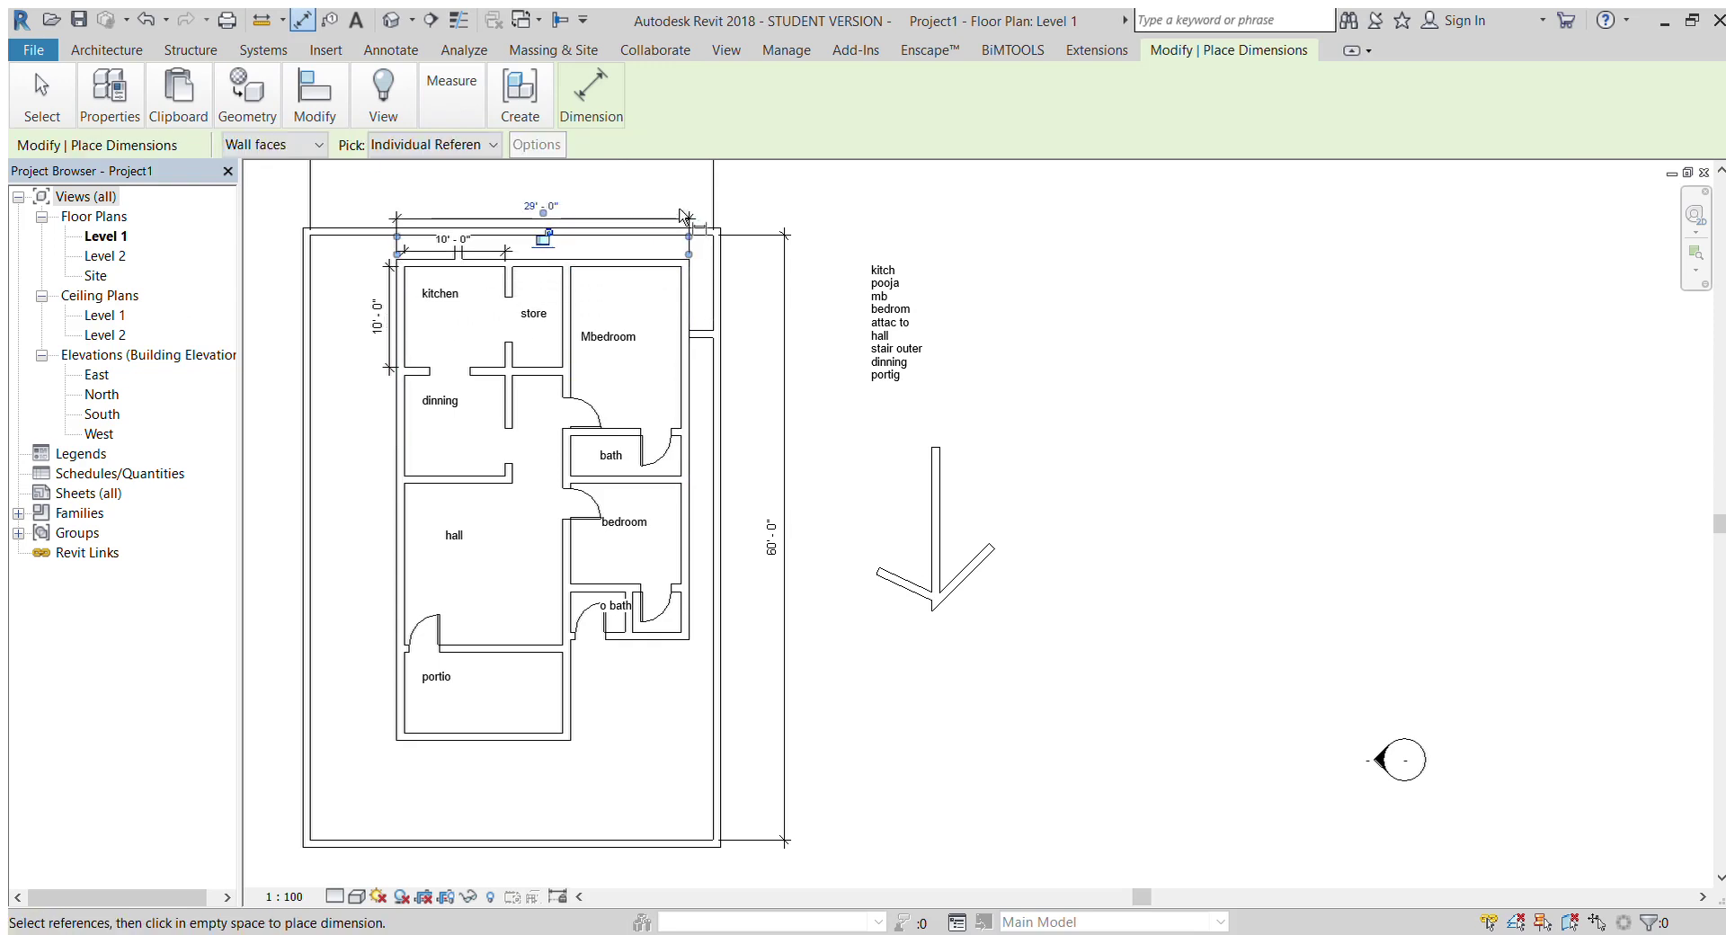
click(632, 258)
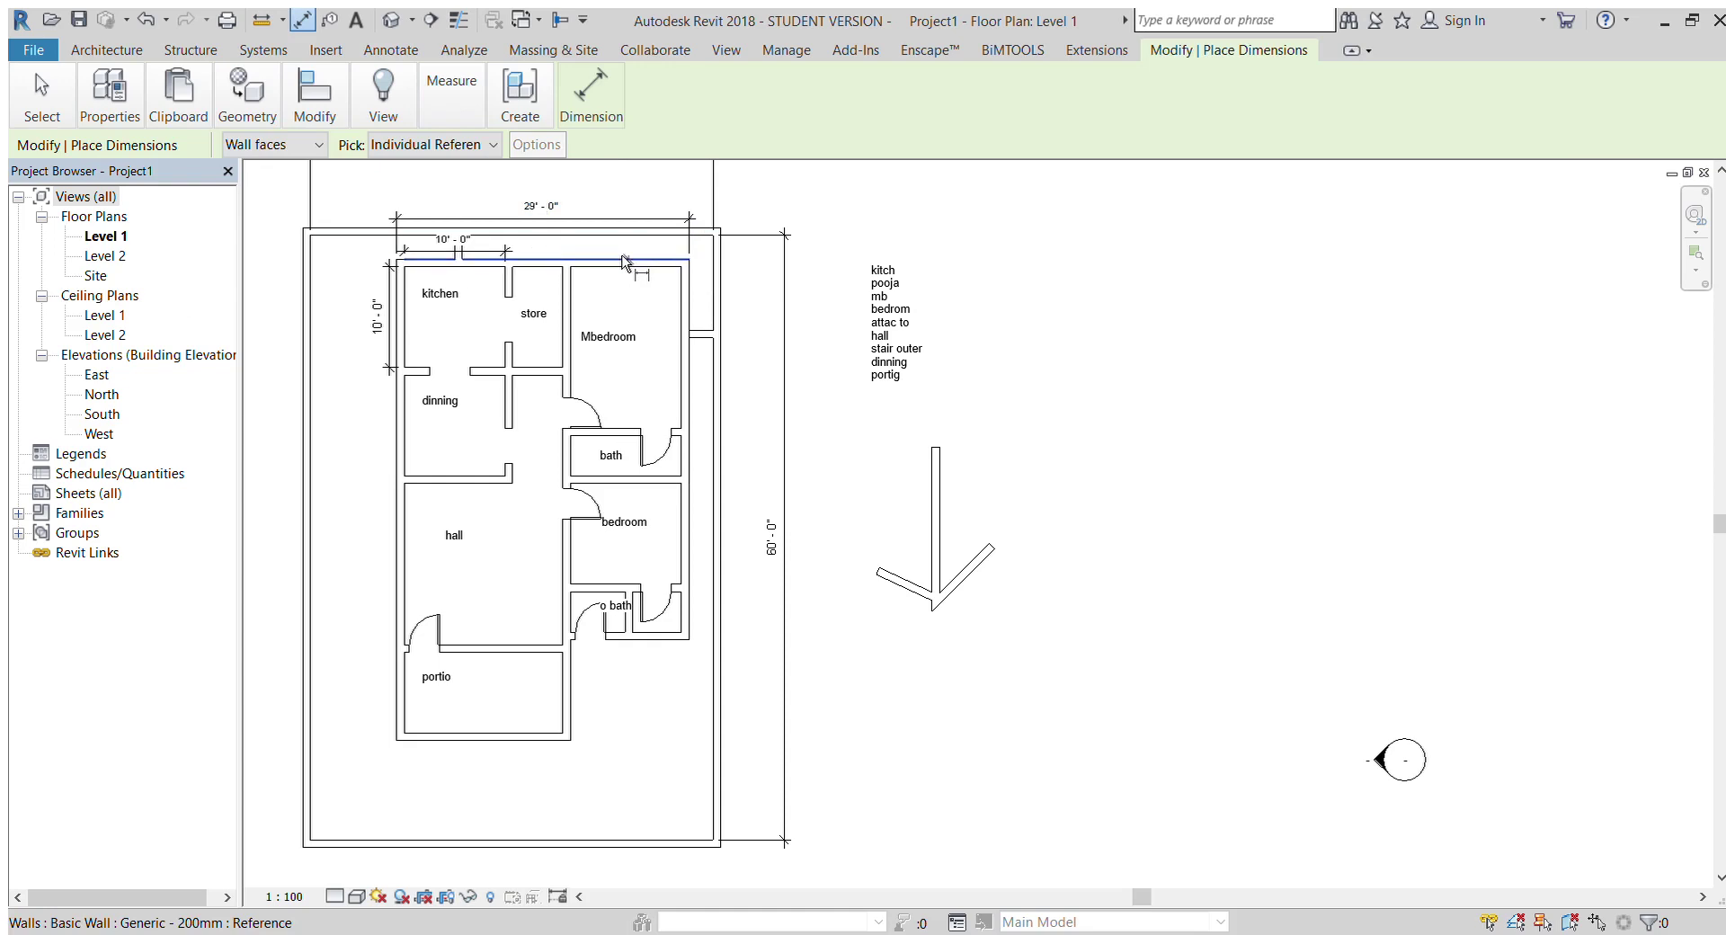
click(483, 740)
click(343, 499)
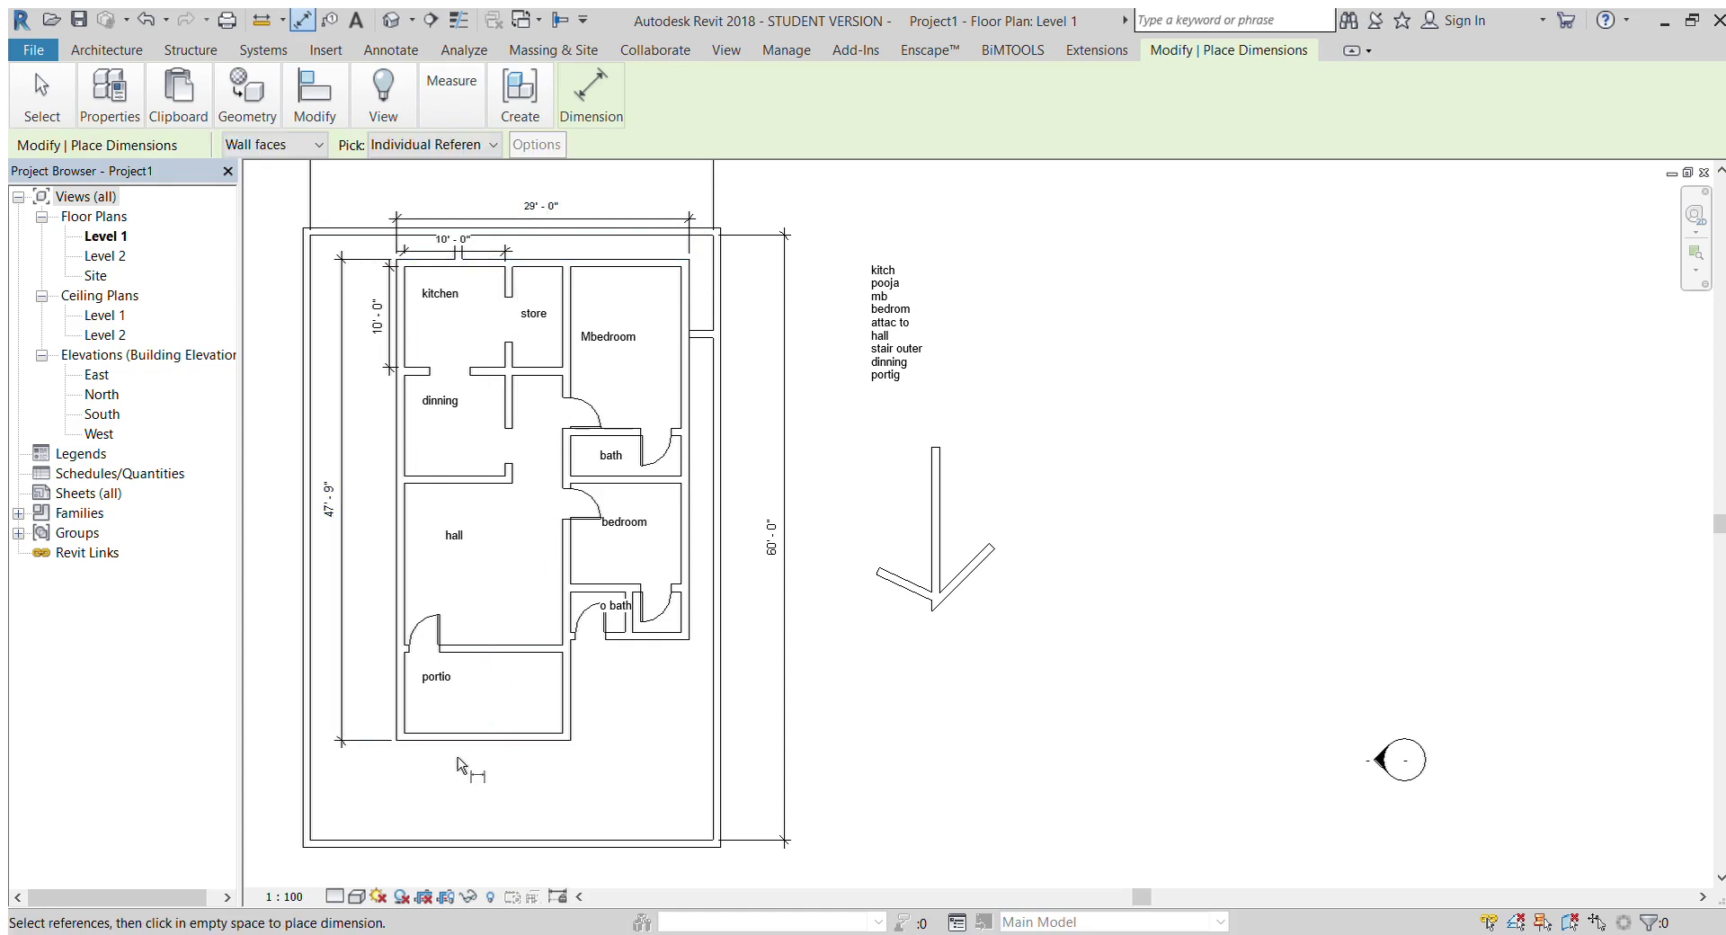
- Add a 10'-0" dimension from the wall below the o bath to the bottom outer wall
scroll(459, 764, down, 1)
scroll(569, 665, up, 2)
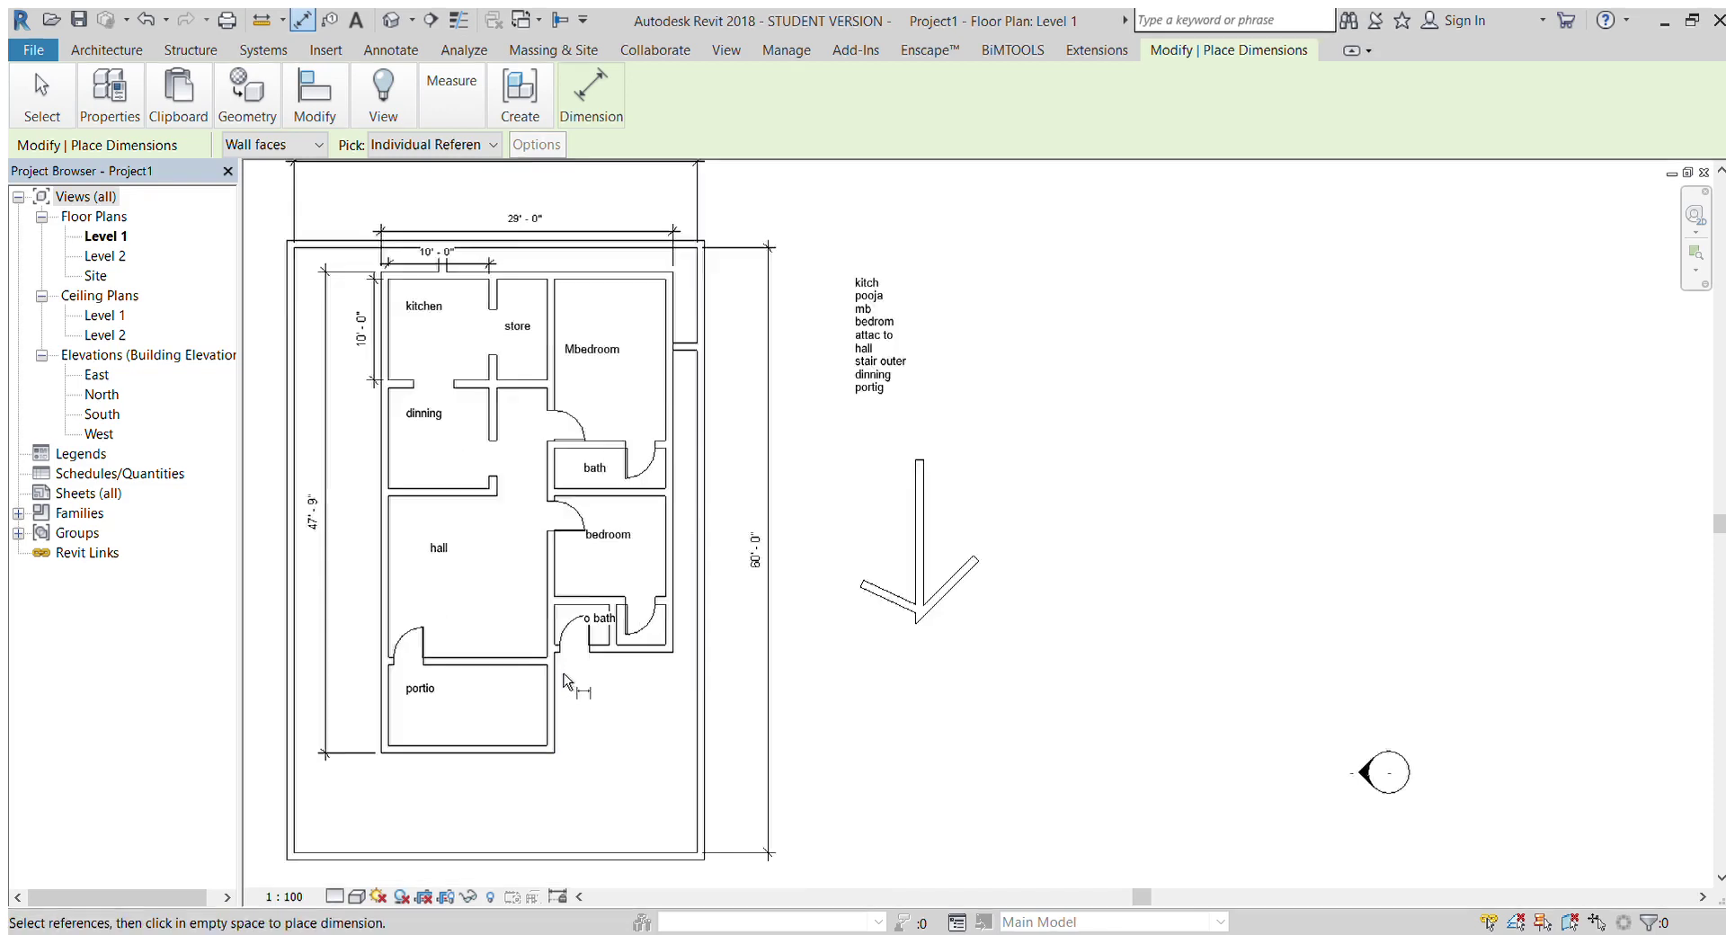
scroll(566, 658, up, 2)
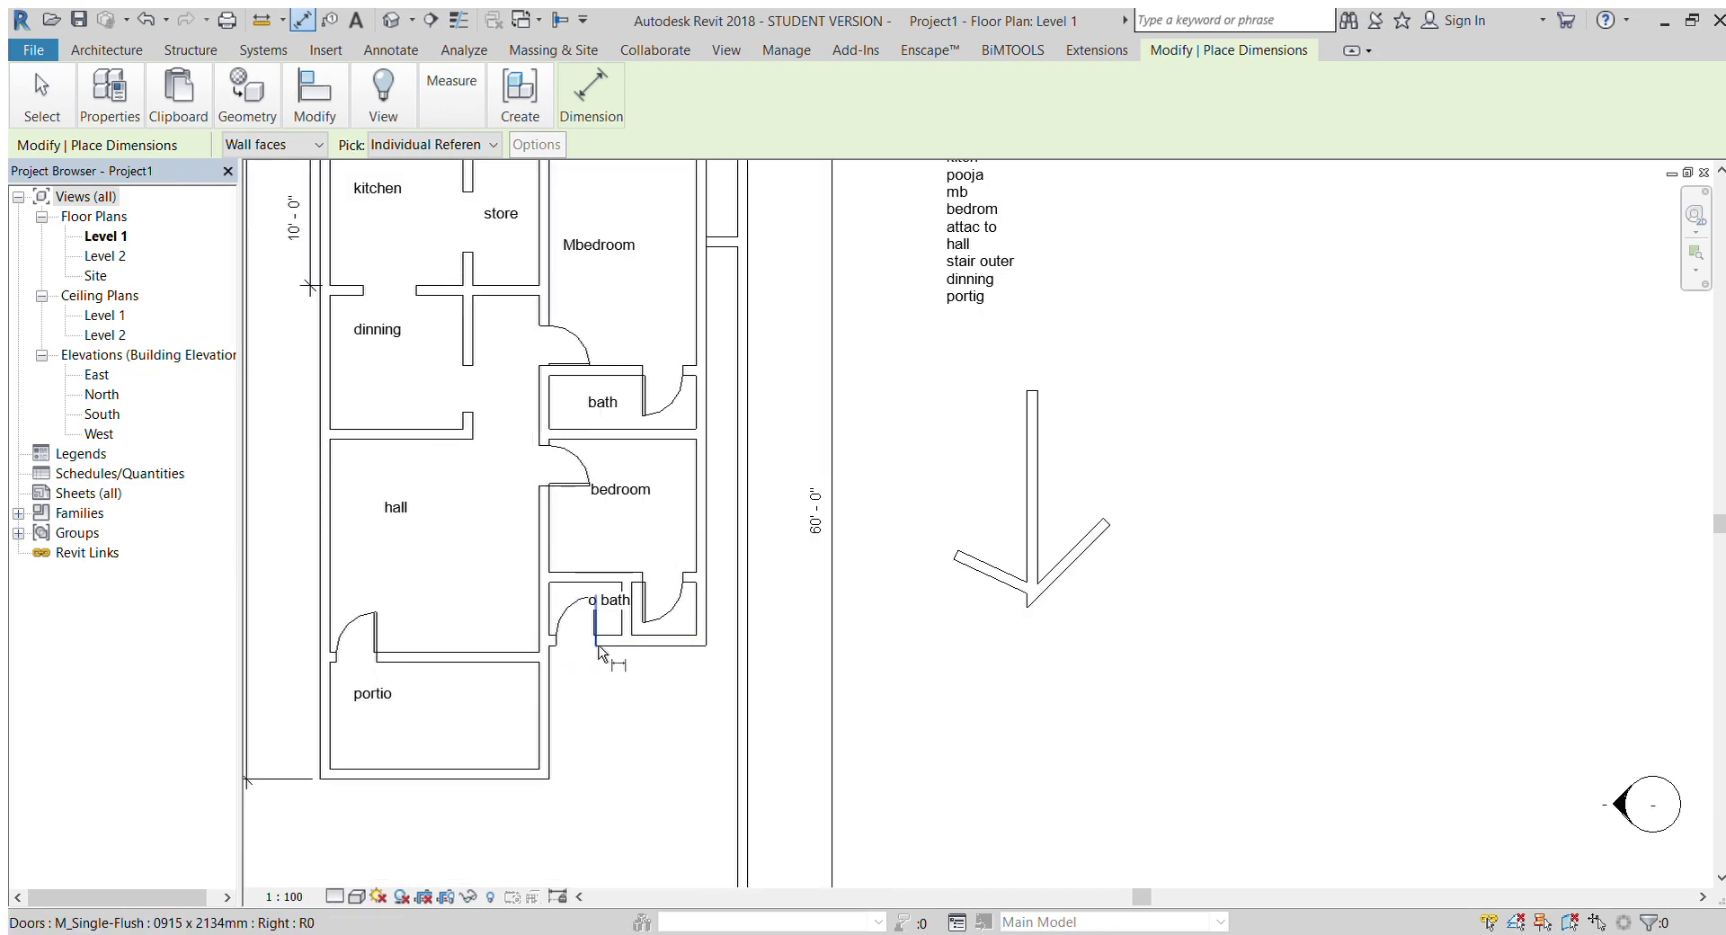
click(575, 649)
click(520, 790)
click(654, 791)
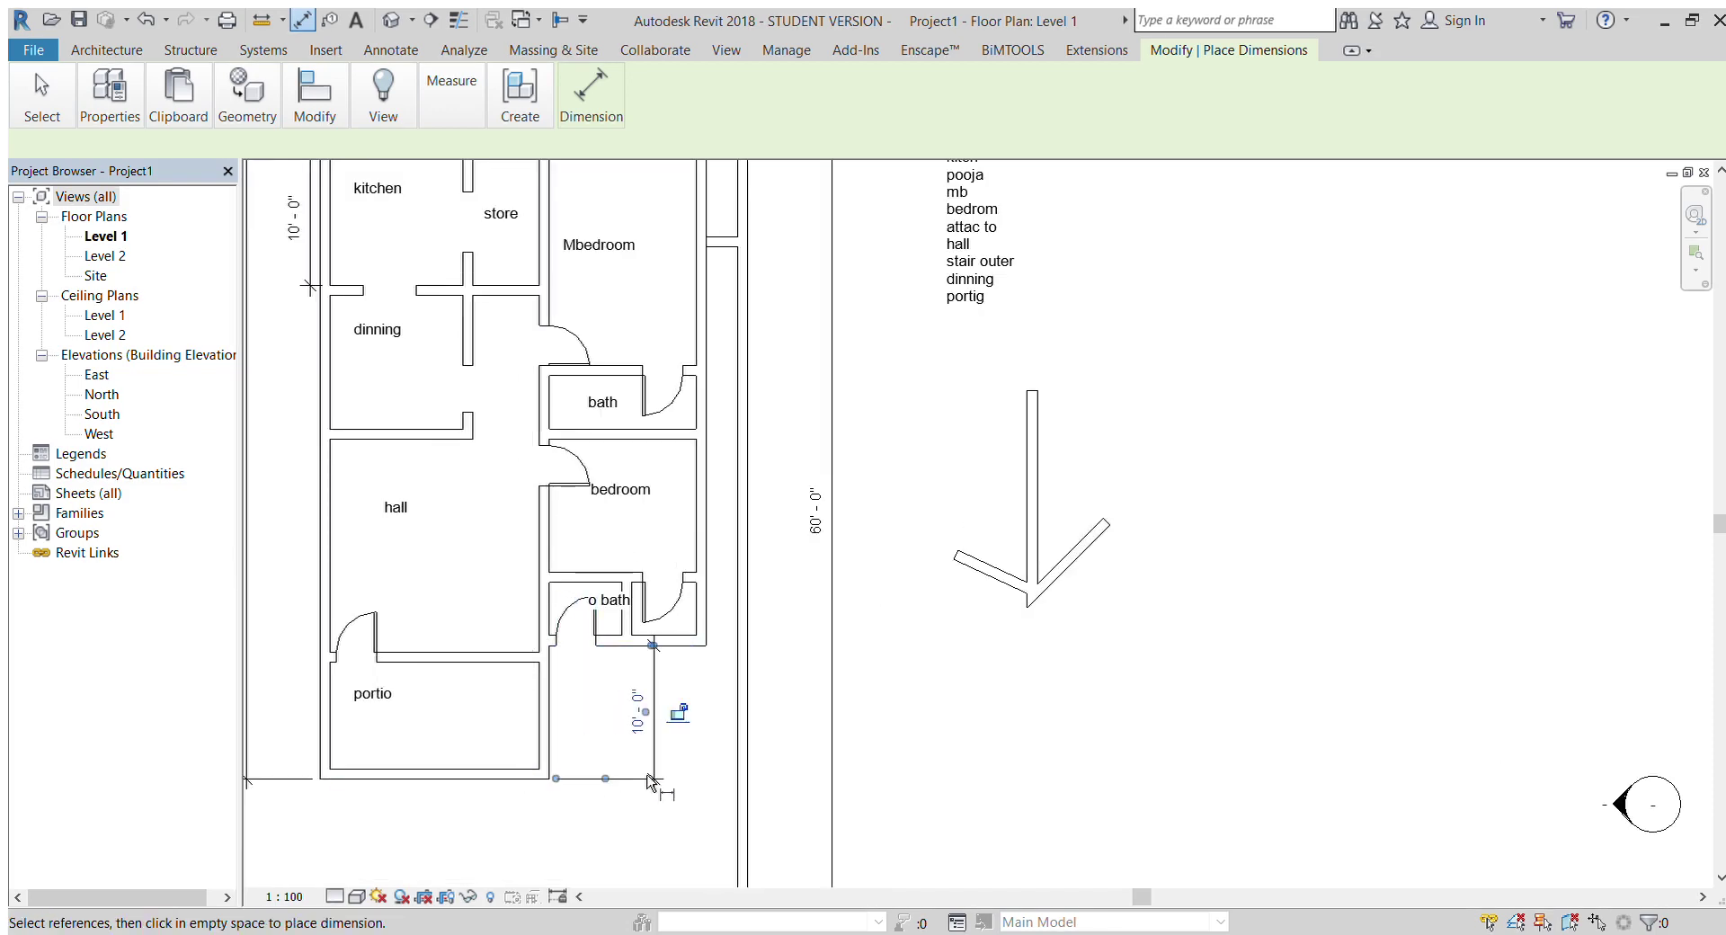
scroll(638, 700, down, 2)
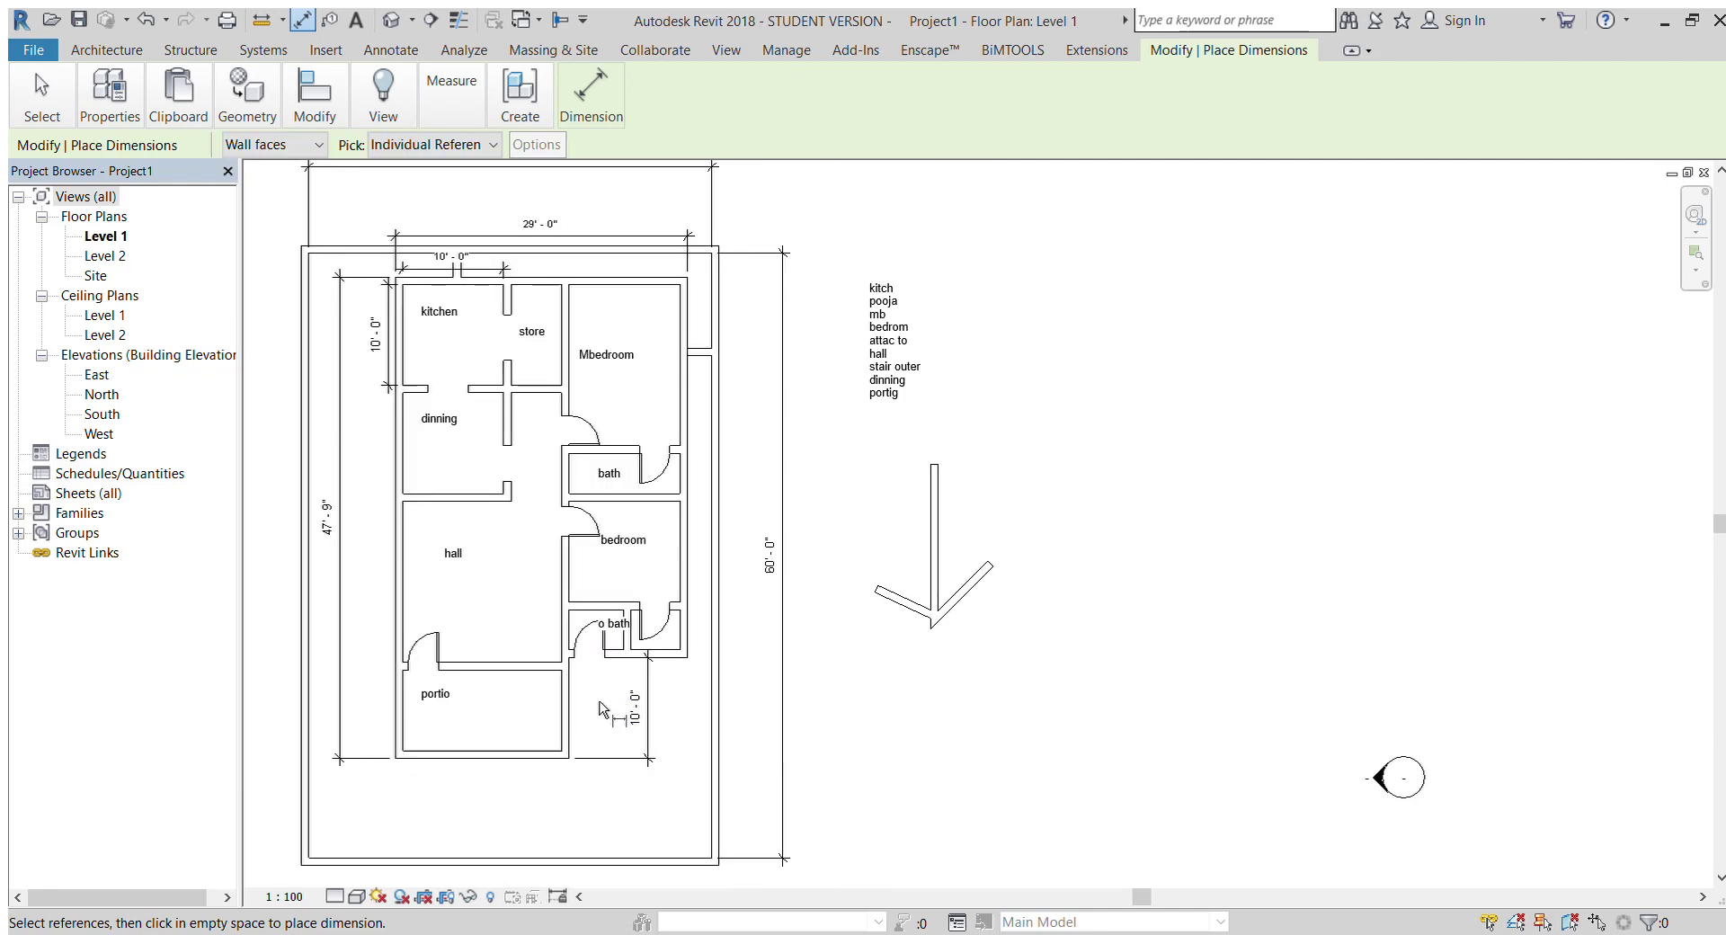
scroll(629, 710, down, 1)
scroll(614, 734, up, 3)
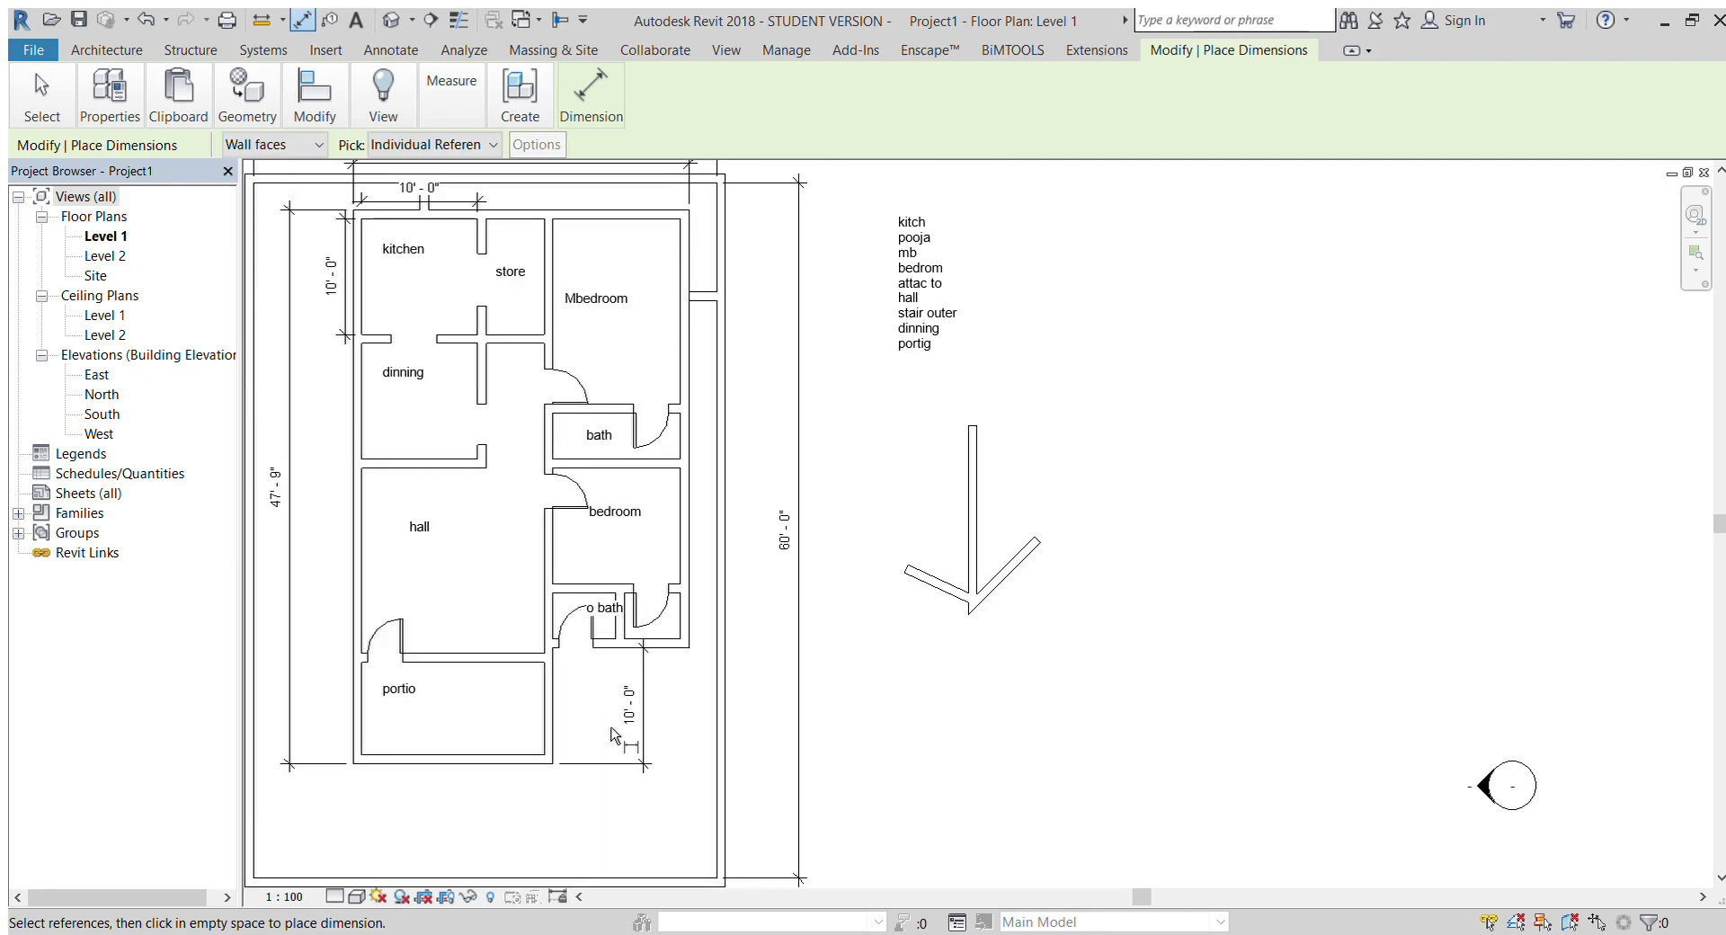
scroll(614, 735, down, 1)
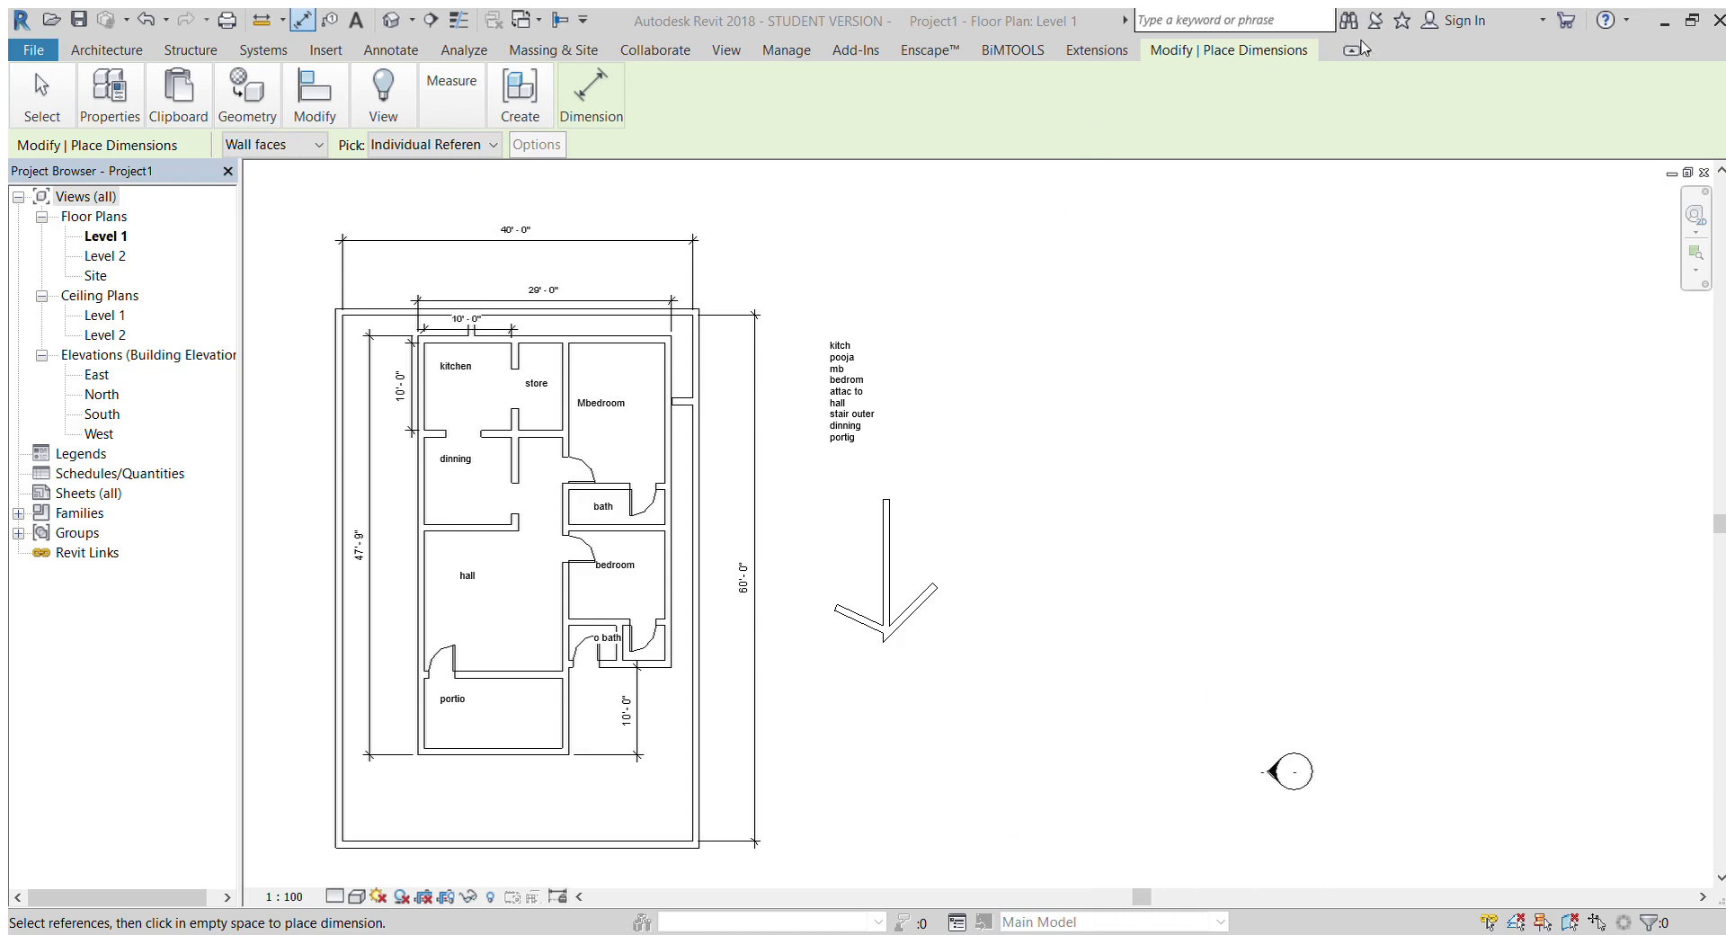
- Zoom in and out over the kitchen to check its 10'-0" width and depth dimensions
scroll(384, 647, down, 1)
scroll(384, 647, up, 1)
scroll(384, 648, up, 1)
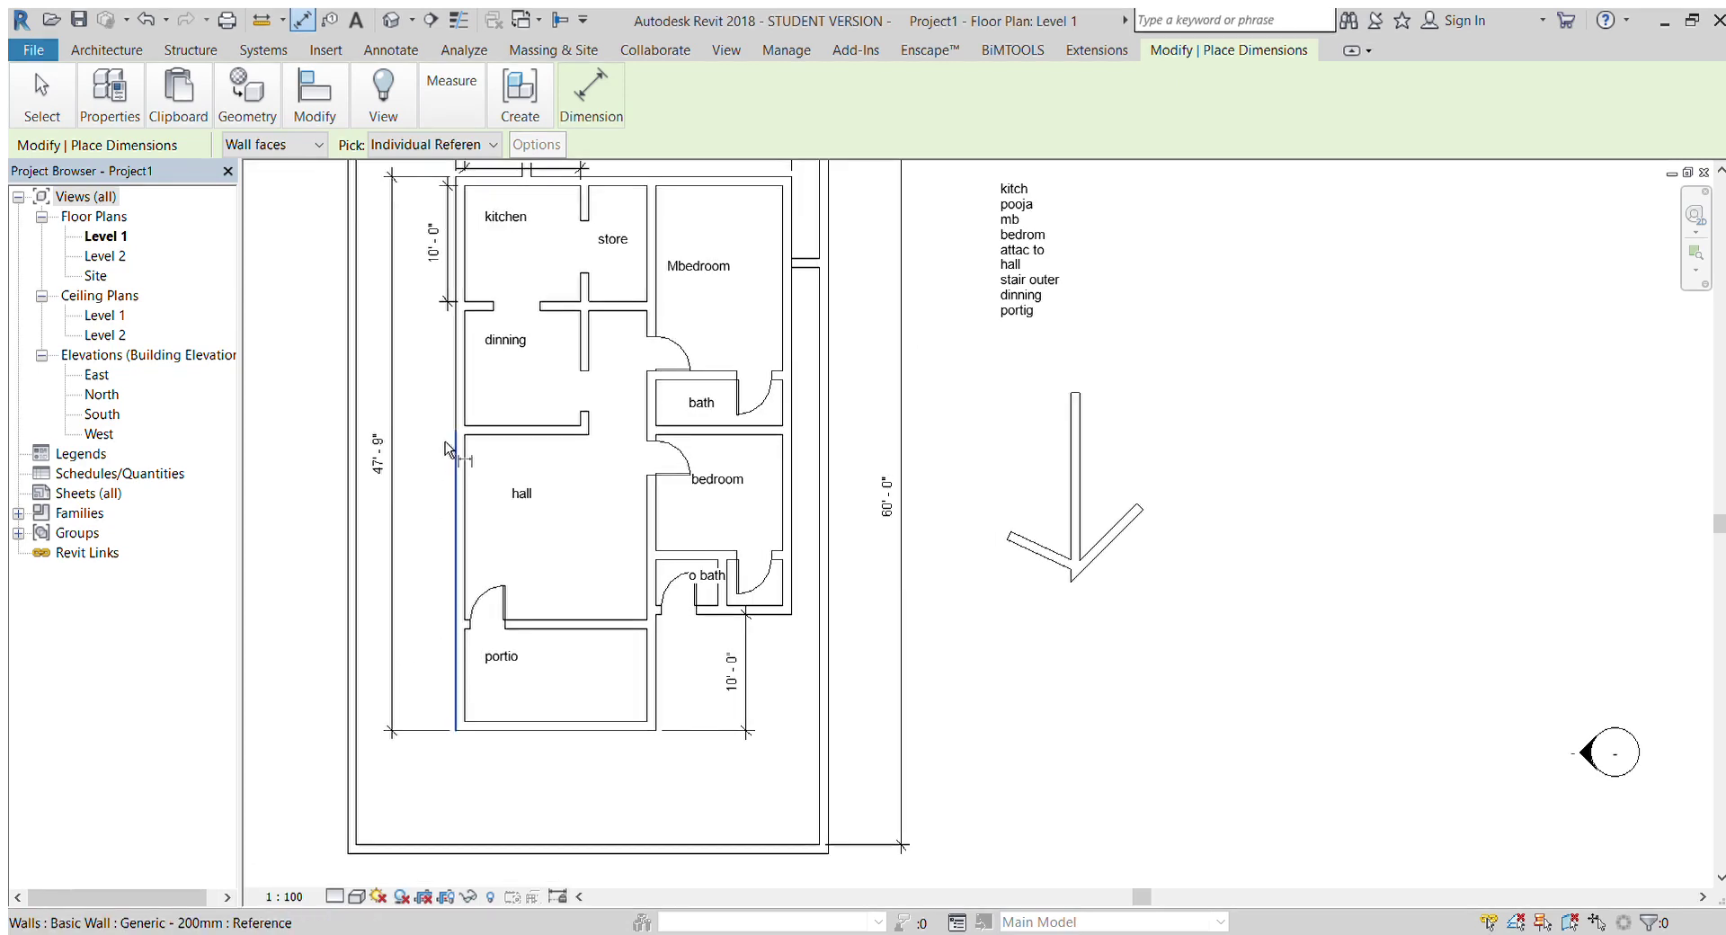
scroll(459, 395, down, 1)
scroll(463, 378, up, 1)
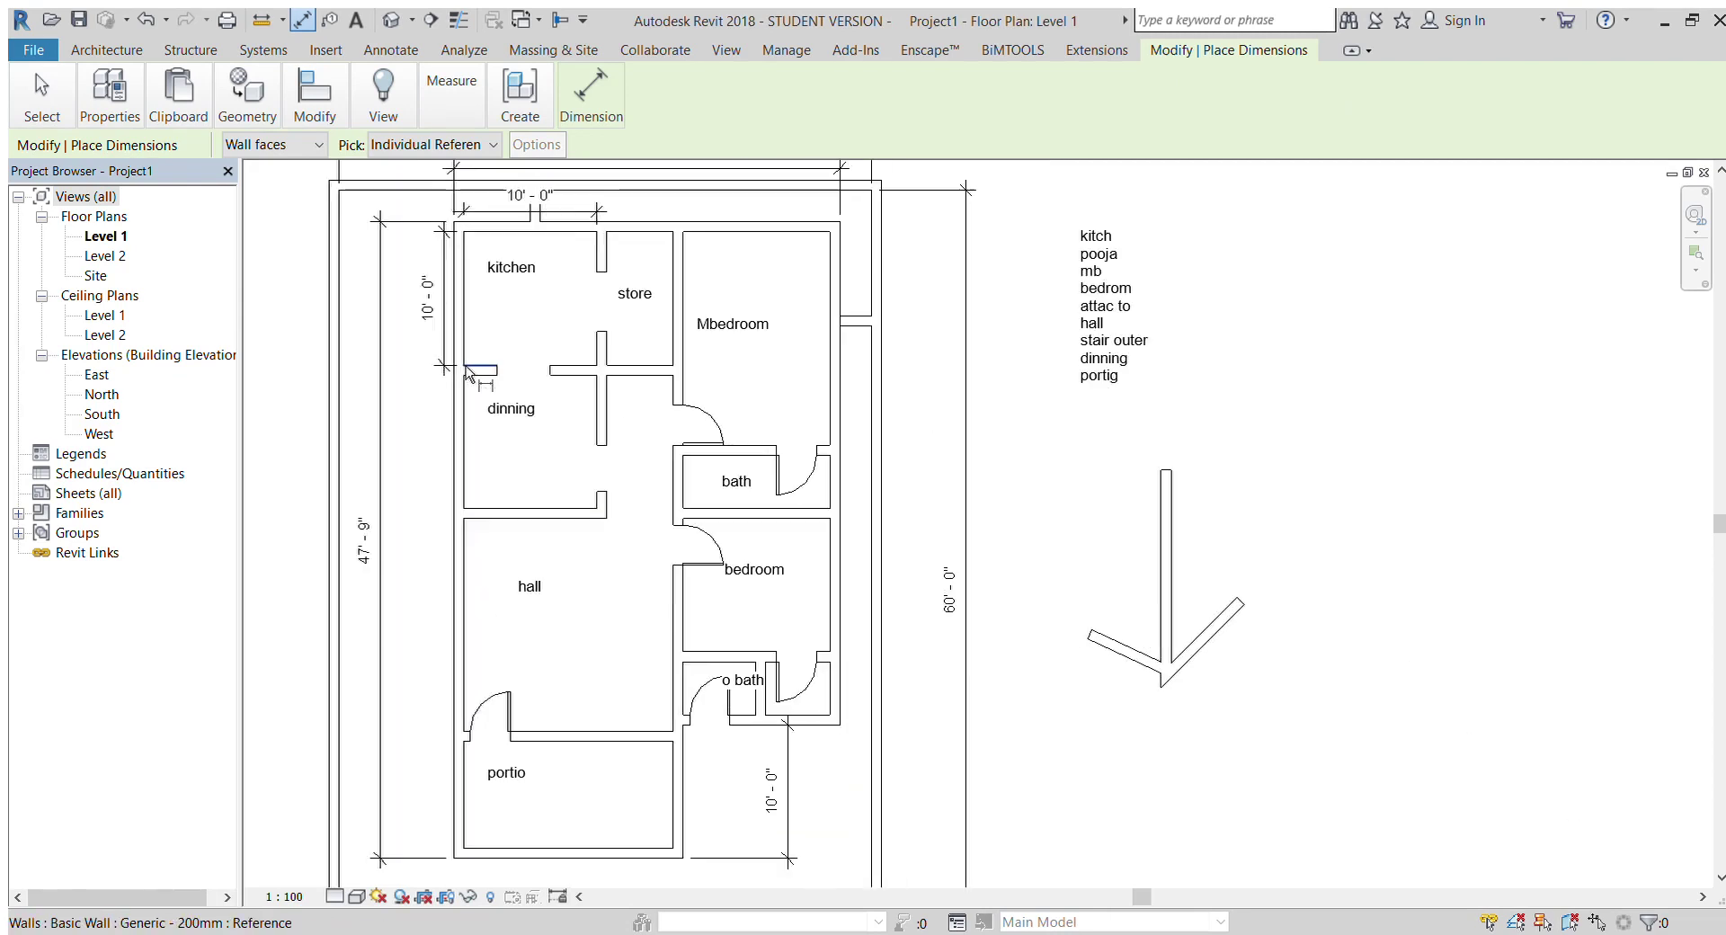
scroll(467, 374, up, 1)
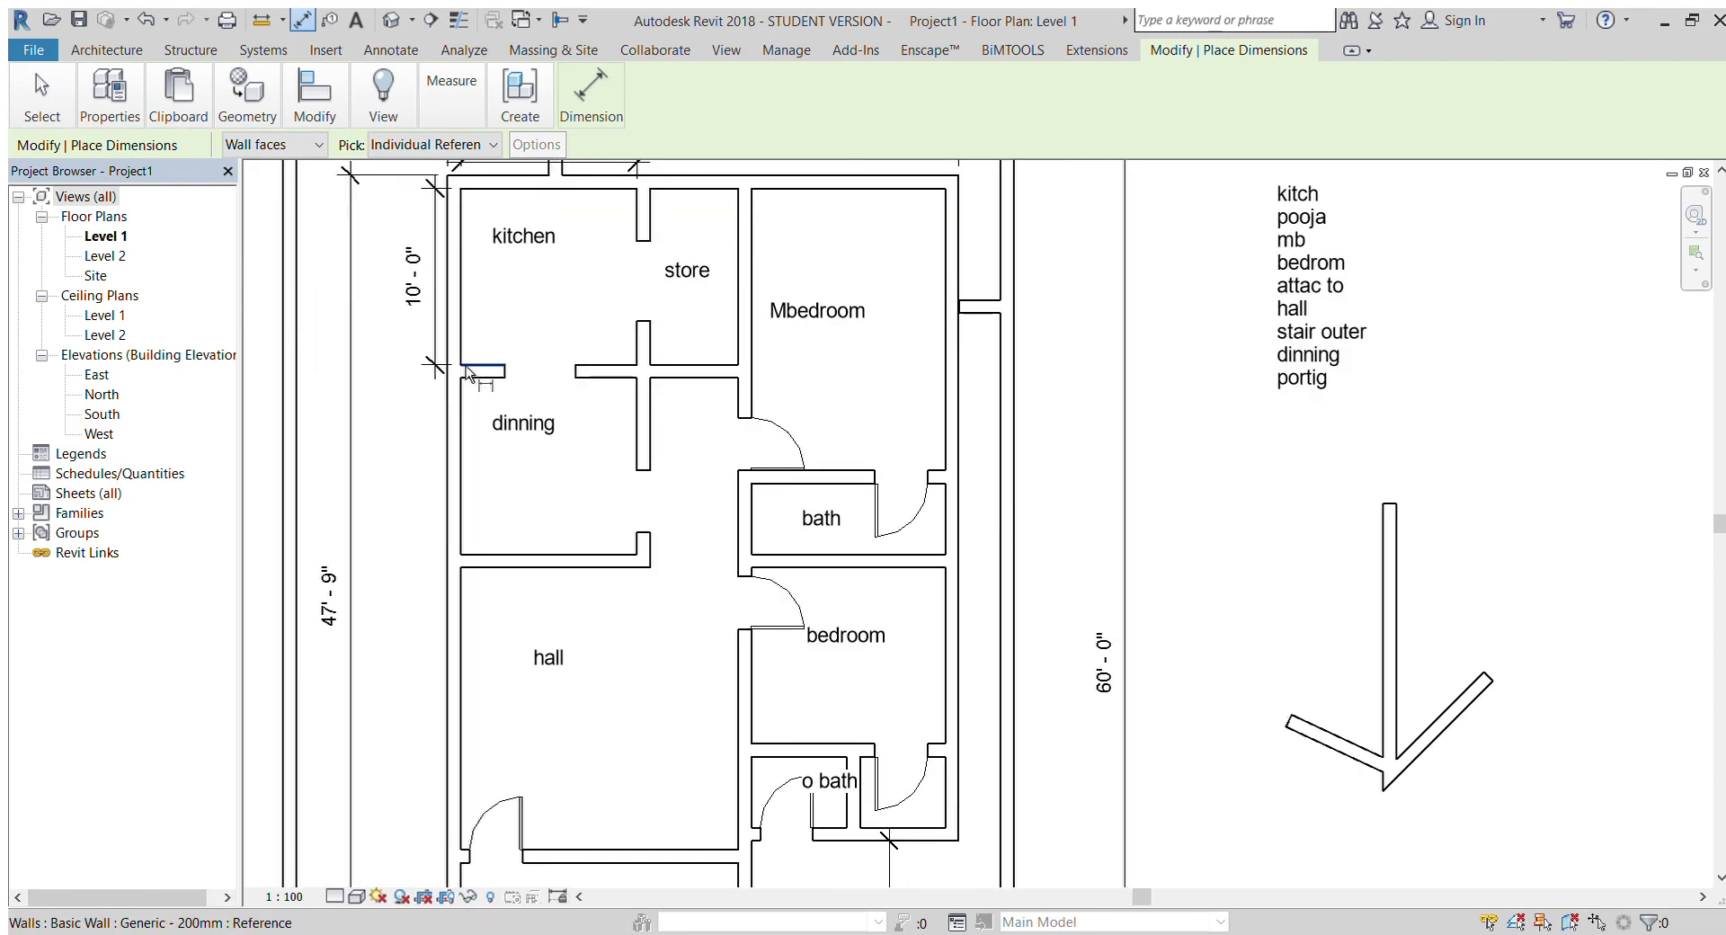
scroll(466, 371, down, 1)
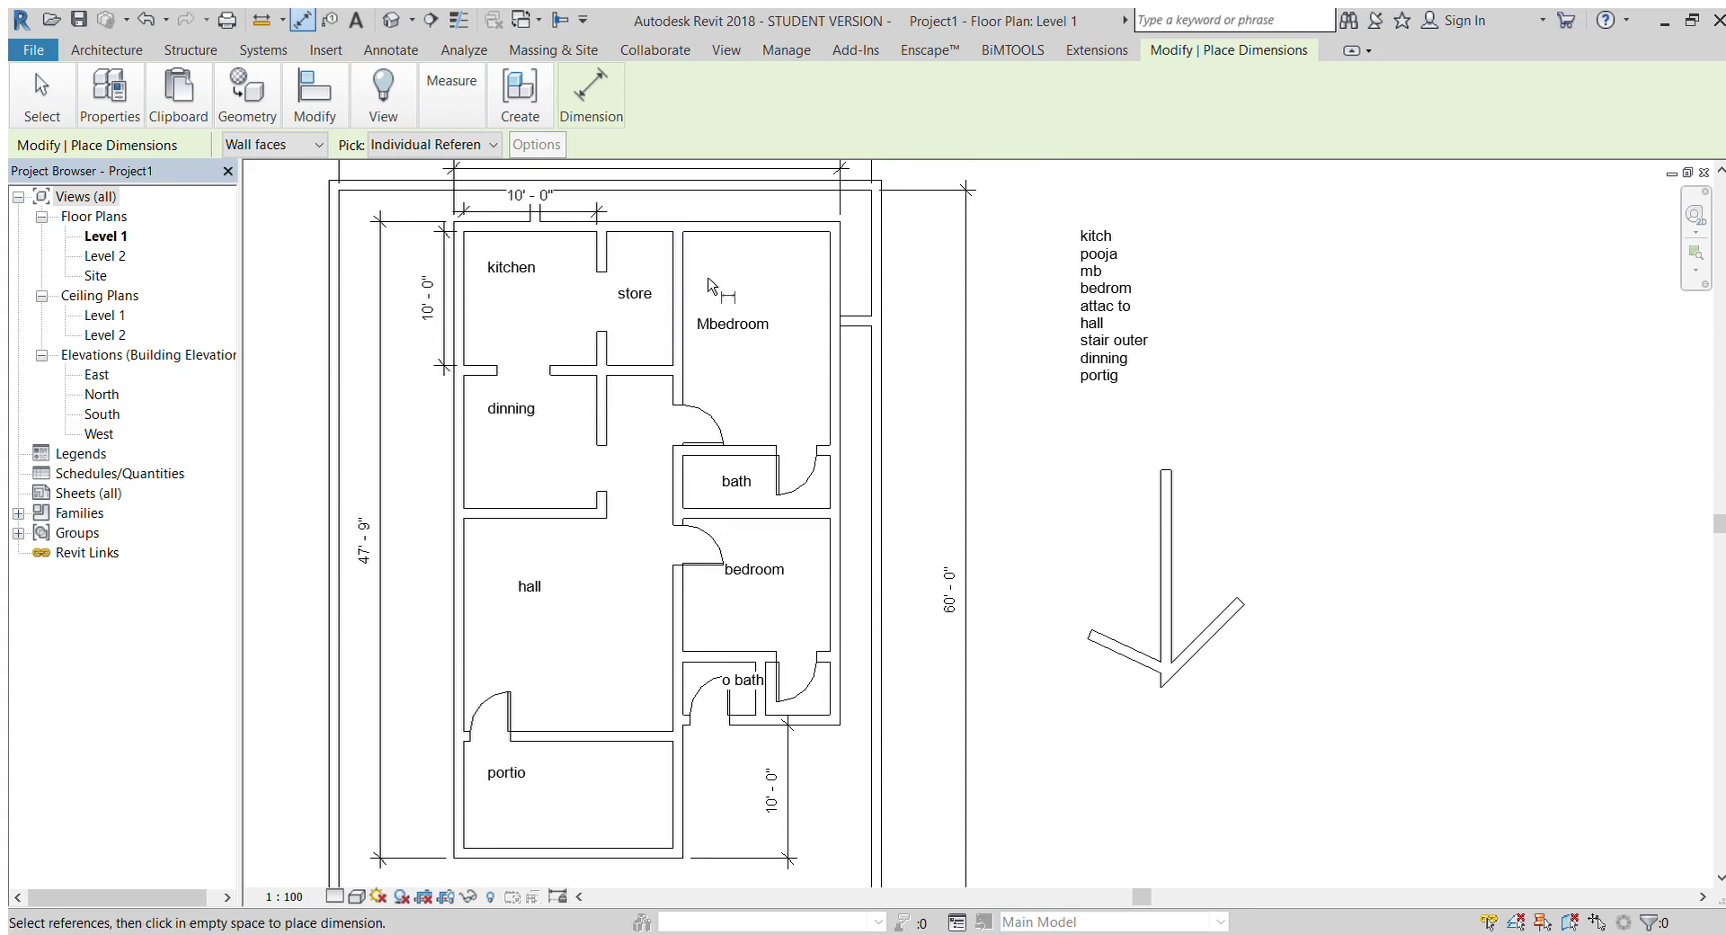
scroll(683, 274, down, 1)
scroll(648, 288, down, 1)
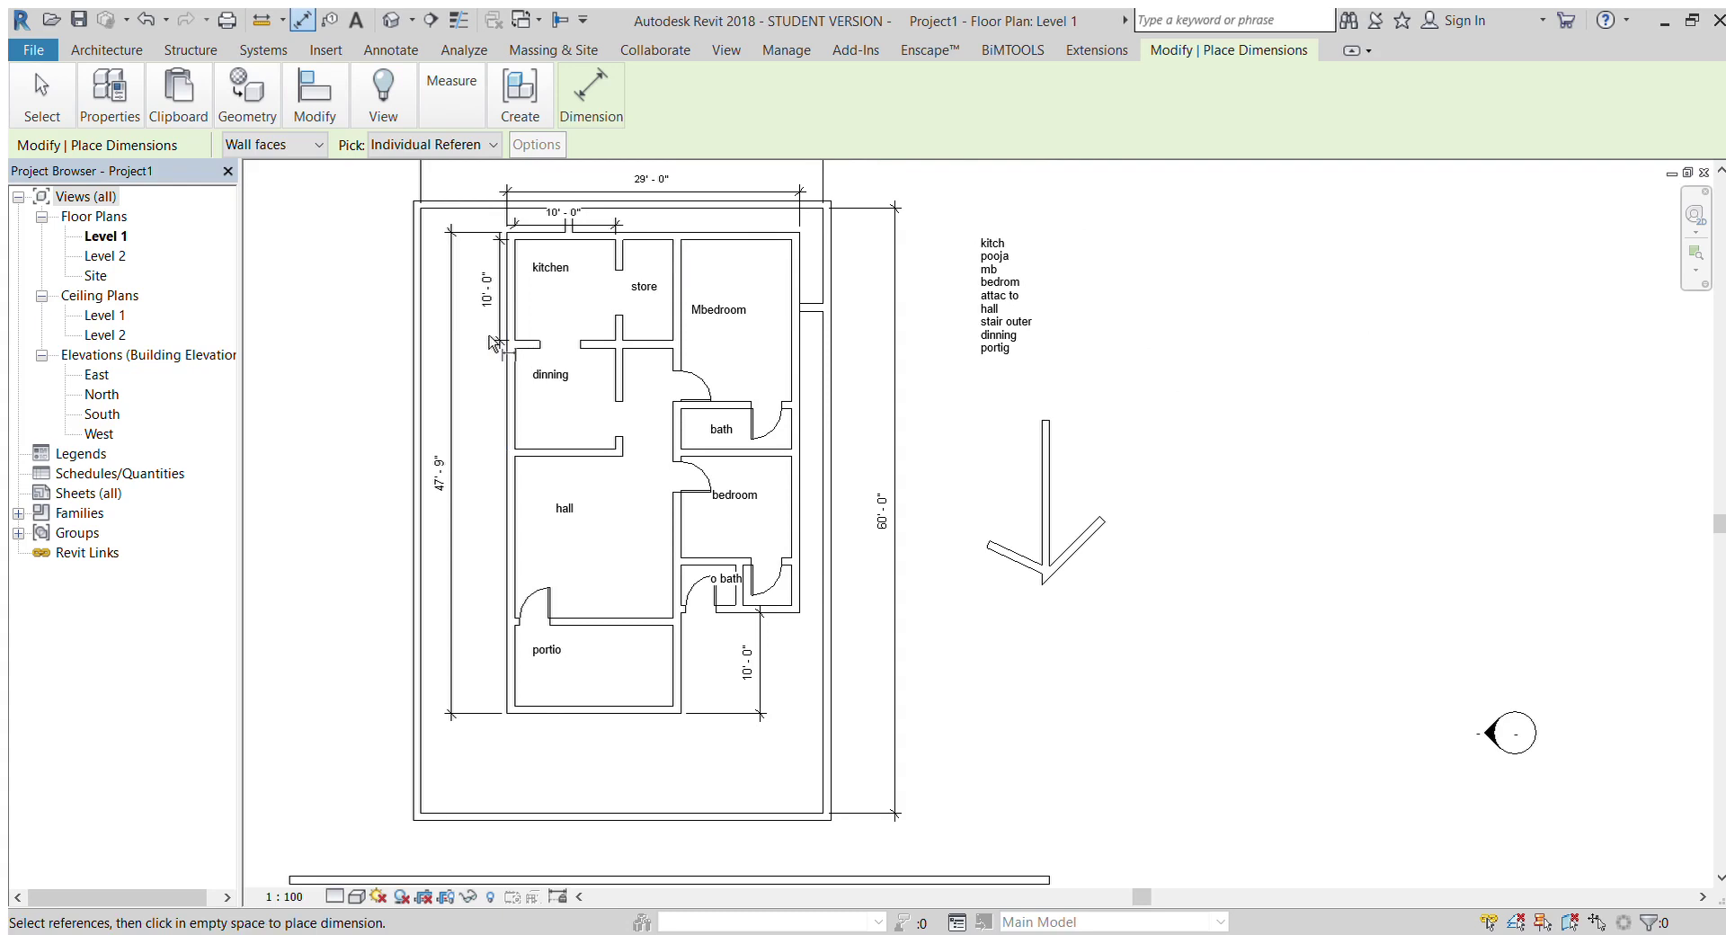
scroll(495, 343, up, 1)
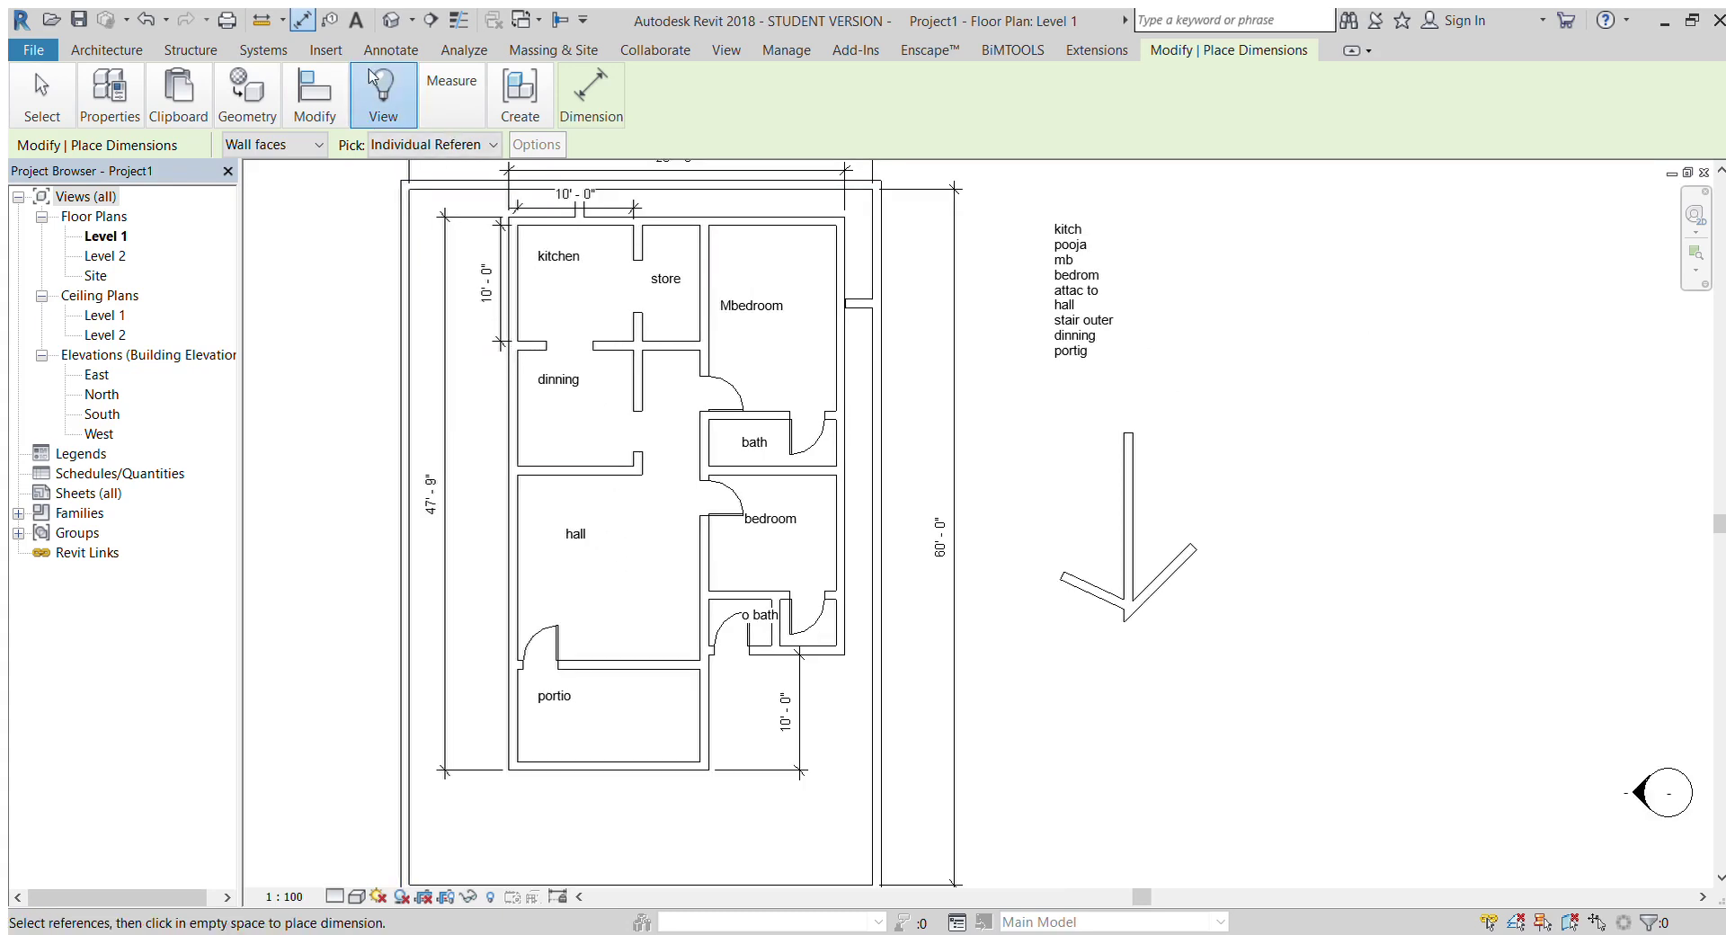
- Dimension the dining room's depth at 10'-0" between its top and bottom walls
click(390, 50)
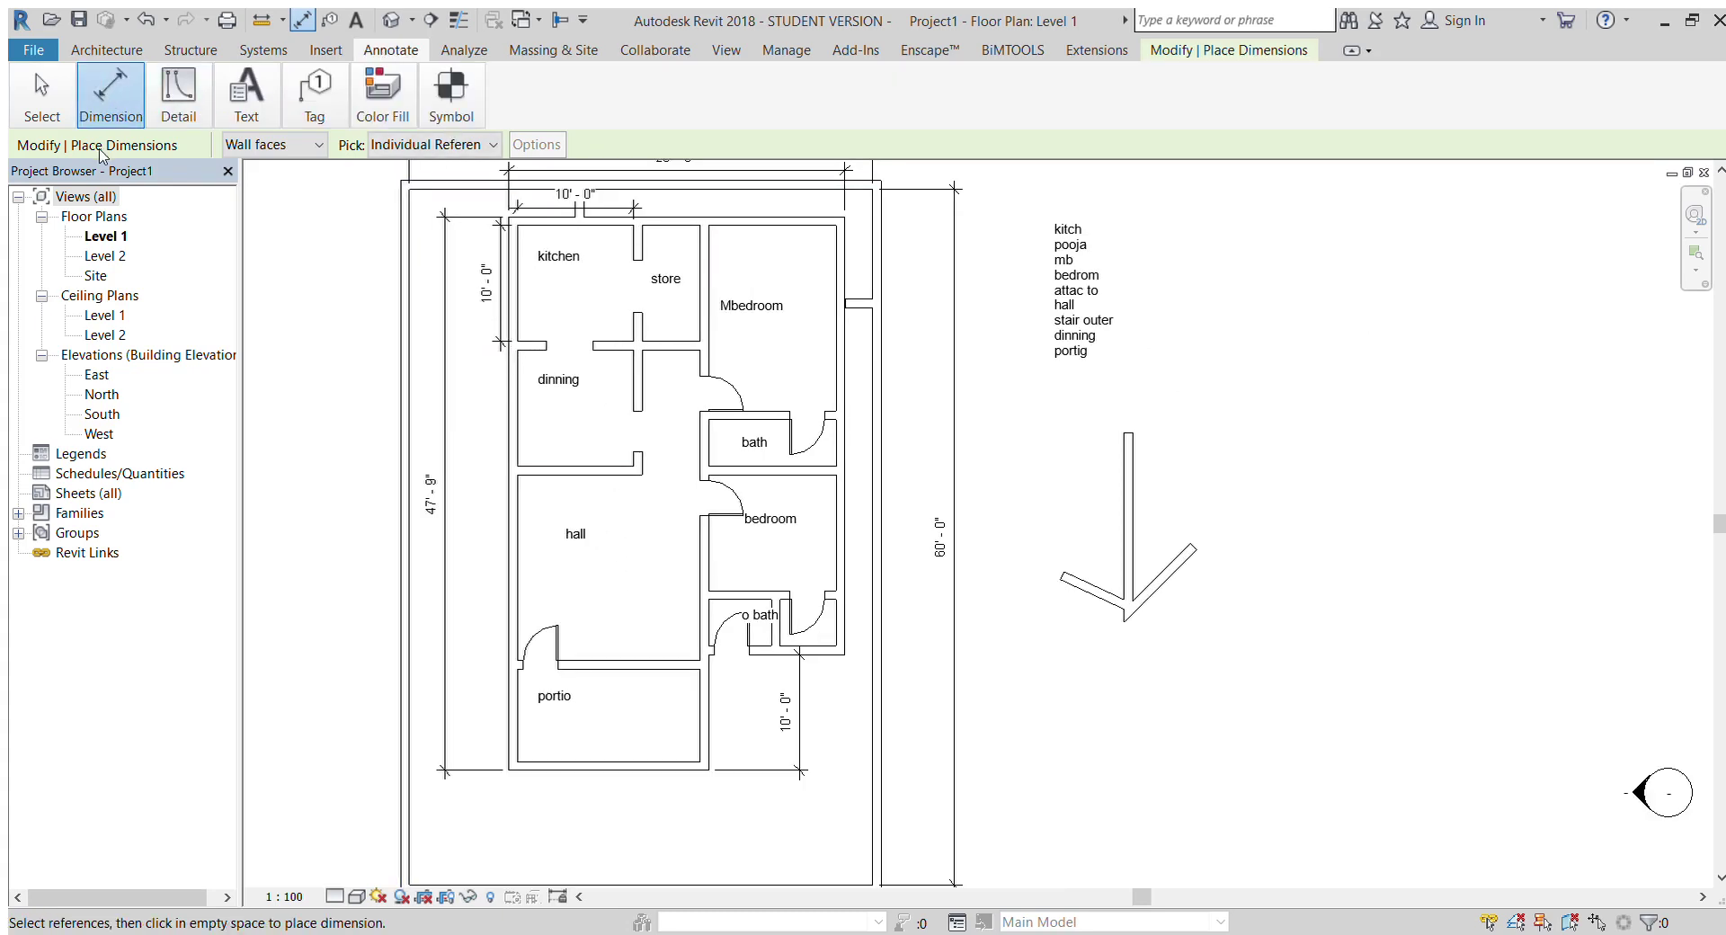
click(591, 463)
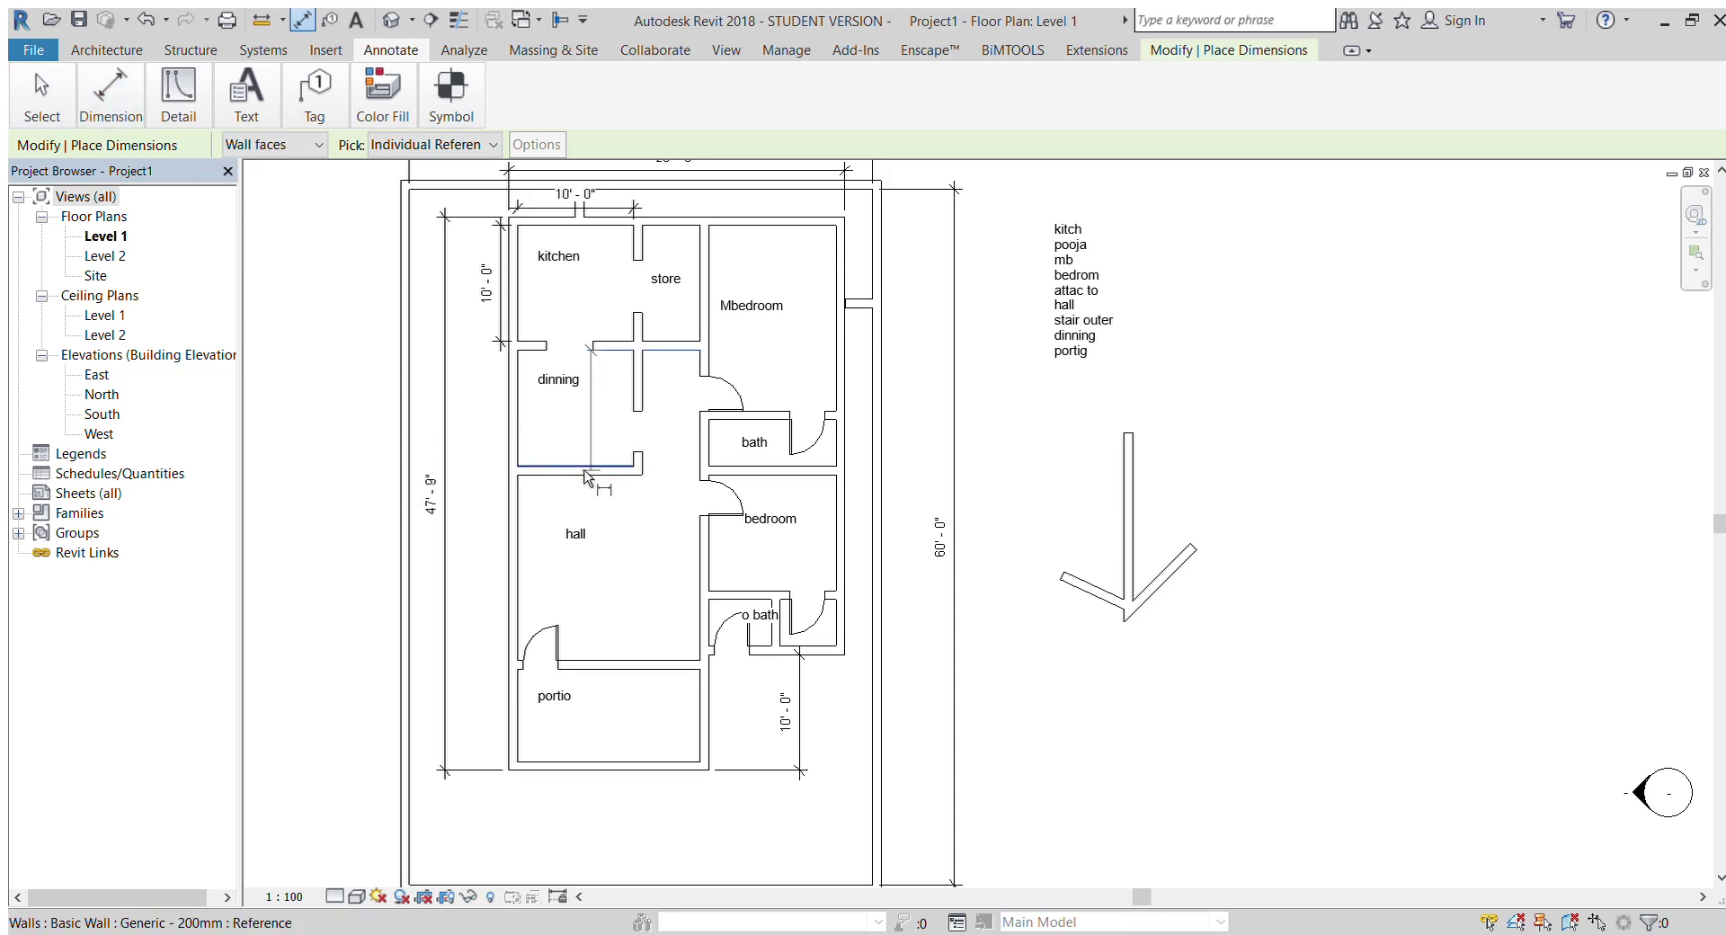
click(586, 349)
click(484, 406)
- Dimension the hall: 16'-0" depth, and width 15'-9" plus 0'-9" replacing the wrong 16'-6"
click(575, 471)
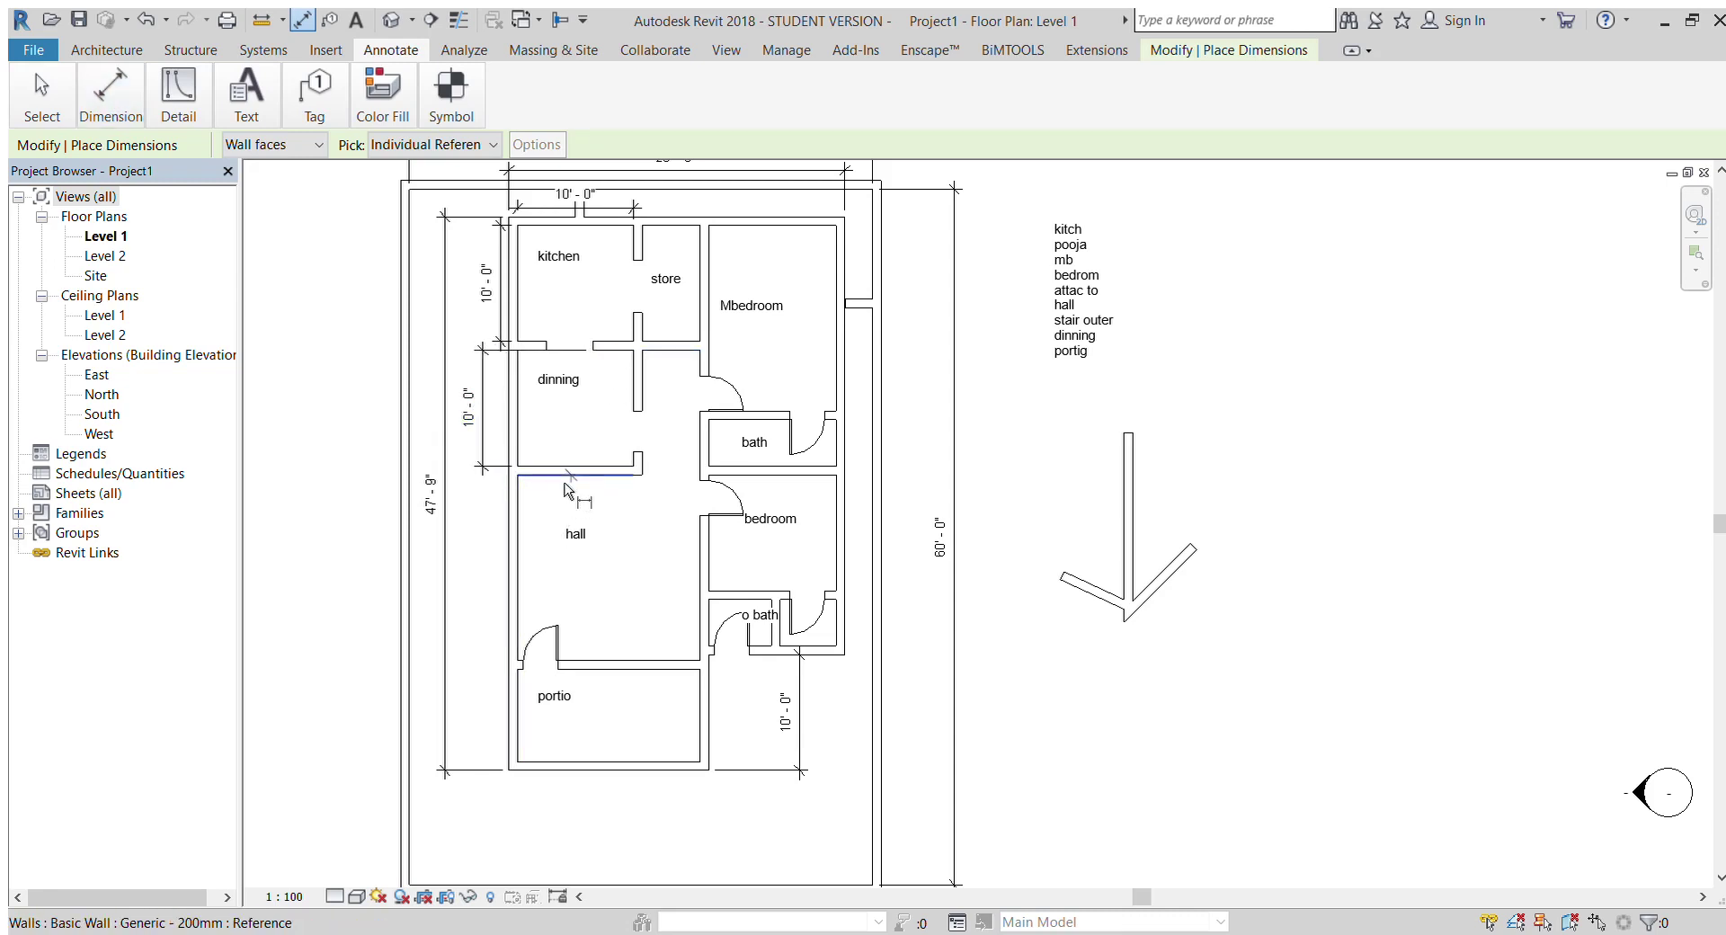
click(620, 662)
click(475, 676)
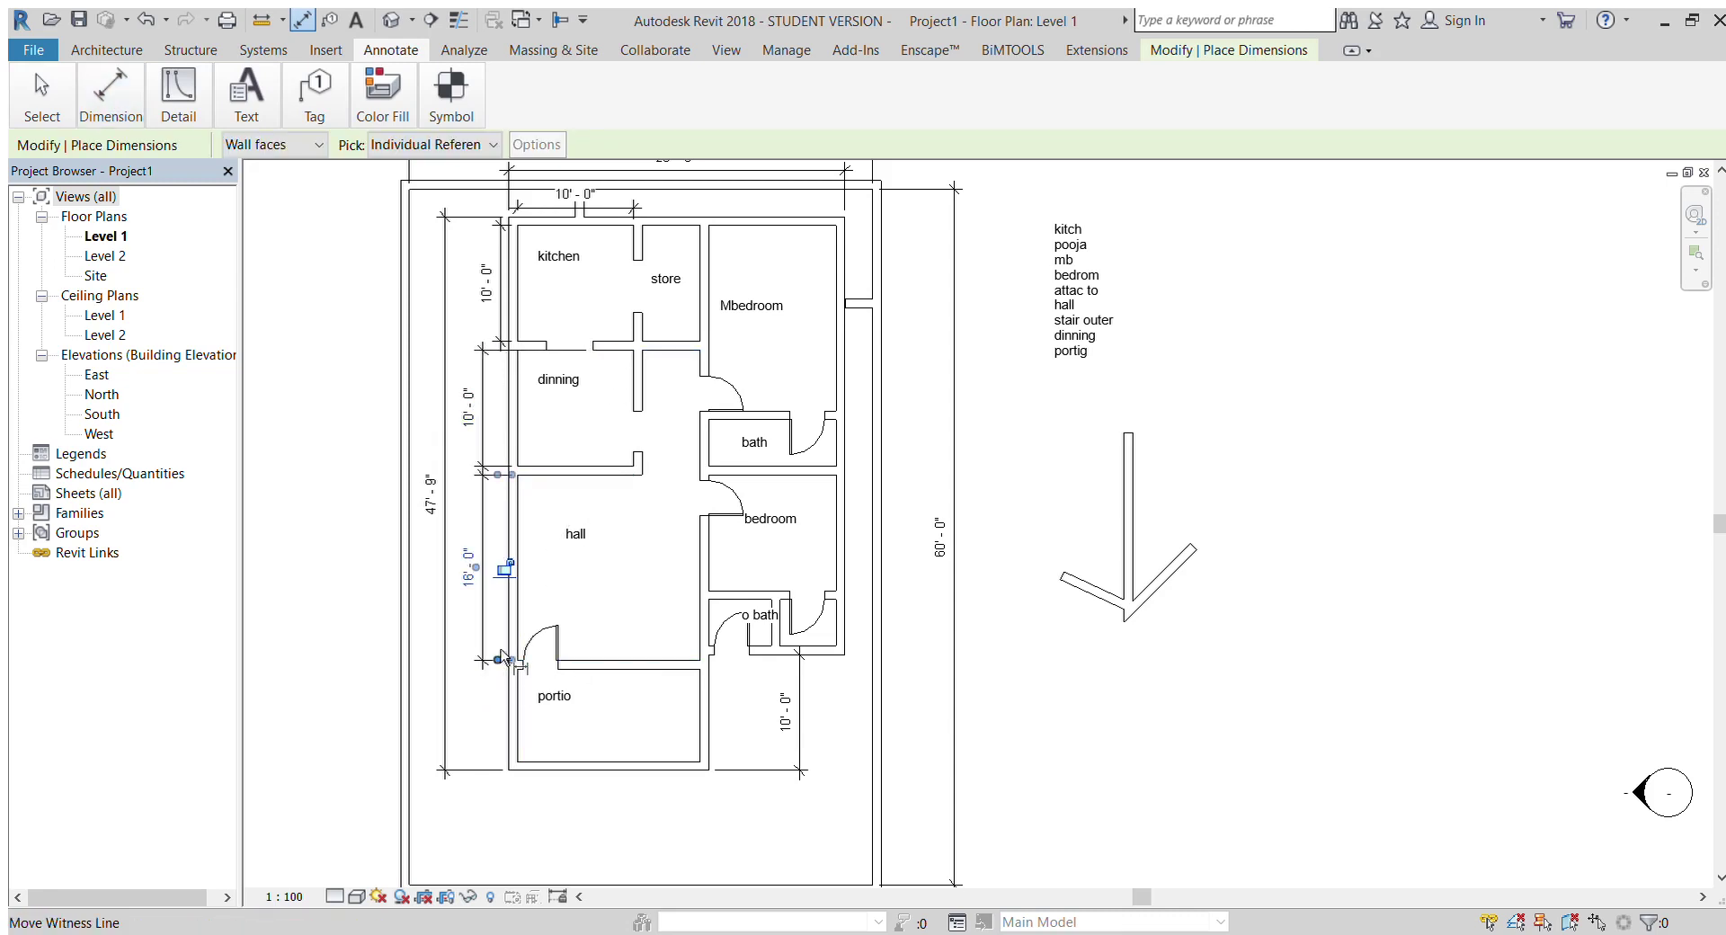
click(516, 593)
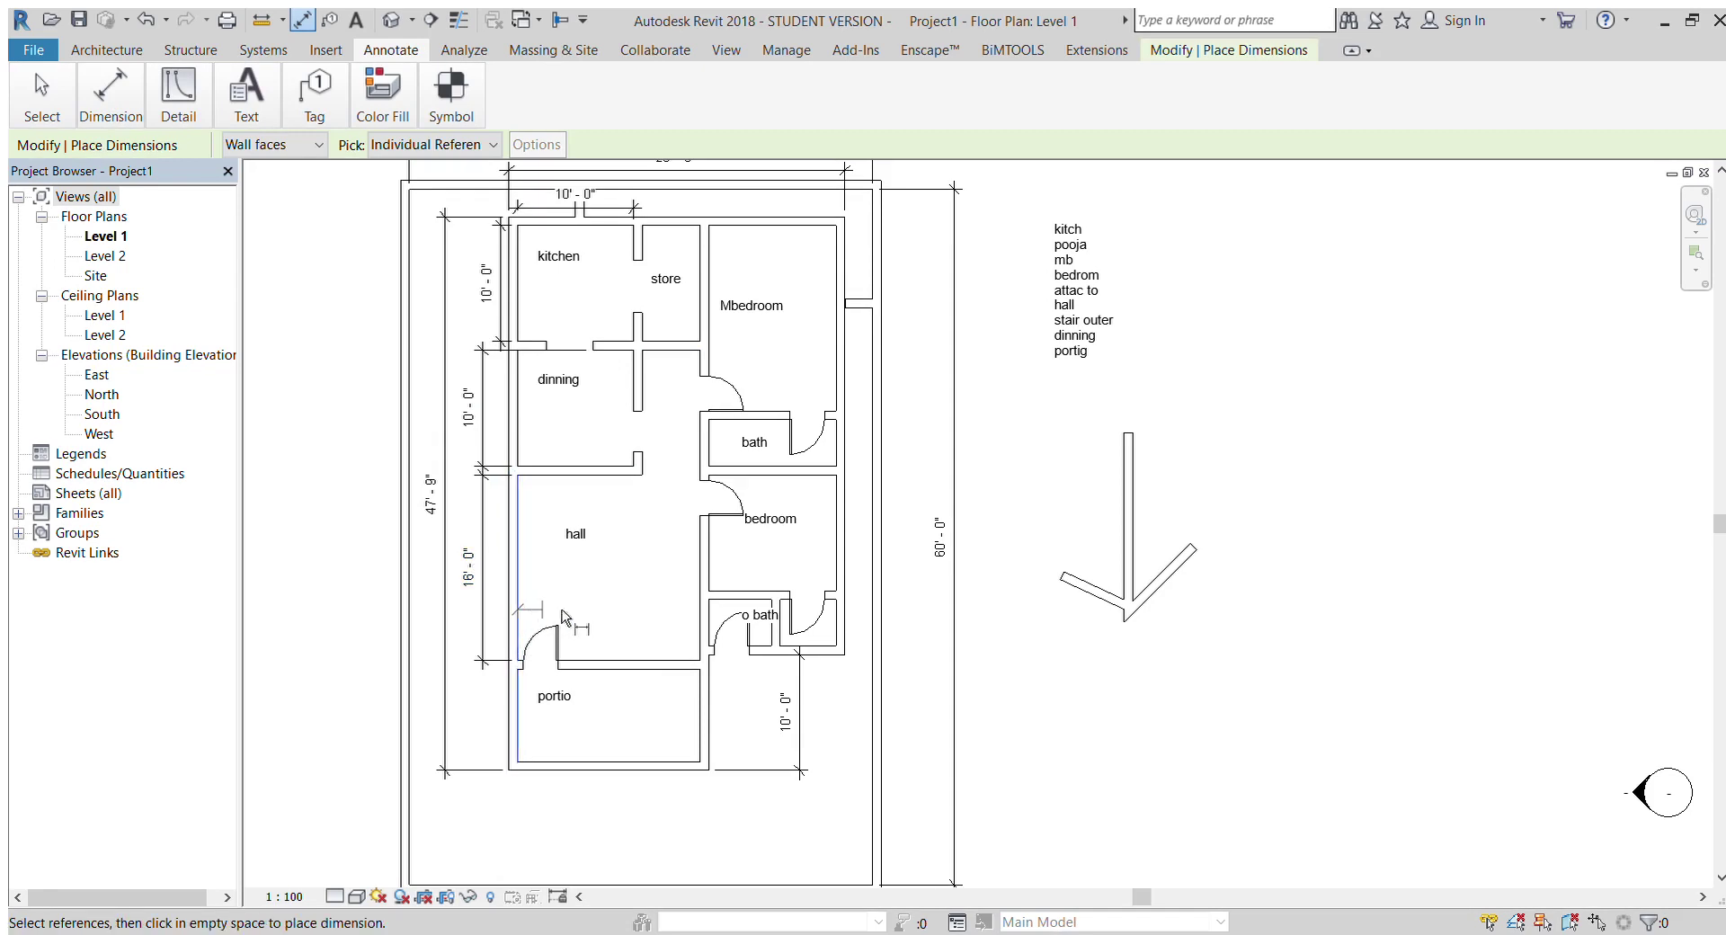
click(693, 579)
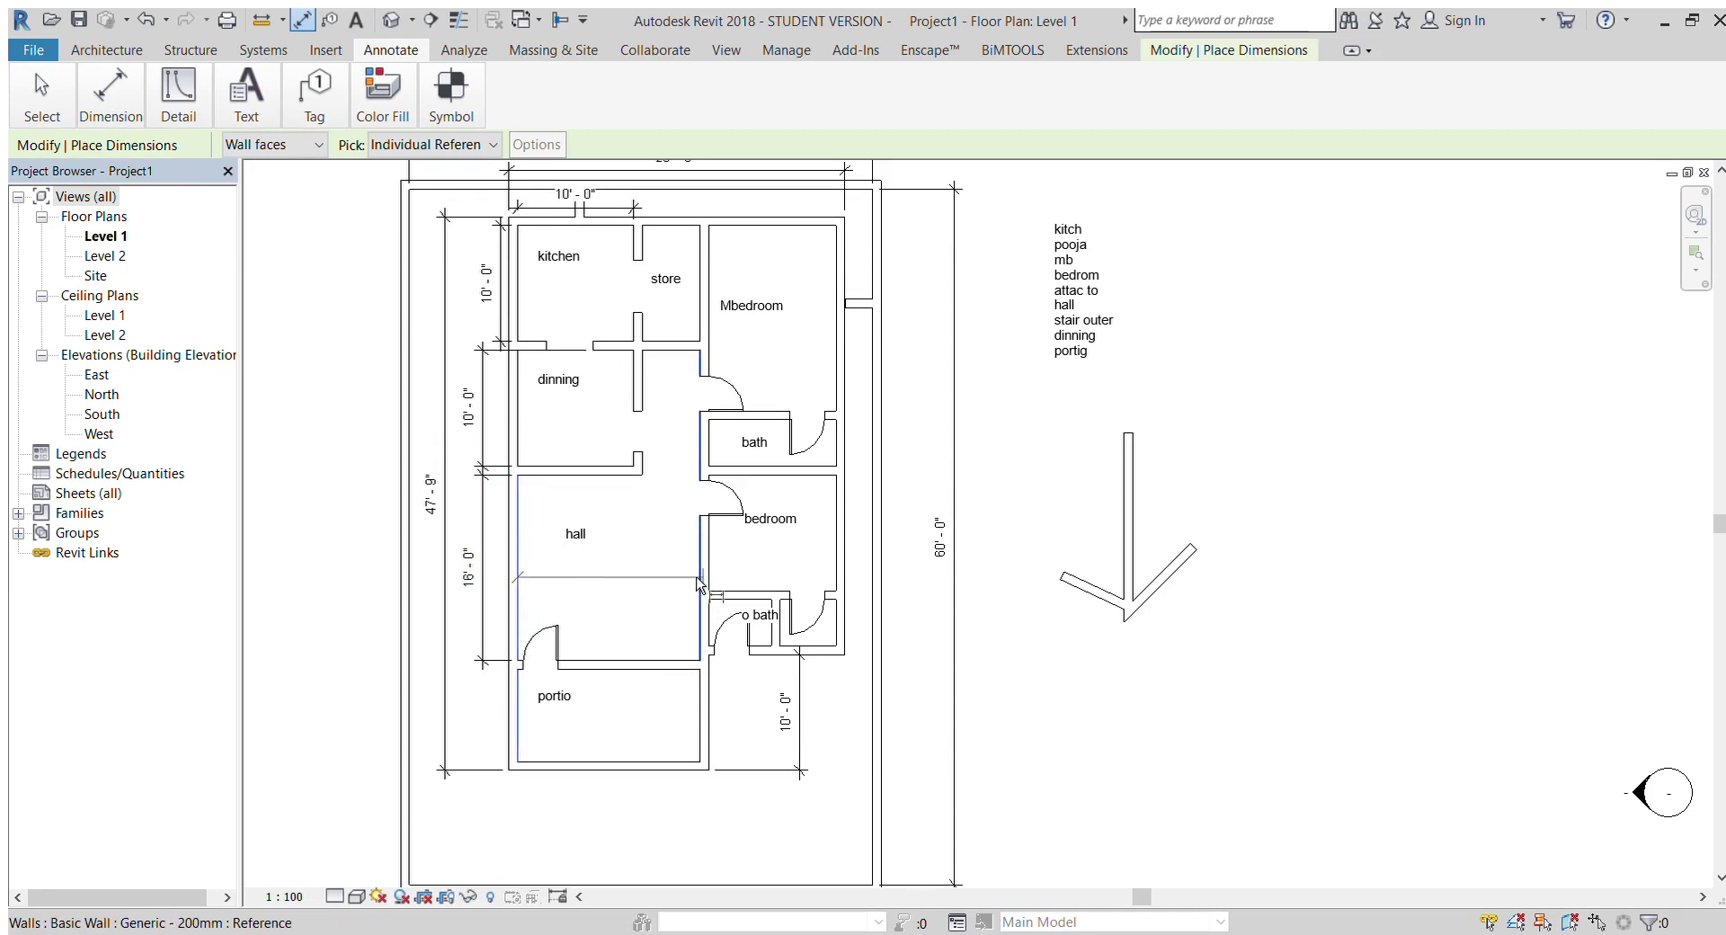
click(670, 573)
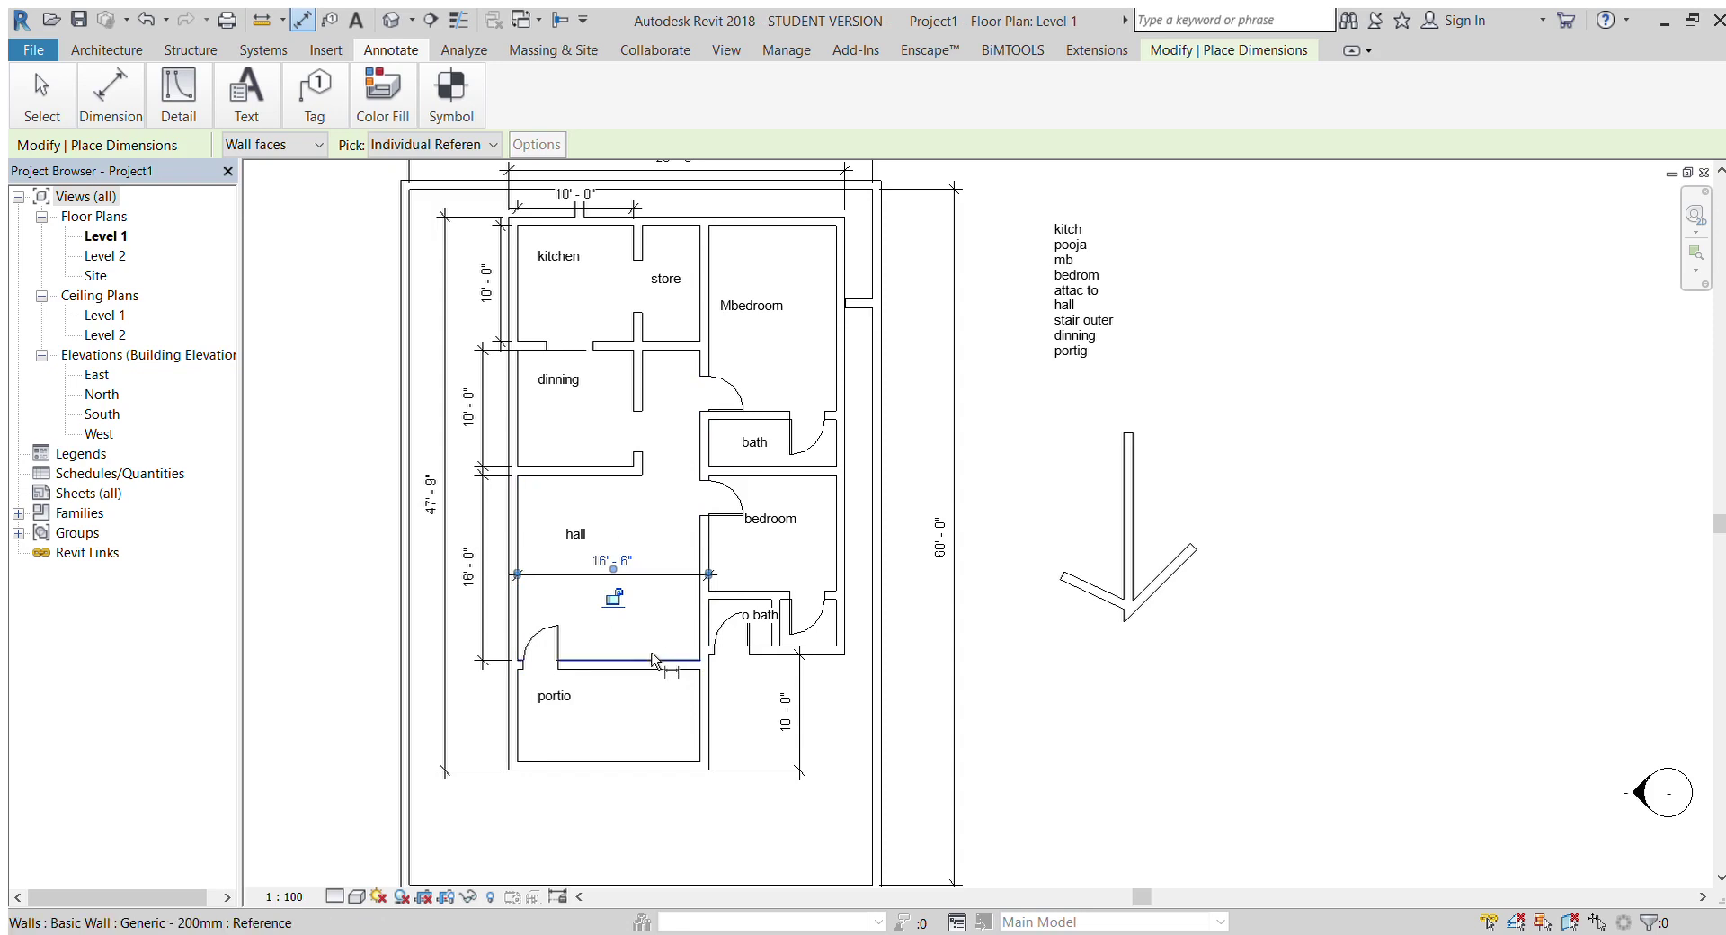
key(Escape)
key(ctrl+z)
key(d)
key(i)
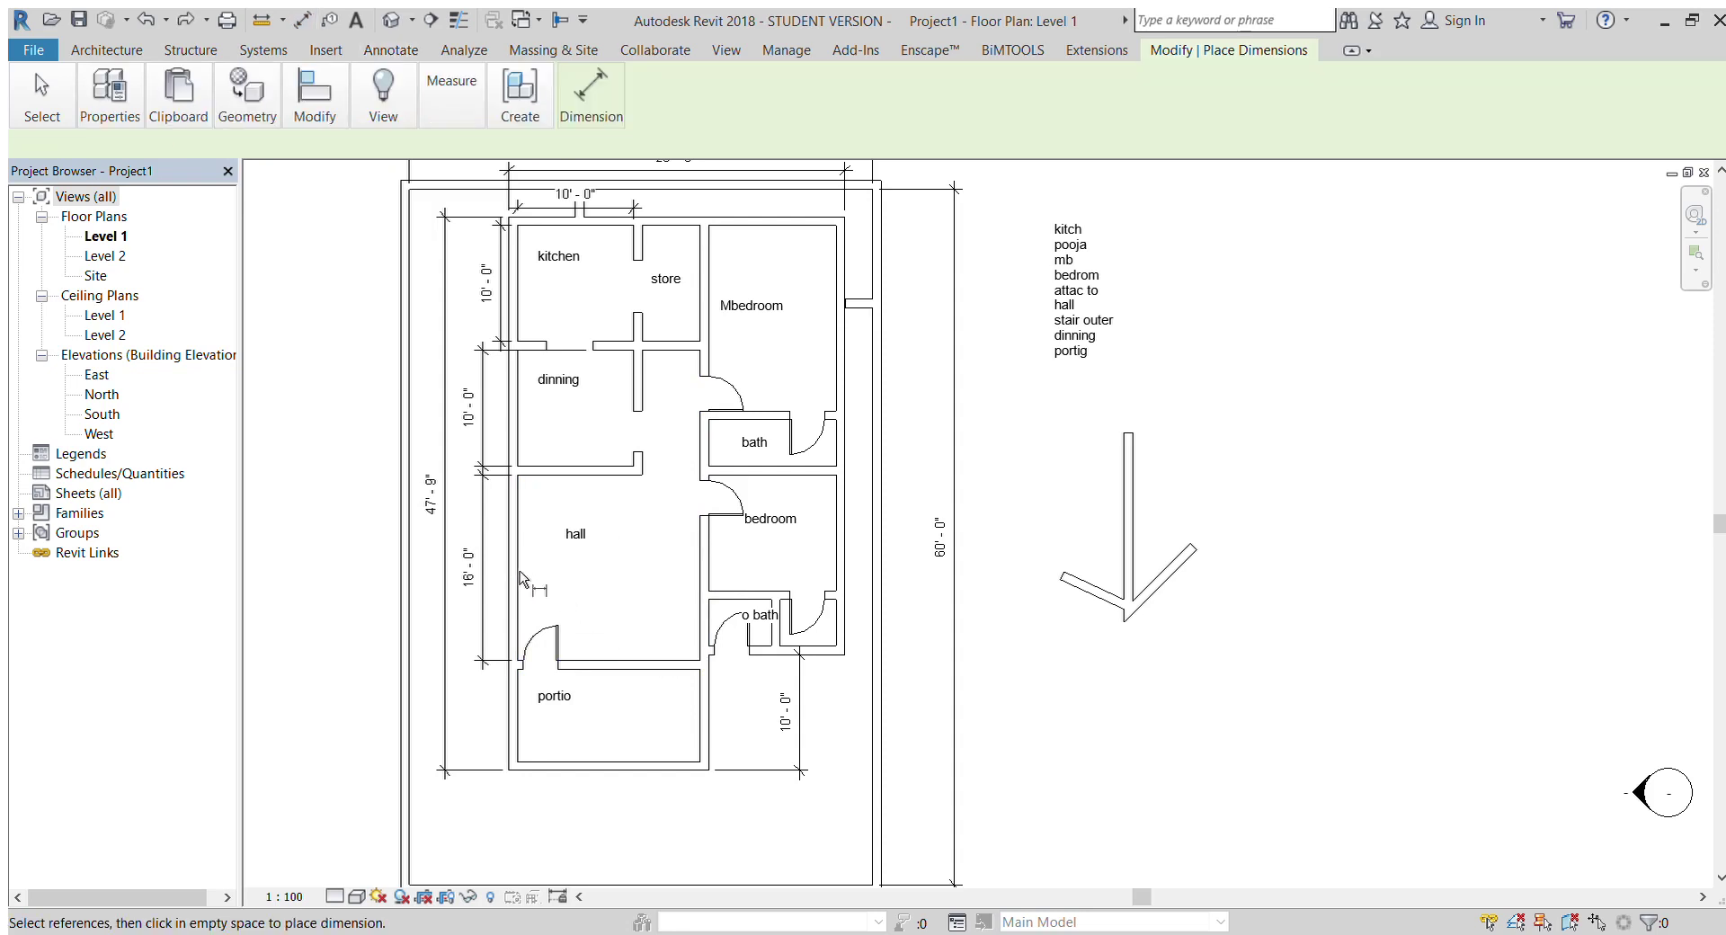
click(708, 580)
click(706, 568)
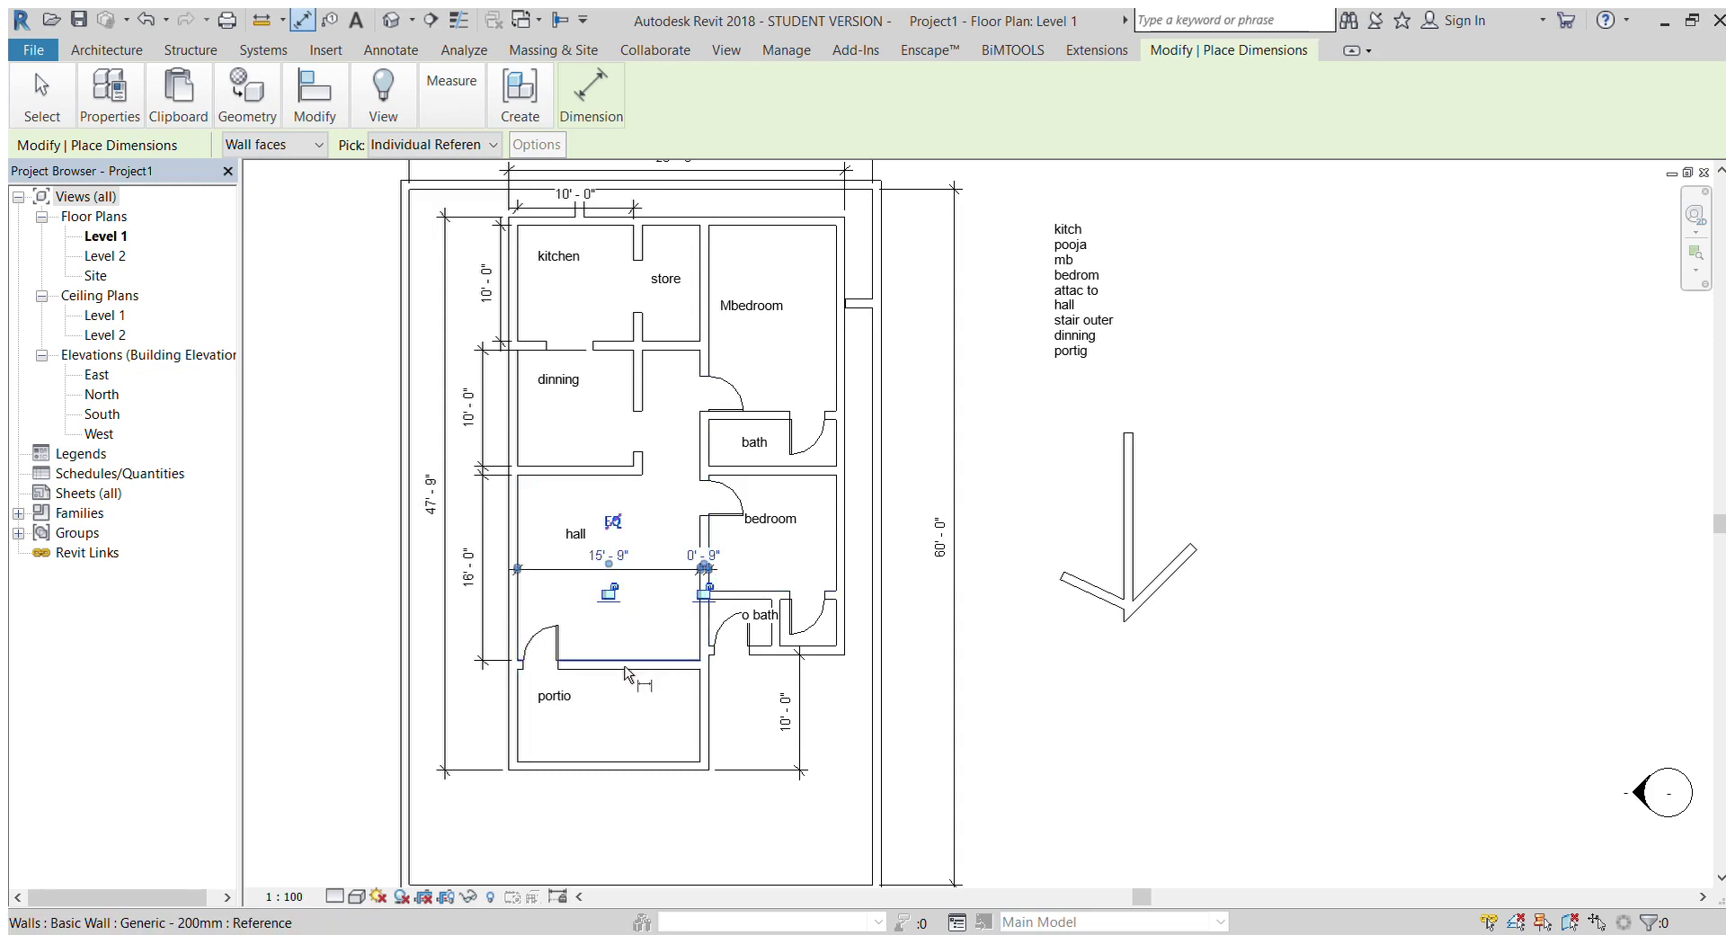
- Dimension the portio with a 15'-9" width below the plan and 8'-0" depth
click(519, 706)
click(698, 723)
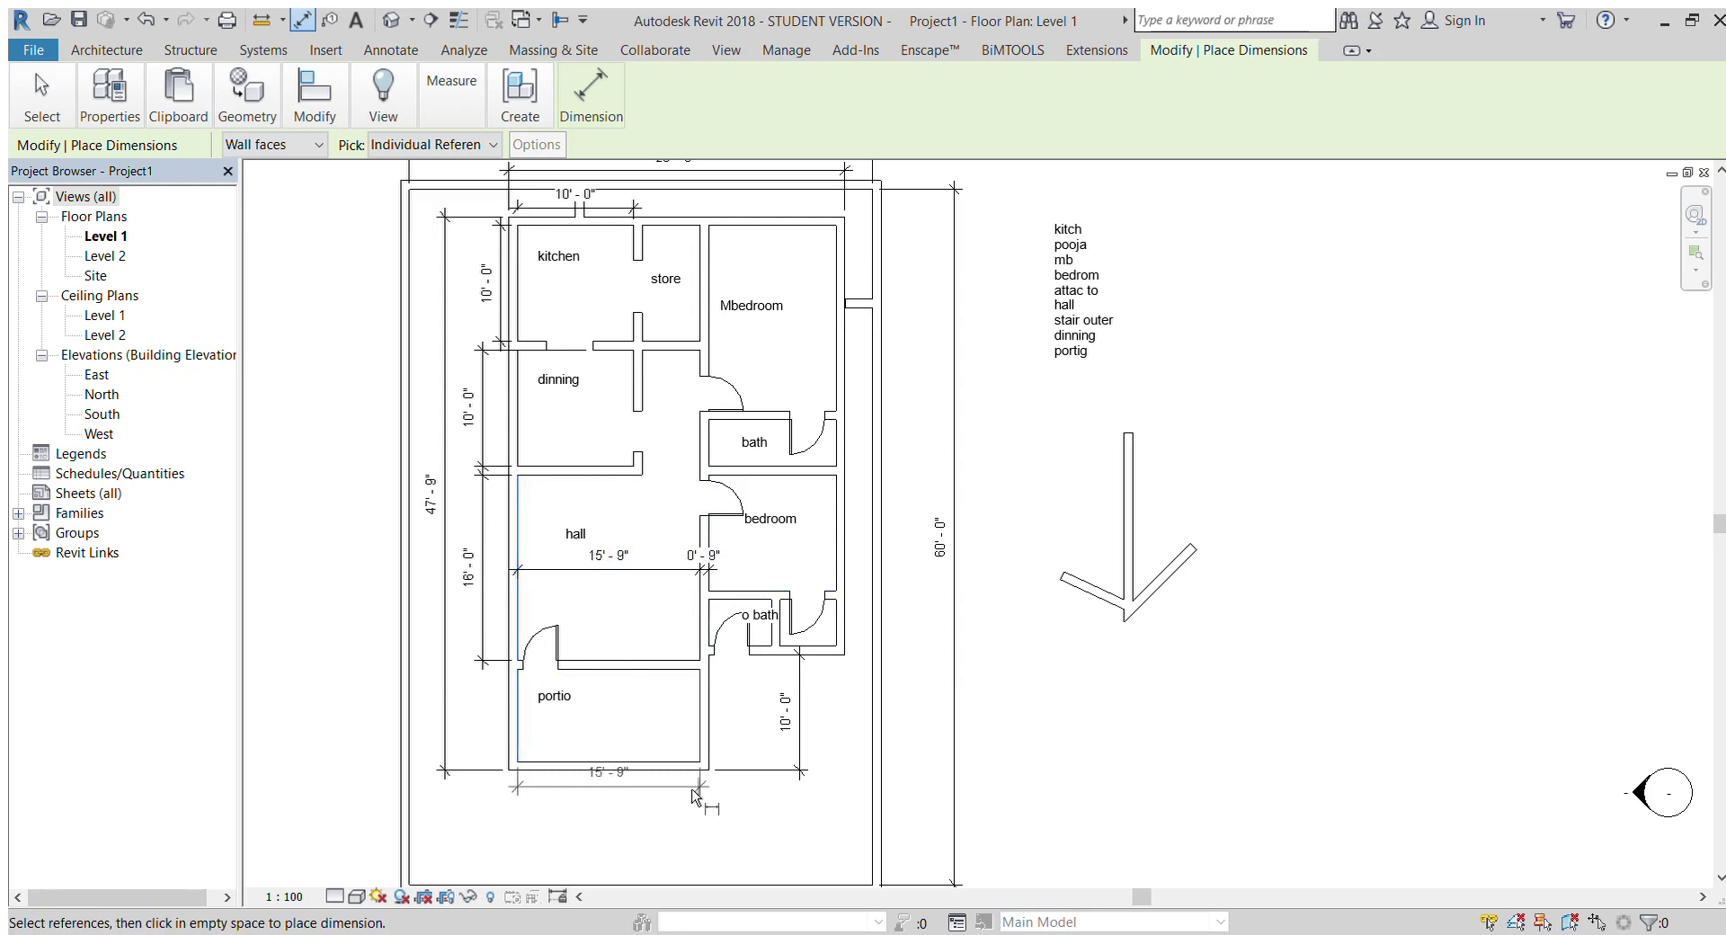
click(609, 802)
click(679, 762)
click(676, 671)
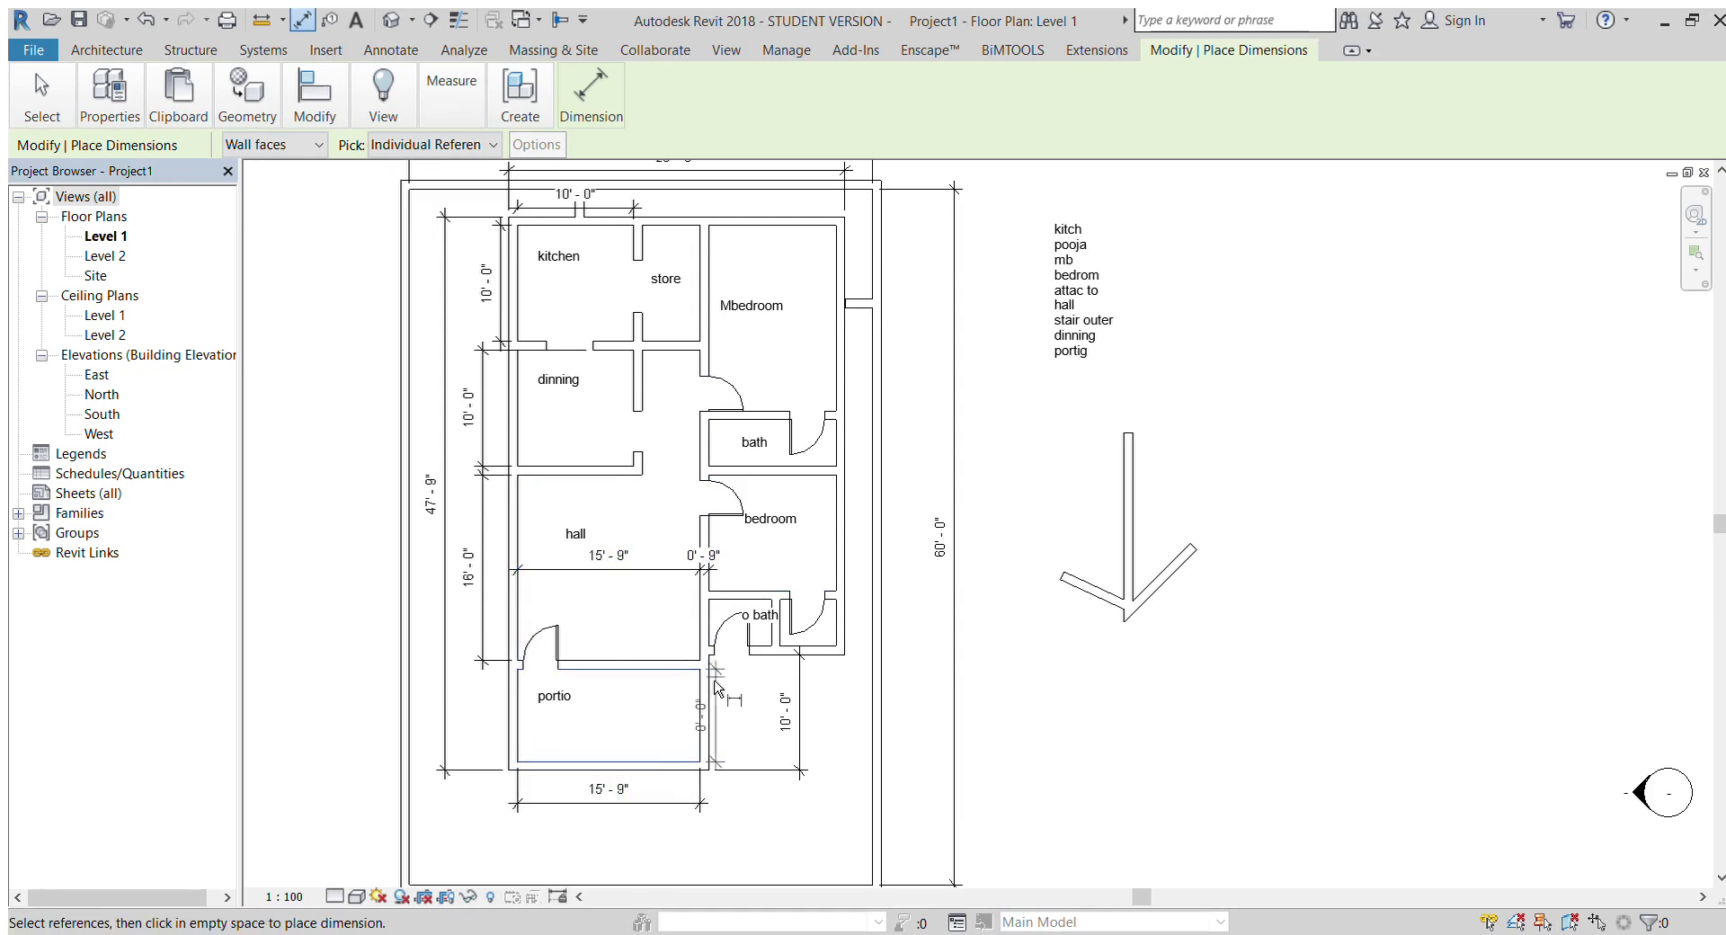
click(730, 712)
- Dimension the Mbedroom with an 11'-0" width above the plan and 16'-0" depth
scroll(612, 515, up, 2)
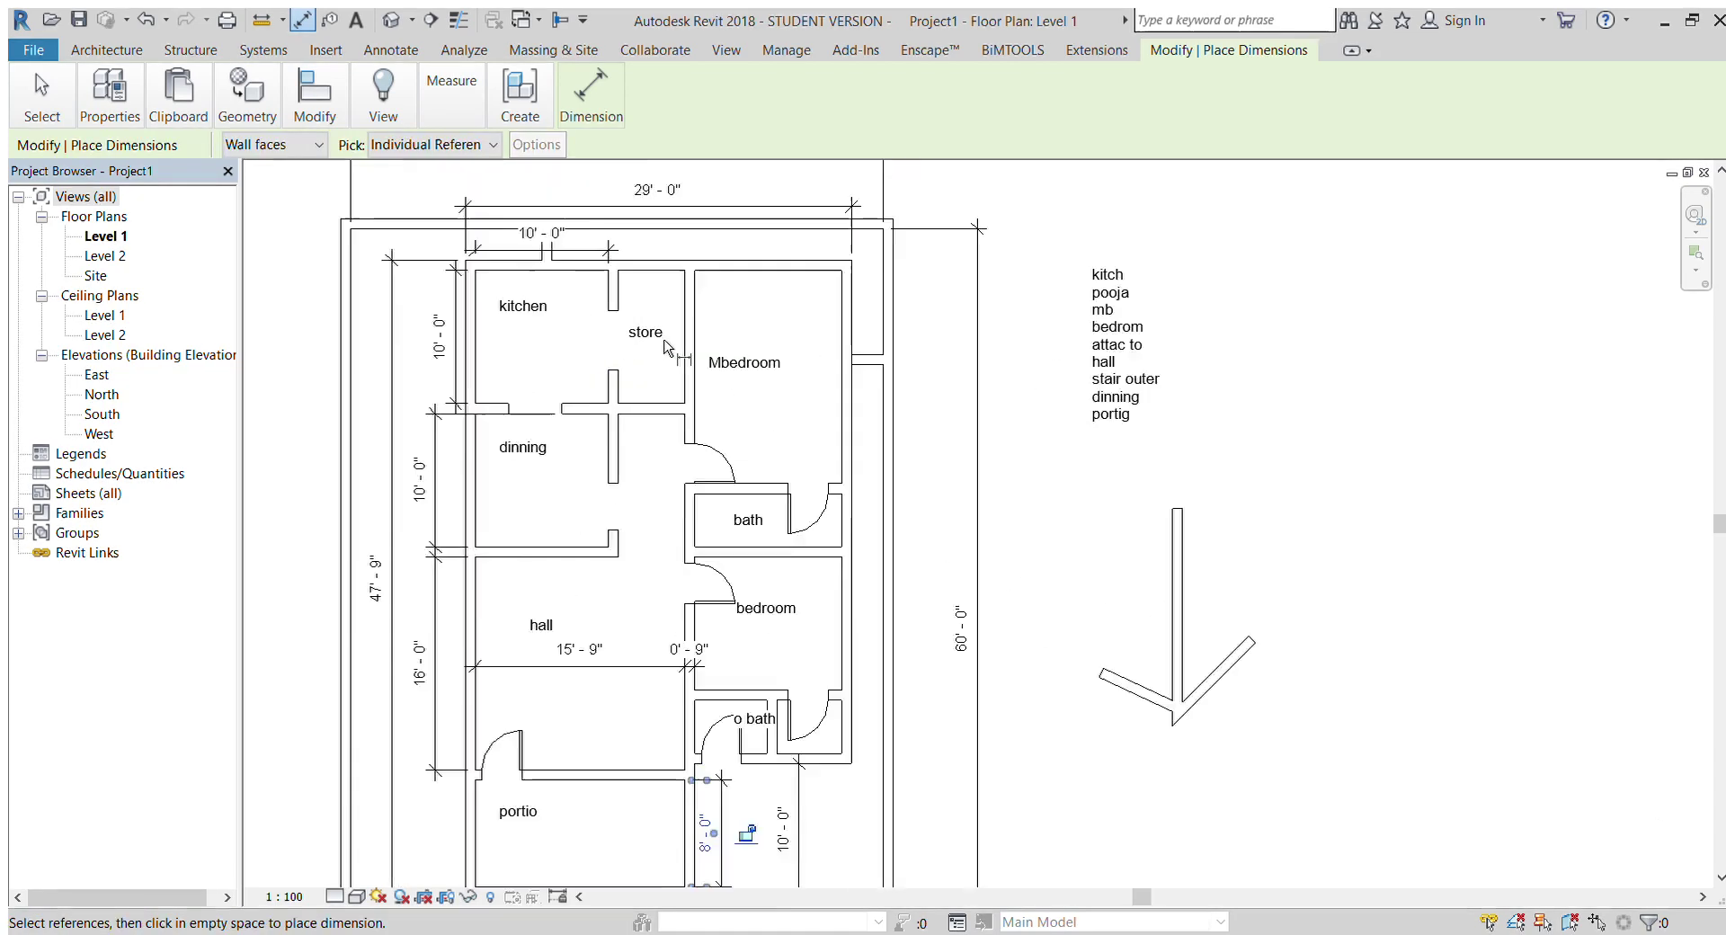
click(697, 337)
click(864, 331)
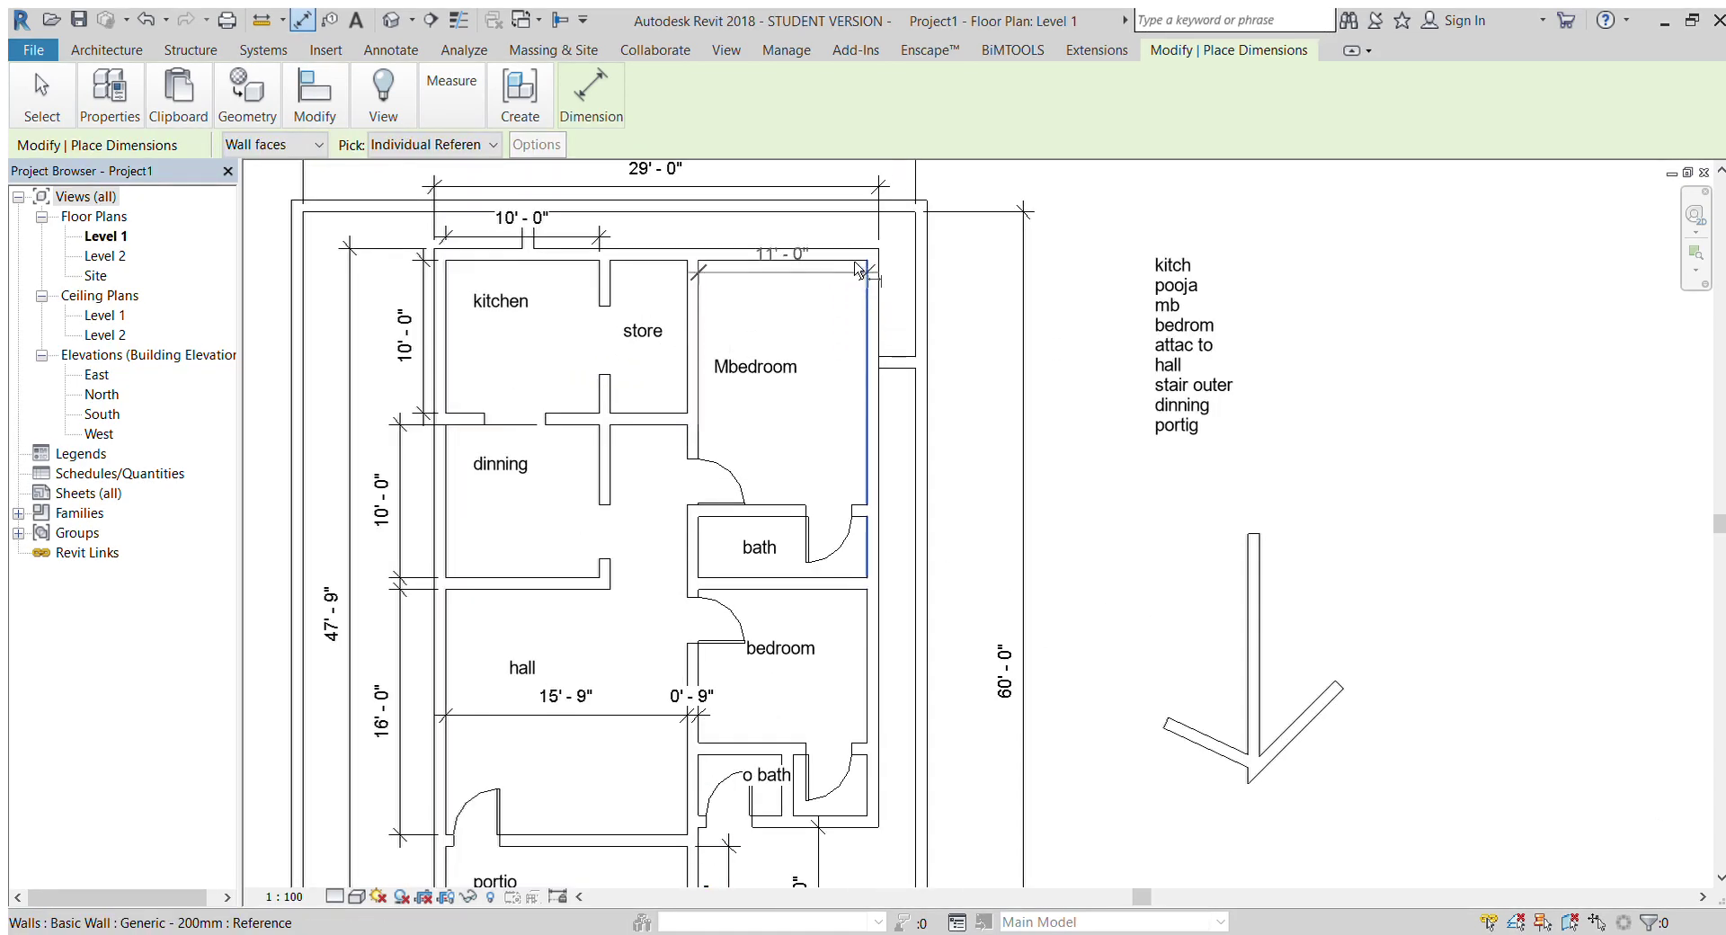
click(859, 237)
click(830, 261)
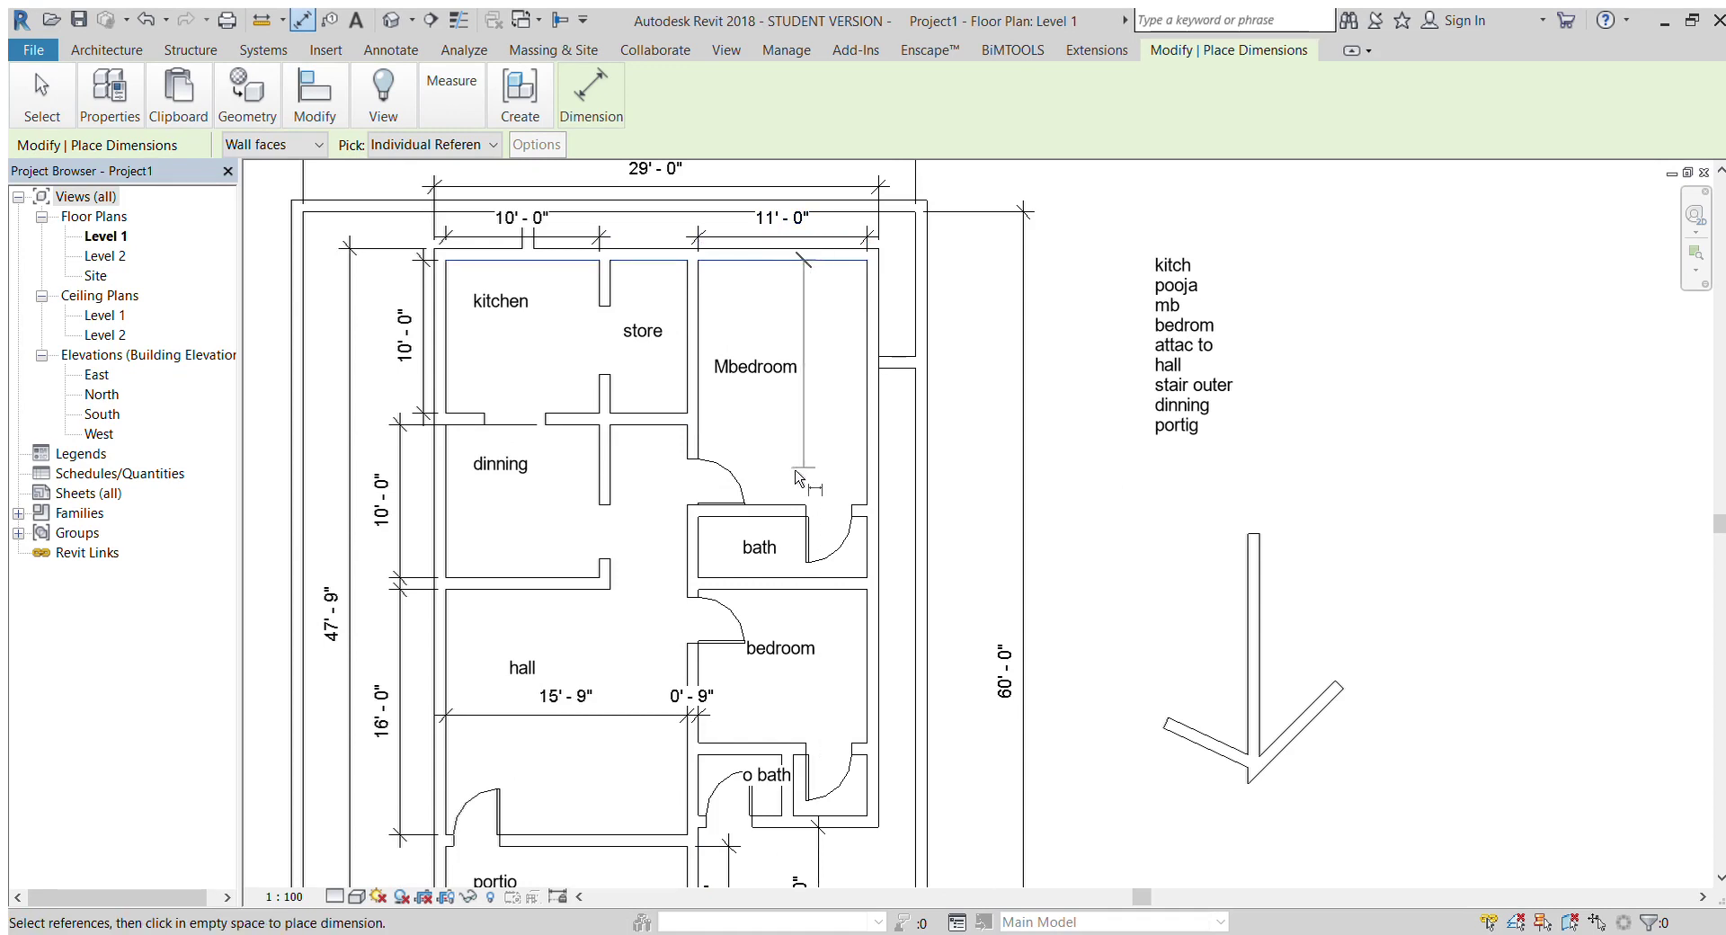
click(795, 506)
click(956, 506)
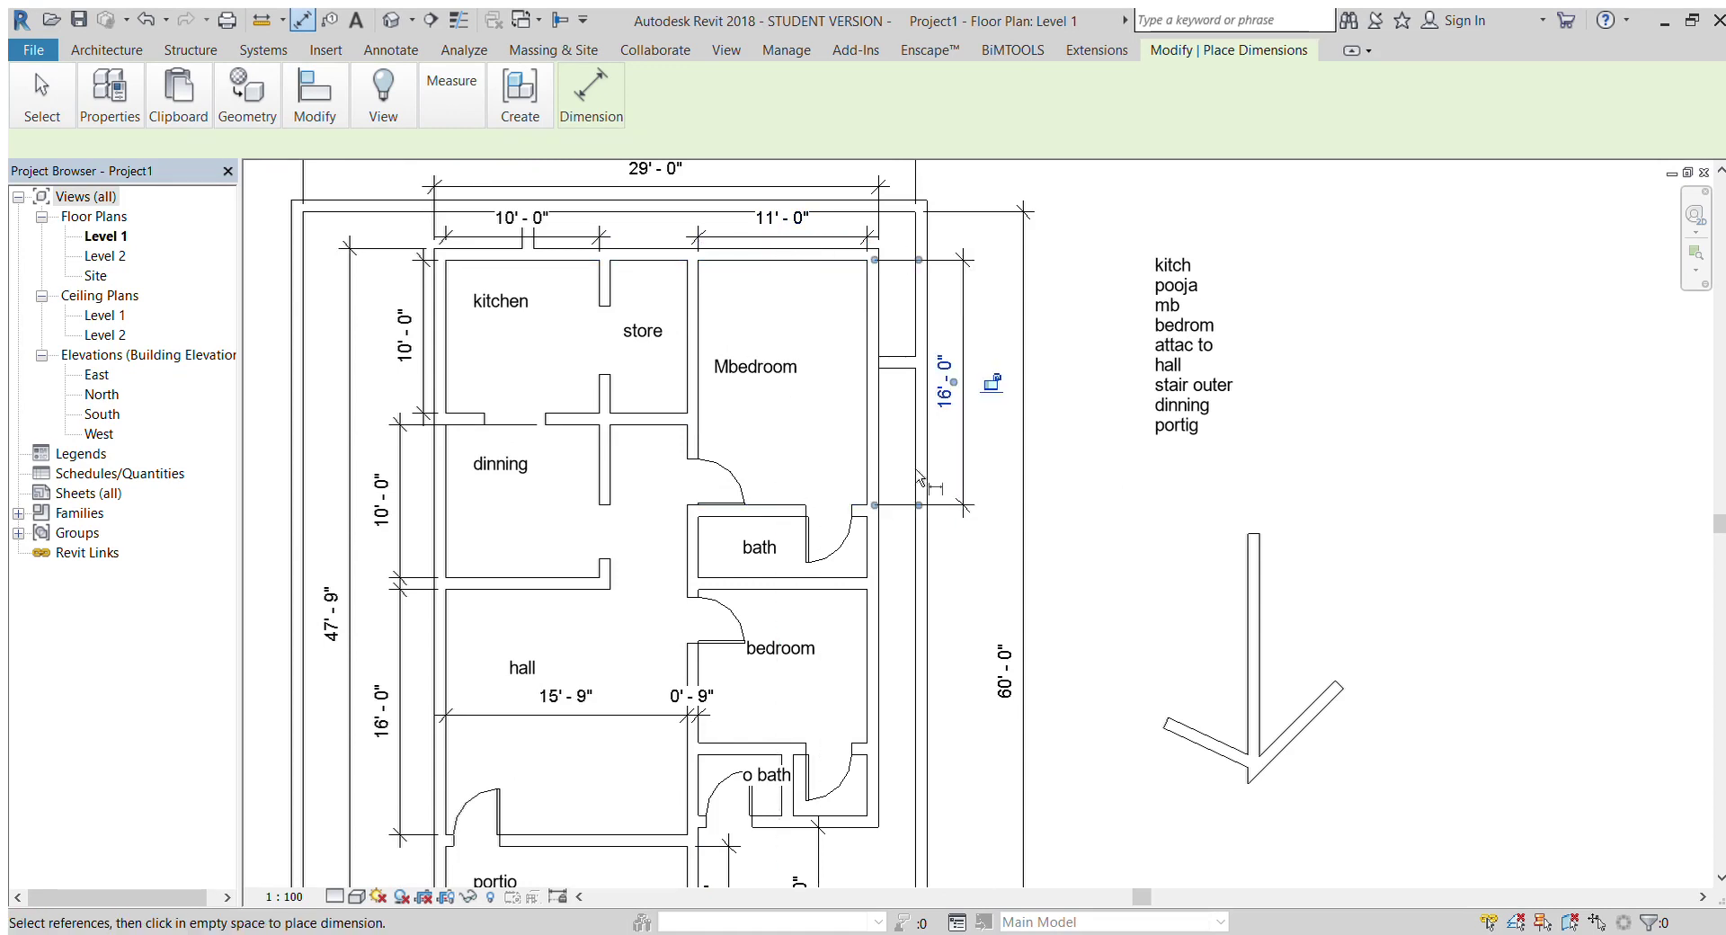
- Dimension the bedroom with a 10'-0" depth and an 11'-0" width
scroll(719, 575, down, 1)
scroll(719, 580, up, 3)
click(796, 444)
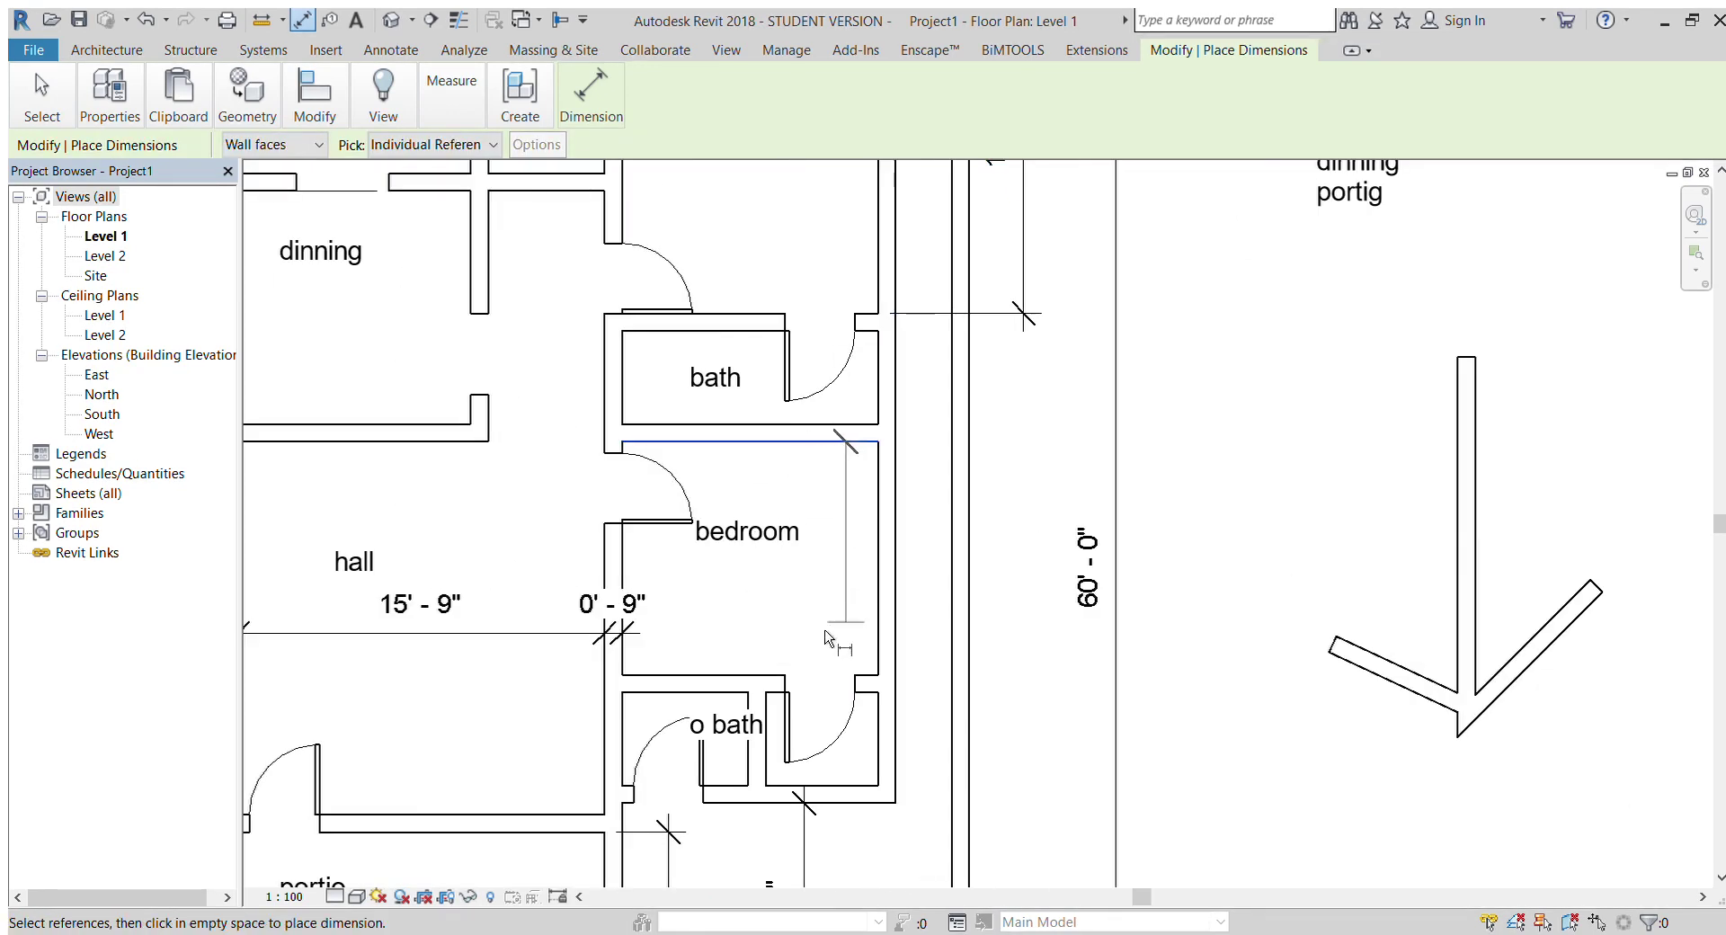
click(769, 675)
click(1016, 663)
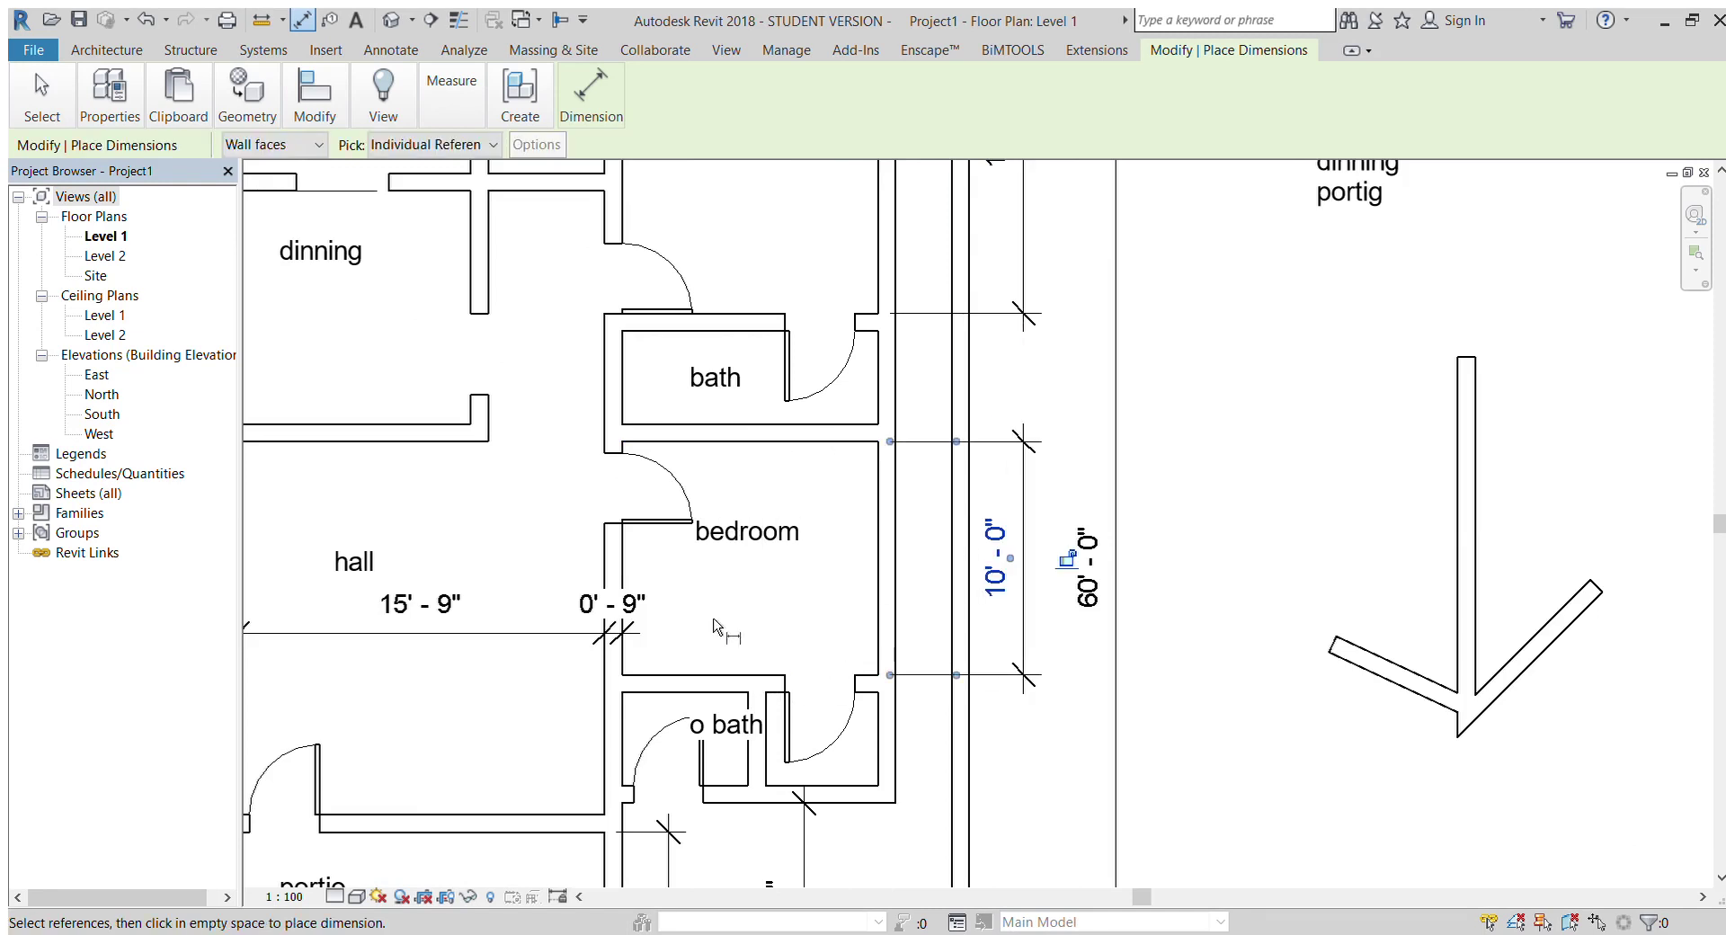
click(861, 634)
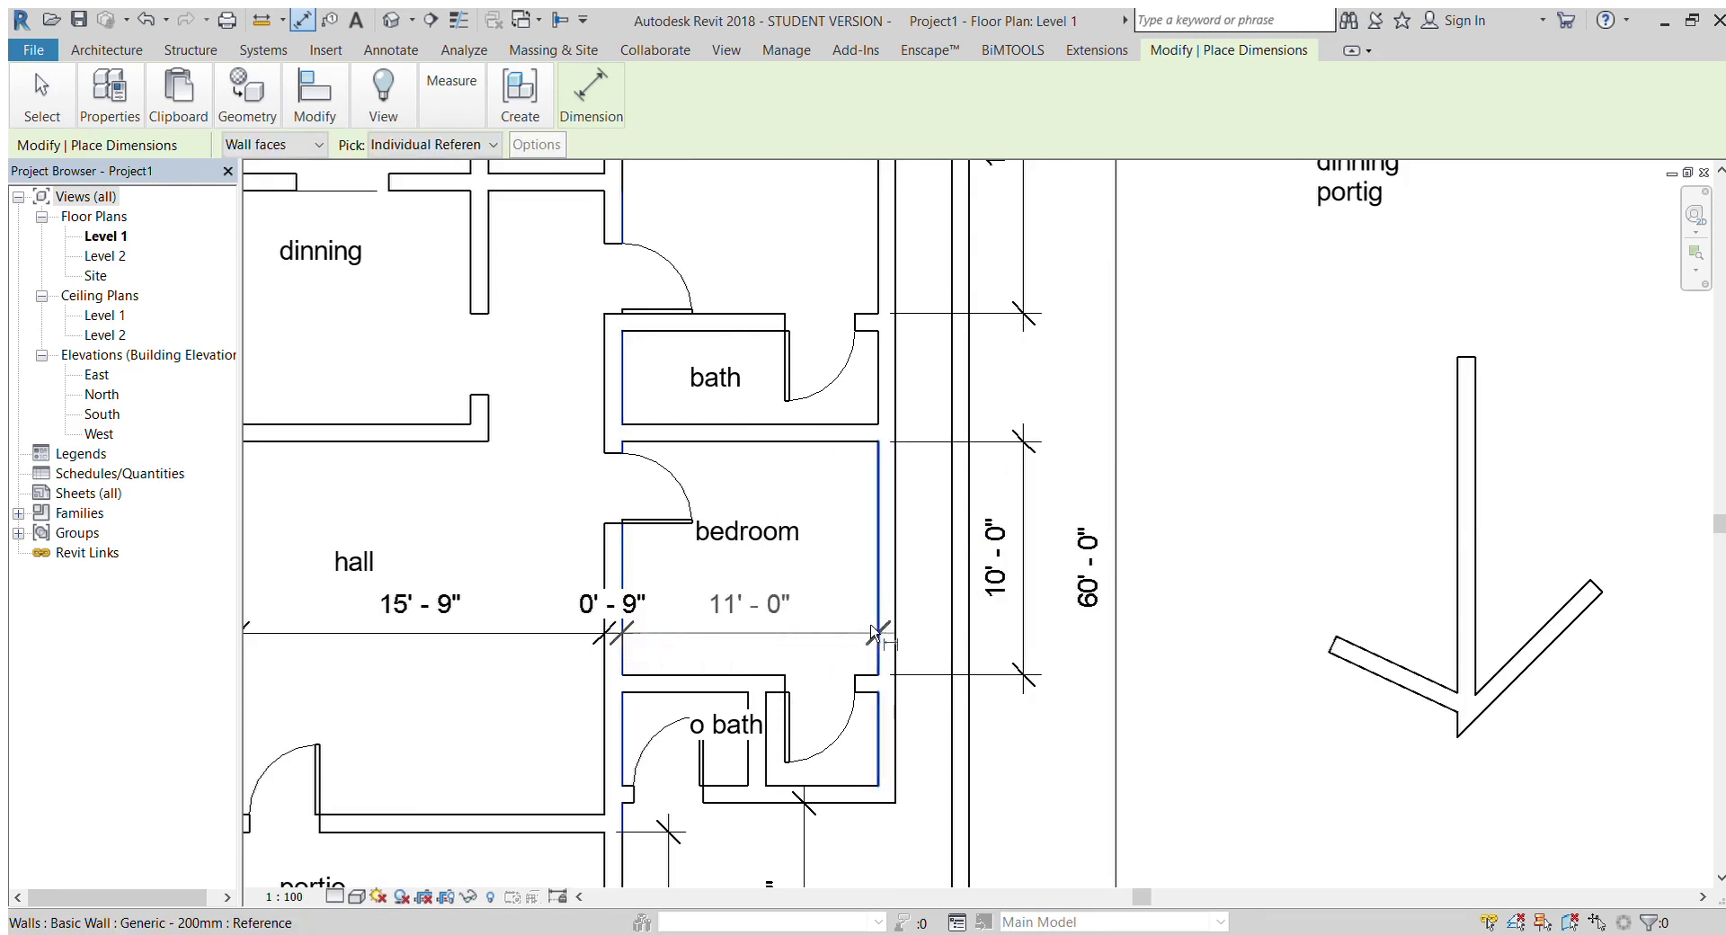
click(858, 538)
scroll(700, 455, down, 1)
scroll(693, 459, down, 3)
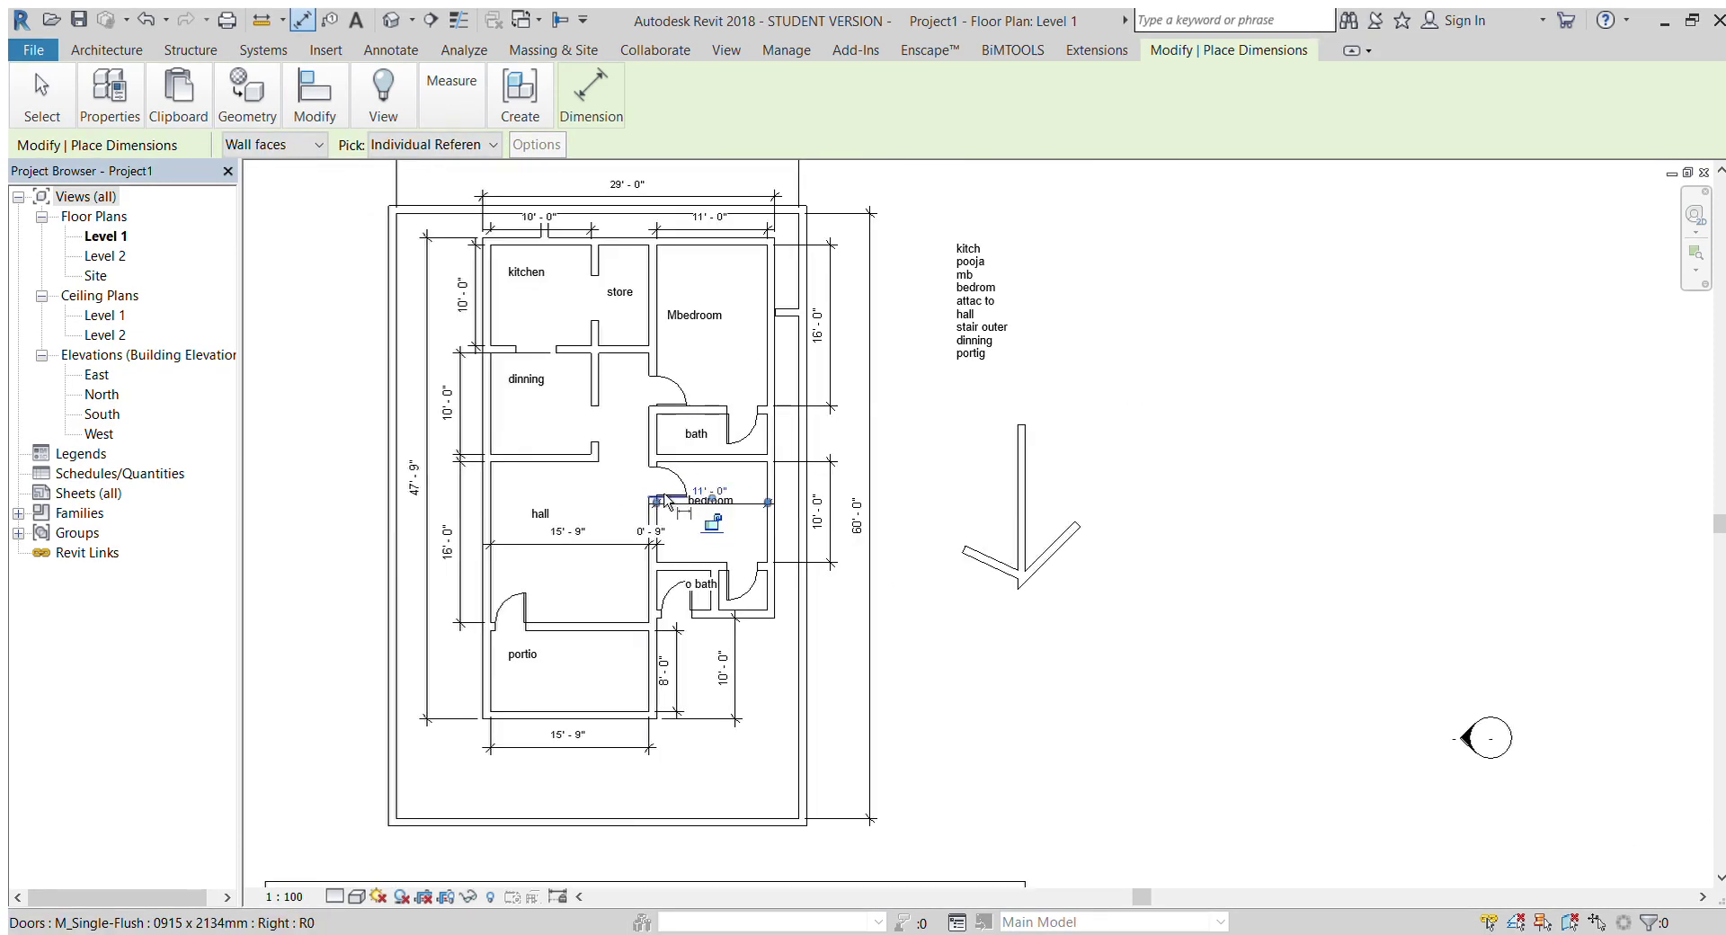
- Zoom in and out over the Level 1 plan to review the new room dimensions
scroll(346, 430, up, 2)
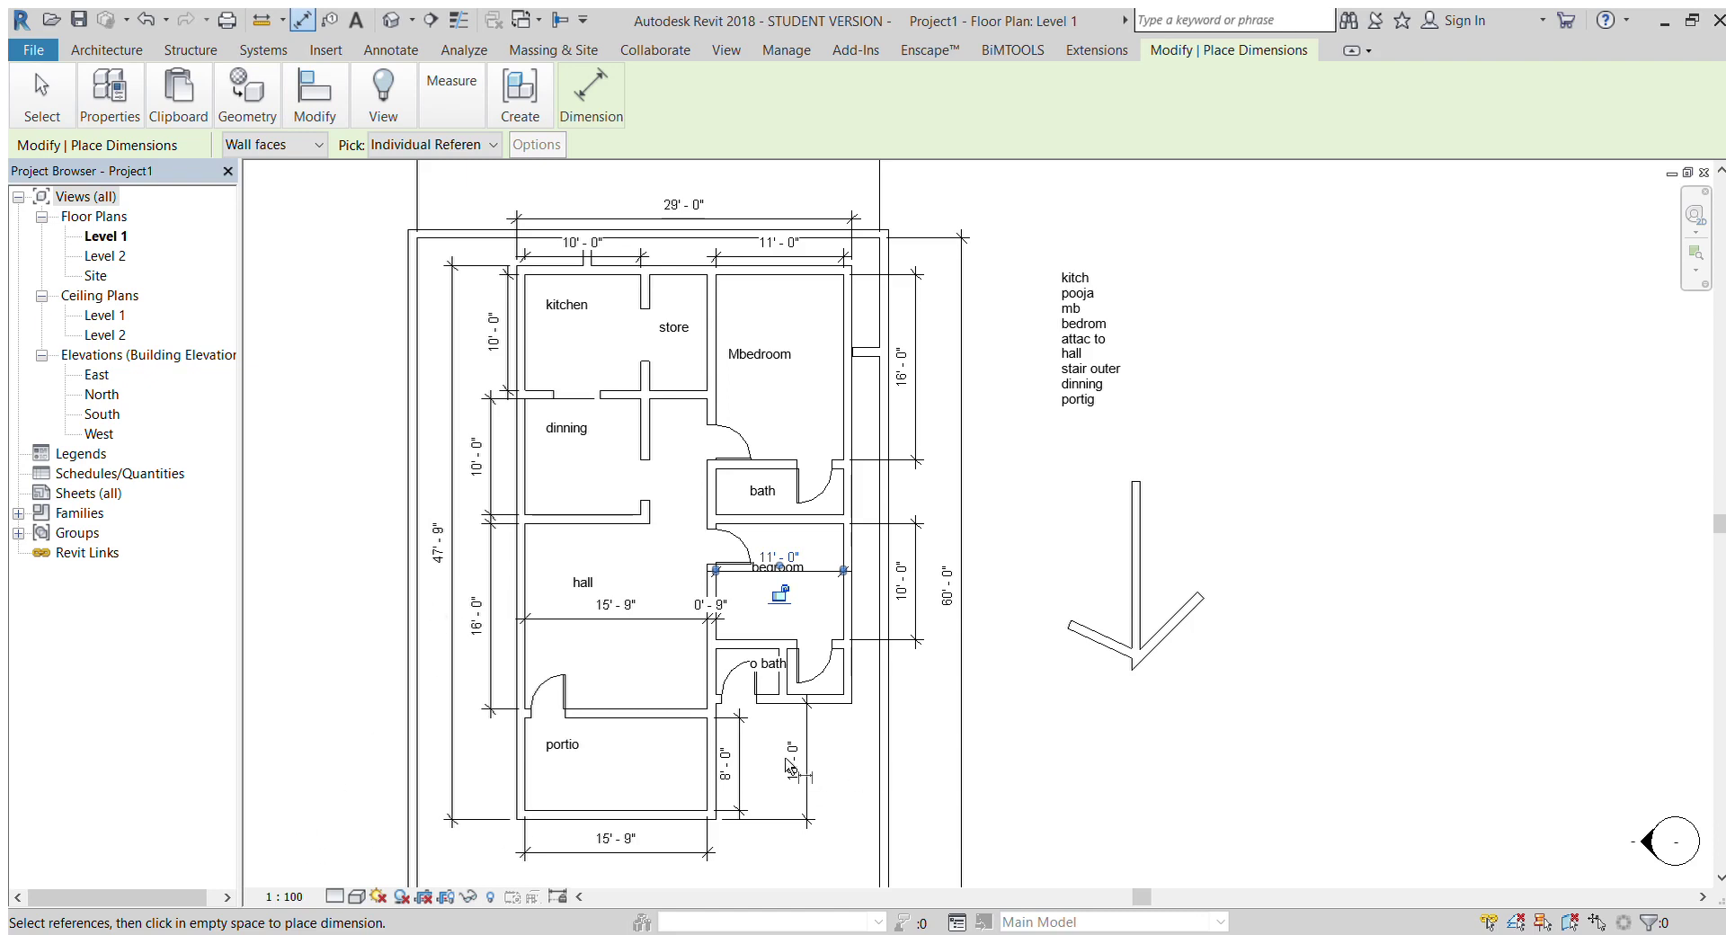
scroll(484, 519, up, 2)
scroll(484, 519, down, 1)
scroll(484, 518, down, 1)
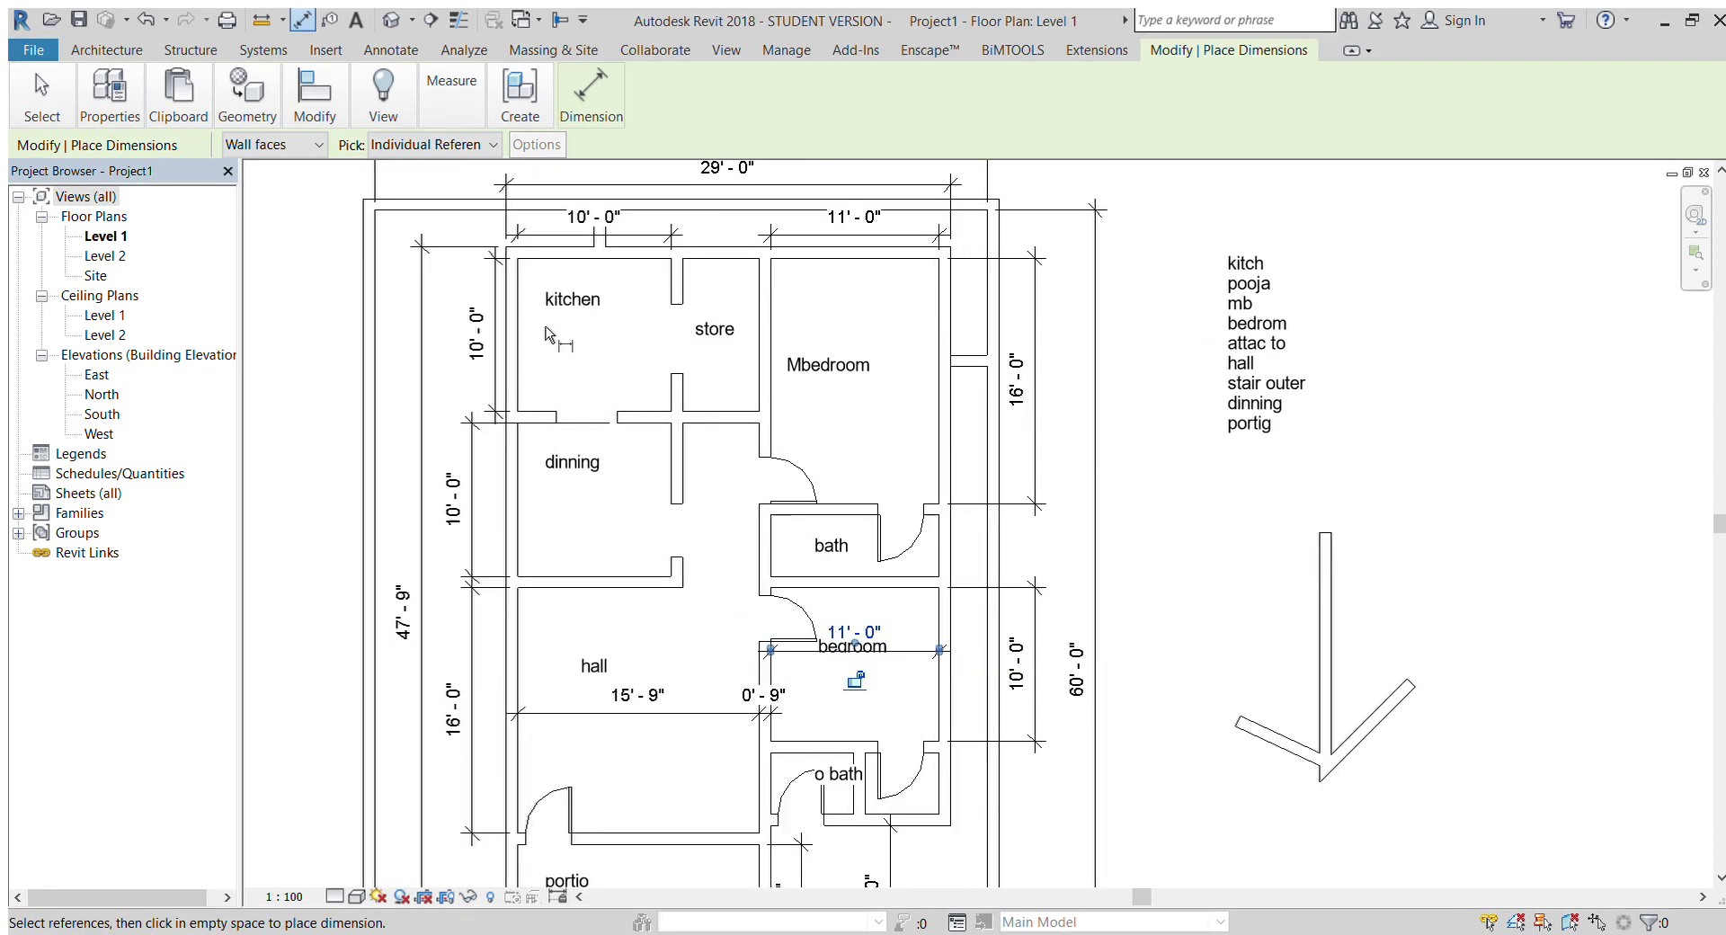
scroll(543, 334, up, 1)
scroll(543, 335, down, 1)
scroll(543, 335, down, 1)
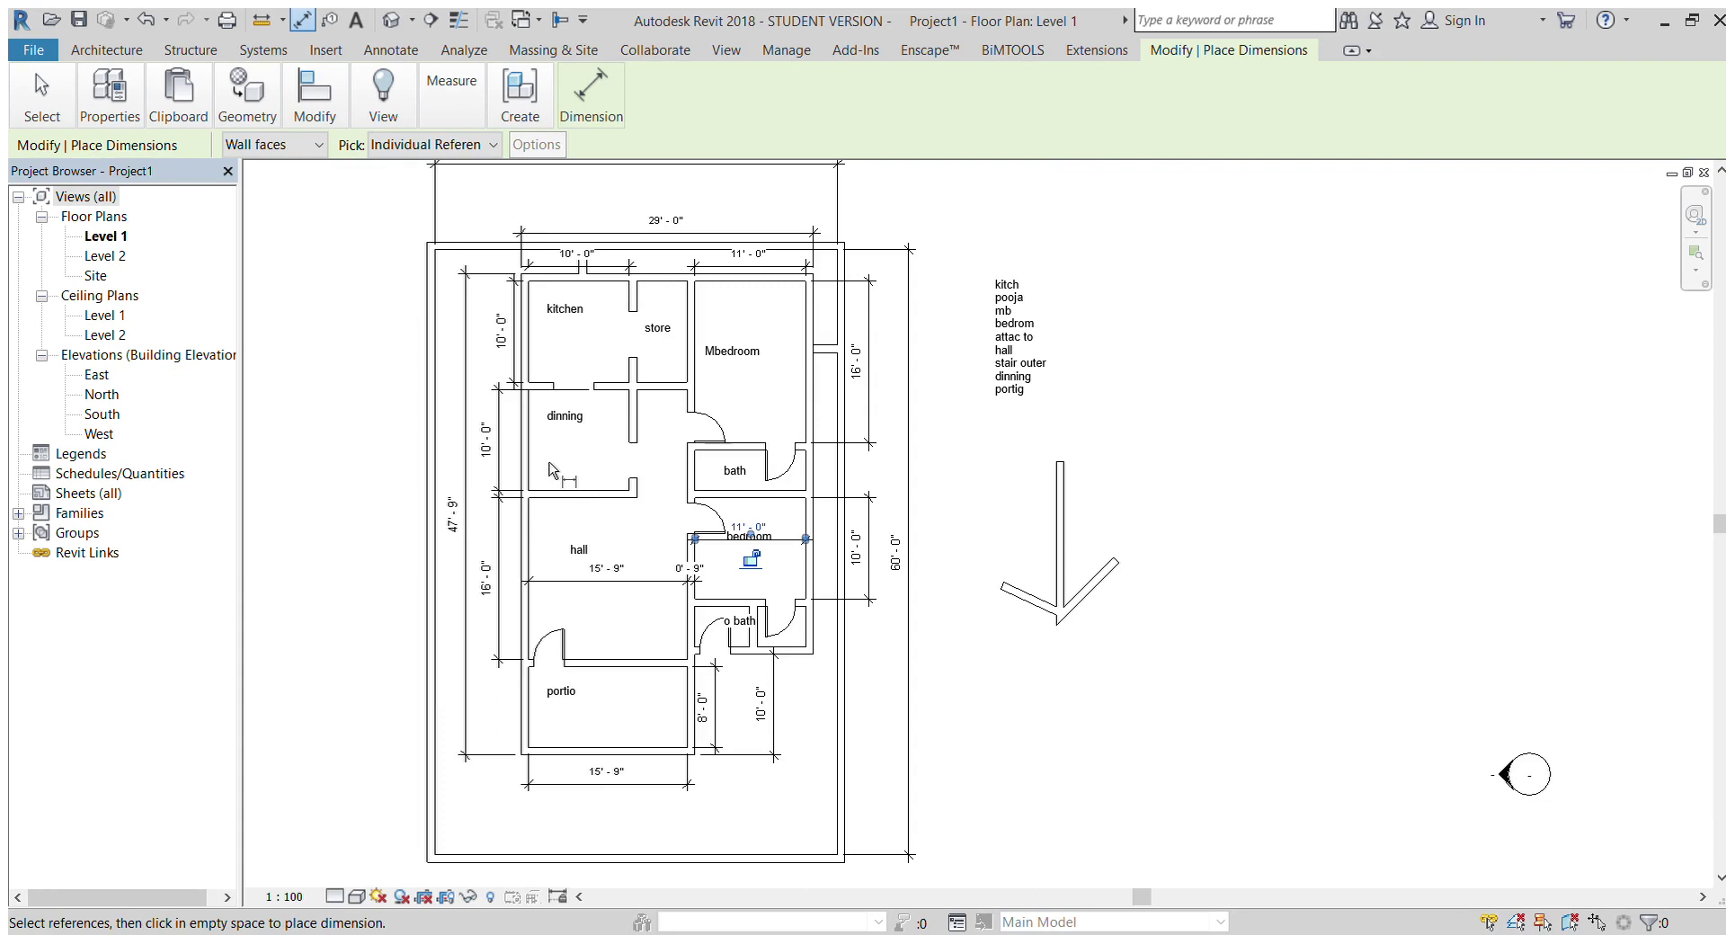
scroll(551, 470, up, 1)
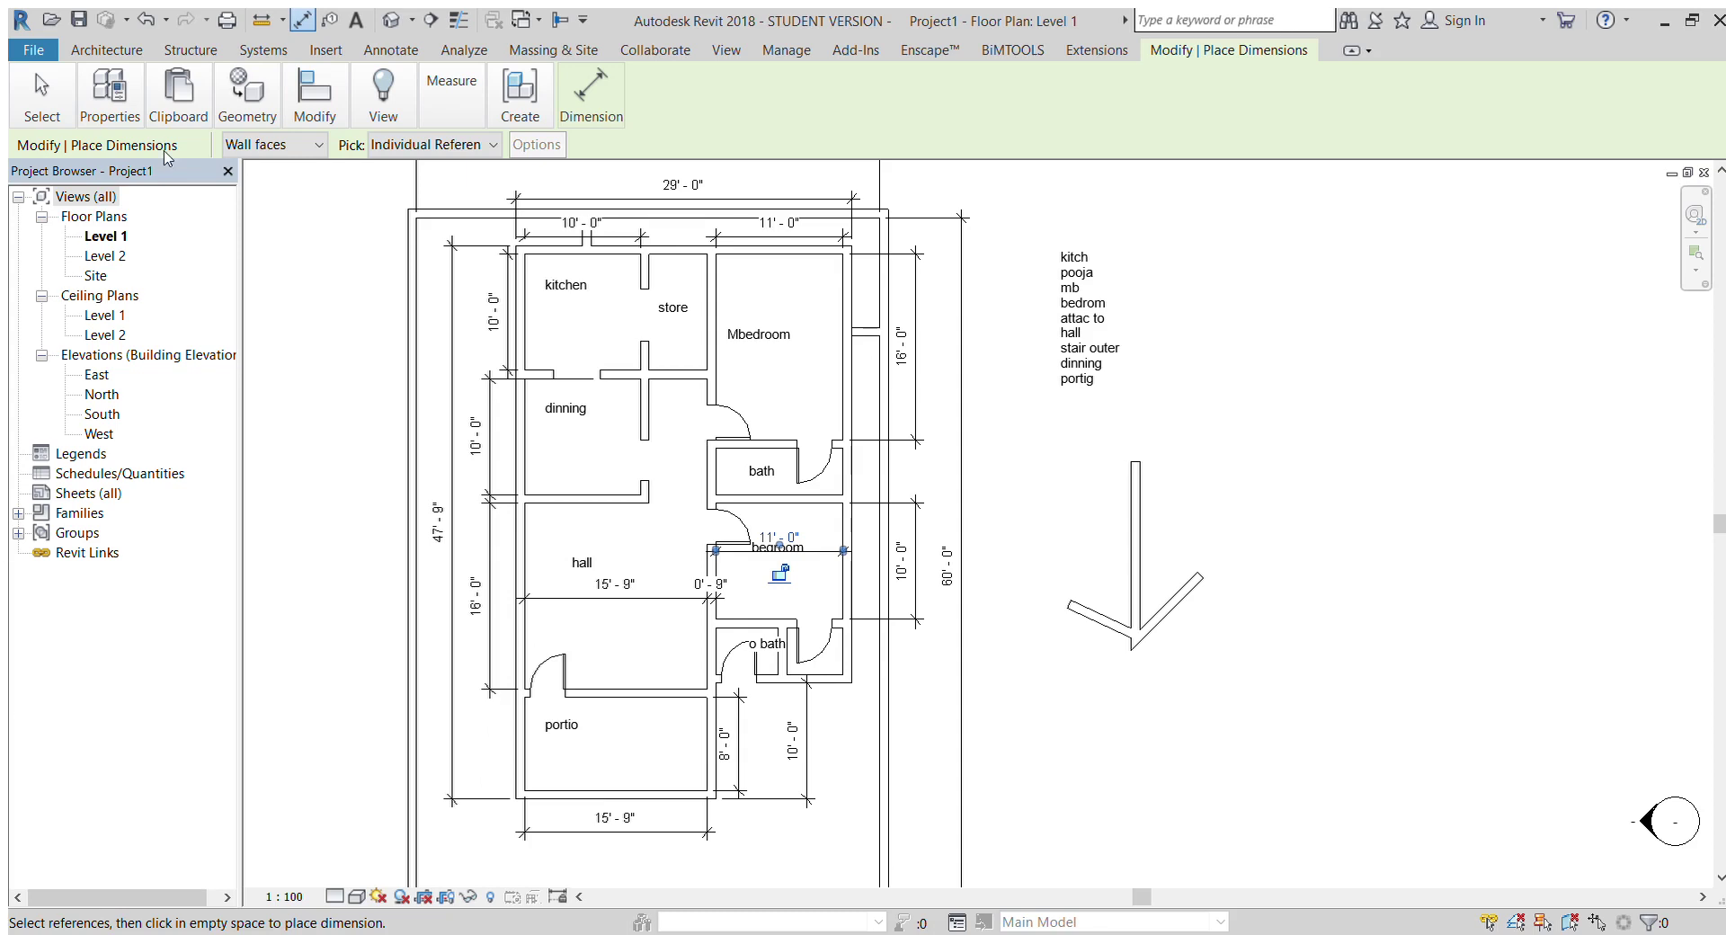
scroll(931, 636, down, 2)
mouse_move(1015, 572)
middle_down()
mouse_move(931, 637)
mouse_move(976, 701)
middle_up()
scroll(931, 637, up, 1)
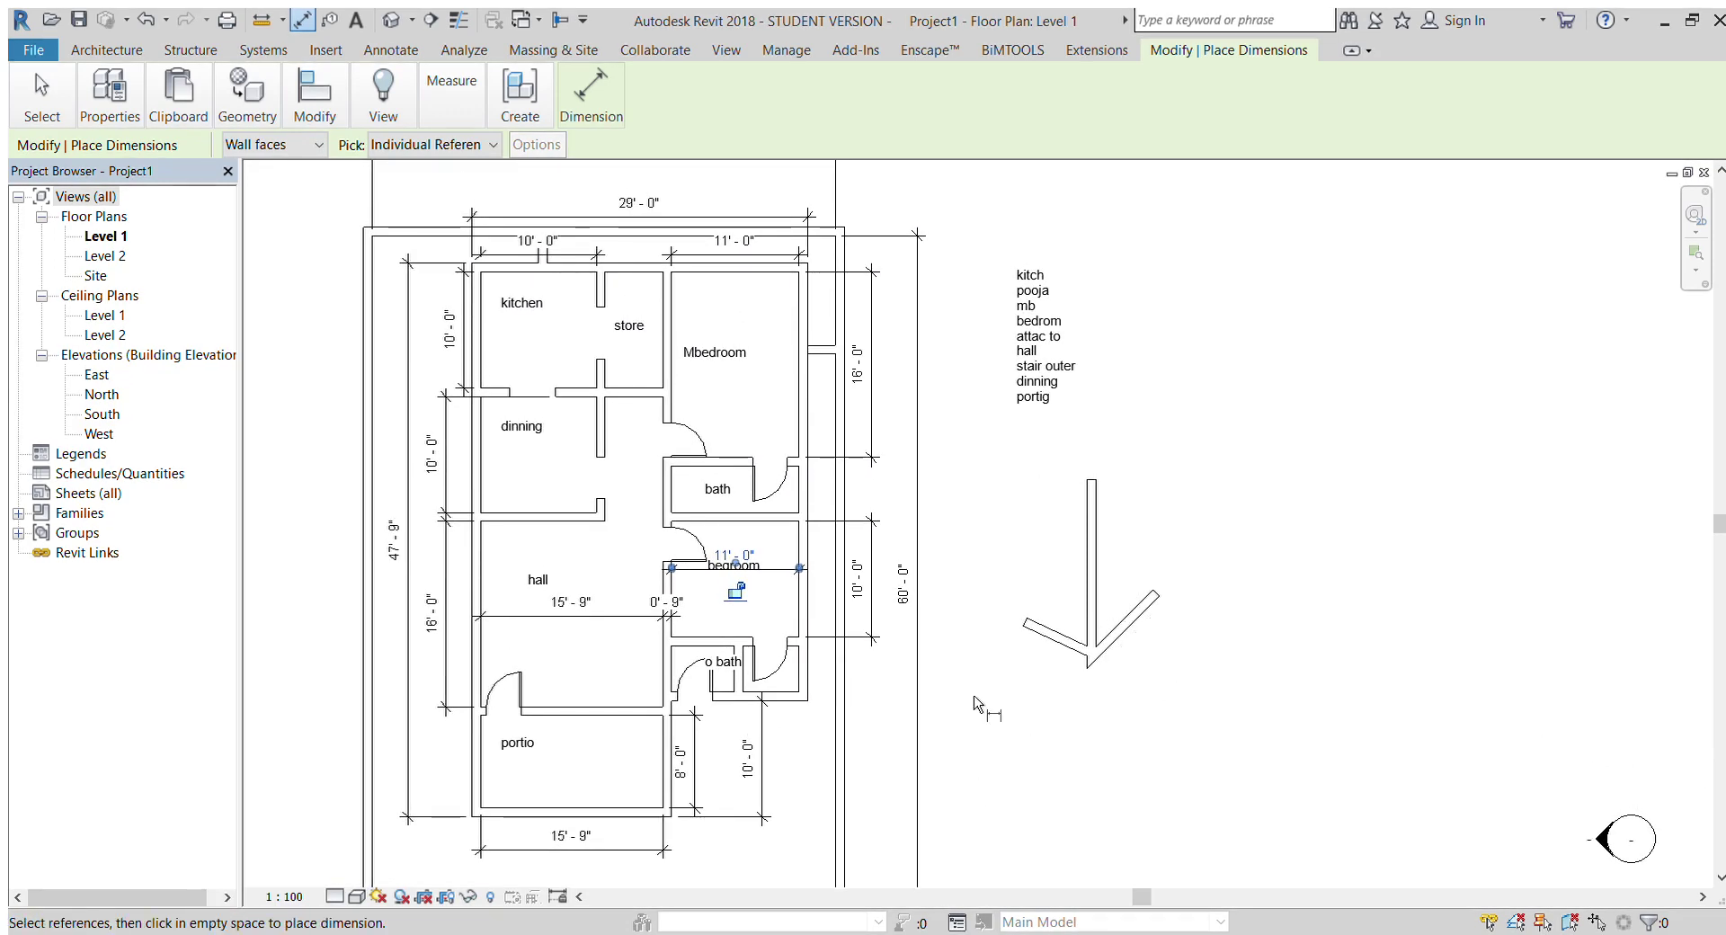
scroll(464, 331, down, 1)
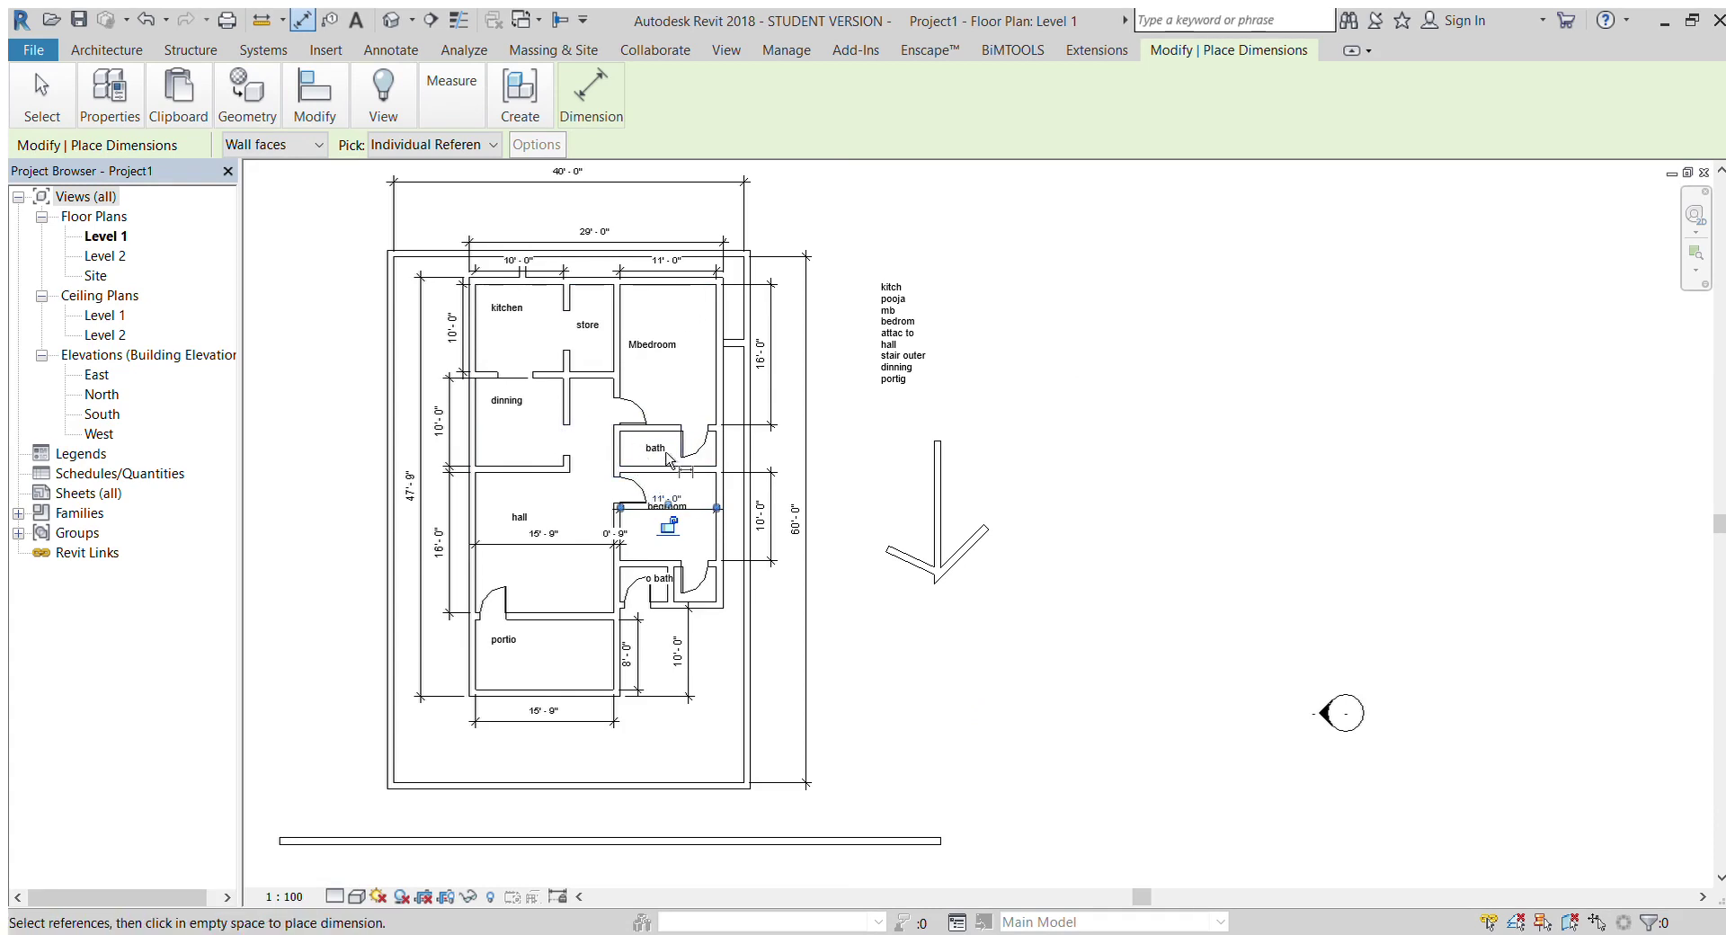
scroll(611, 460, up, 2)
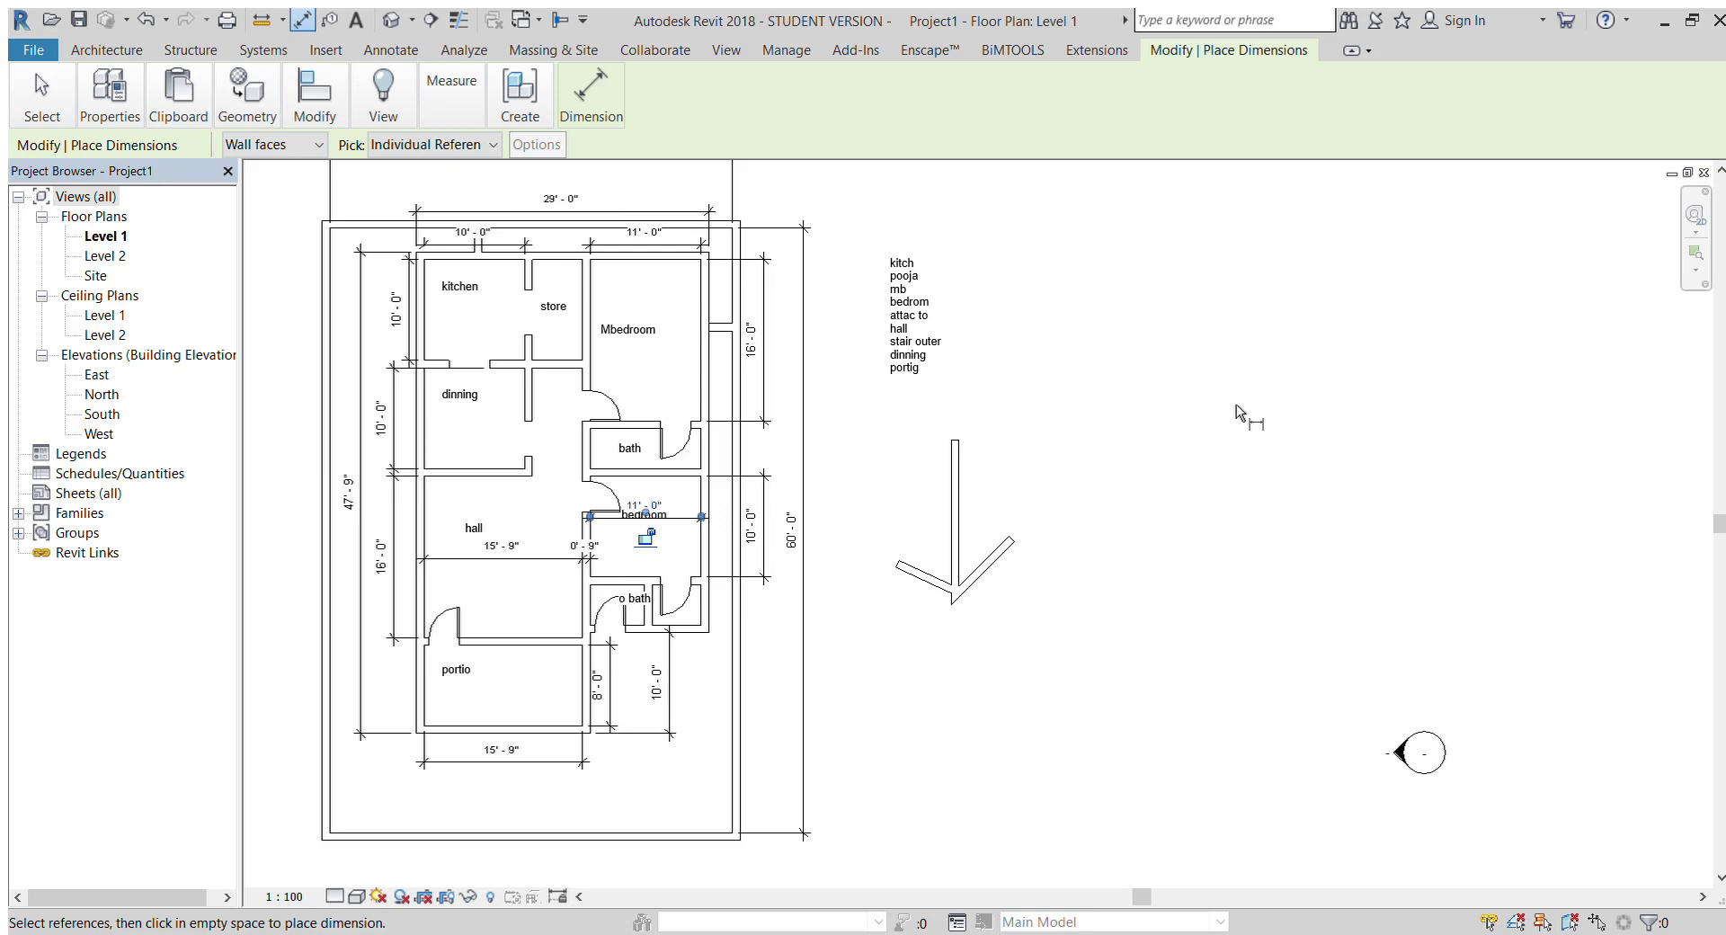
scroll(470, 270, up, 1)
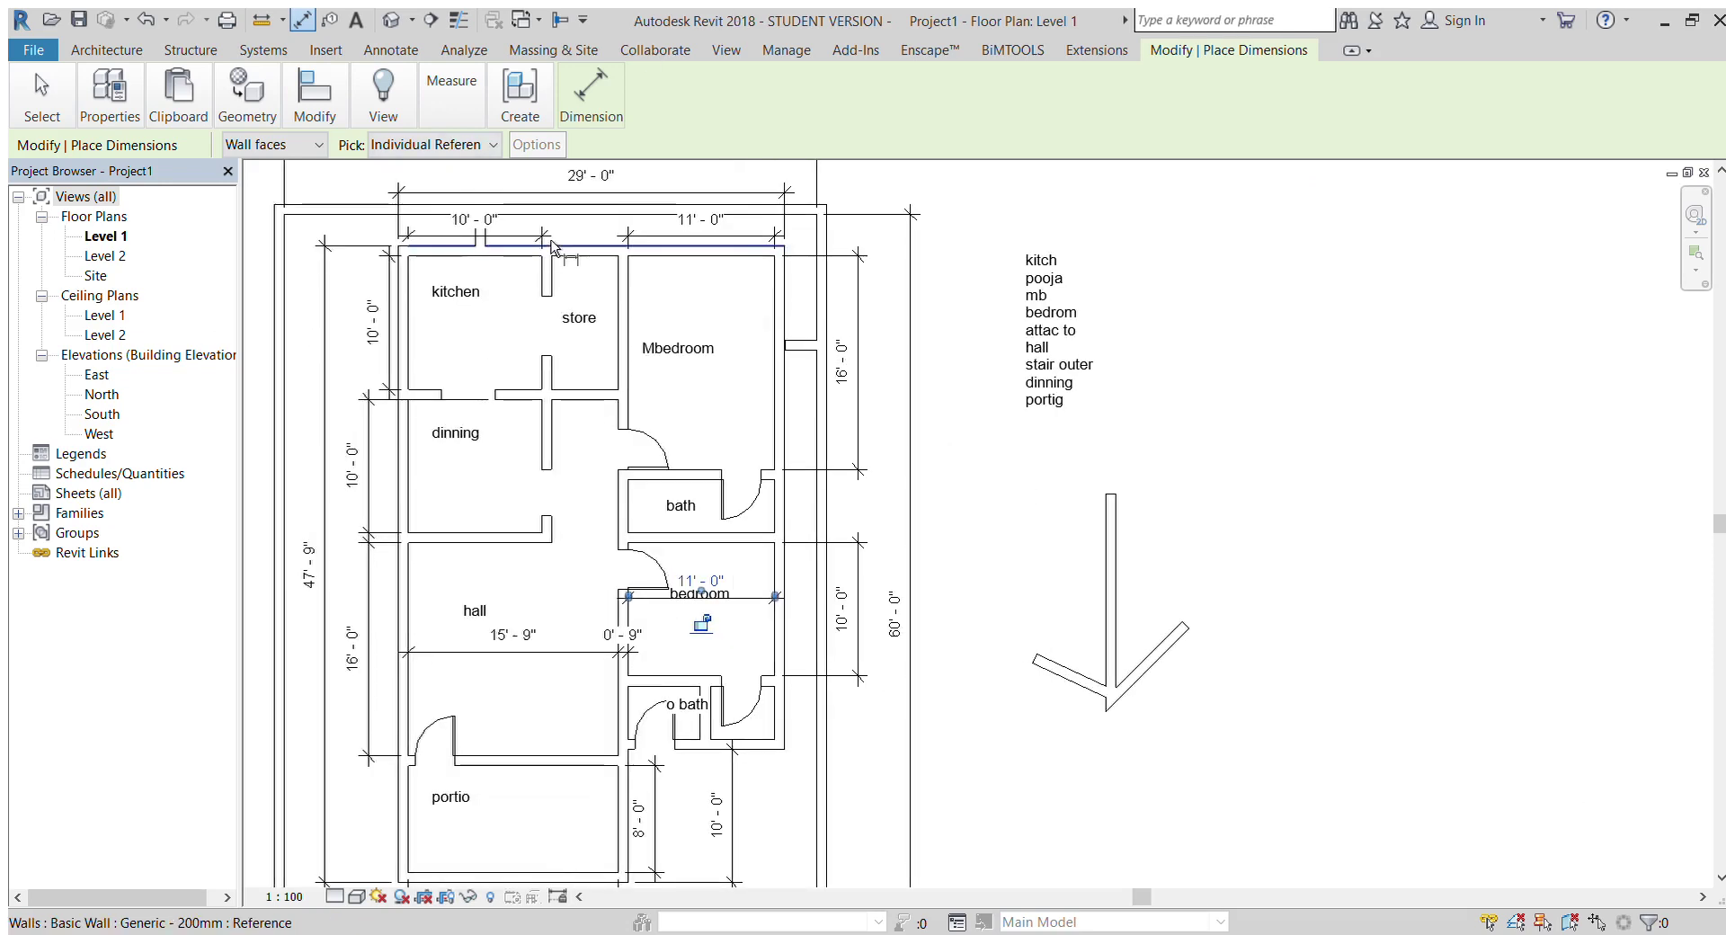
scroll(552, 247, down, 2)
scroll(1135, 308, up, 1)
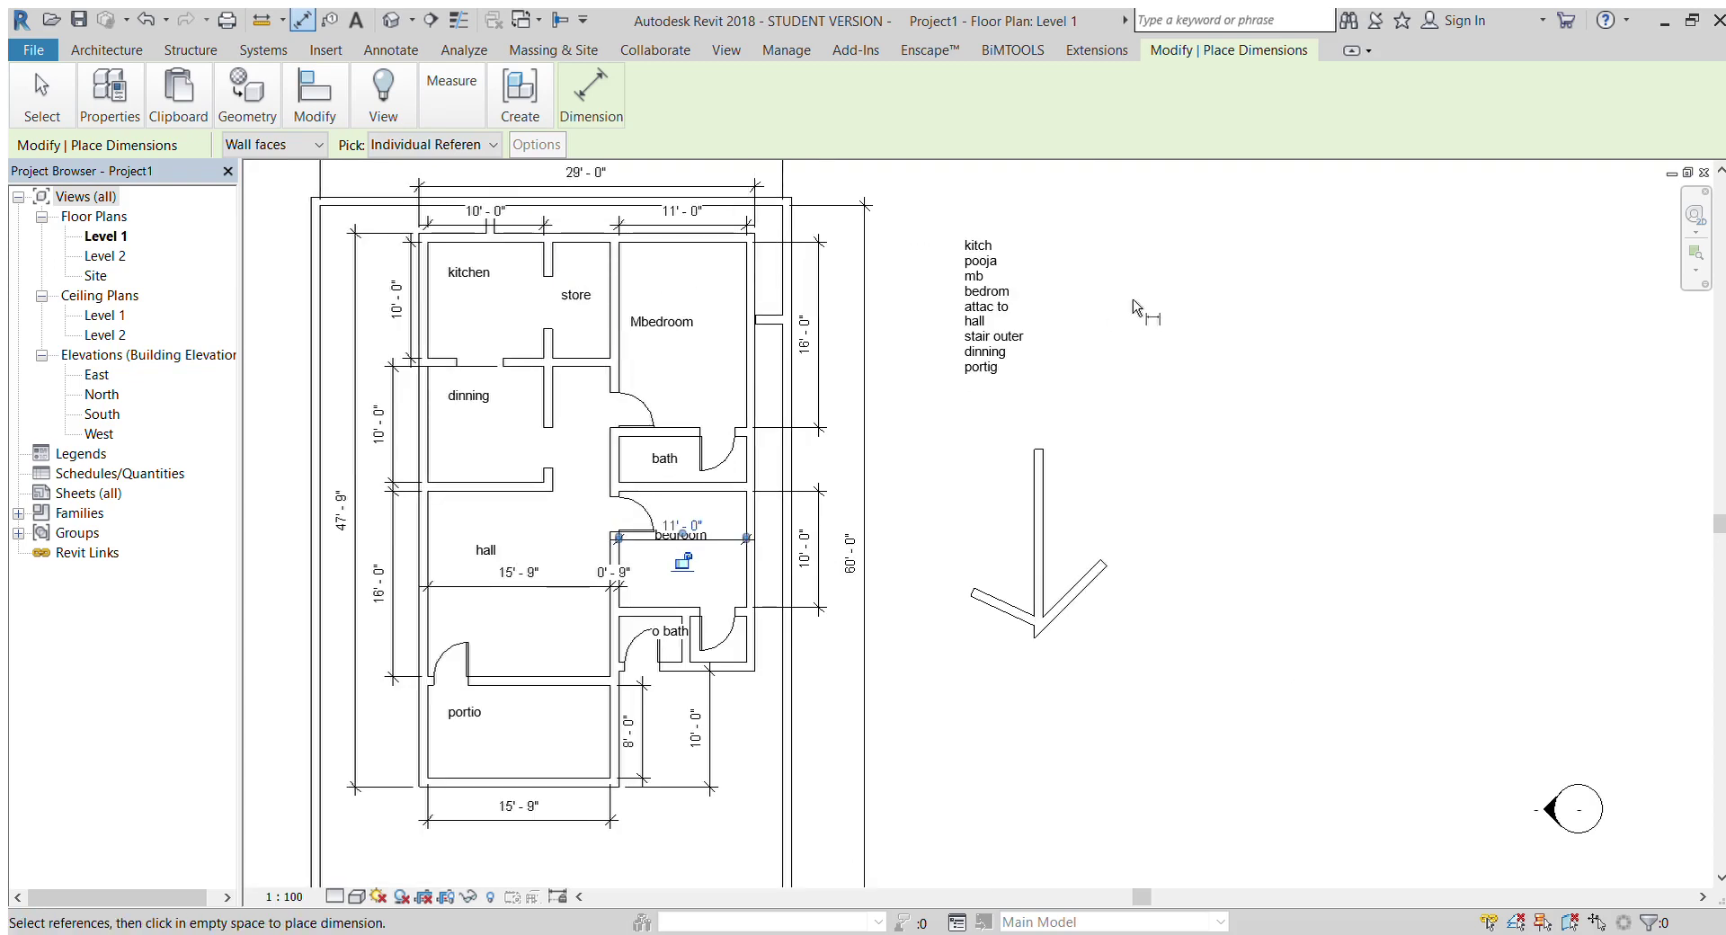
scroll(555, 341, down, 1)
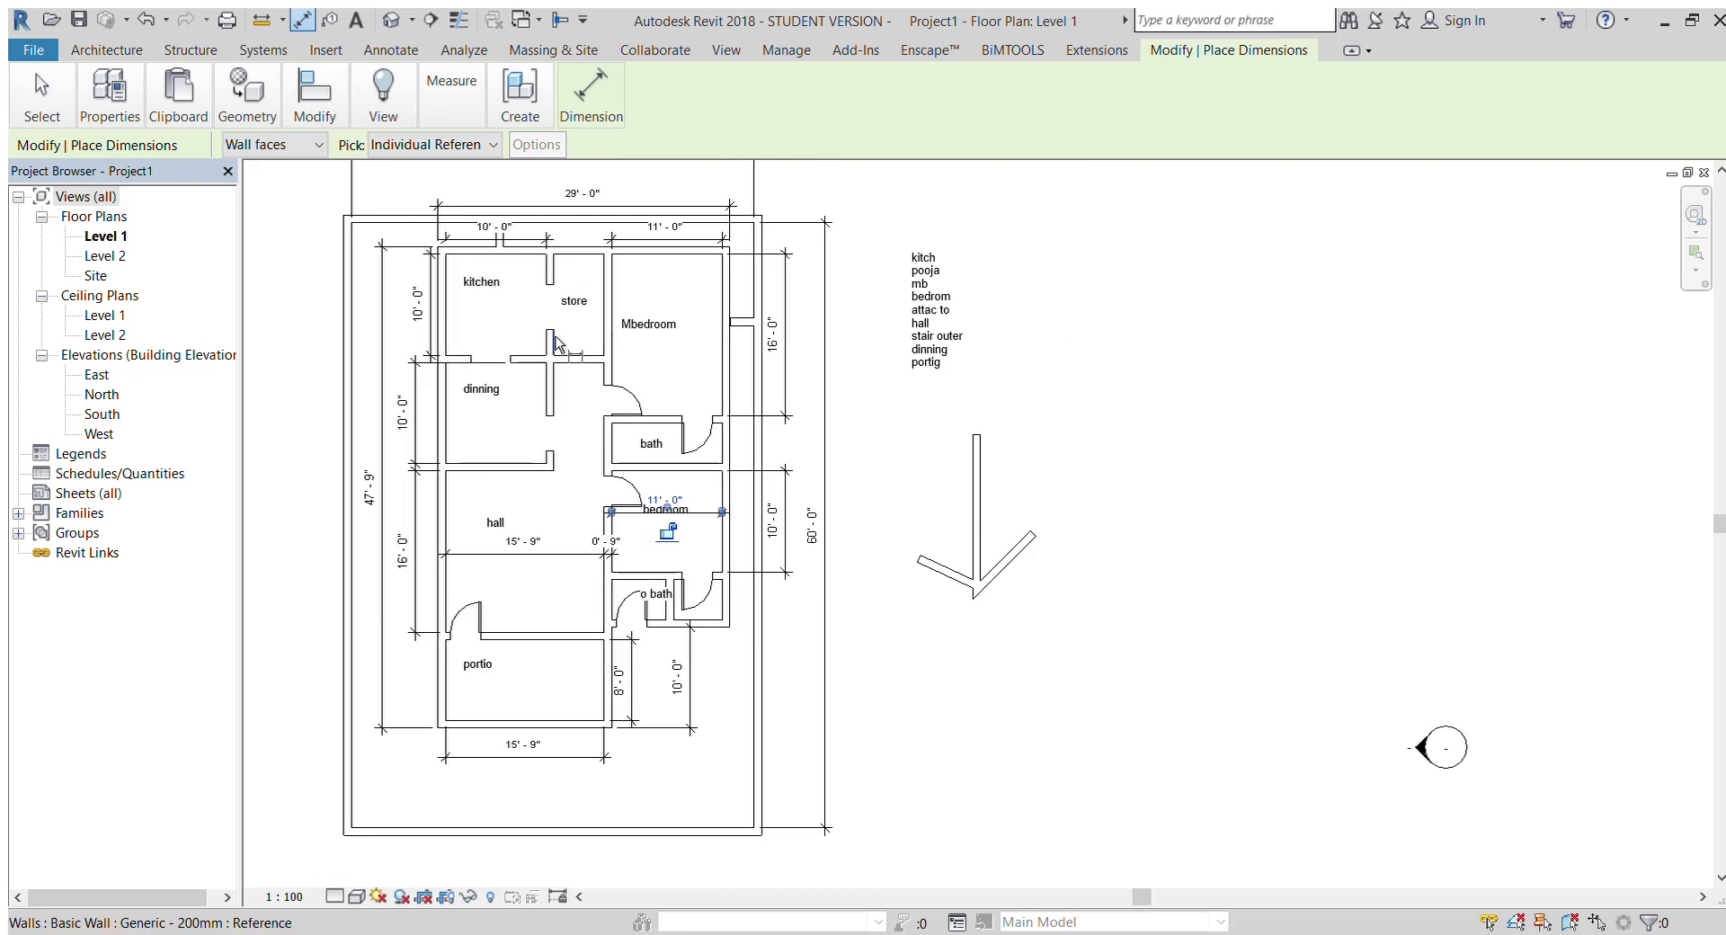
scroll(555, 341, up, 1)
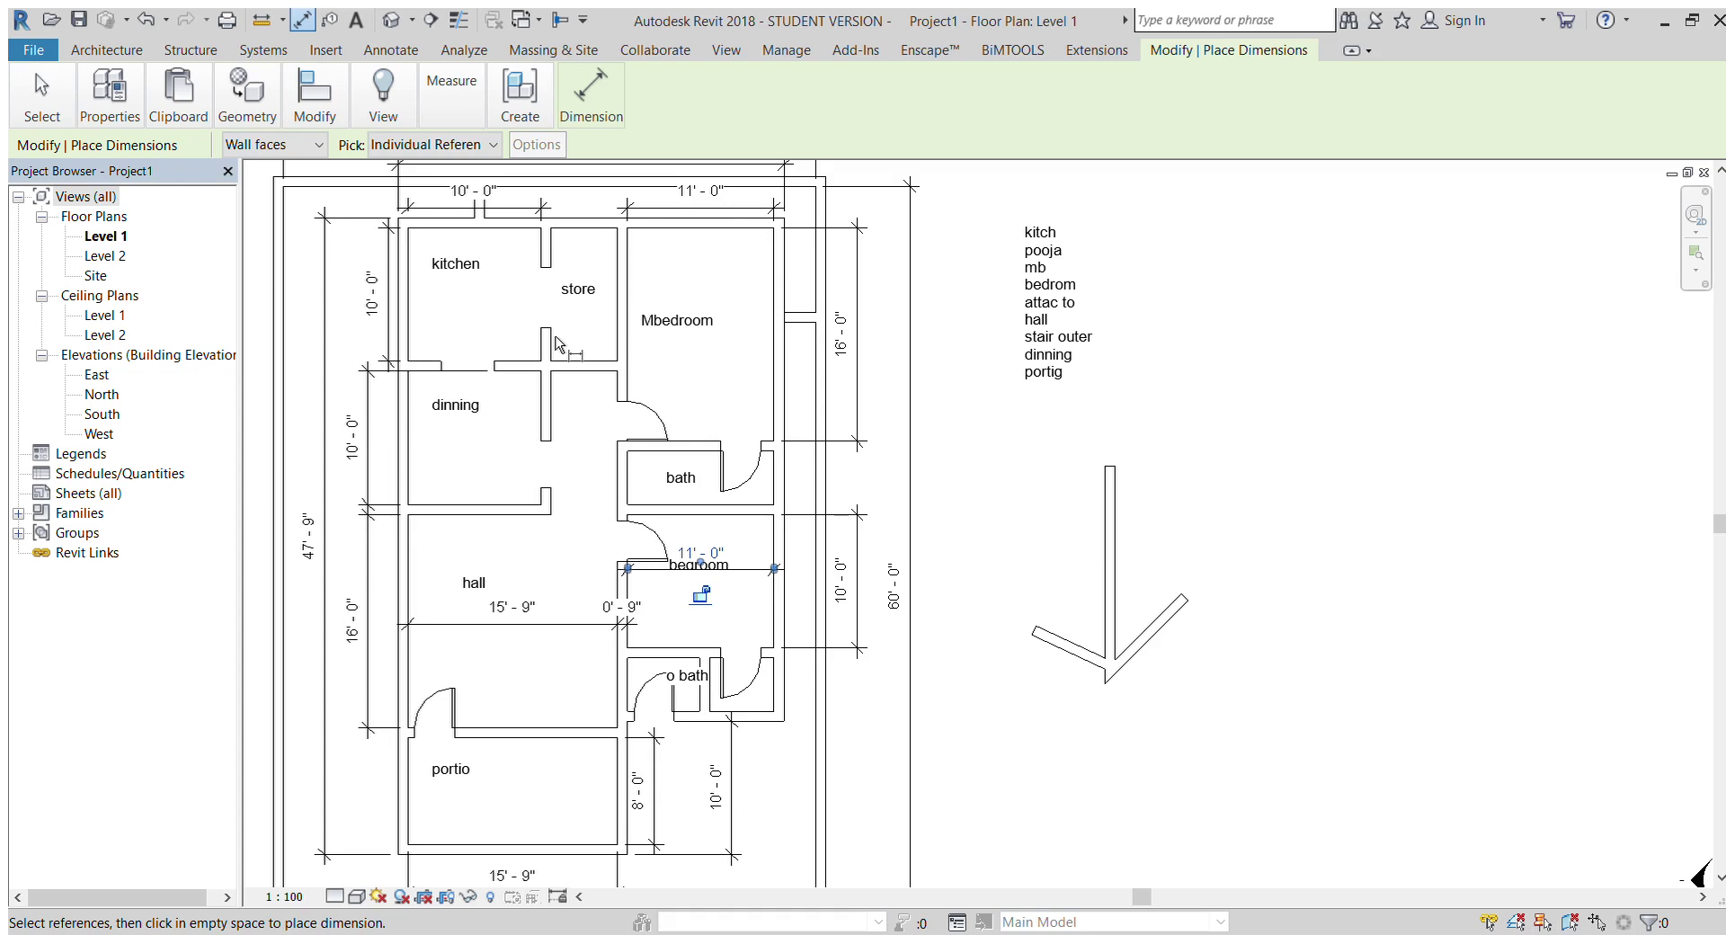
scroll(754, 479, down, 2)
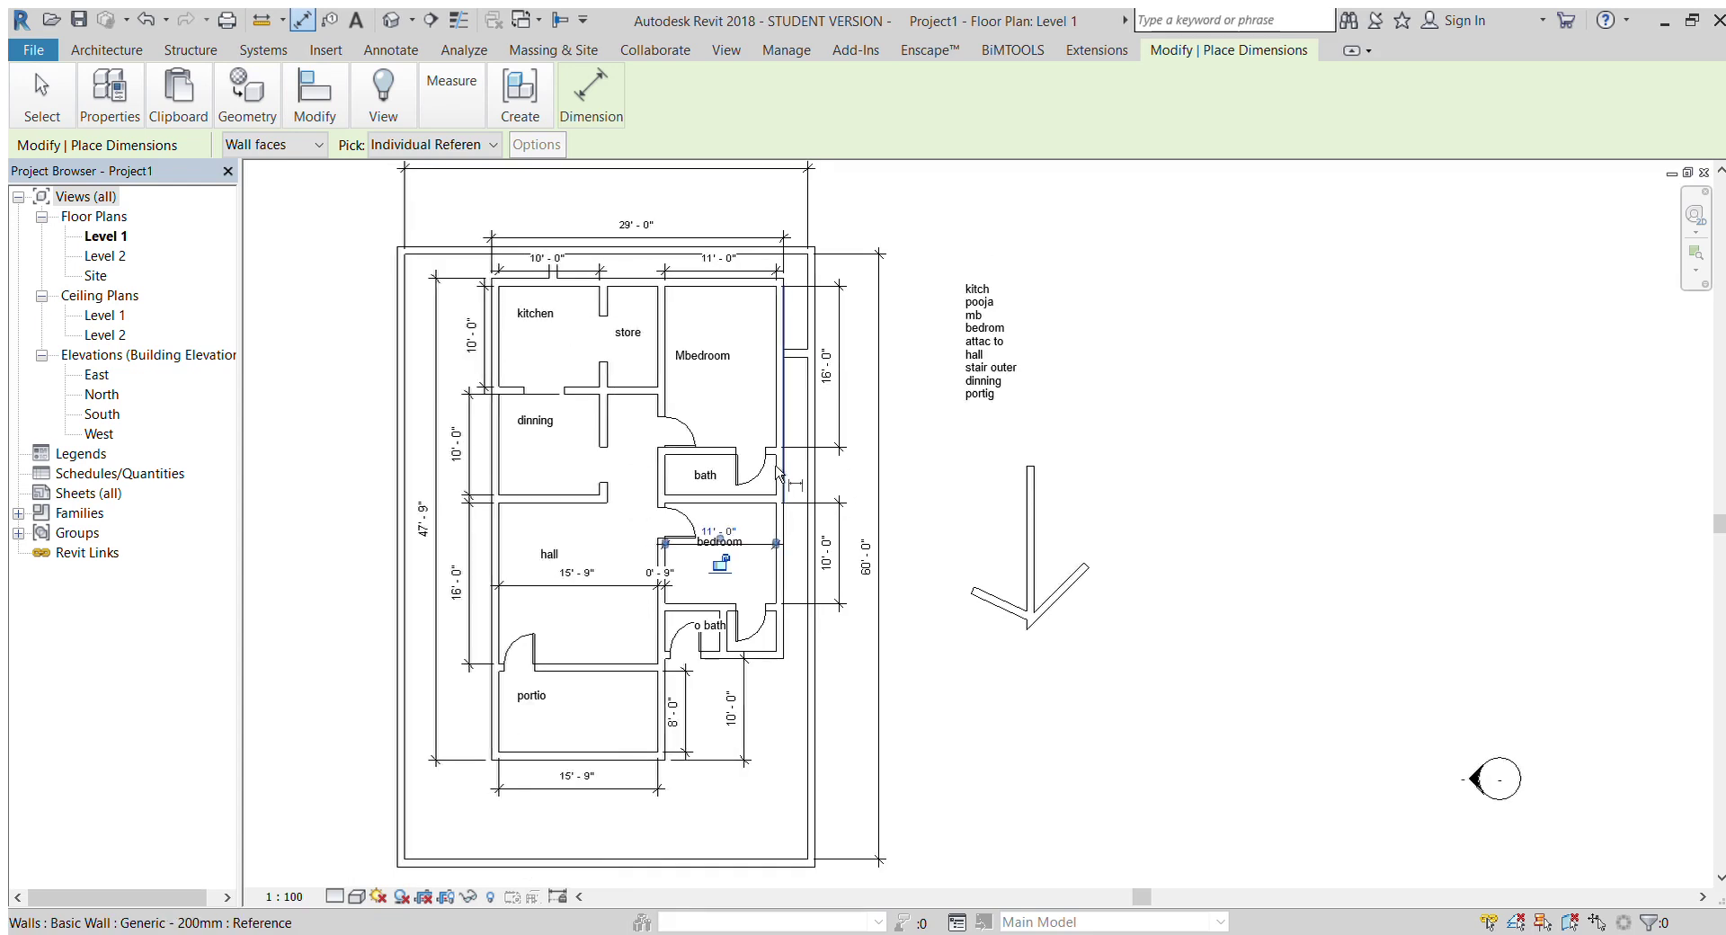
scroll(809, 450, down, 1)
scroll(1079, 405, up, 3)
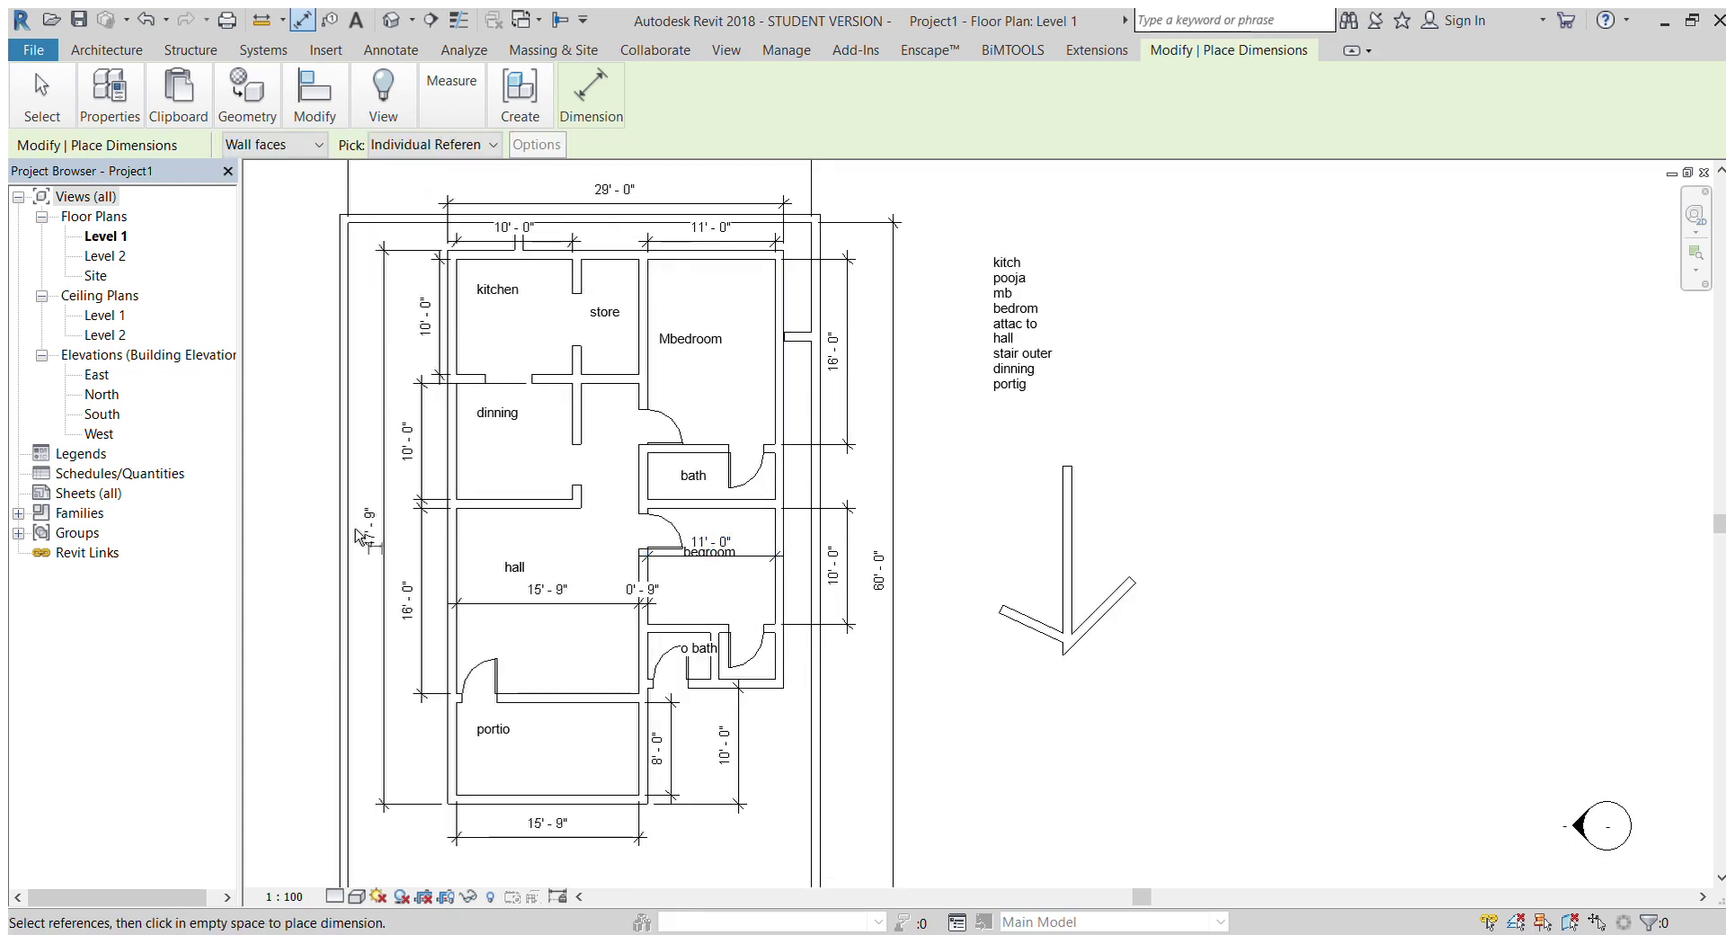
scroll(360, 537, down, 1)
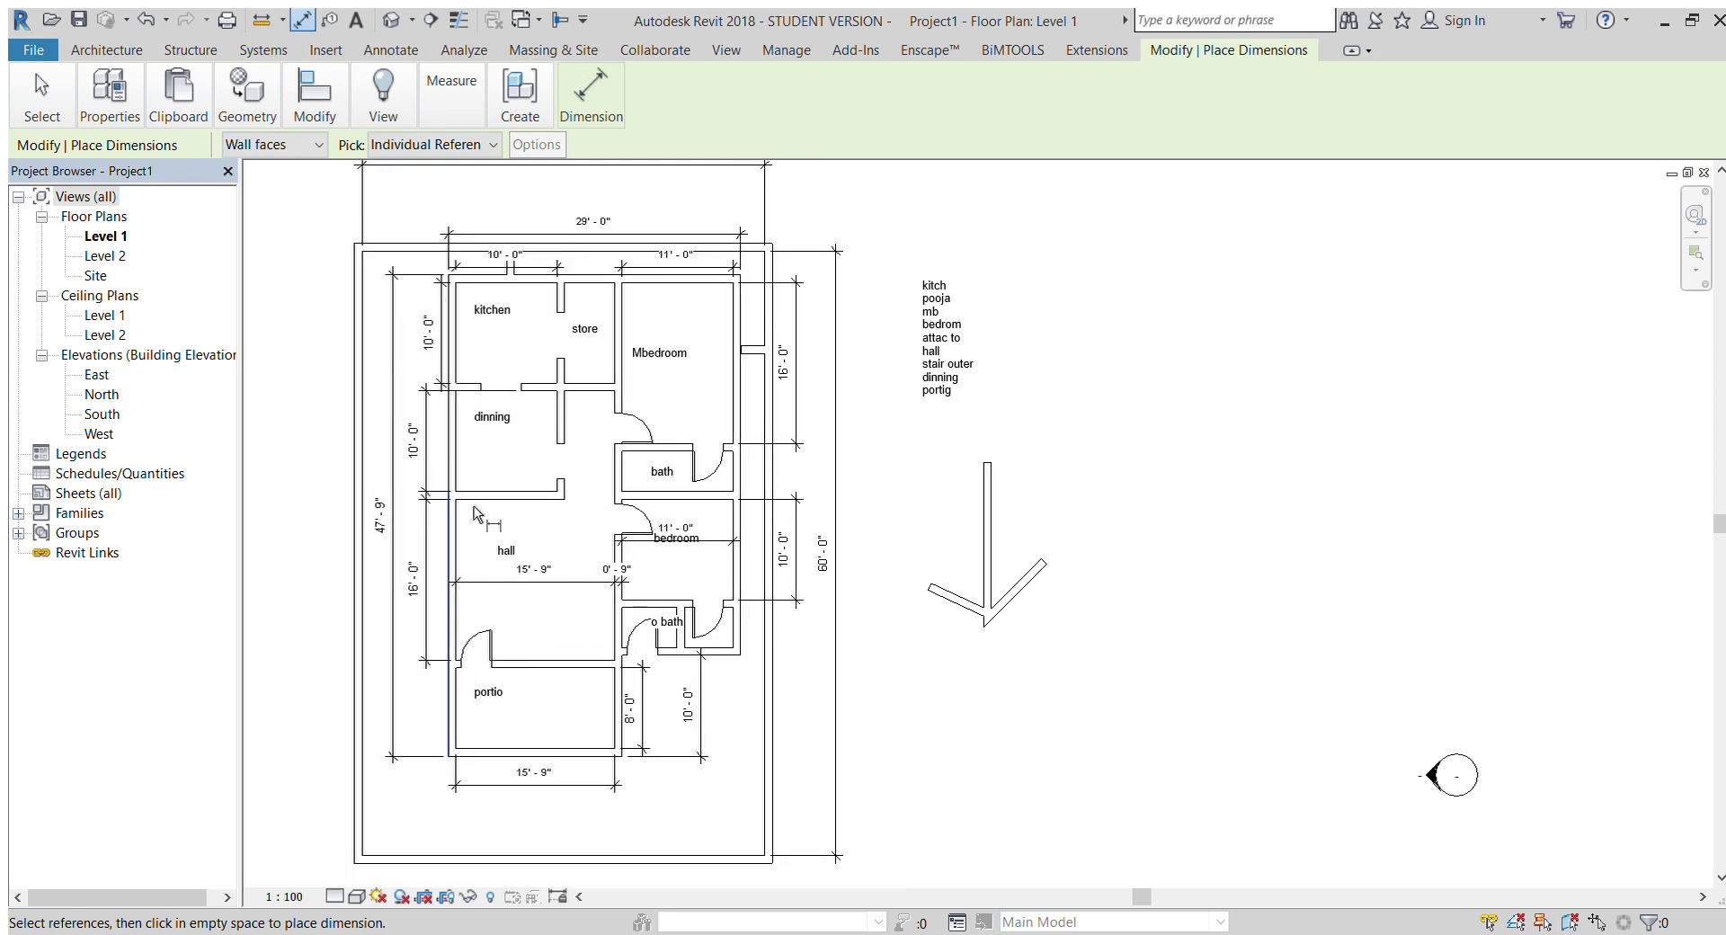
scroll(423, 557, up, 1)
scroll(422, 557, up, 1)
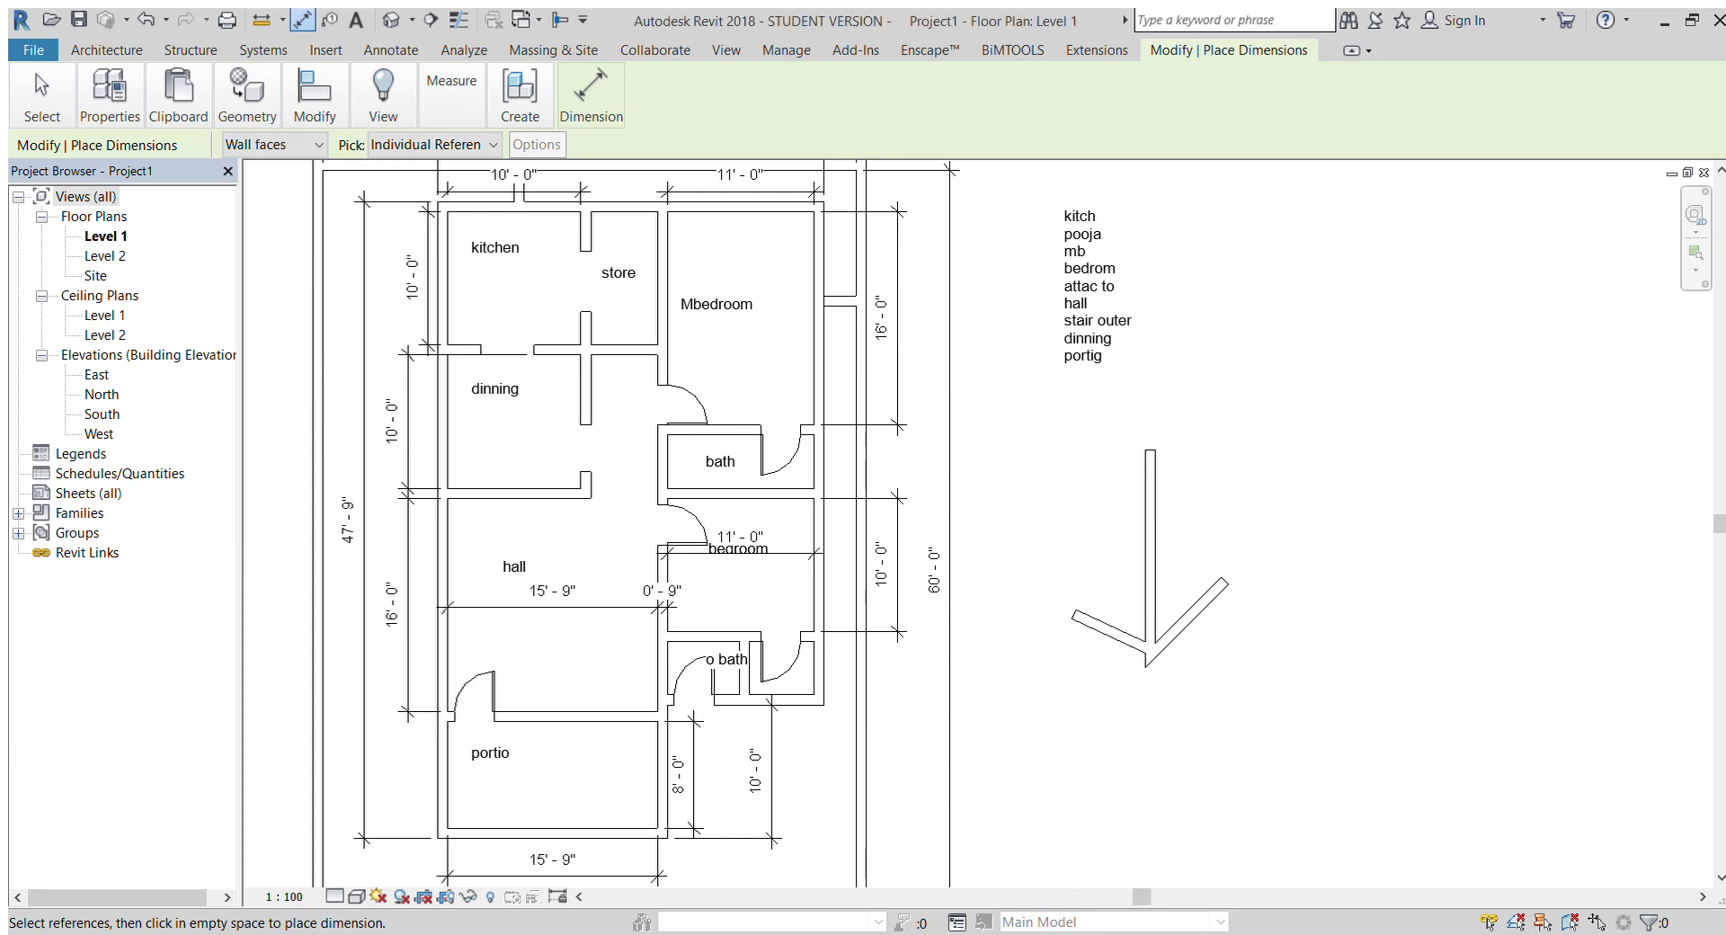
scroll(692, 728, down, 2)
scroll(692, 729, up, 1)
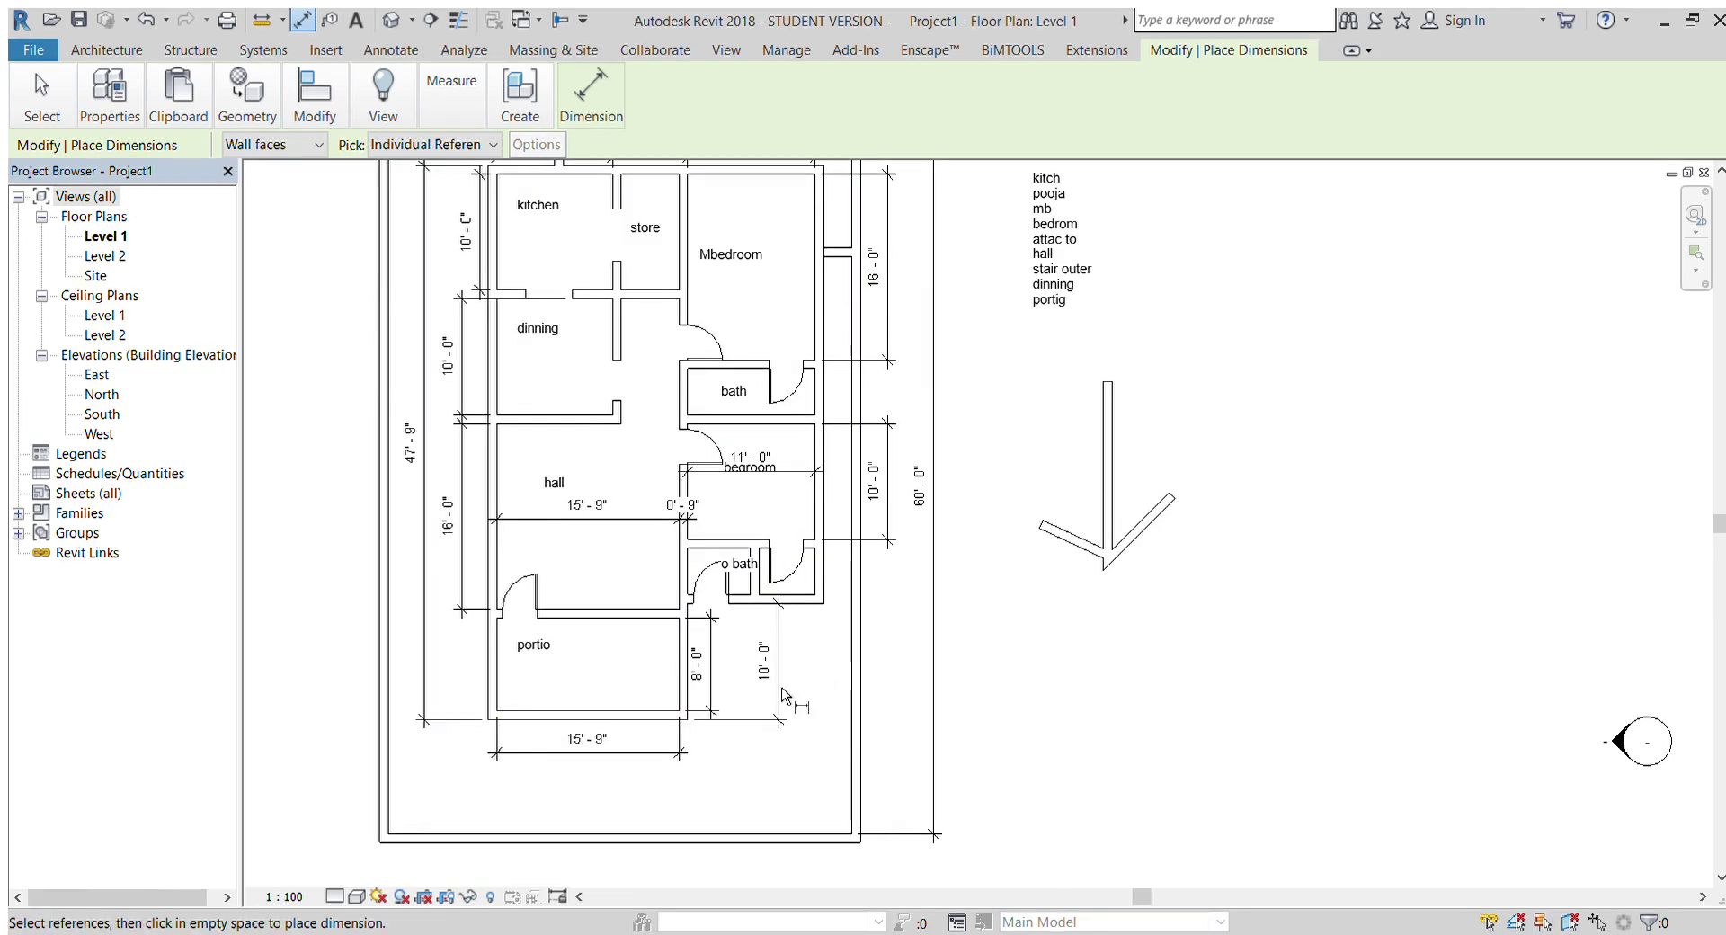
scroll(692, 729, down, 1)
scroll(568, 296, up, 2)
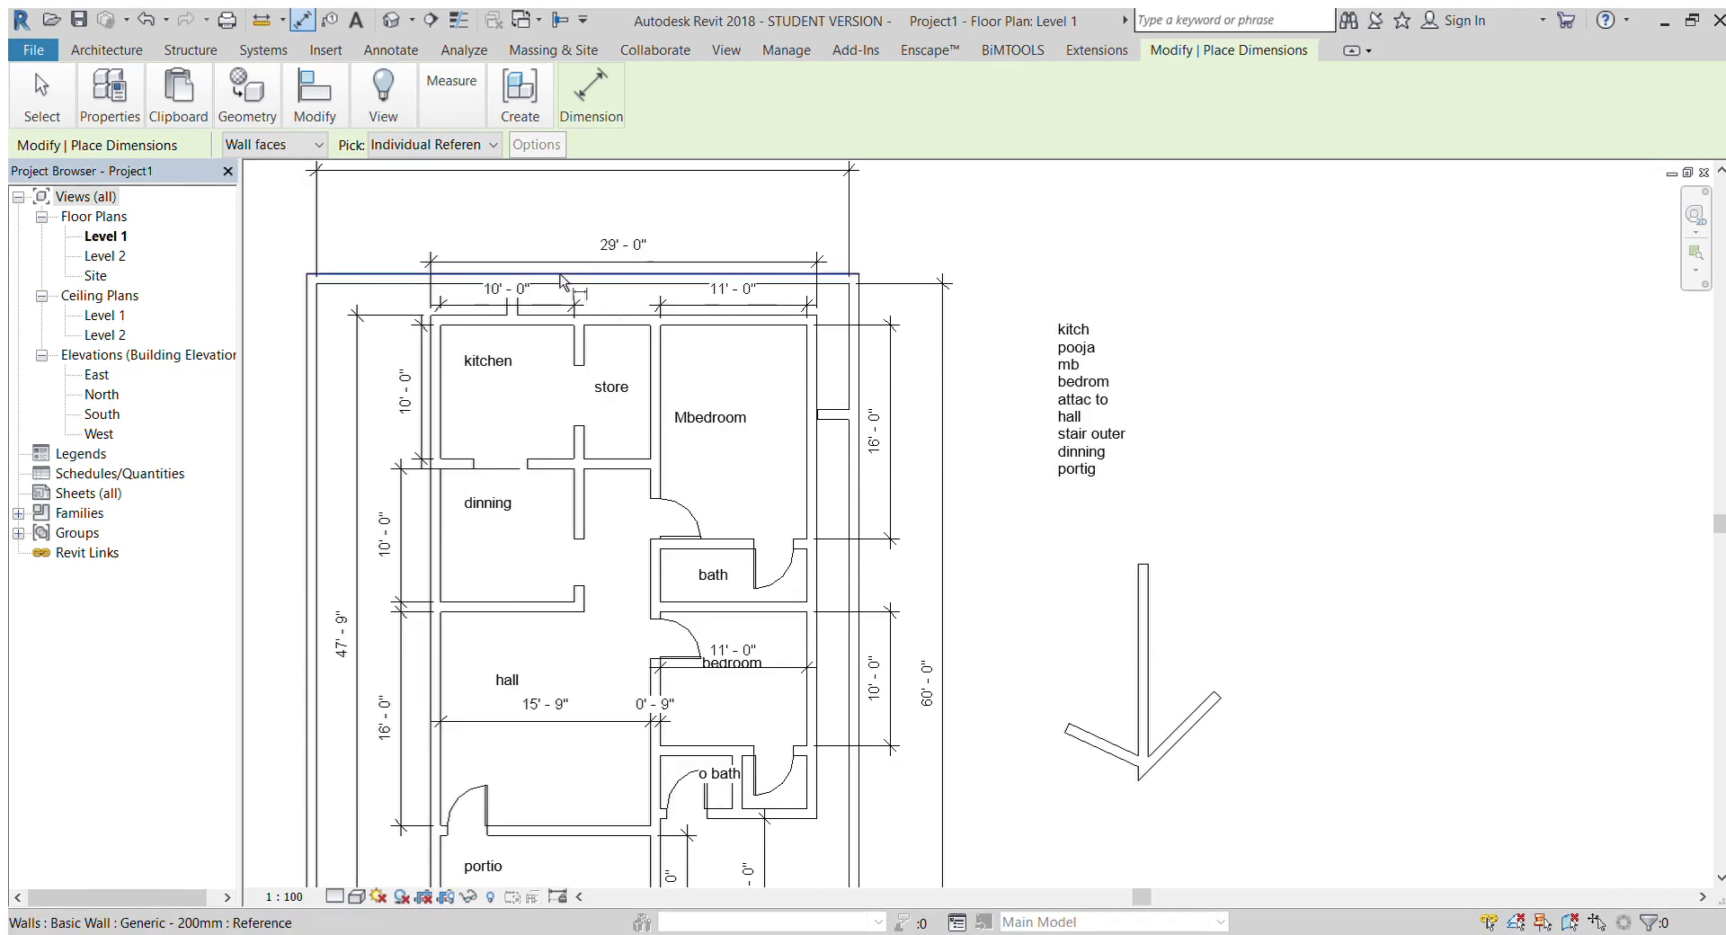
scroll(568, 286, down, 1)
scroll(568, 273, down, 1)
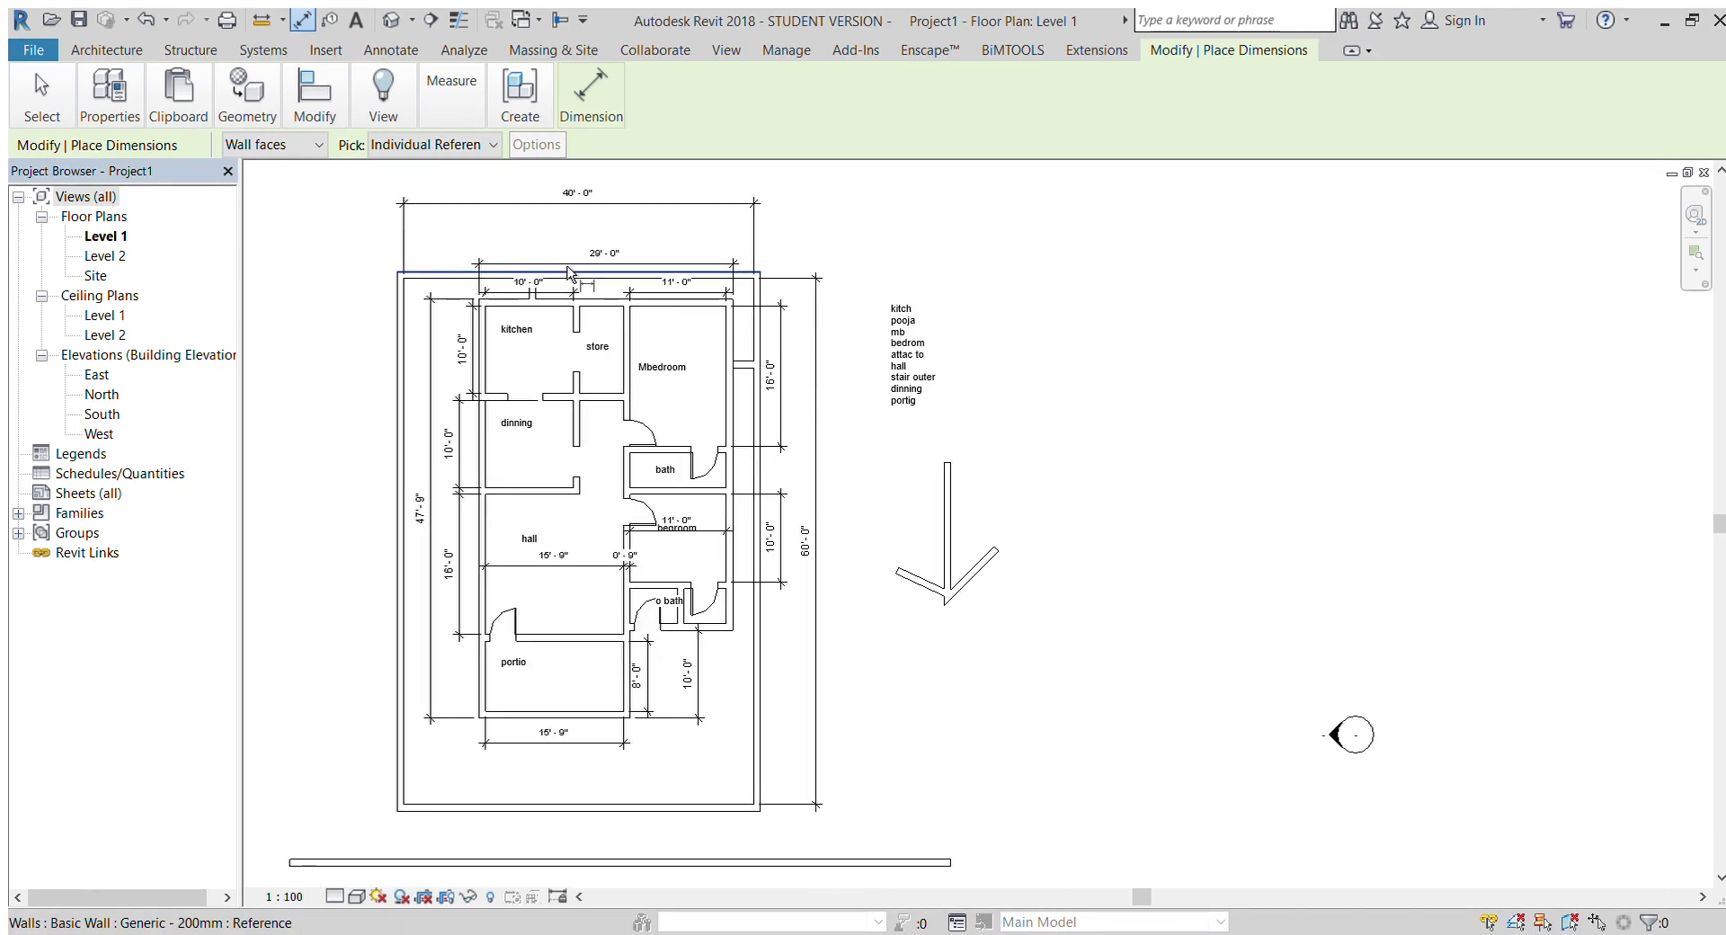
scroll(568, 272, up, 1)
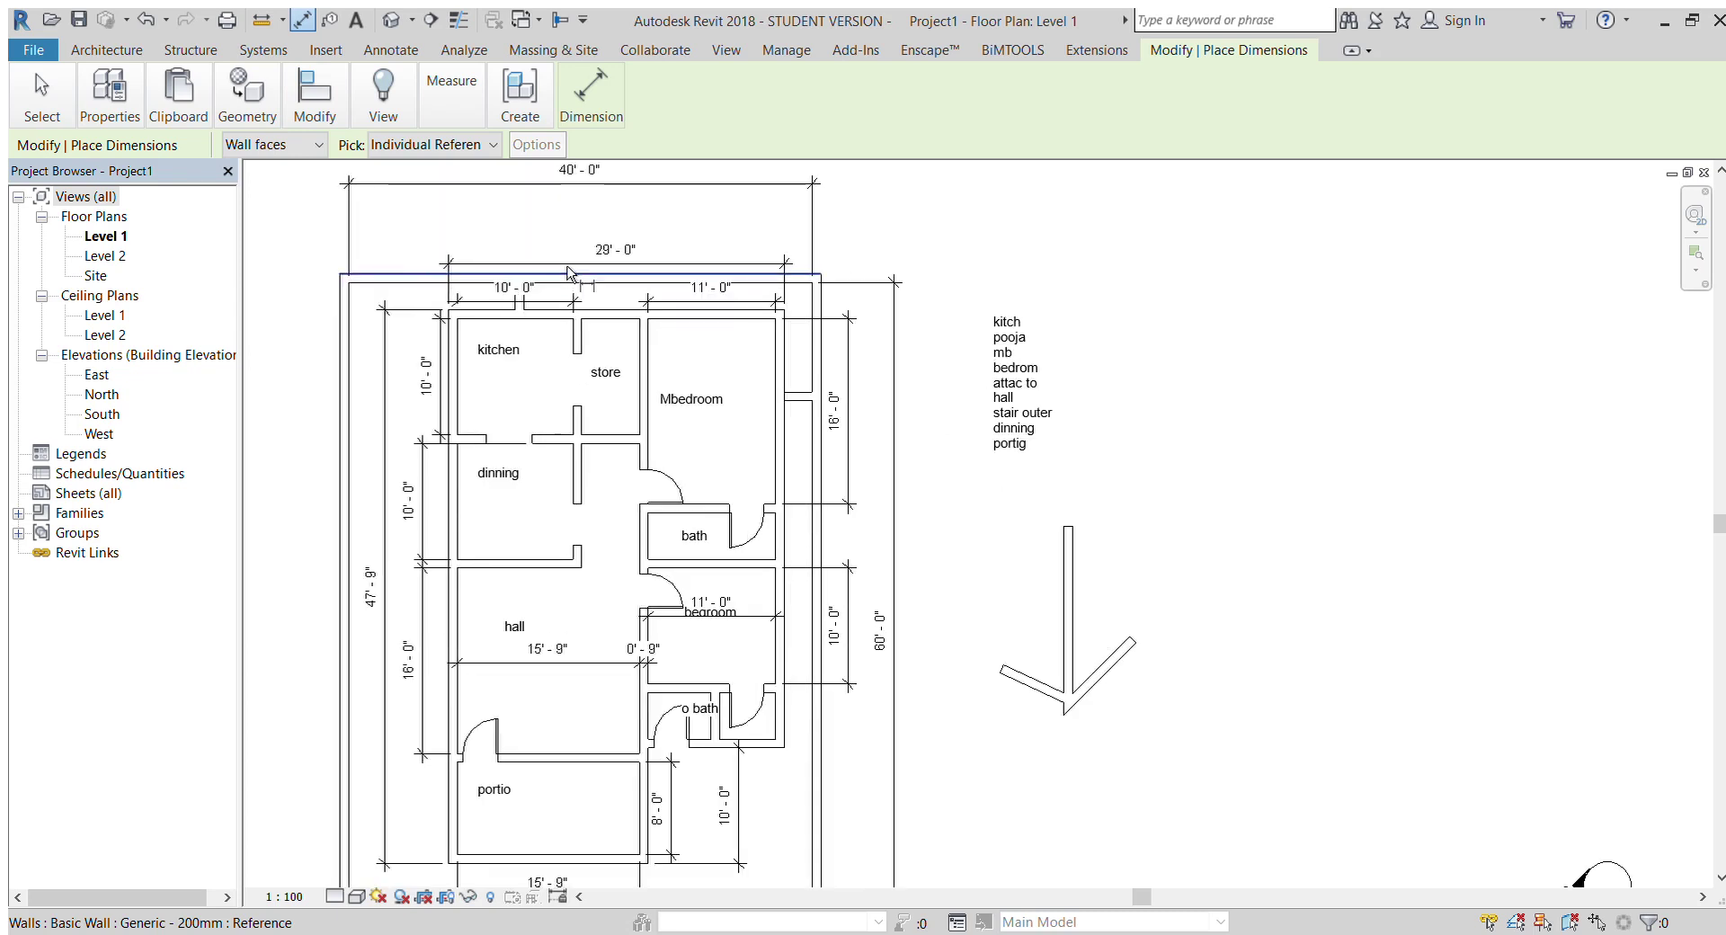
scroll(568, 272, down, 1)
scroll(568, 272, down, 1)
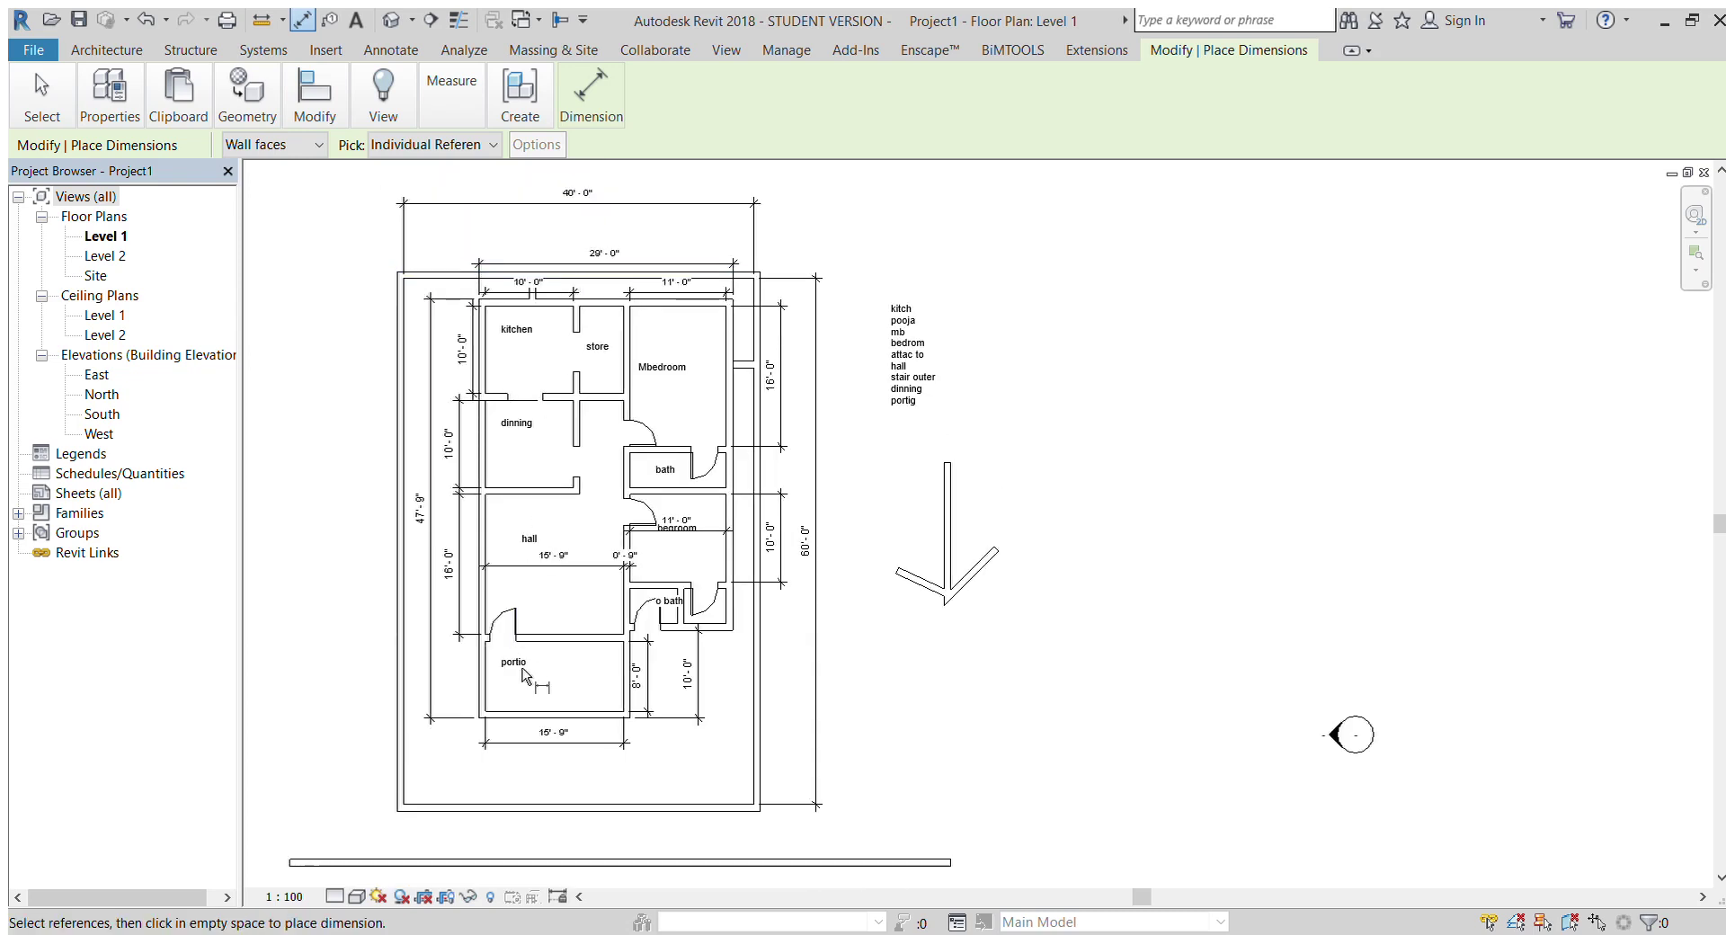
scroll(524, 674, up, 1)
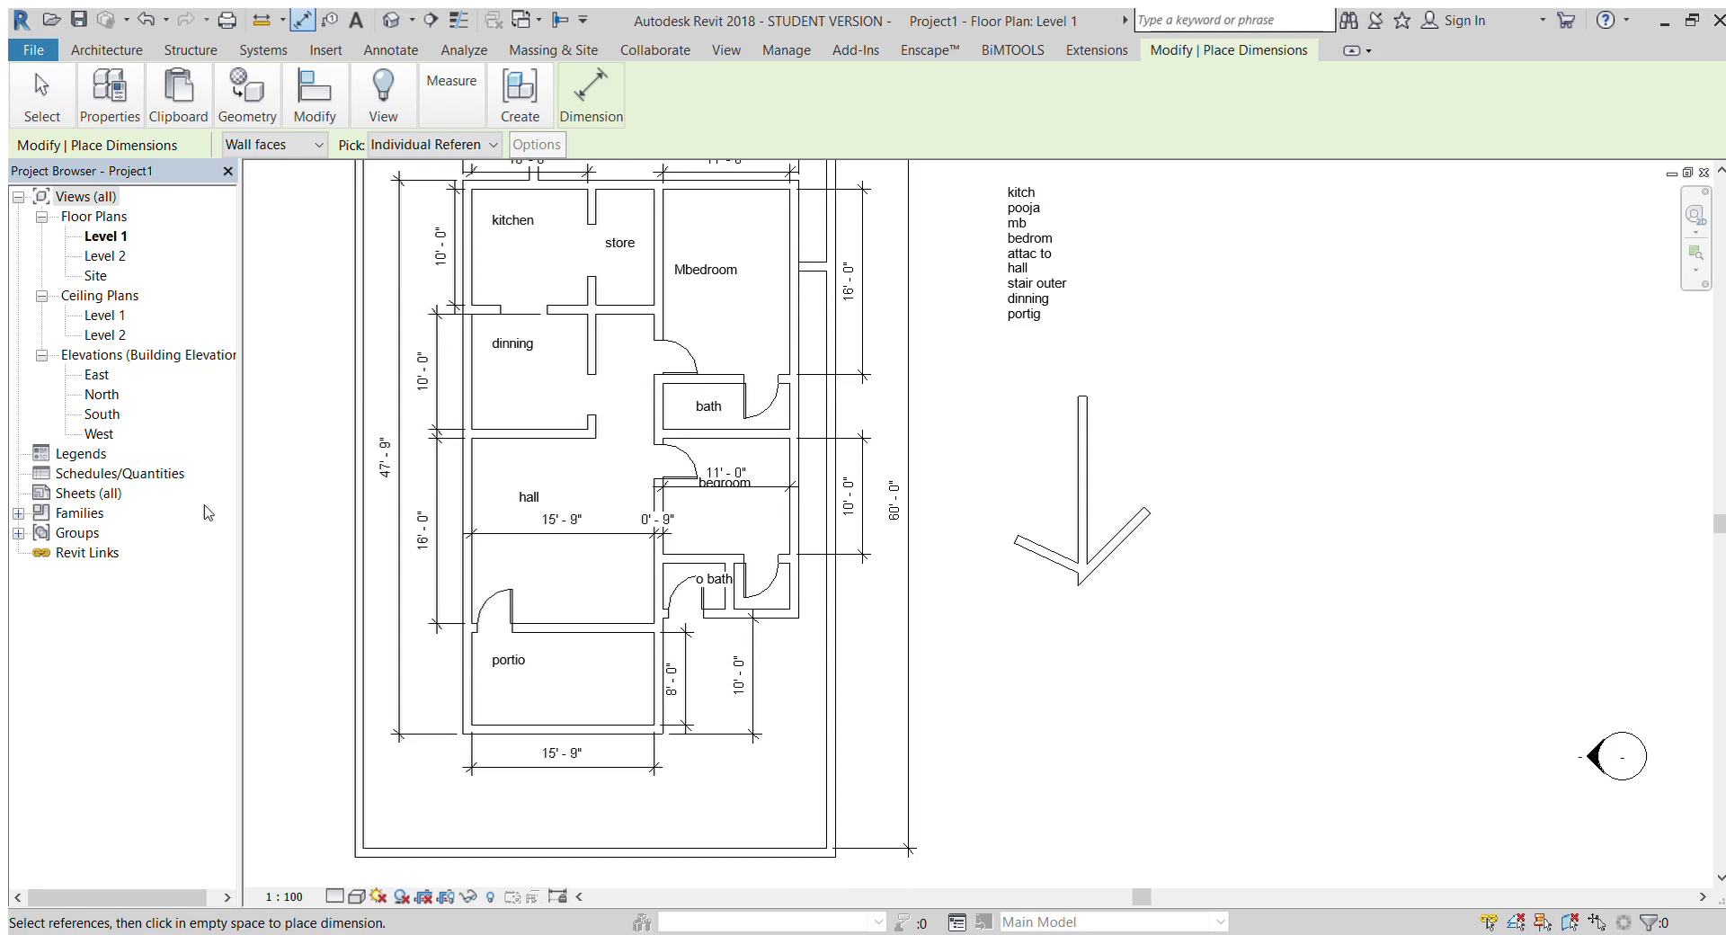
scroll(204, 508, right, 1)
scroll(347, 486, down, 1)
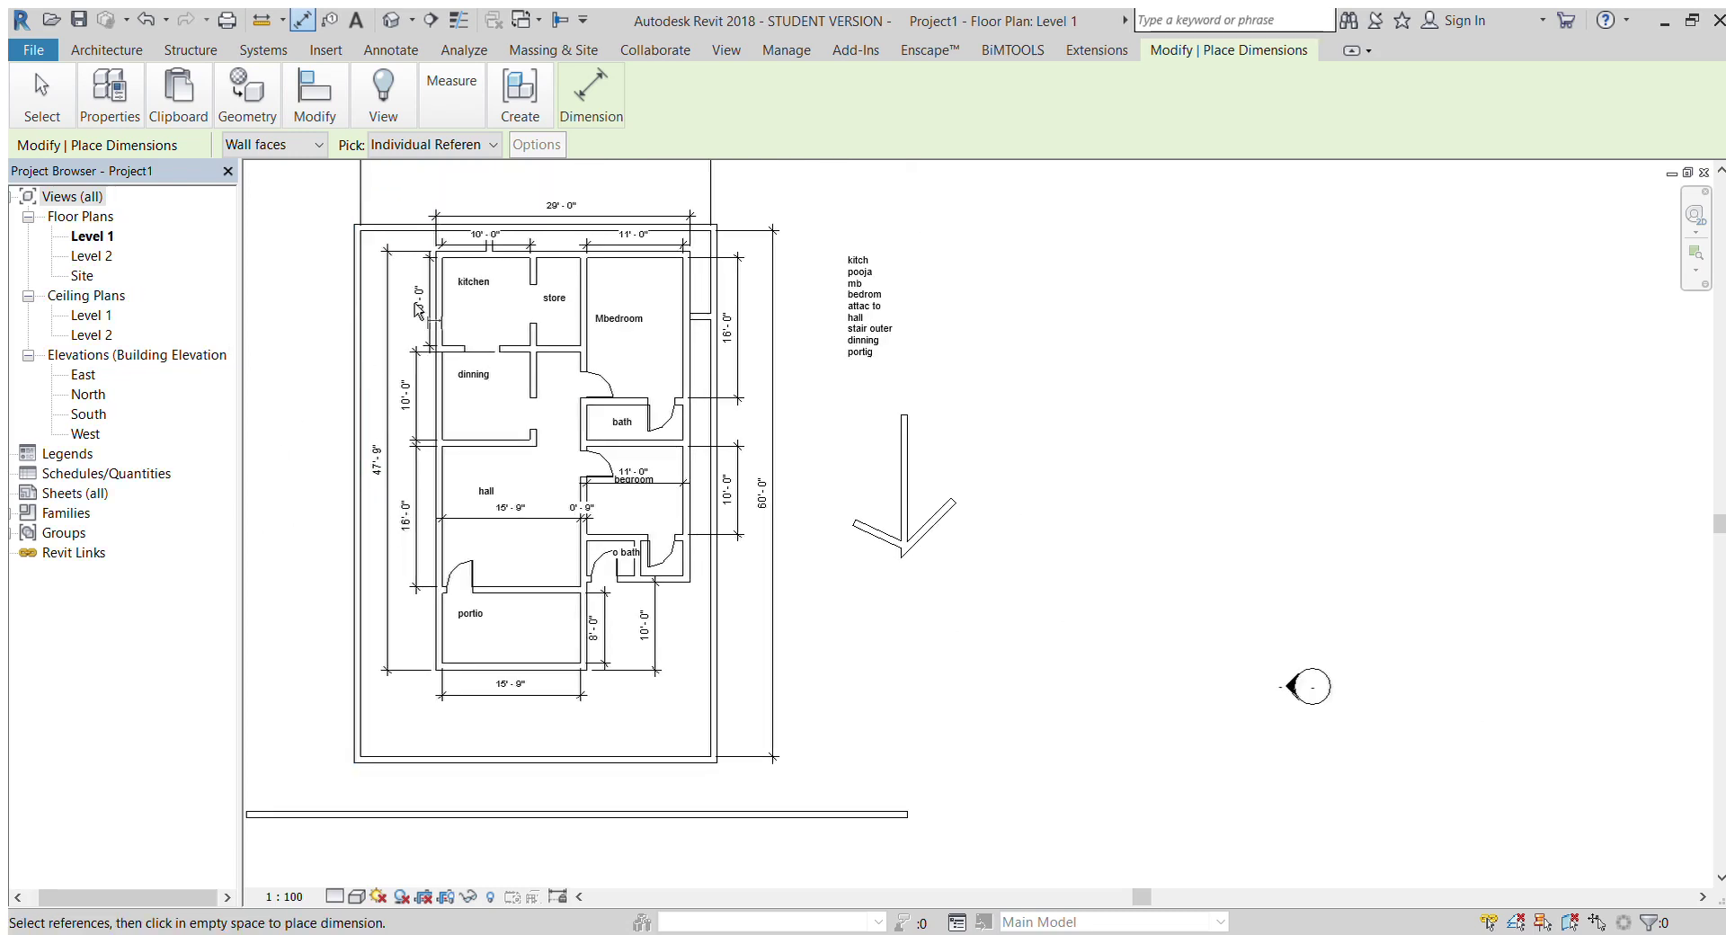
scroll(417, 311, up, 1)
scroll(417, 311, down, 1)
scroll(417, 311, down, 1)
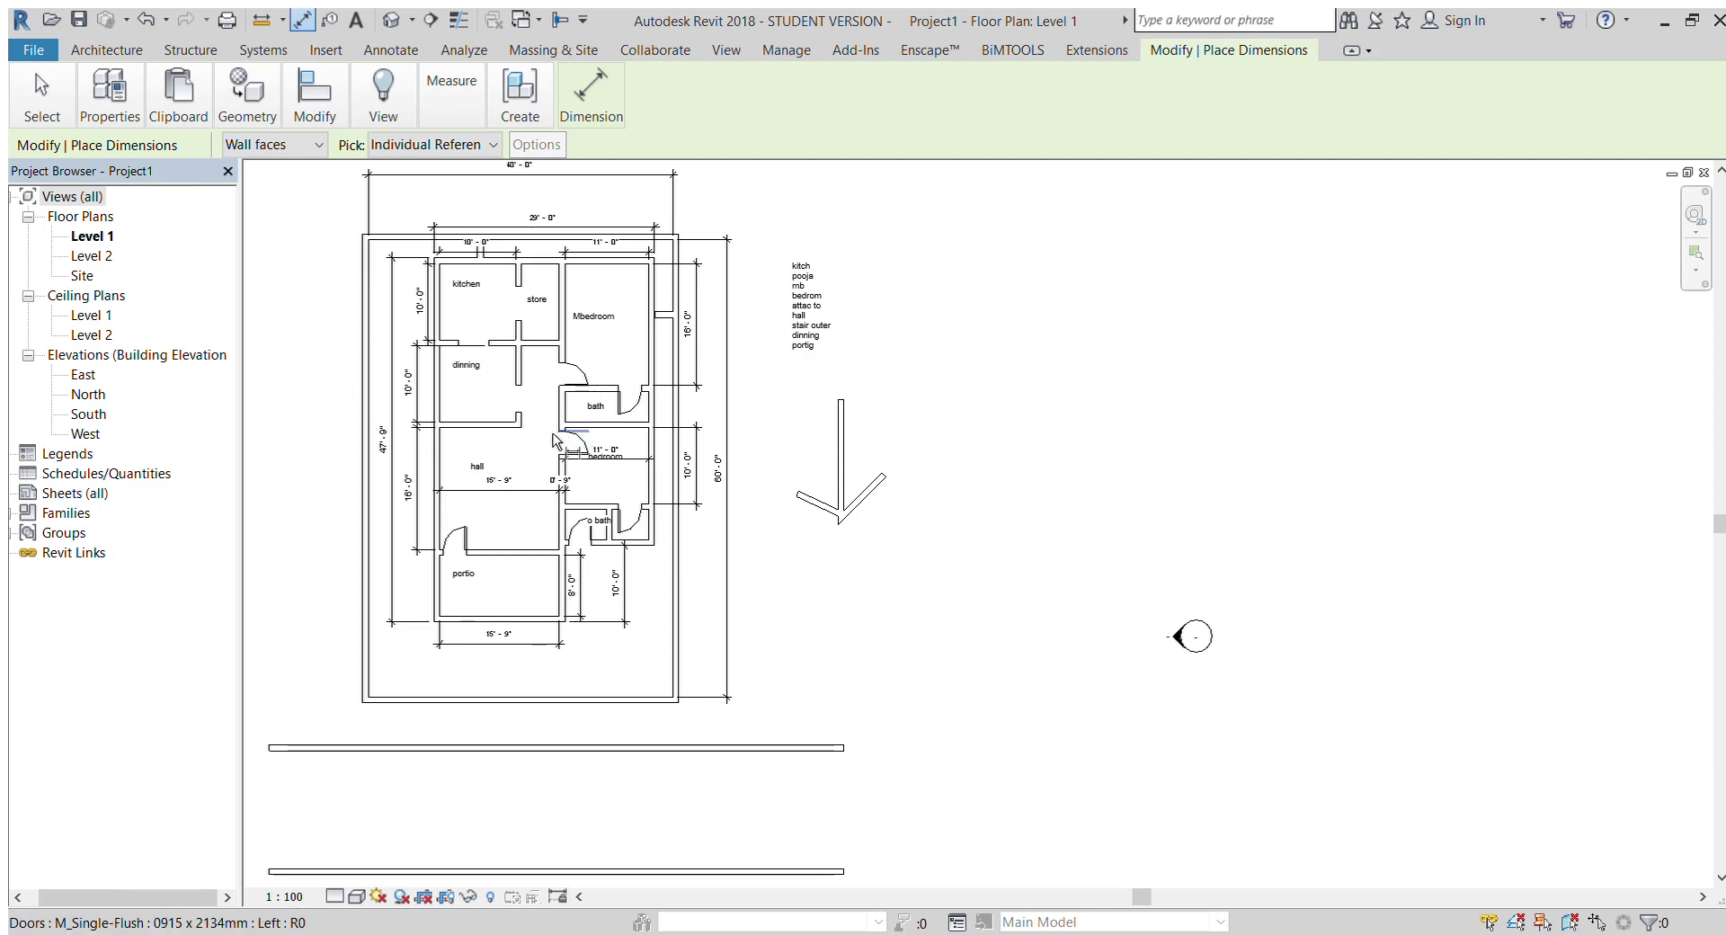
scroll(535, 475, up, 1)
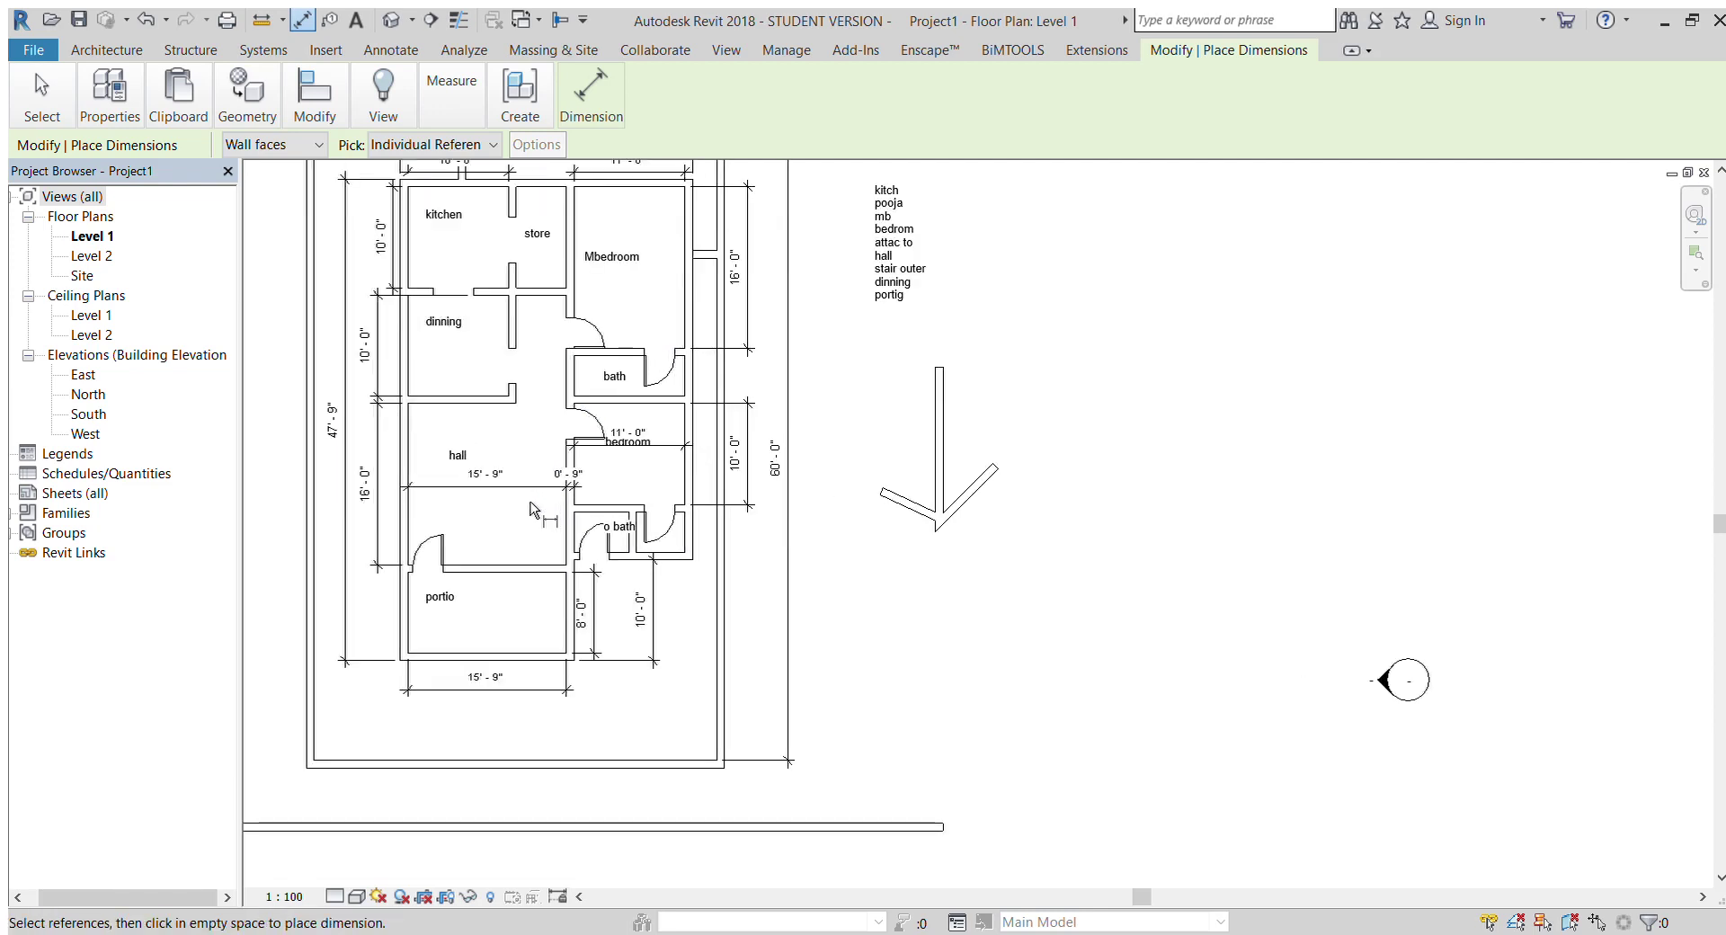
scroll(540, 405, up, 2)
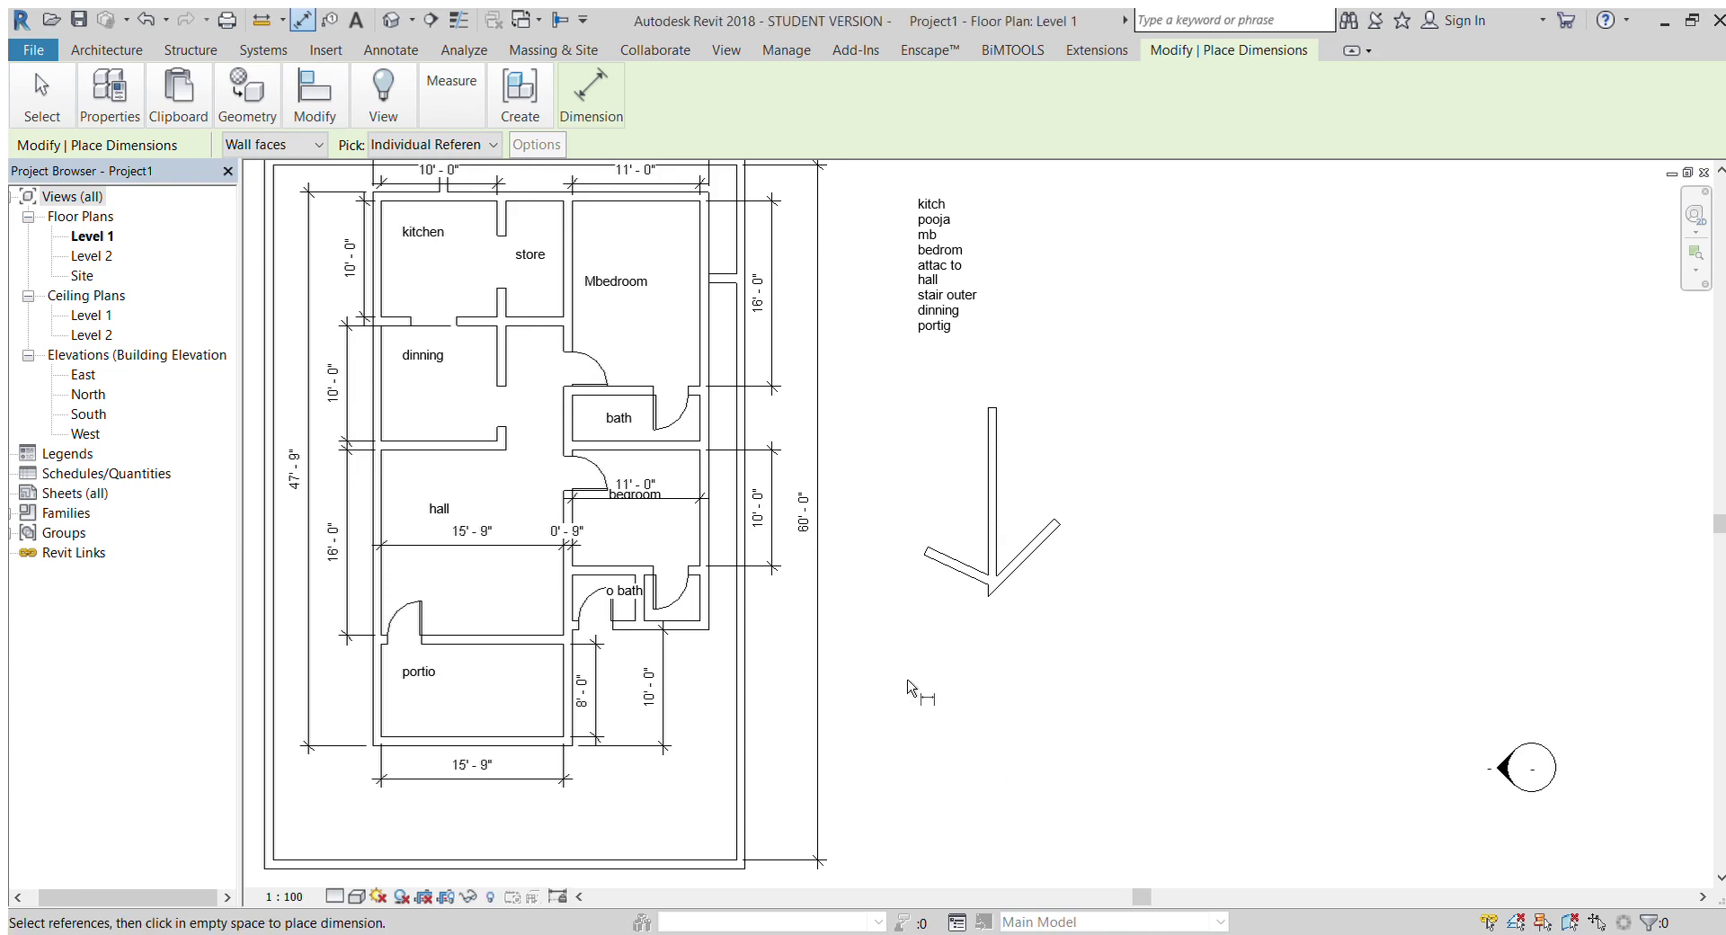
scroll(909, 687, down, 2)
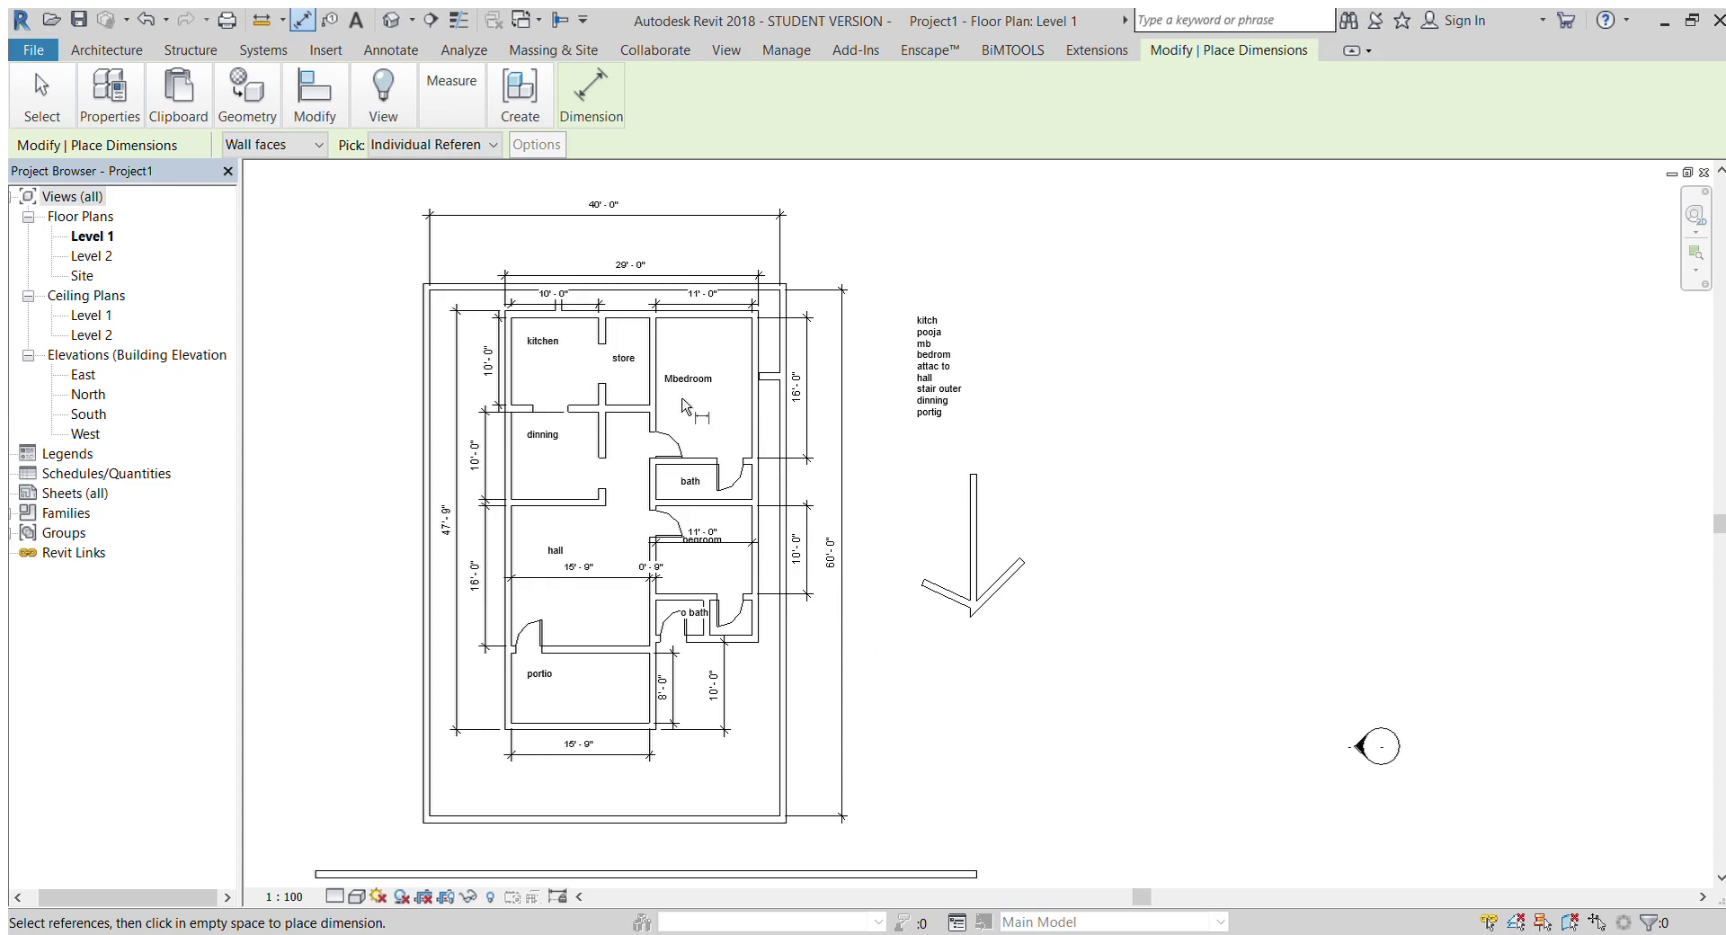
scroll(696, 411, down, 2)
scroll(724, 468, up, 3)
scroll(746, 562, up, 1)
scroll(809, 517, down, 3)
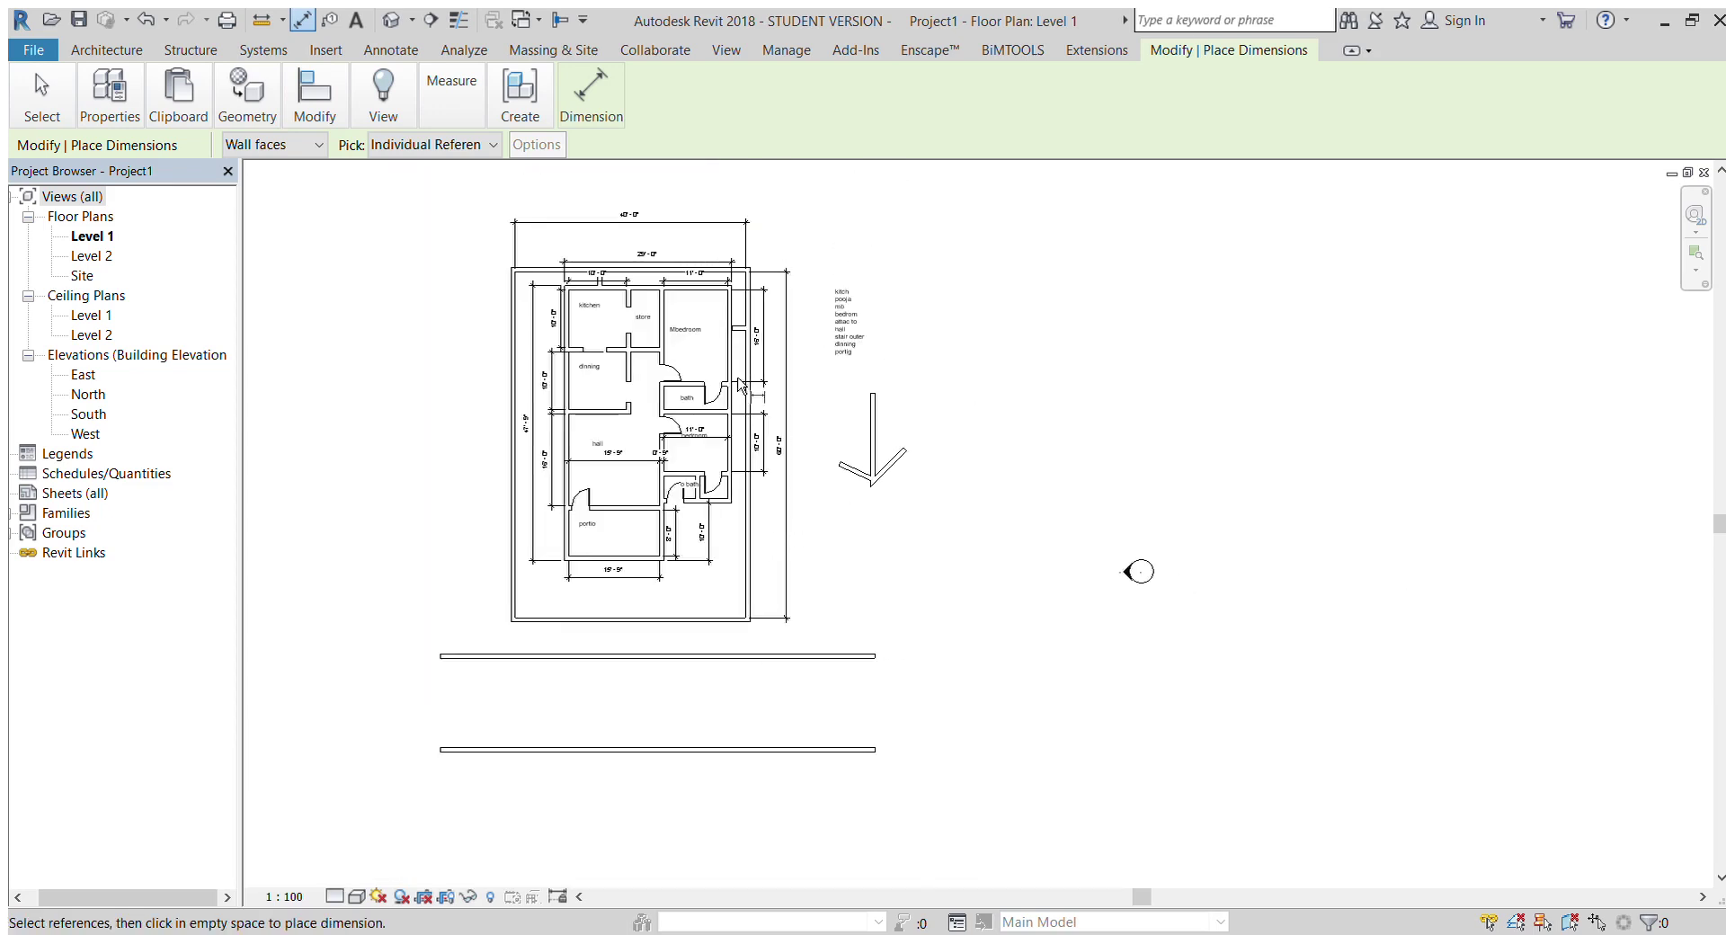
scroll(680, 290, up, 3)
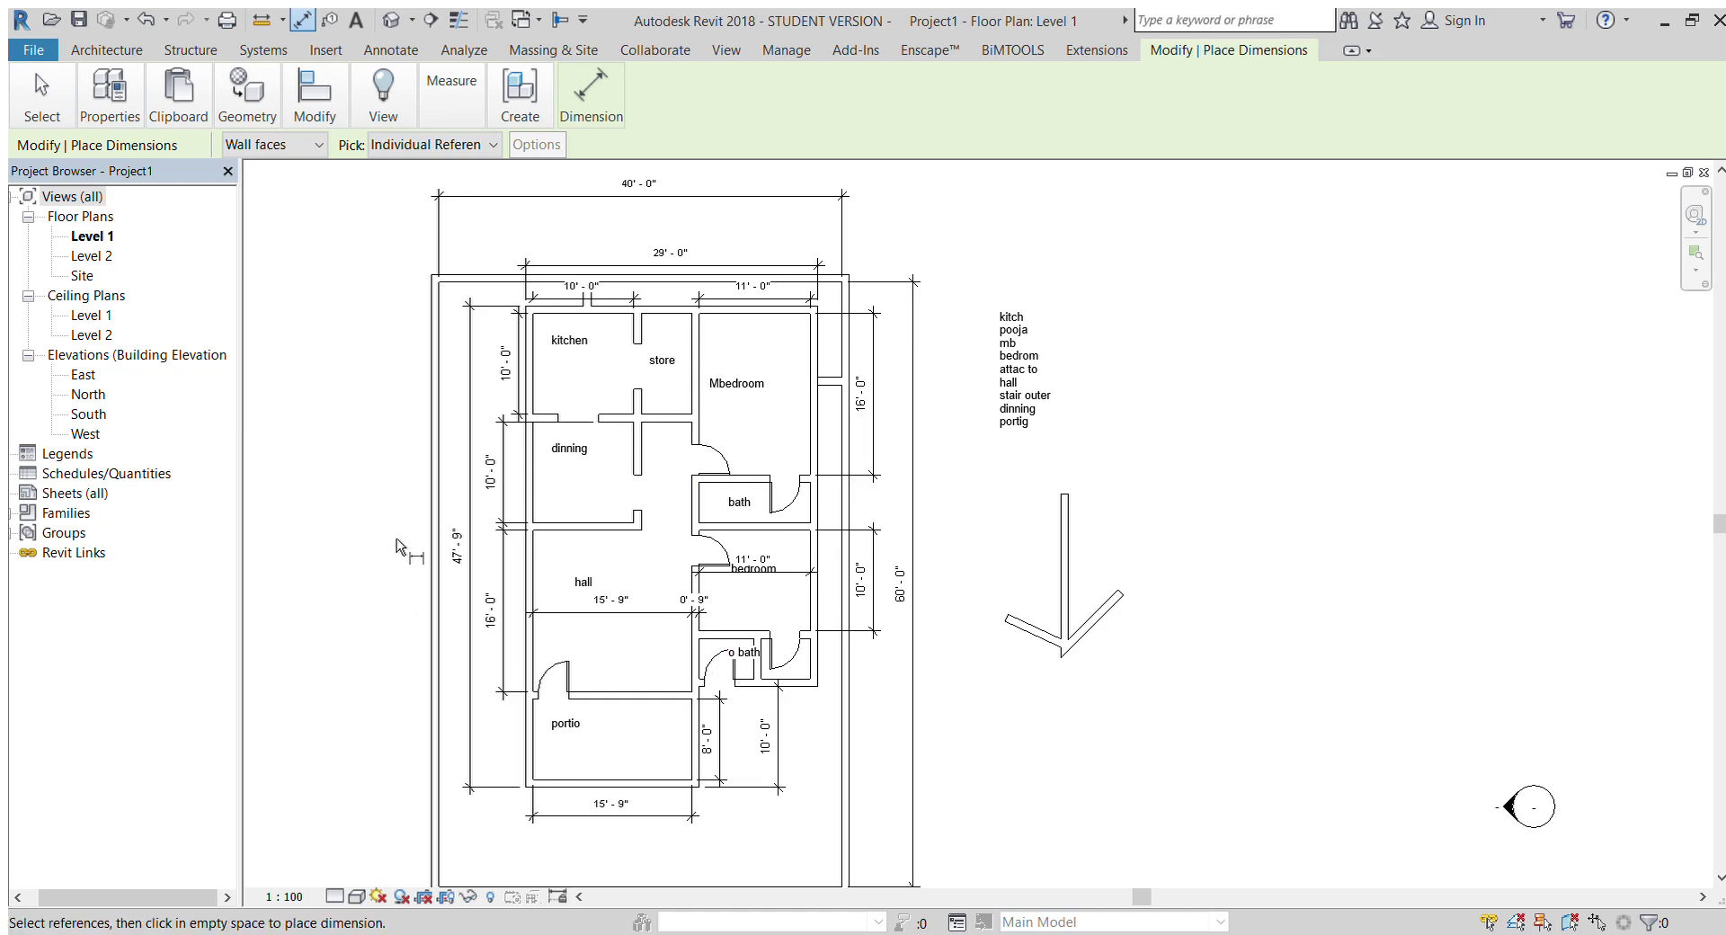
scroll(400, 540, down, 2)
scroll(388, 695, up, 1)
scroll(397, 617, down, 1)
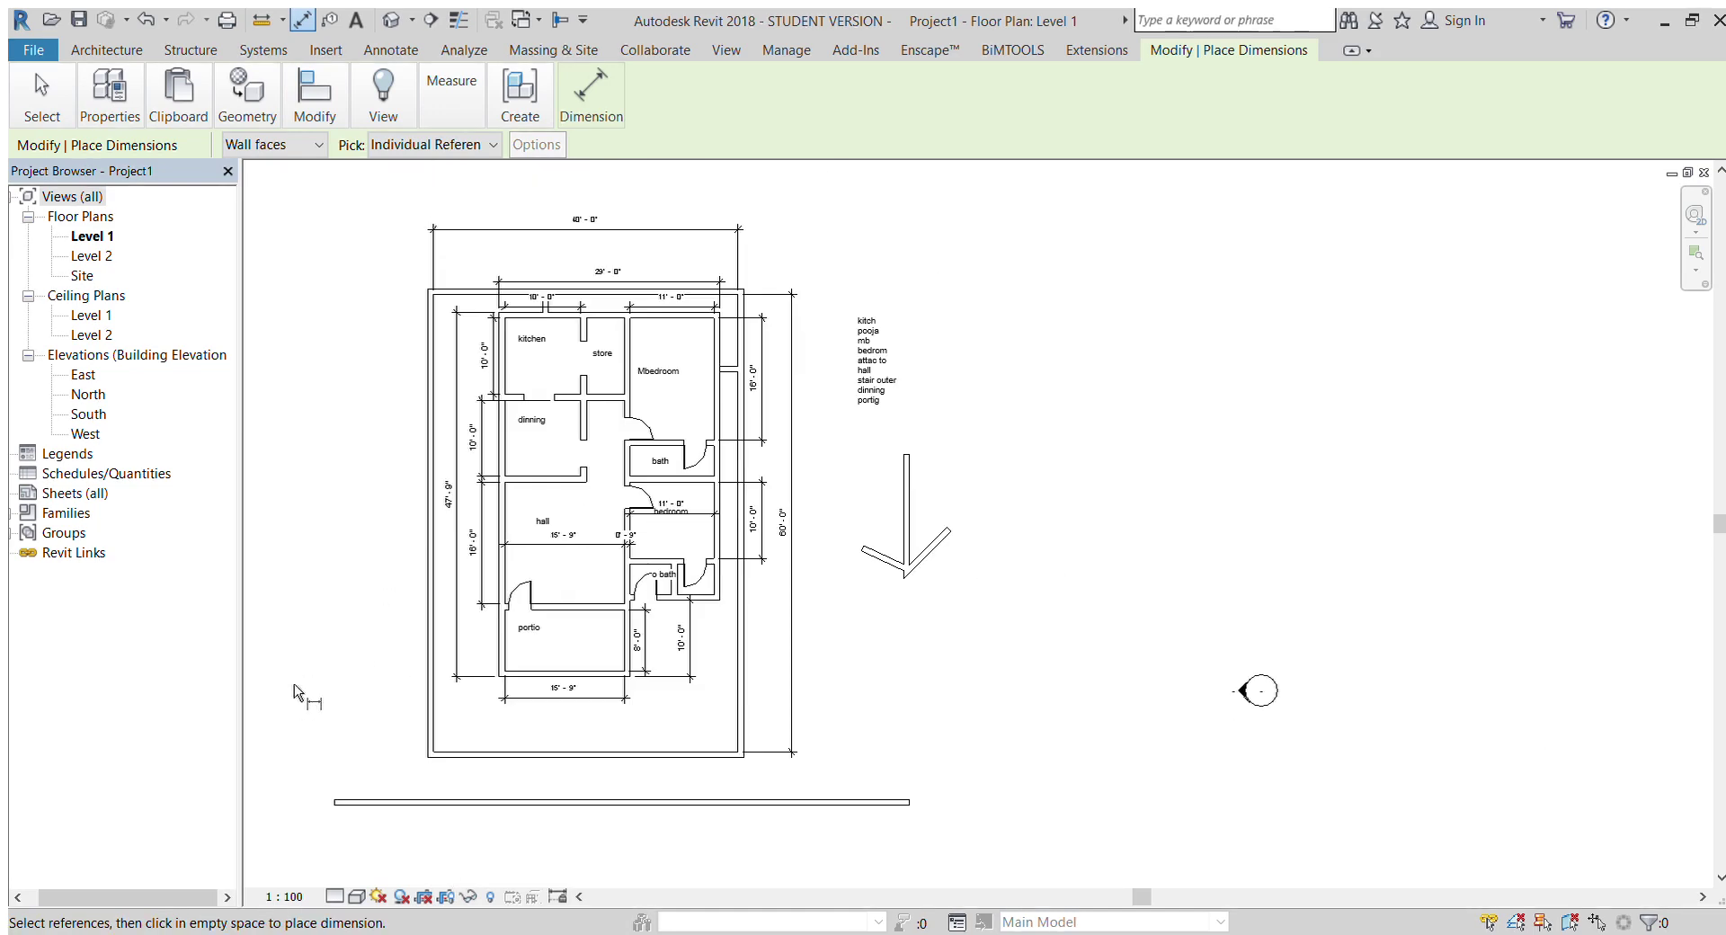
scroll(311, 684, up, 2)
scroll(324, 701, up, 1)
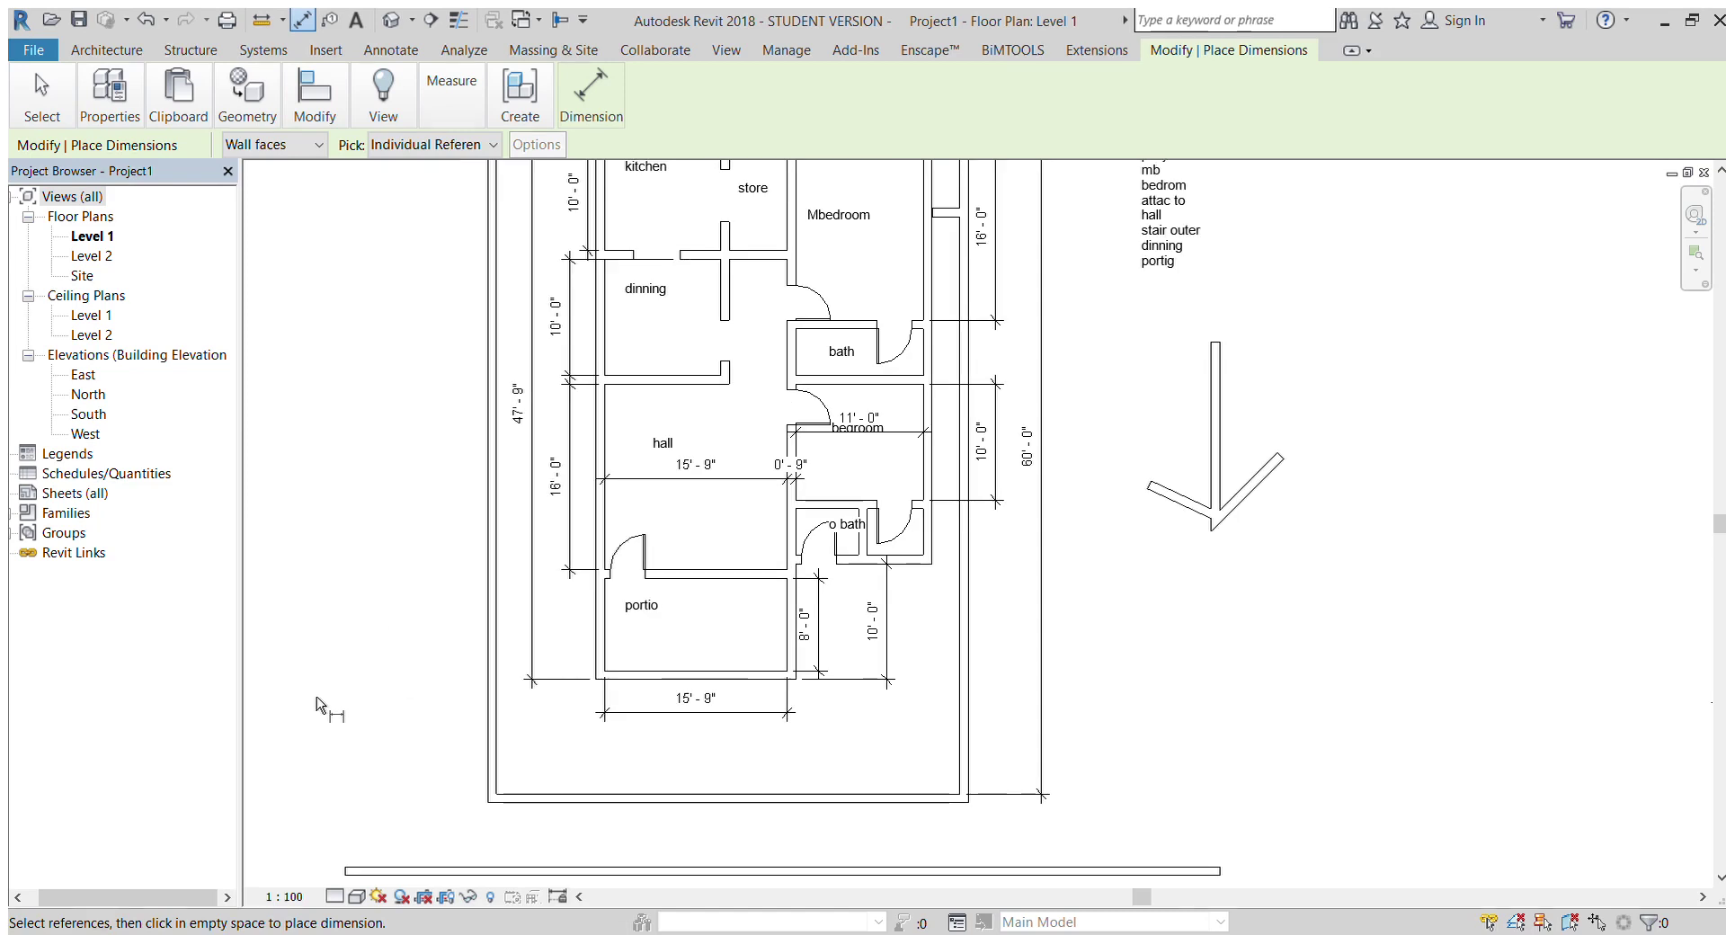
scroll(337, 660, down, 1)
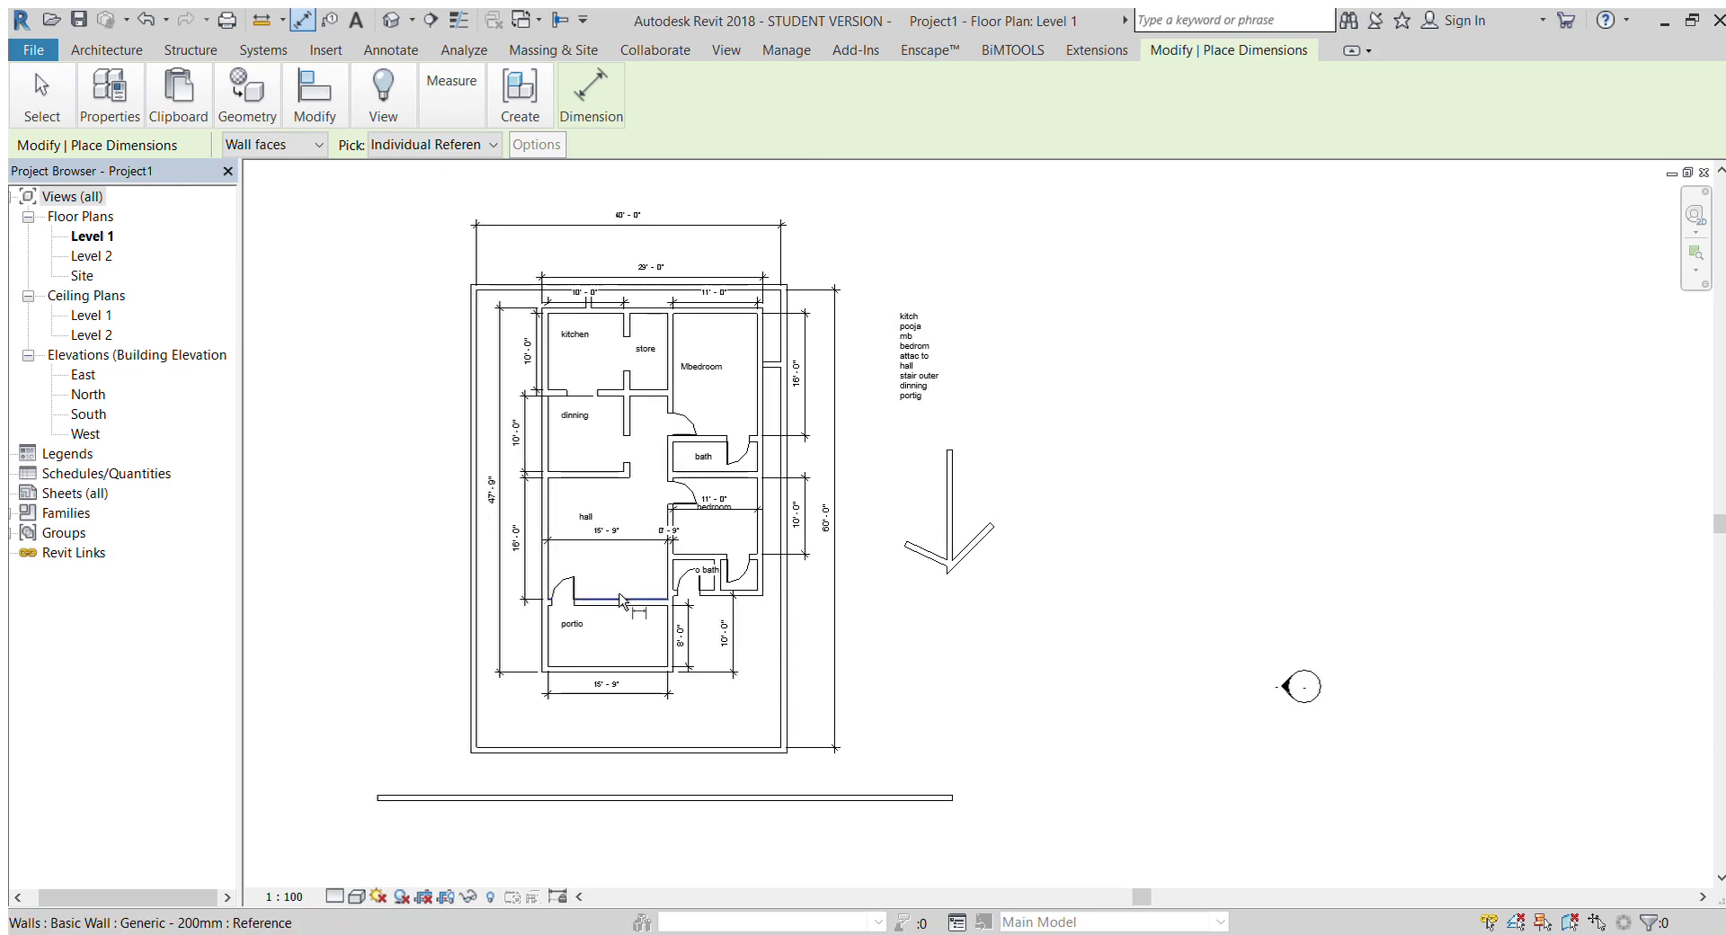
scroll(621, 589, up, 1)
scroll(535, 562, up, 1)
scroll(371, 549, down, 1)
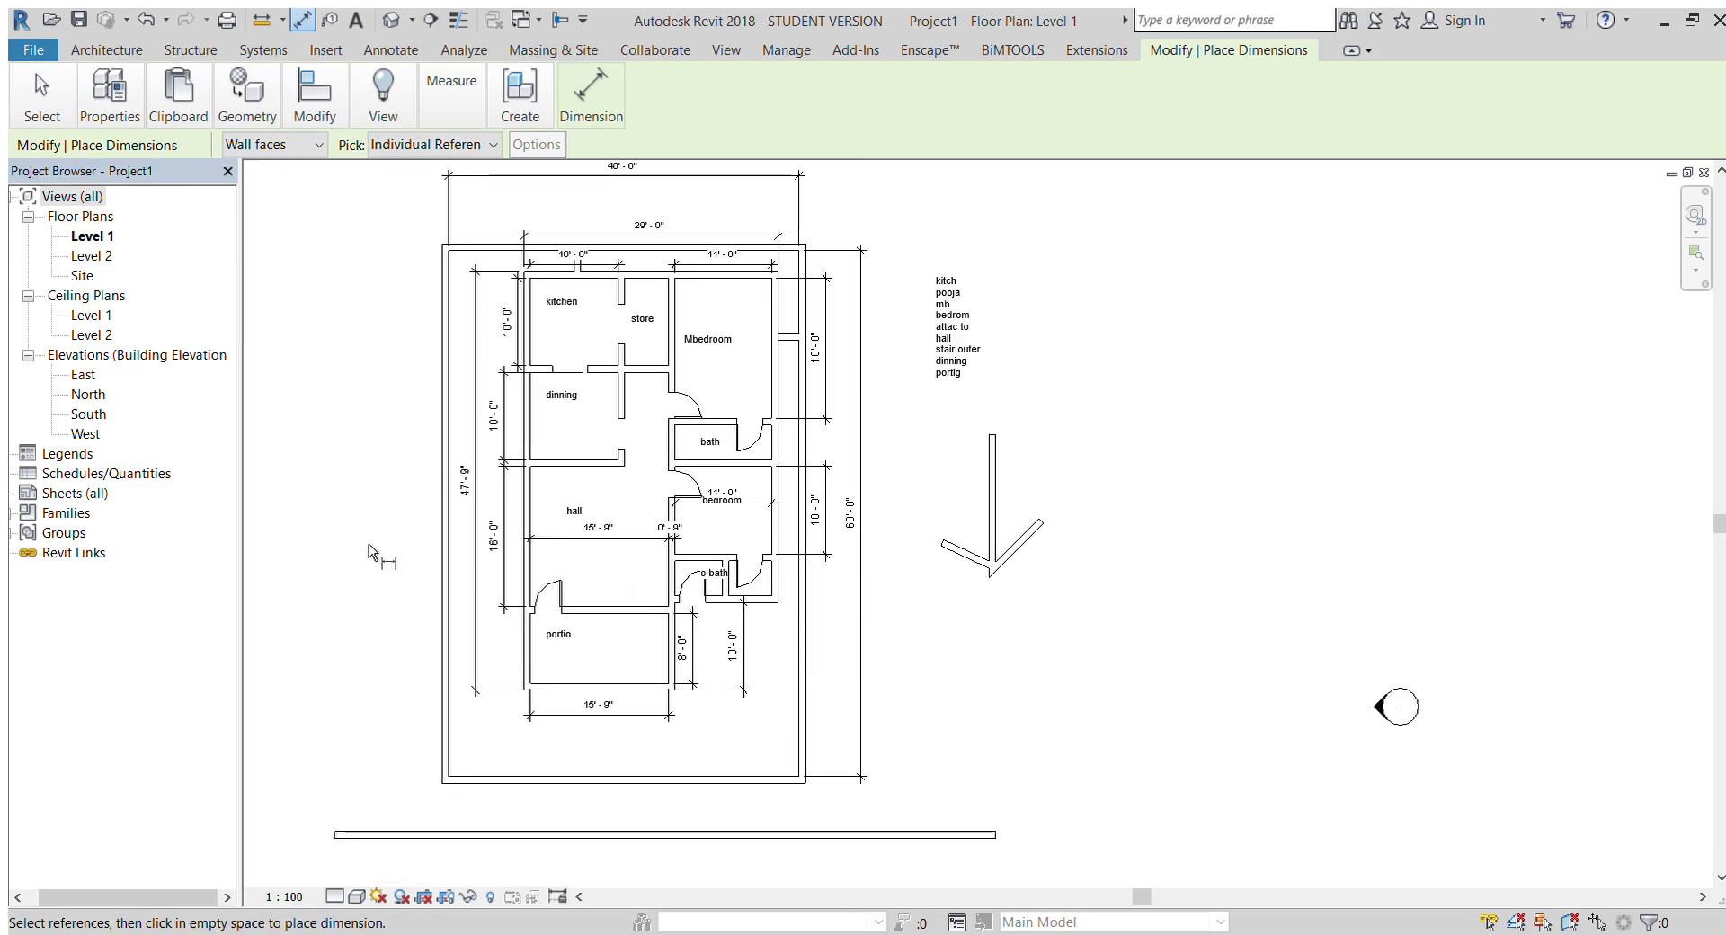